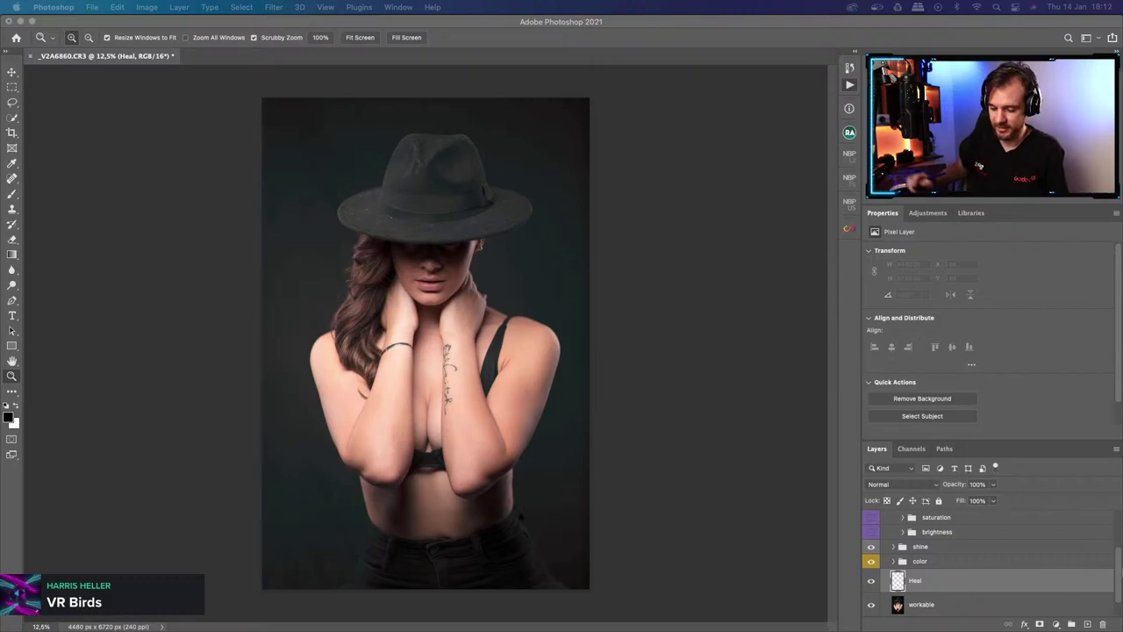
# Show the Actions panel with the VF Super Actions set collapsed, and switch to the Spot Healing Brush.
pyautogui.hotkey('alt', 'F9')
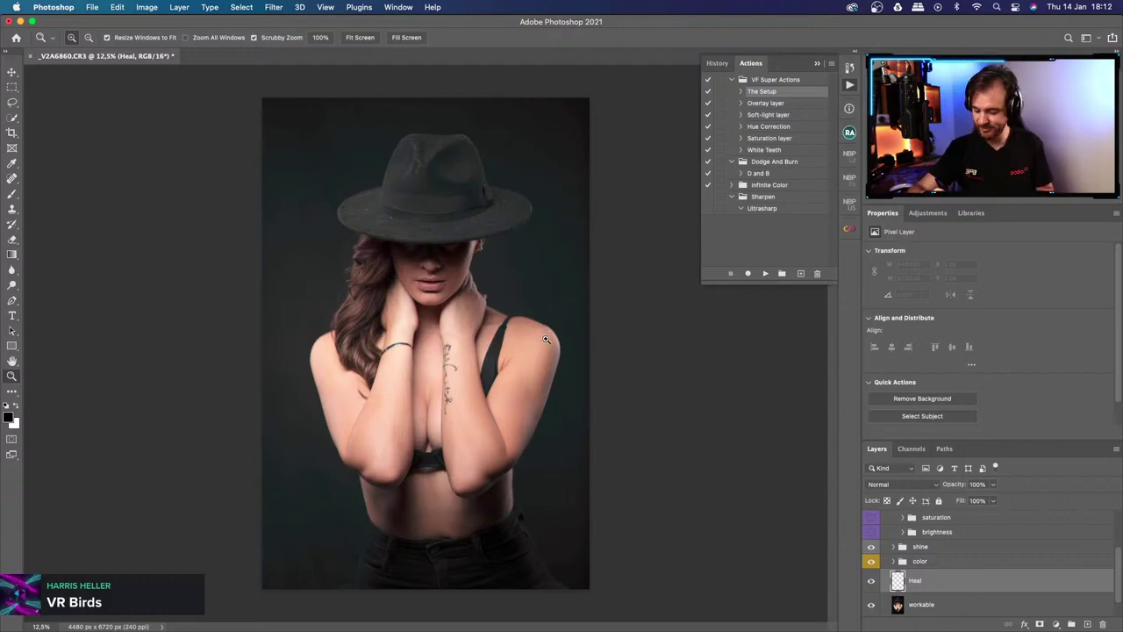
pyautogui.press('j')
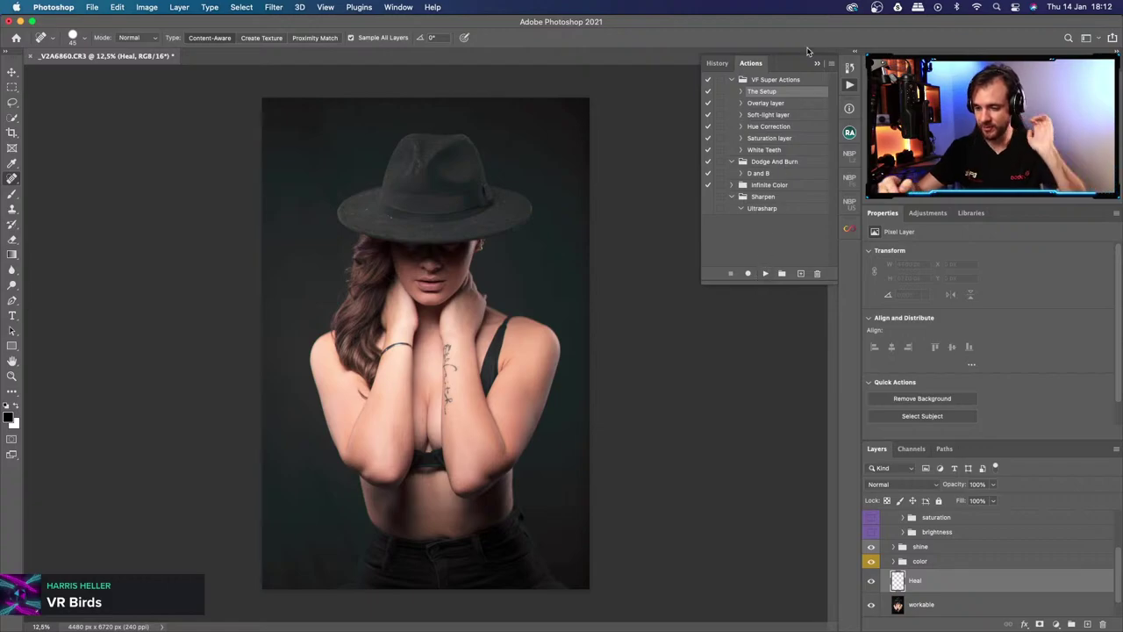
pyautogui.click(733, 80)
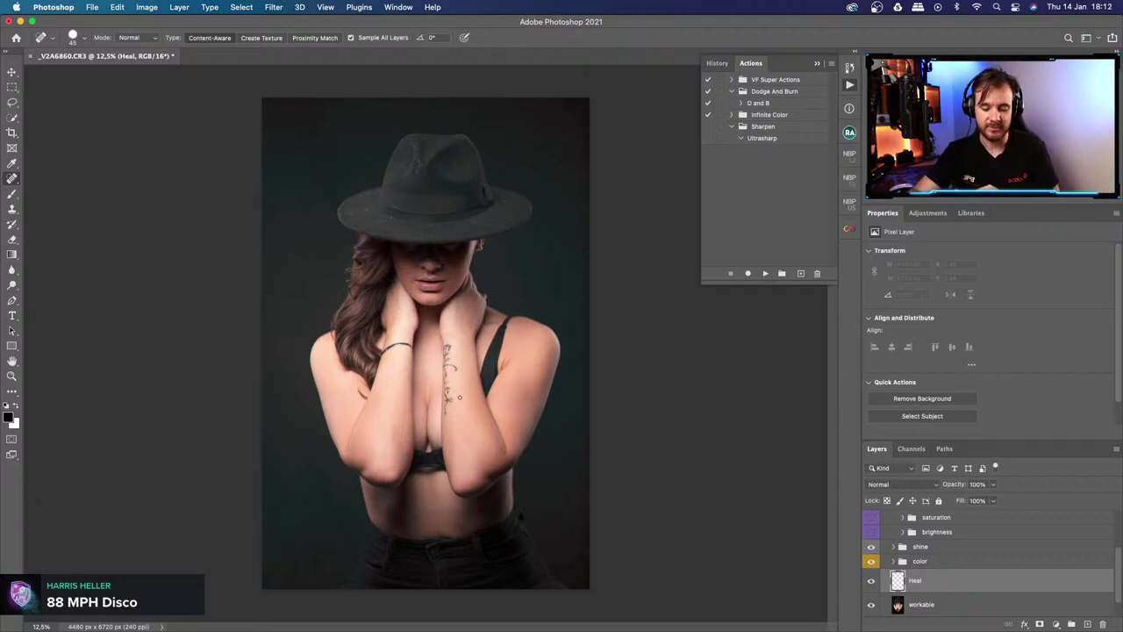
# Zoom into the forearm and heal the tattoo's lower end, curled end and lower stem.
pyautogui.press('z')
pyautogui.moveTo(463, 389); pyautogui.dragTo(523, 330)
pyautogui.press('j')
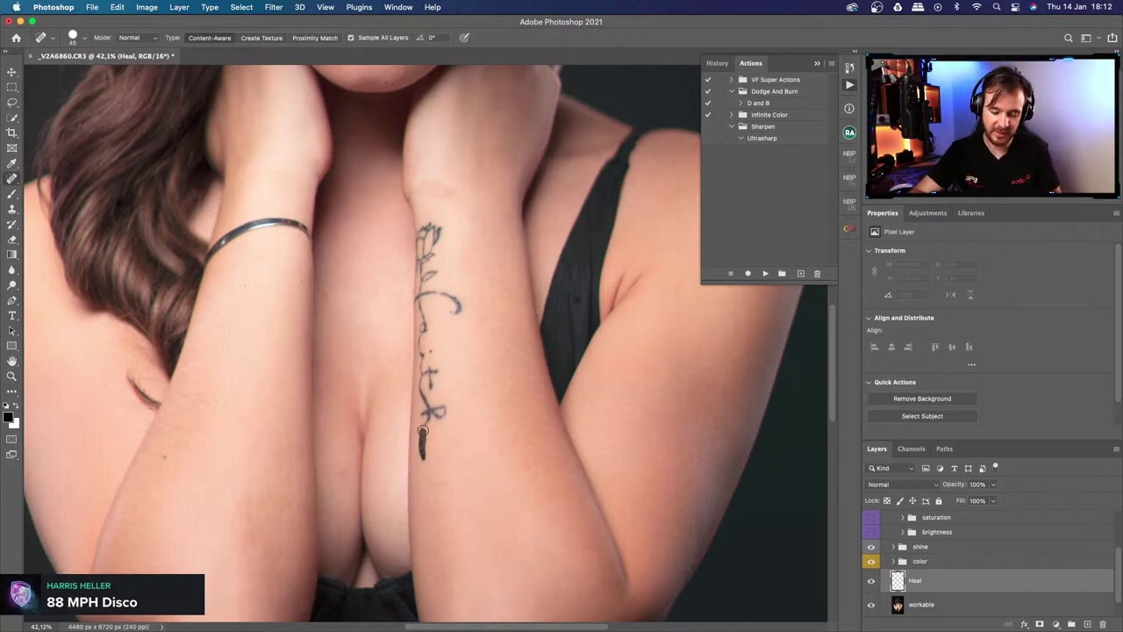
pyautogui.moveTo(422, 432); pyautogui.dragTo(439, 409)
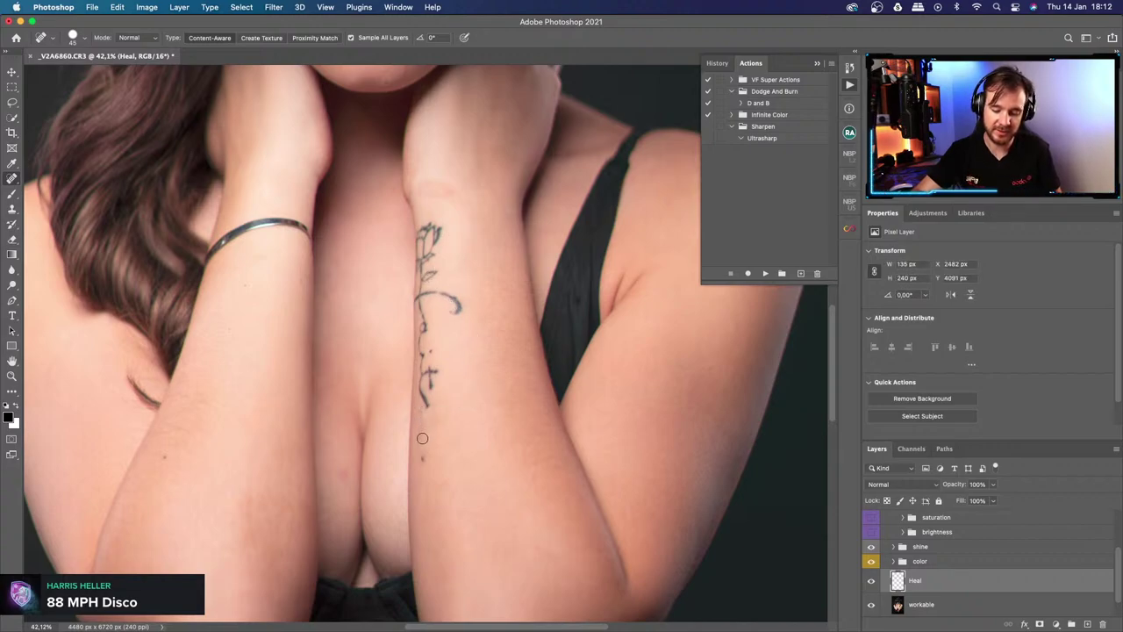
pyautogui.moveTo(422, 438); pyautogui.dragTo(423, 420)
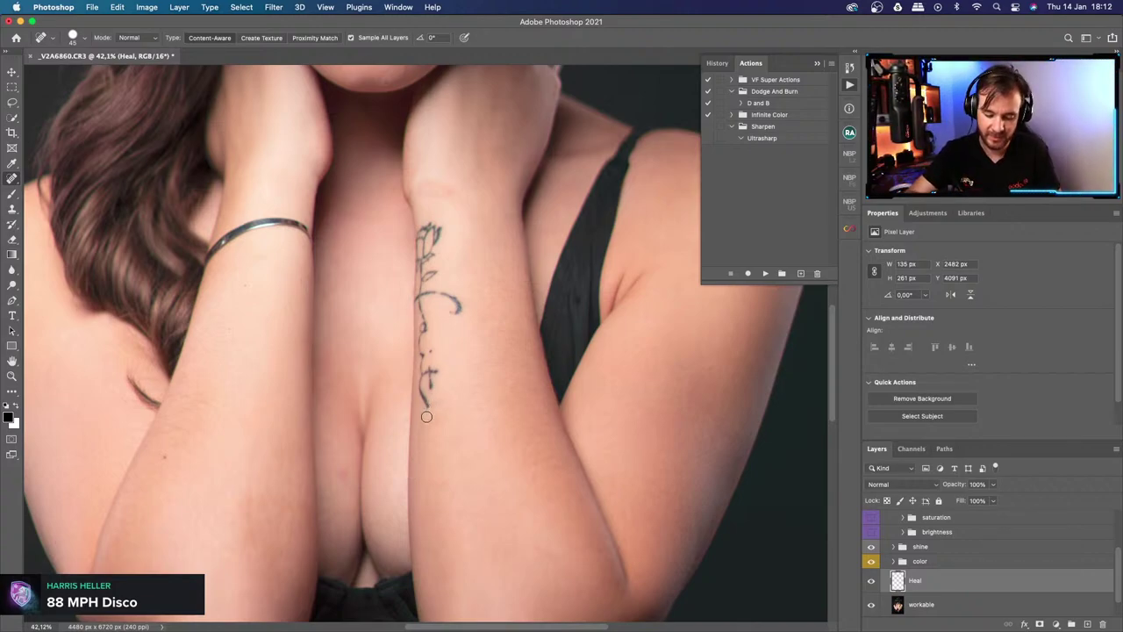
pyautogui.moveTo(426, 417); pyautogui.dragTo(422, 335)
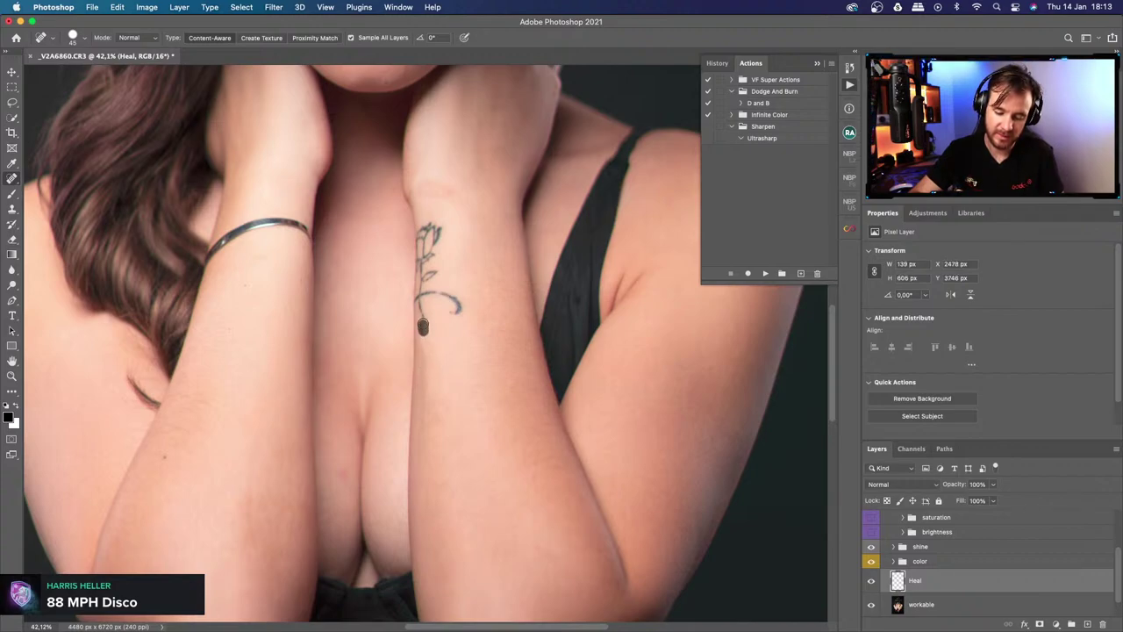
pyautogui.moveTo(452, 295); pyautogui.dragTo(457, 309)
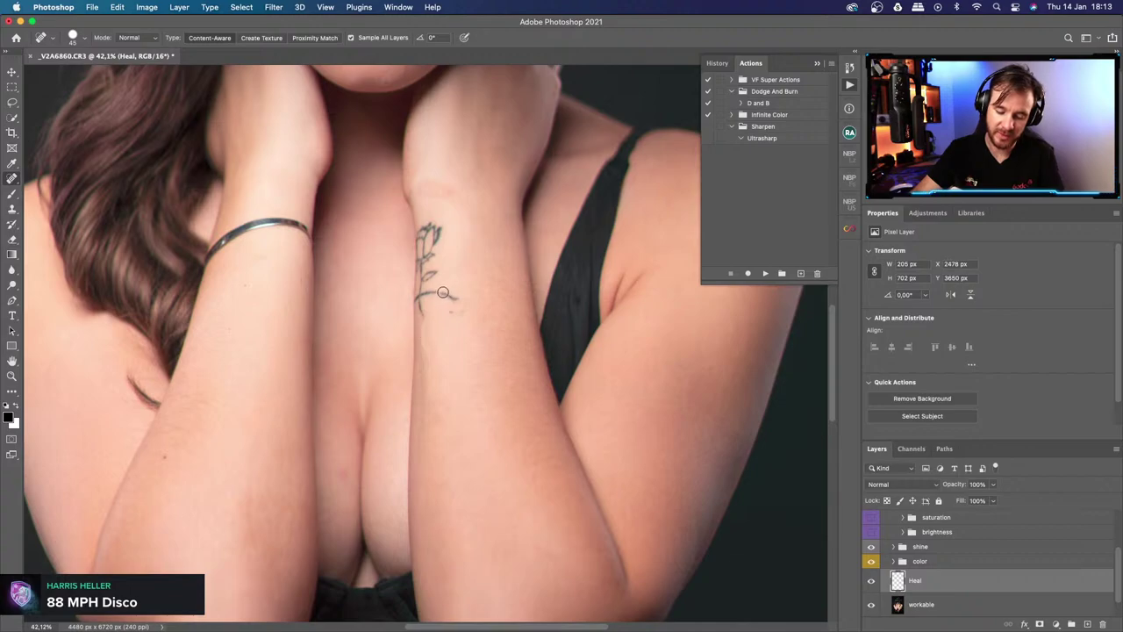
pyautogui.moveTo(443, 293); pyautogui.dragTo(459, 309)
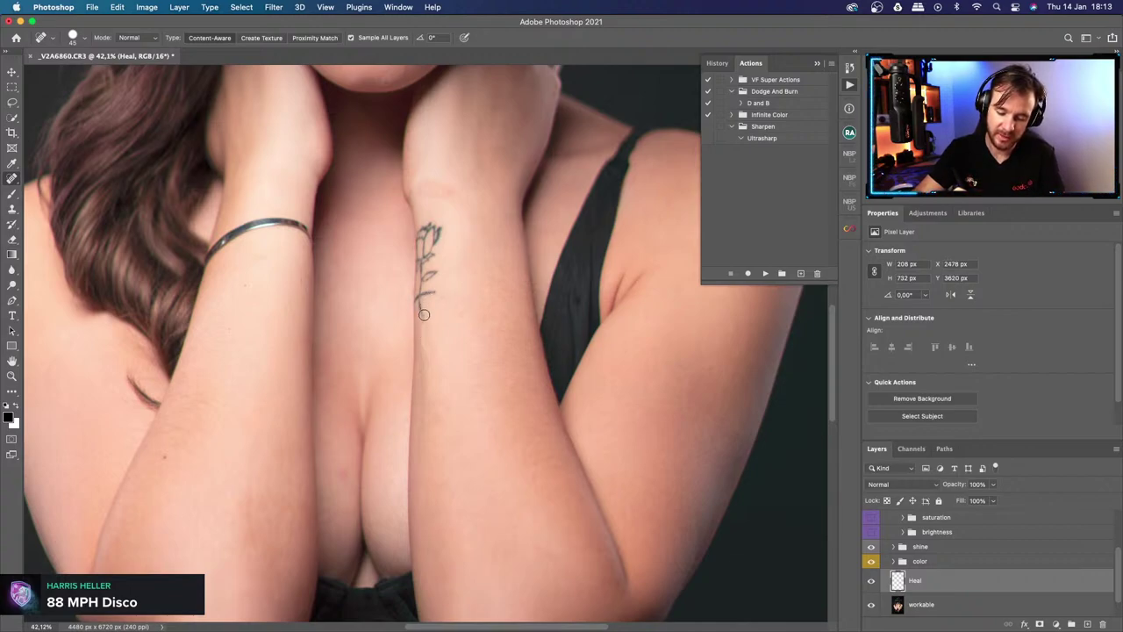
pyautogui.moveTo(424, 315)
pyautogui.mouseDown()
pyautogui.moveTo(424, 250)
pyautogui.moveTo(428, 274)
pyautogui.mouseUp()
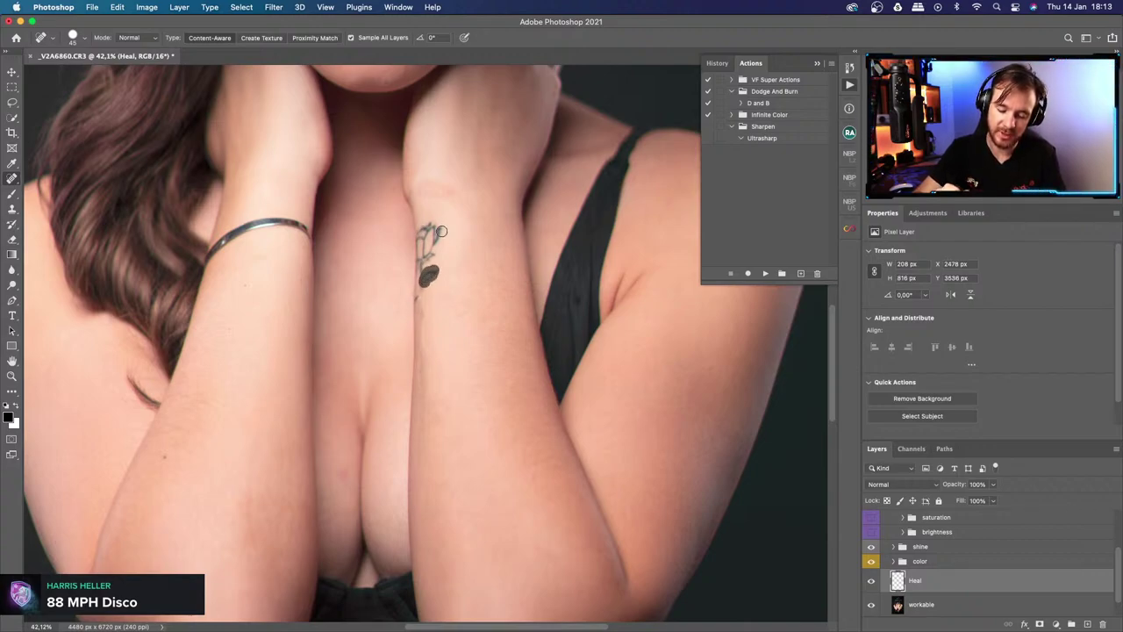
# Heal the tattoo's stem and top, redoing one stroke, and remove the leftover marks.
pyautogui.moveTo(440, 230); pyautogui.dragTo(439, 211)
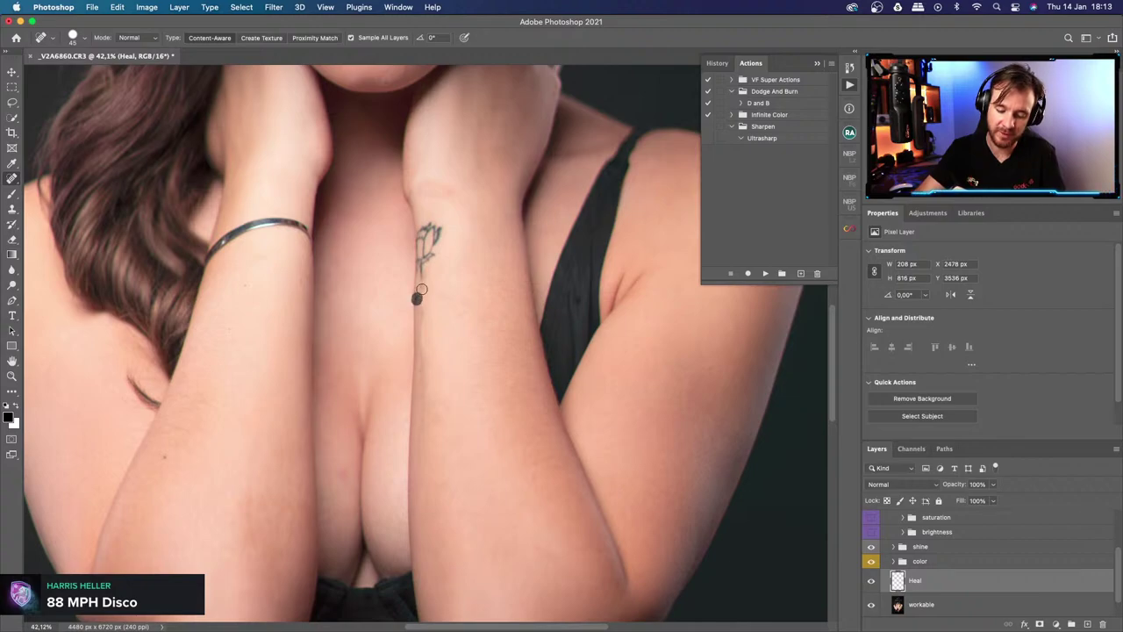
pyautogui.moveTo(421, 290); pyautogui.dragTo(426, 254)
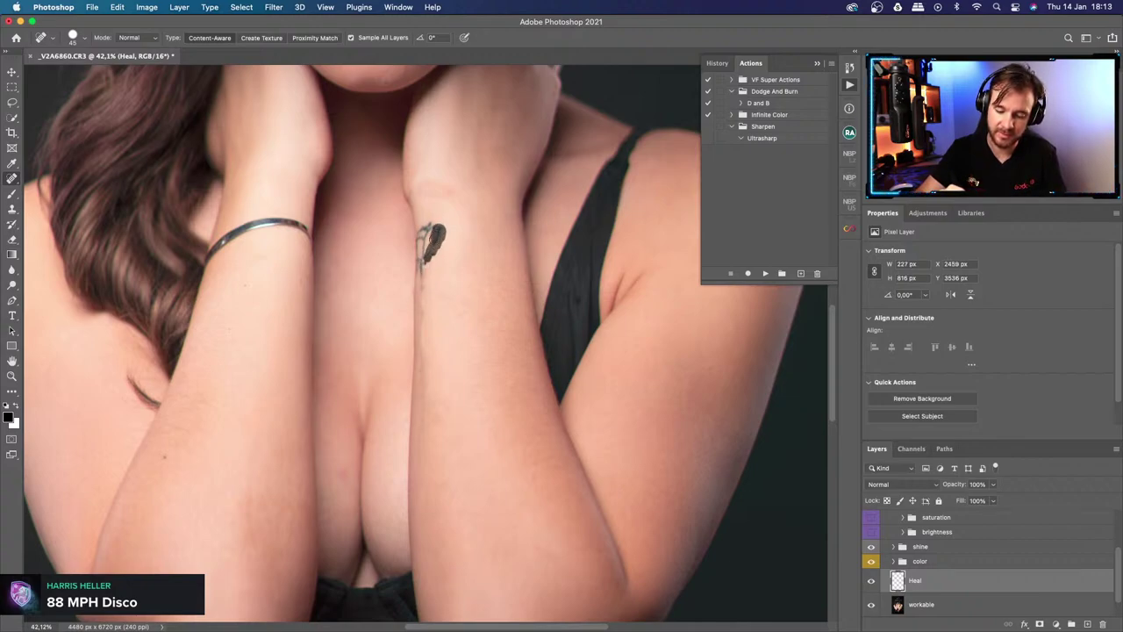
pyautogui.click(436, 221)
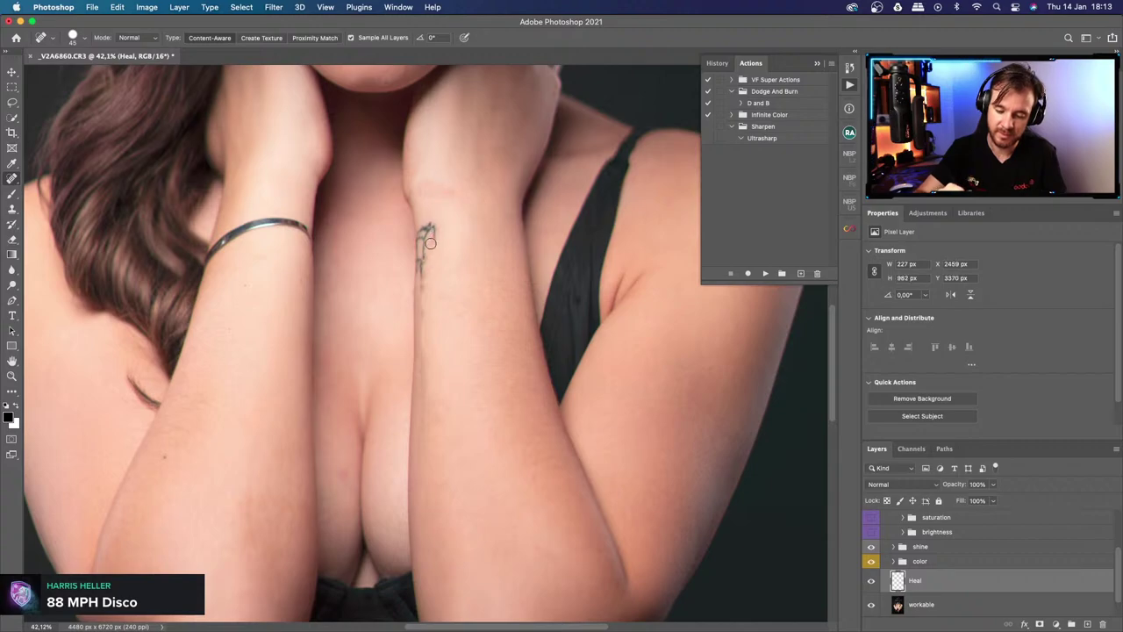
pyautogui.moveTo(431, 227); pyautogui.dragTo(419, 266)
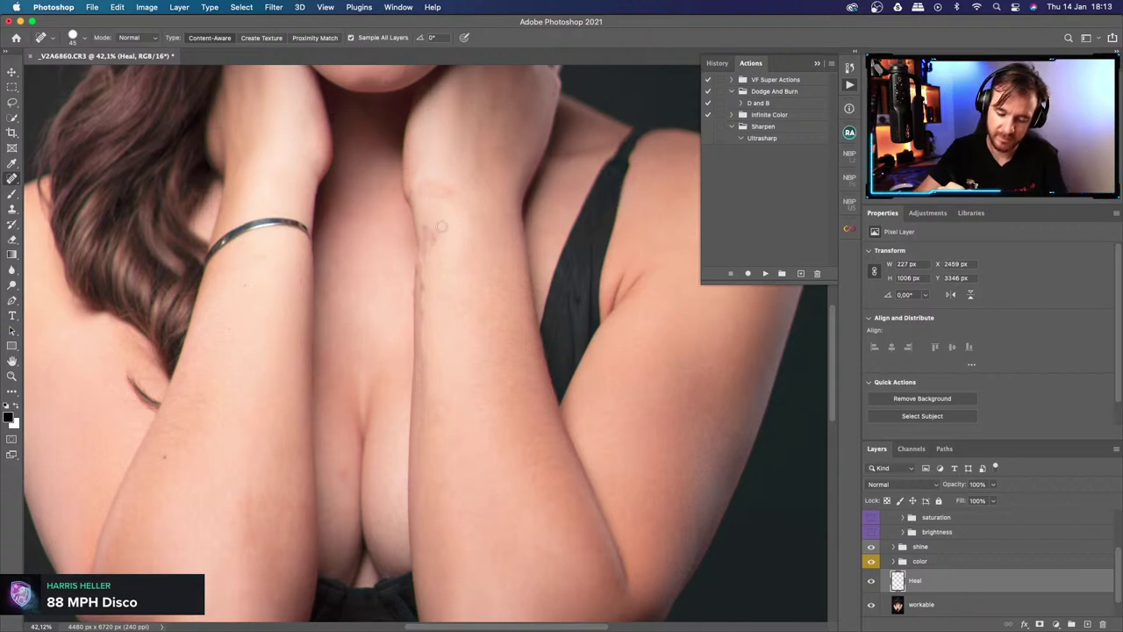
pyautogui.press('super+z')
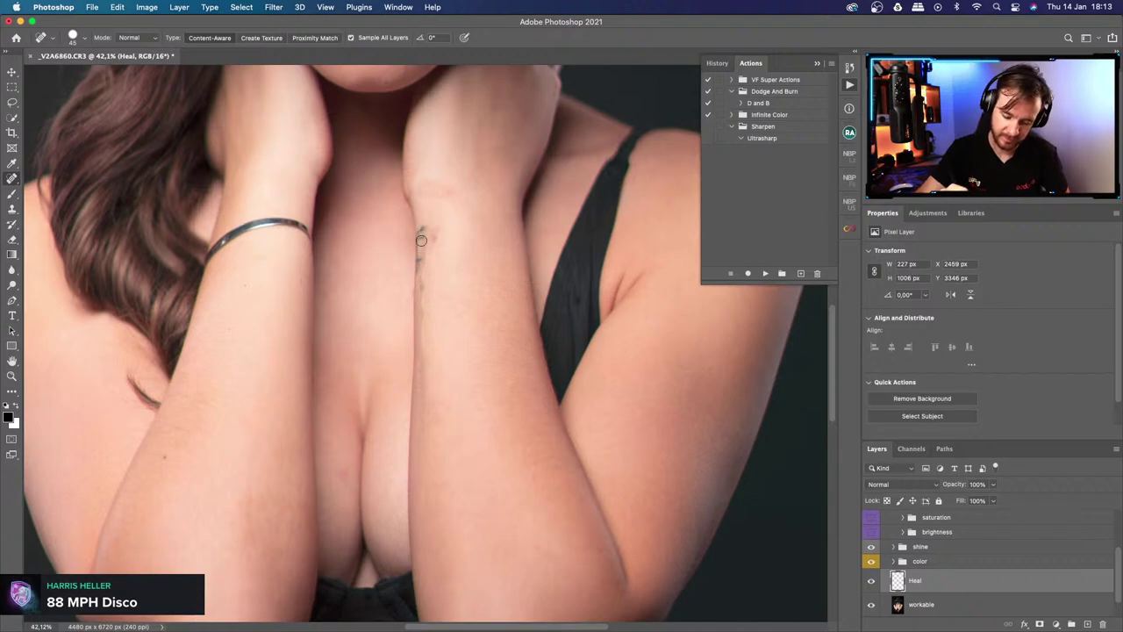
pyautogui.moveTo(424, 269); pyautogui.dragTo(428, 304)
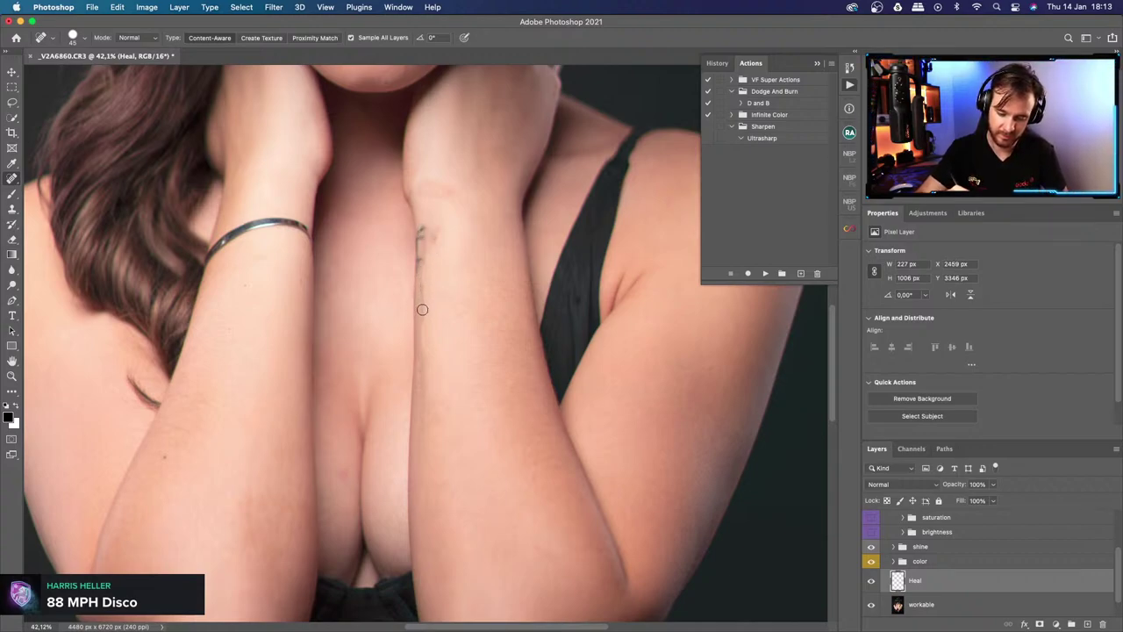
pyautogui.click(421, 261)
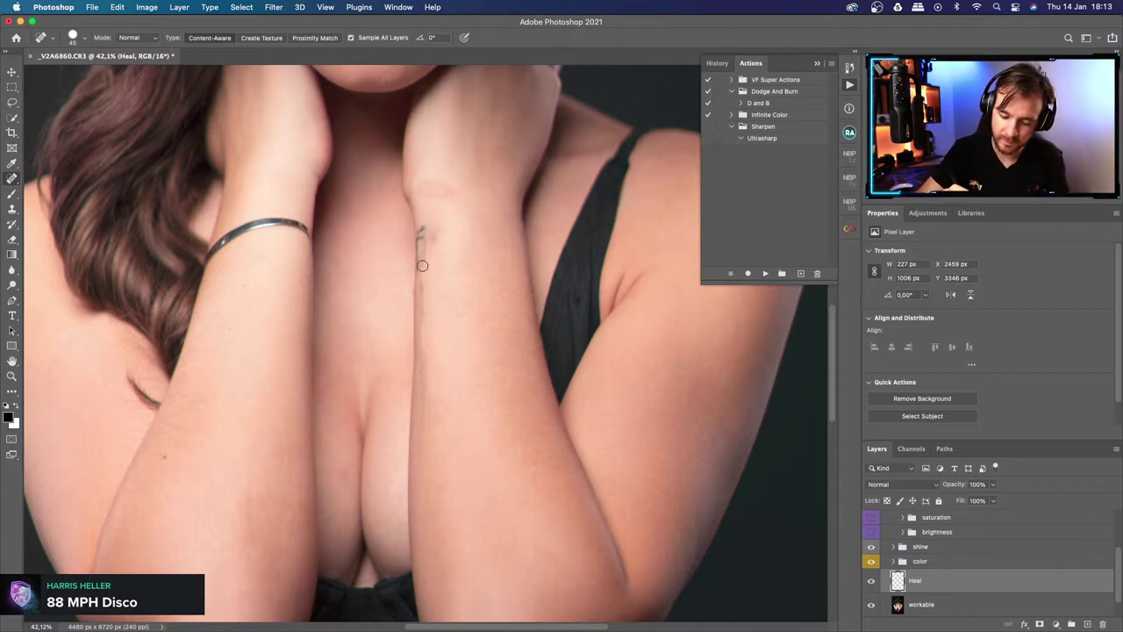
pyautogui.moveTo(422, 237); pyautogui.dragTo(417, 240)
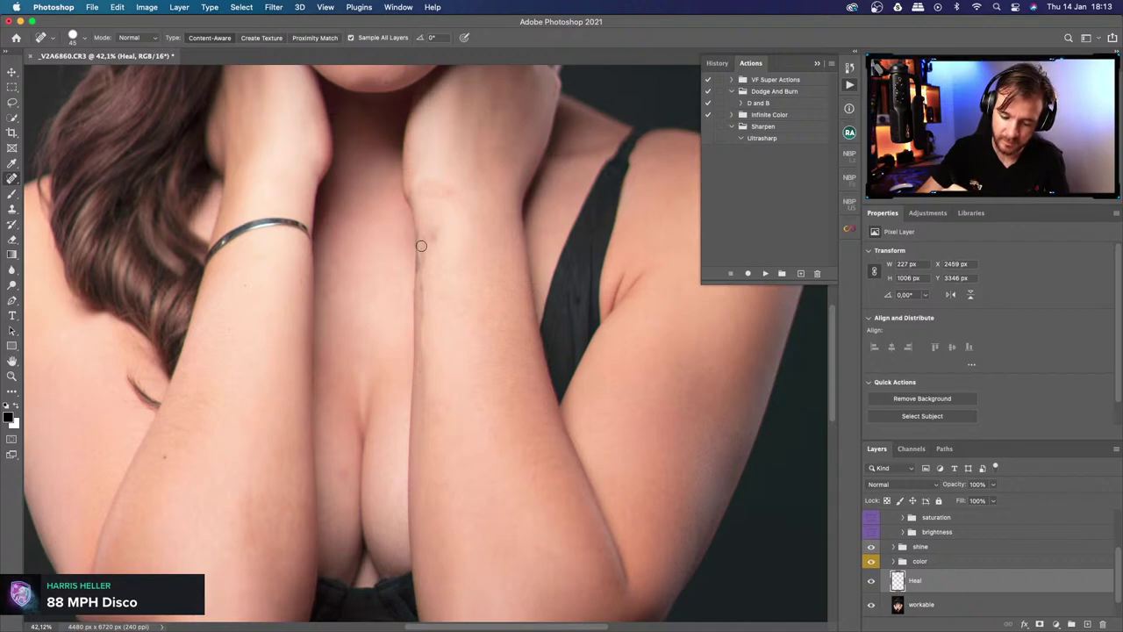
# Clone clean forearm skin up along the arm edge with the Clone Stamp.
pyautogui.click(12, 209)
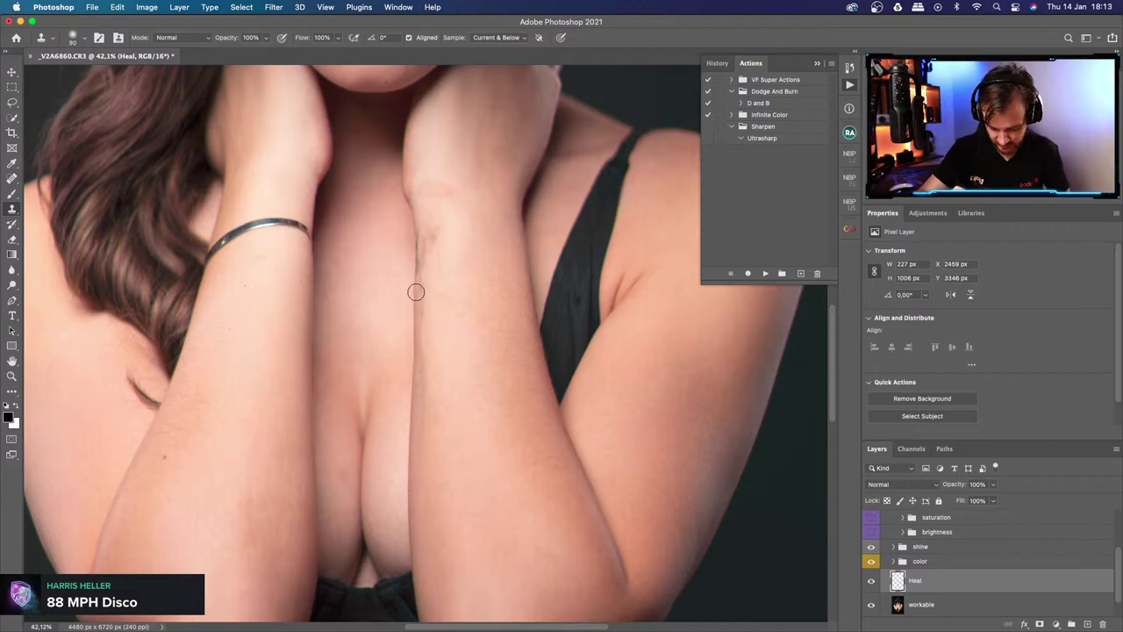
pyautogui.press('alt')
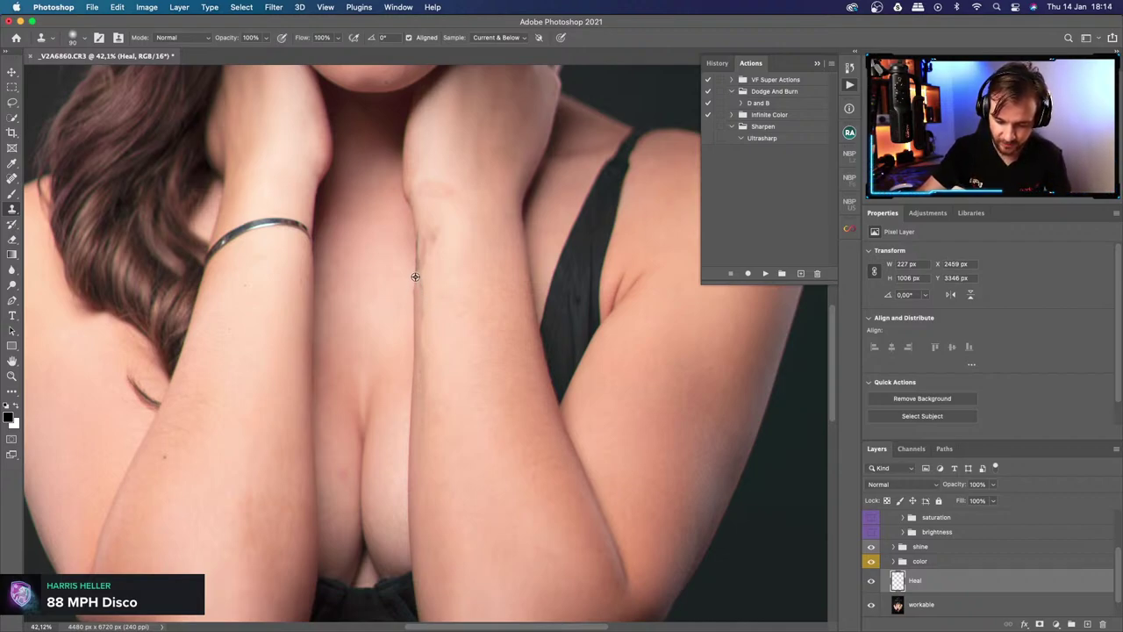
pyautogui.keyDown('alt'); pyautogui.click(414, 287); pyautogui.keyUp('alt')
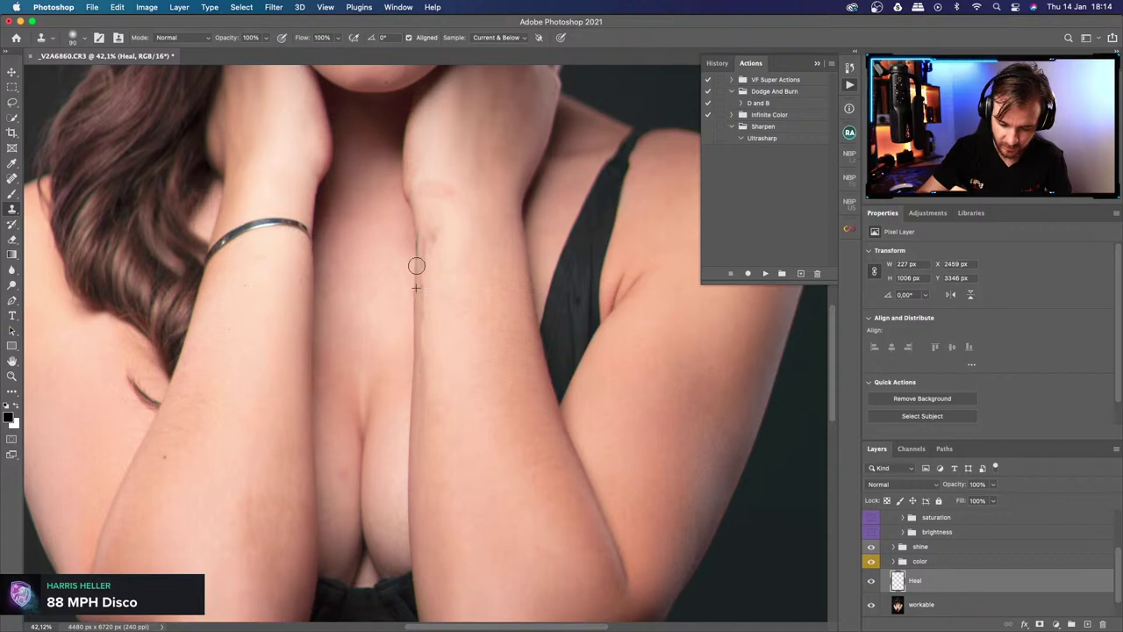
pyautogui.moveTo(416, 265); pyautogui.dragTo(413, 240)
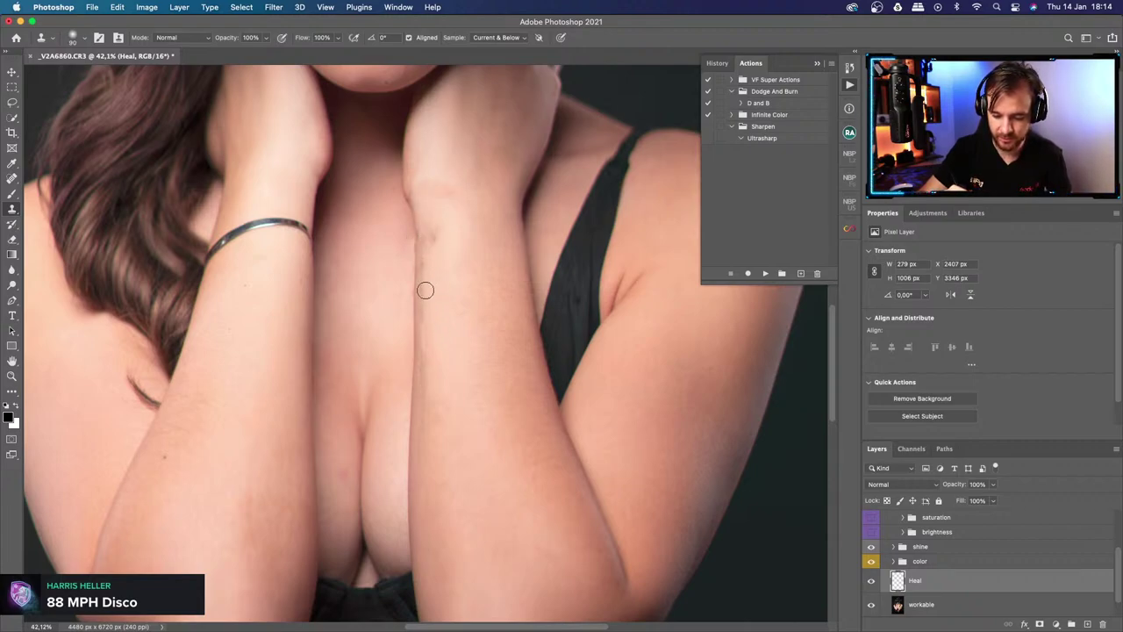
# Spot-heal six leftover tattoo traces on the forearm and wrist, then fit the whole photo on screen.
pyautogui.press('j')
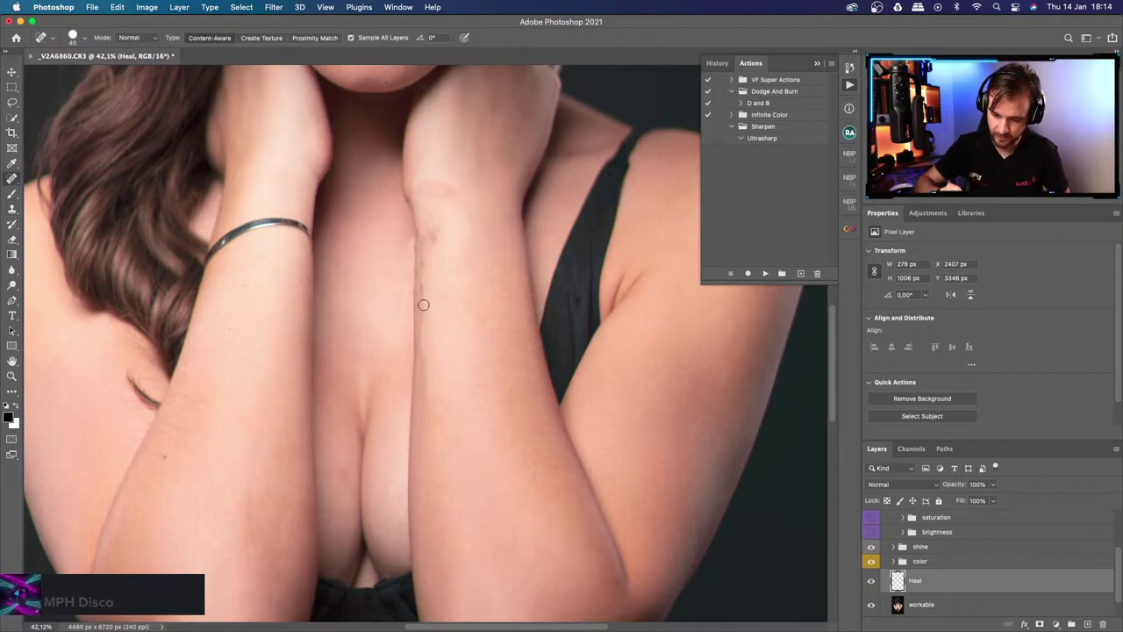
pyautogui.click(417, 267)
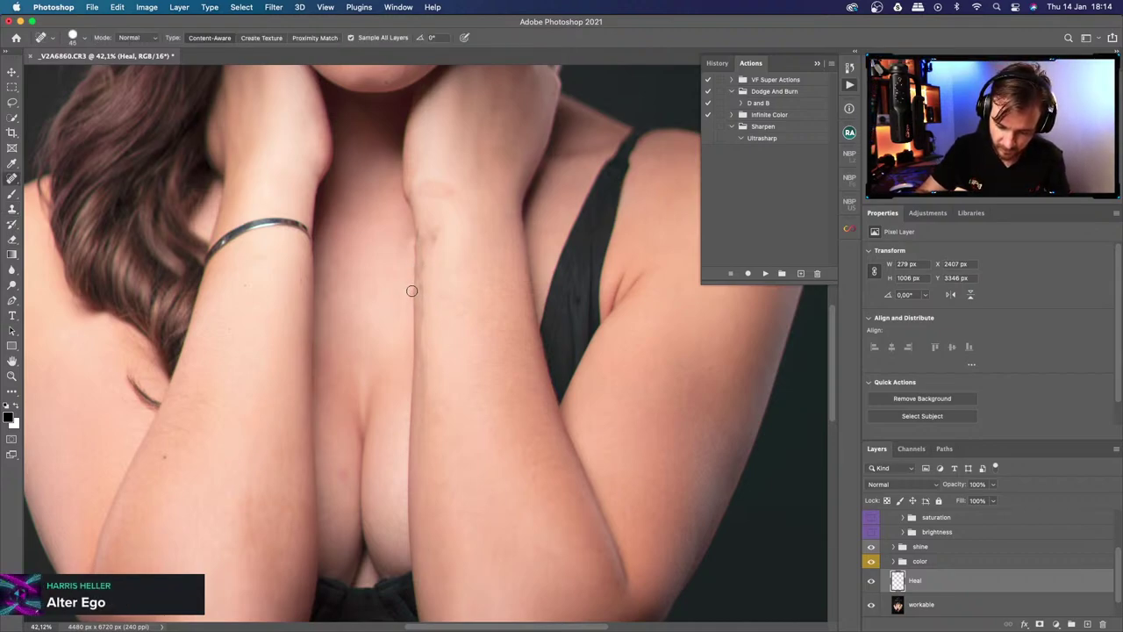
pyautogui.click(411, 290)
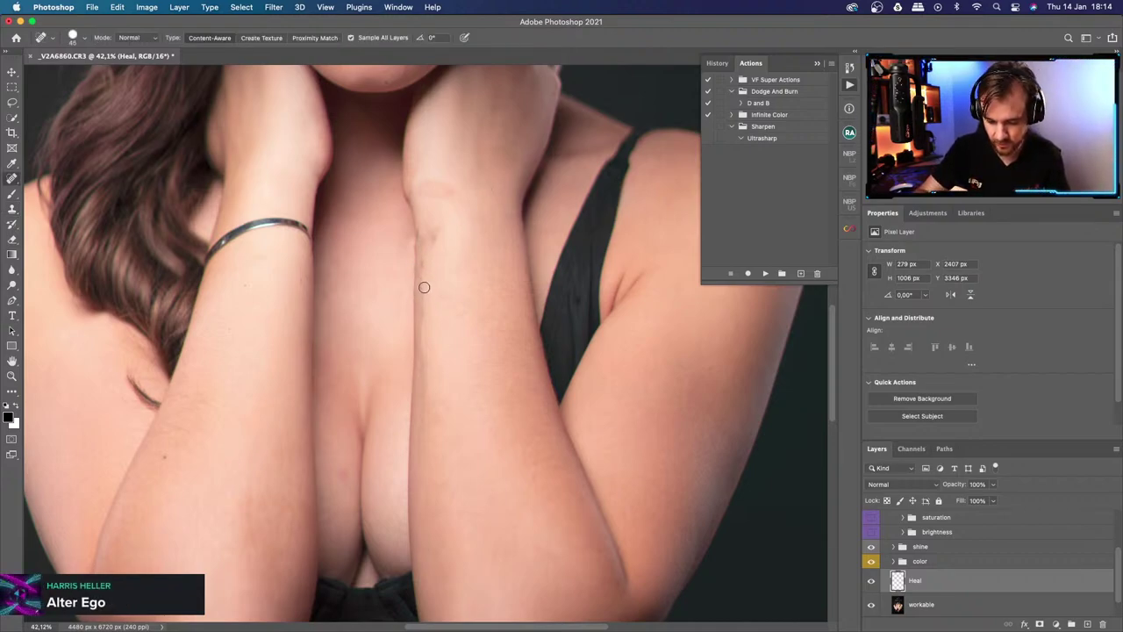
pyautogui.click(422, 285)
pyautogui.click(423, 264)
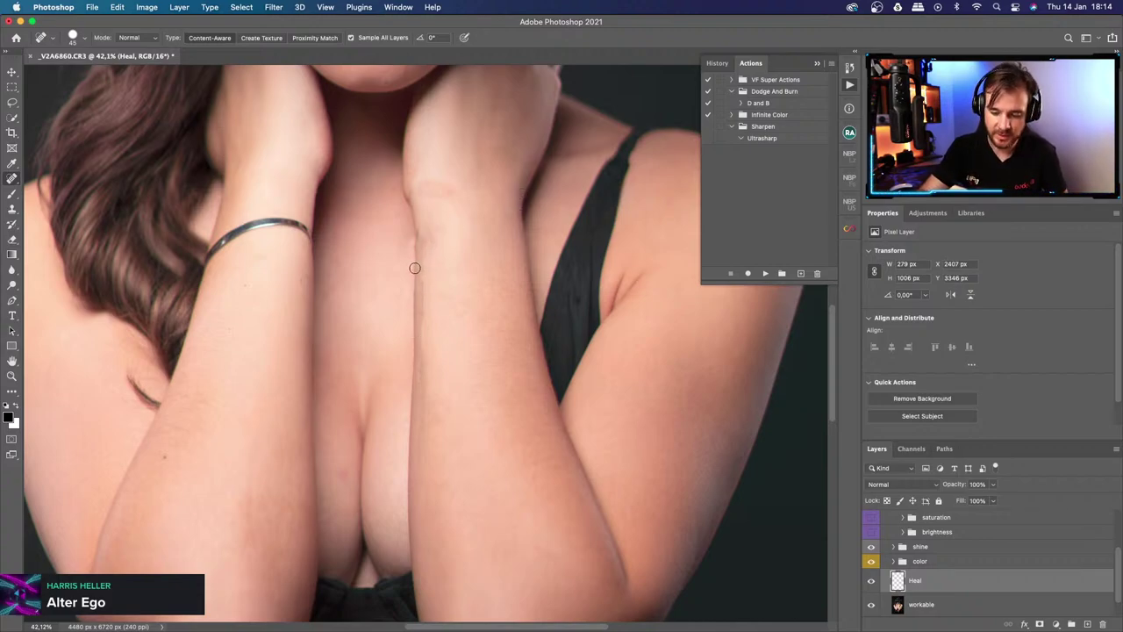
pyautogui.click(414, 268)
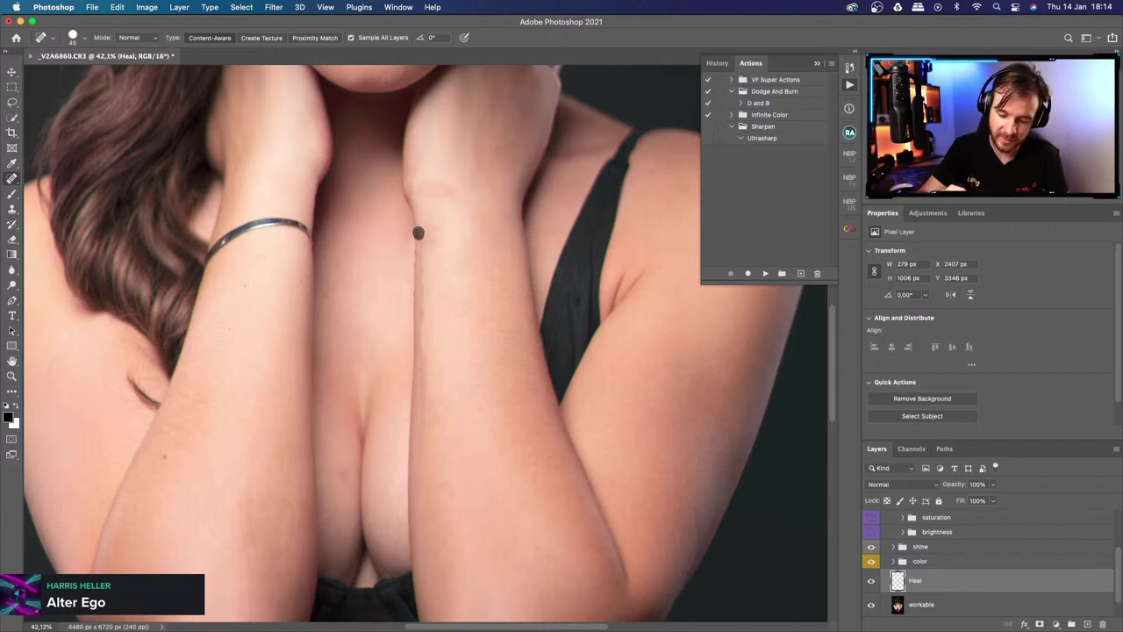
pyautogui.click(419, 232)
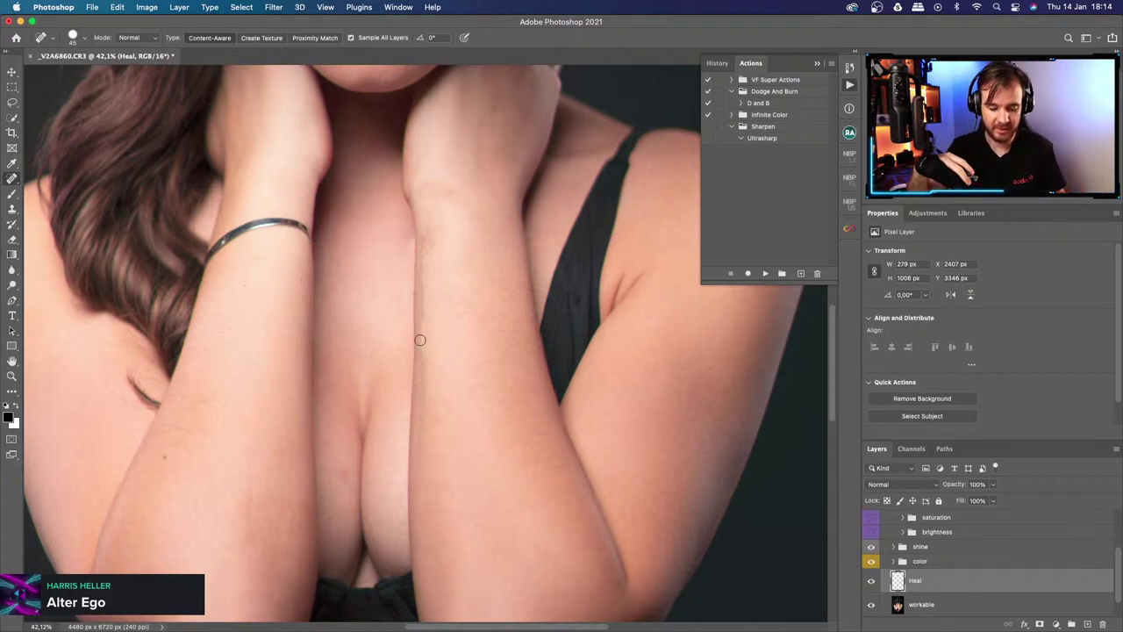
pyautogui.press('z')
pyautogui.press('super+0')
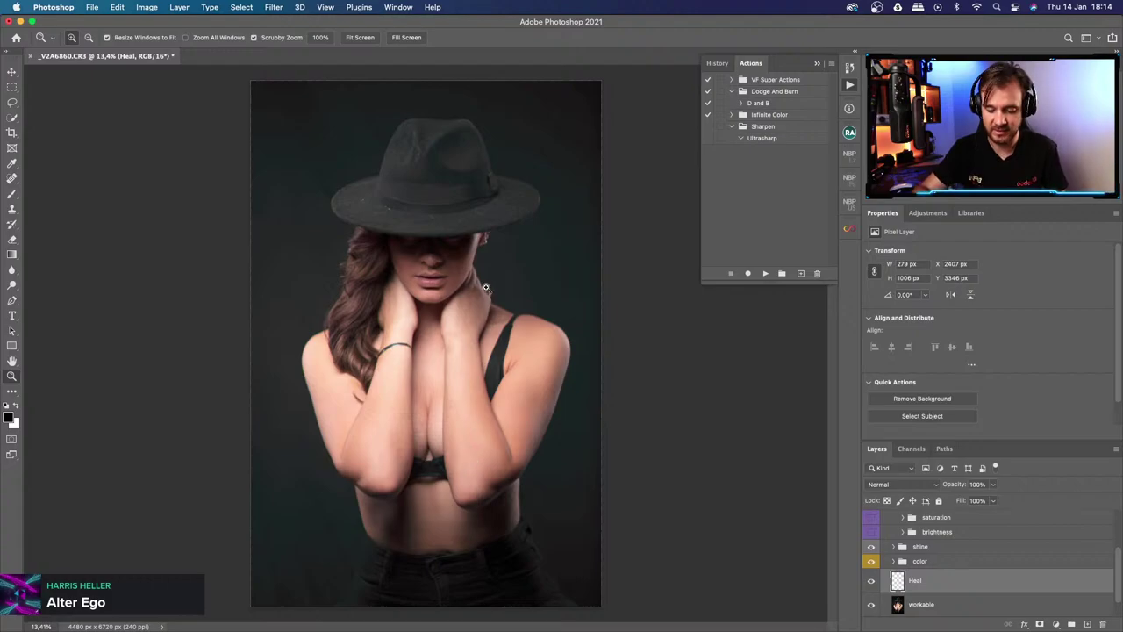
# Zoom in on the wrist and heal the blemish across it with an enlarged healing brush.
pyautogui.moveTo(450, 352)
pyautogui.mouseDown()
pyautogui.moveTo(483, 328)
pyautogui.moveTo(467, 341)
pyautogui.mouseUp()
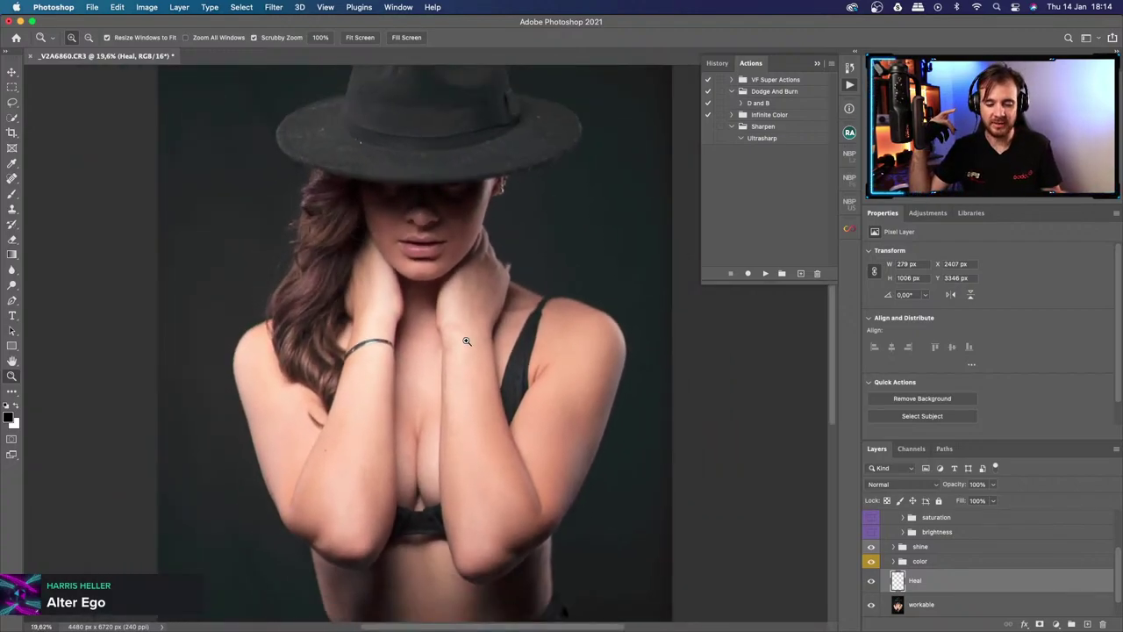
pyautogui.moveTo(472, 344); pyautogui.dragTo(445, 288)
pyautogui.press('j')
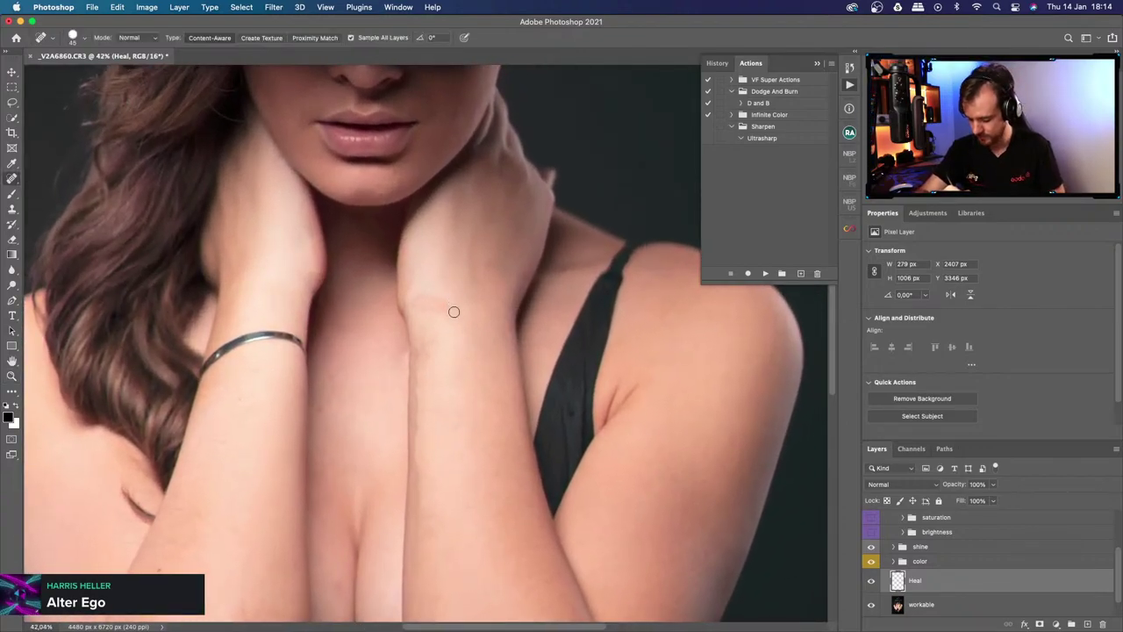
pyautogui.press(']')
pyautogui.moveTo(426, 303); pyautogui.dragTo(446, 304)
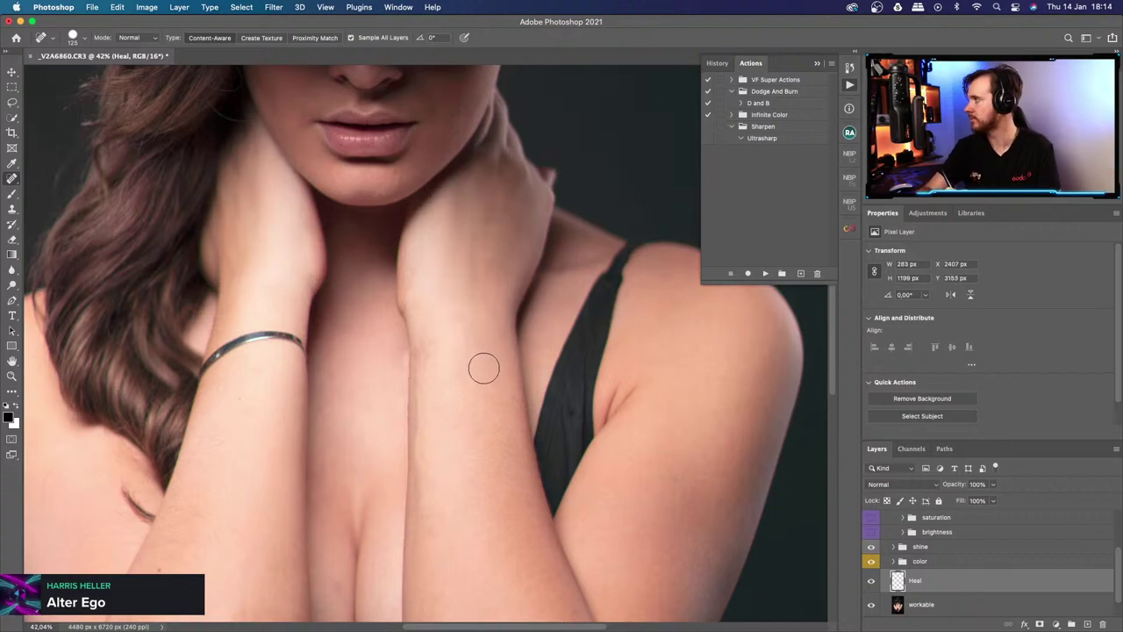
pyautogui.press('[')
pyautogui.press('[')
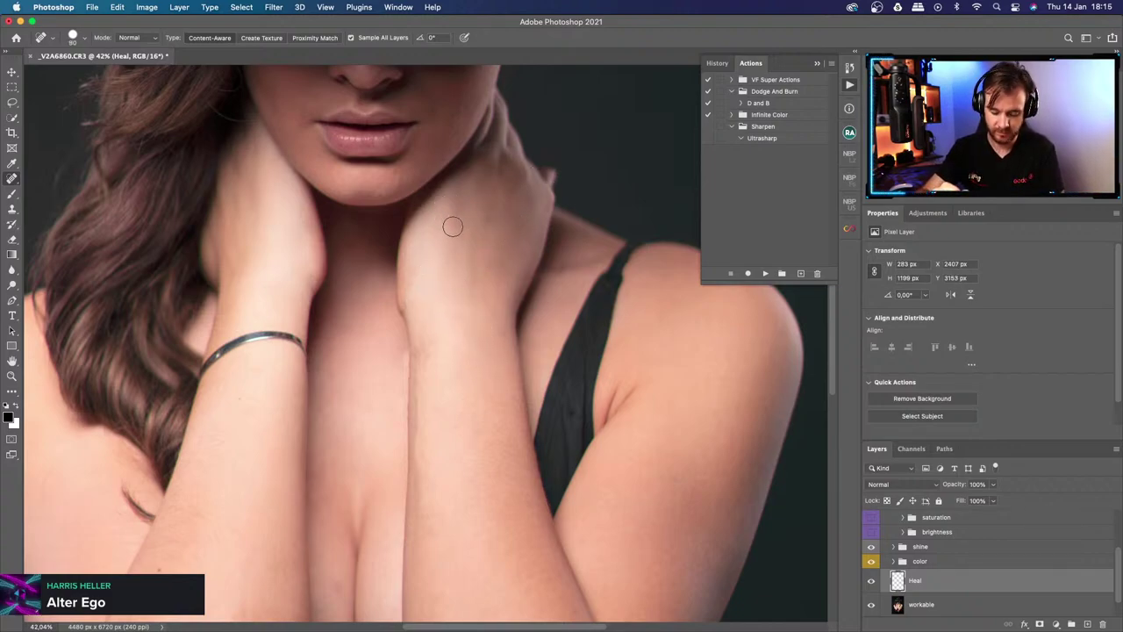
pyautogui.moveTo(461, 239); pyautogui.dragTo(489, 471)
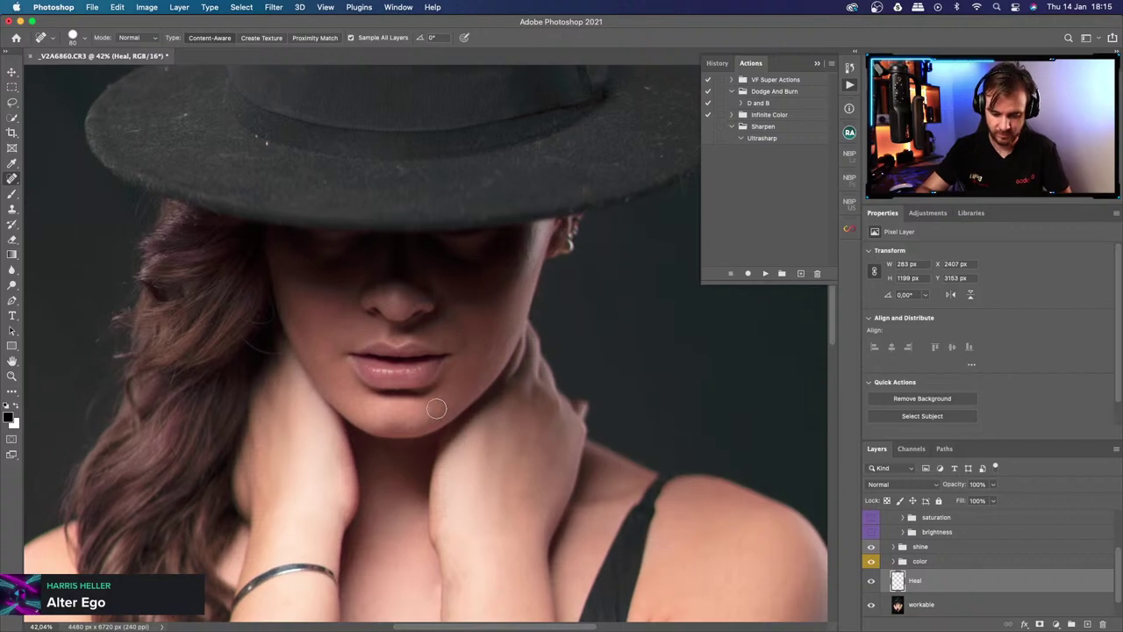
# With a smaller brush, heal blemishes below the lower lip, at the lip corner, beside the nose and near the jaw.
pyautogui.press('[')
pyautogui.press('[')
pyautogui.press('[')
pyautogui.press('[')
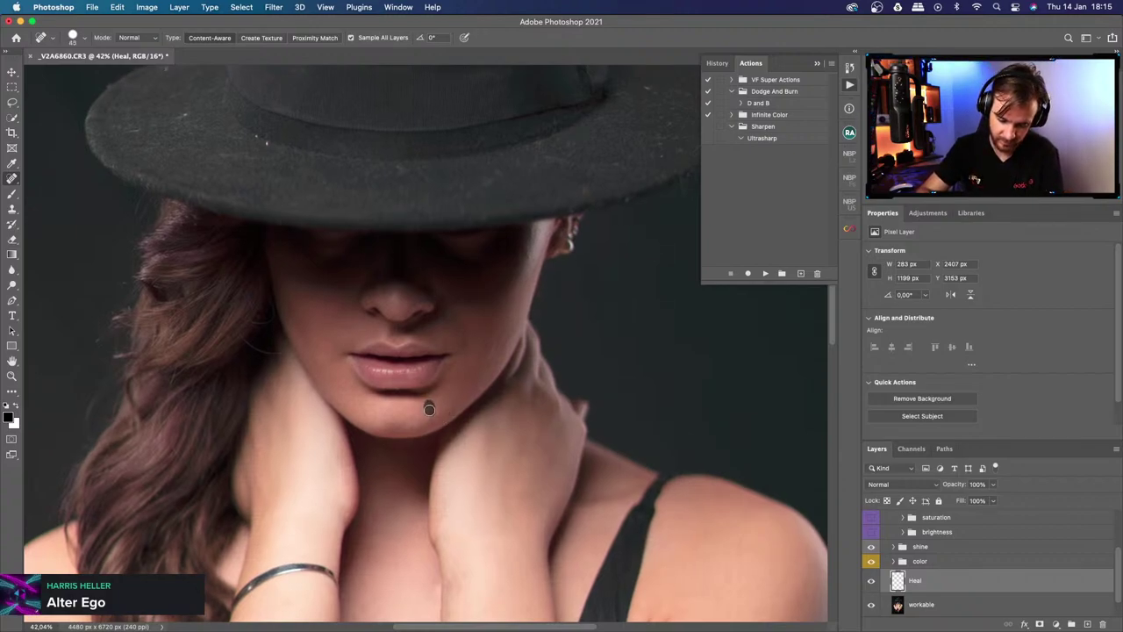
pyautogui.click(429, 409)
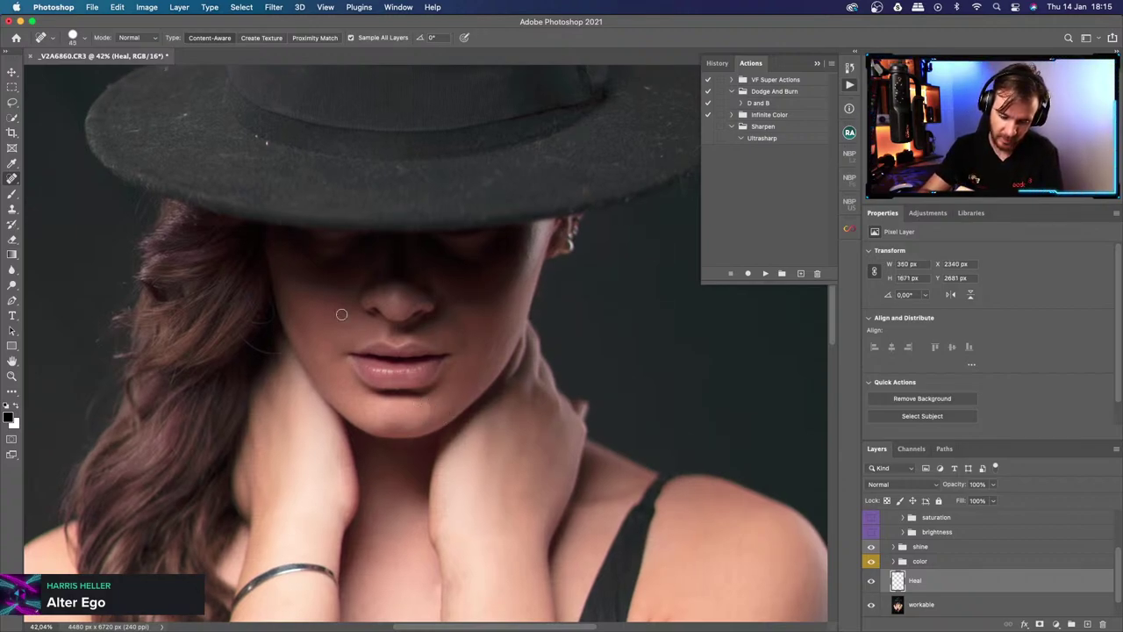
pyautogui.click(333, 346)
pyautogui.moveTo(454, 316); pyautogui.dragTo(472, 359)
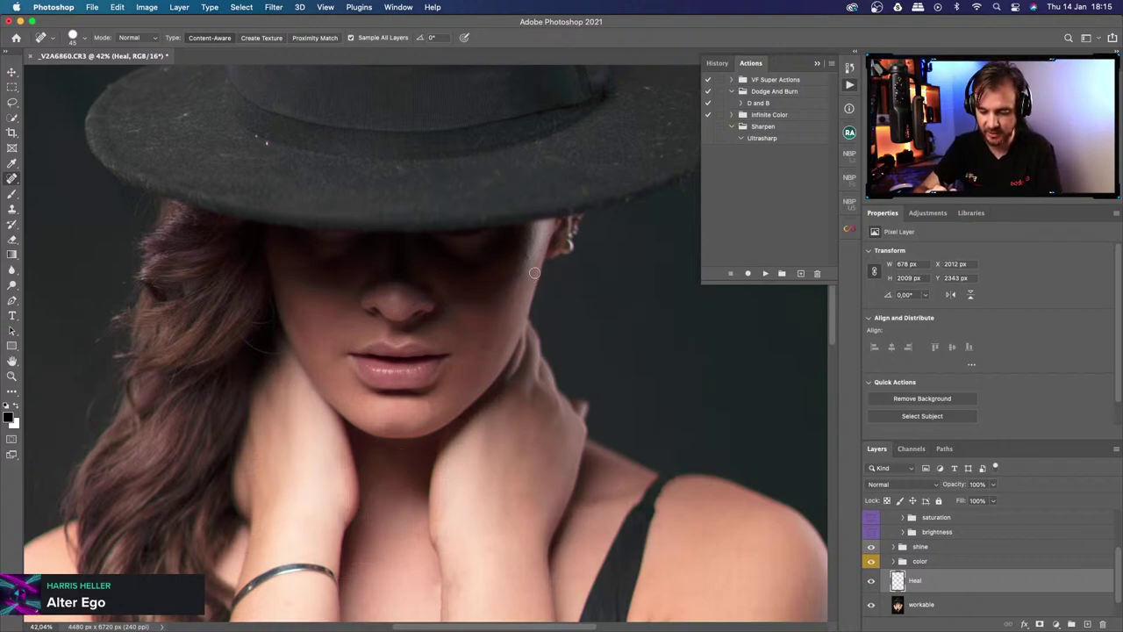
pyautogui.moveTo(535, 273); pyautogui.dragTo(535, 296)
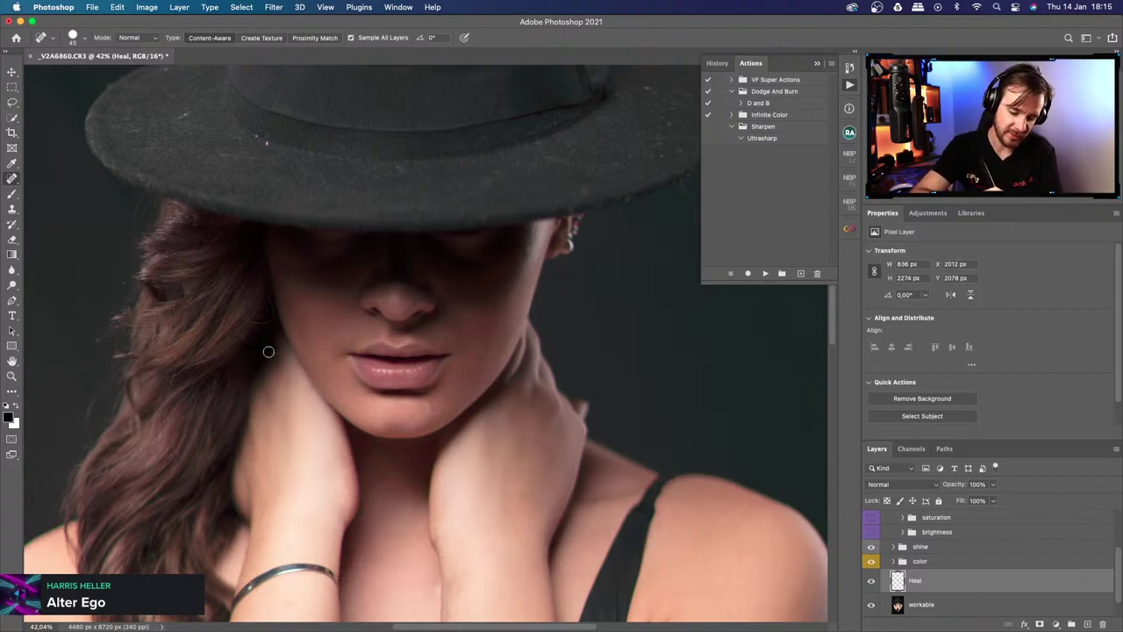
# Heal stray marks in the hair and on the background beside the ear and neck.
pyautogui.moveTo(269, 352); pyautogui.dragTo(280, 325)
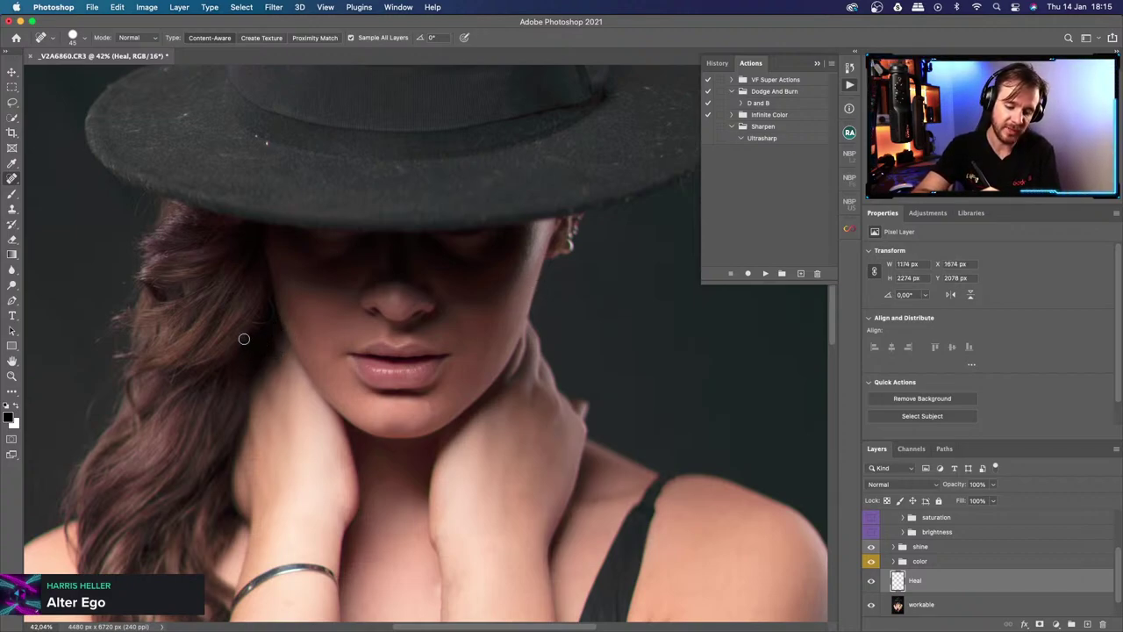
pyautogui.click(244, 339)
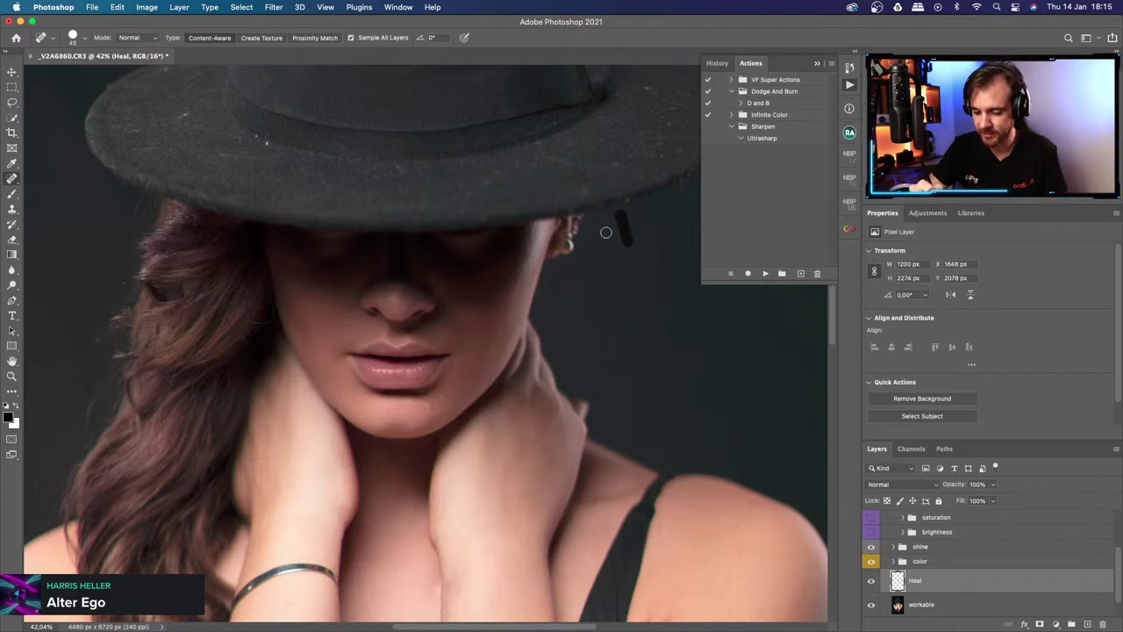
pyautogui.moveTo(606, 233); pyautogui.dragTo(603, 226)
pyautogui.moveTo(577, 289)
pyautogui.mouseDown()
pyautogui.moveTo(585, 352)
pyautogui.moveTo(583, 285)
pyautogui.moveTo(588, 333)
pyautogui.moveTo(560, 300)
pyautogui.mouseUp()
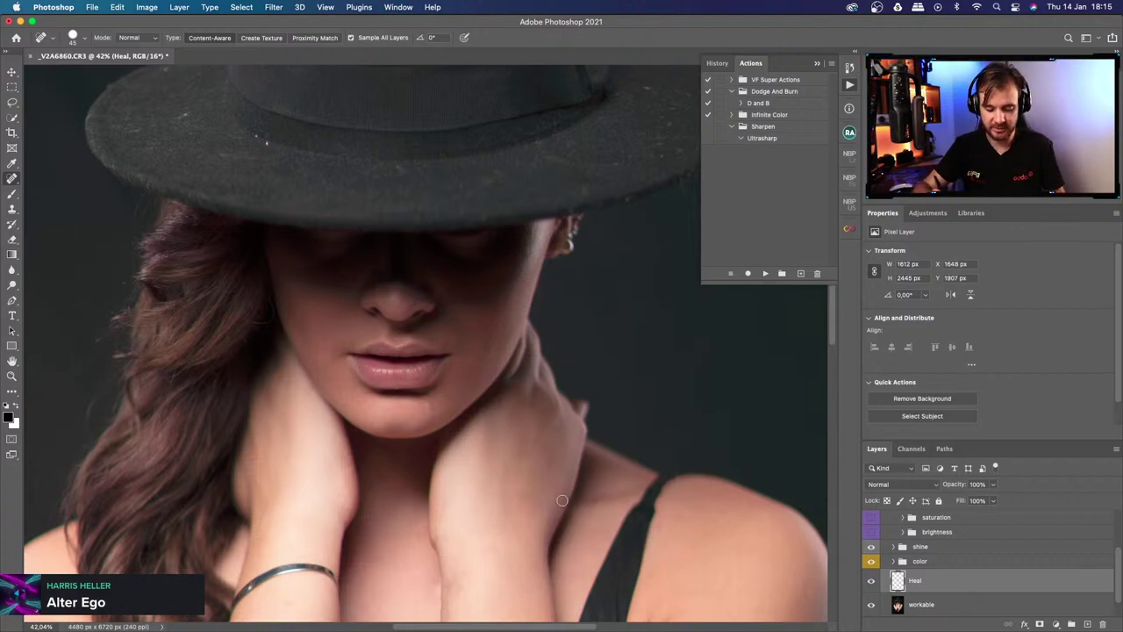
# Zoom into the left side of the hair and heal the flyaway strands against the background.
pyautogui.press('z')
pyautogui.moveTo(562, 500)
pyautogui.mouseDown()
pyautogui.moveTo(498, 542)
pyautogui.moveTo(509, 535)
pyautogui.mouseUp()
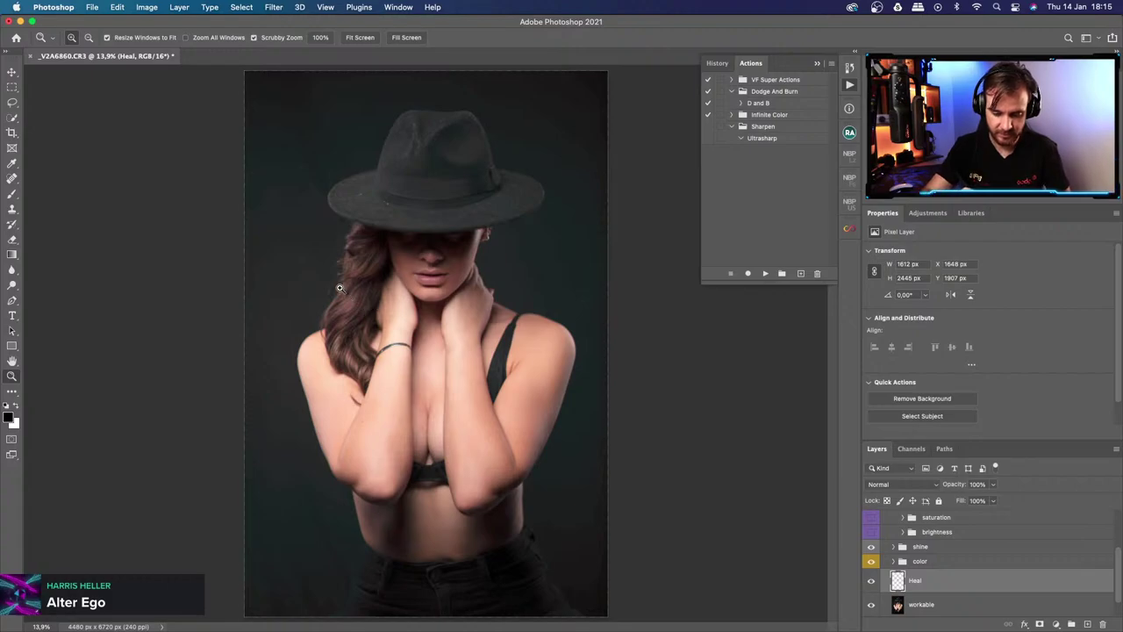
pyautogui.moveTo(340, 288); pyautogui.dragTo(425, 255)
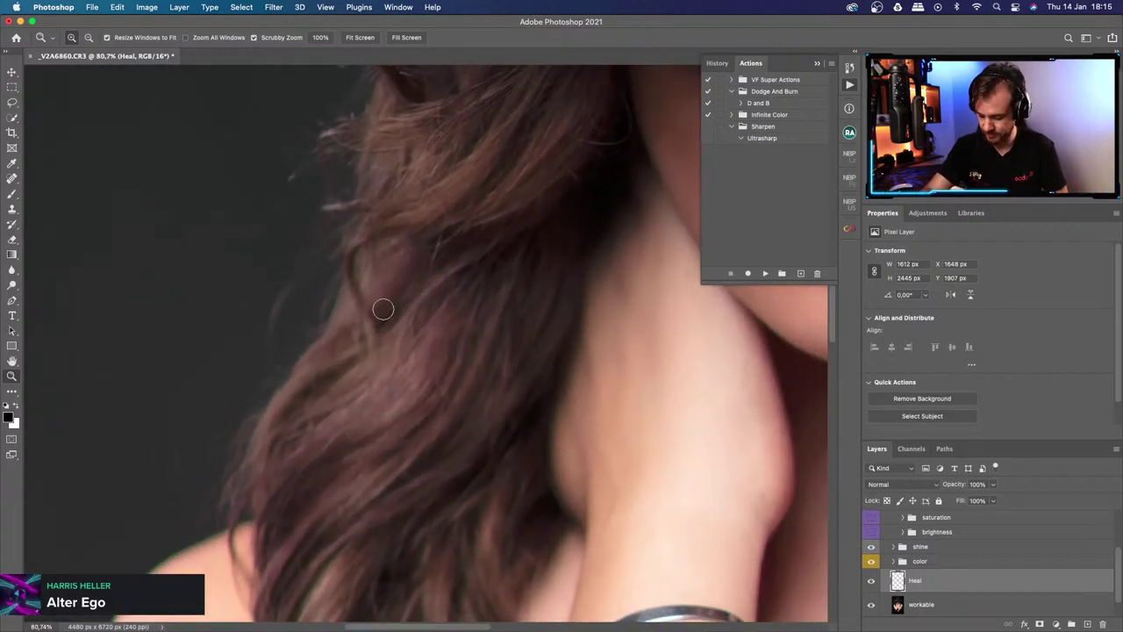
pyautogui.press('j')
pyautogui.moveTo(296, 268)
pyautogui.mouseDown()
pyautogui.moveTo(281, 292)
pyautogui.moveTo(270, 359)
pyautogui.mouseUp()
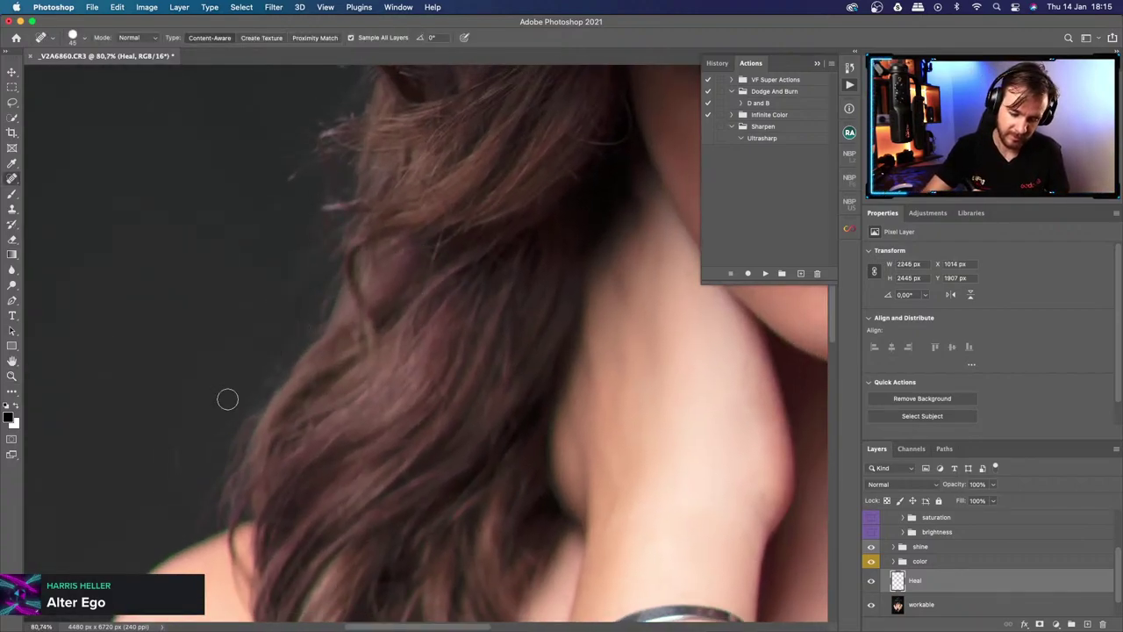
pyautogui.moveTo(180, 426)
pyautogui.mouseDown()
pyautogui.moveTo(173, 446)
pyautogui.moveTo(200, 479)
pyautogui.mouseUp()
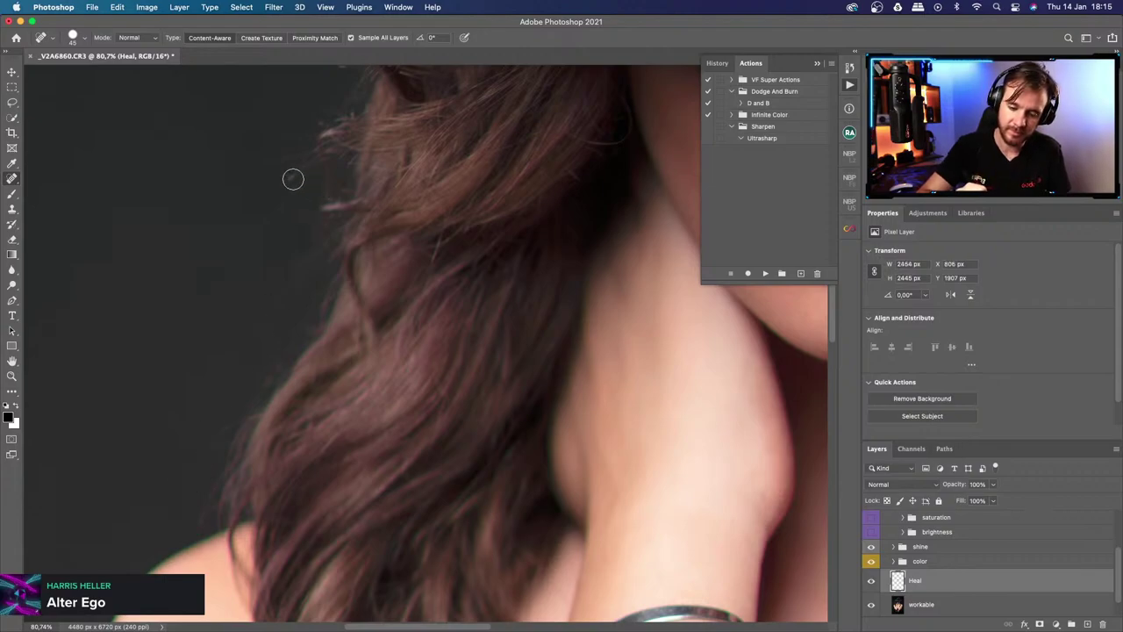
pyautogui.moveTo(257, 230); pyautogui.dragTo(285, 205)
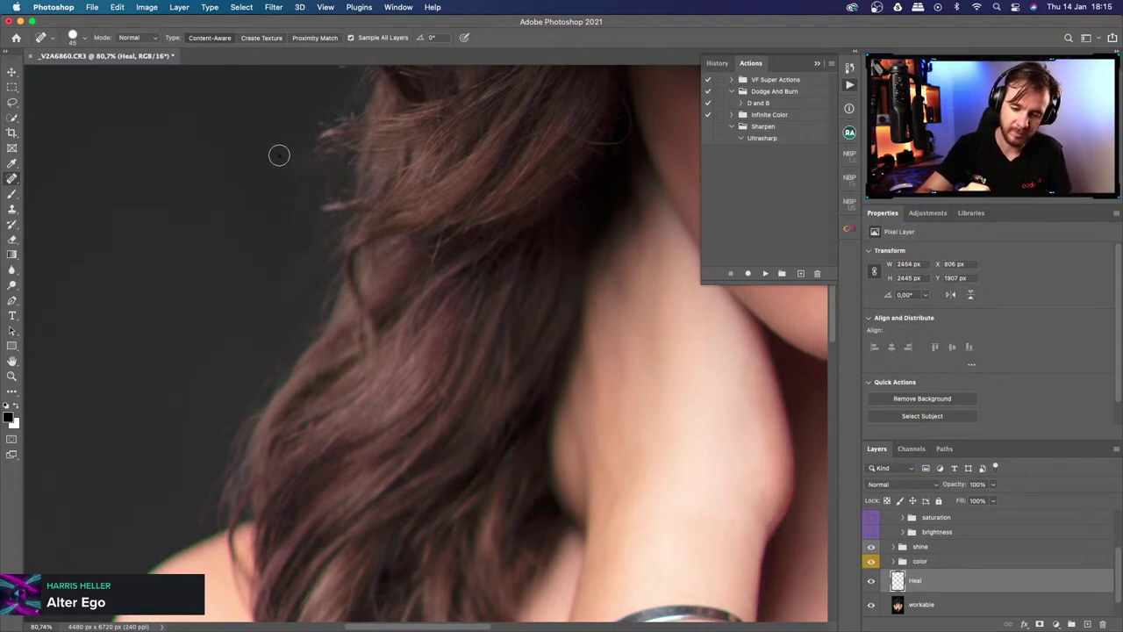
pyautogui.moveTo(274, 158)
pyautogui.mouseDown()
pyautogui.moveTo(314, 144)
pyautogui.moveTo(256, 166)
pyautogui.mouseUp()
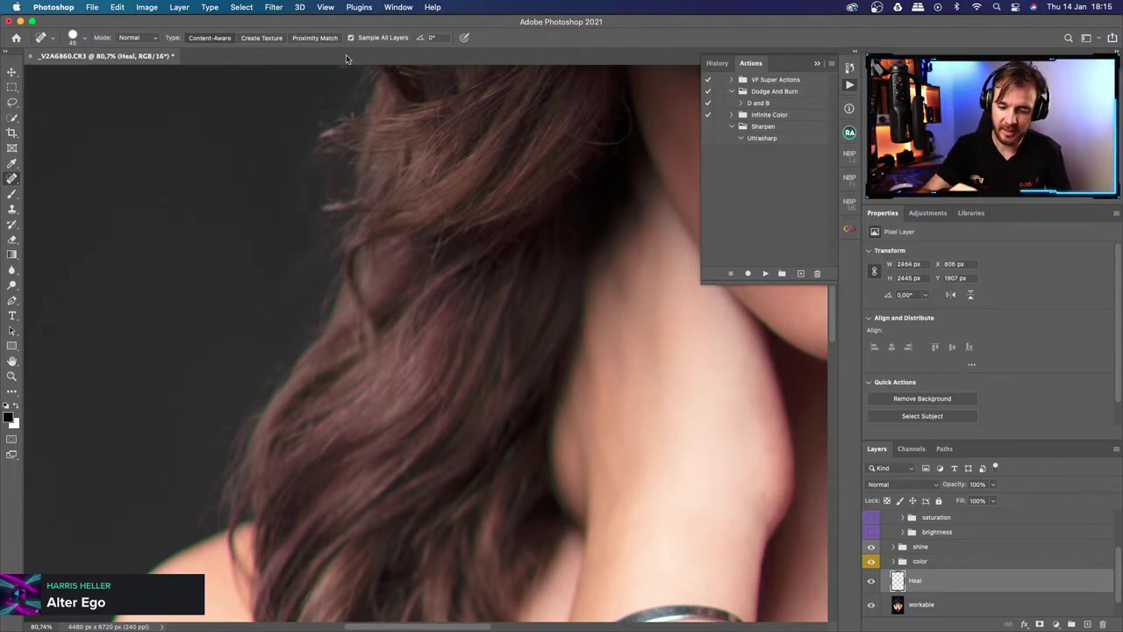
# Heal stray hairs beneath the hat brim and down the left hair edge.
pyautogui.moveTo(378, 346); pyautogui.dragTo(420, 510)
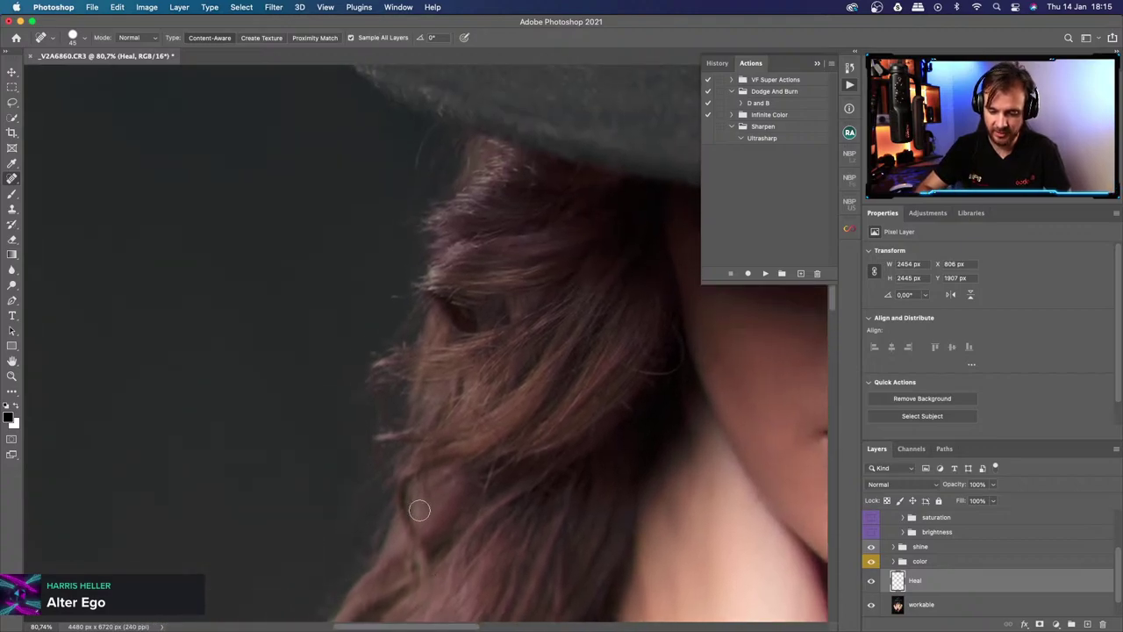
pyautogui.click(392, 294)
pyautogui.moveTo(426, 132)
pyautogui.mouseDown()
pyautogui.moveTo(416, 163)
pyautogui.moveTo(427, 170)
pyautogui.mouseUp()
pyautogui.click(412, 173)
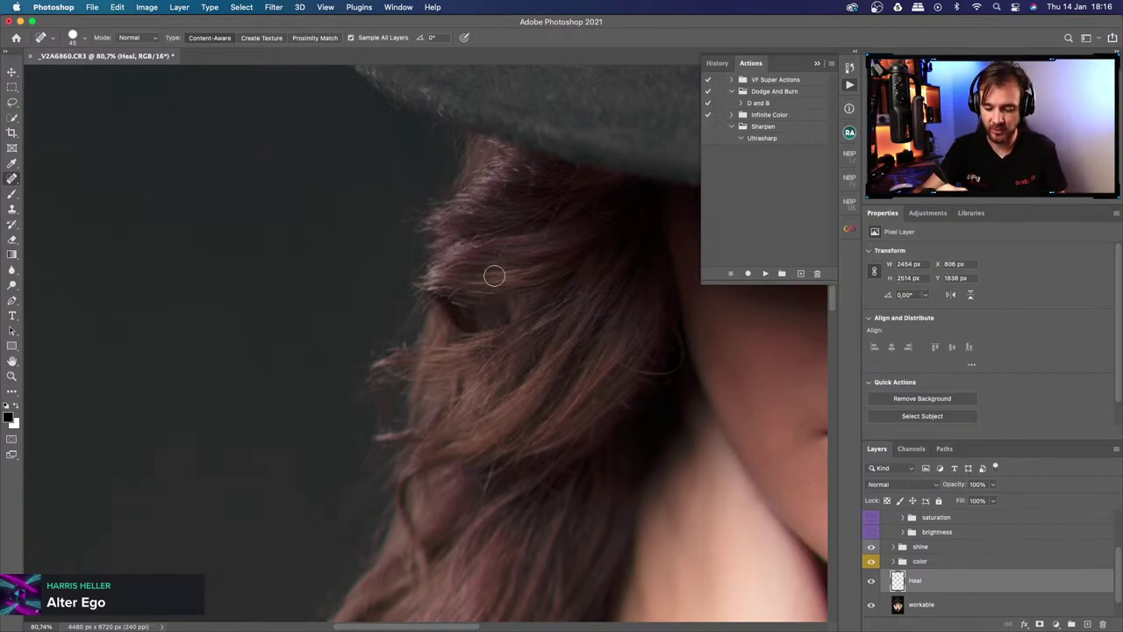
pyautogui.click(389, 213)
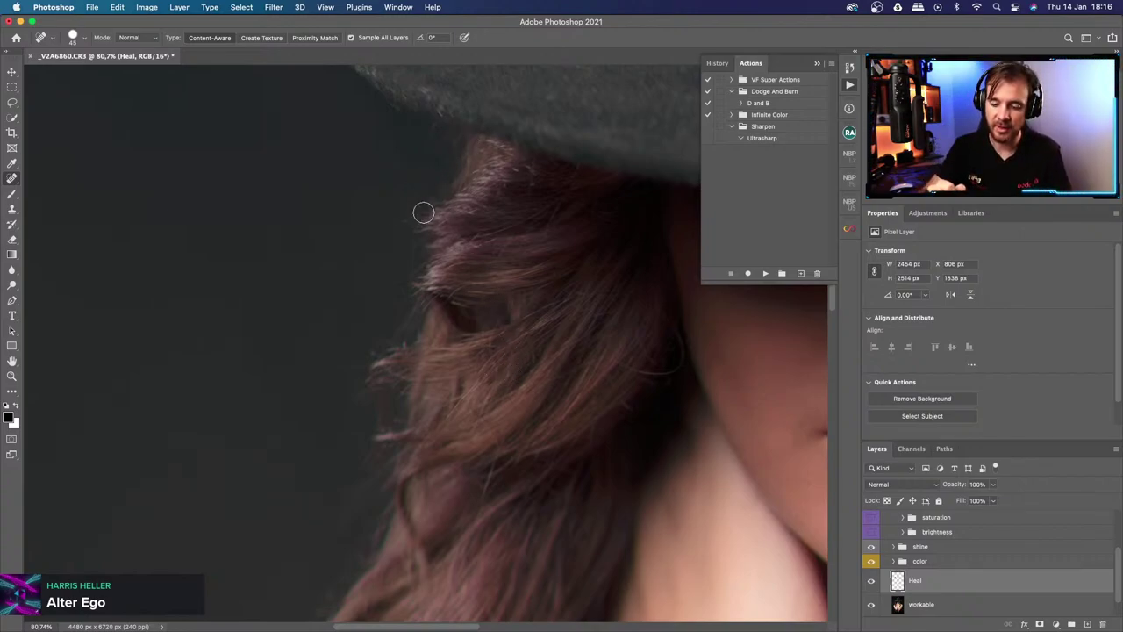
pyautogui.click(348, 367)
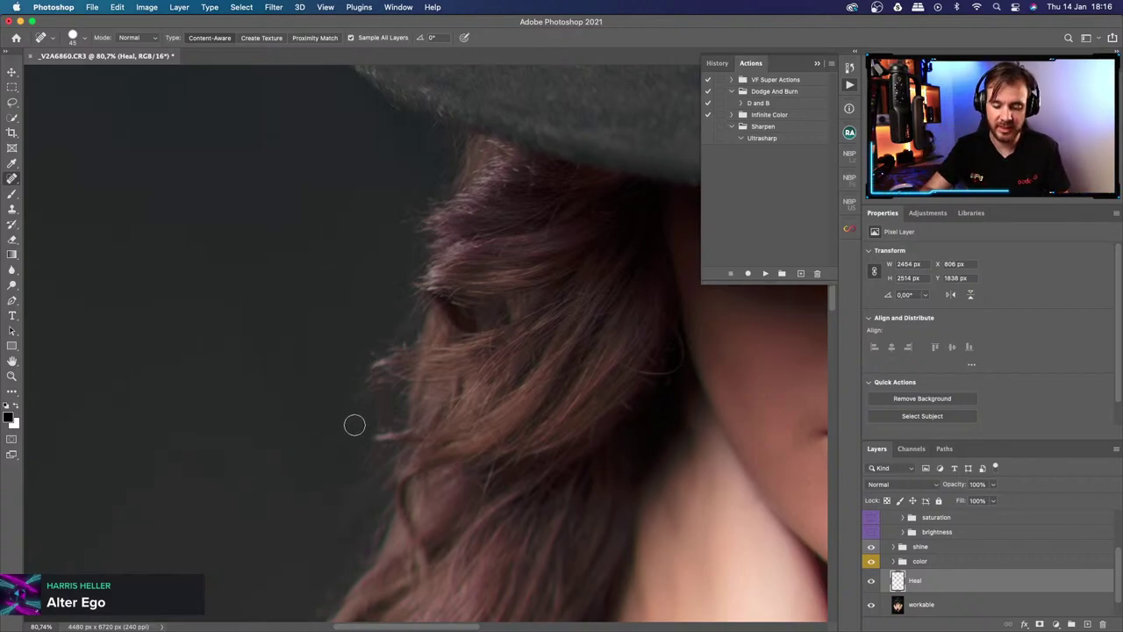
pyautogui.moveTo(357, 427); pyautogui.dragTo(359, 453)
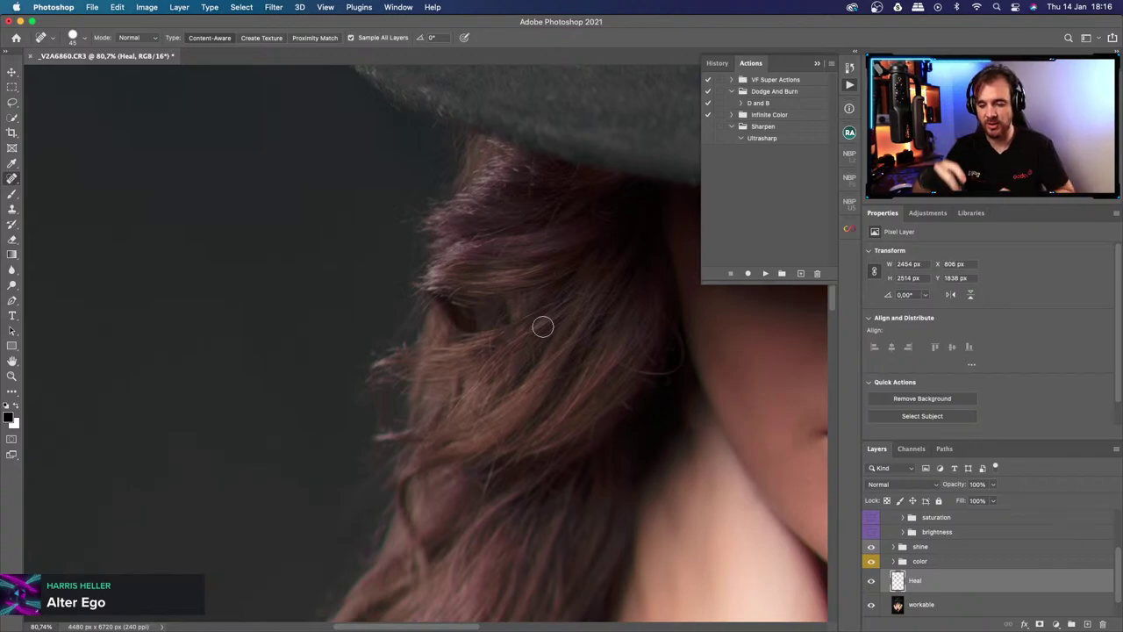
pyautogui.moveTo(560, 340); pyautogui.dragTo(431, 582)
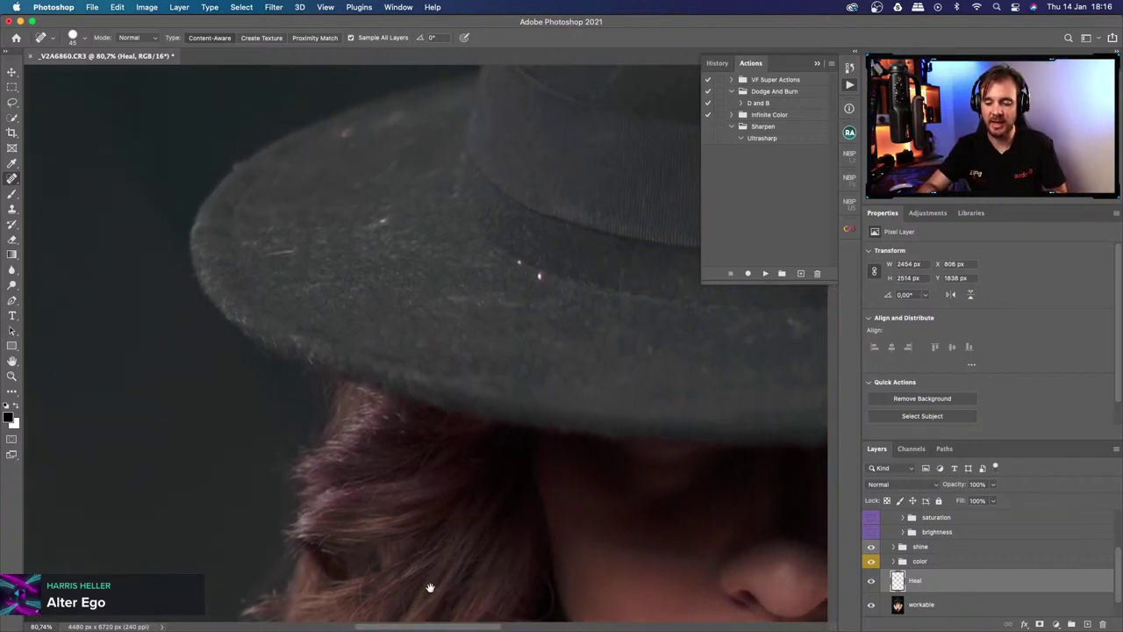
# Heal the white dust specks, the pink speck and the lint scattered across the hat brim.
pyautogui.click(538, 279)
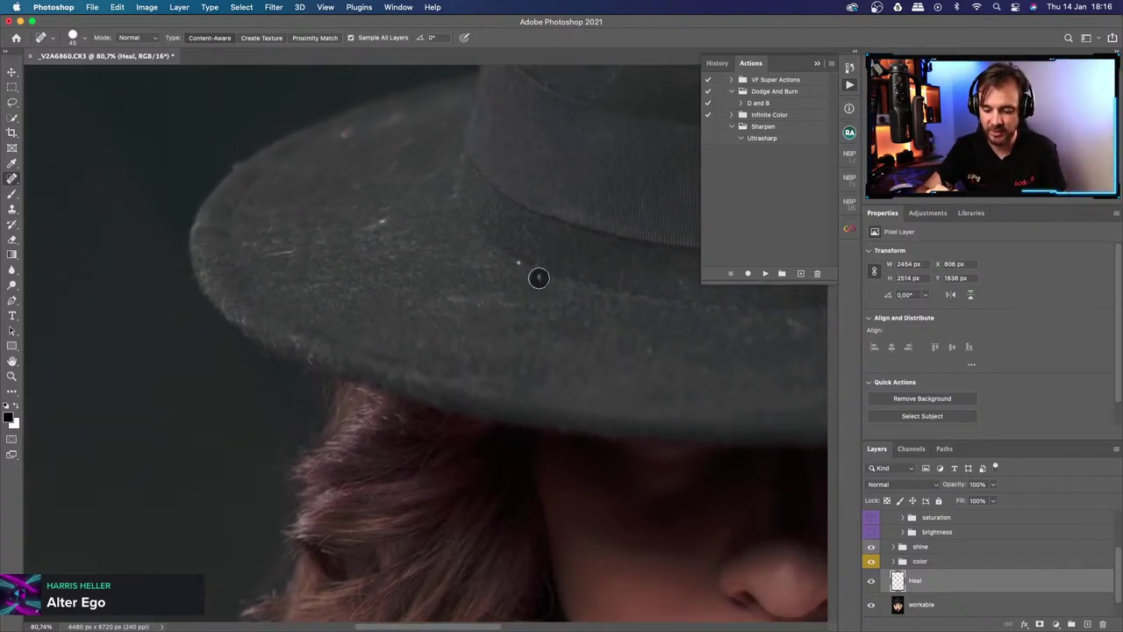
pyautogui.click(520, 263)
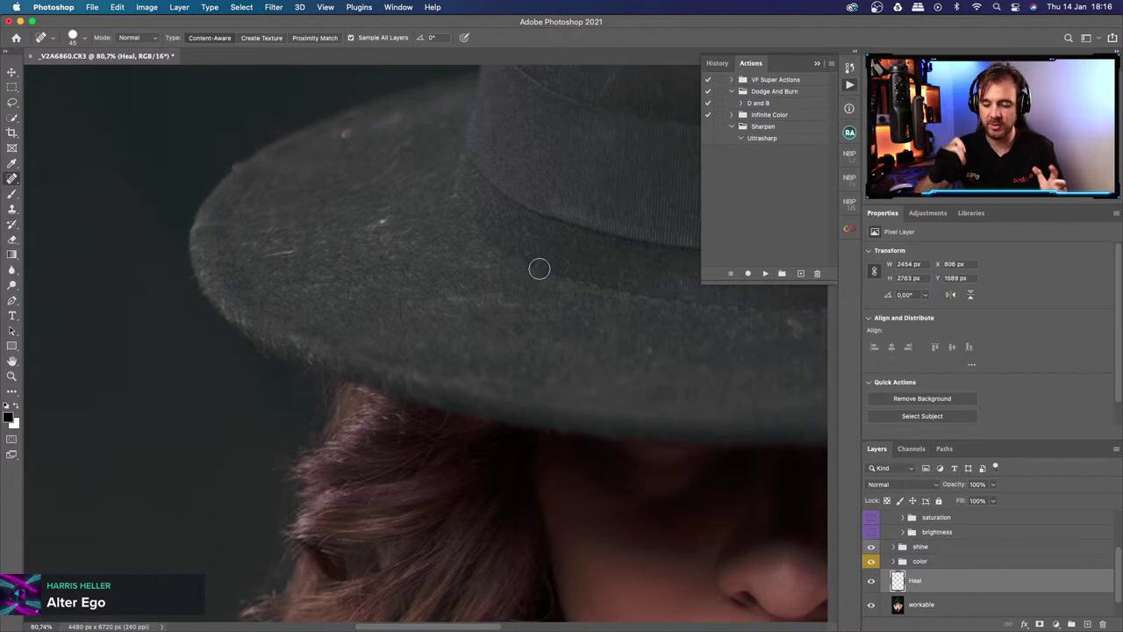
pyautogui.click(379, 219)
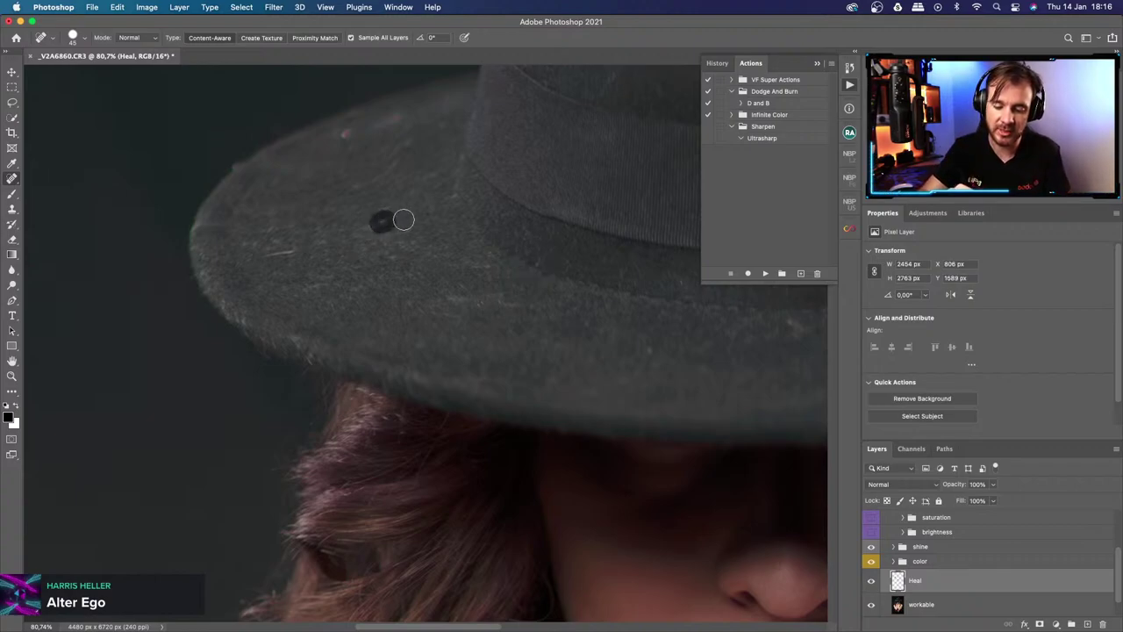
pyautogui.click(279, 250)
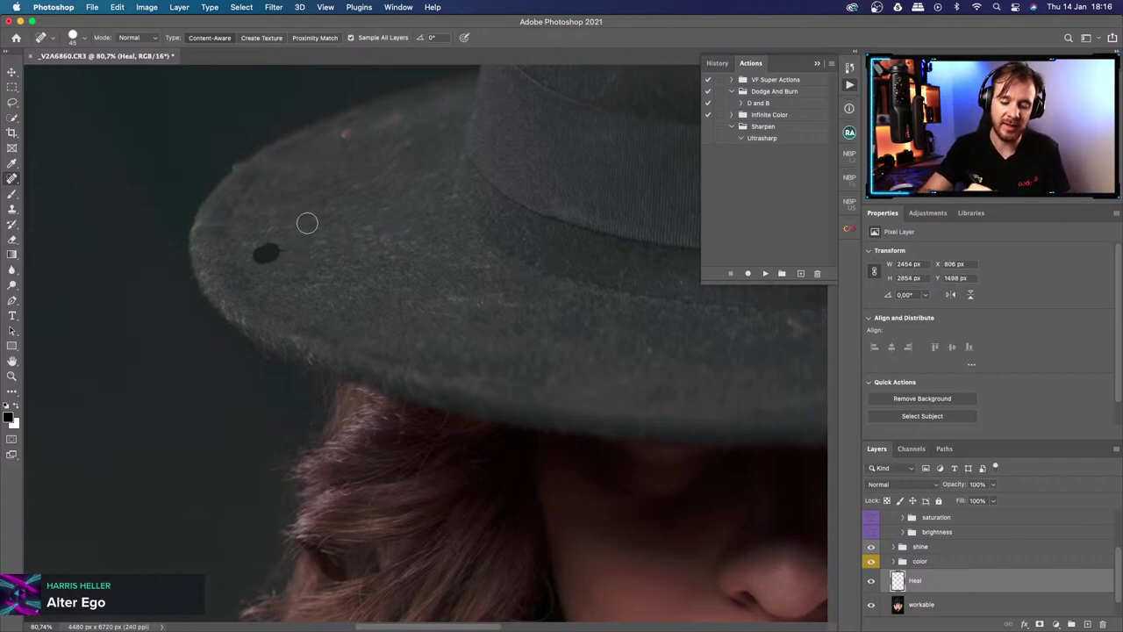
pyautogui.click(349, 132)
pyautogui.moveTo(390, 119); pyautogui.dragTo(413, 126)
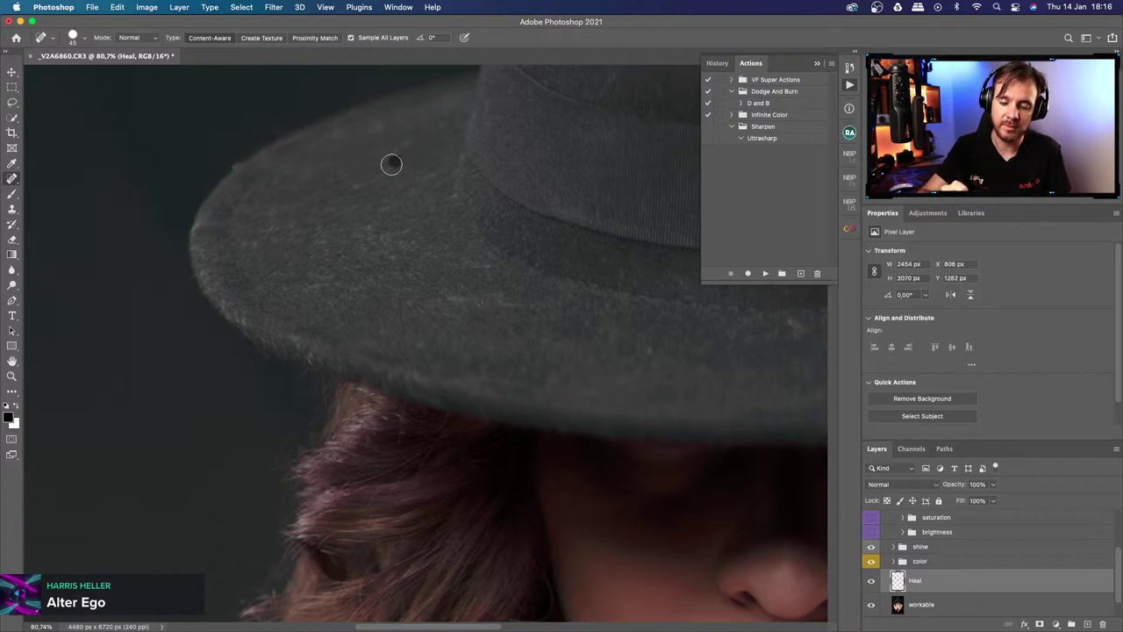
pyautogui.click(383, 173)
pyautogui.click(354, 184)
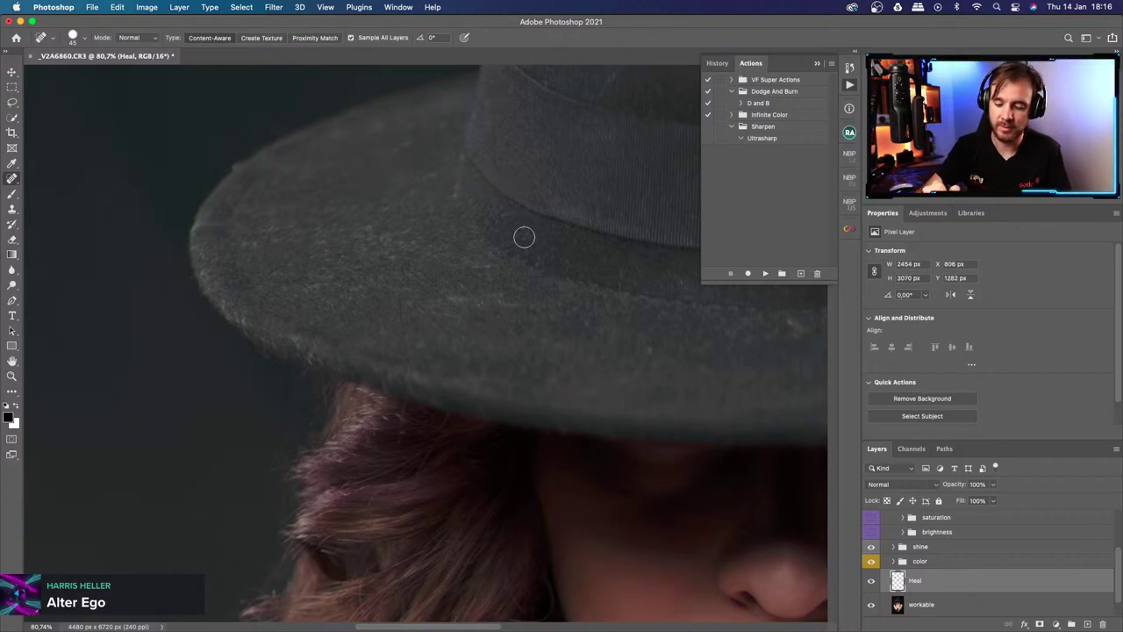
pyautogui.moveTo(772, 379)
pyautogui.mouseDown()
pyautogui.moveTo(574, 409)
pyautogui.moveTo(486, 407)
pyautogui.mouseUp()
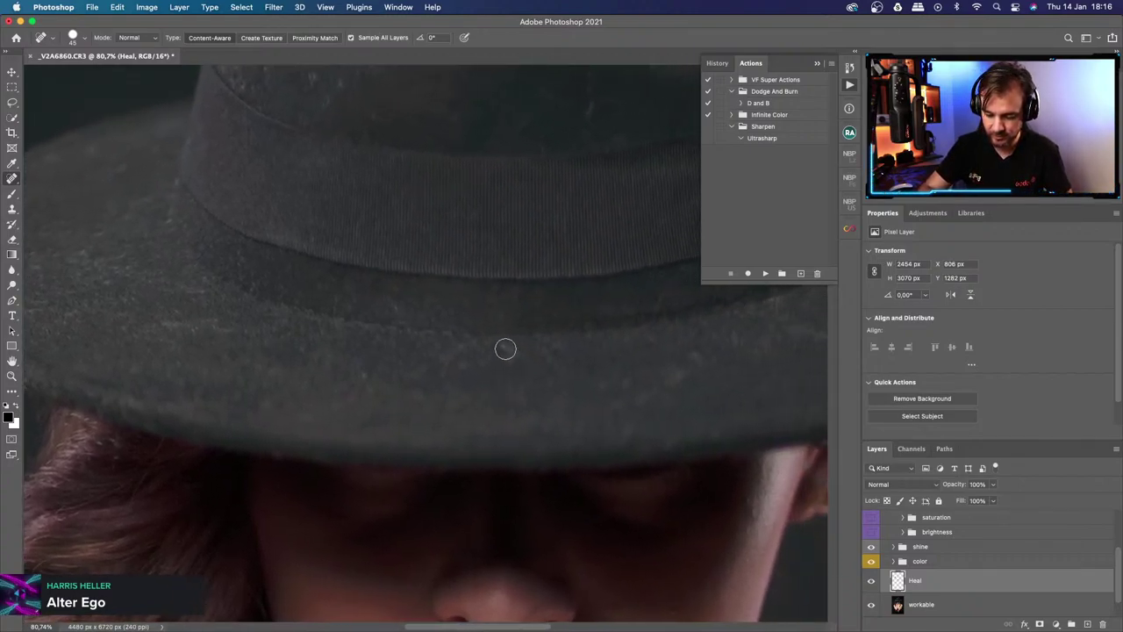
pyautogui.click(510, 351)
pyautogui.click(367, 381)
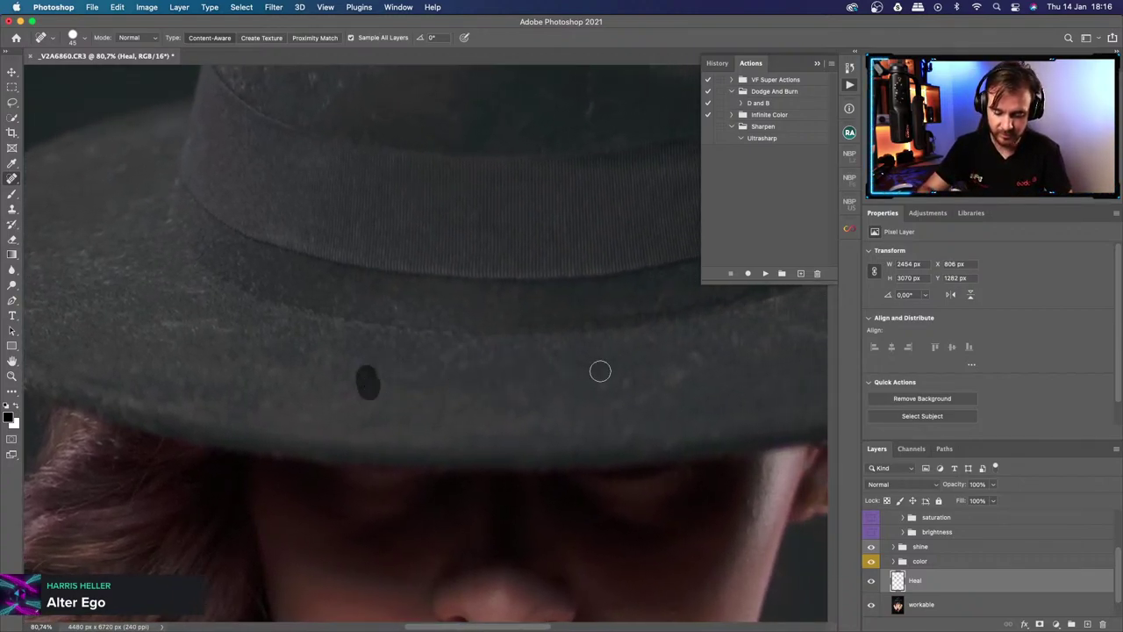
pyautogui.moveTo(637, 379); pyautogui.dragTo(228, 469)
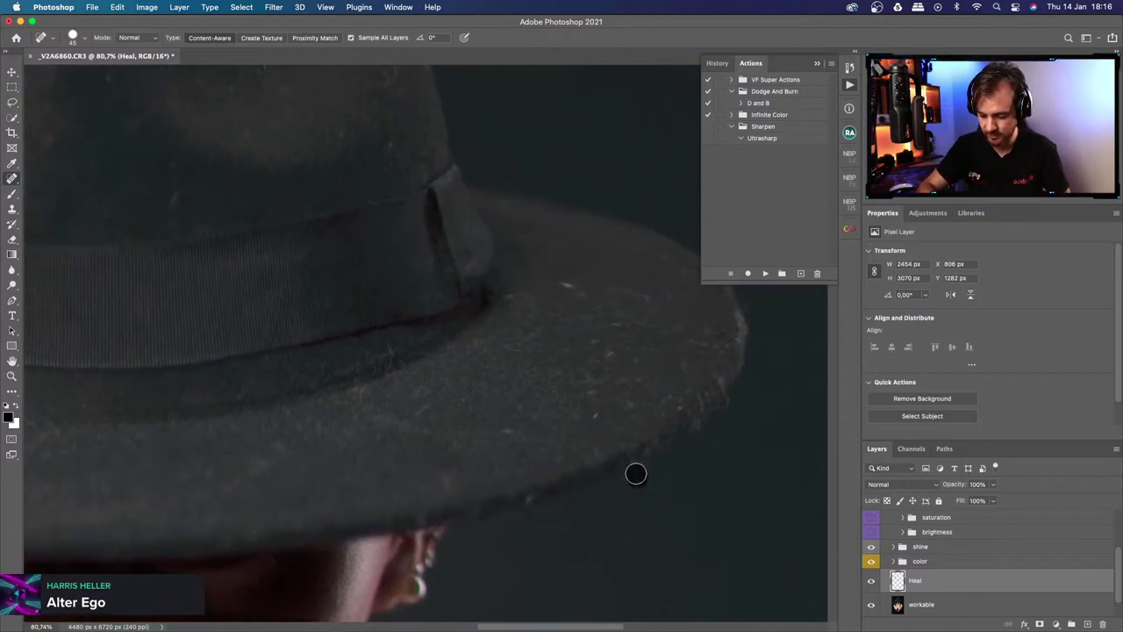
# Heal the seven dust specks along the brim's right and outer edge.
pyautogui.click(567, 282)
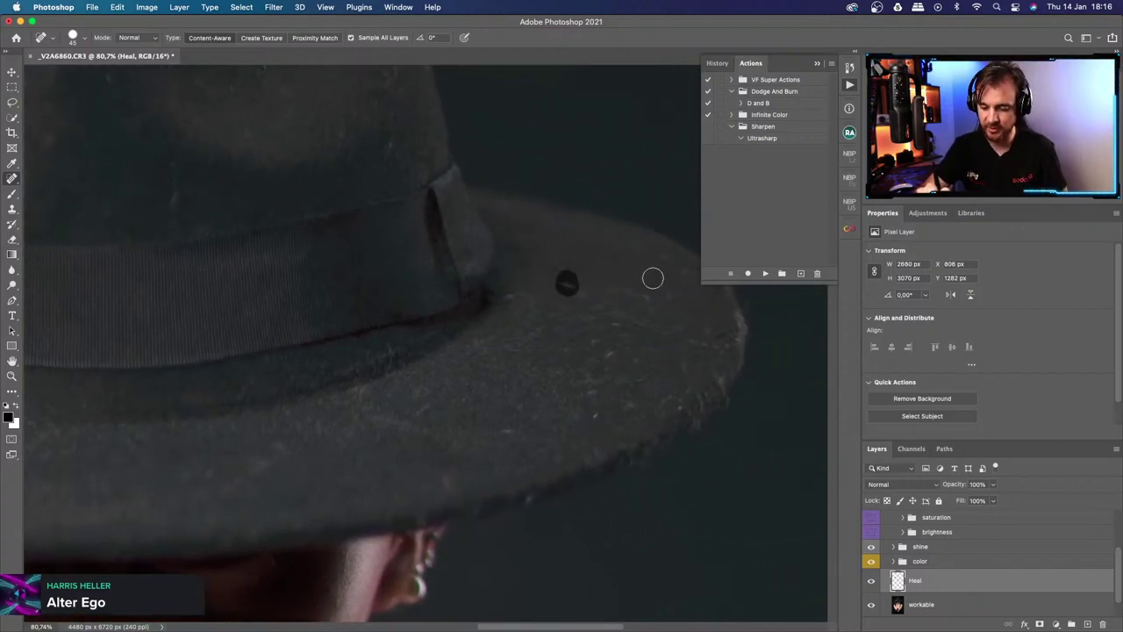
pyautogui.click(728, 390)
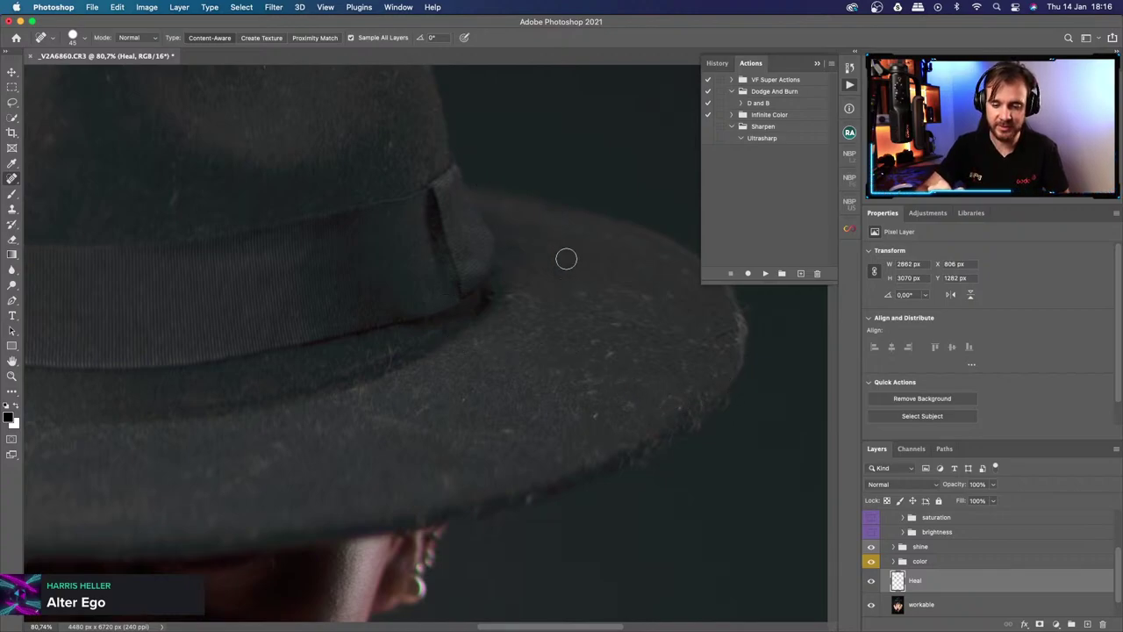
pyautogui.click(611, 353)
pyautogui.click(684, 406)
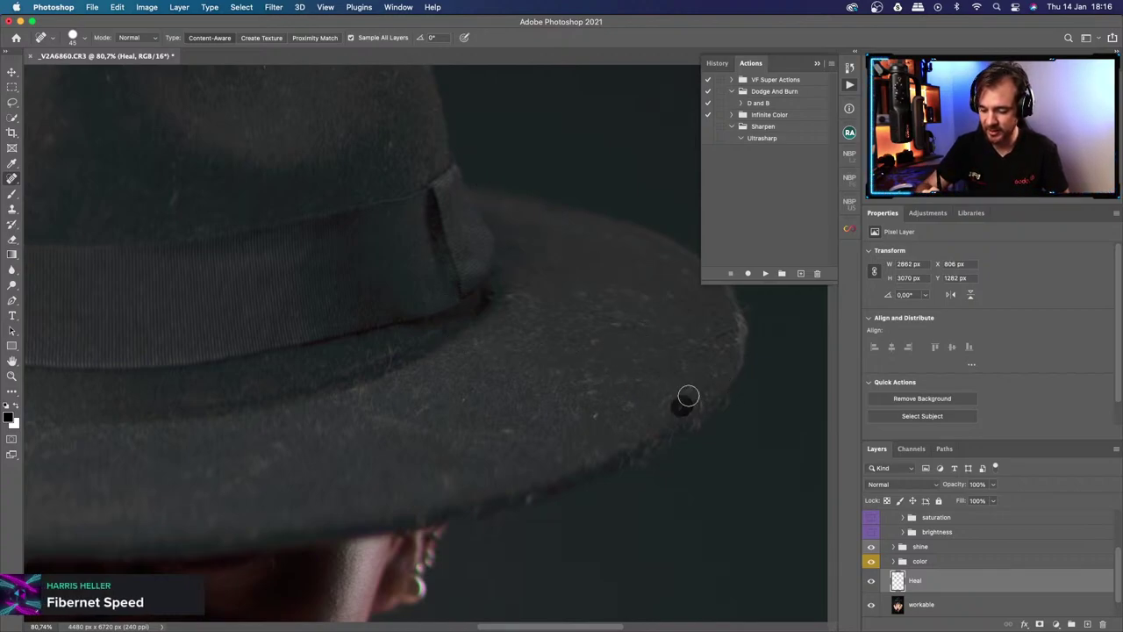
pyautogui.click(697, 422)
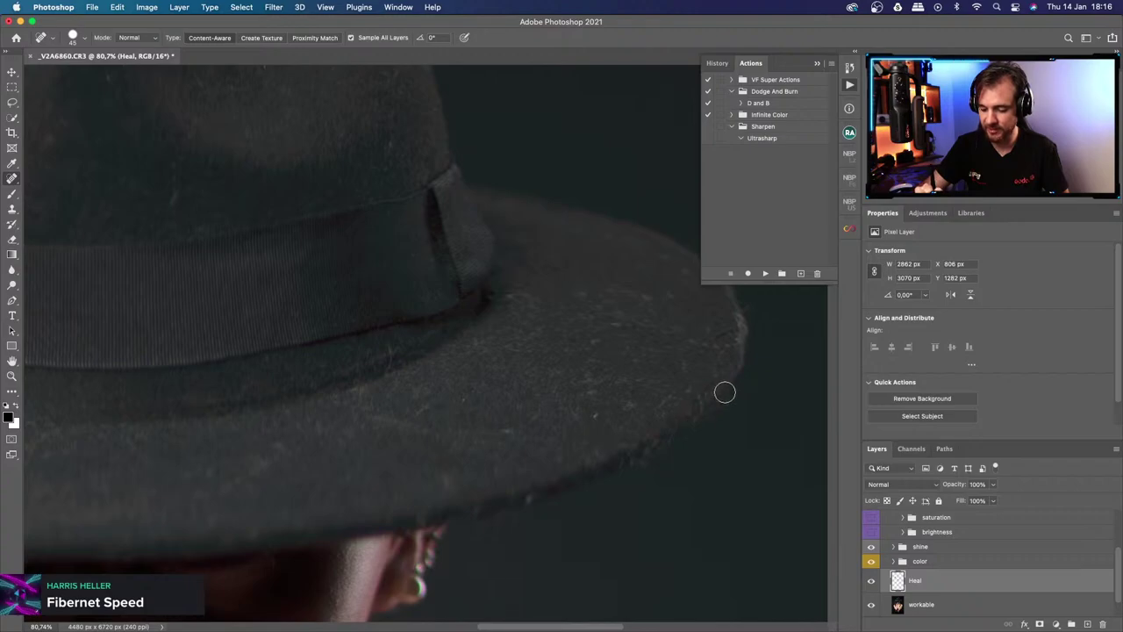
pyautogui.click(726, 397)
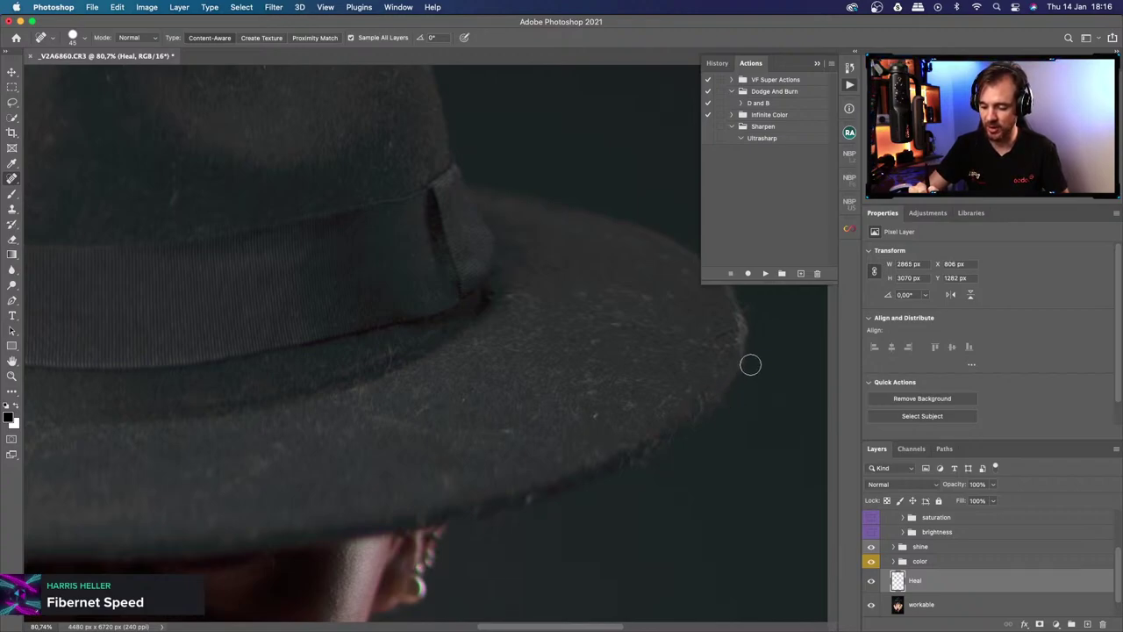
pyautogui.scroll(3, 732, 363)
pyautogui.hscroll(3, 732, 364)
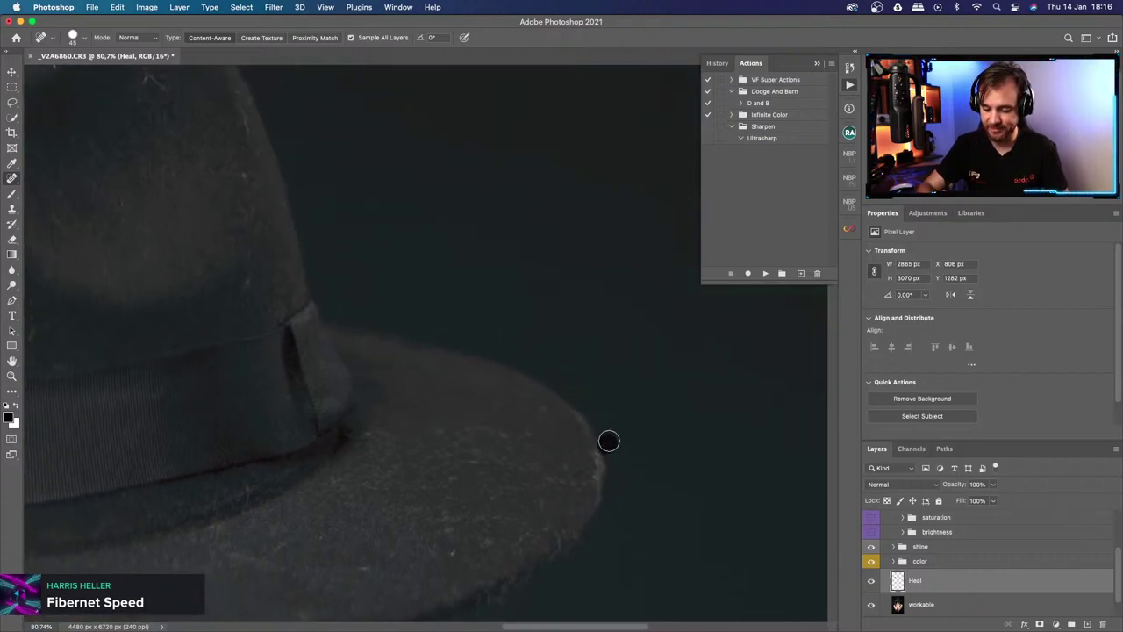
pyautogui.click(609, 441)
# Heal the lint streaks and dust specks across the centre of the hat crown.
pyautogui.moveTo(404, 387)
pyautogui.mouseDown()
pyautogui.moveTo(616, 542)
pyautogui.moveTo(690, 535)
pyautogui.mouseUp()
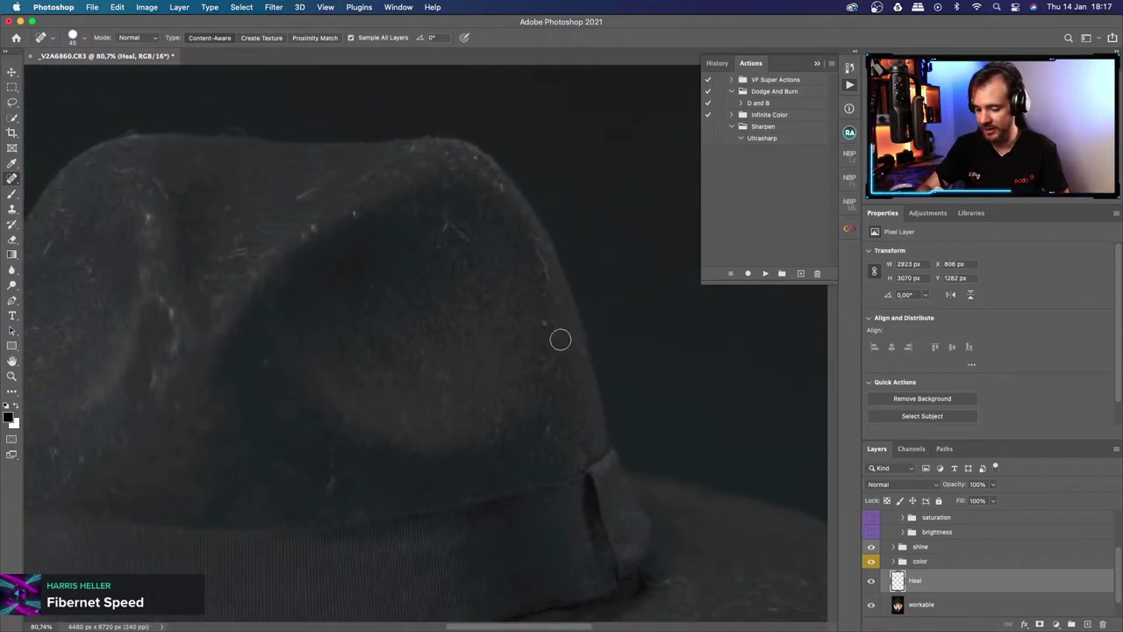
pyautogui.moveTo(536, 246); pyautogui.dragTo(545, 284)
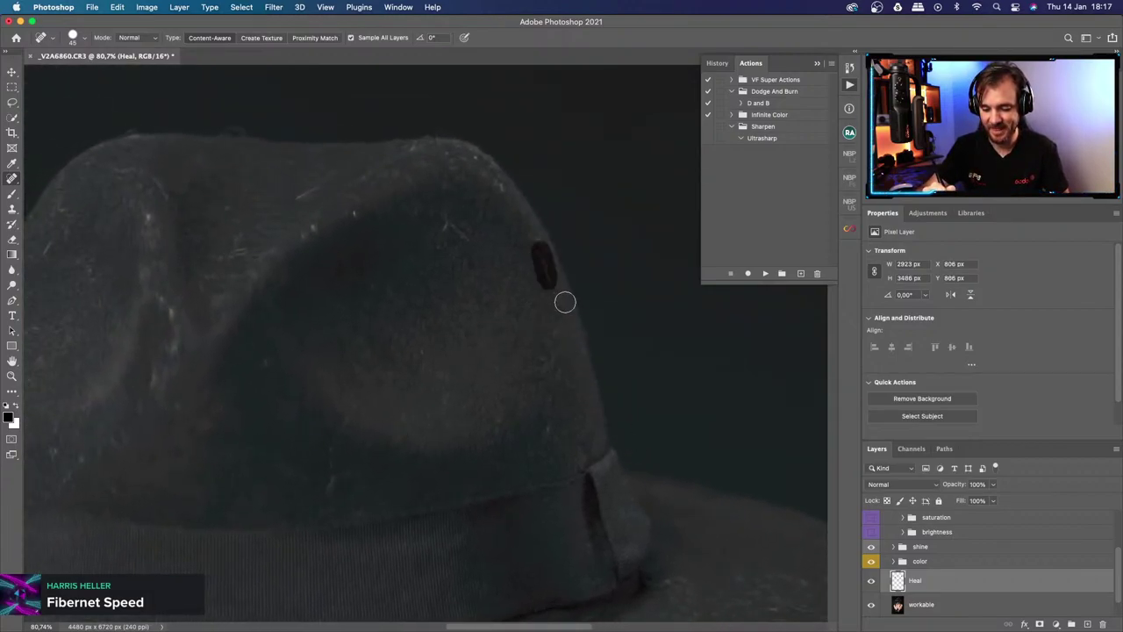
pyautogui.click(451, 230)
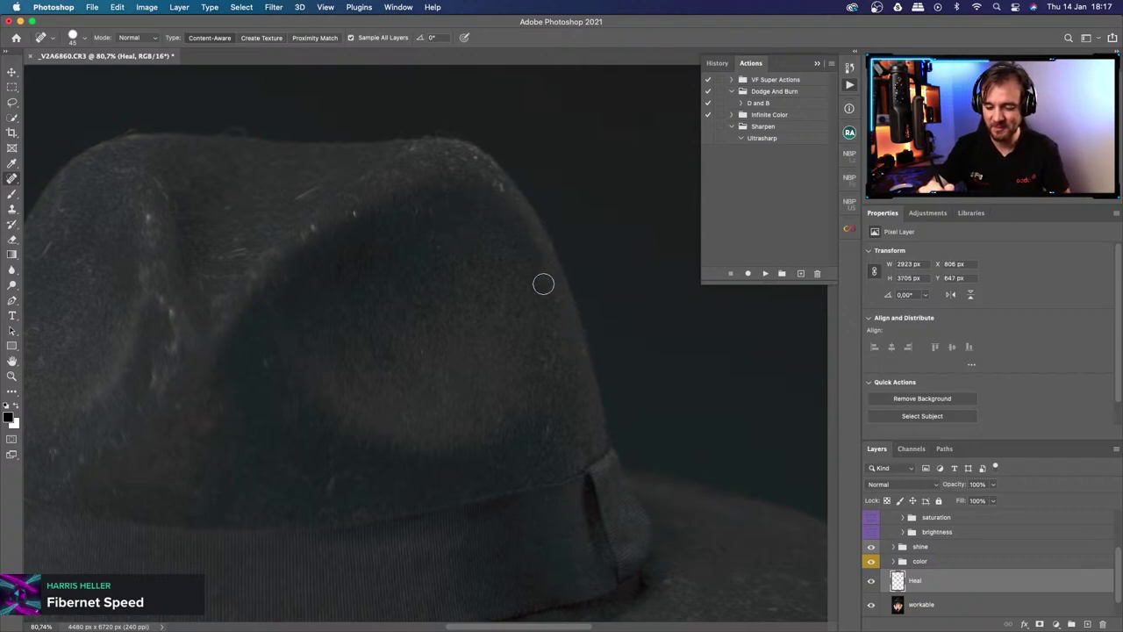
pyautogui.moveTo(325, 487); pyautogui.dragTo(330, 446)
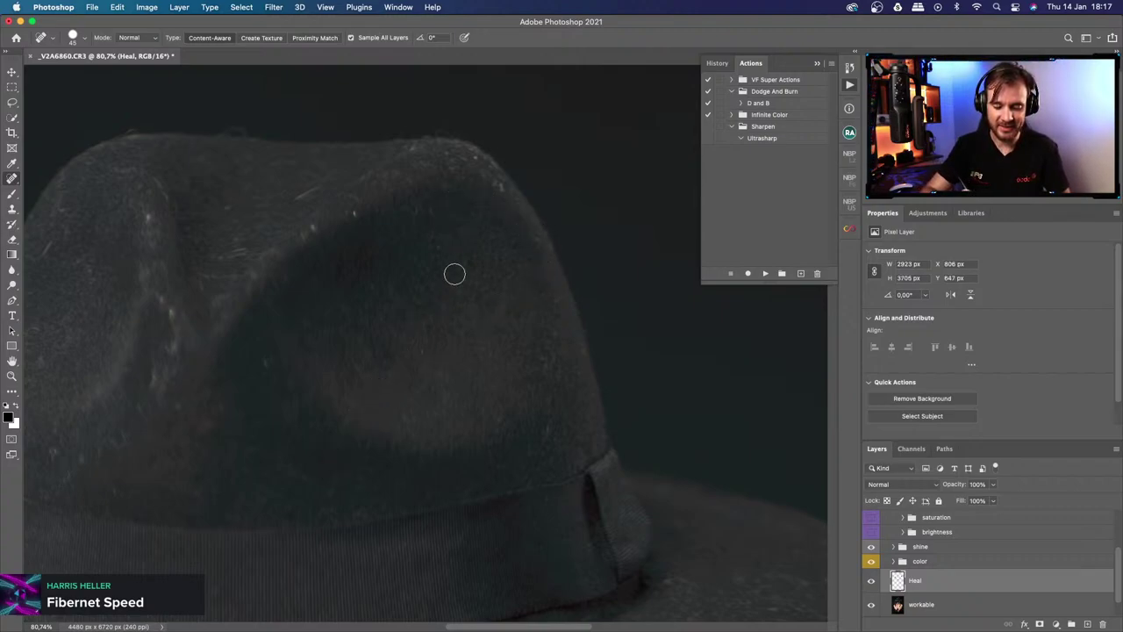
pyautogui.moveTo(411, 352); pyautogui.dragTo(542, 315)
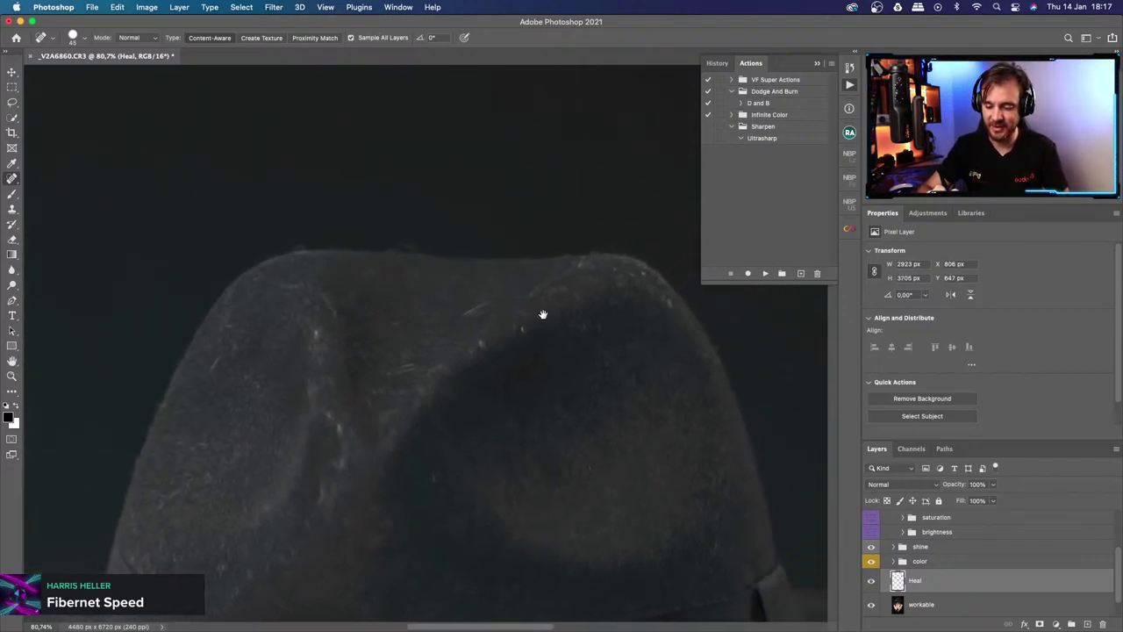
pyautogui.click(521, 324)
pyautogui.moveTo(465, 311); pyautogui.dragTo(500, 309)
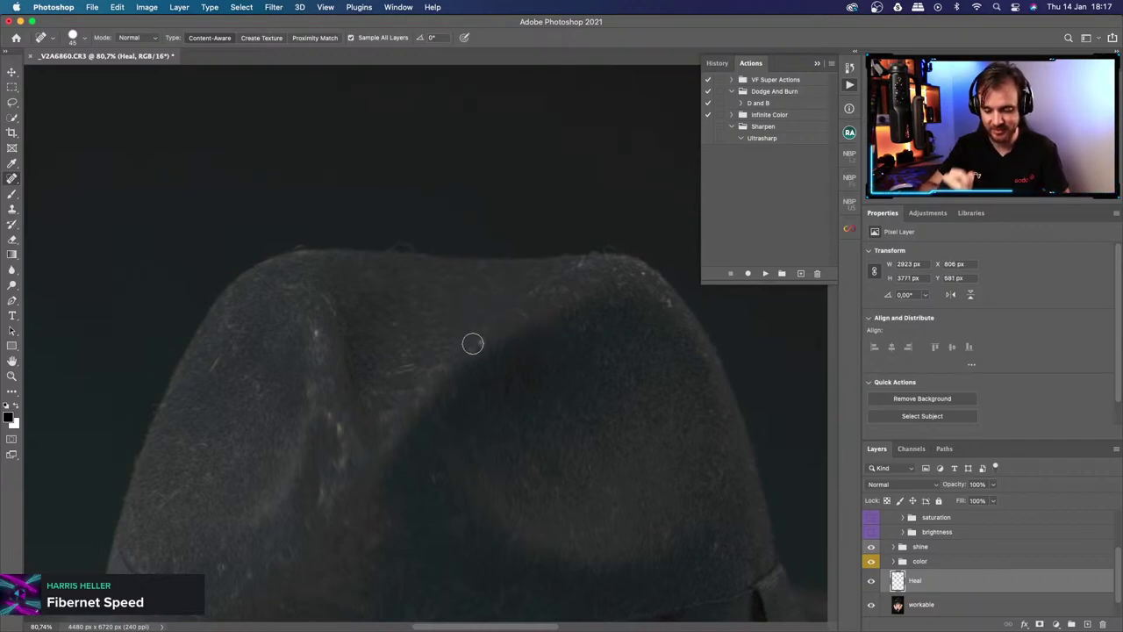
pyautogui.click(475, 343)
pyautogui.click(593, 465)
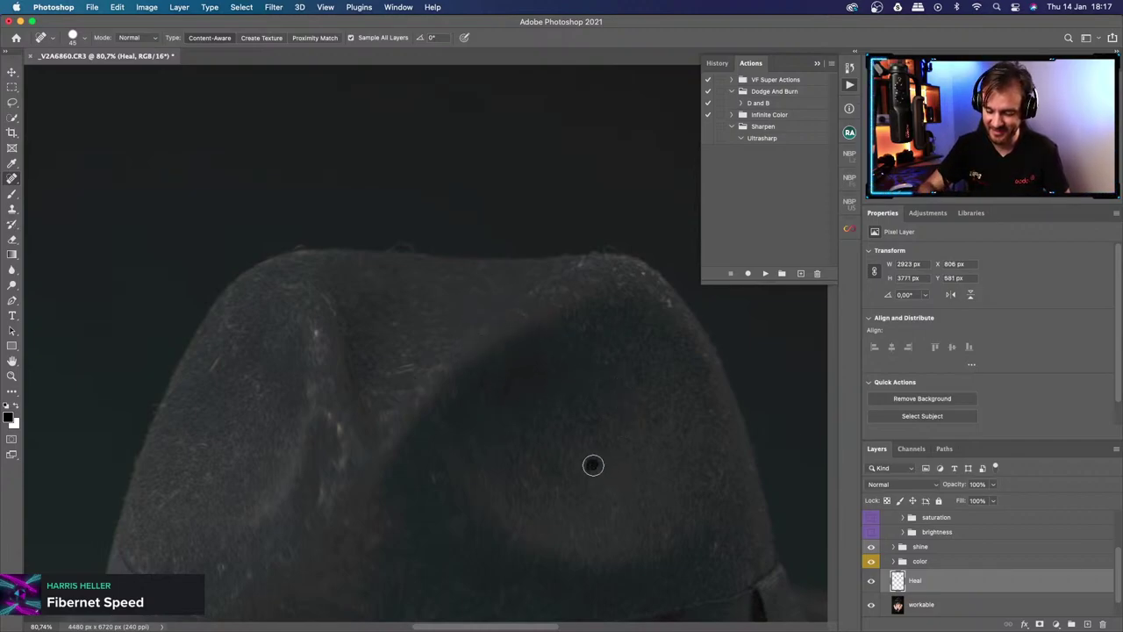
pyautogui.click(667, 300)
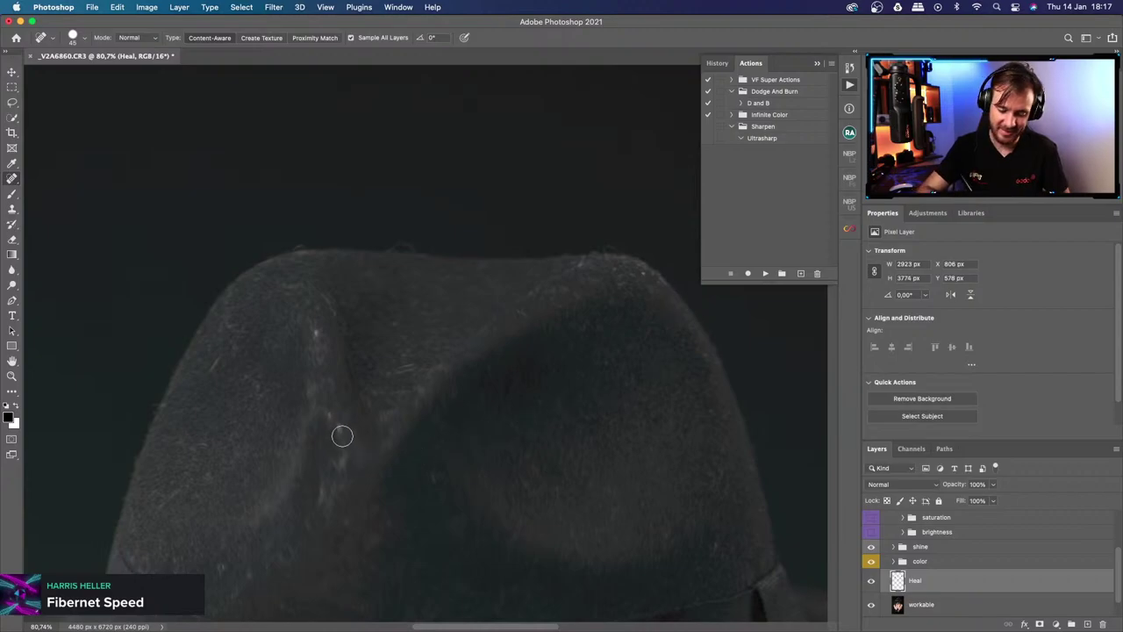
# Heal the specks and lint streak on the crown's left fold and lower crown.
pyautogui.moveTo(343, 436); pyautogui.dragTo(332, 415)
pyautogui.click(325, 409)
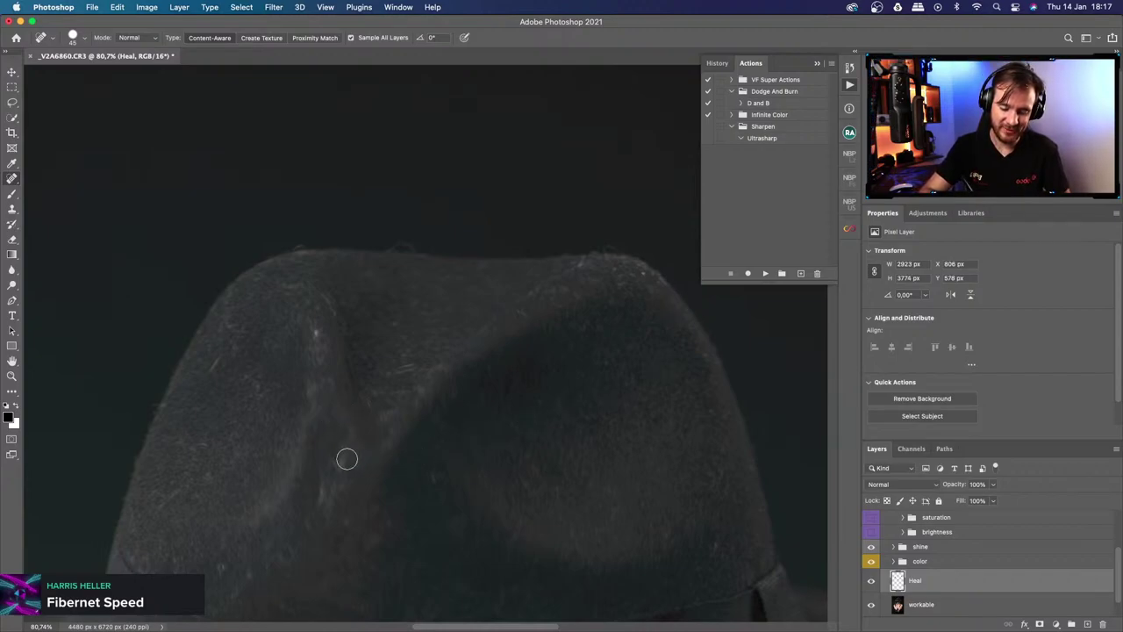
pyautogui.click(344, 460)
pyautogui.click(434, 479)
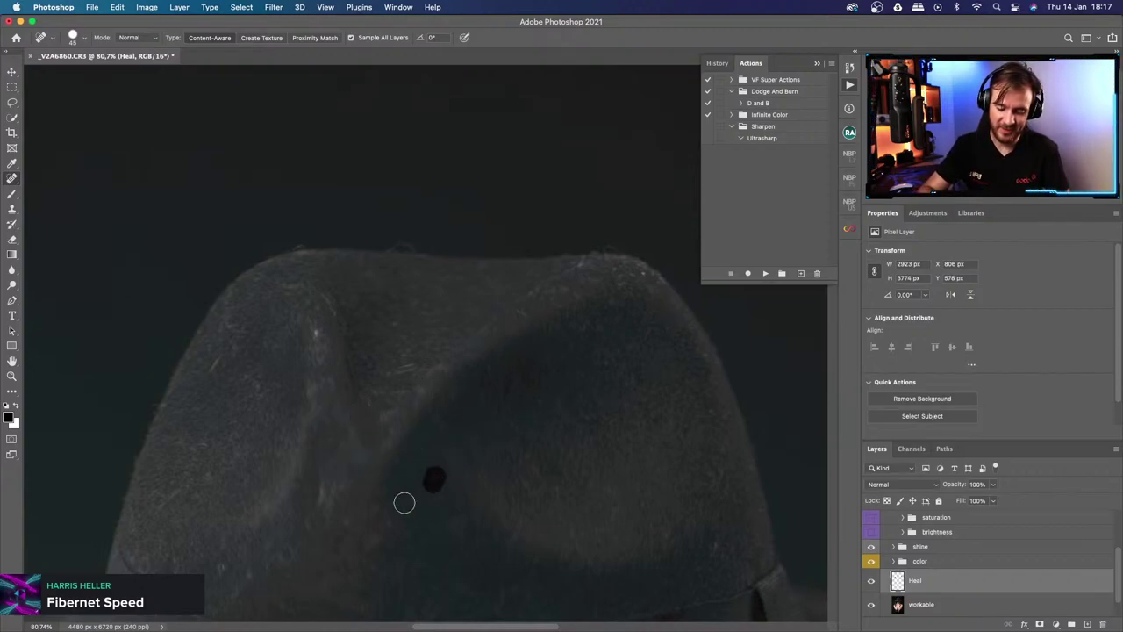
pyautogui.click(321, 491)
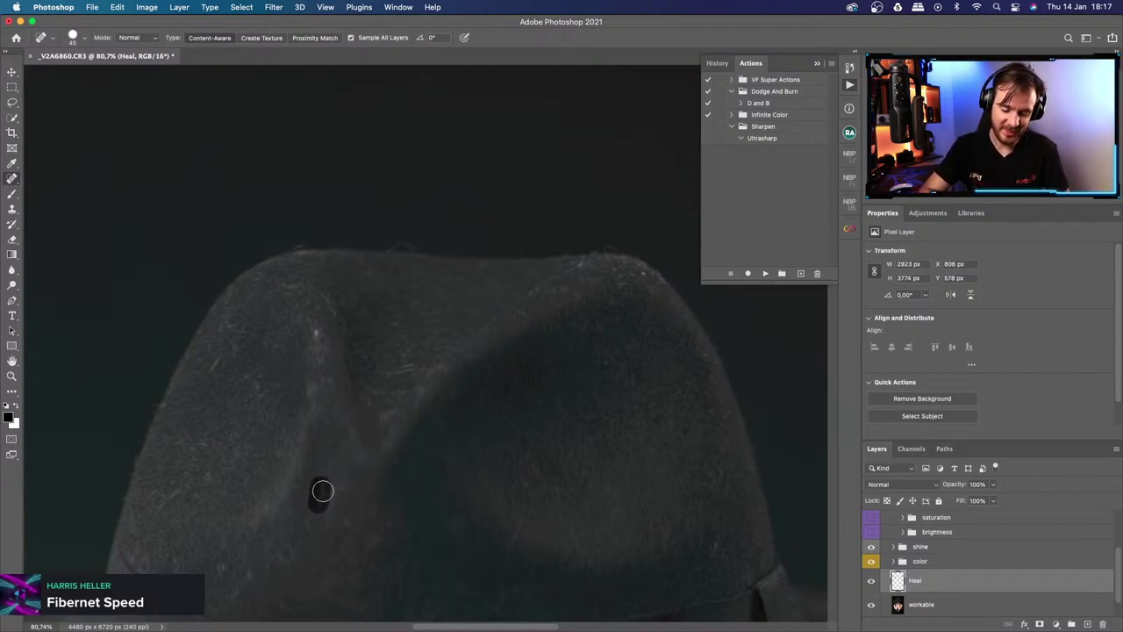
pyautogui.click(317, 331)
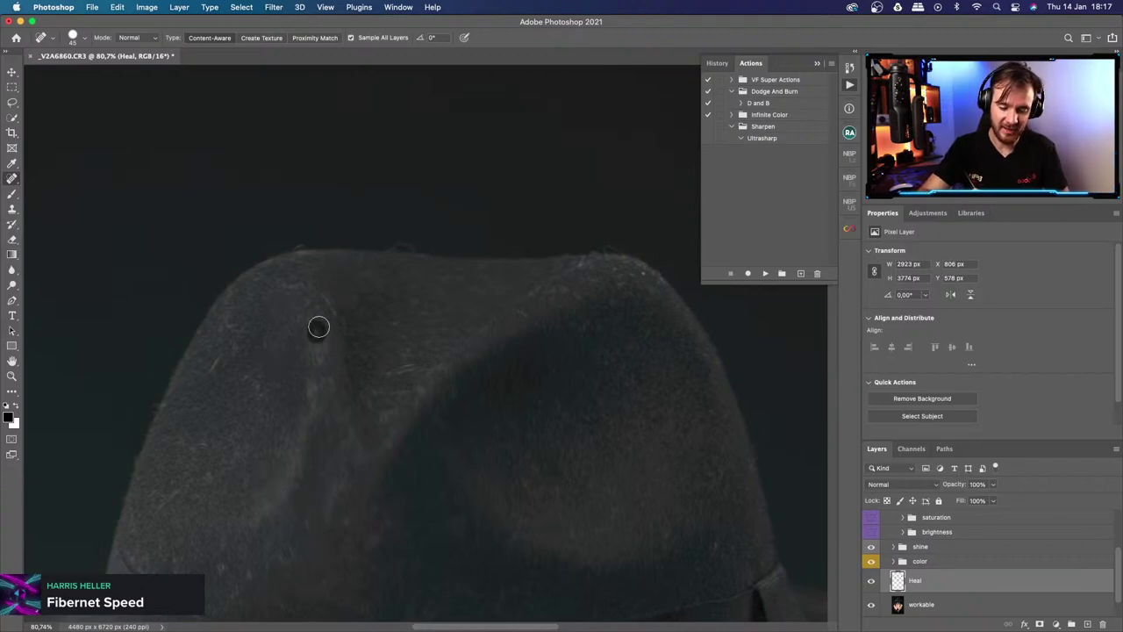
# Heal the specks along the hat's top edge, then zoom out to the whole portrait.
pyautogui.click(581, 264)
pyautogui.click(643, 273)
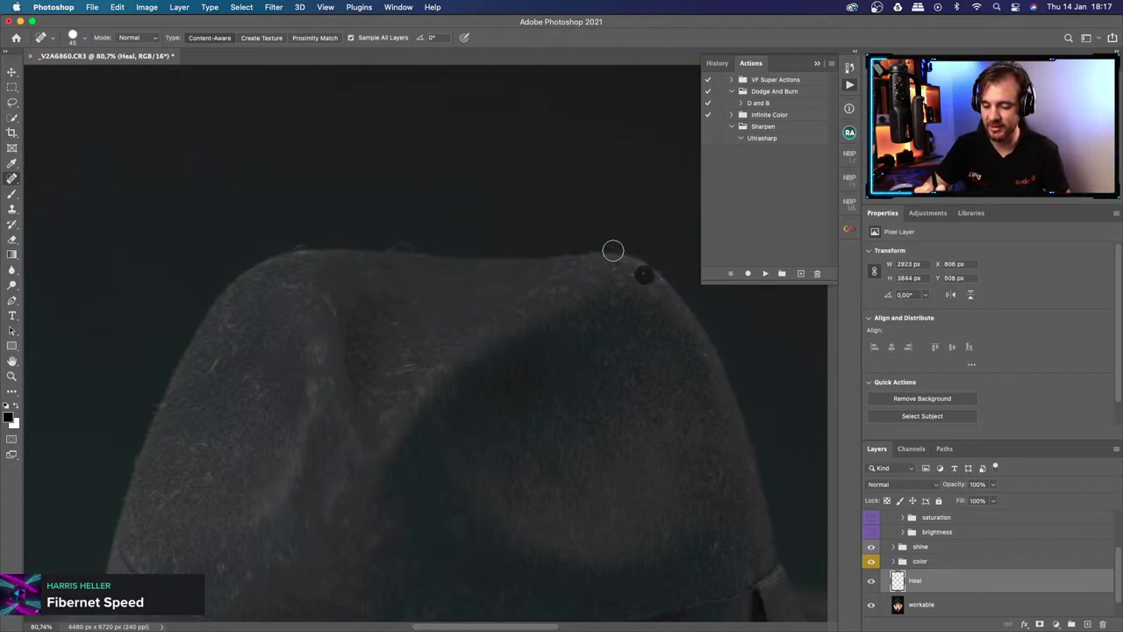
pyautogui.click(617, 248)
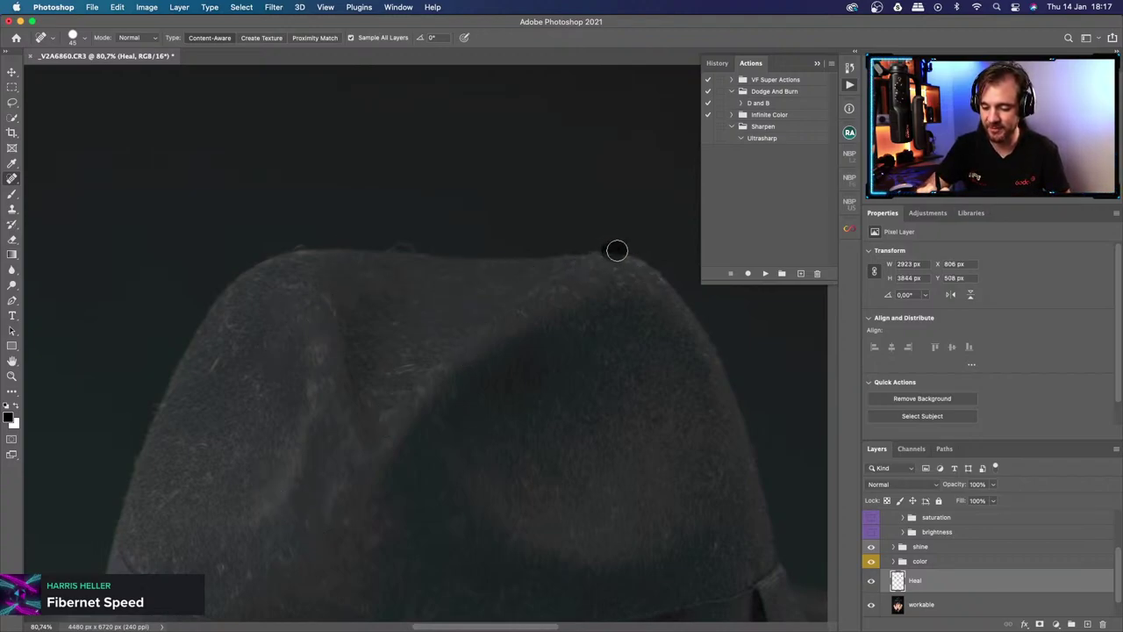
pyautogui.click(399, 245)
pyautogui.click(302, 245)
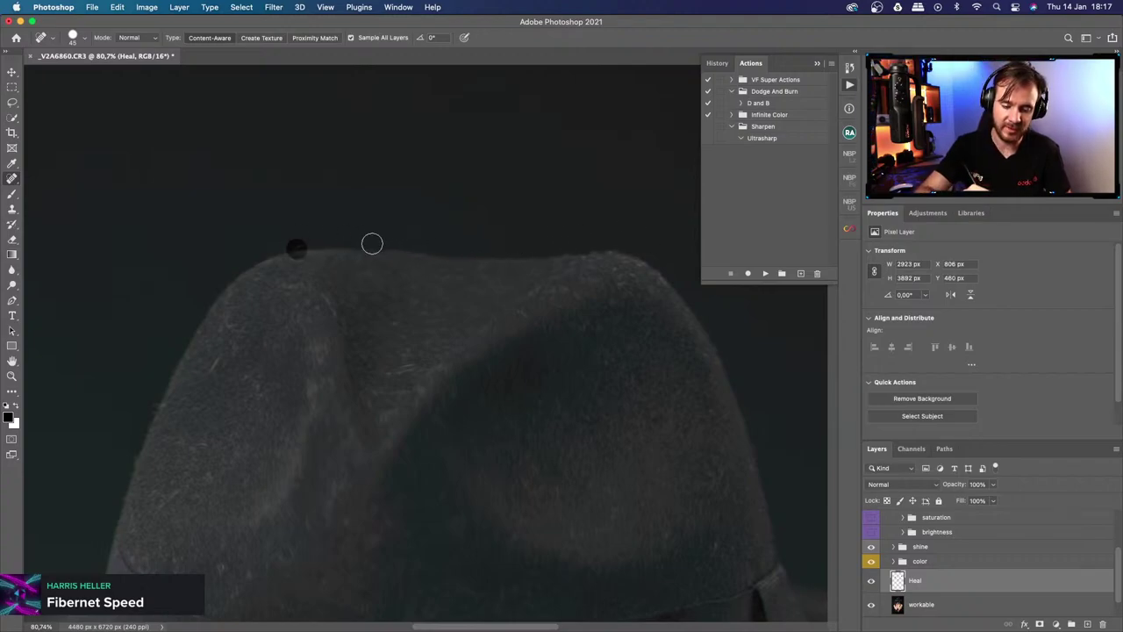
pyautogui.press('z')
pyautogui.moveTo(592, 504); pyautogui.dragTo(514, 515)
pyautogui.click(872, 582)
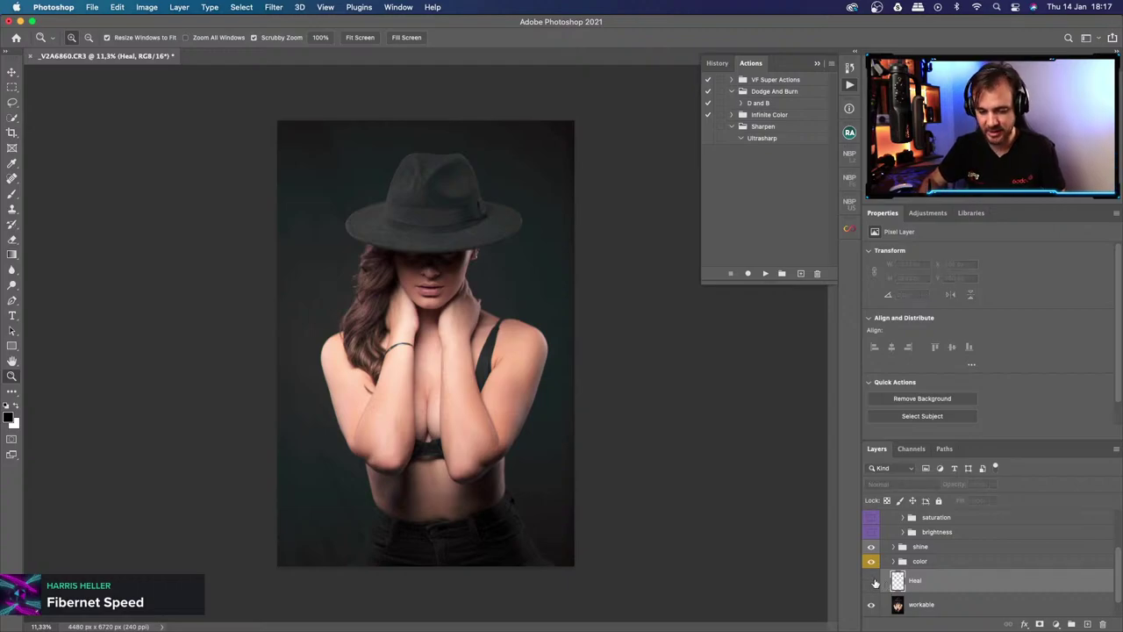
pyautogui.click(873, 582)
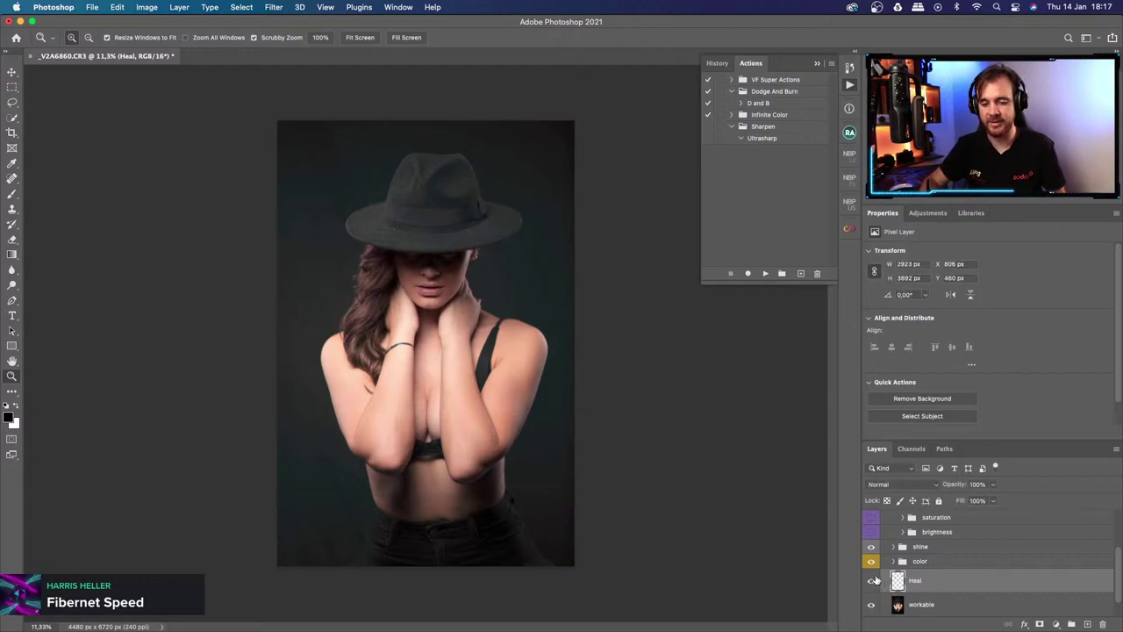
pyautogui.click(873, 582)
pyautogui.click(873, 582)
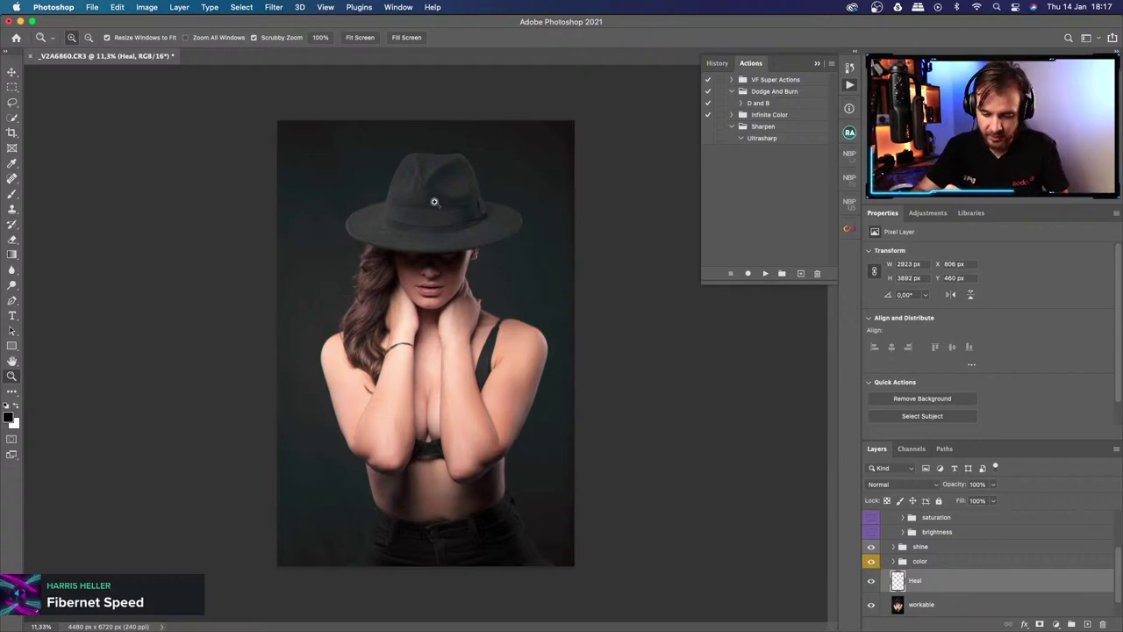
pyautogui.moveTo(434, 202); pyautogui.dragTo(489, 377)
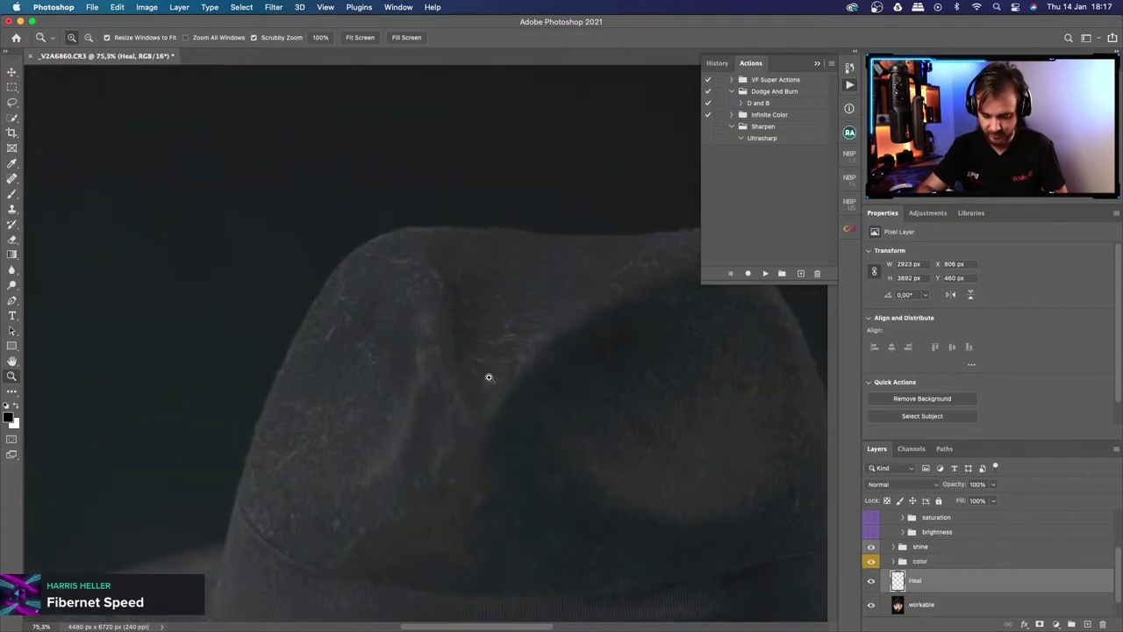
# Heal the remaining spots and lint streaks on the hat crown.
pyautogui.press('j')
pyautogui.click(427, 320)
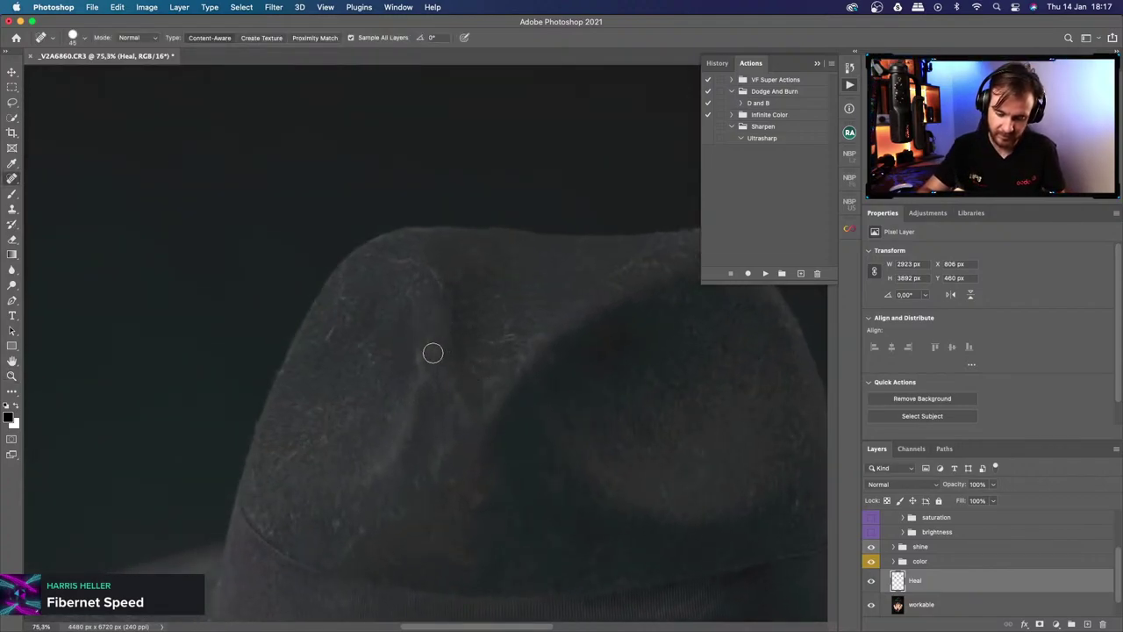
pyautogui.click(427, 355)
pyautogui.moveTo(434, 272)
pyautogui.mouseDown()
pyautogui.moveTo(510, 338)
pyautogui.moveTo(500, 300)
pyautogui.mouseUp()
pyautogui.click(511, 337)
pyautogui.moveTo(323, 344); pyautogui.dragTo(344, 317)
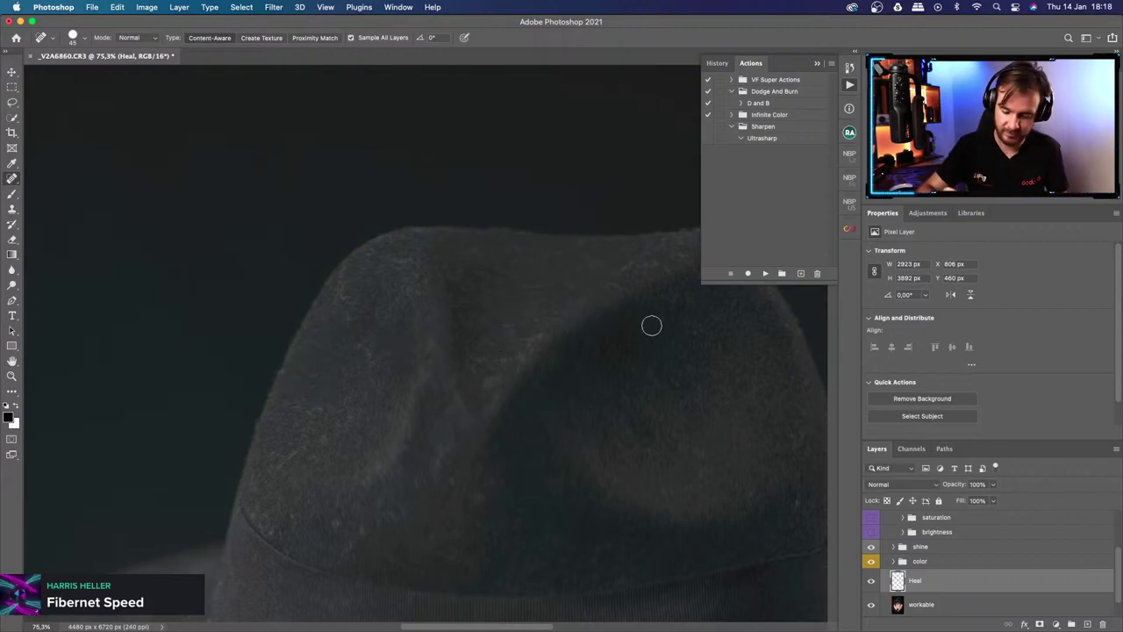
pyautogui.hscroll(3, 667, 421)
pyautogui.scroll(3, 667, 421)
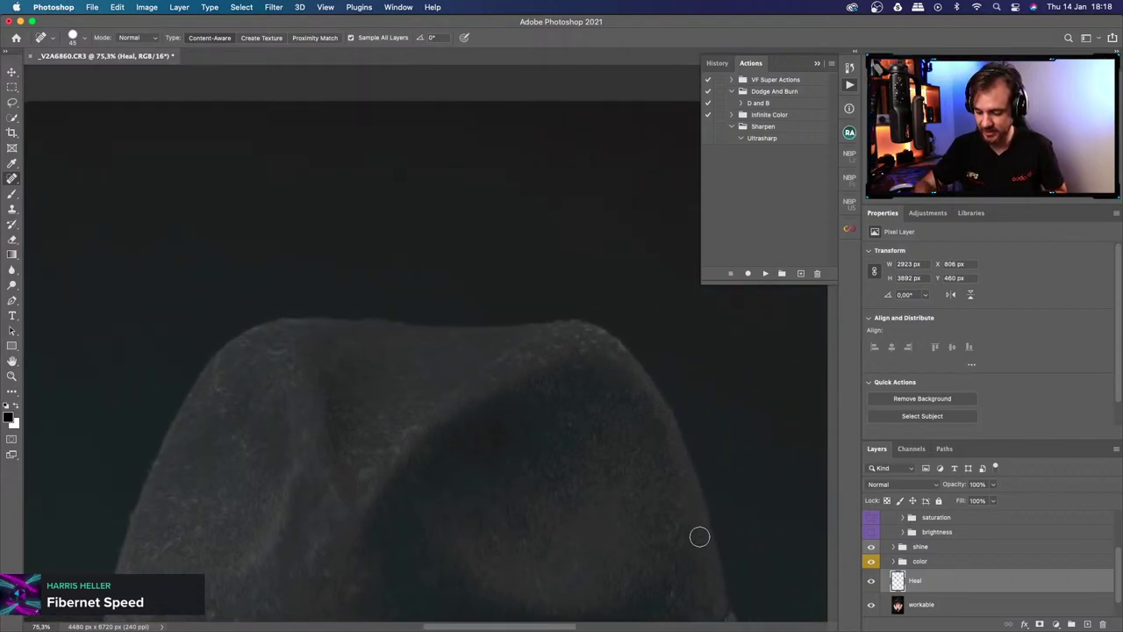
pyautogui.scroll(-1, 674, 553)
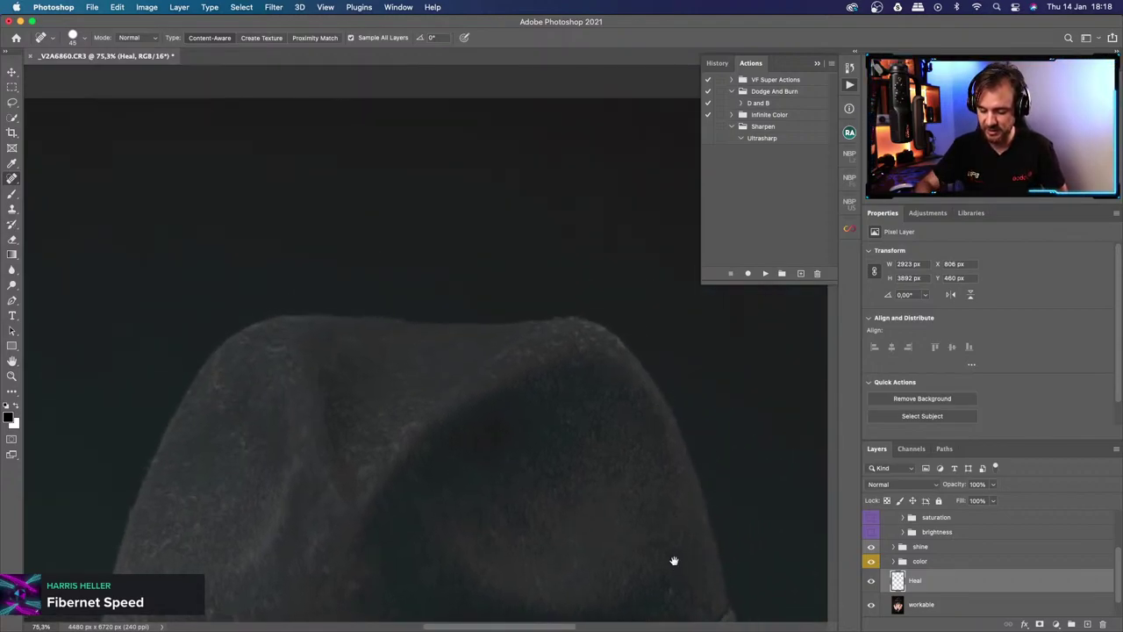
# Heal a streak on the lower-left crown and a speck on the hat band, then zoom out.
pyautogui.moveTo(674, 560); pyautogui.dragTo(620, 377)
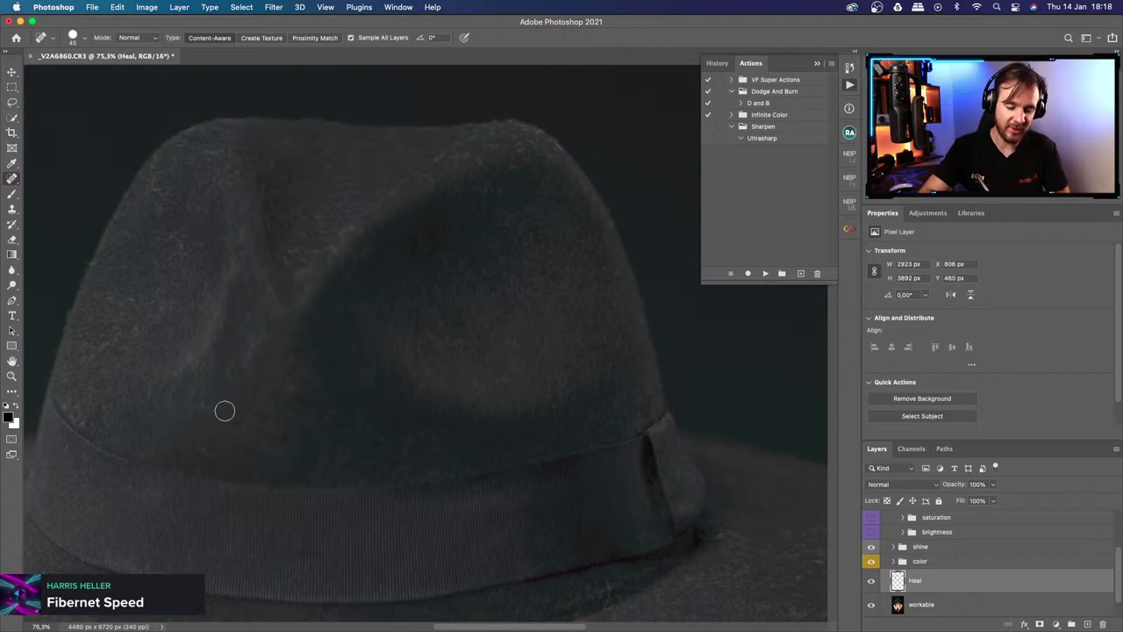
pyautogui.moveTo(222, 407)
pyautogui.mouseDown()
pyautogui.moveTo(210, 394)
pyautogui.moveTo(186, 409)
pyautogui.mouseUp()
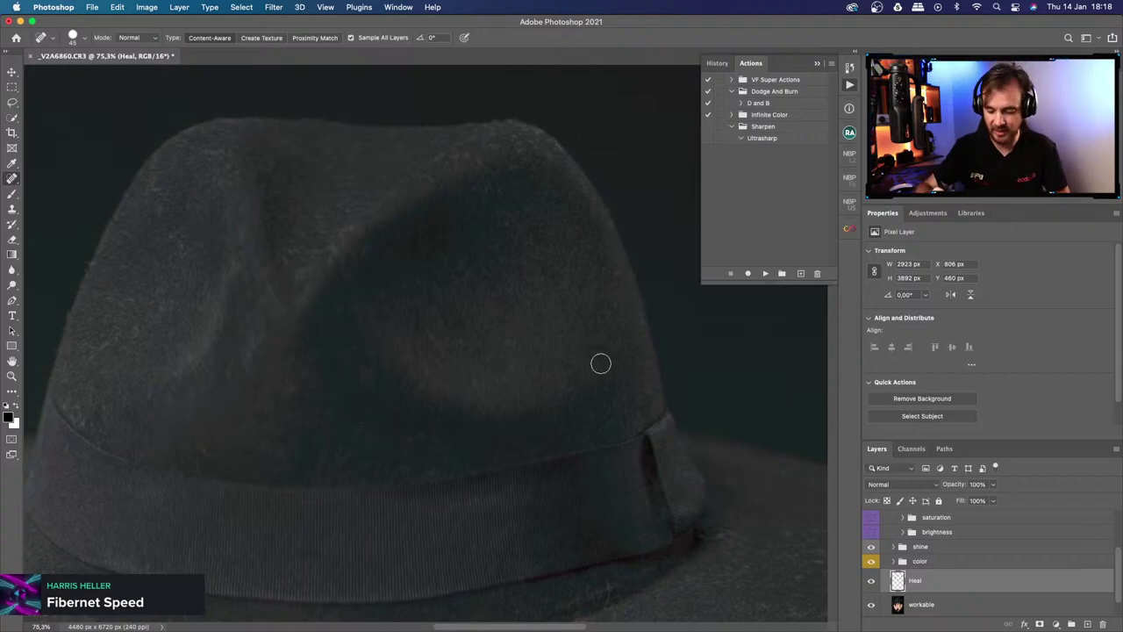
pyautogui.scroll(-5, 702, 491)
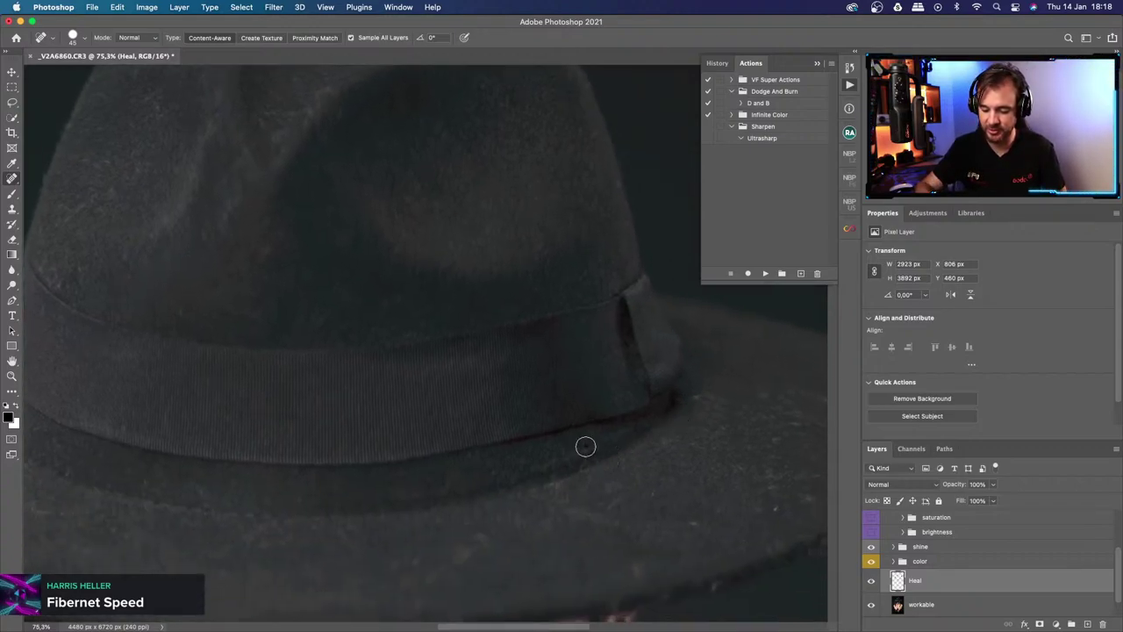
pyautogui.moveTo(585, 444); pyautogui.dragTo(585, 469)
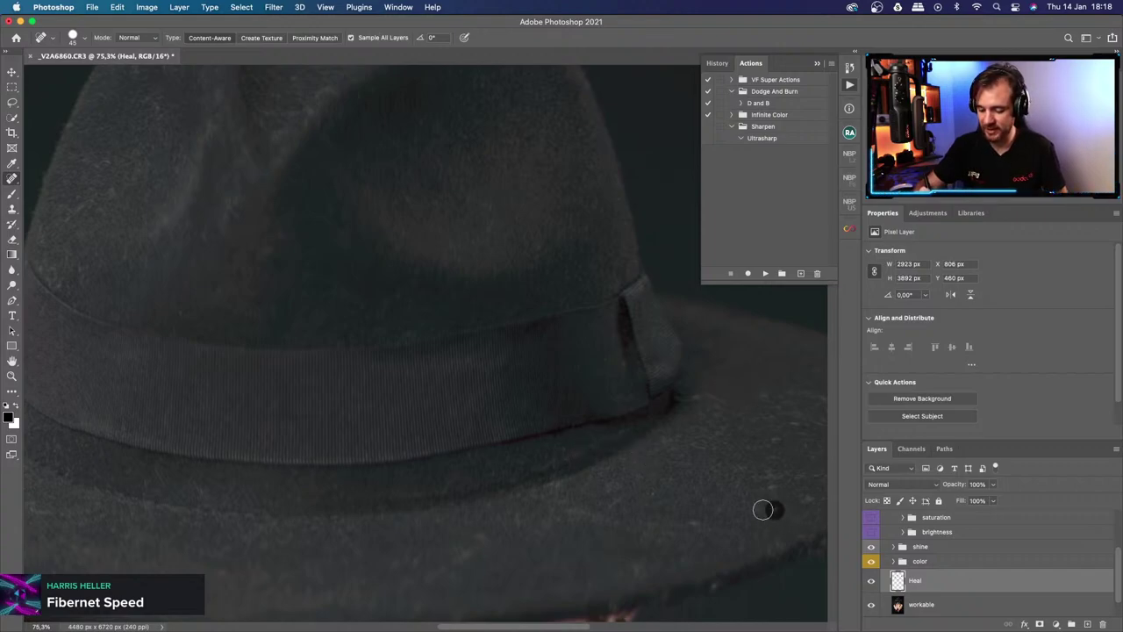
pyautogui.moveTo(782, 462); pyautogui.dragTo(760, 371)
pyautogui.moveTo(652, 446)
pyautogui.mouseDown()
pyautogui.moveTo(758, 428)
pyautogui.moveTo(710, 436)
pyautogui.moveTo(763, 371)
pyautogui.moveTo(677, 343)
pyautogui.moveTo(673, 384)
pyautogui.mouseUp()
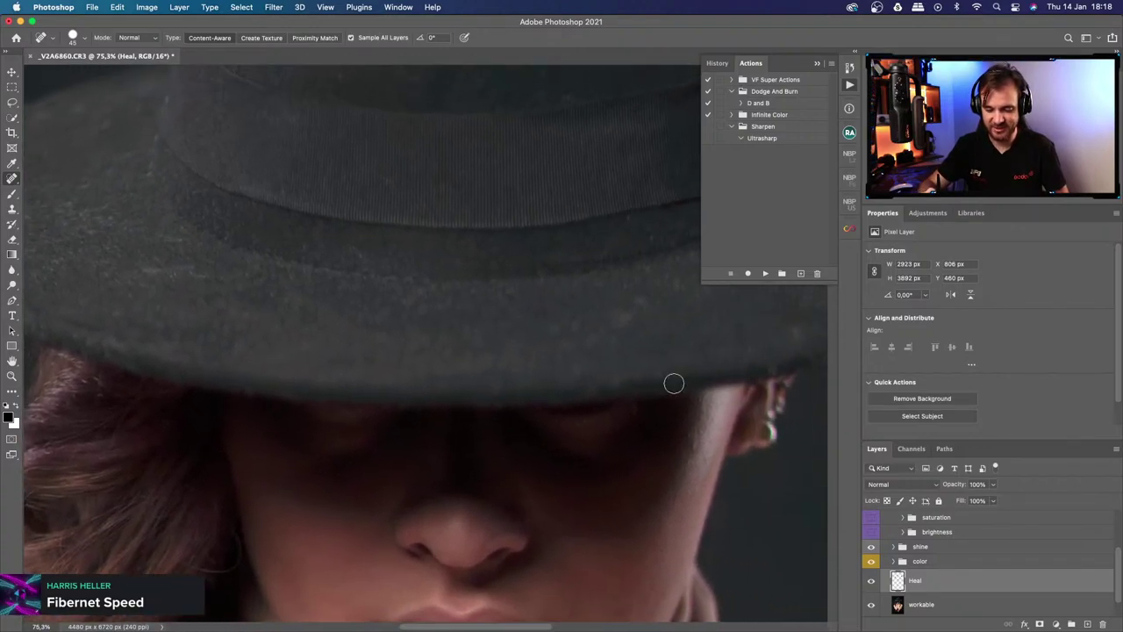
pyautogui.press('z')
pyautogui.moveTo(653, 441)
pyautogui.mouseDown()
pyautogui.moveTo(572, 432)
pyautogui.moveTo(645, 415)
pyautogui.moveTo(625, 421)
pyautogui.moveTo(632, 413)
pyautogui.mouseUp()
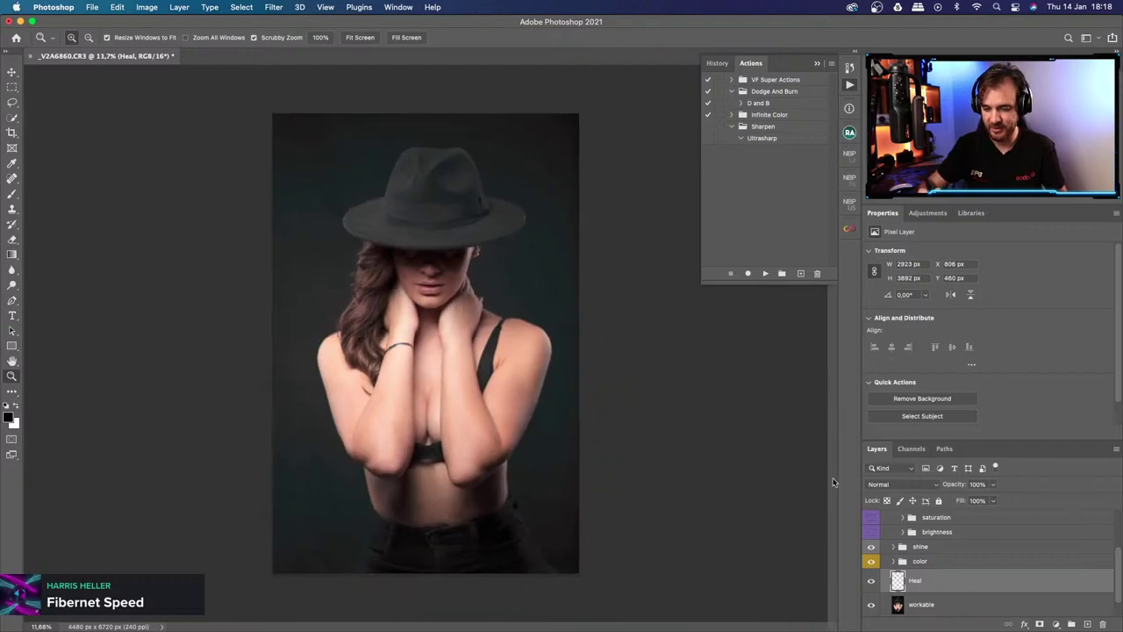
# Toggle the Heal layer off and on twice to compare, then zoom into the woman's face.
pyautogui.click(872, 583)
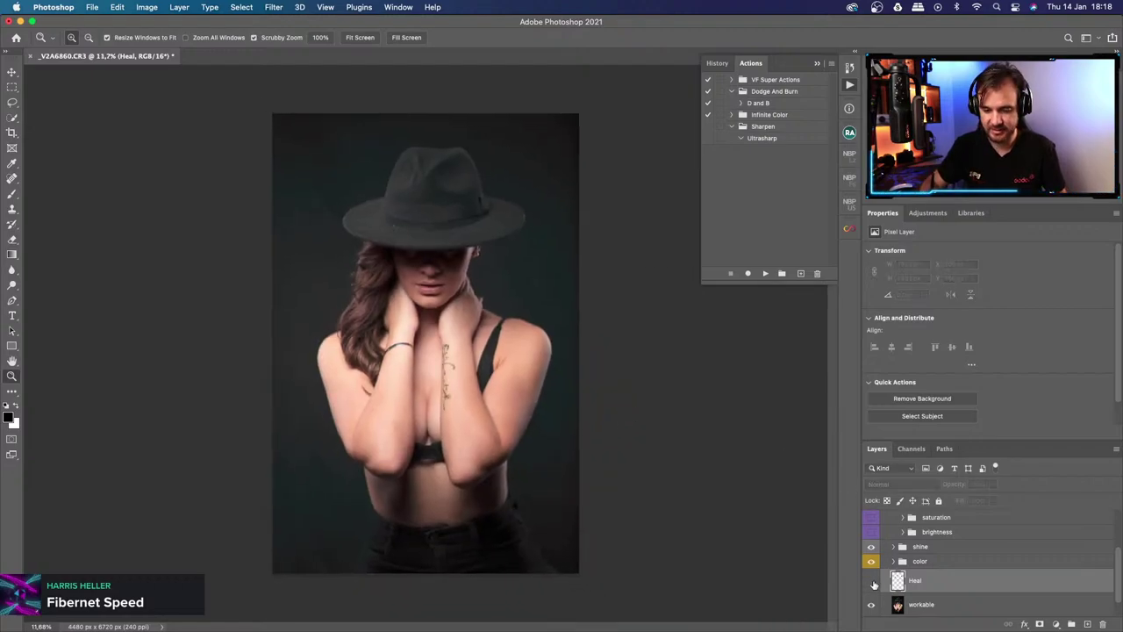
pyautogui.click(872, 583)
pyautogui.click(873, 583)
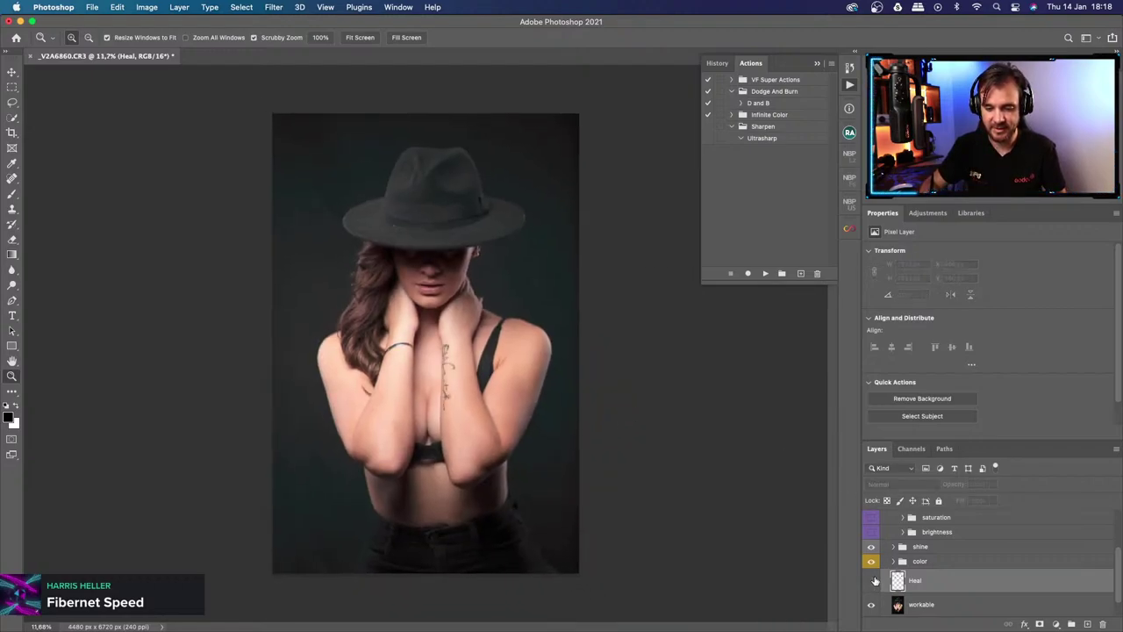
pyautogui.click(873, 583)
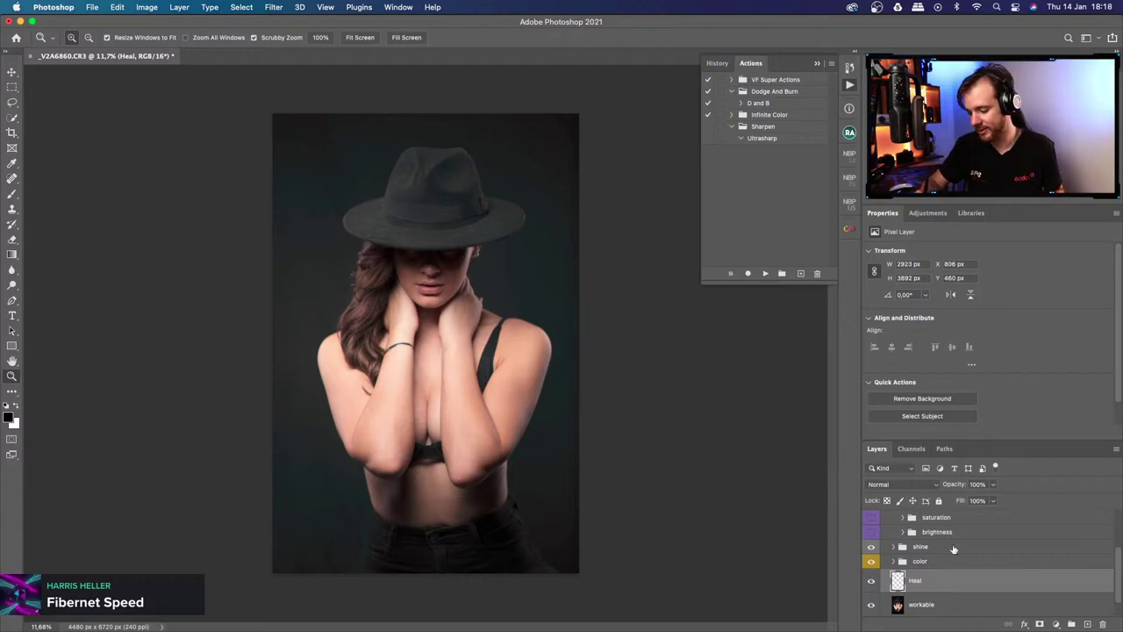
pyautogui.moveTo(439, 270)
pyautogui.mouseDown()
pyautogui.moveTo(522, 234)
pyautogui.moveTo(502, 243)
pyautogui.mouseUp()
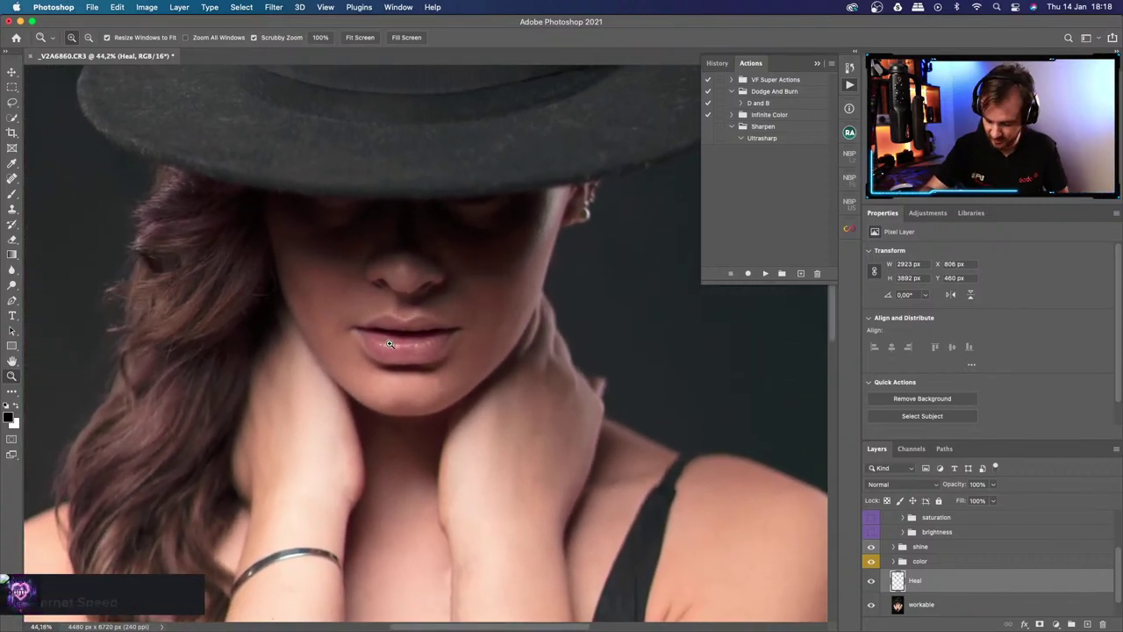
# Spot-heal two blemishes left of the lips, then pan down to the neck and shoulders.
pyautogui.press('j')
pyautogui.moveTo(338, 315); pyautogui.dragTo(340, 346)
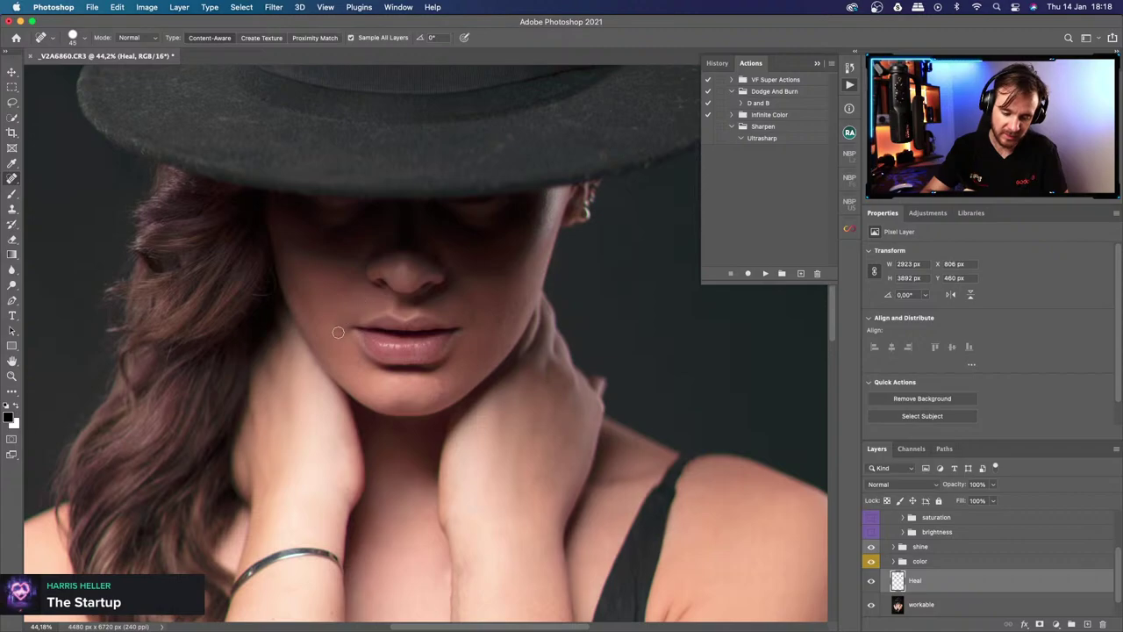
pyautogui.moveTo(342, 319); pyautogui.dragTo(338, 337)
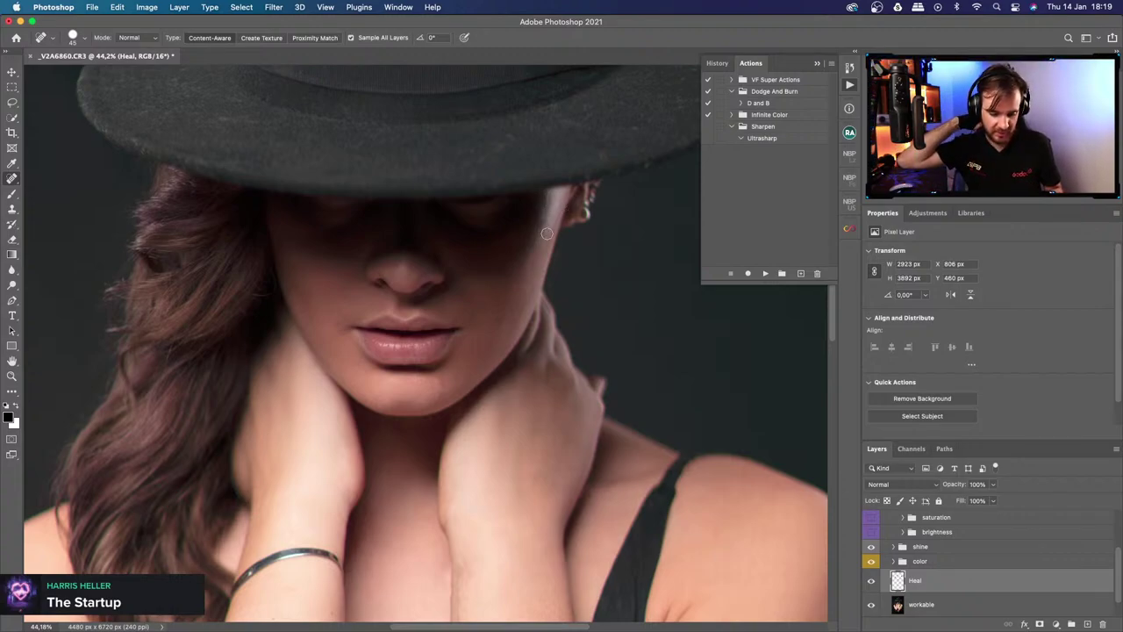
pyautogui.moveTo(715, 556); pyautogui.dragTo(678, 375)
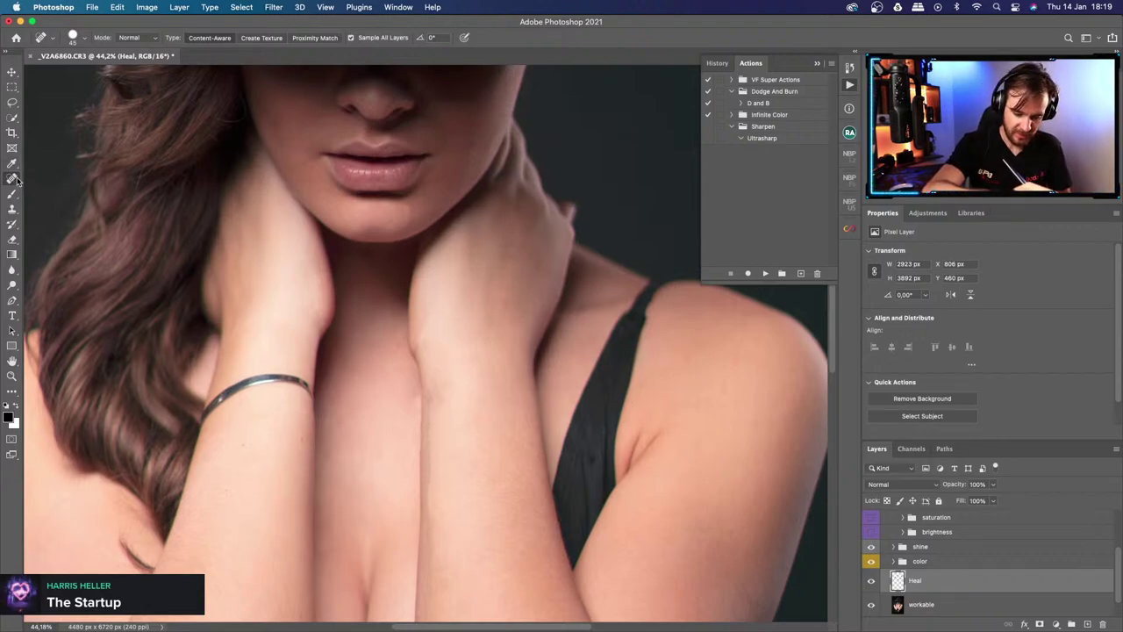
# With the Healing Brush at size 70, heal the wrist skin crease and a neck spot.
pyautogui.hotkey('shift', 'j')
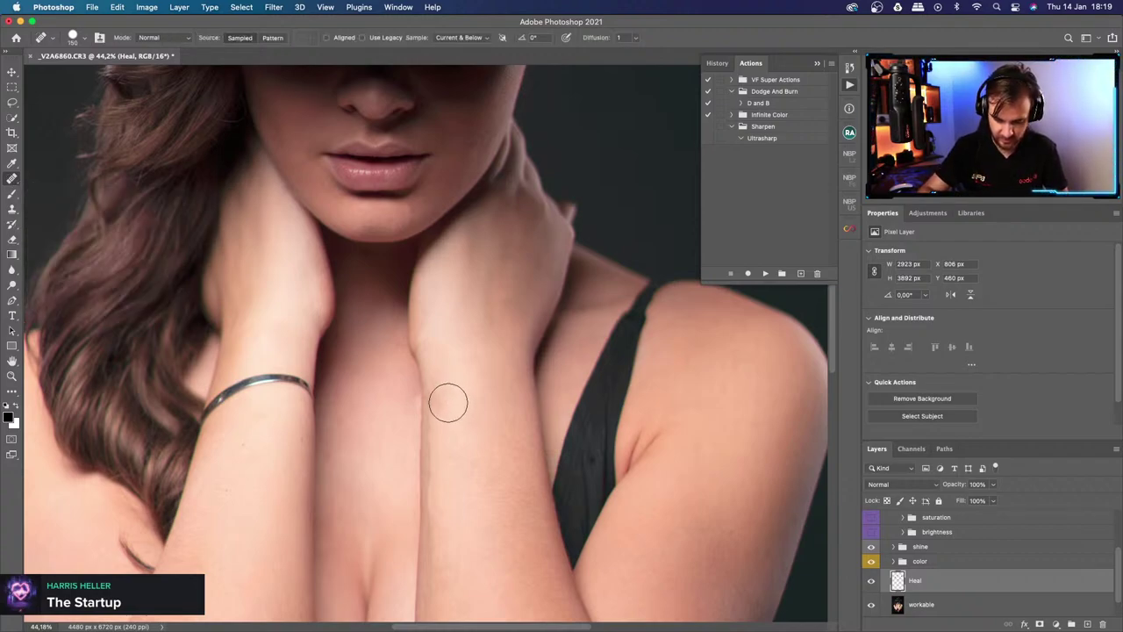
pyautogui.press('[')
pyautogui.press('[')
pyautogui.press('[')
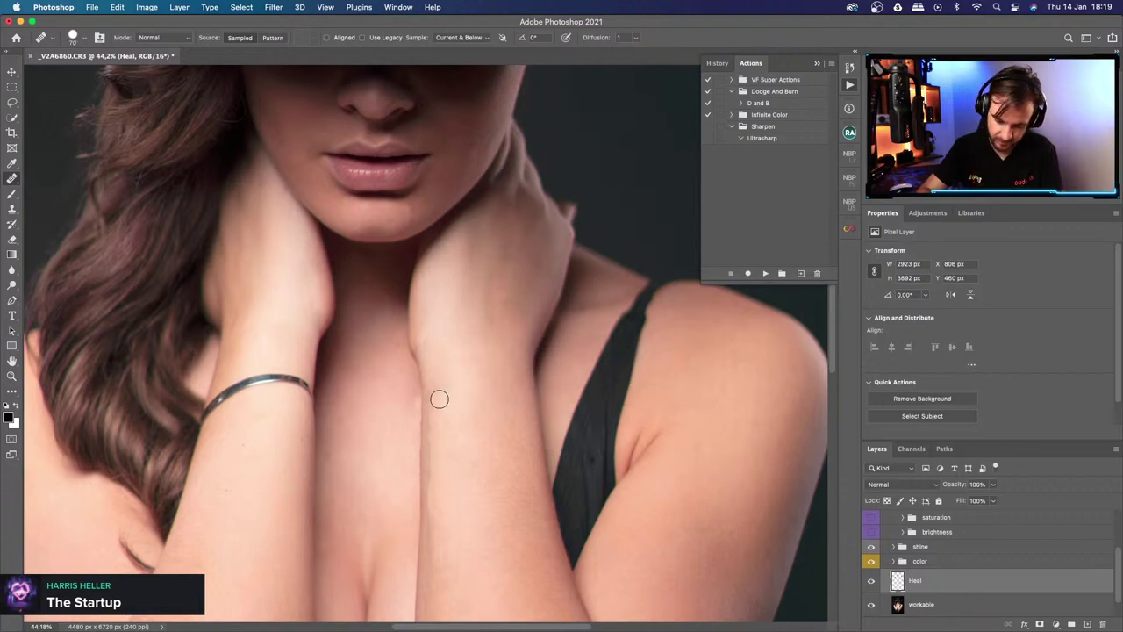
pyautogui.moveTo(435, 405); pyautogui.dragTo(435, 527)
pyautogui.click(518, 347)
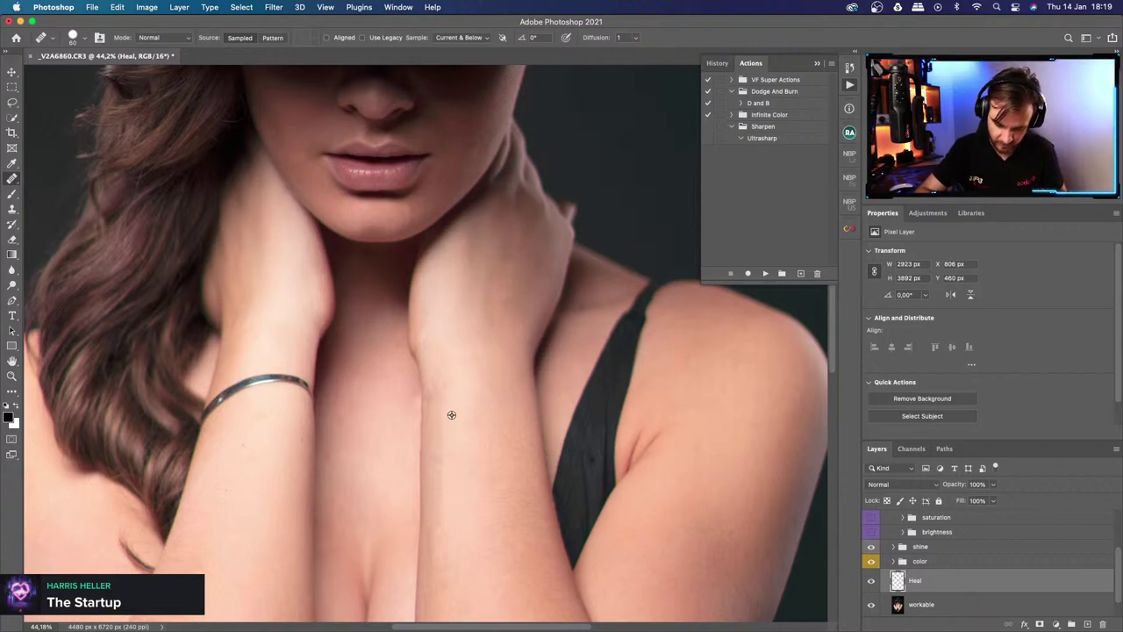
# Clone smooth skin over the forearm crease with the Clone Stamp at 34% opacity.
pyautogui.click(12, 210)
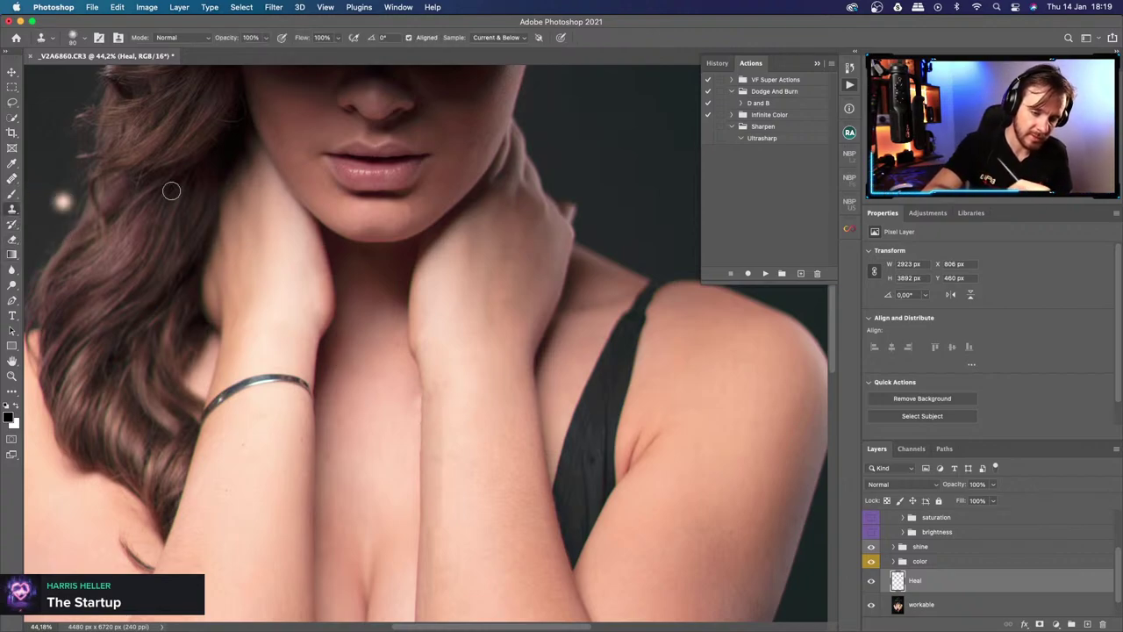
pyautogui.click(265, 39)
pyautogui.moveTo(232, 53); pyautogui.dragTo(229, 53)
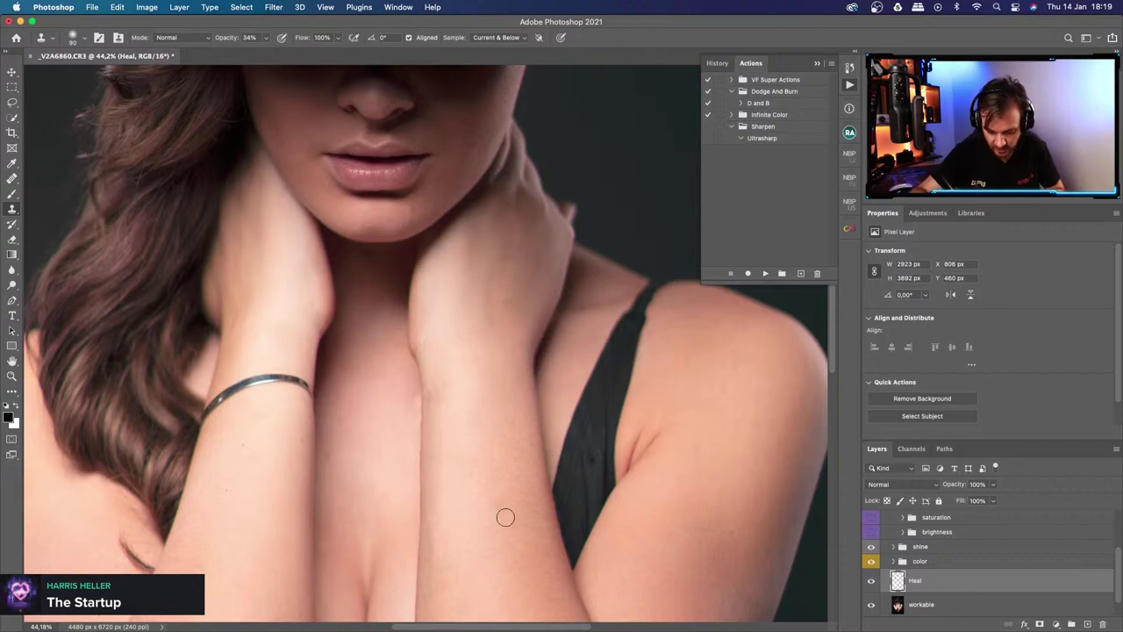
pyautogui.press('z')
pyautogui.moveTo(538, 546); pyautogui.dragTo(462, 445)
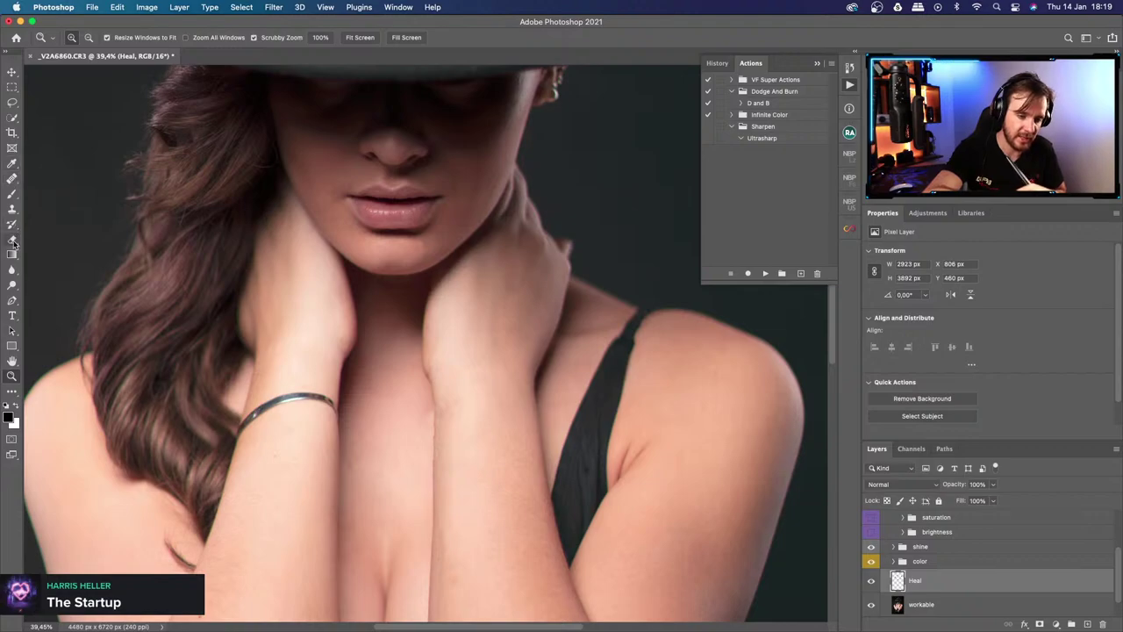
pyautogui.click(11, 211)
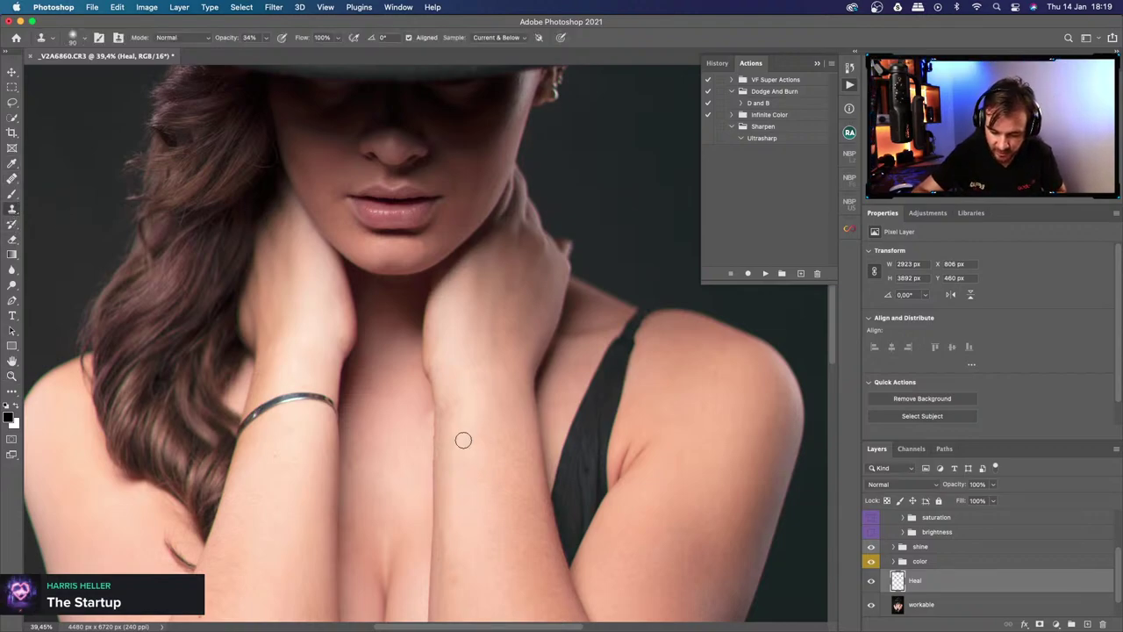
pyautogui.moveTo(455, 445)
pyautogui.mouseDown()
pyautogui.moveTo(454, 469)
pyautogui.moveTo(456, 450)
pyautogui.mouseUp()
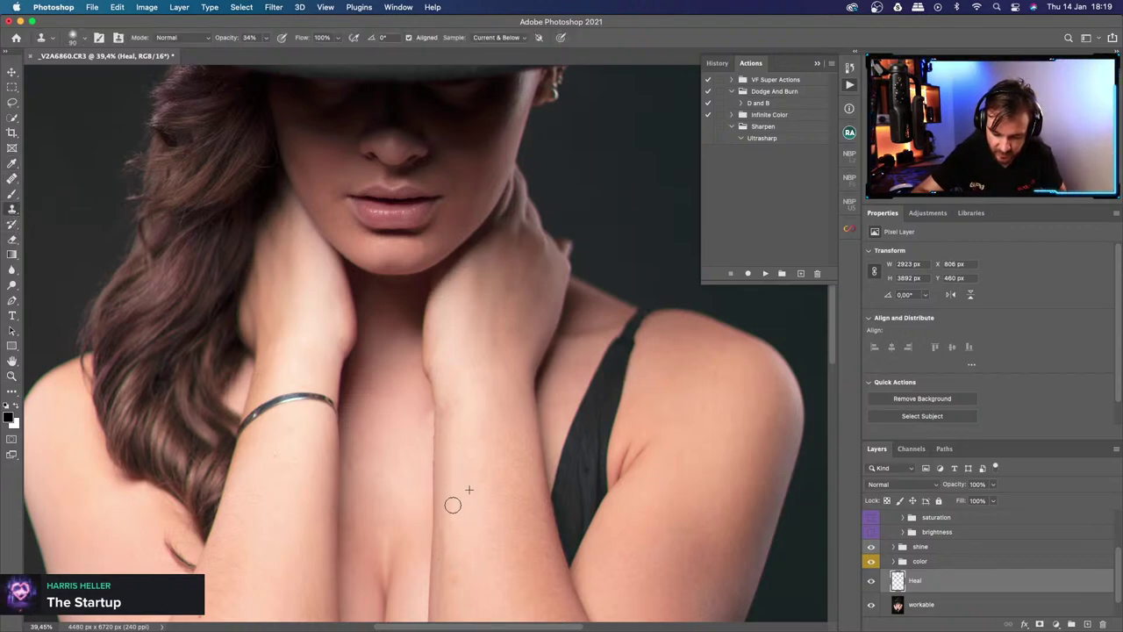
pyautogui.moveTo(453, 504)
pyautogui.mouseDown()
pyautogui.moveTo(456, 442)
pyautogui.moveTo(457, 508)
pyautogui.mouseUp()
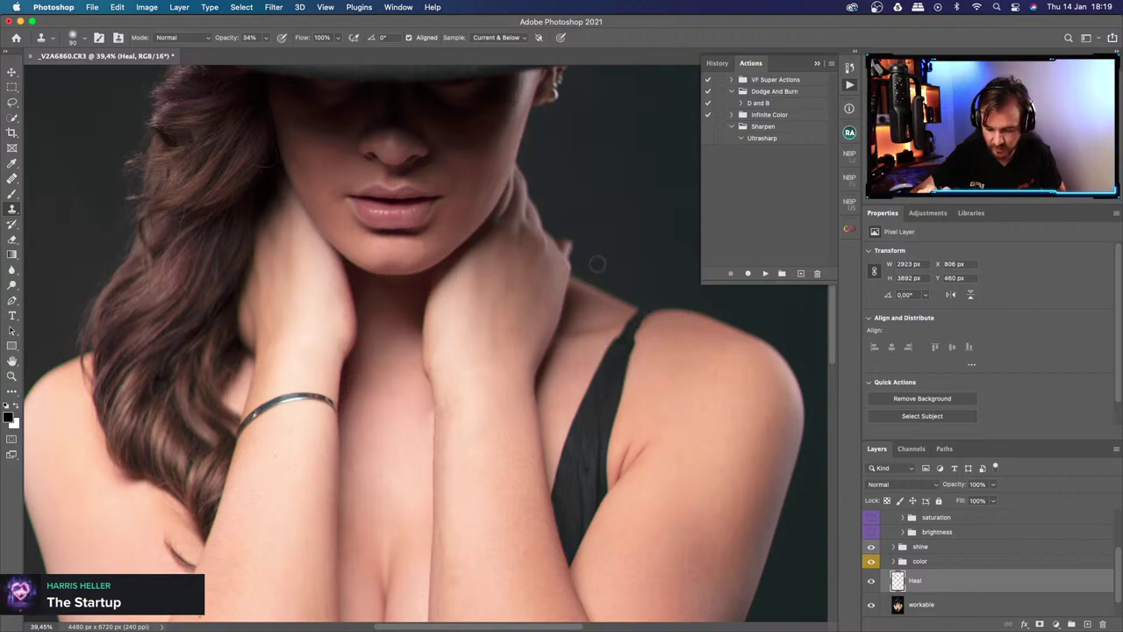
pyautogui.press('j')
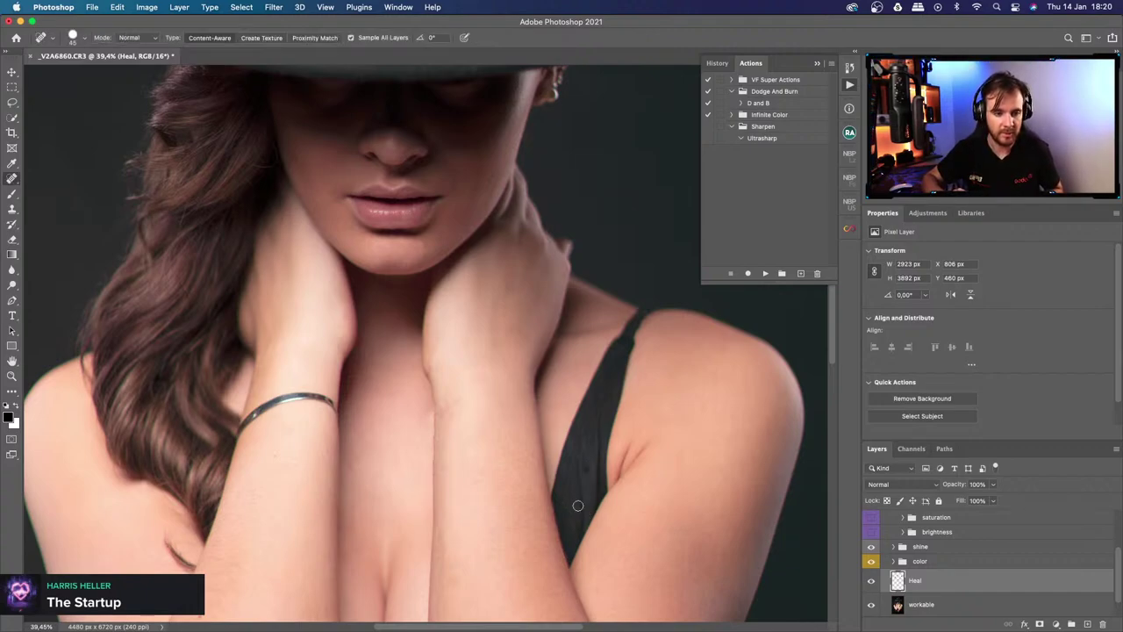
# Spot-heal a forearm blemish, then zoom in on the left forearm.
pyautogui.hotkey('shift', 'j')
pyautogui.hotkey('shift', 'j')
pyautogui.hotkey('shift', 'j')
pyautogui.hotkey('shift', 'j')
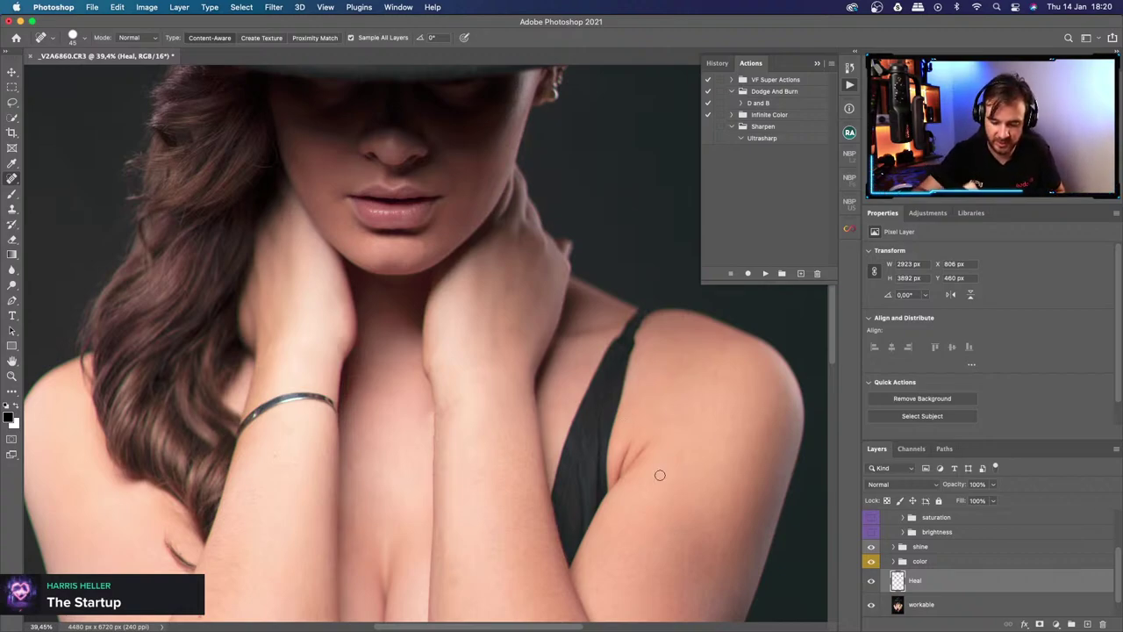
pyautogui.click(283, 449)
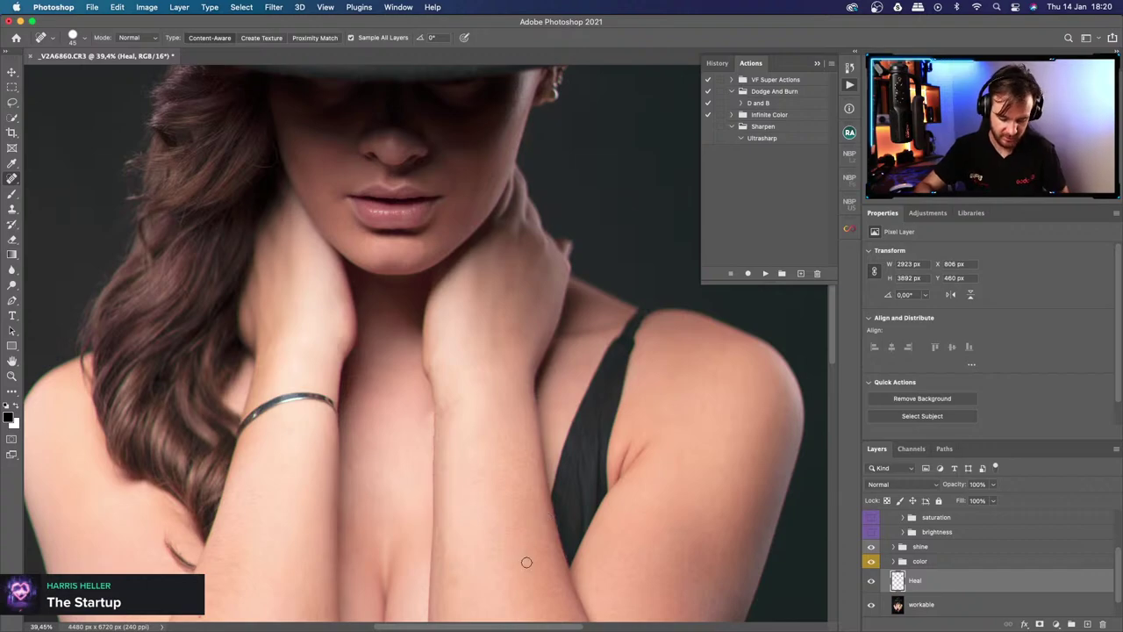
pyautogui.press('z')
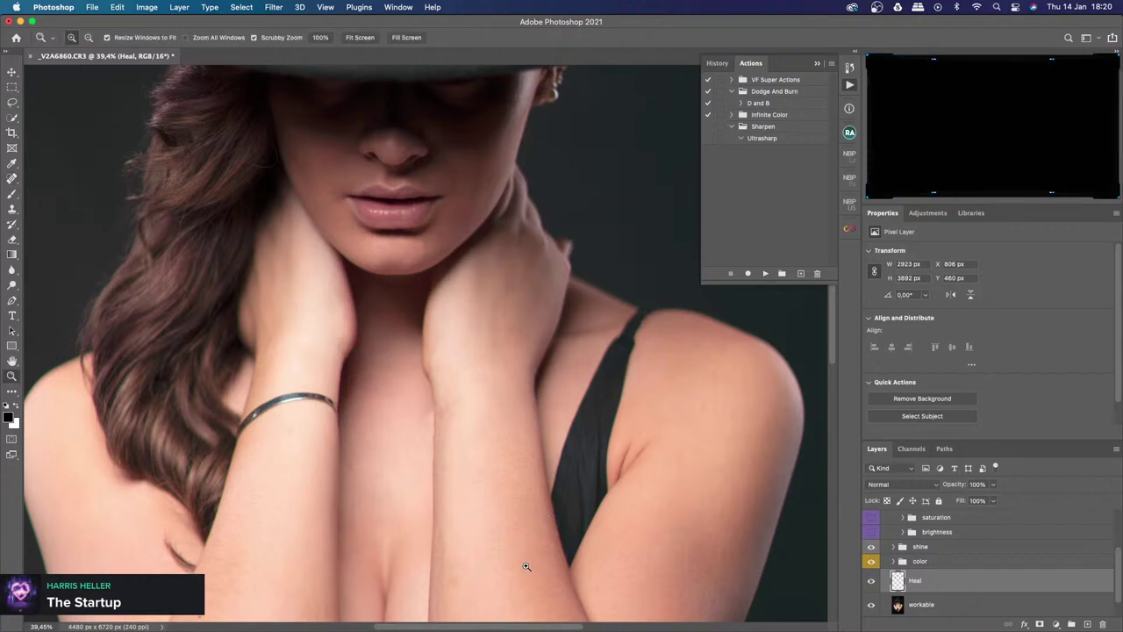
pyautogui.moveTo(530, 565)
pyautogui.mouseDown()
pyautogui.moveTo(494, 574)
pyautogui.moveTo(541, 544)
pyautogui.moveTo(521, 552)
pyautogui.mouseUp()
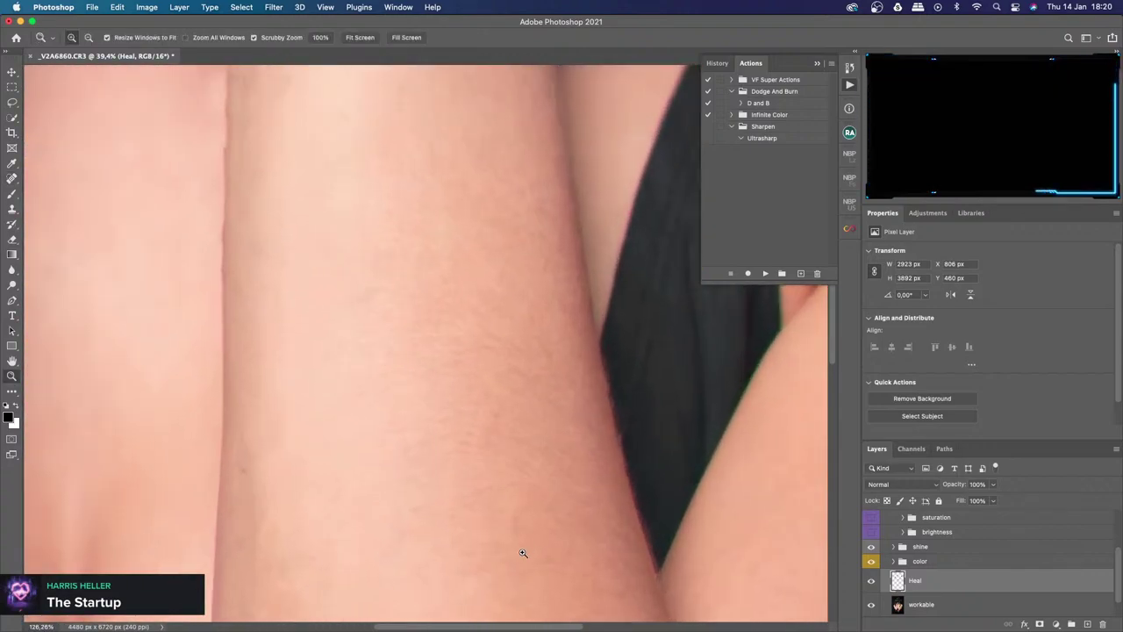
pyautogui.click(409, 307)
pyautogui.click(360, 38)
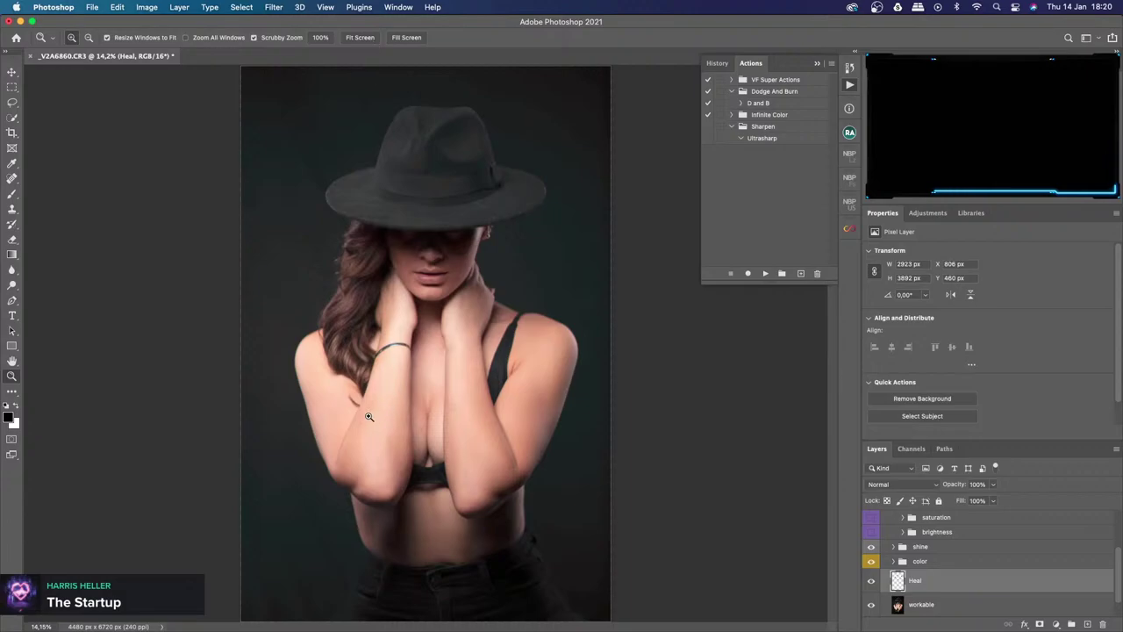
pyautogui.moveTo(368, 416)
pyautogui.mouseDown()
pyautogui.moveTo(396, 326)
pyautogui.moveTo(436, 377)
pyautogui.mouseUp()
# Heal the upper arm's shadow line, creases and blemishes, dismiss the error dialogs, then zoom out.
pyautogui.press('j')
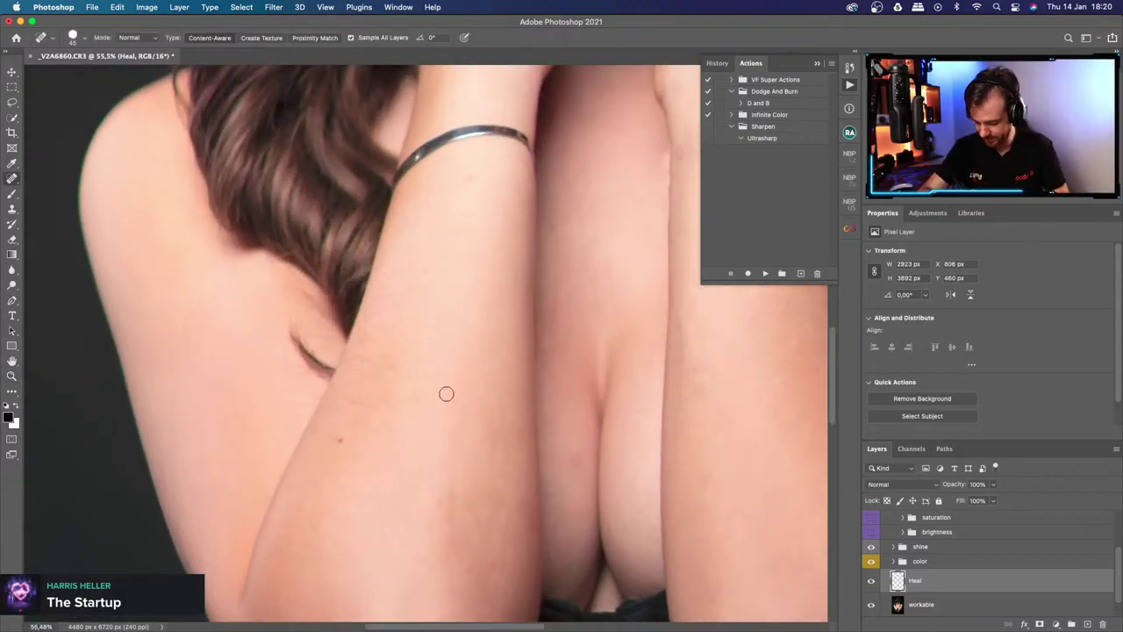
pyautogui.moveTo(186, 336)
pyautogui.mouseDown()
pyautogui.moveTo(223, 279)
pyautogui.moveTo(271, 259)
pyautogui.mouseUp()
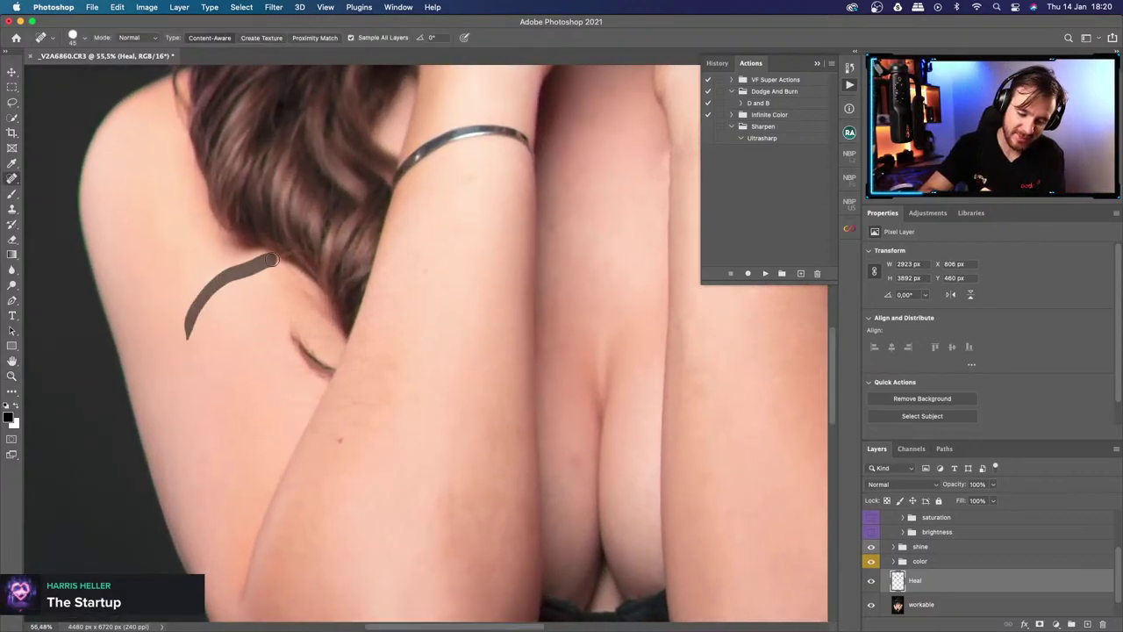
pyautogui.press('Return')
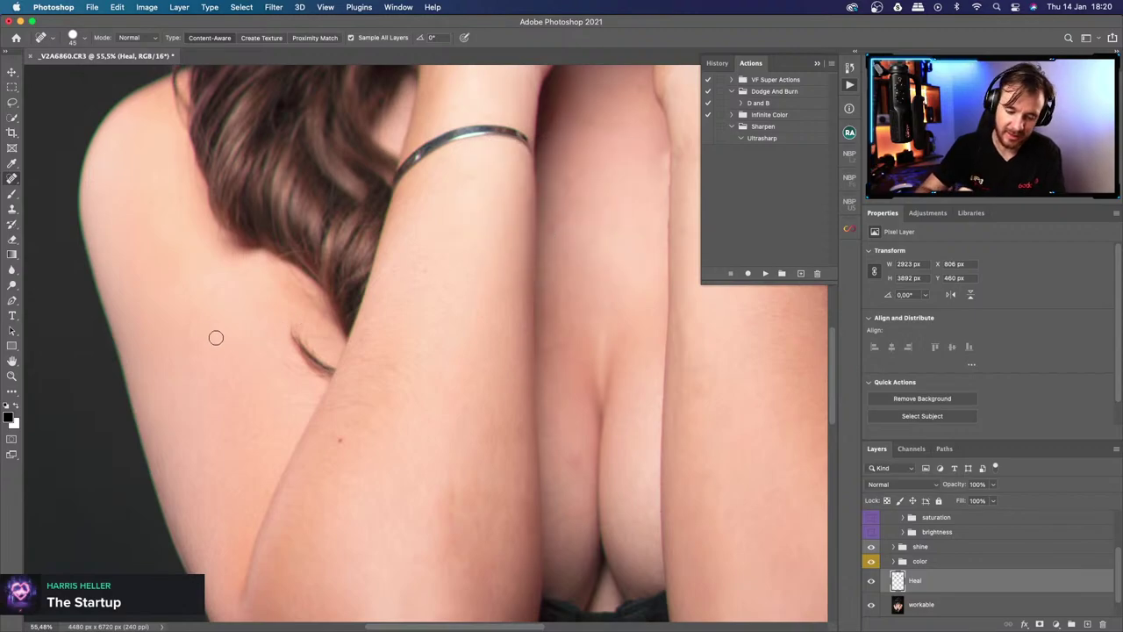
pyautogui.moveTo(191, 334); pyautogui.dragTo(198, 305)
pyautogui.moveTo(263, 262)
pyautogui.mouseDown()
pyautogui.moveTo(216, 273)
pyautogui.moveTo(210, 288)
pyautogui.mouseUp()
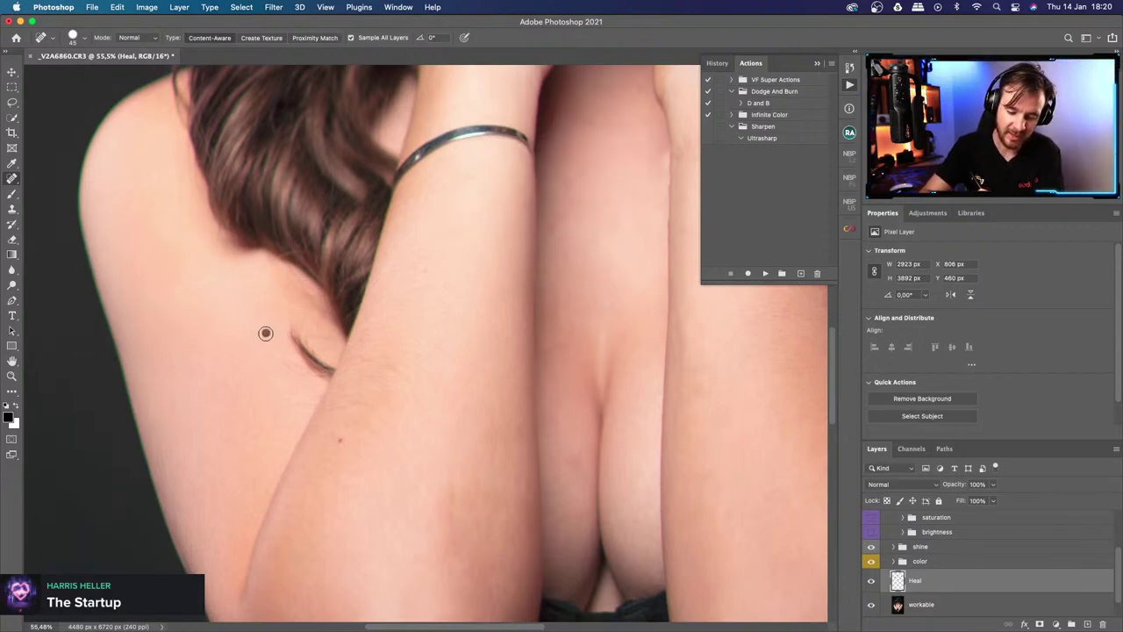
pyautogui.moveTo(266, 333); pyautogui.dragTo(316, 379)
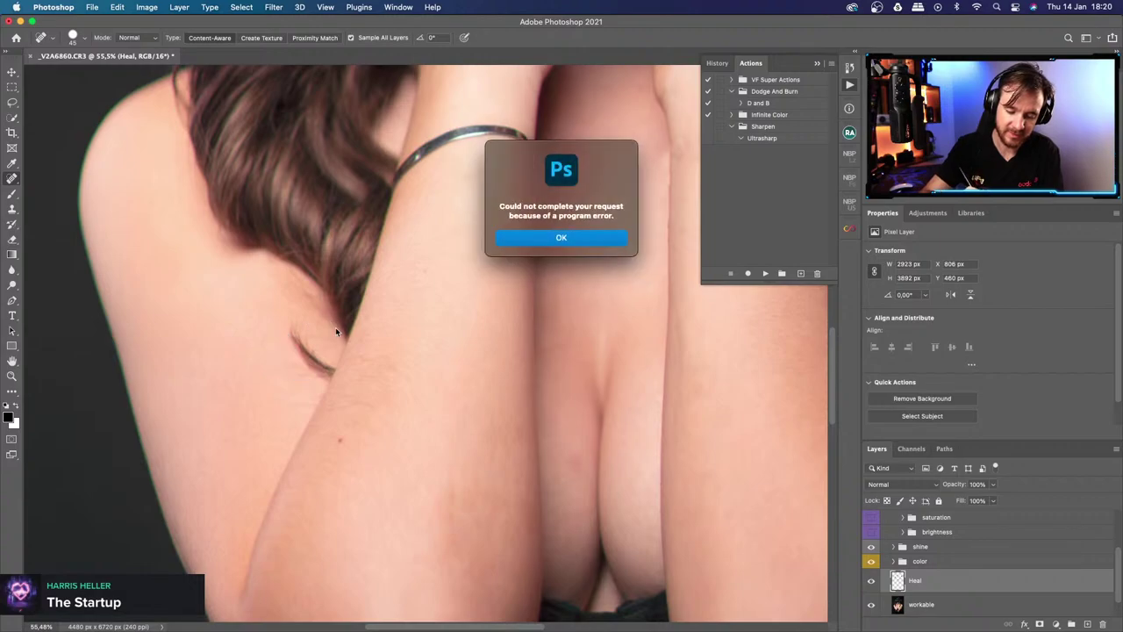
pyautogui.click(539, 237)
pyautogui.moveTo(260, 332)
pyautogui.mouseDown()
pyautogui.moveTo(272, 373)
pyautogui.moveTo(301, 357)
pyautogui.mouseUp()
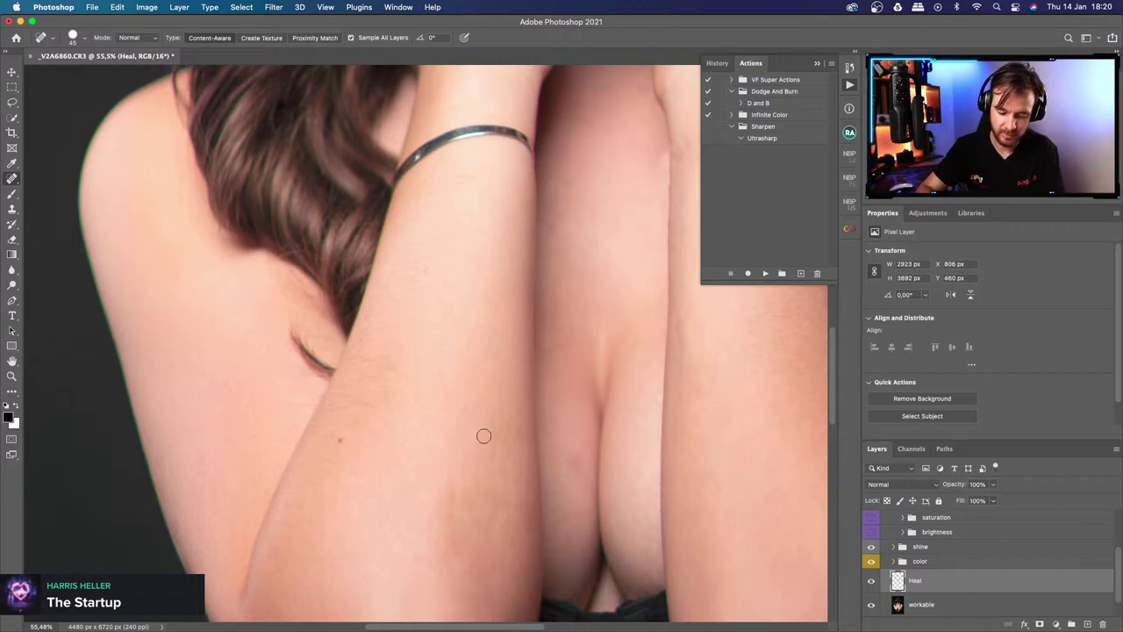
pyautogui.press('z')
pyautogui.moveTo(483, 497); pyautogui.dragTo(423, 527)
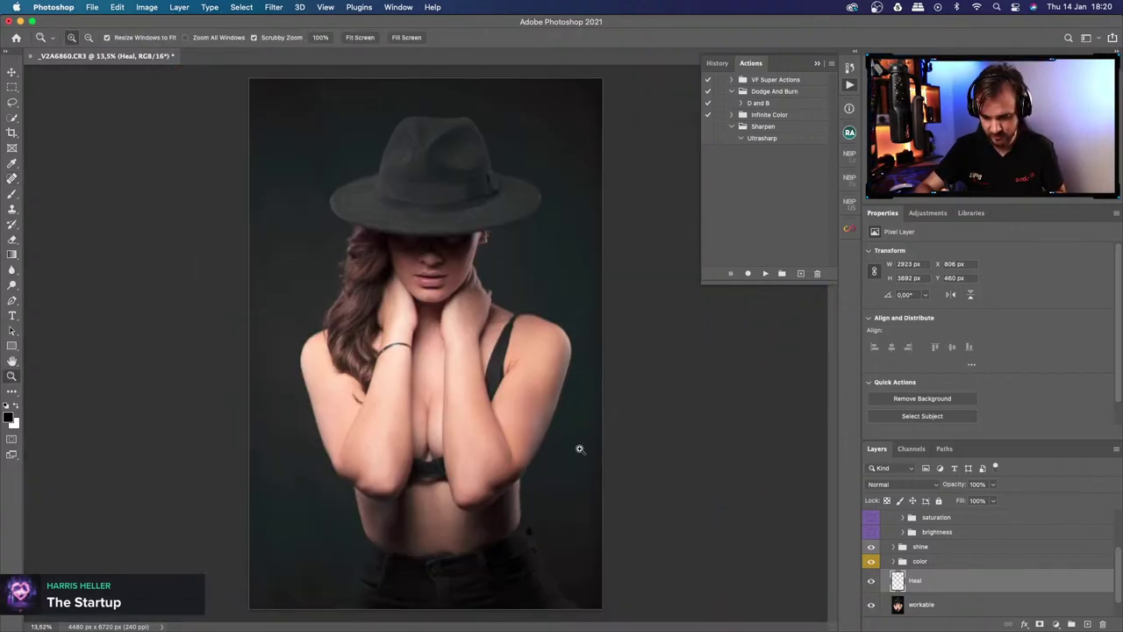
# Duplicate and merge the Heal and workable layers, then apply NBP Freqsep Control 2 at 5/5/10.
pyautogui.click(930, 604)
pyautogui.click(938, 582)
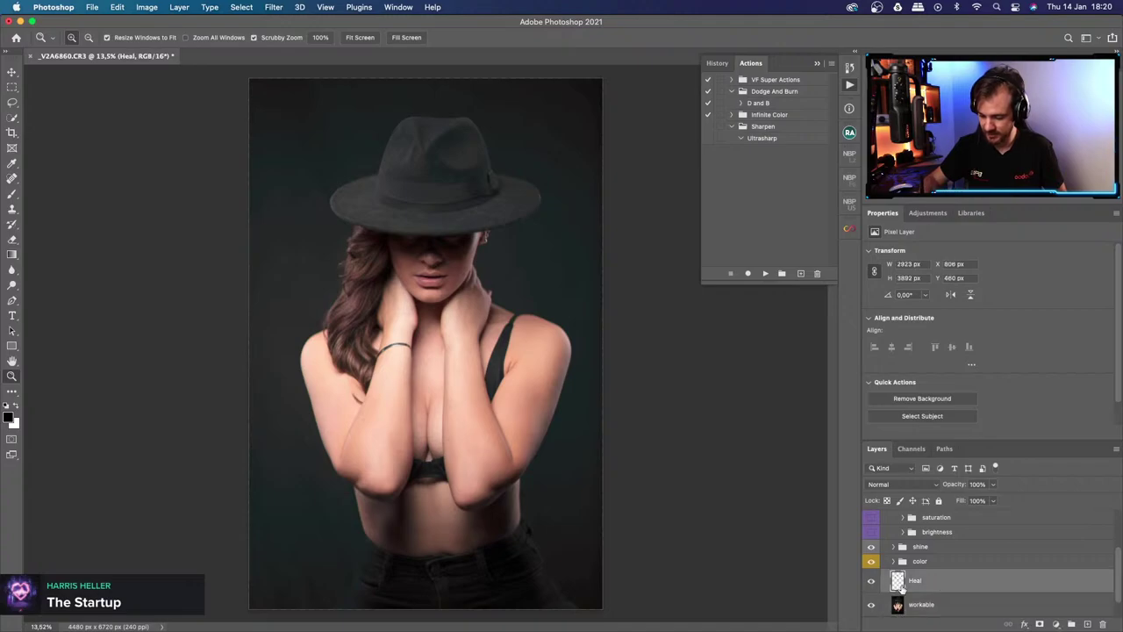
pyautogui.keyDown('shift'); pyautogui.click(958, 582); pyautogui.keyUp('shift')
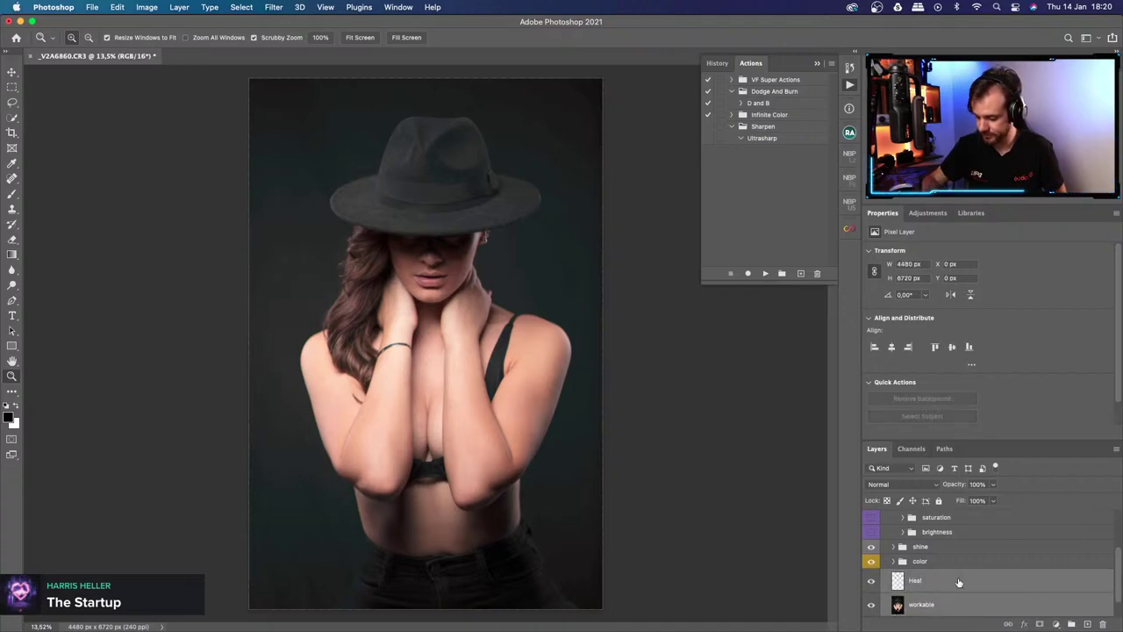
pyautogui.press('super+j')
pyautogui.press('super+e')
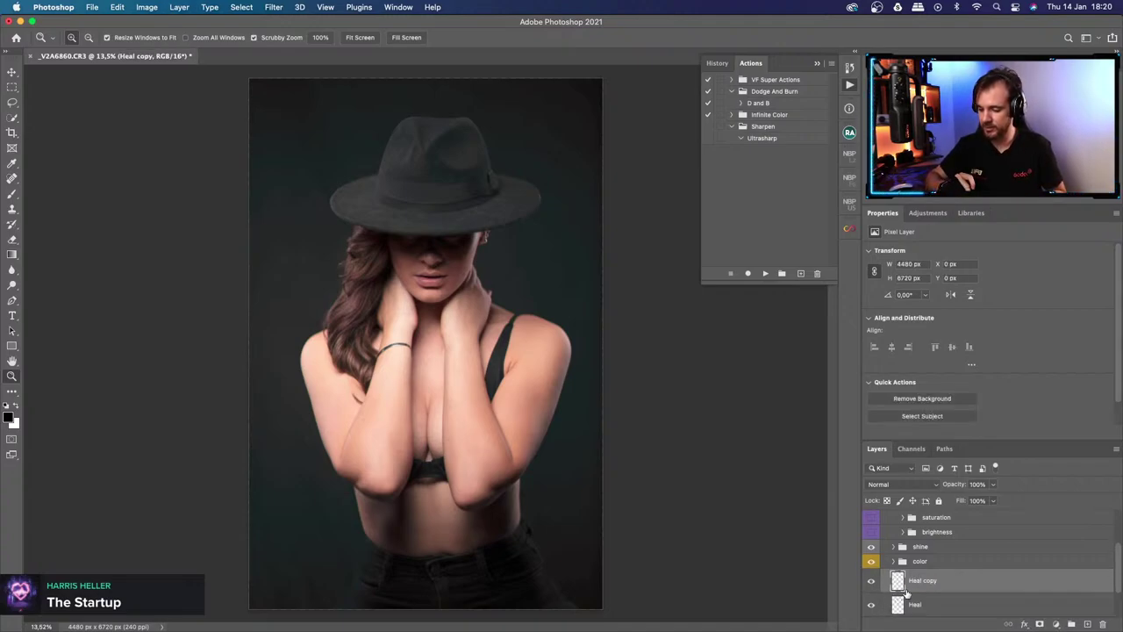
pyautogui.click(852, 179)
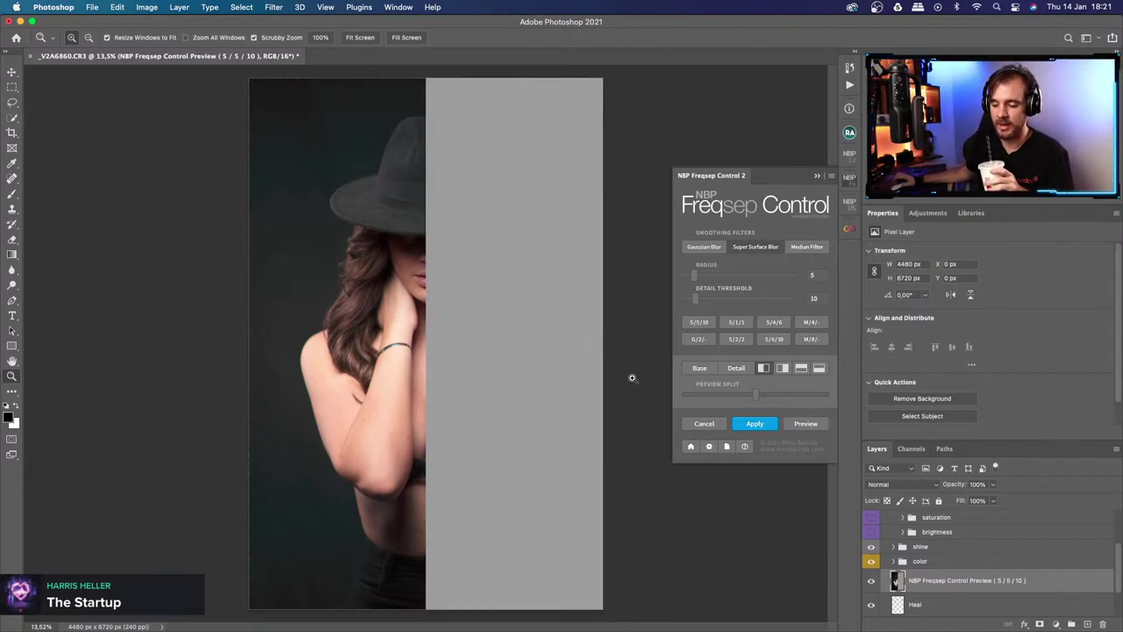
pyautogui.click(754, 424)
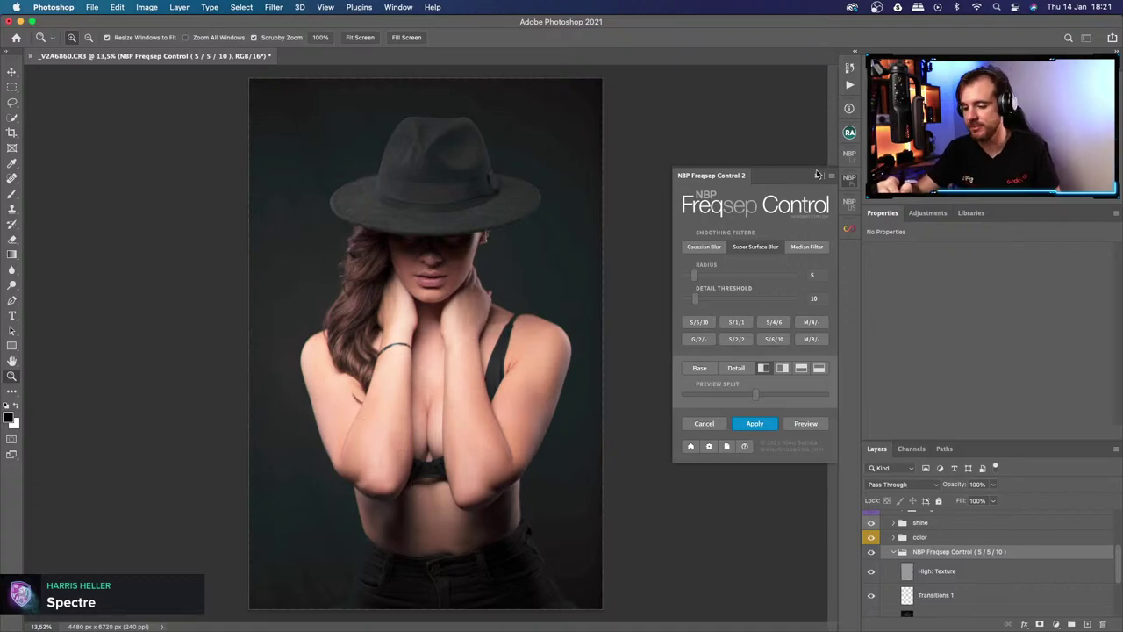
# Switch to the Mixer Brush at size 300 for painting on the Low: Color copy layer.
pyautogui.click(755, 423)
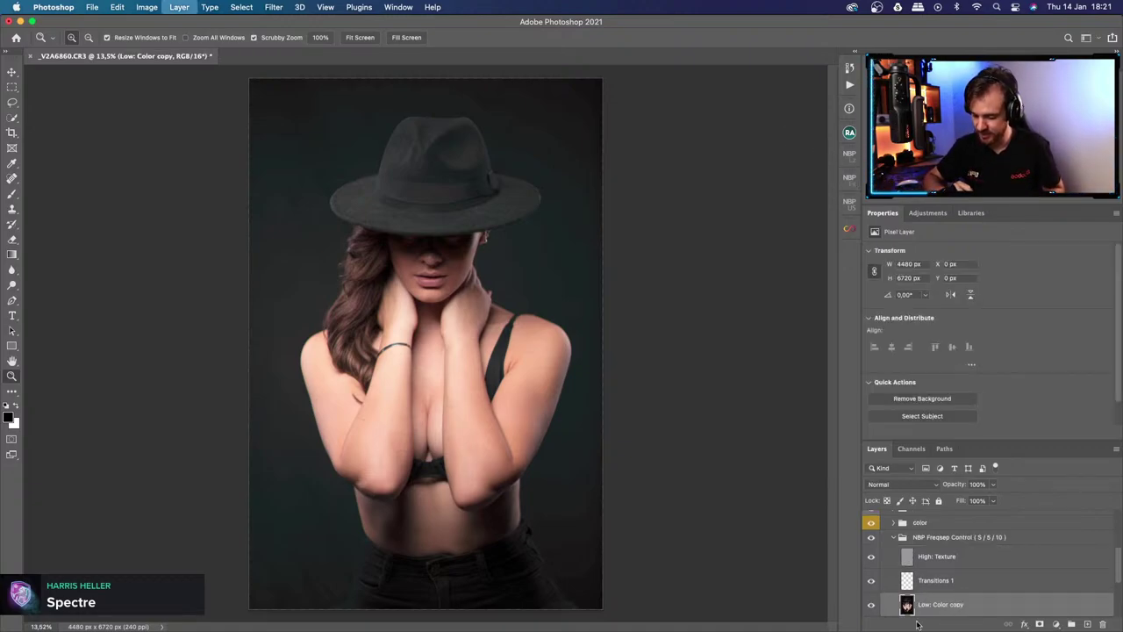
pyautogui.press('b')
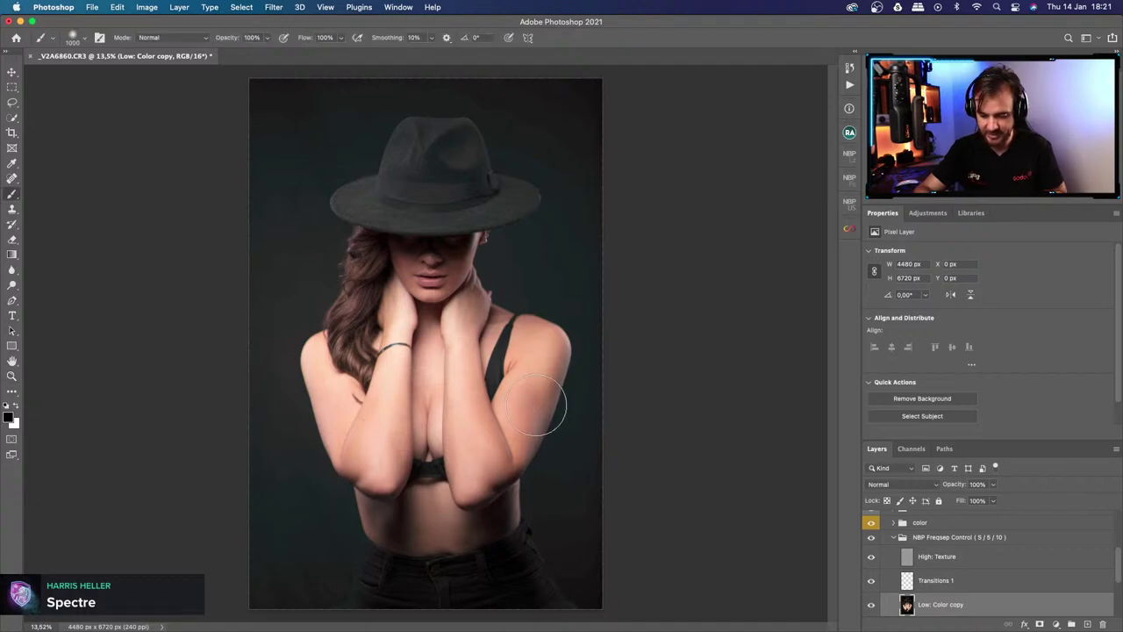
pyautogui.hotkey('shift', 'b')
pyautogui.hotkey('shift', 'b')
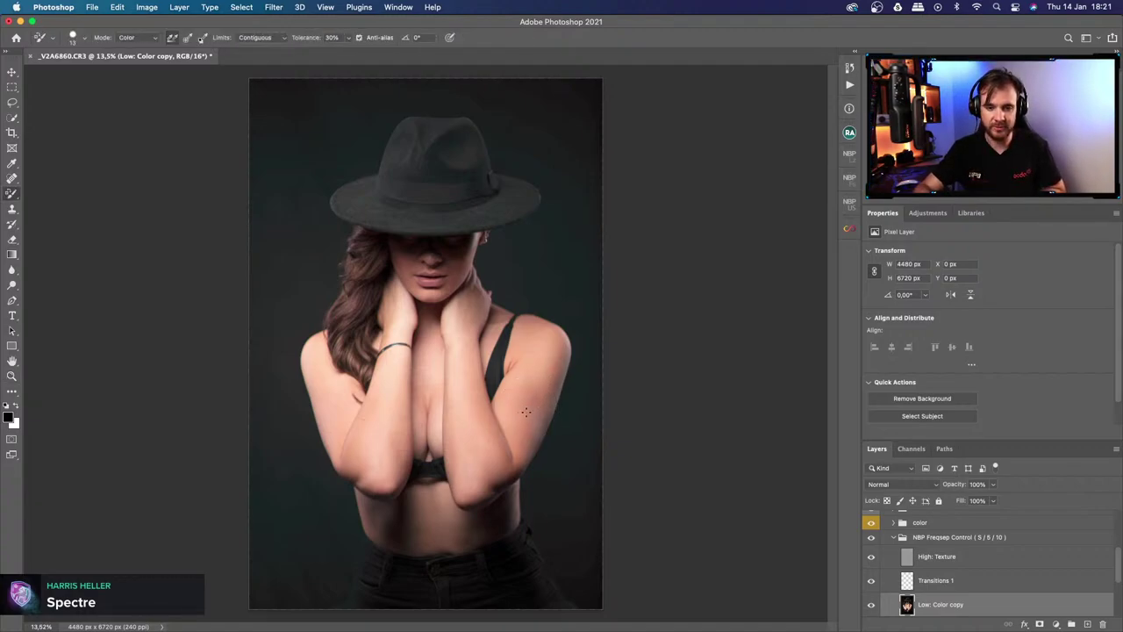
pyautogui.hotkey('shift', 'b')
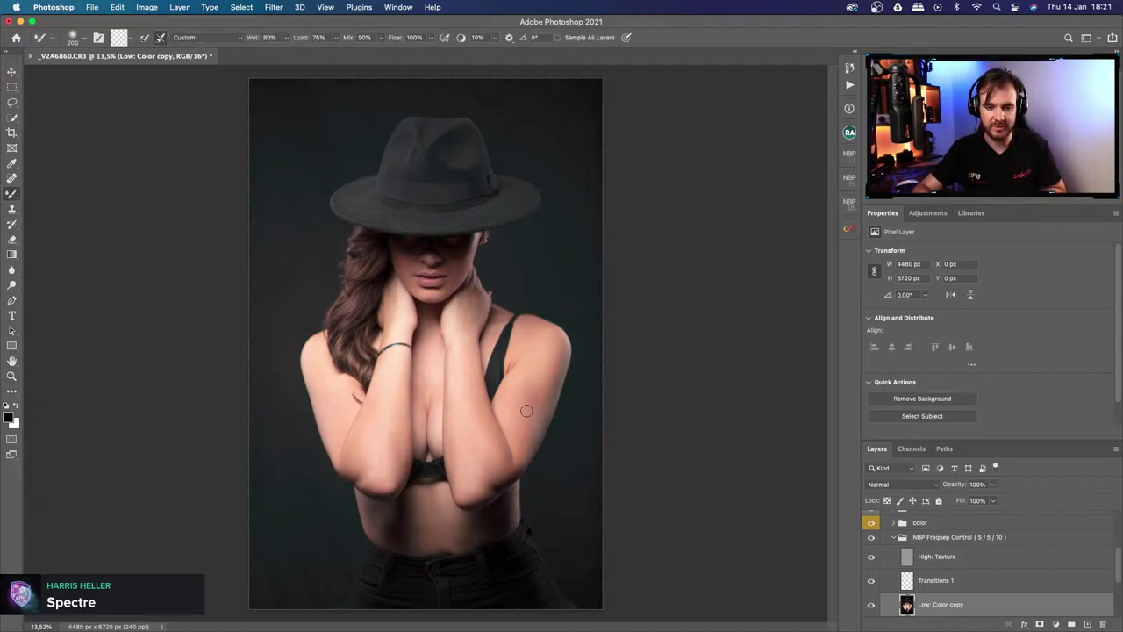
pyautogui.click(852, 185)
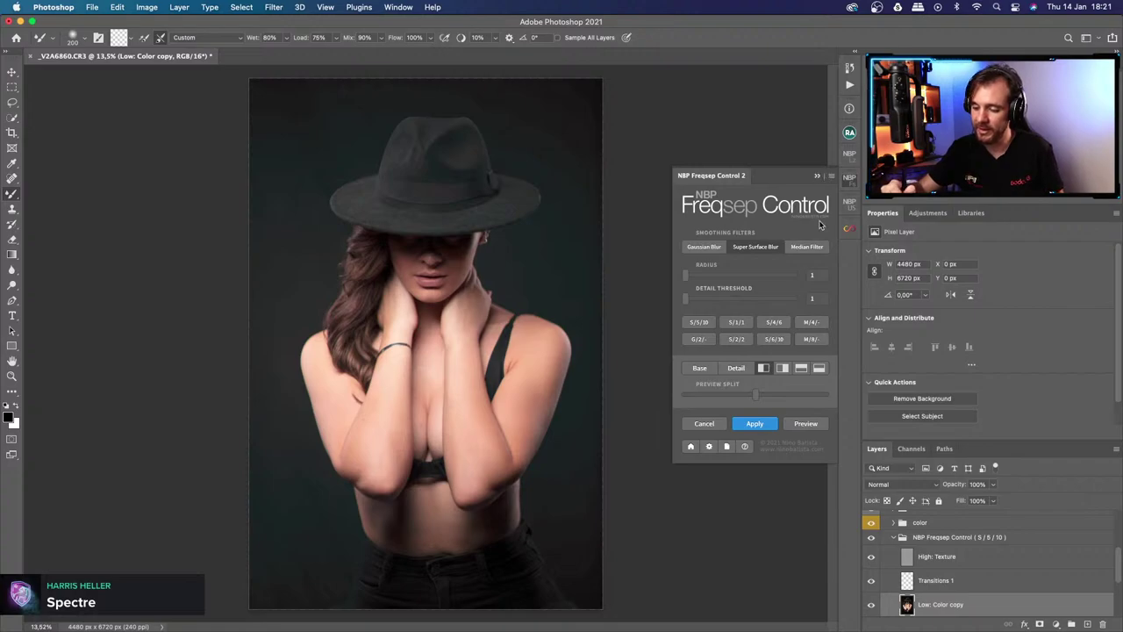
pyautogui.click(817, 178)
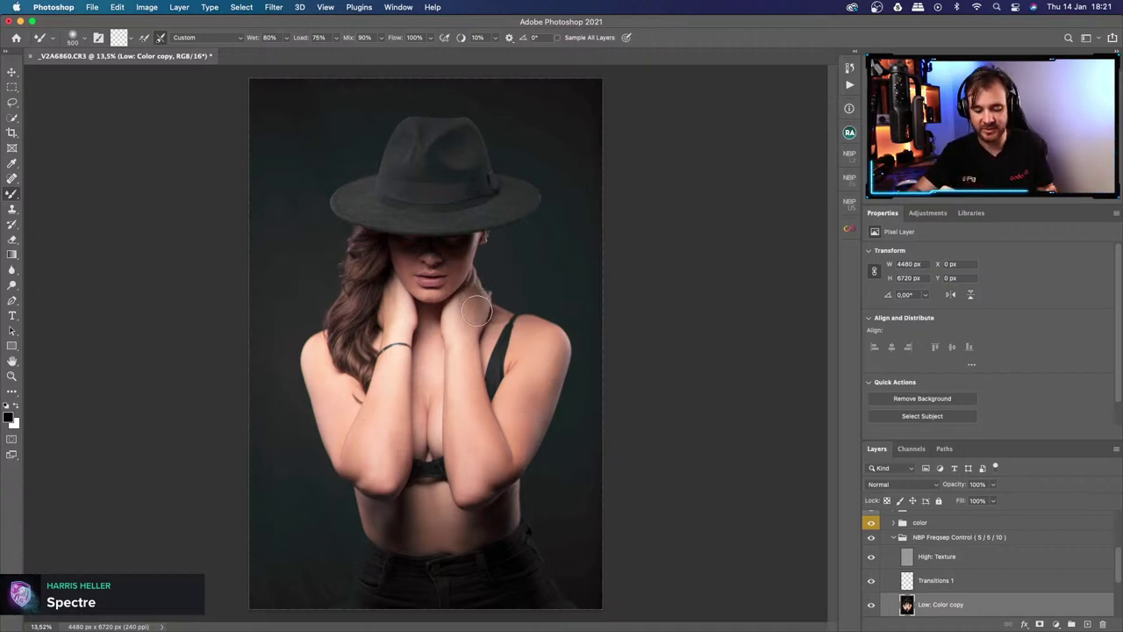
pyautogui.press('[')
pyautogui.press('[')
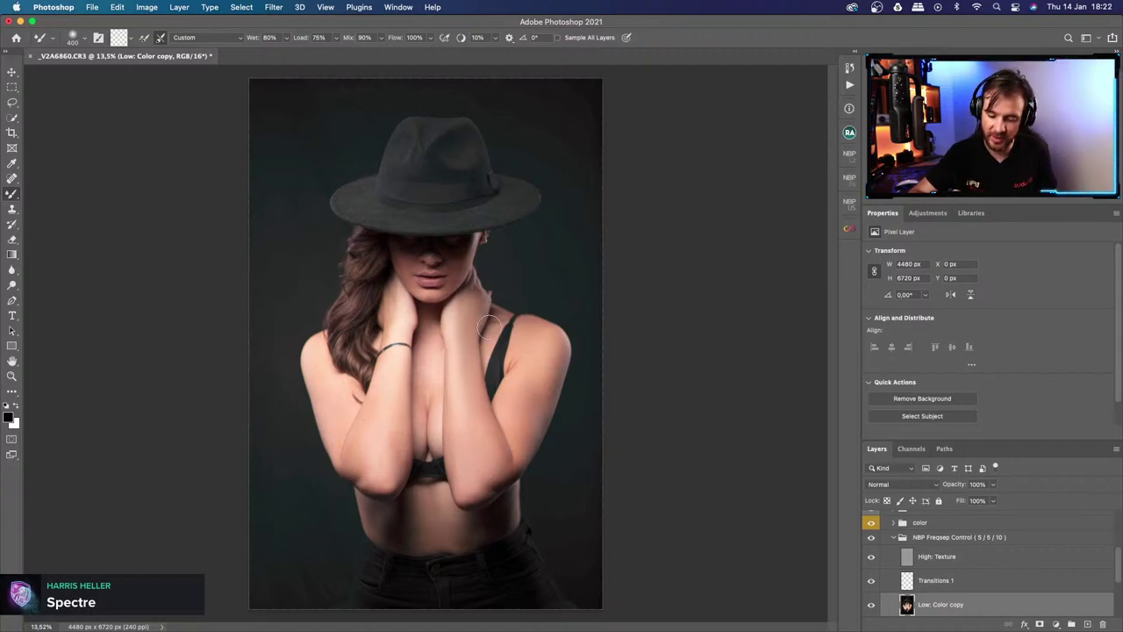
# Toggle the Low: Color copy layer off and on twice to compare, keeping the brush at 300.
pyautogui.click(871, 605)
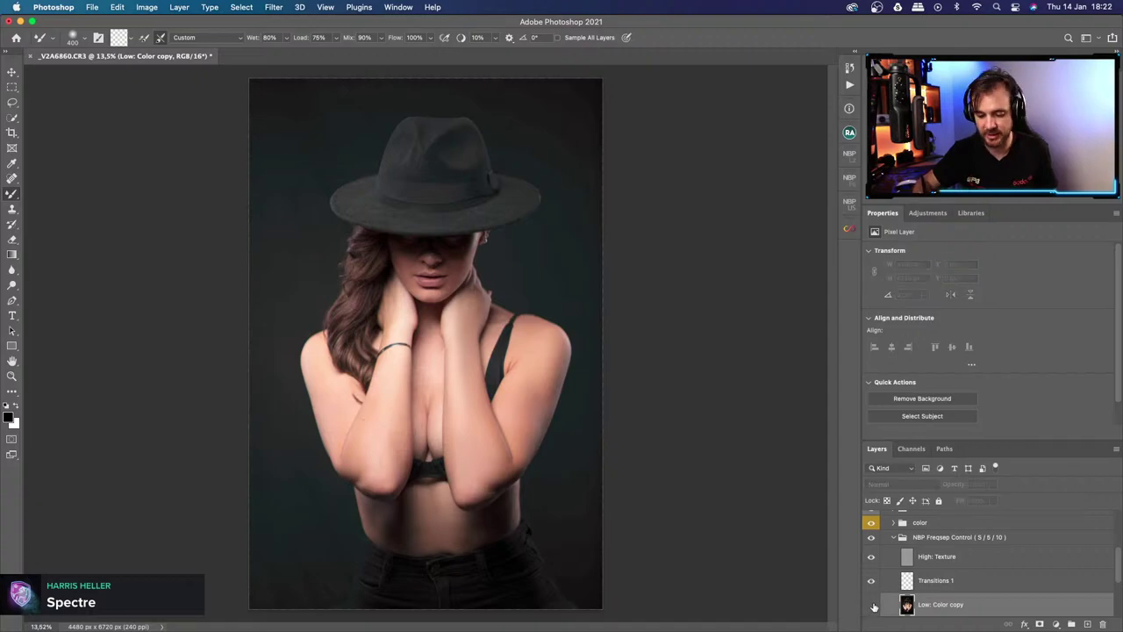
pyautogui.click(871, 605)
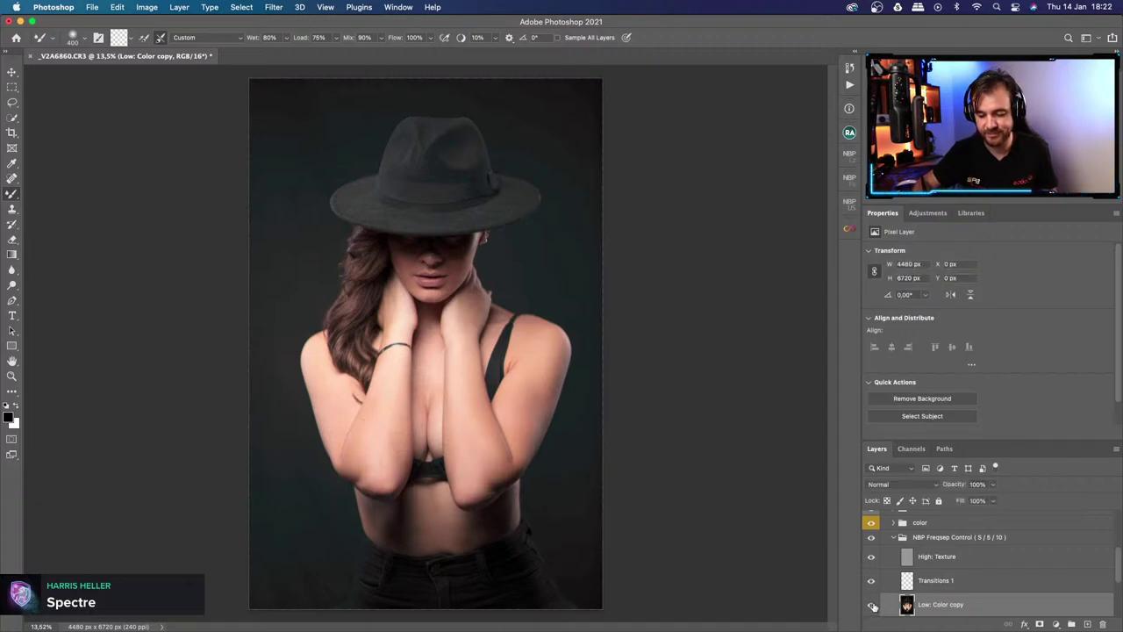
pyautogui.click(872, 604)
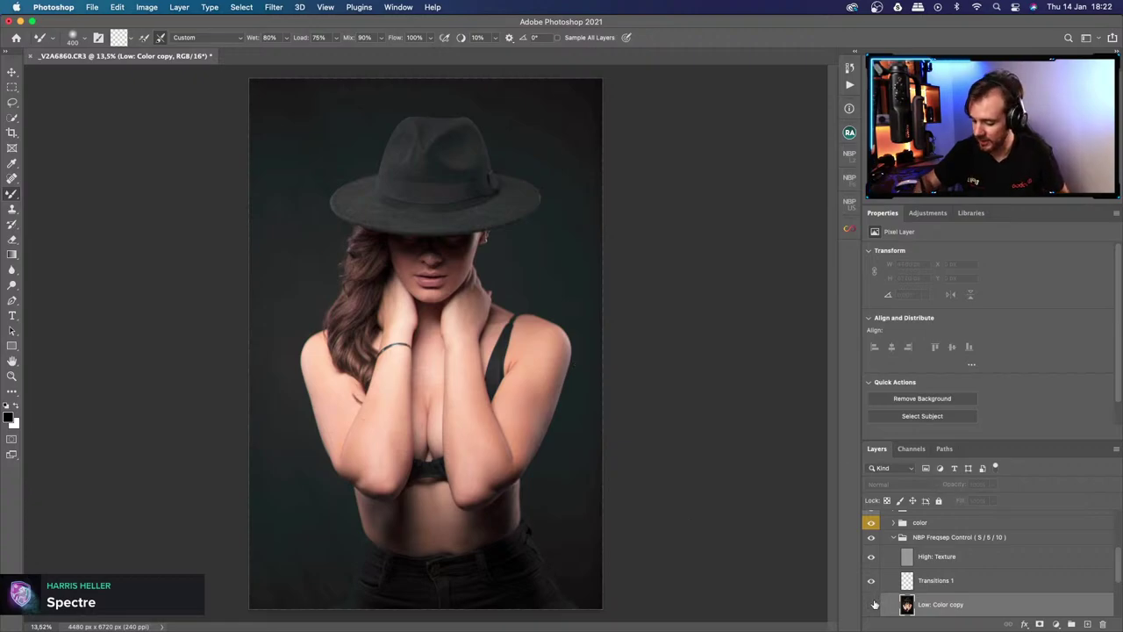
pyautogui.click(873, 605)
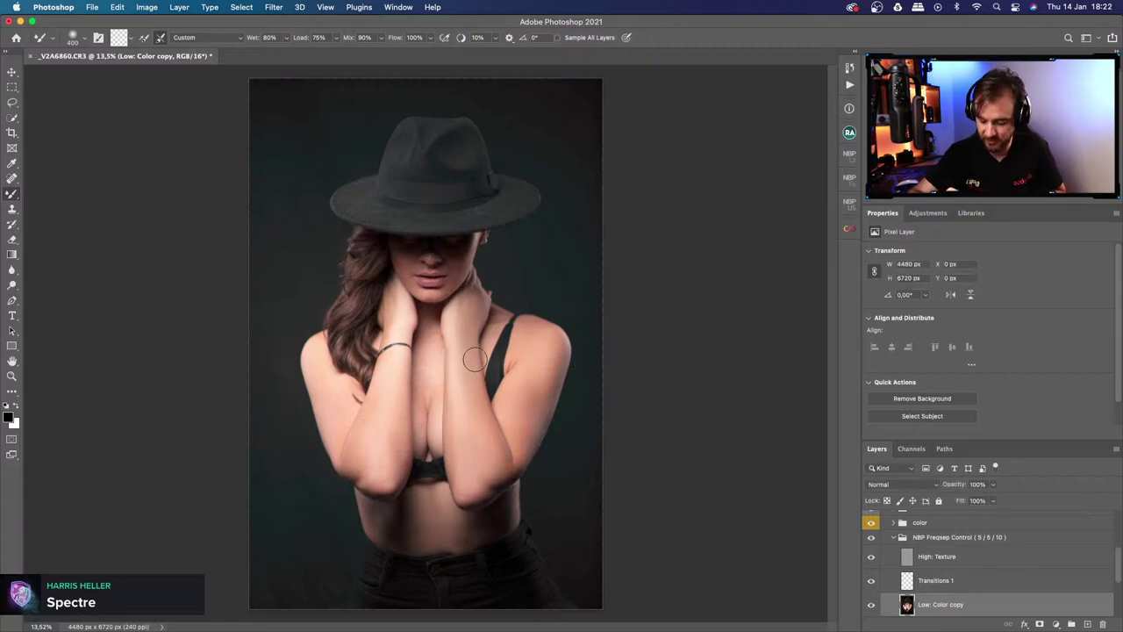
pyautogui.press('[')
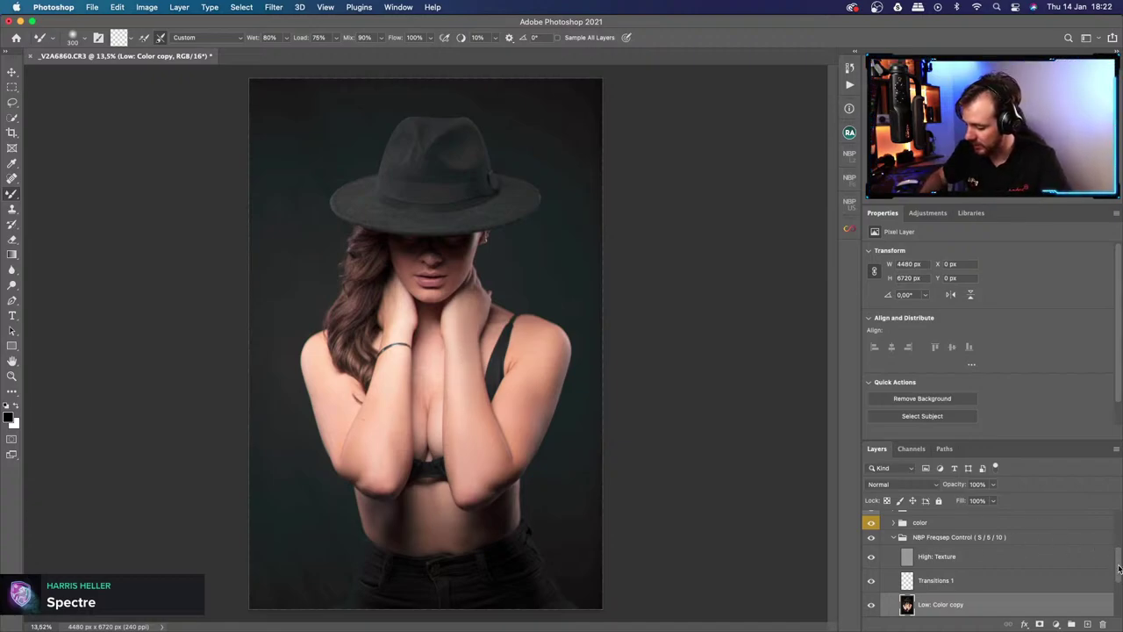
# Blend uneven tones on the right forearm with a 400 Mixer Brush, then hide NBP Freqsep Control to compare.
pyautogui.moveTo(1119, 569); pyautogui.dragTo(1119, 560)
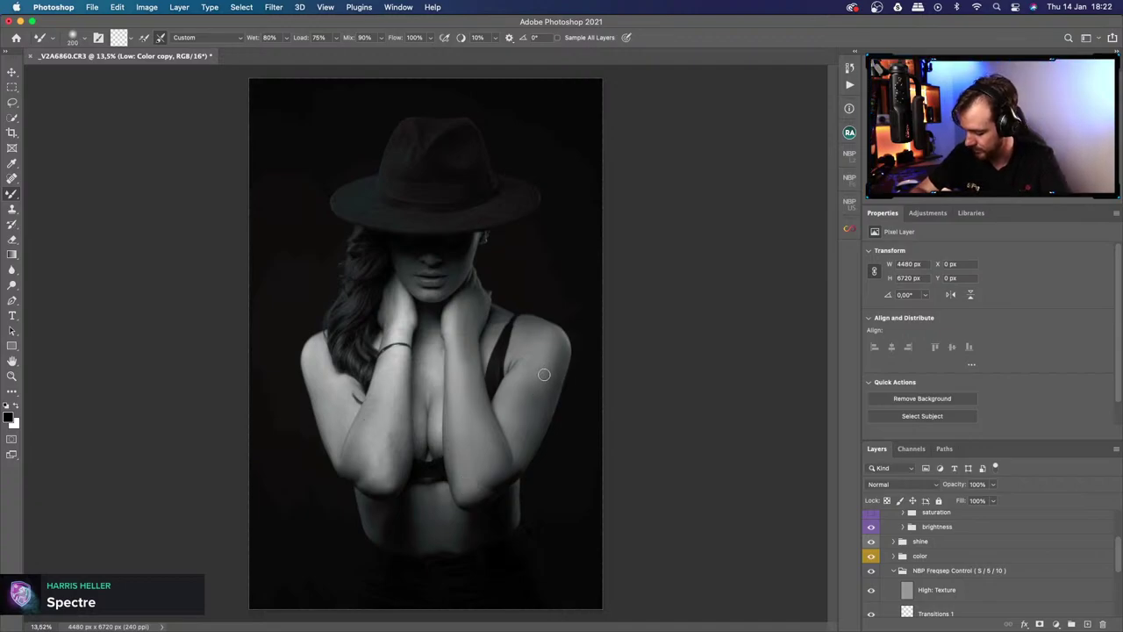
pyautogui.press(']')
pyautogui.press(']')
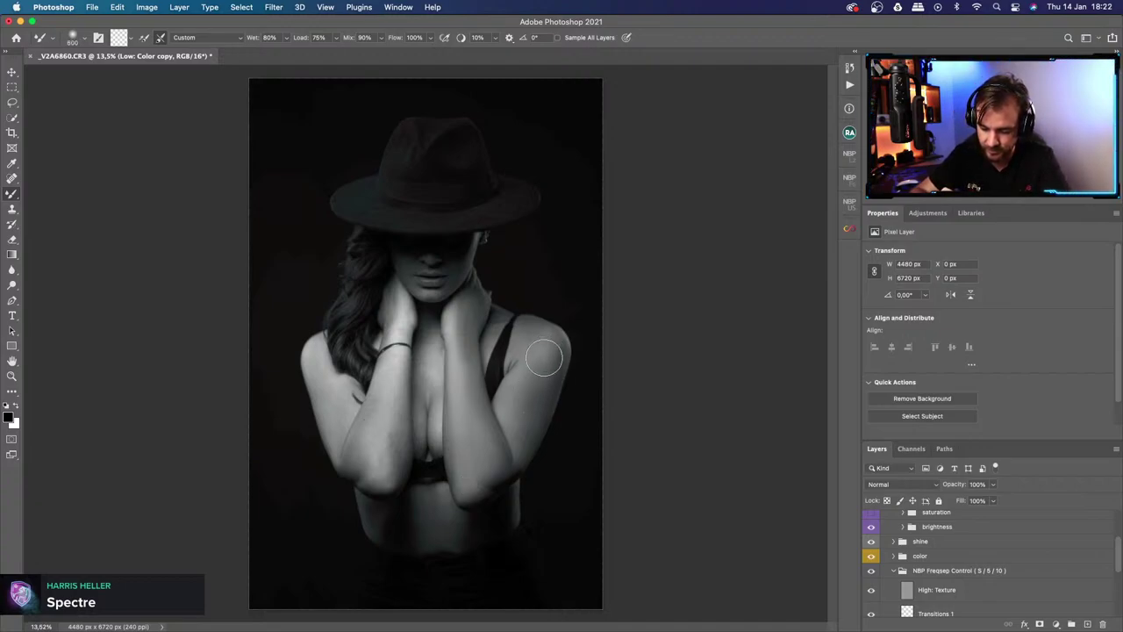
pyautogui.press('[')
pyautogui.press('[')
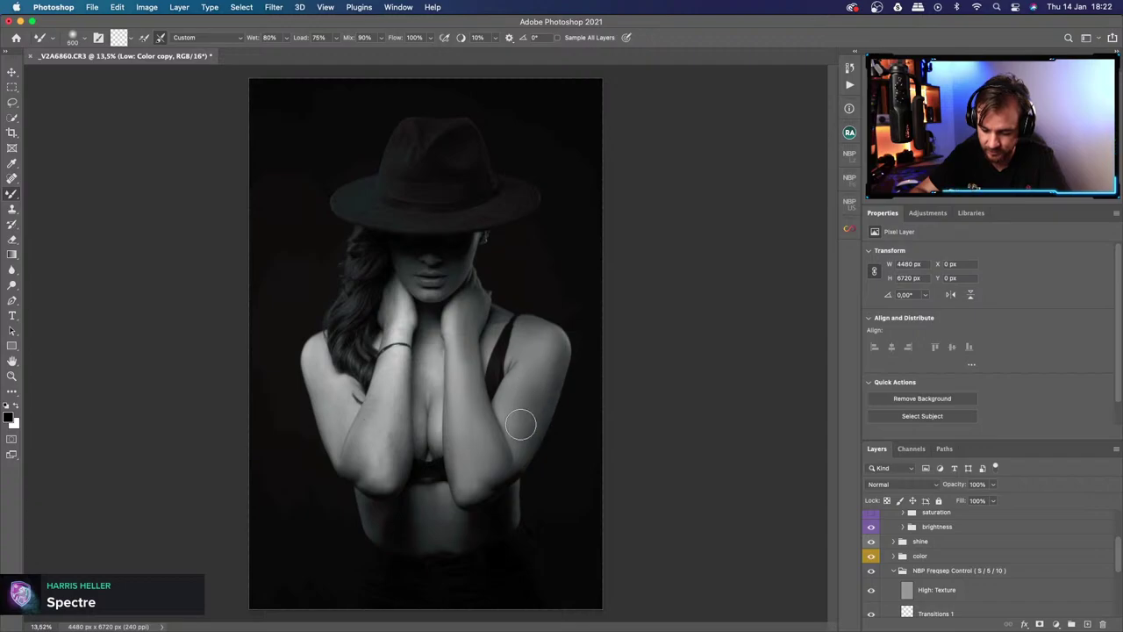
pyautogui.moveTo(520, 426)
pyautogui.mouseDown()
pyautogui.moveTo(520, 393)
pyautogui.moveTo(516, 431)
pyautogui.moveTo(512, 404)
pyautogui.moveTo(526, 375)
pyautogui.mouseUp()
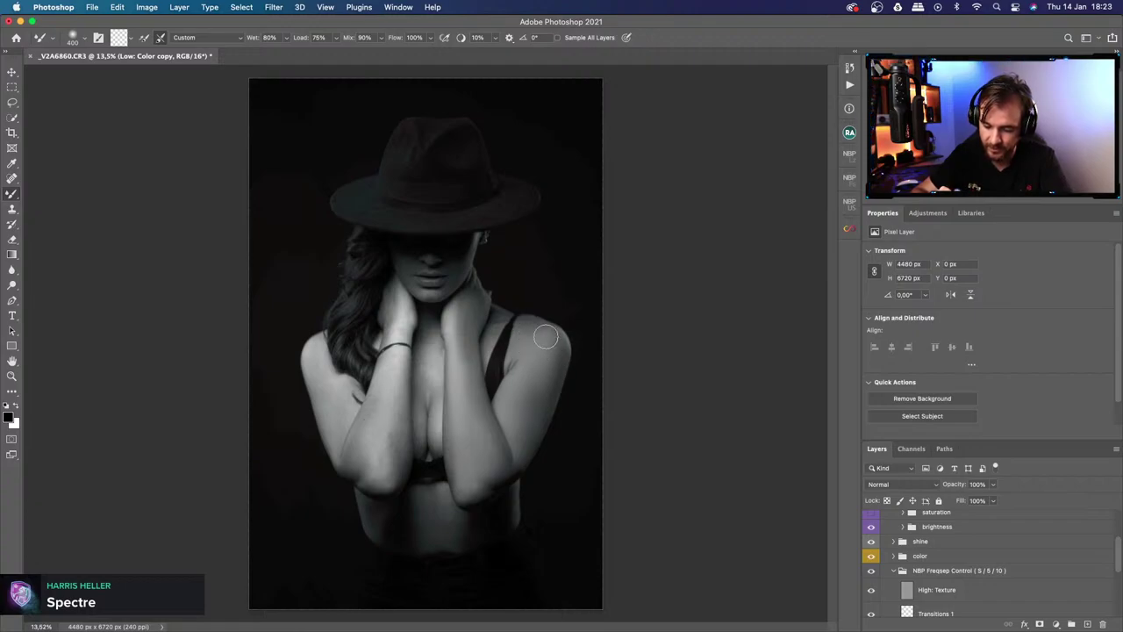
pyautogui.press('[')
pyautogui.press('[')
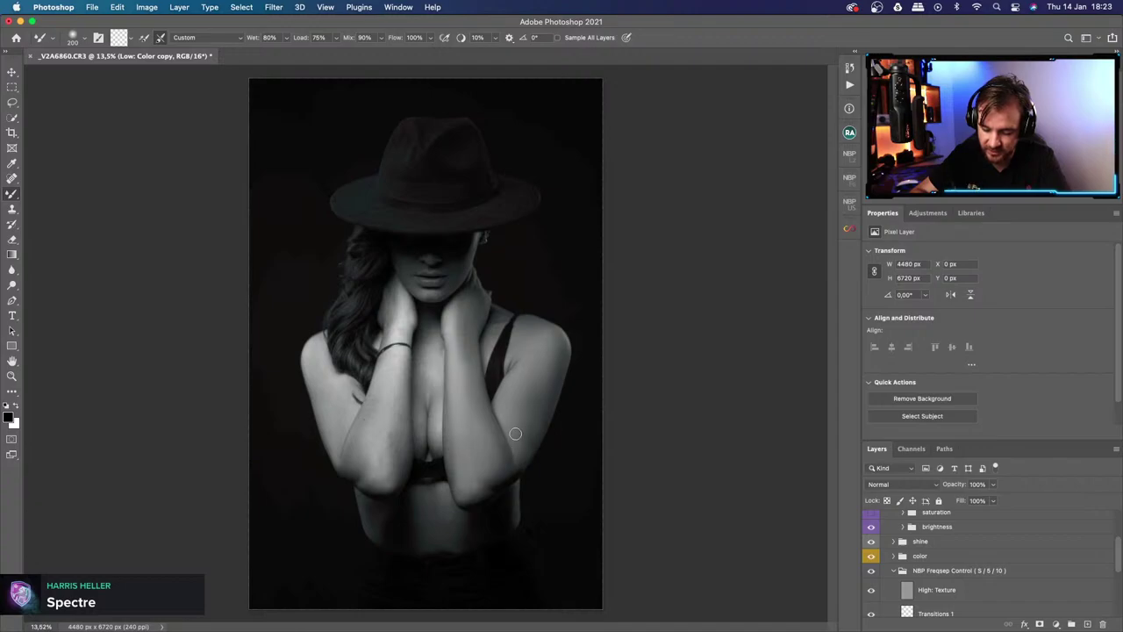
pyautogui.press(']')
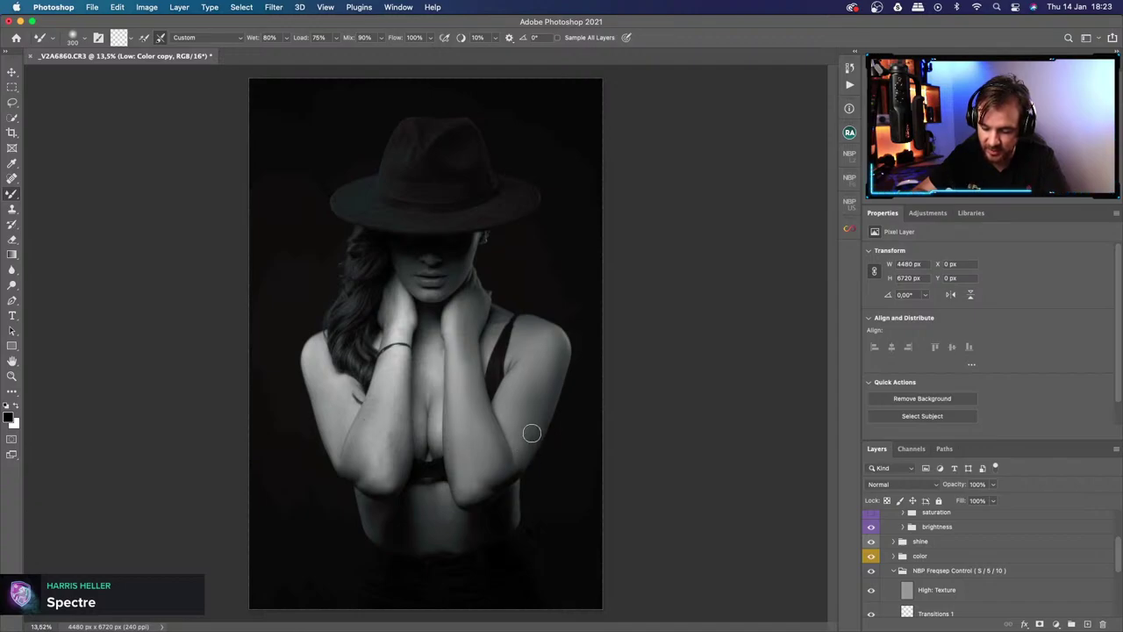
pyautogui.press(']')
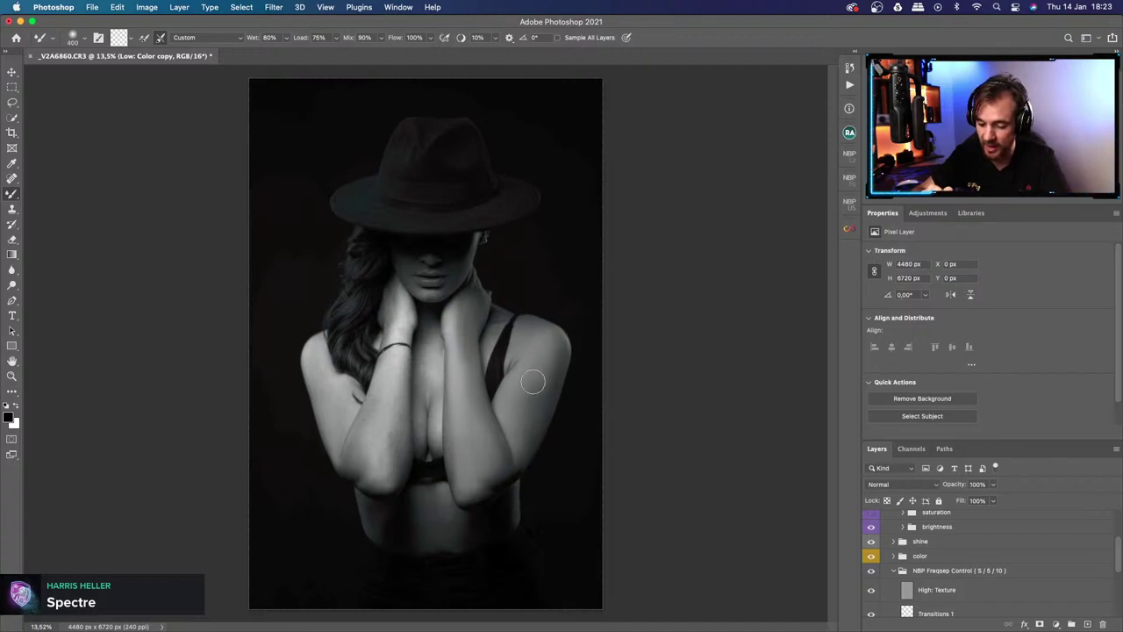
pyautogui.click(874, 571)
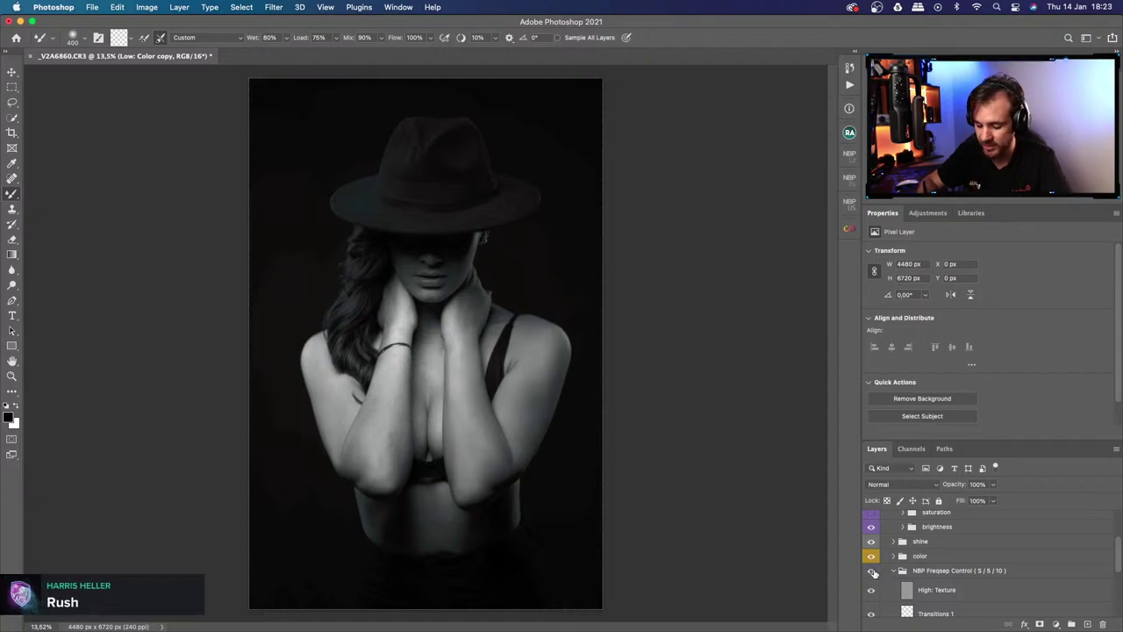
# Show the NBP Freqsep Control group again.
pyautogui.click(872, 572)
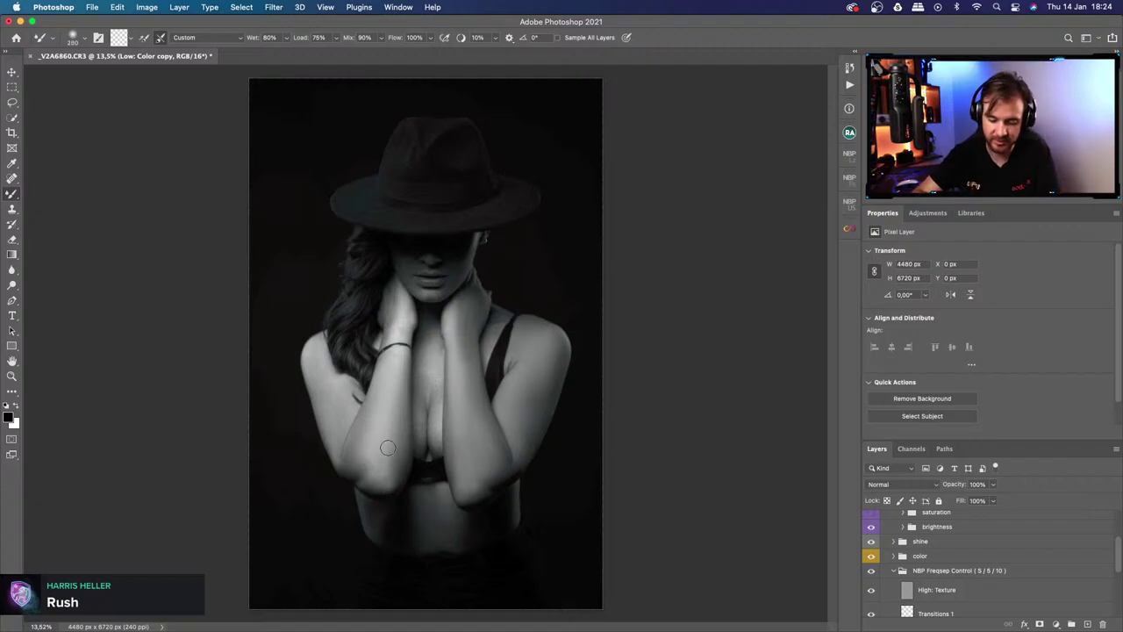
# Blend the skin down the left upper arm with the Mixer Brush, resizing it between 200 and 500.
pyautogui.press('[')
pyautogui.press('[')
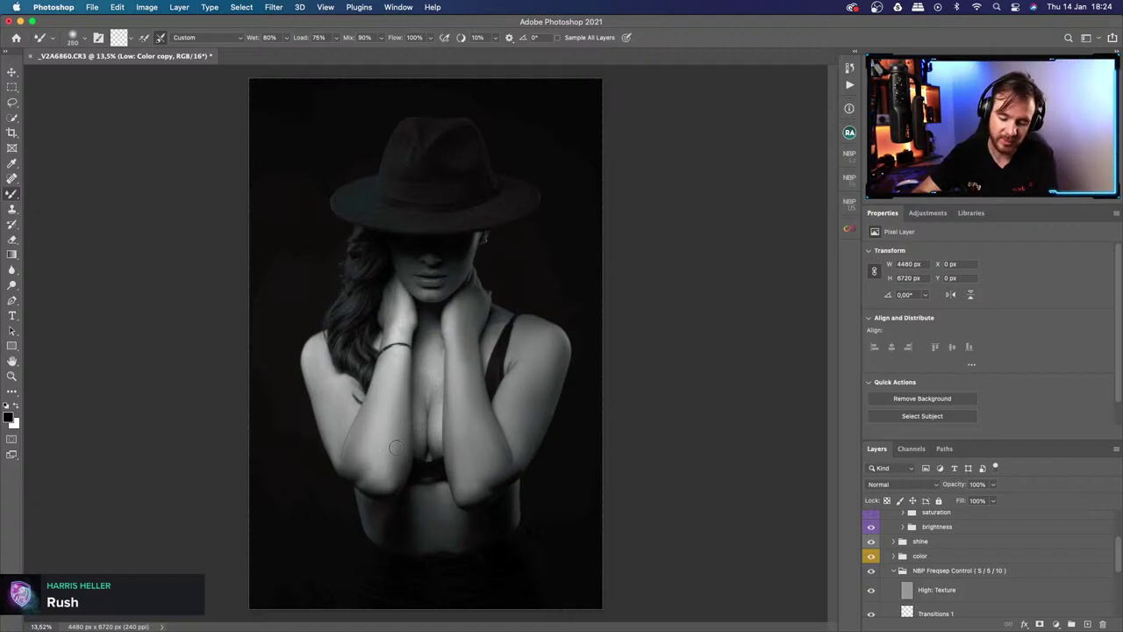
pyautogui.press(']')
pyautogui.press(']')
pyautogui.press(']')
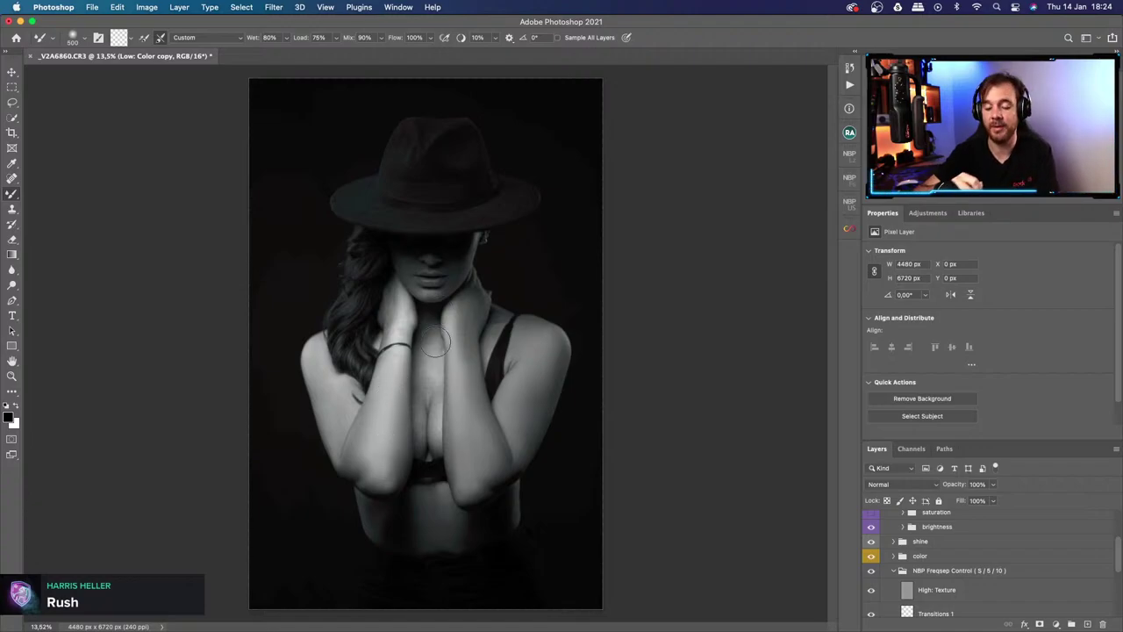
pyautogui.press('[')
pyautogui.press('[')
pyautogui.press('[')
pyautogui.press('[')
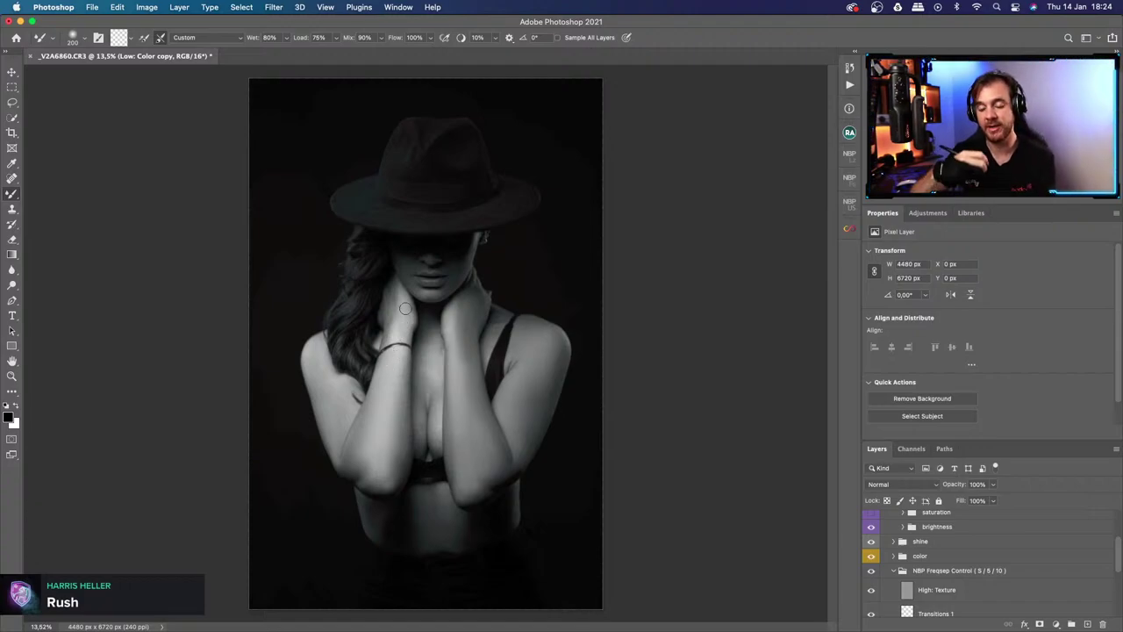
pyautogui.press(']')
pyautogui.press(']')
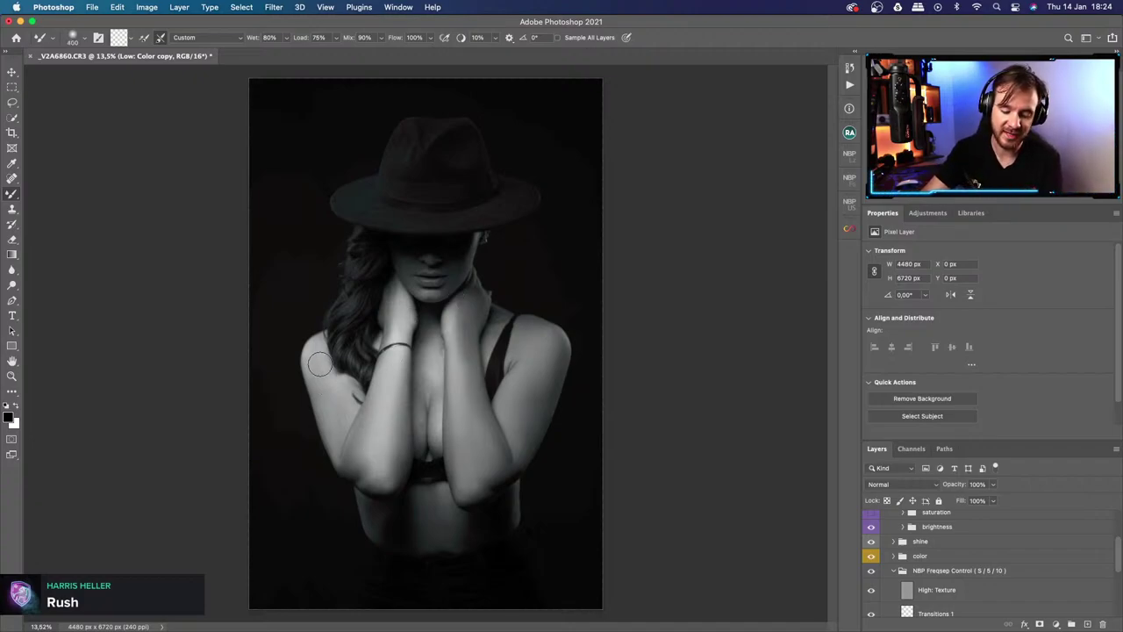
pyautogui.moveTo(316, 360); pyautogui.dragTo(332, 400)
pyautogui.press('[')
pyautogui.press('[')
pyautogui.press('[')
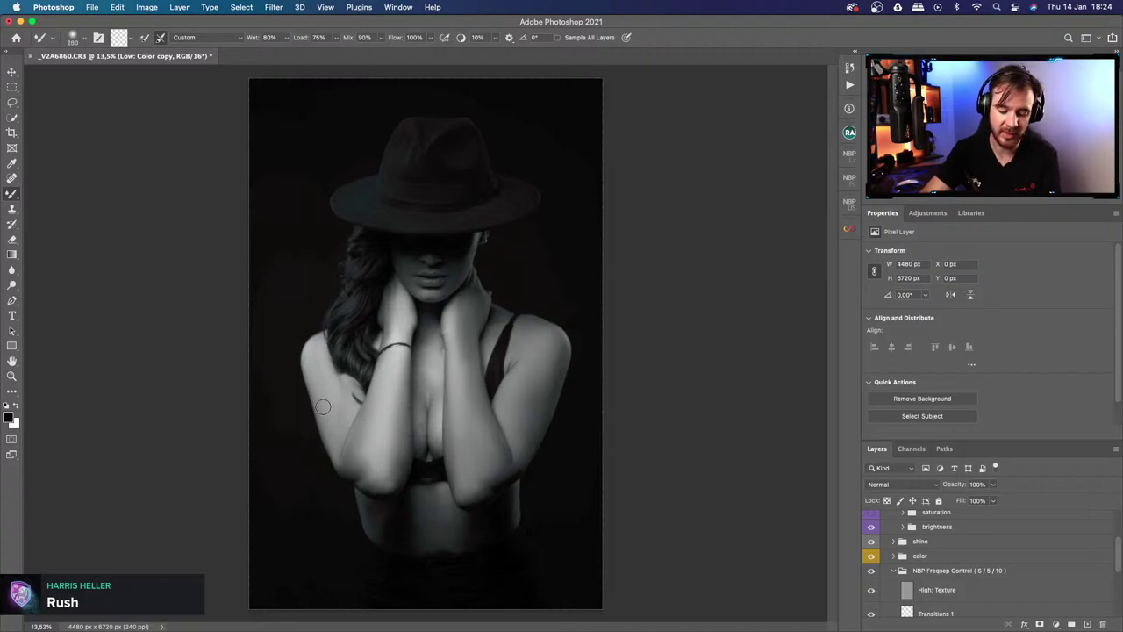
pyautogui.press(']')
pyautogui.press(']')
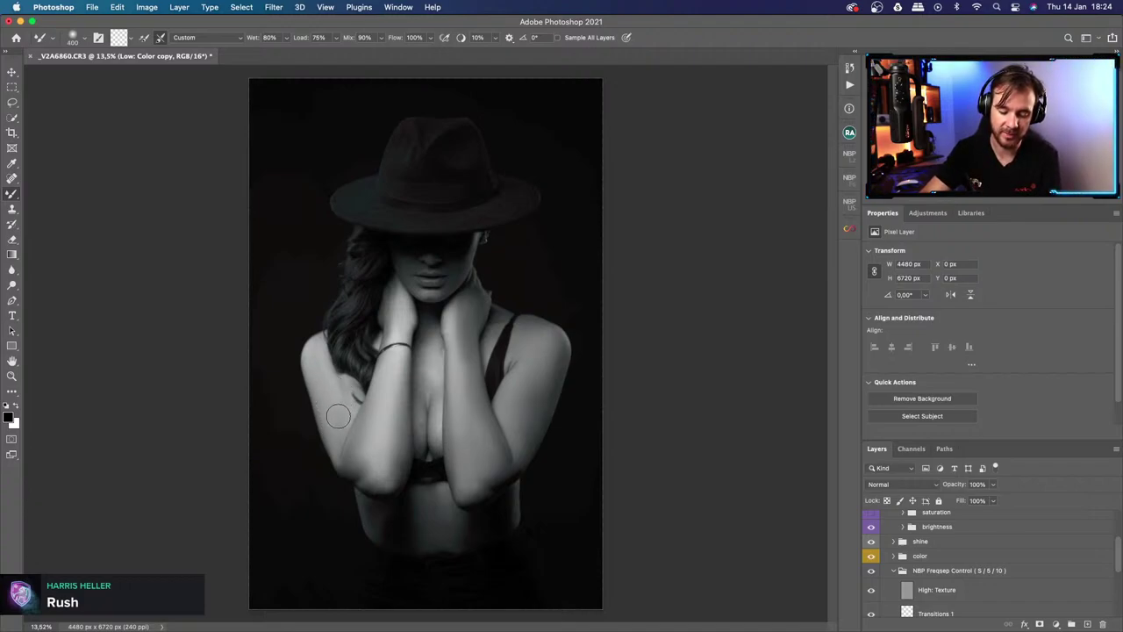
pyautogui.press('[')
pyautogui.press('[')
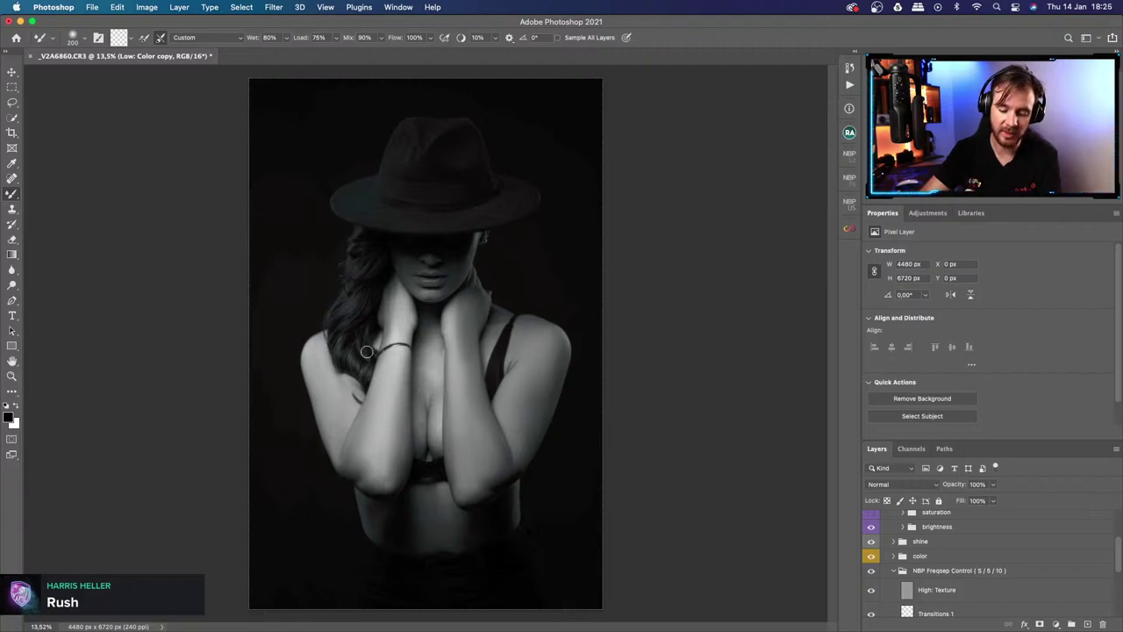
pyautogui.press(']')
pyautogui.press(']')
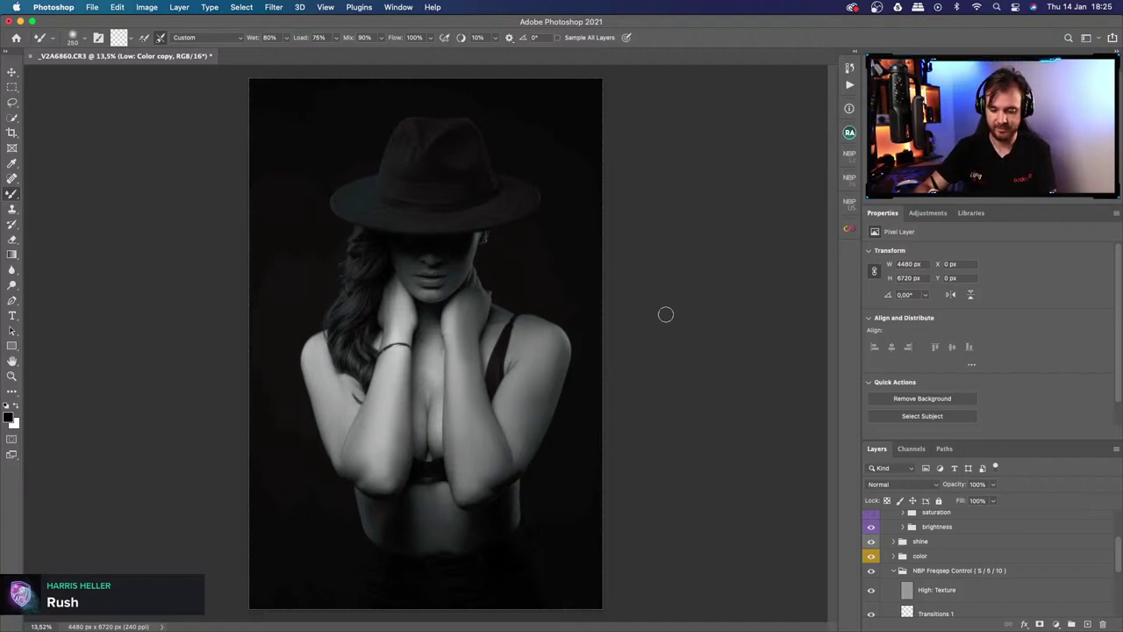
# Toggle the NBP Freqsep Control group off and on to compare, then resize the Mixer Brush to 300.
pyautogui.click(871, 574)
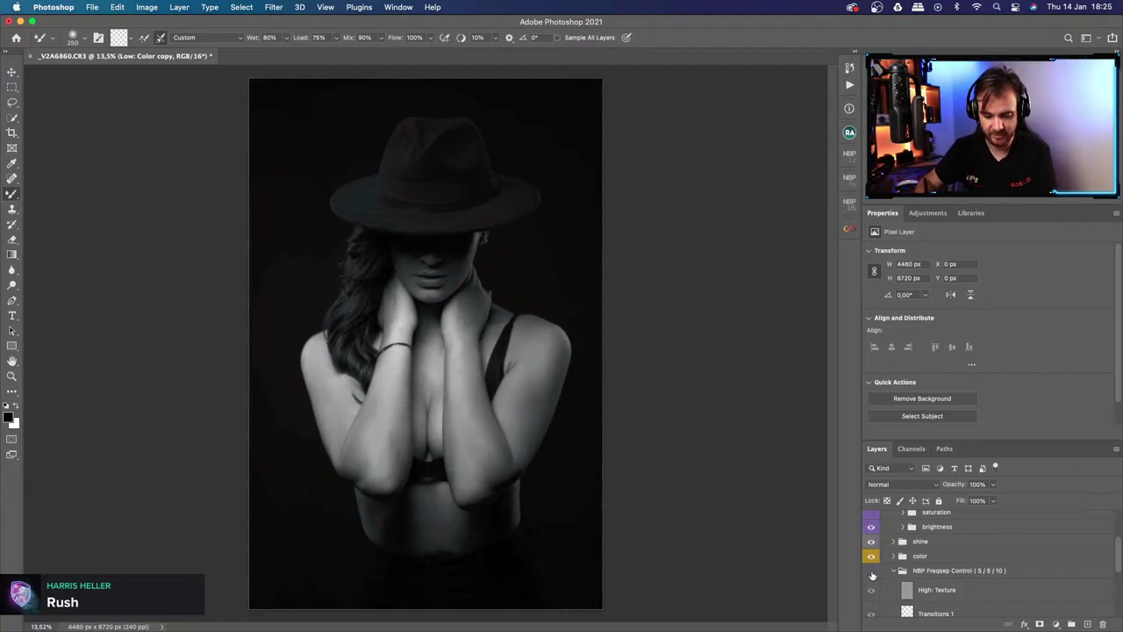
pyautogui.click(871, 574)
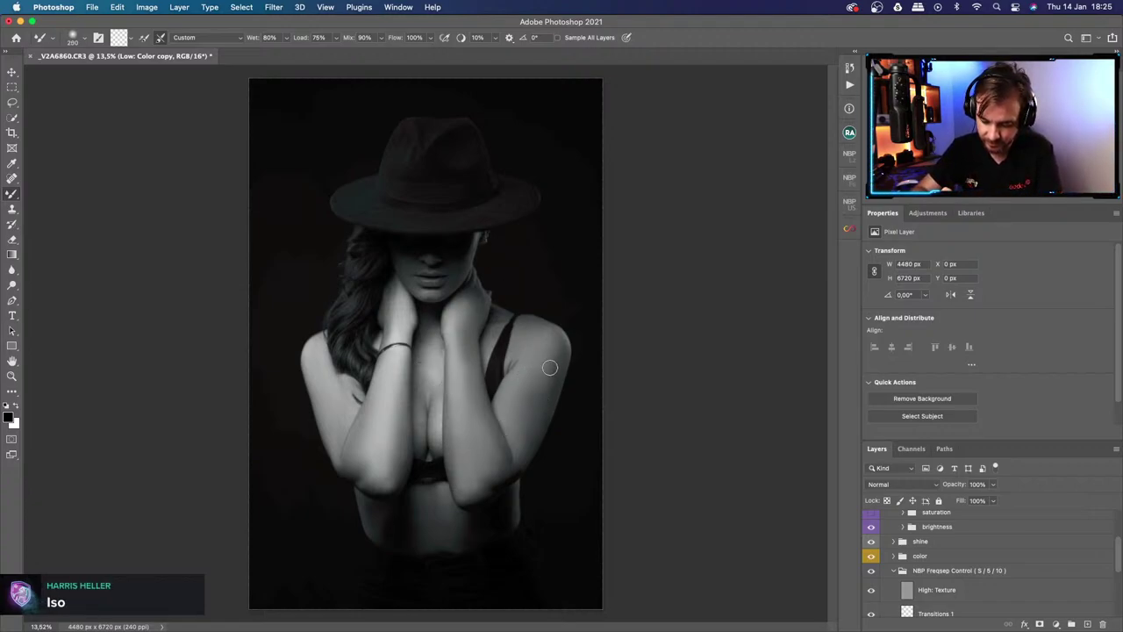
pyautogui.press(']')
pyautogui.press(']')
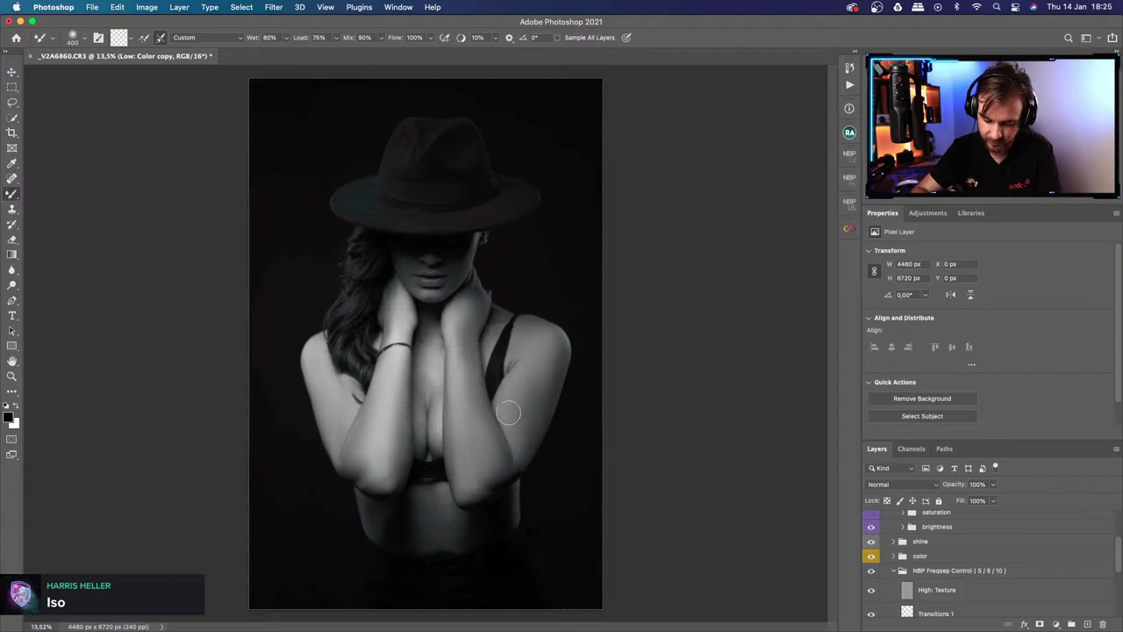
pyautogui.press('[')
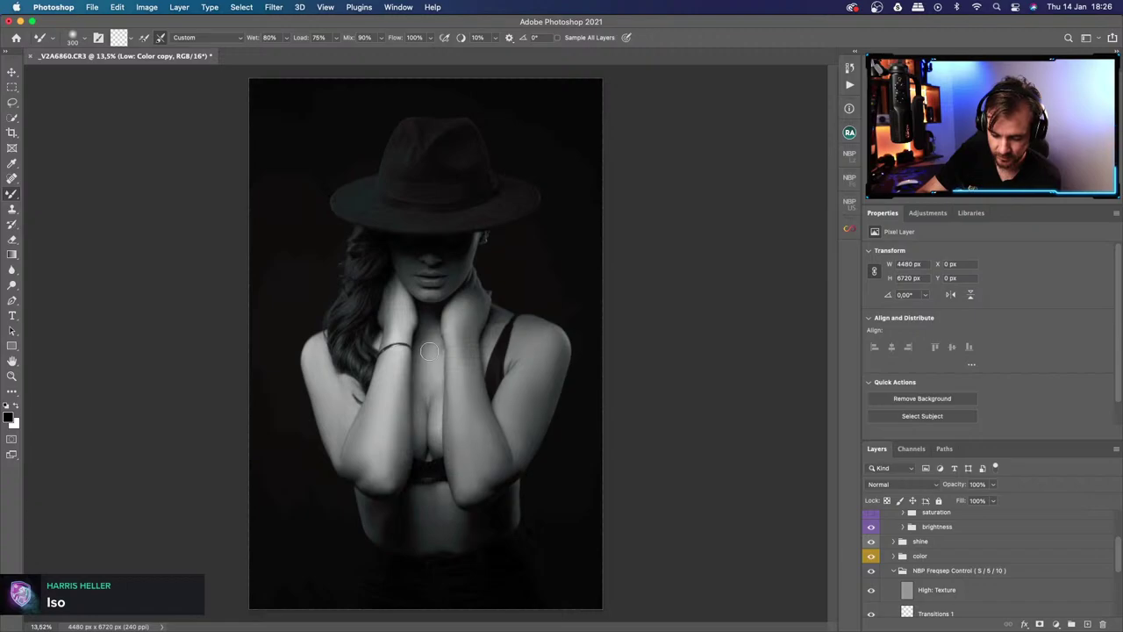
# Zoom into the chest and blend the skin between the forearms with the Mixer Brush, resizing as needed.
pyautogui.press('z')
pyautogui.moveTo(432, 343); pyautogui.dragTo(467, 351)
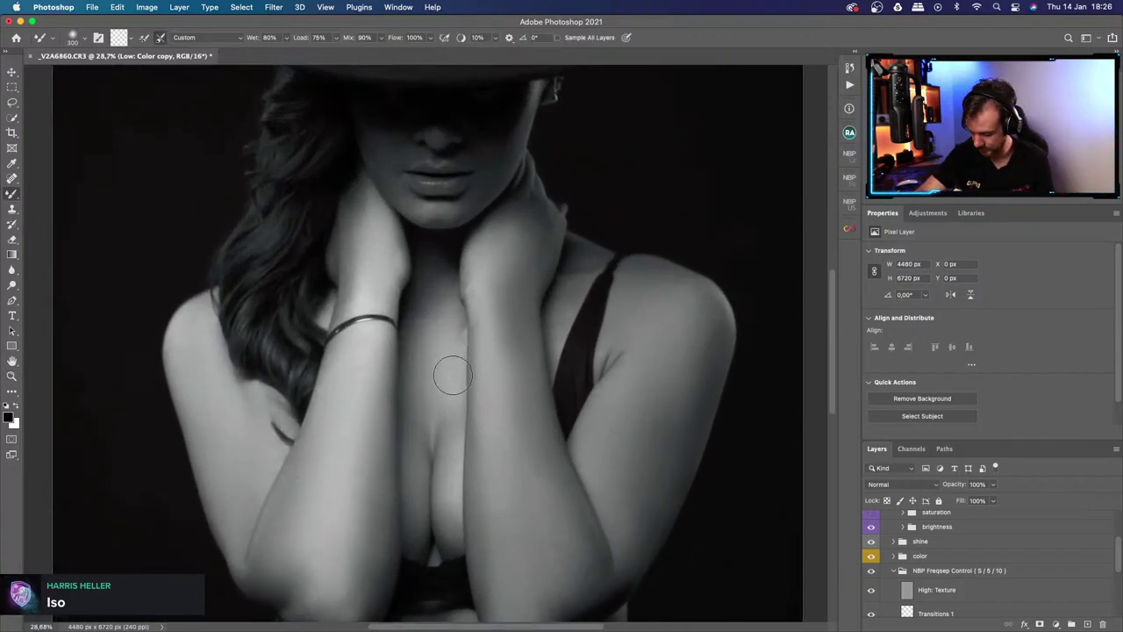
pyautogui.press('[')
pyautogui.press('[')
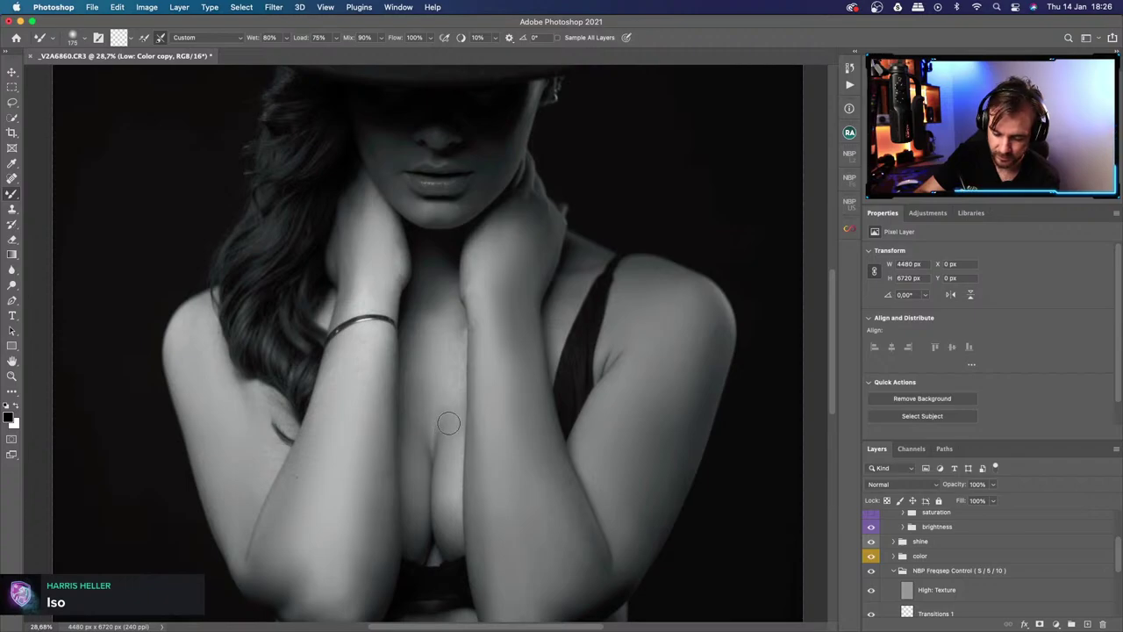
pyautogui.press('[')
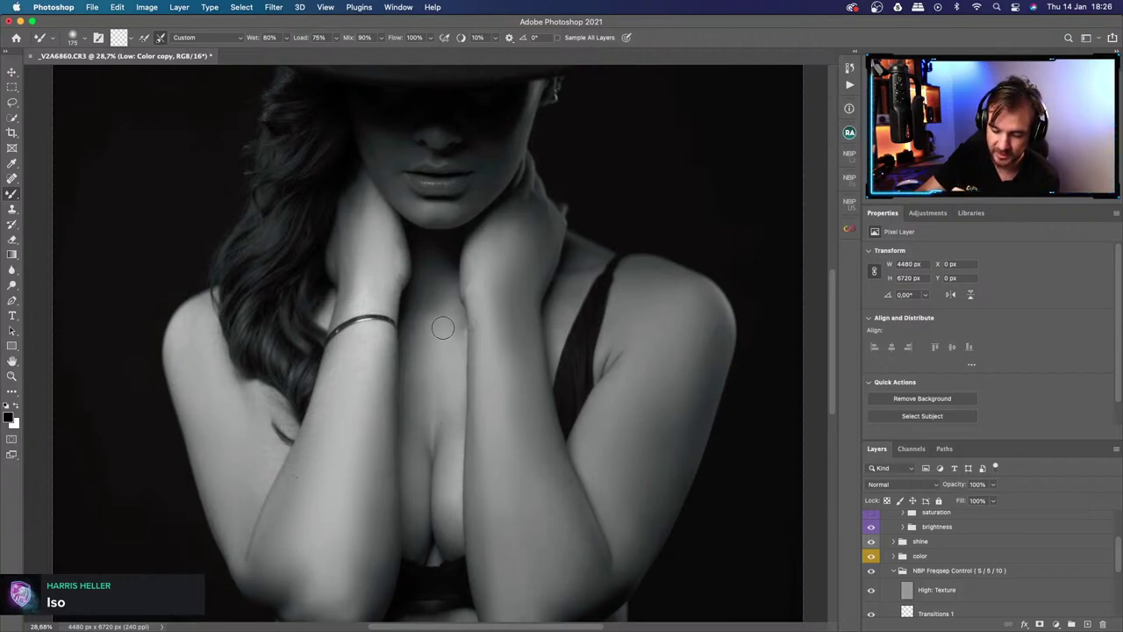
pyautogui.press(']')
pyautogui.press(']')
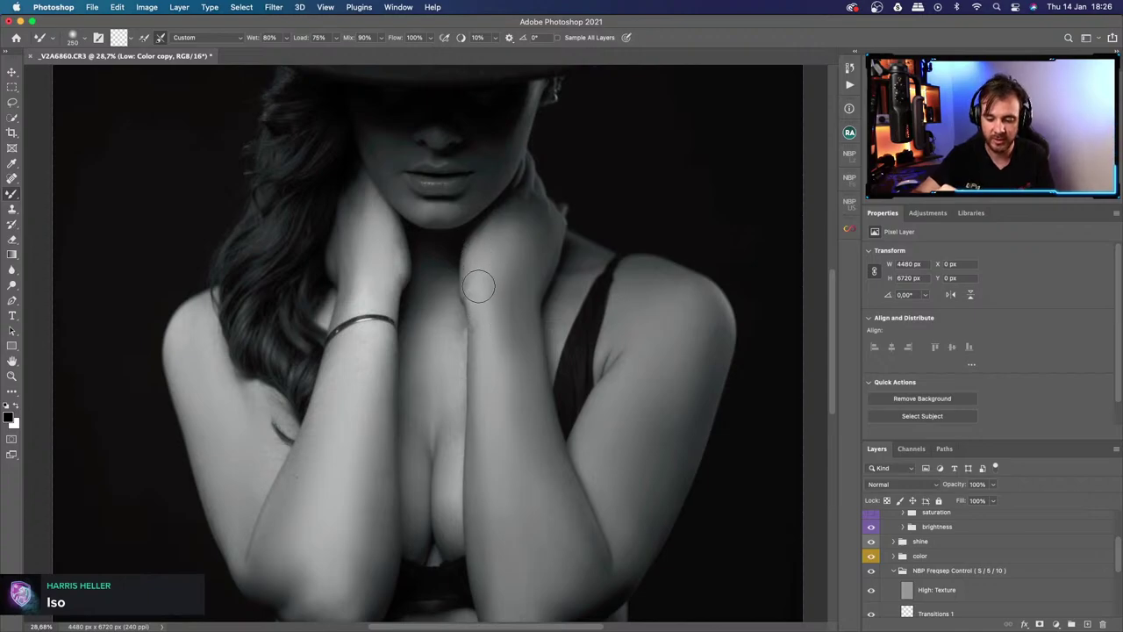
pyautogui.press('[')
pyautogui.press('[')
pyautogui.press('[')
pyautogui.press('[')
pyautogui.press('[')
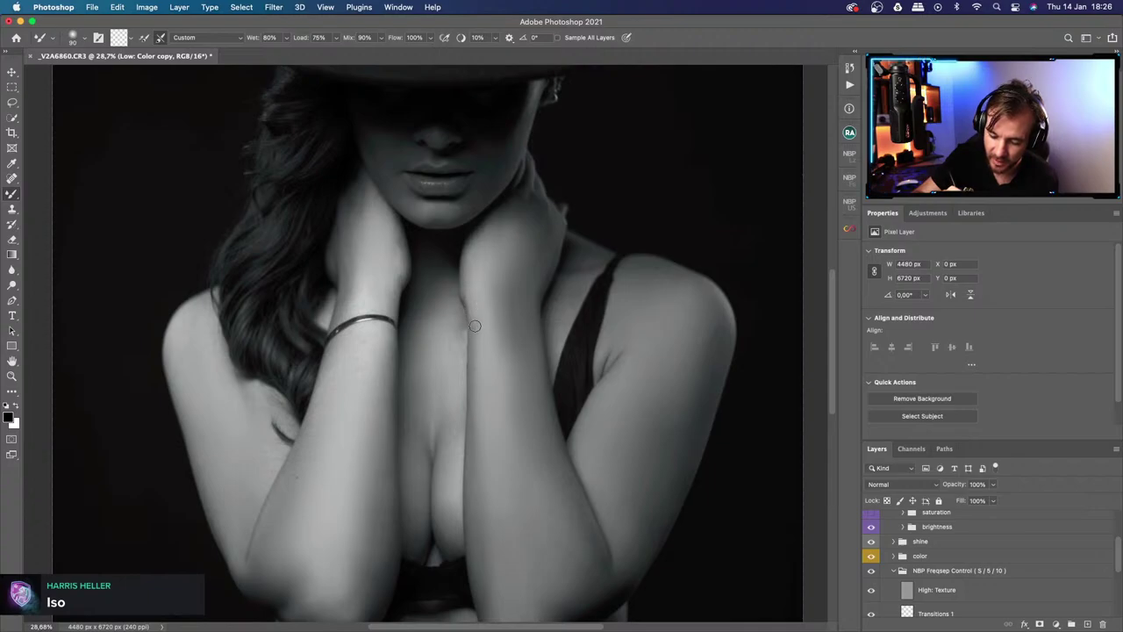
pyautogui.press('[')
pyautogui.press('[')
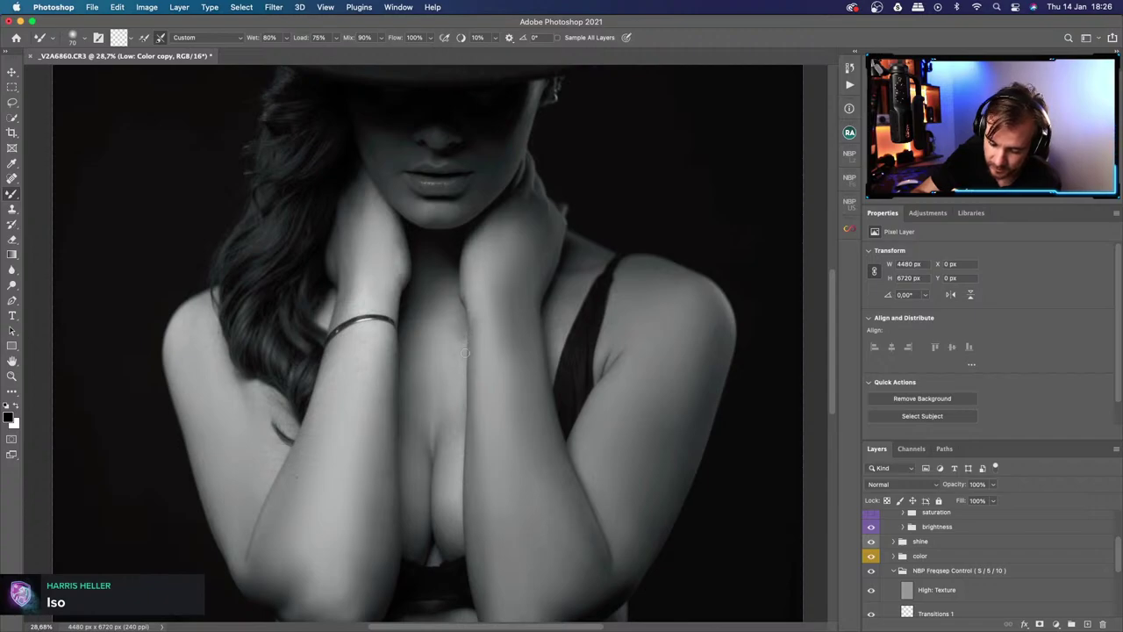
pyautogui.press(']')
pyautogui.press(']')
pyautogui.press(']')
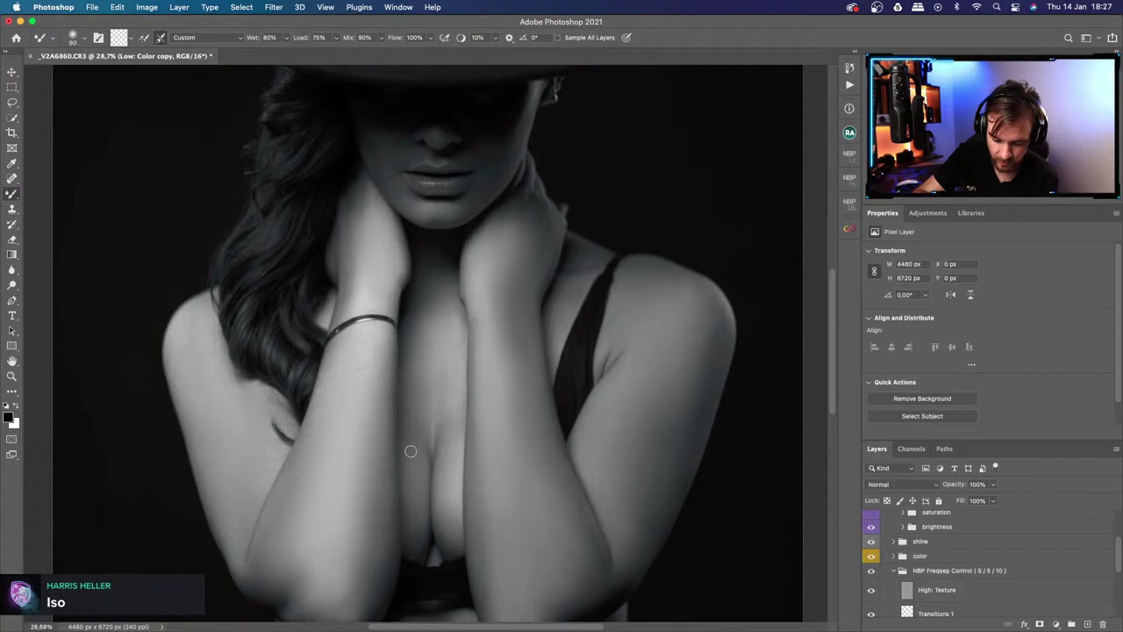
pyautogui.click(873, 574)
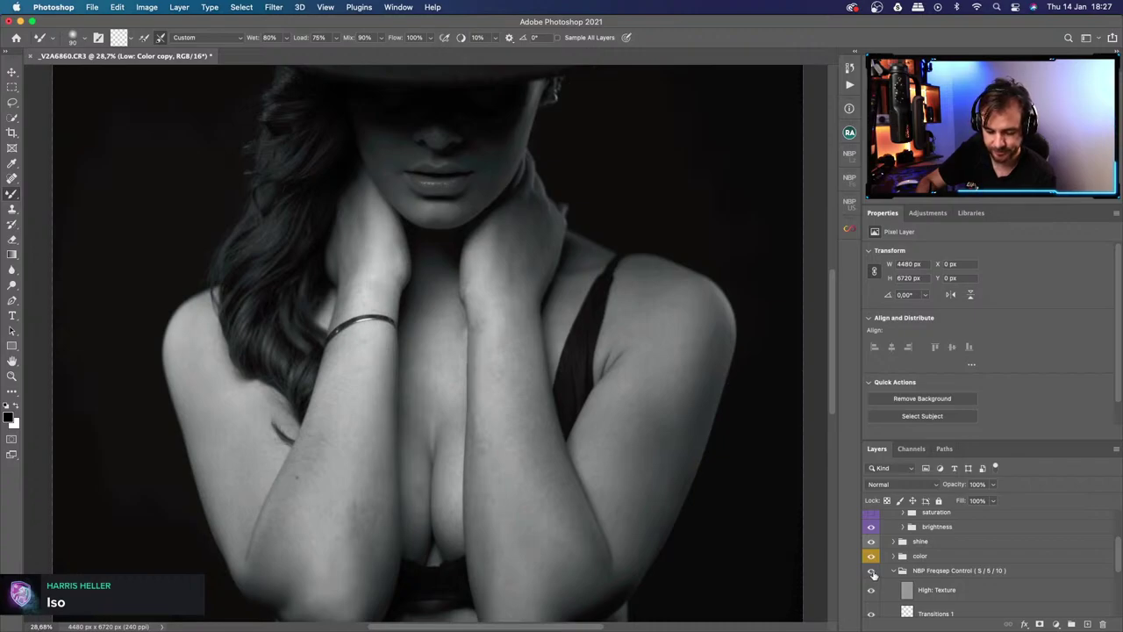
pyautogui.click(873, 574)
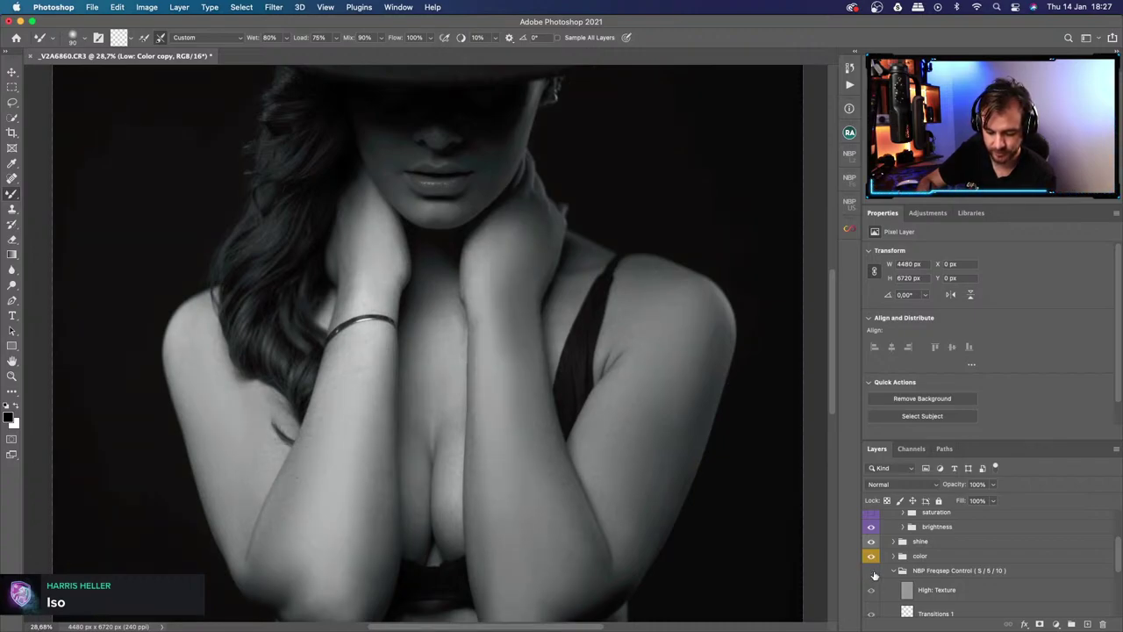
pyautogui.click(874, 575)
pyautogui.click(875, 574)
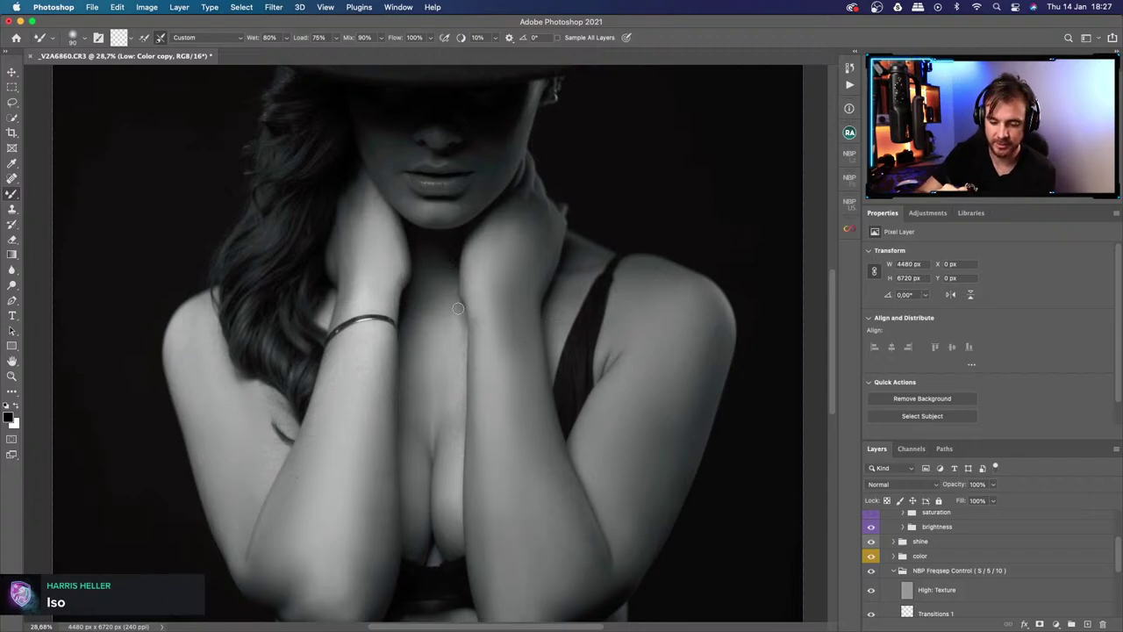
pyautogui.press(']')
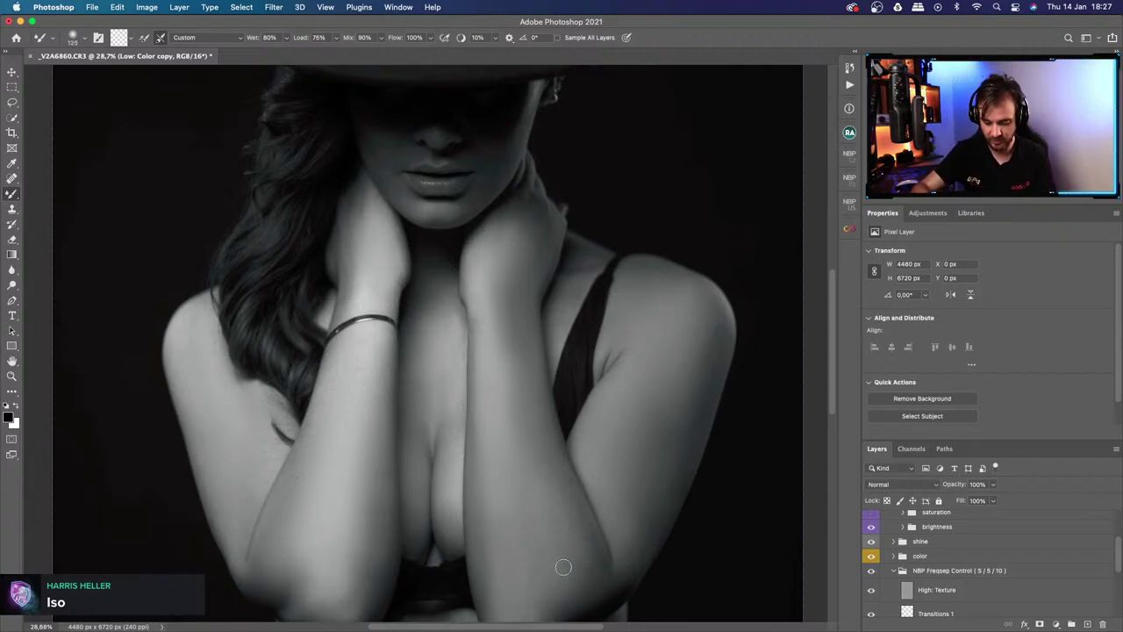
# Pan down and blend the belly skin with the Mixer Brush at 200, then zoom out to the full portrait.
pyautogui.moveTo(577, 564)
pyautogui.mouseDown()
pyautogui.moveTo(585, 377)
pyautogui.moveTo(563, 380)
pyautogui.mouseUp()
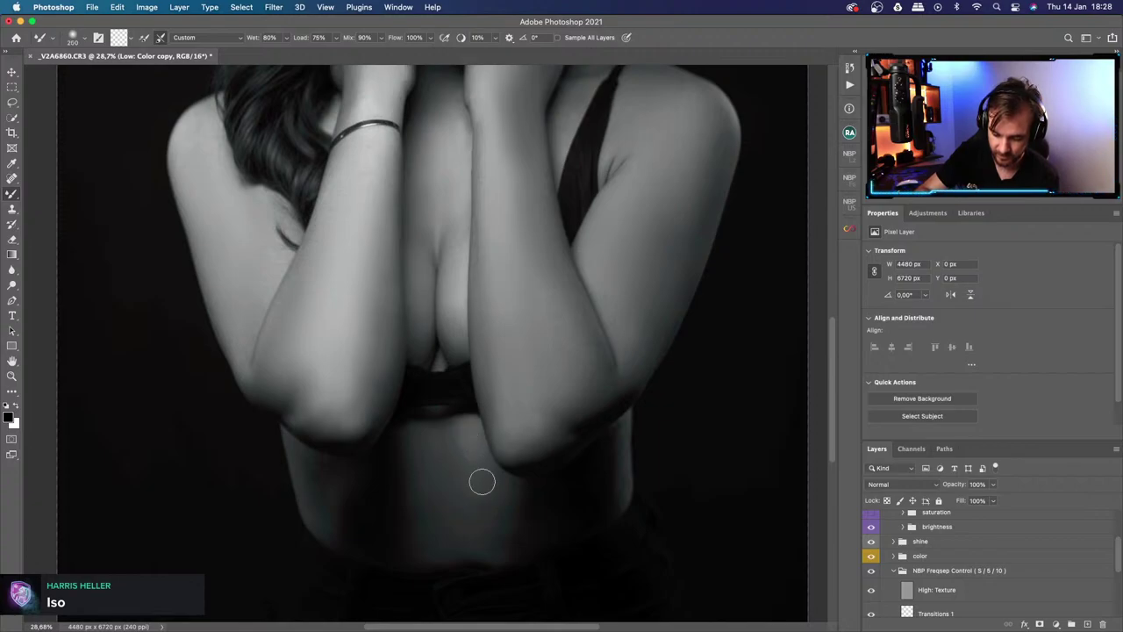
pyautogui.press(']')
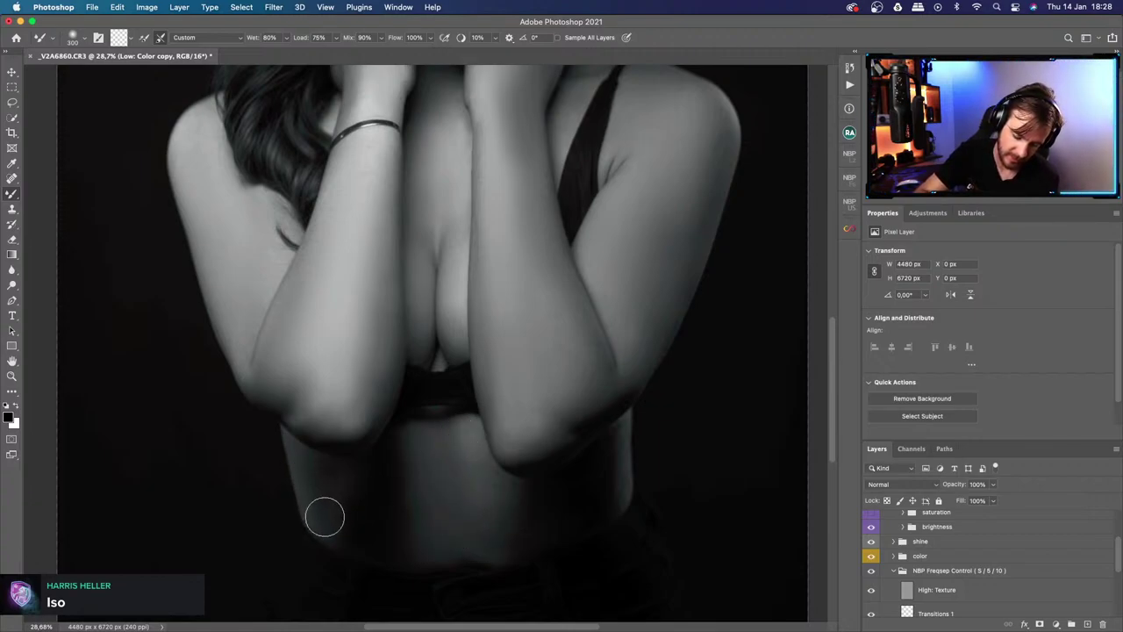
pyautogui.press('[')
pyautogui.press('[')
pyautogui.press('[')
pyautogui.press('[')
pyautogui.press('[')
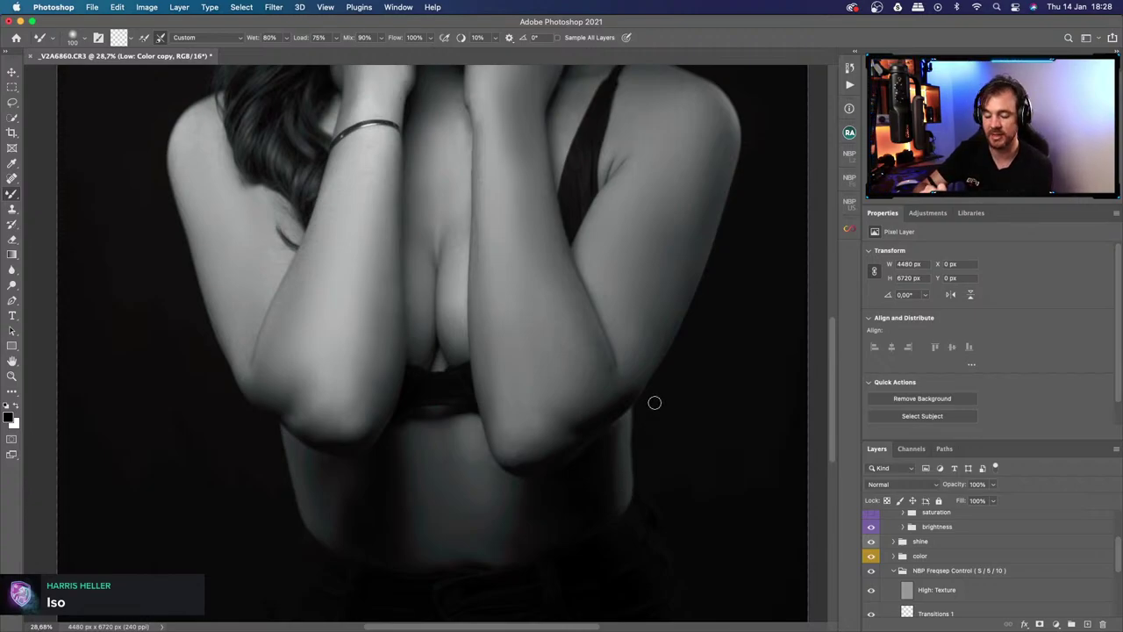
pyautogui.press(']')
pyautogui.press(']')
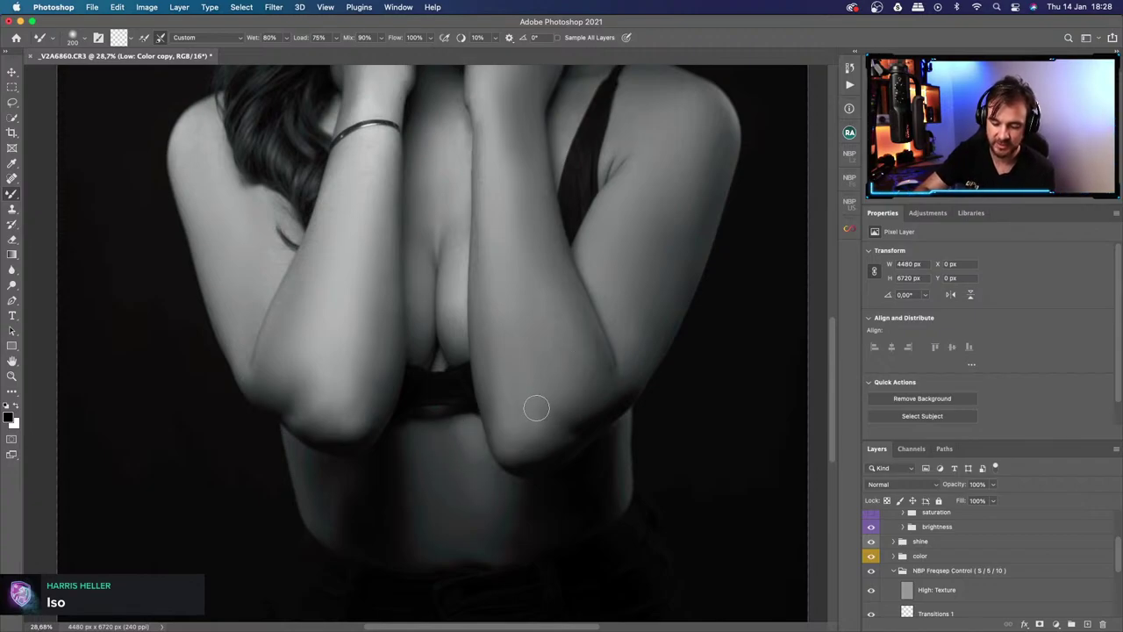
pyautogui.press('z')
pyautogui.keyDown('alt'); pyautogui.click(519, 494); pyautogui.keyUp('alt')
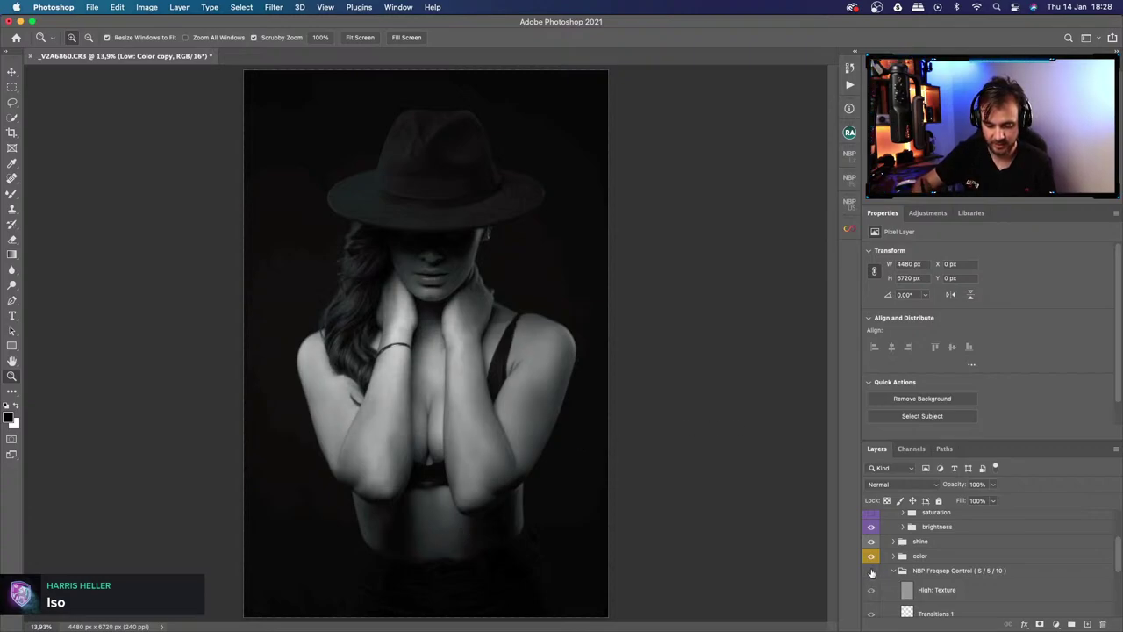
# Compare the chest without the retouch, blend it with a smaller Mixer Brush, and recheck before and after.
pyautogui.click(871, 572)
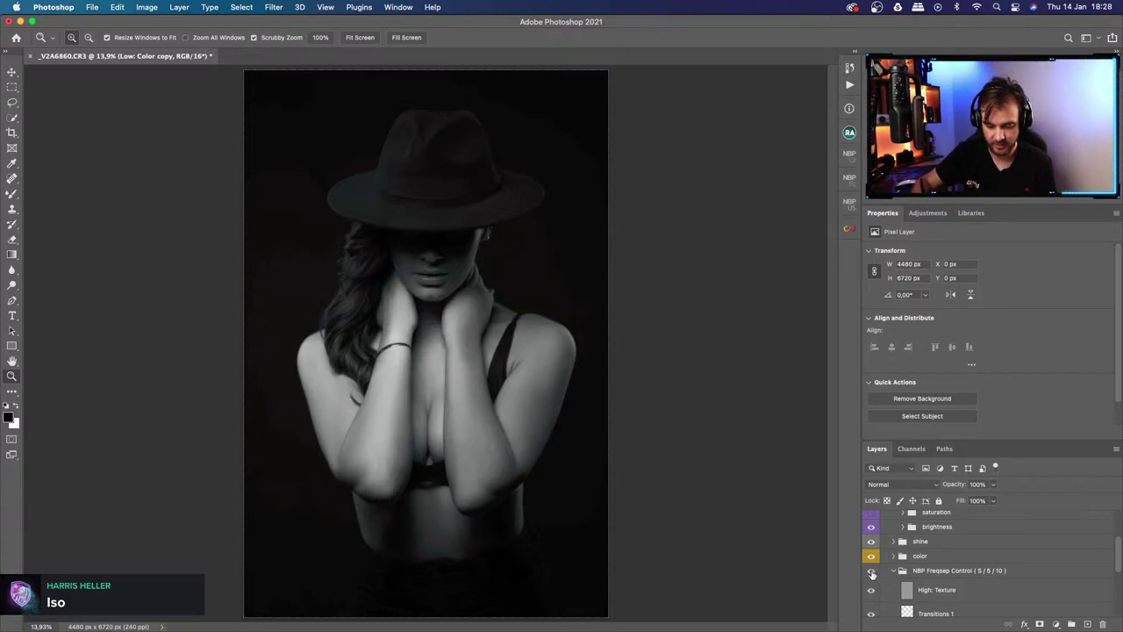
pyautogui.press('b')
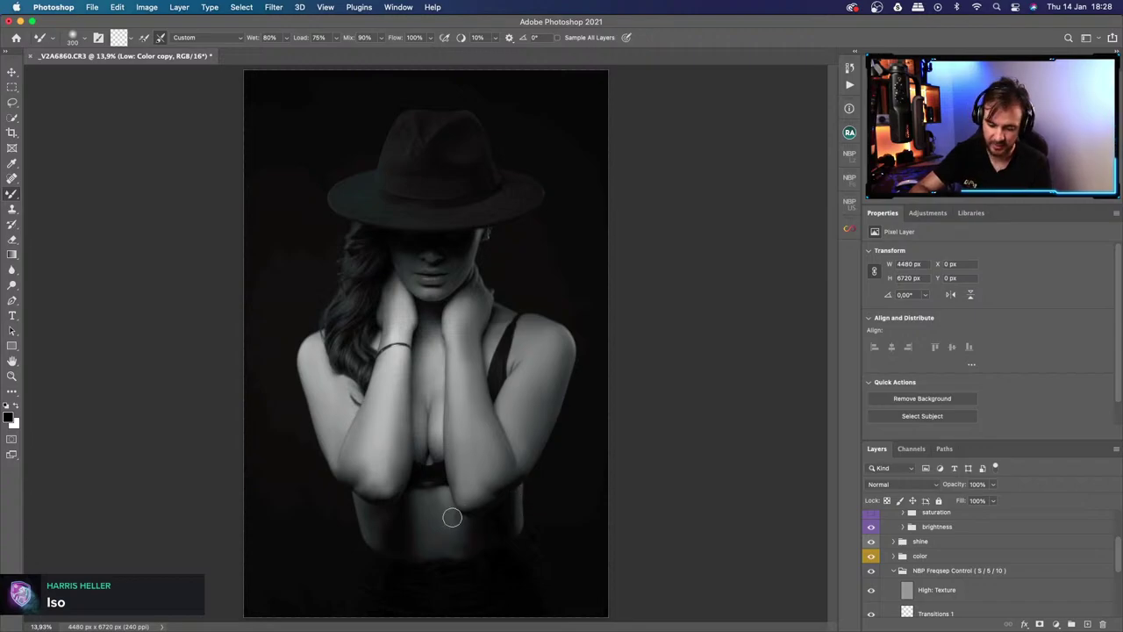
pyautogui.press('[')
pyautogui.press('[')
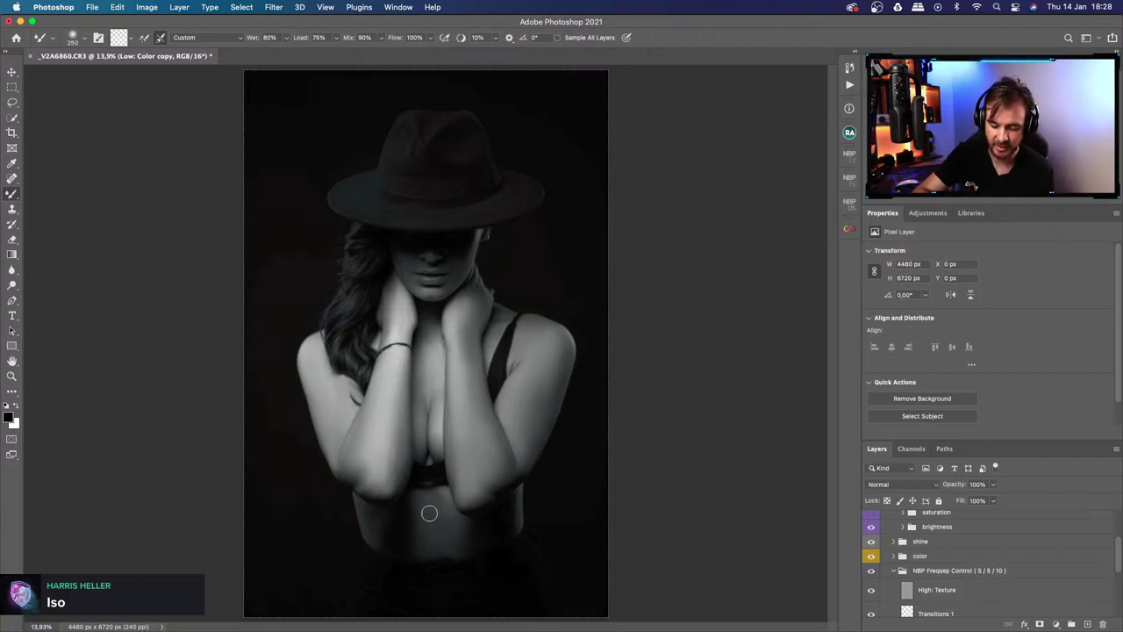
pyautogui.press('[')
pyautogui.press('[')
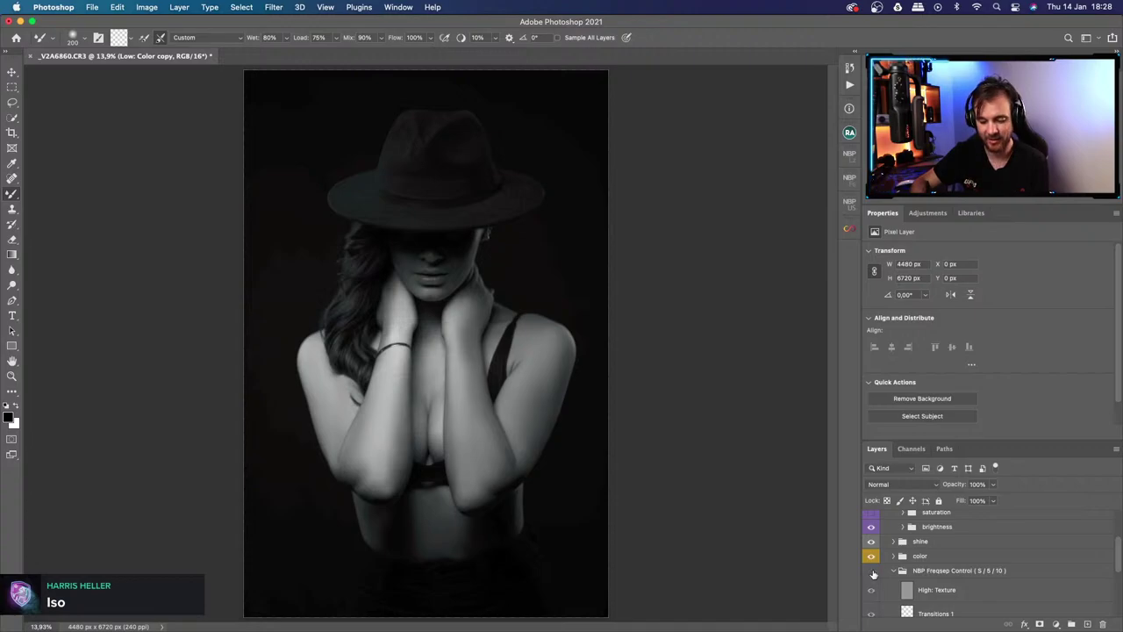
pyautogui.click(873, 571)
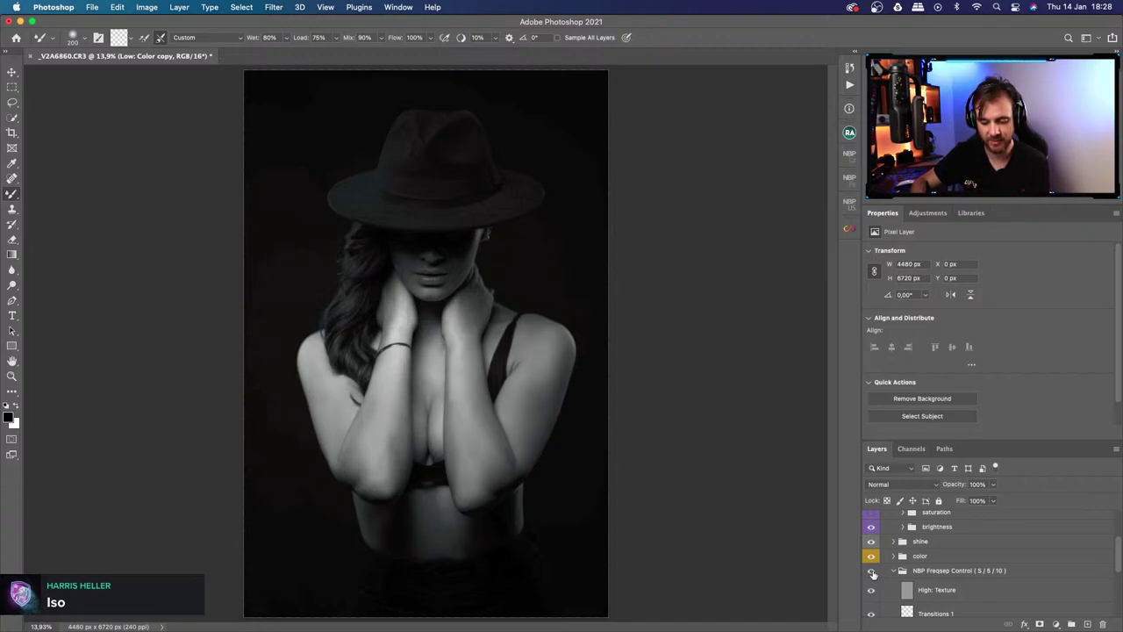
pyautogui.click(873, 572)
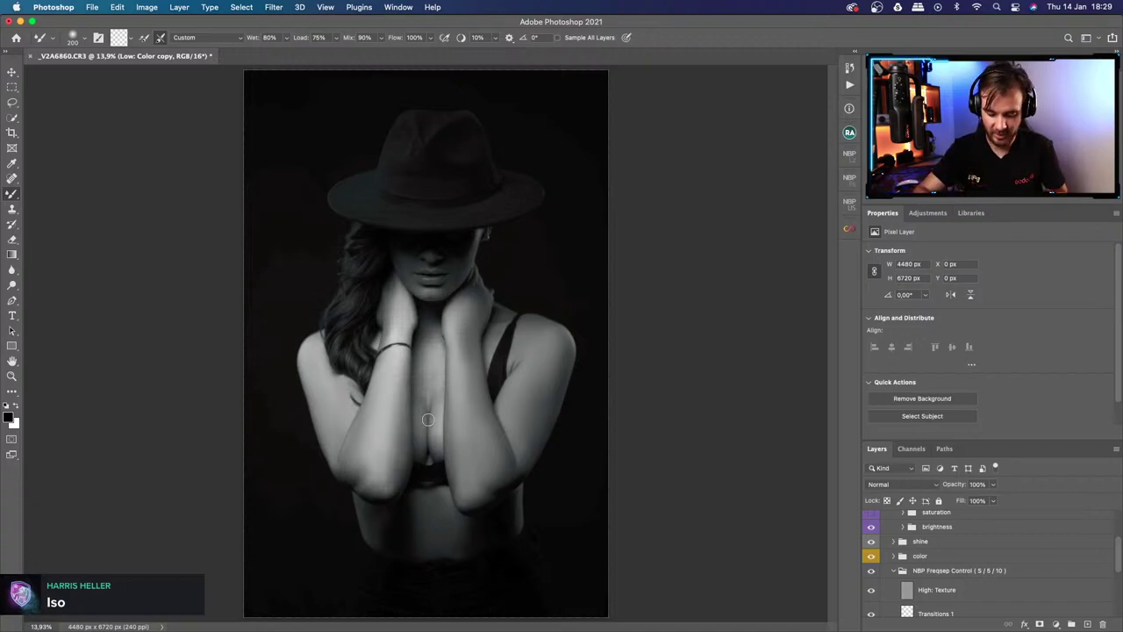
# Zoom into the face and blend the chin, cheeks and lips with the Mixer Brush, ending at size 60.
pyautogui.press('z')
pyautogui.moveTo(427, 261)
pyautogui.mouseDown()
pyautogui.moveTo(424, 247)
pyautogui.moveTo(467, 244)
pyautogui.mouseUp()
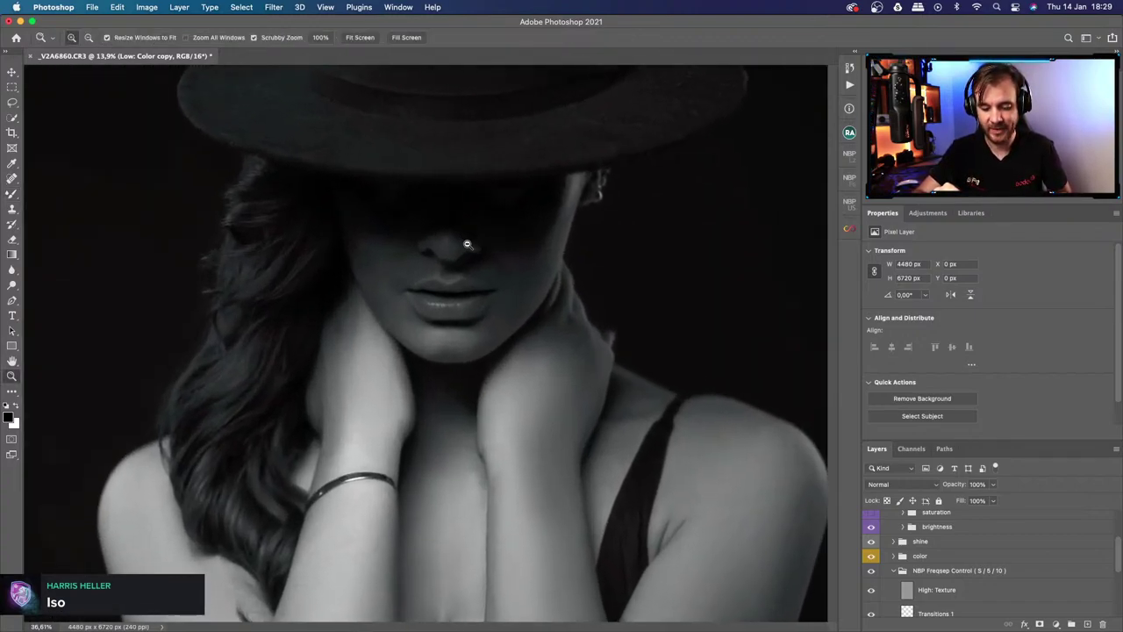
pyautogui.press('b')
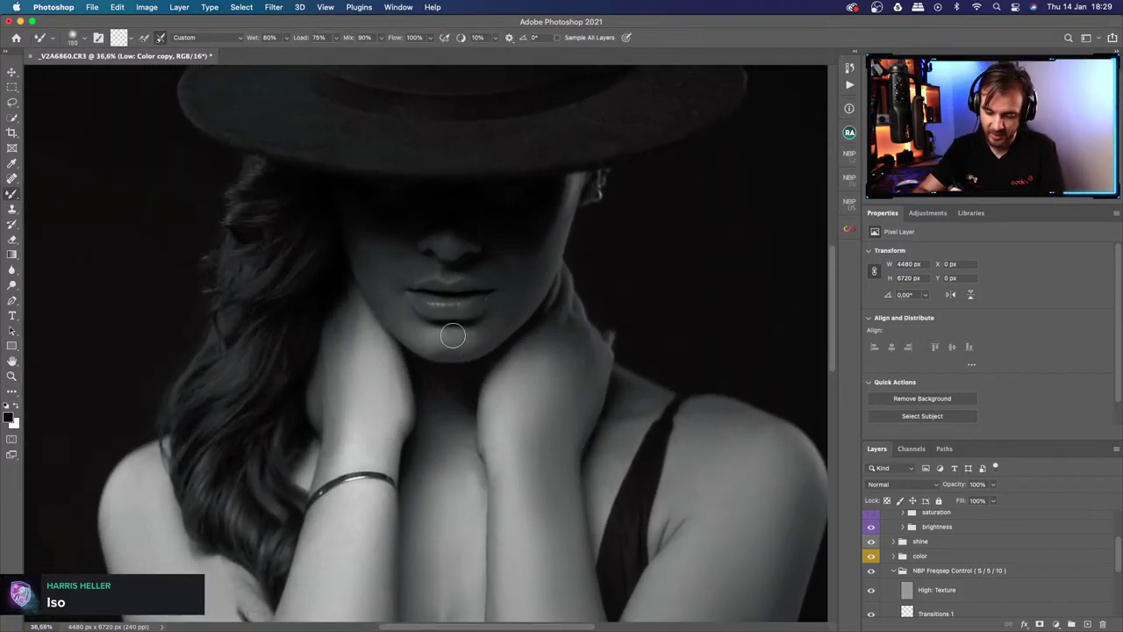
pyautogui.press('[')
pyautogui.press('[')
pyautogui.press('[')
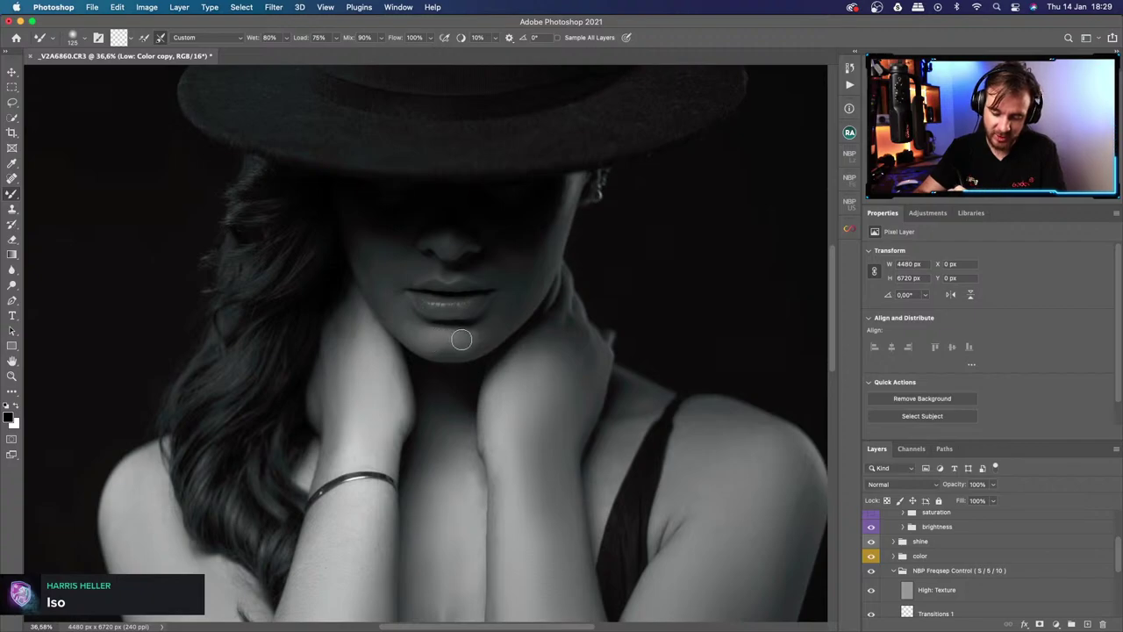
pyautogui.press(']')
pyautogui.press(']')
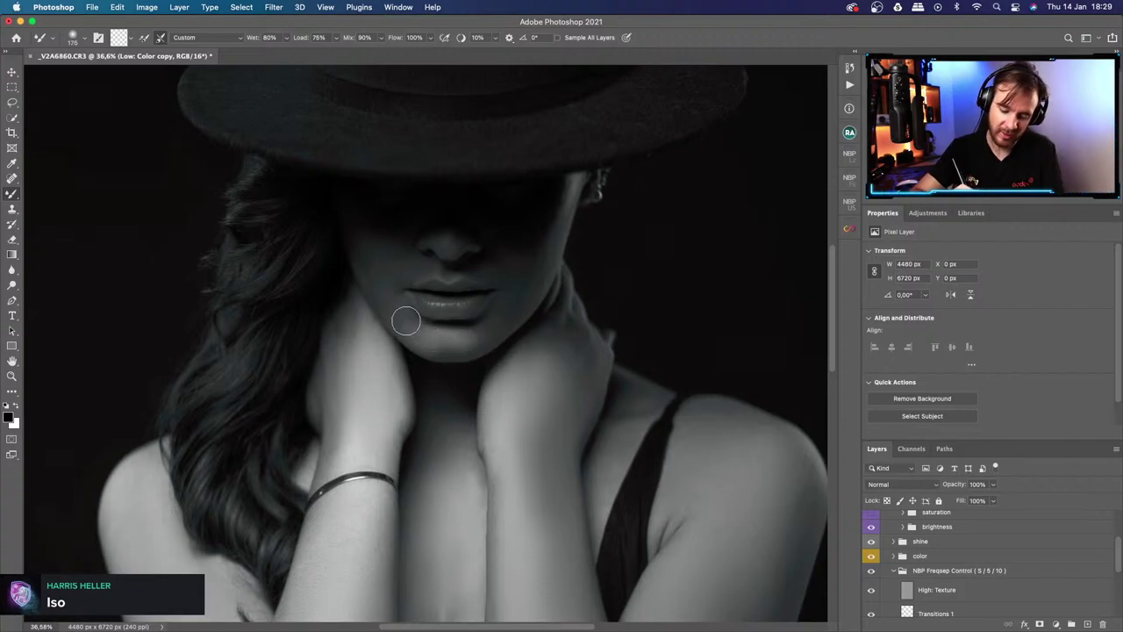
pyautogui.press('[')
pyautogui.press('[')
pyautogui.press('[')
pyautogui.press('[')
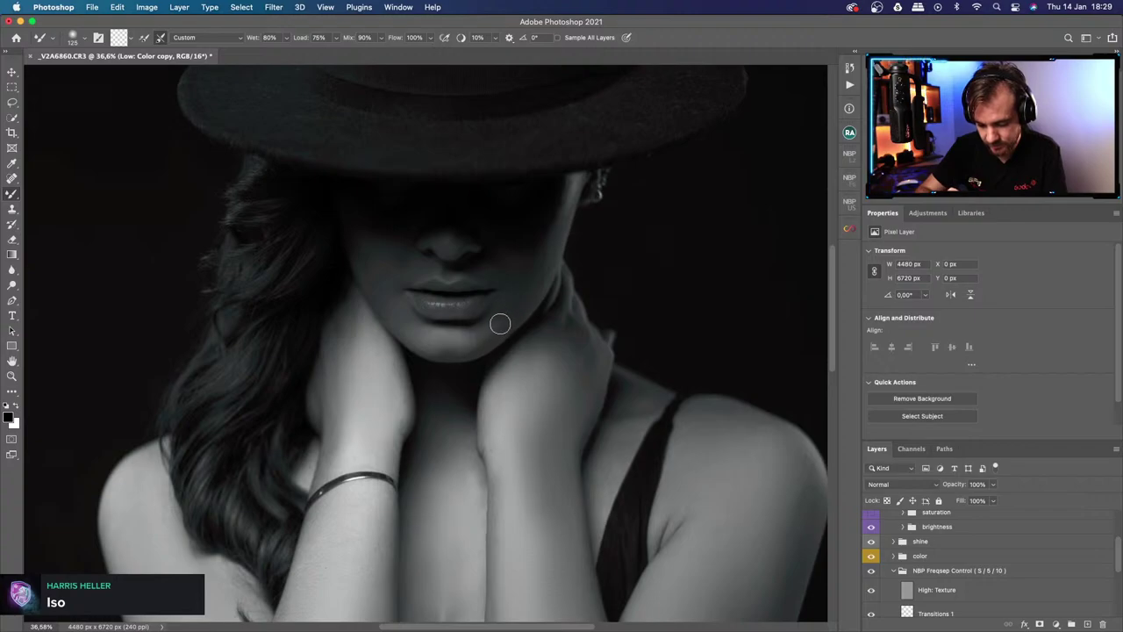
pyautogui.press(']')
pyautogui.press(']')
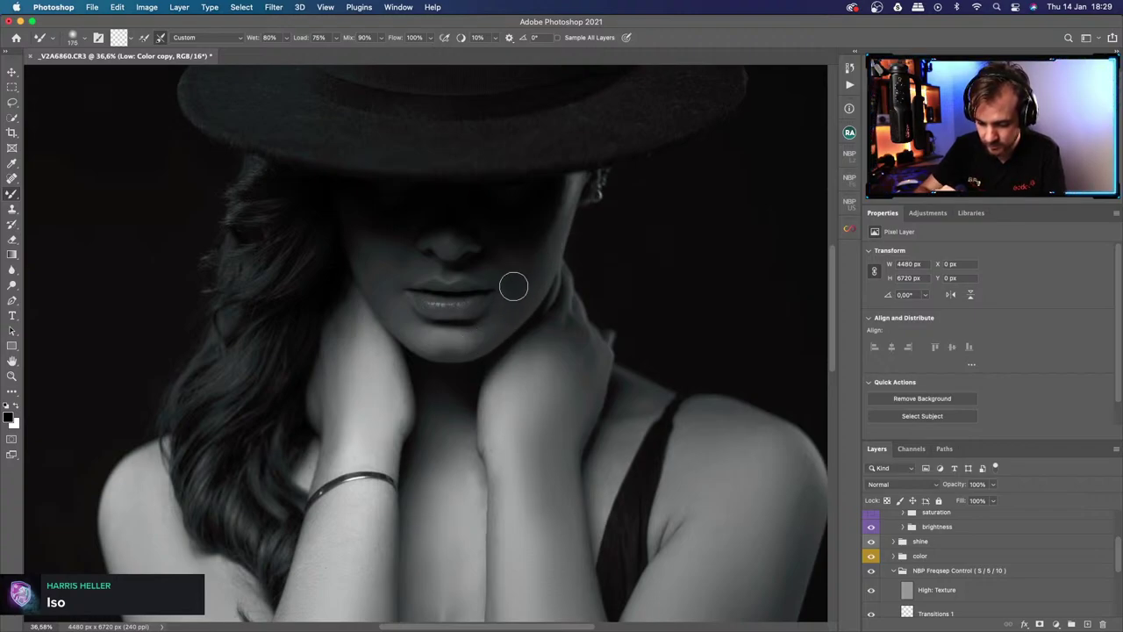
pyautogui.press('[')
pyautogui.press('[')
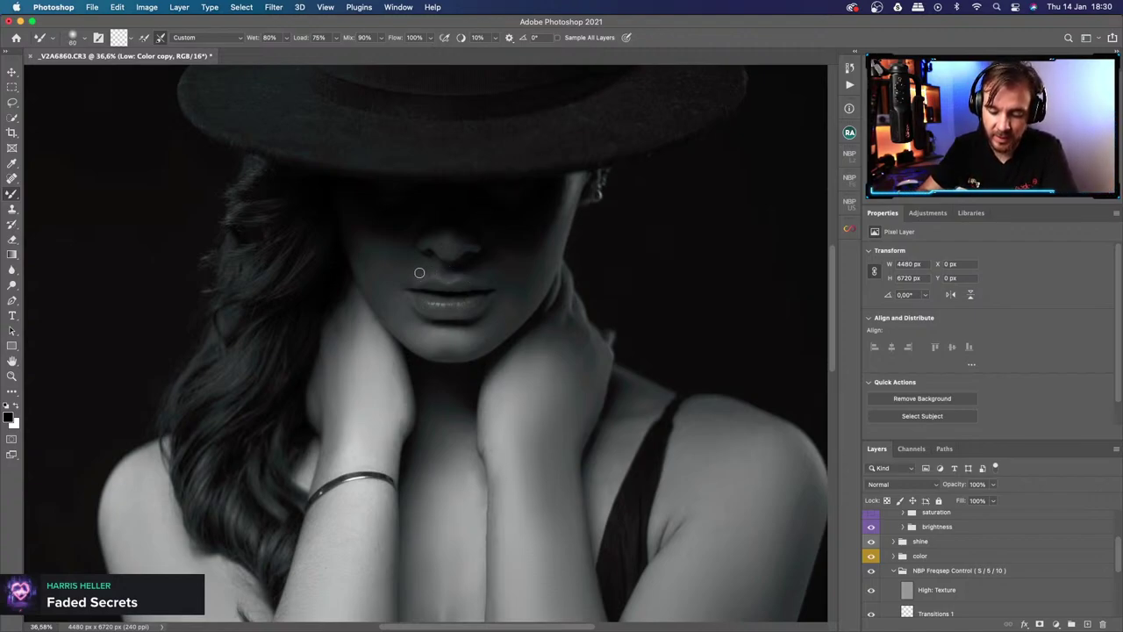
# Zoom out to the whole portrait and toggle the retouch to compare, in black and white, with brush at 175.
pyautogui.press('z')
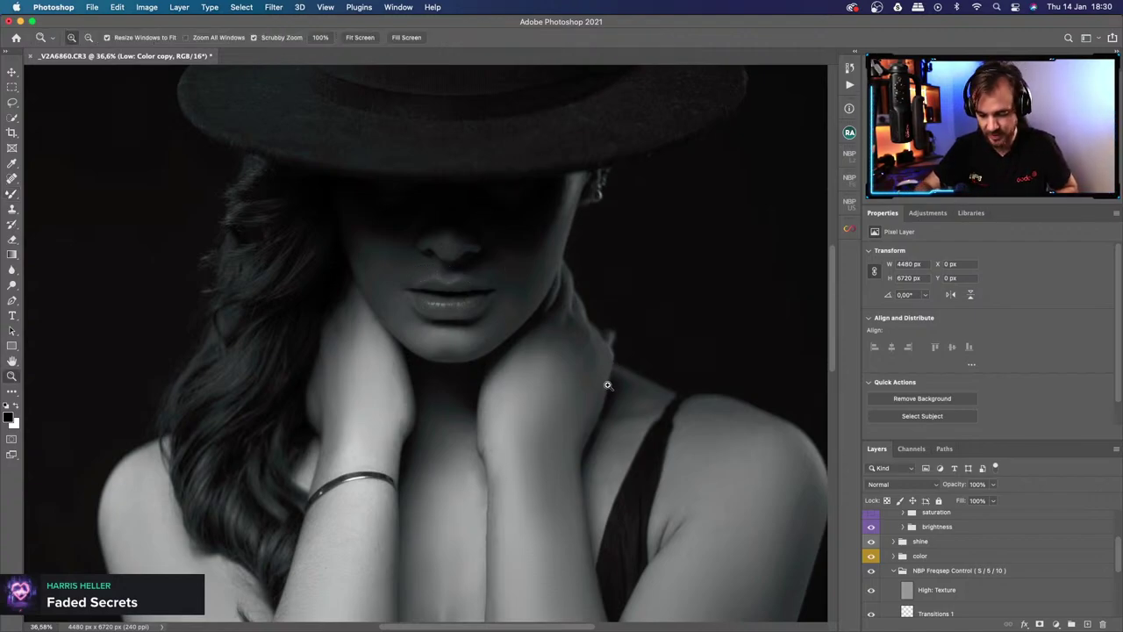
pyautogui.moveTo(609, 381); pyautogui.dragTo(552, 384)
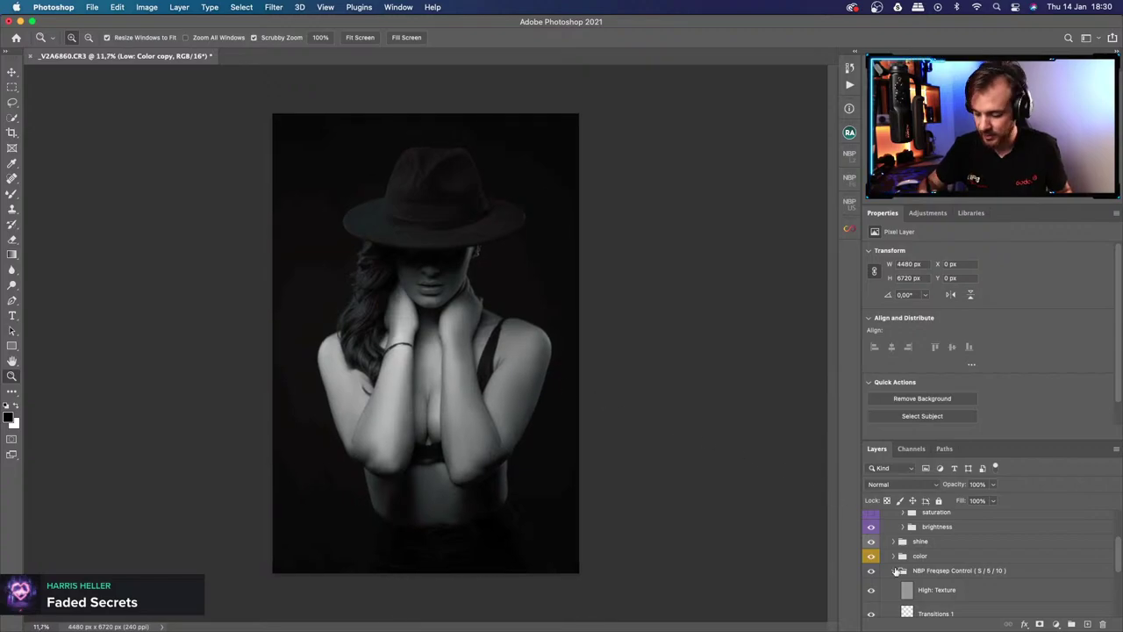
pyautogui.click(872, 572)
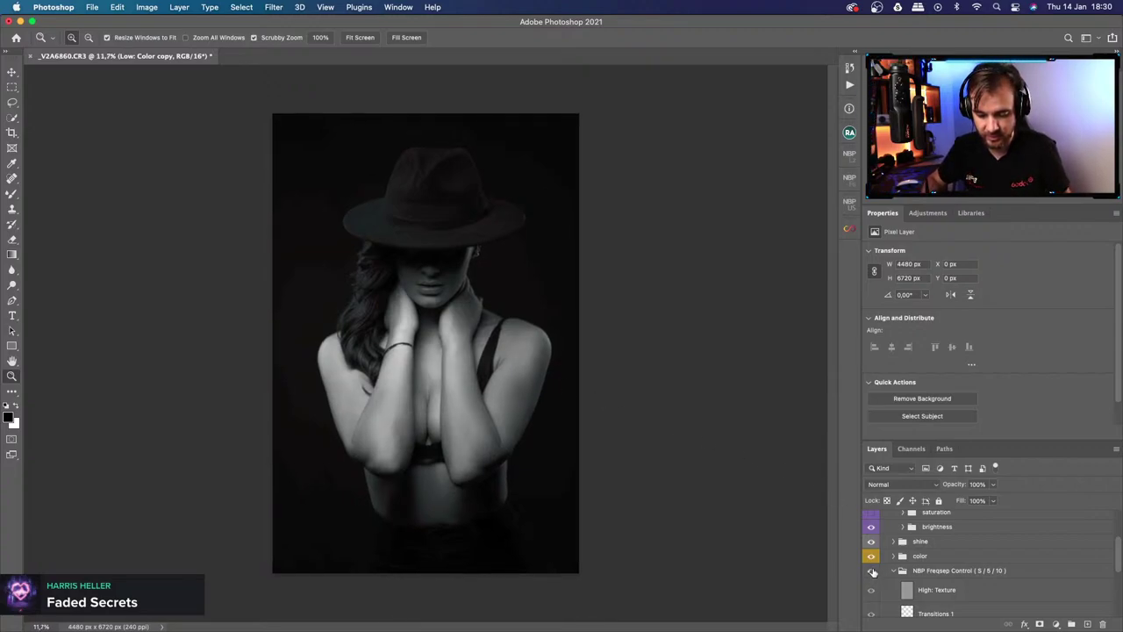
pyautogui.click(872, 573)
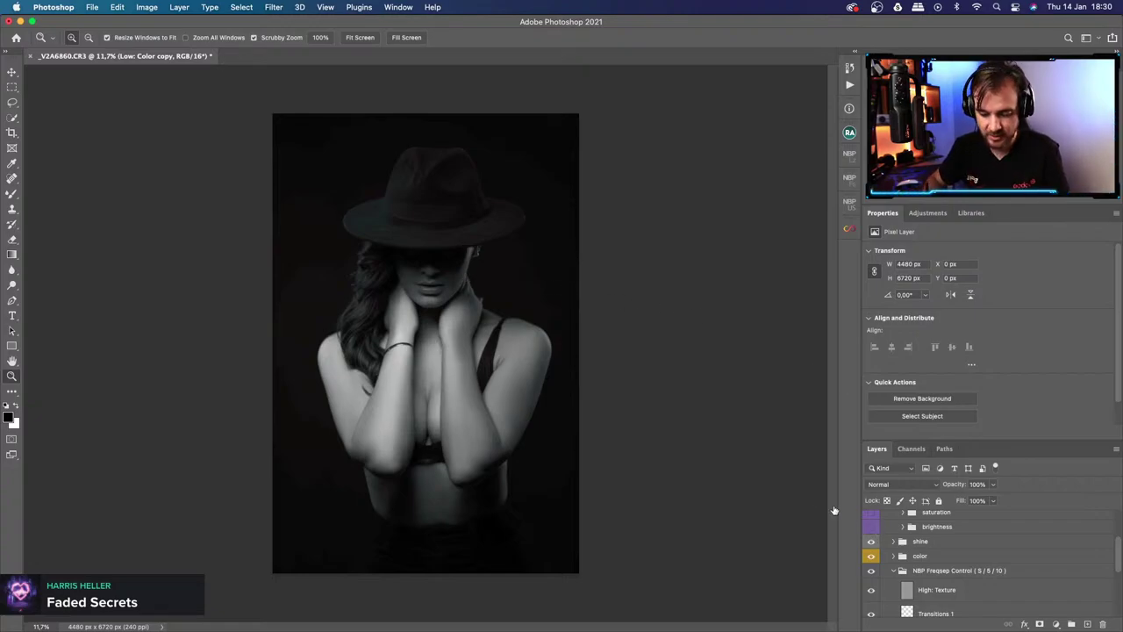
pyautogui.click(873, 571)
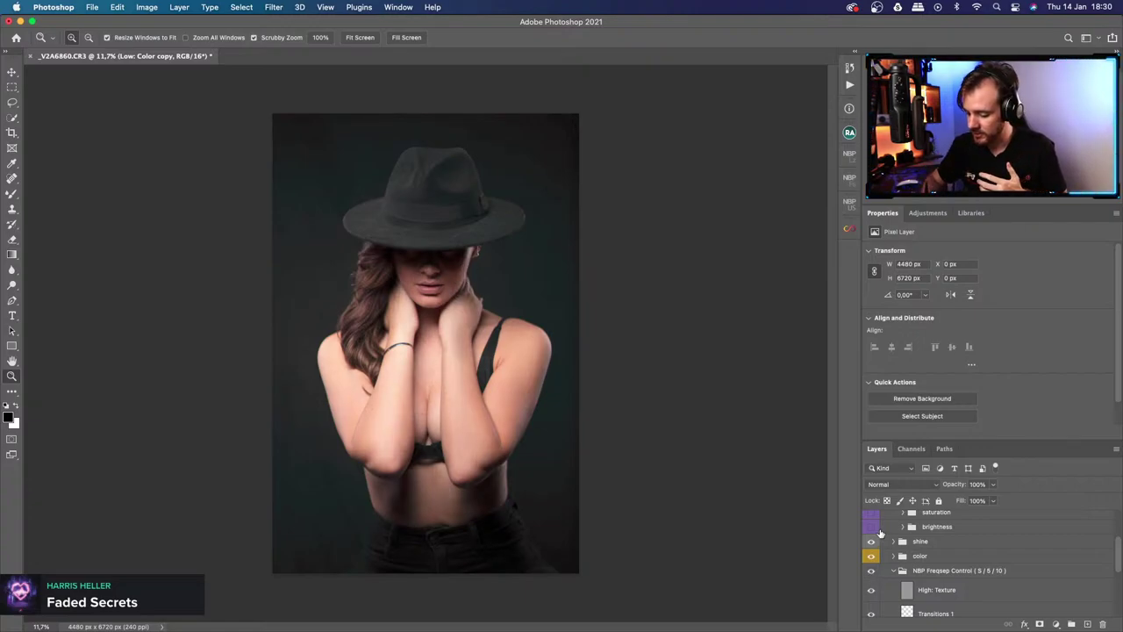
pyautogui.click(870, 570)
pyautogui.press('b')
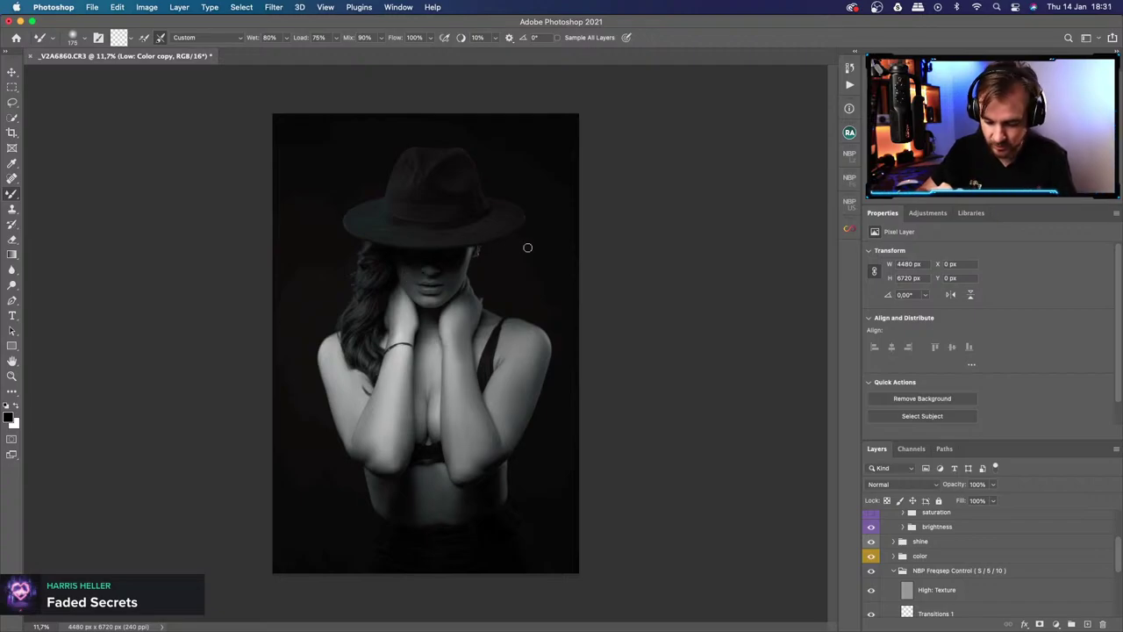
# Return to full colour and compare the neck with and without the frequency-separation retouch.
pyautogui.click(872, 526)
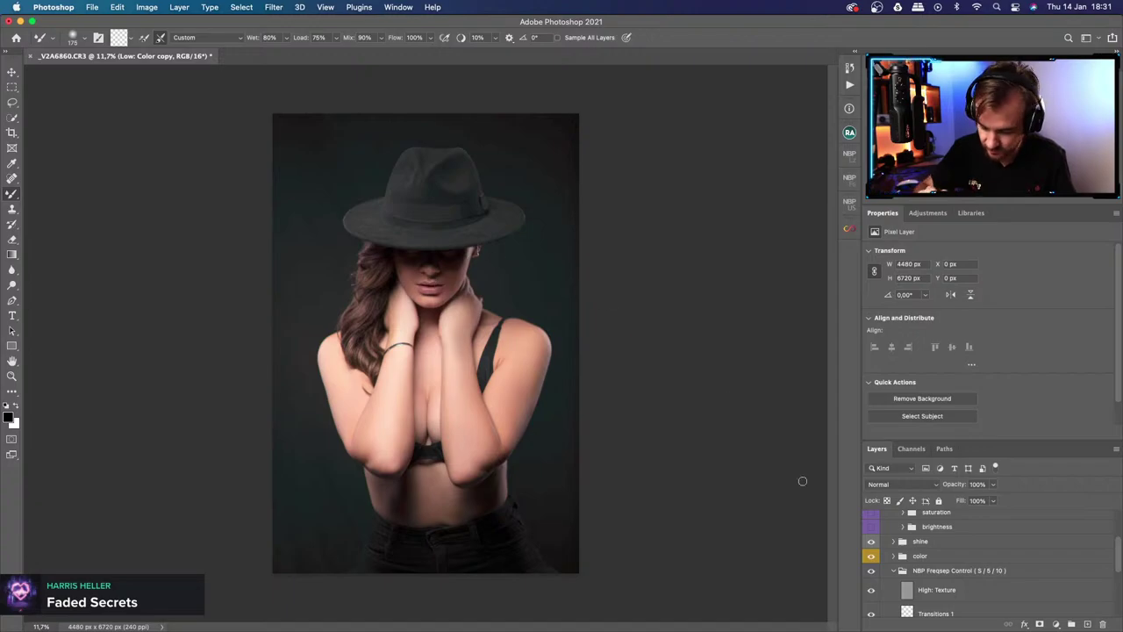
pyautogui.click(873, 573)
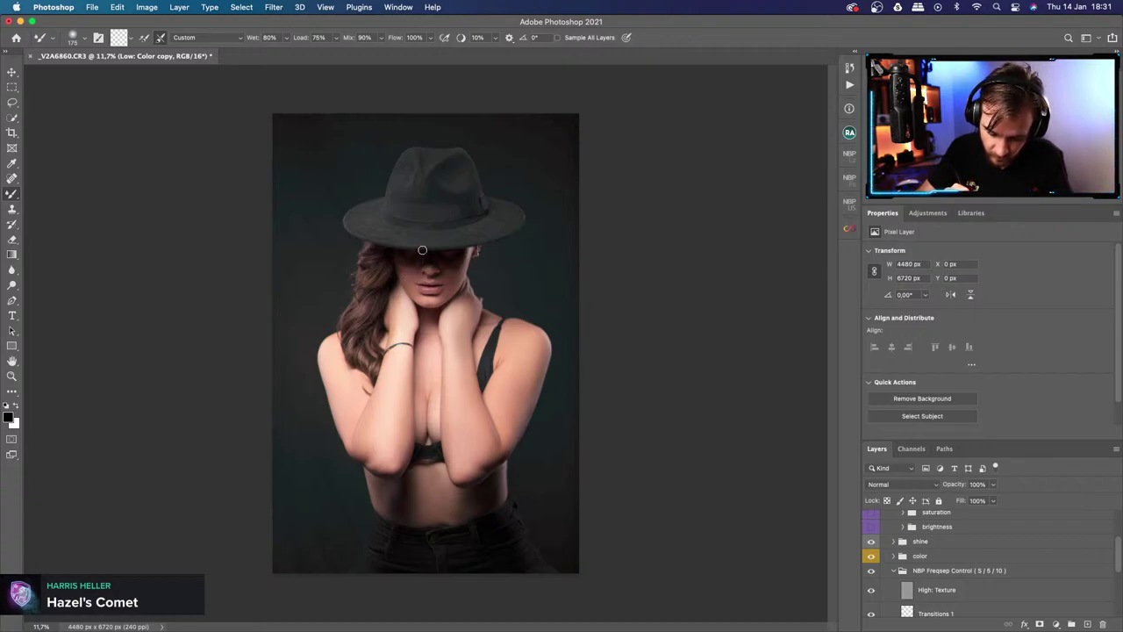
pyautogui.click(873, 572)
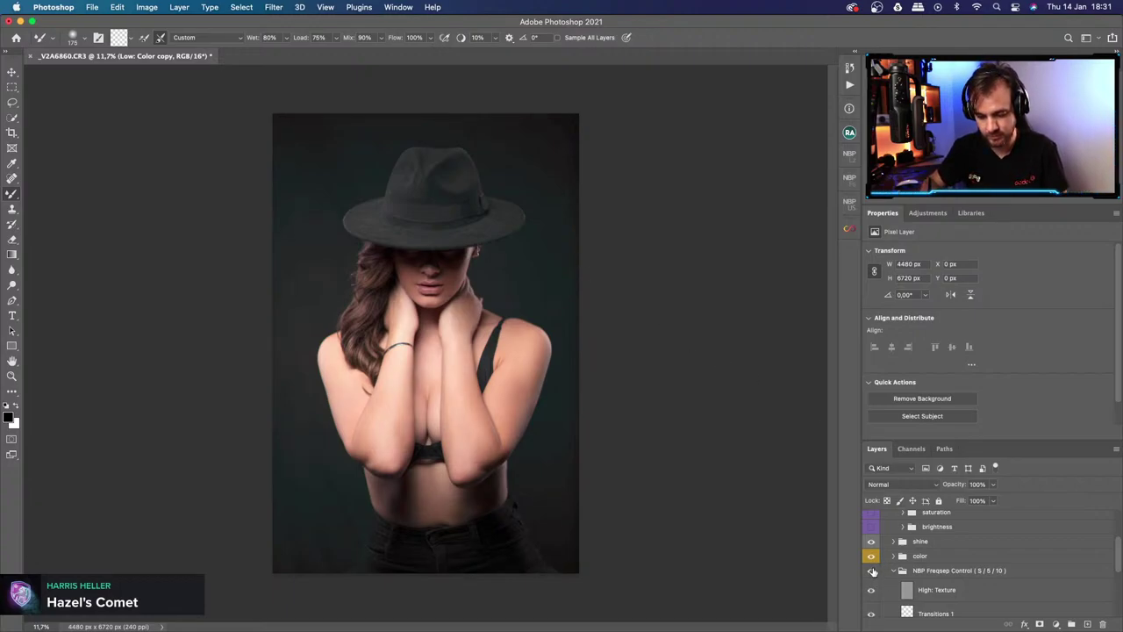
pyautogui.click(872, 571)
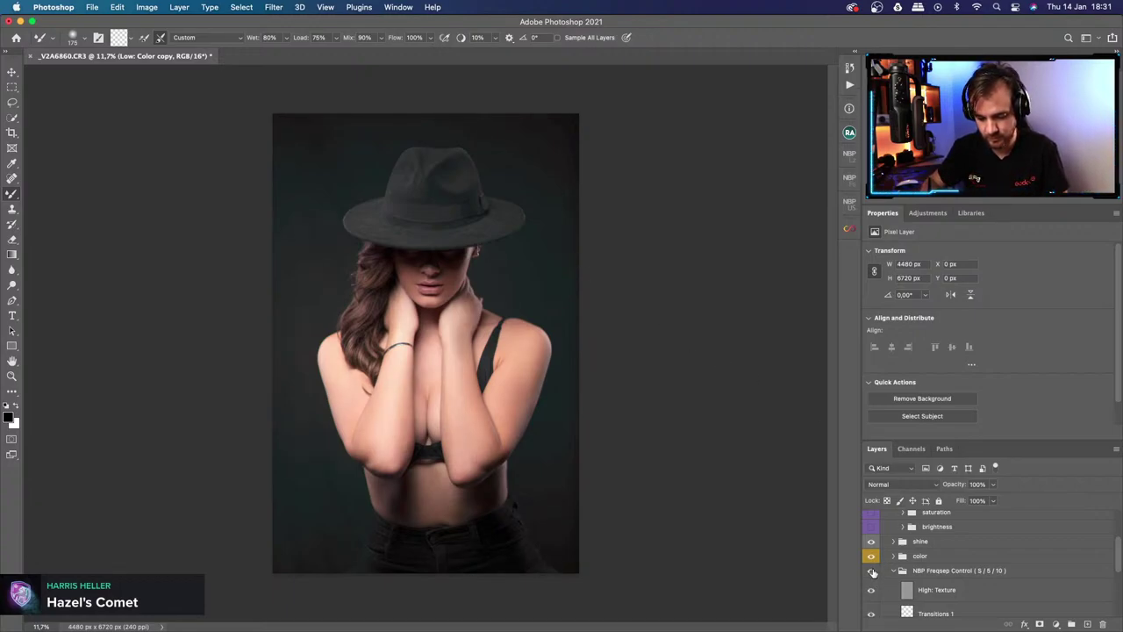
pyautogui.click(873, 572)
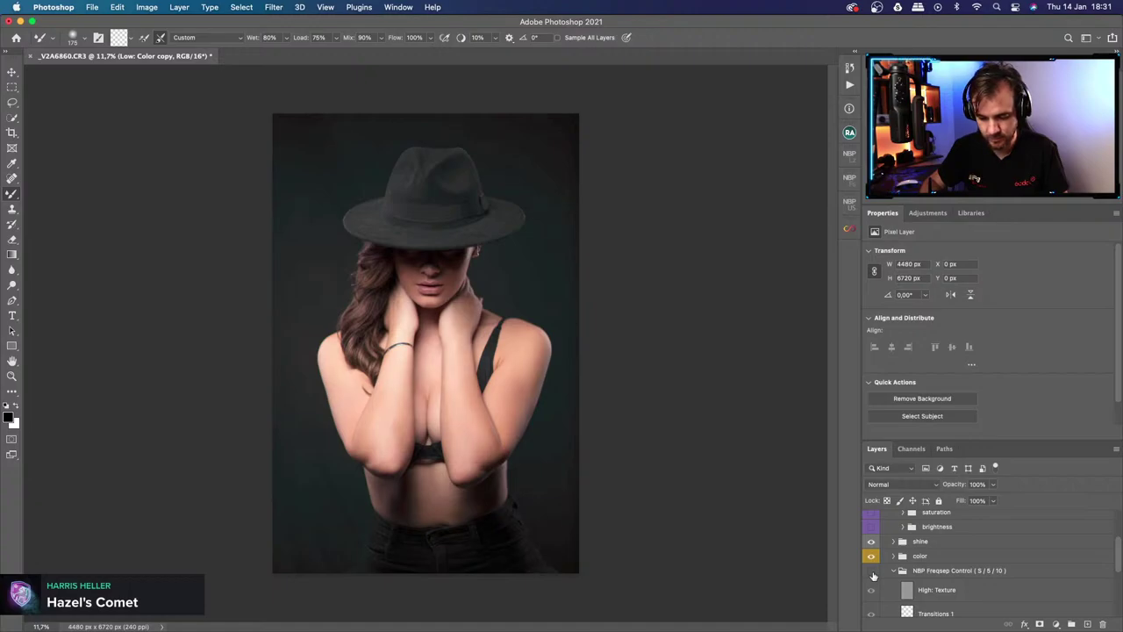
pyautogui.click(873, 572)
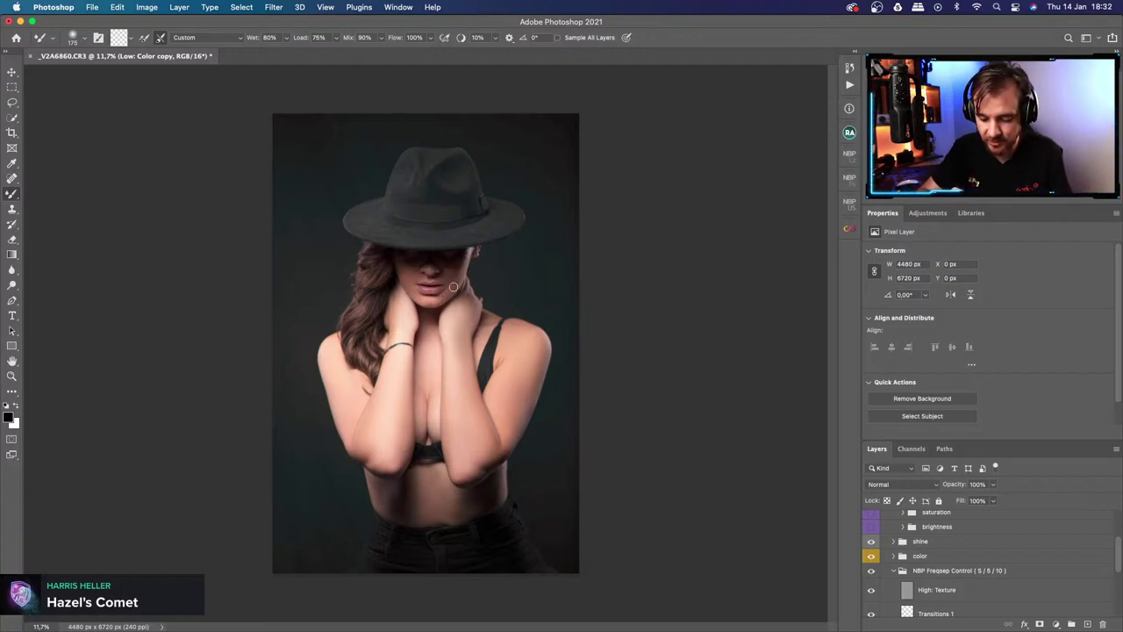
# Enlarge the brush to 200, compare the arm and chest, and select the NBP Freqsep Control group.
pyautogui.press(']')
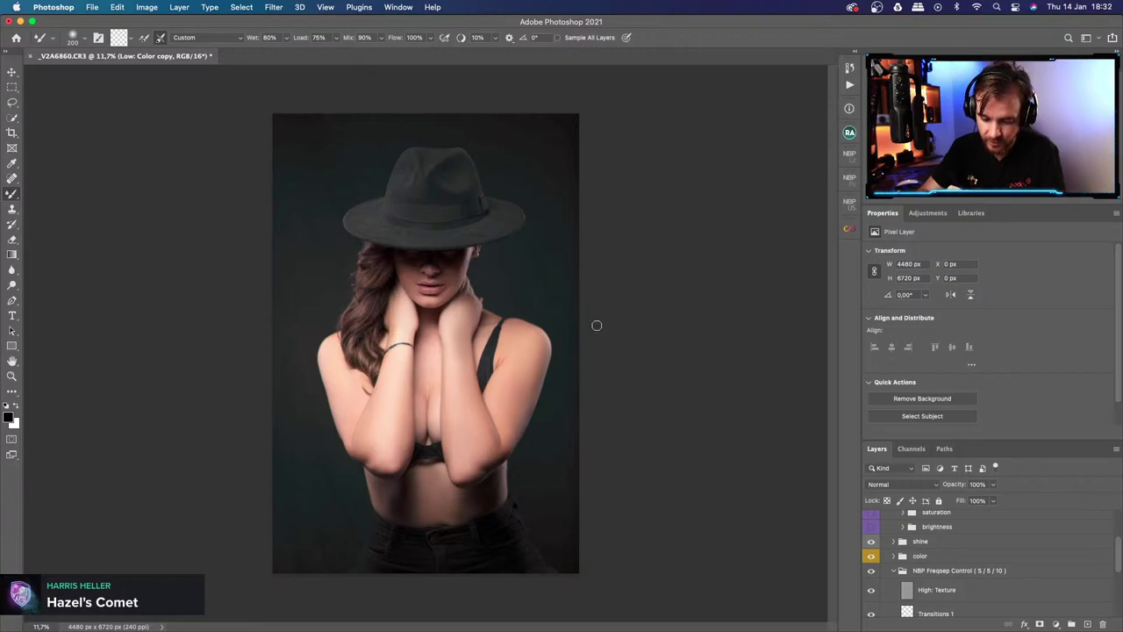
pyautogui.click(872, 571)
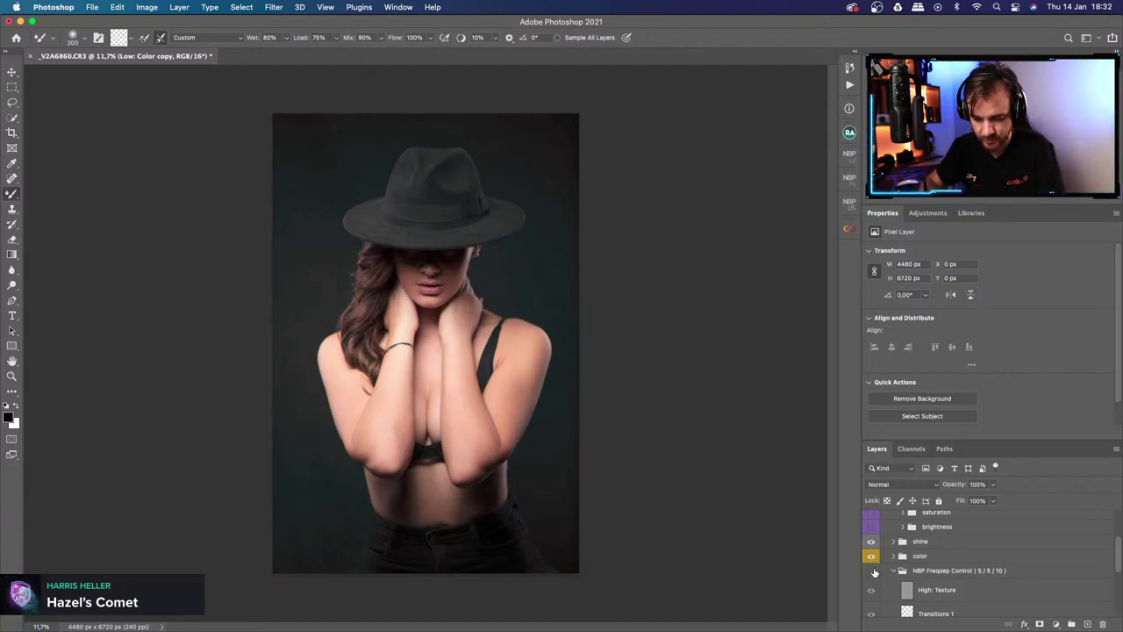
pyautogui.click(872, 571)
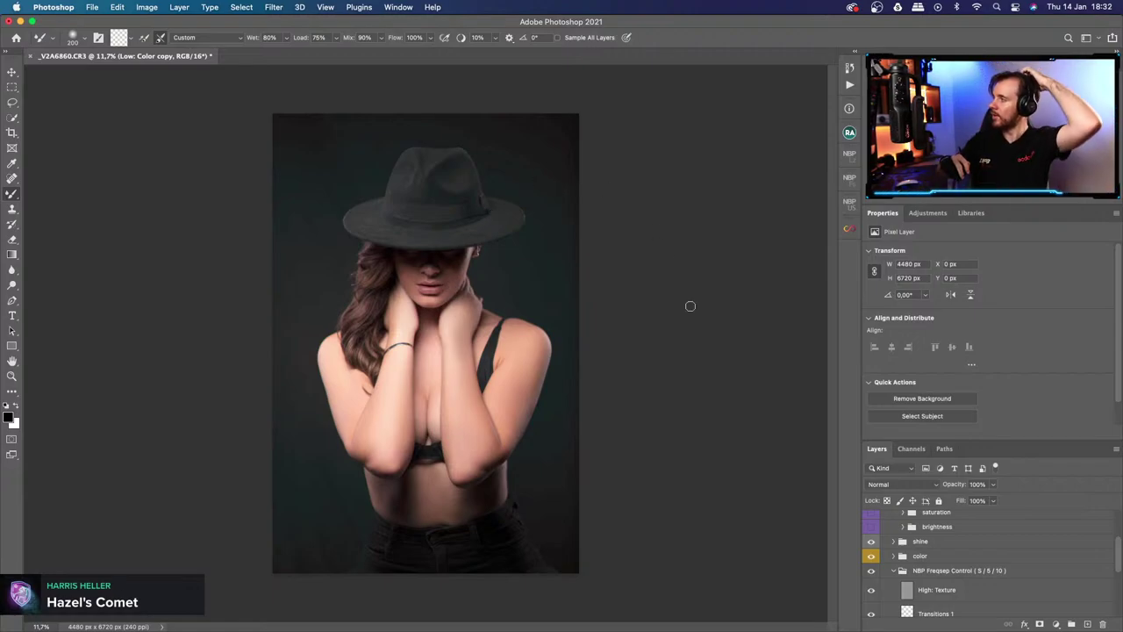
pyautogui.click(918, 572)
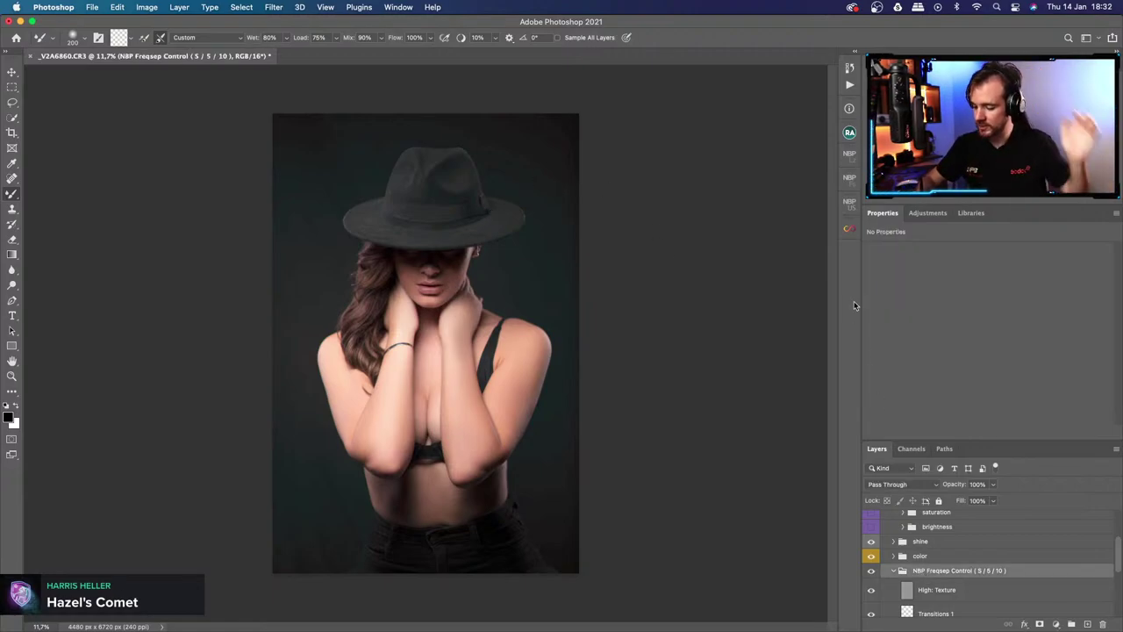
# Run the 'D and B' action to build the dodge and burn layers.
pyautogui.click(850, 85)
pyautogui.click(760, 106)
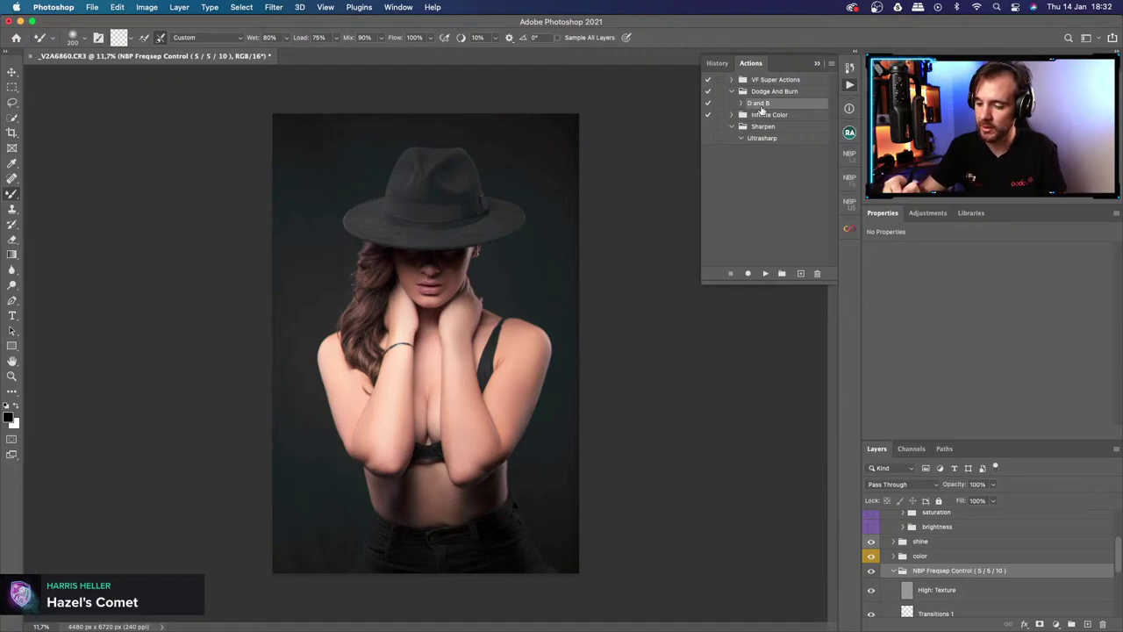
pyautogui.click(767, 274)
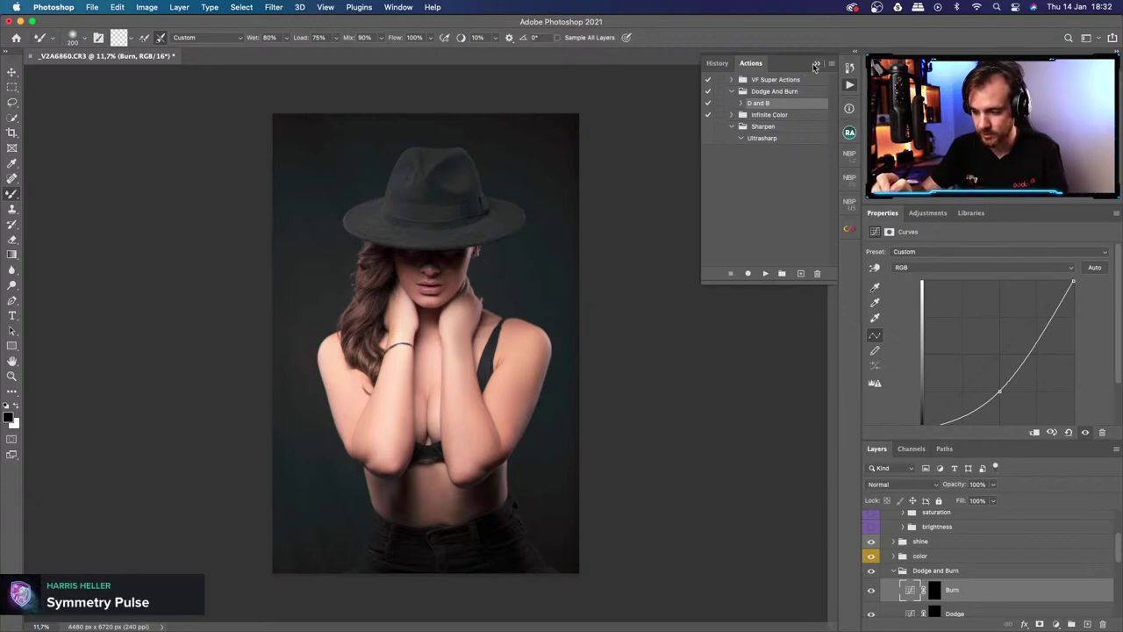
pyautogui.click(818, 63)
# Zoom into the face, collapse the Dodge and Burn group, recheck the retouch, and select Low: Color copy.
pyautogui.press('z')
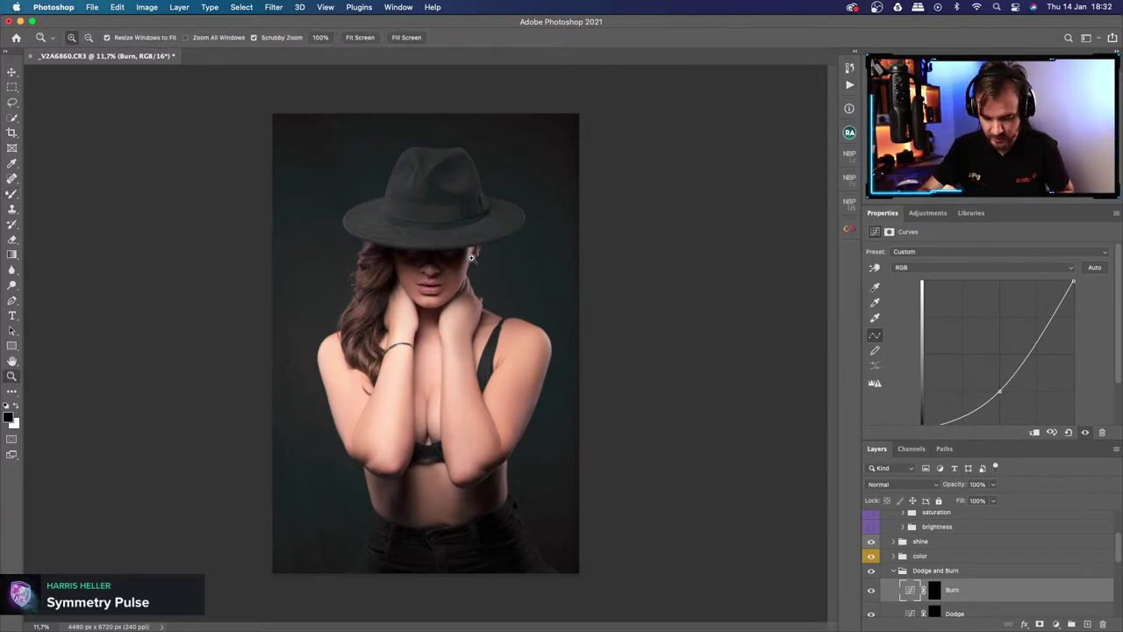
pyautogui.moveTo(465, 233); pyautogui.dragTo(530, 228)
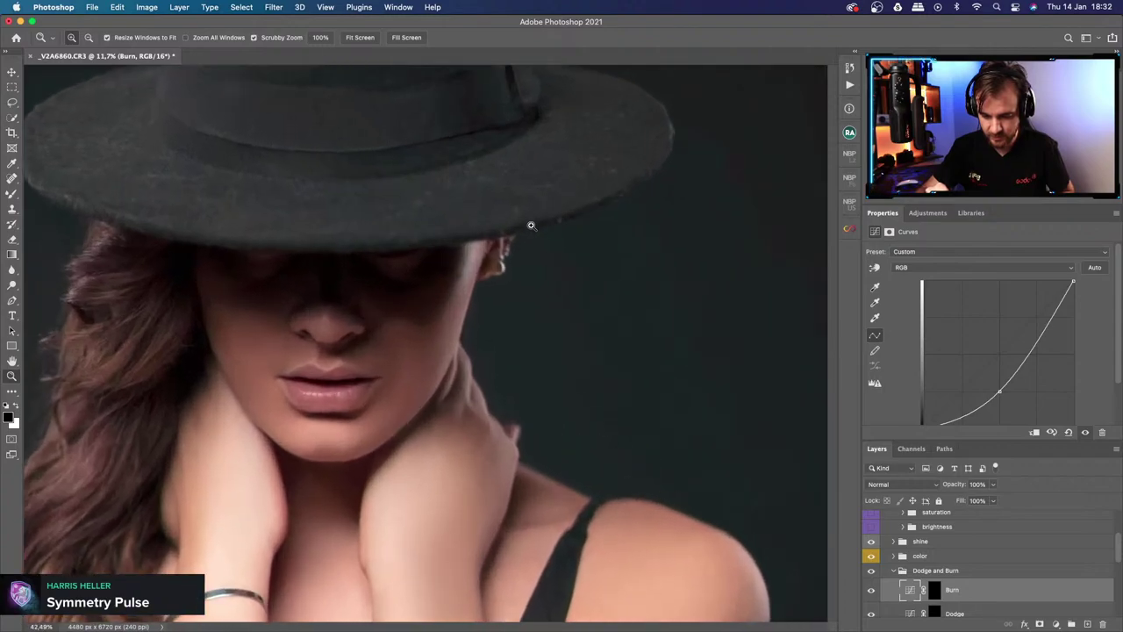
pyautogui.click(895, 571)
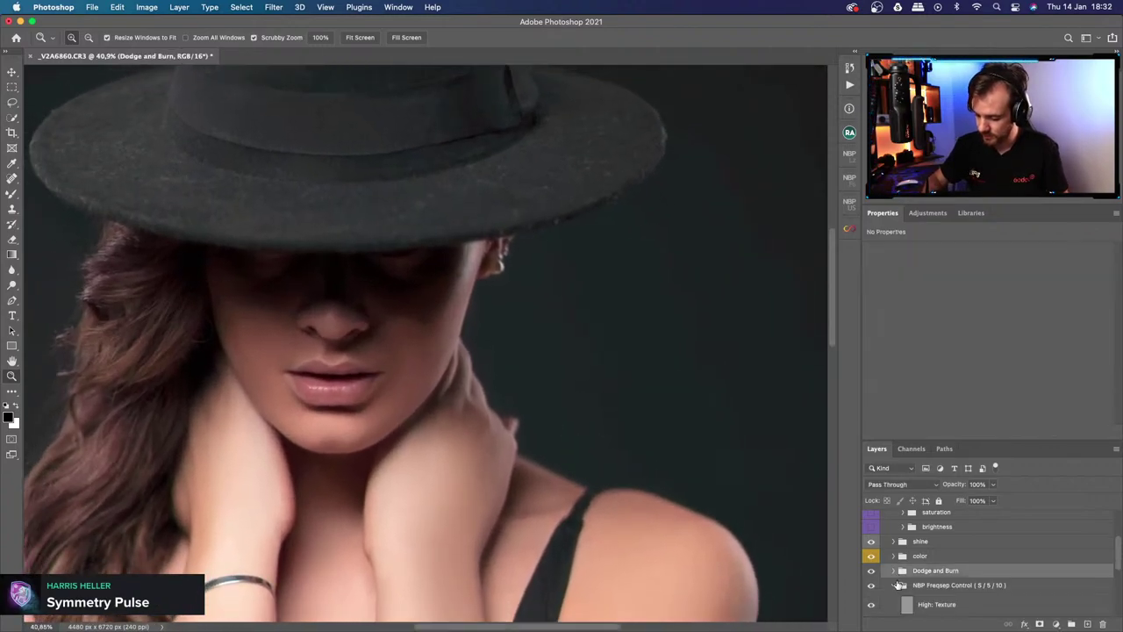
pyautogui.click(872, 585)
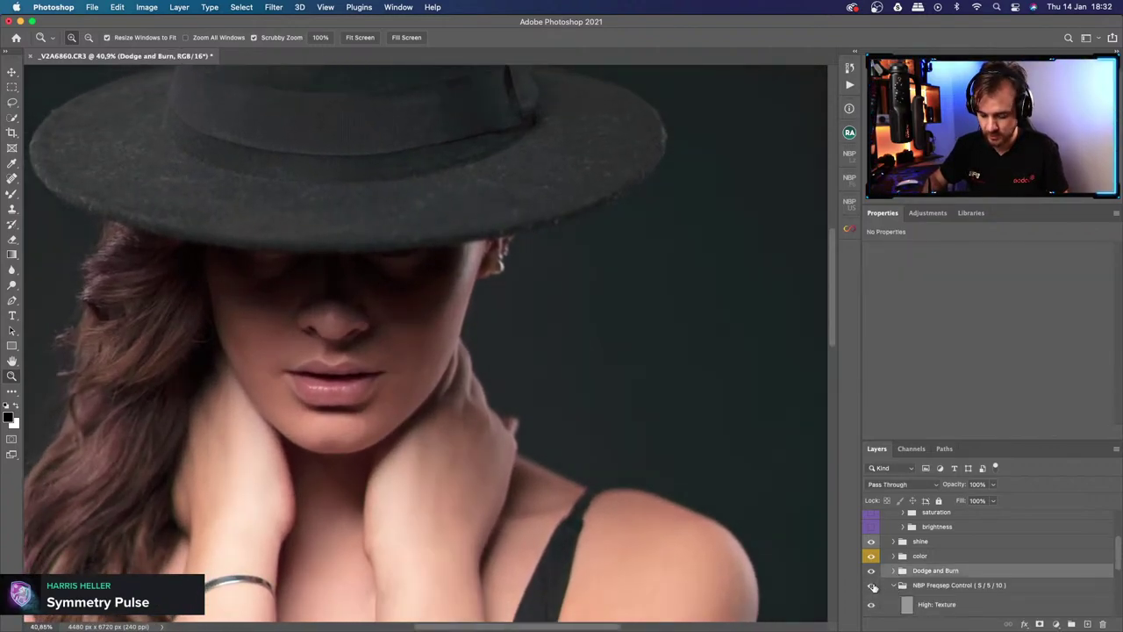
pyautogui.click(872, 585)
pyautogui.scroll(-3, 1116, 557)
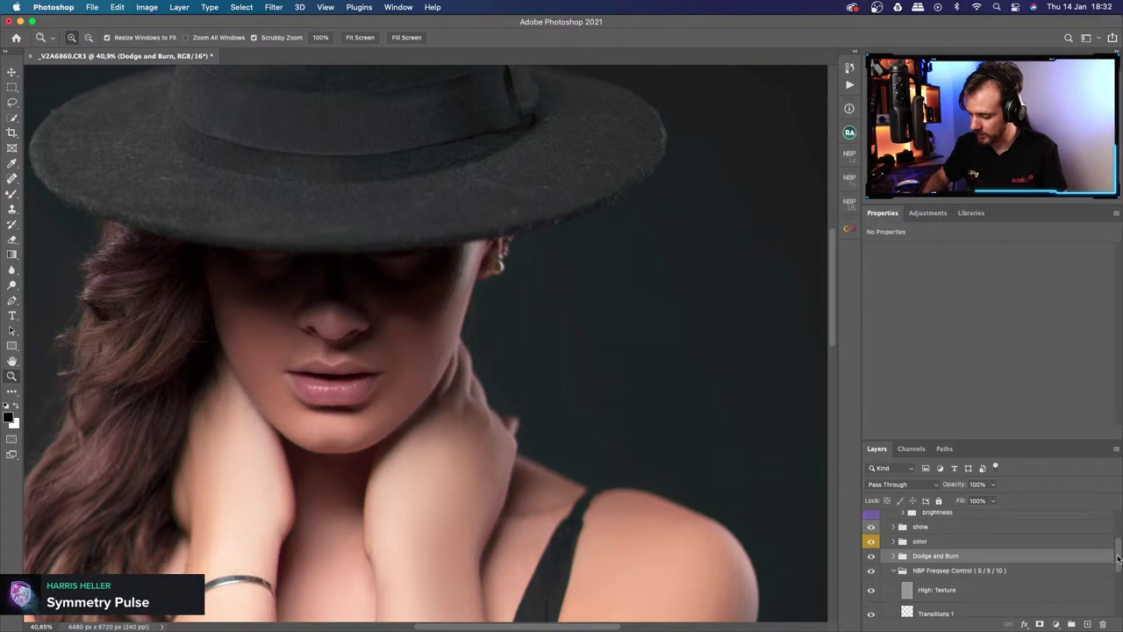
pyautogui.click(1006, 609)
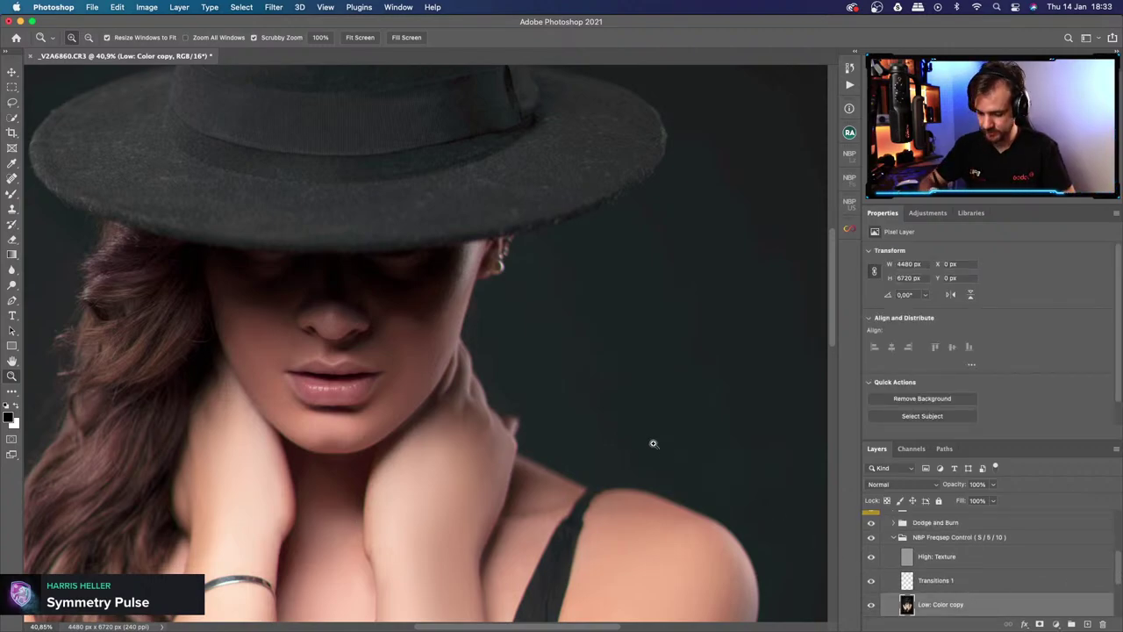
# Enlarge the Mixer Brush to 150 and toggle the NBP Freqsep Control group to compare the skin.
pyautogui.press('b')
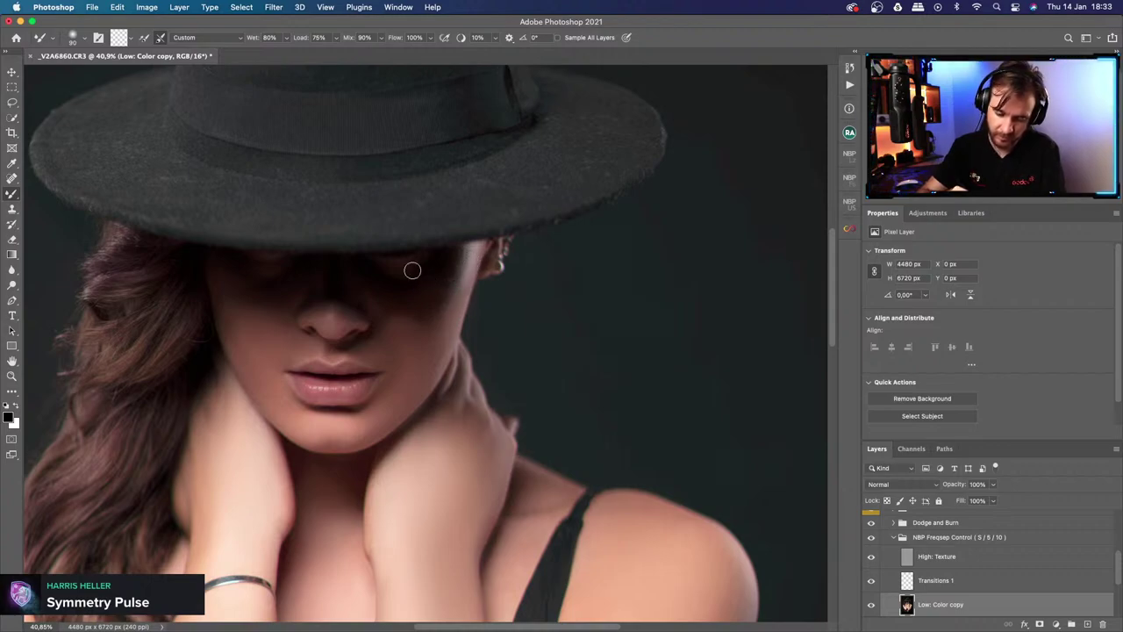
pyautogui.press(']')
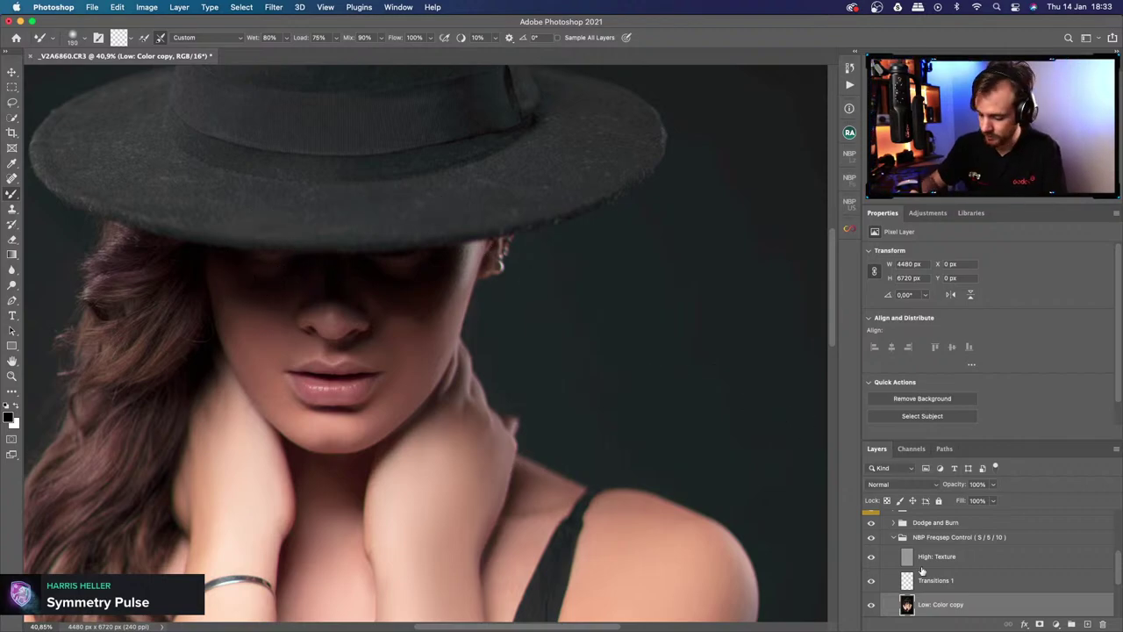
pyautogui.click(873, 538)
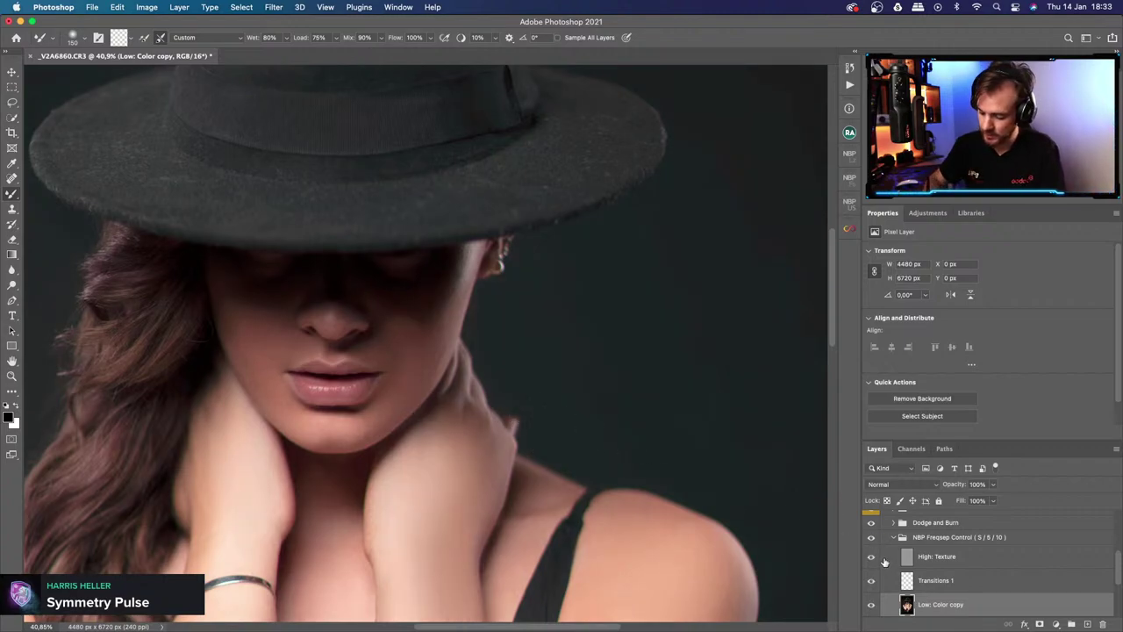
pyautogui.click(873, 538)
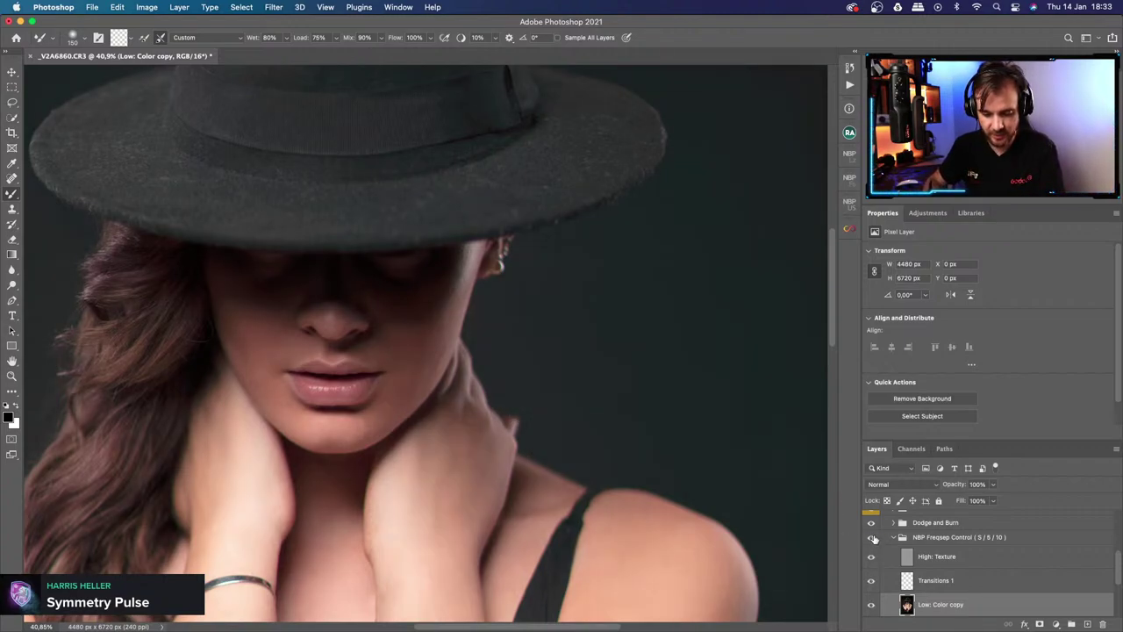
pyautogui.click(874, 538)
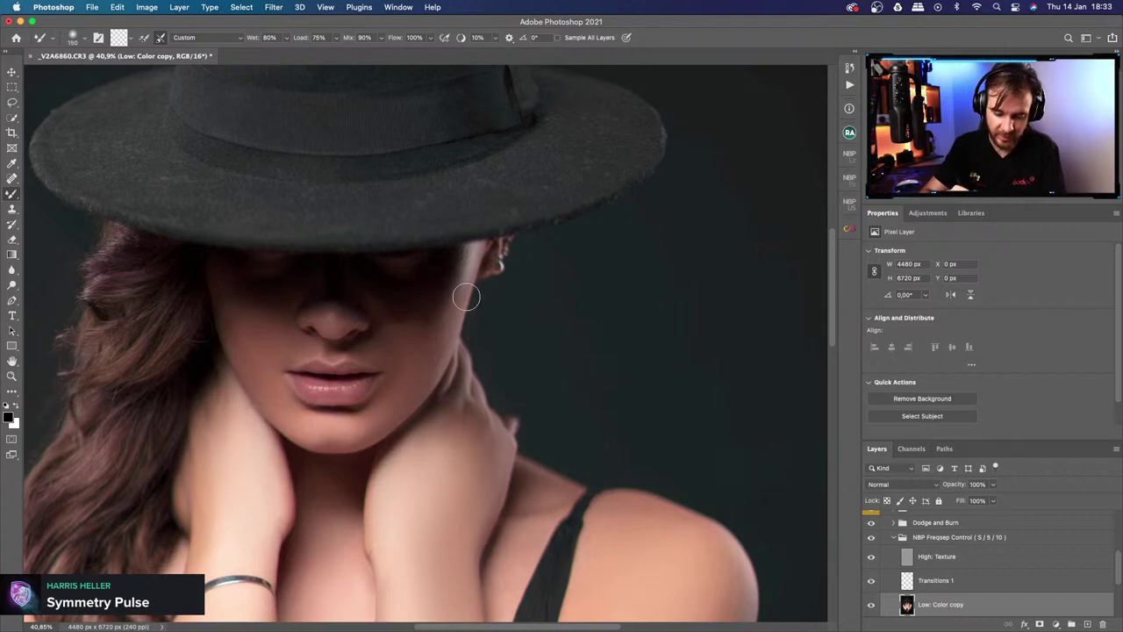
# Expand the Dodge and Burn group, target the Burn mask, and set a white brush, size 100, 1% flow.
pyautogui.click(894, 523)
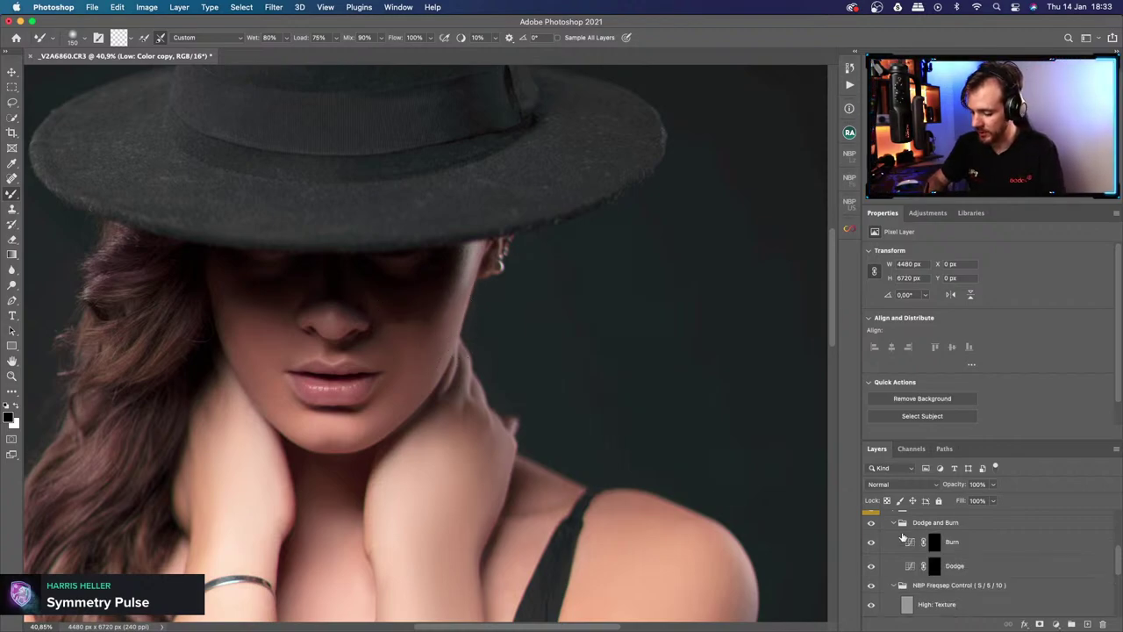
pyautogui.click(934, 546)
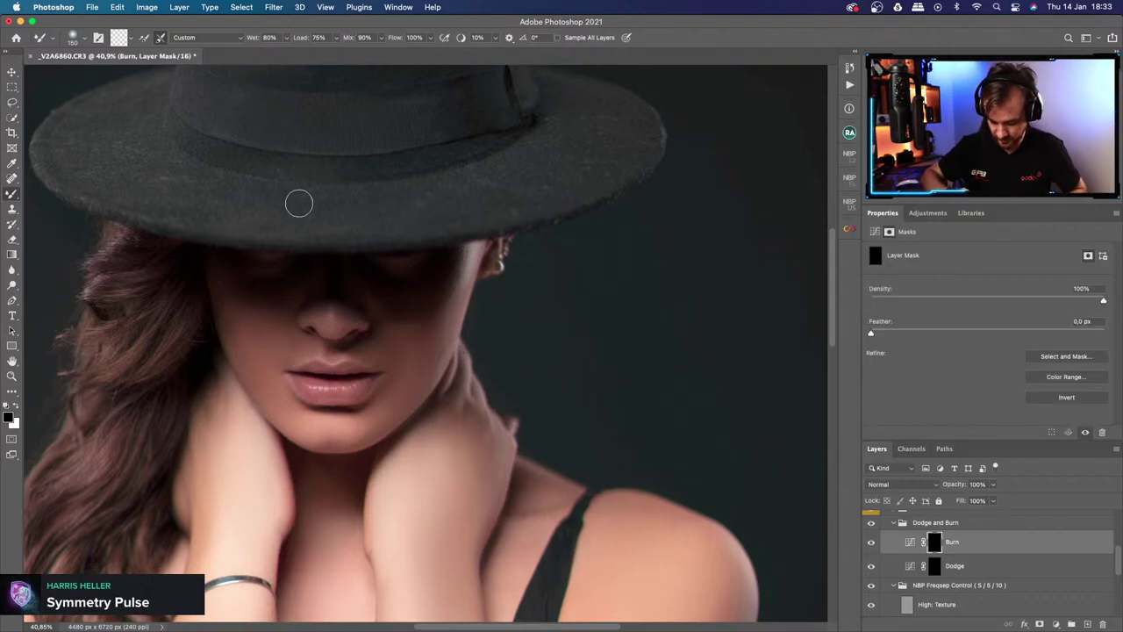
pyautogui.hotkey('shift', 'b')
pyautogui.moveTo(341, 38); pyautogui.dragTo(336, 51)
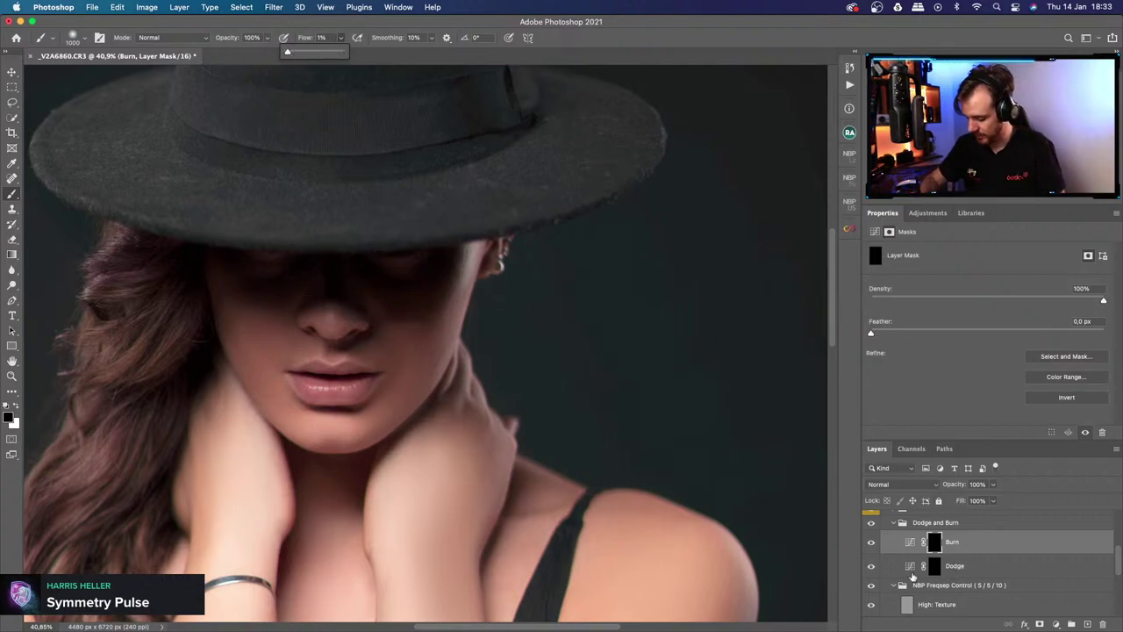
pyautogui.press('[')
pyautogui.press('[')
pyautogui.press('[')
pyautogui.press('[')
pyautogui.press('[')
pyautogui.press('[')
pyautogui.press('[')
pyautogui.press('[')
pyautogui.press('[')
pyautogui.press('[')
pyautogui.press('[')
pyautogui.press('[')
pyautogui.press('[')
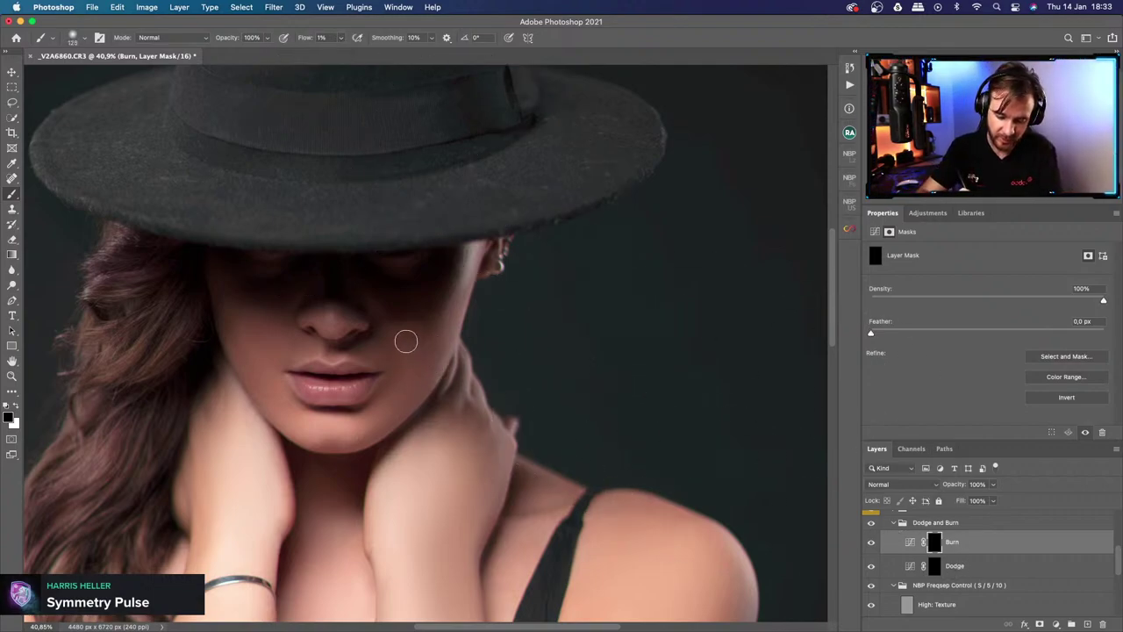
pyautogui.press('x')
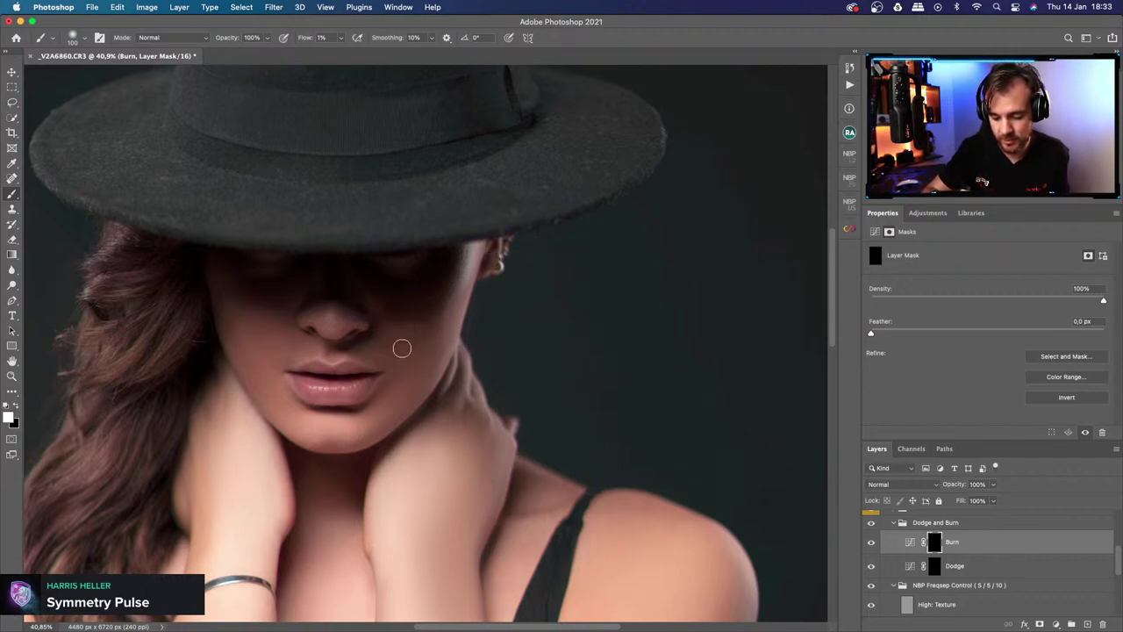
# Compare with Burn and frequency separation toggled, then dodge the chin on the Dodge mask.
pyautogui.click(872, 542)
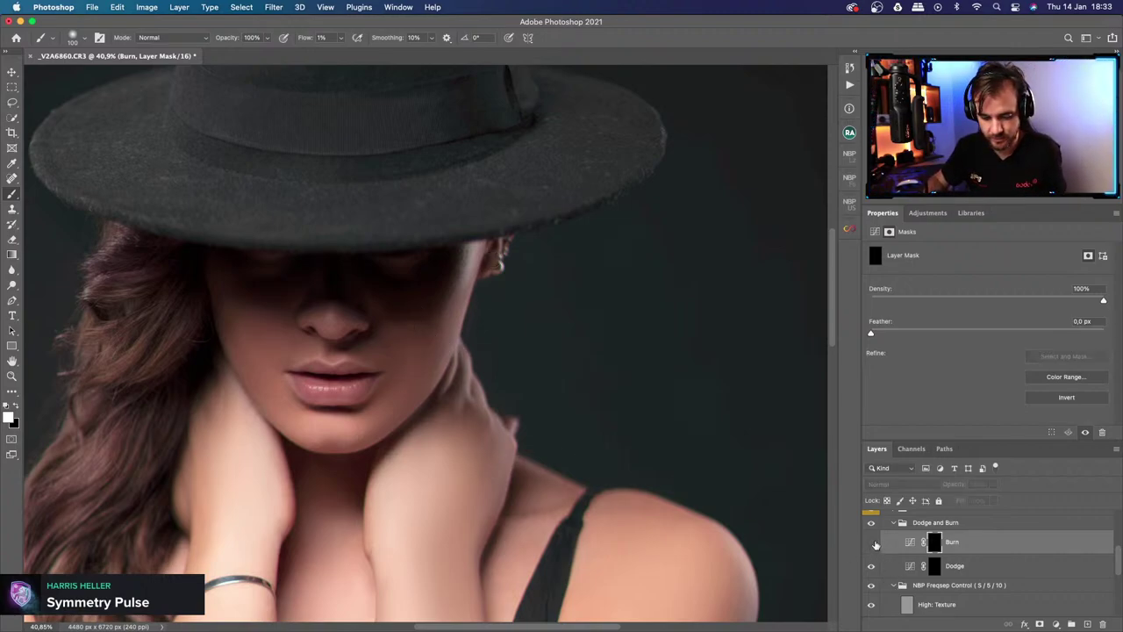
pyautogui.click(872, 542)
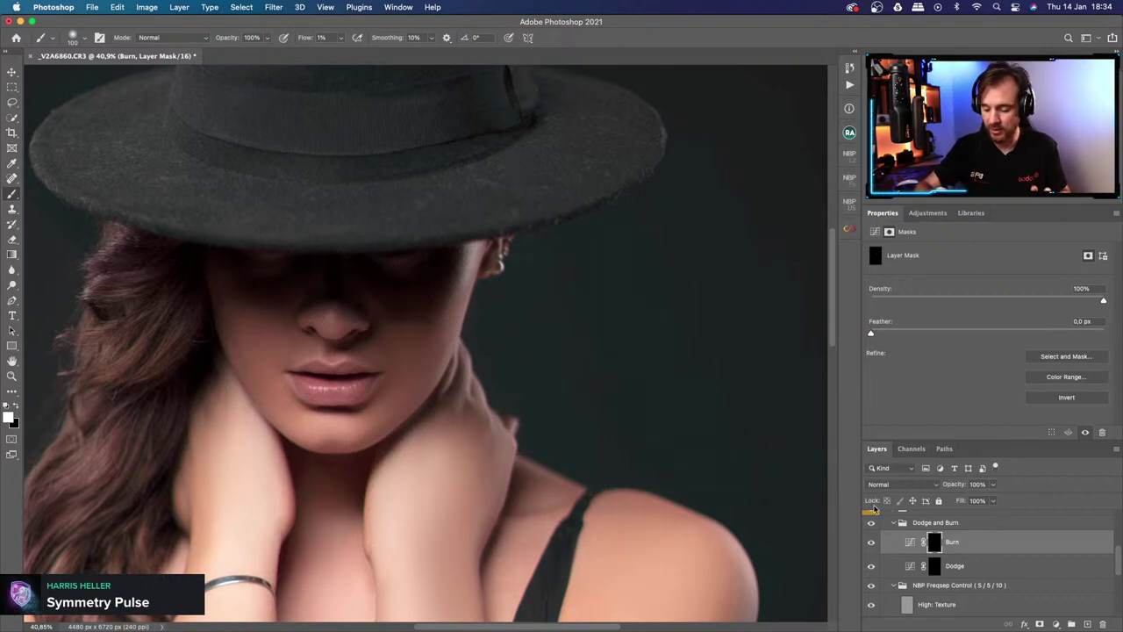
pyautogui.click(872, 586)
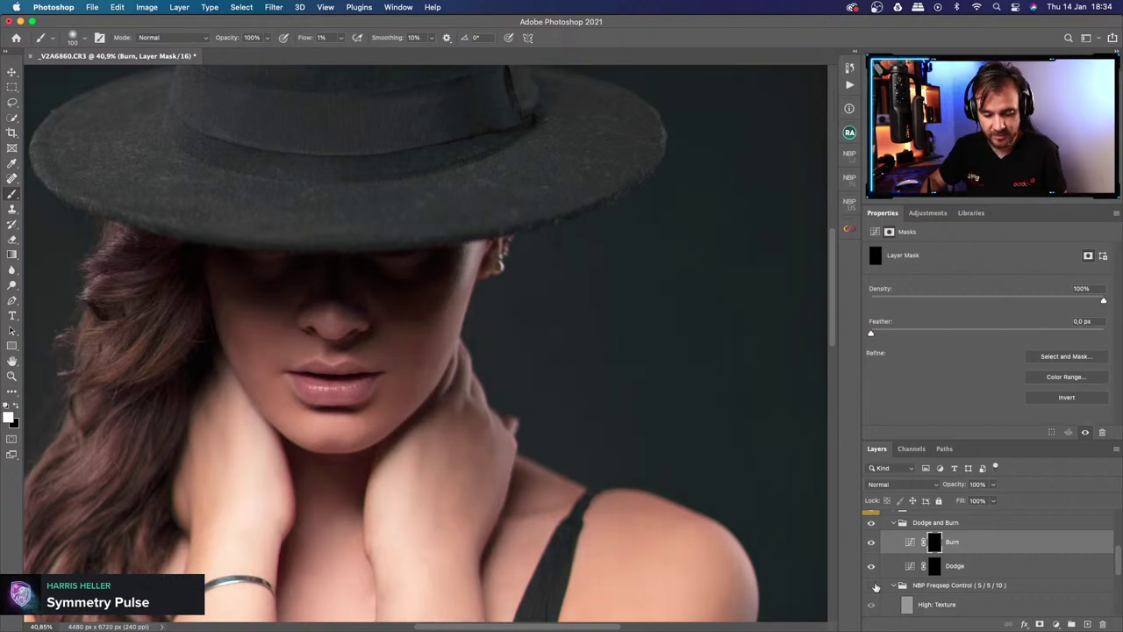
pyautogui.click(872, 585)
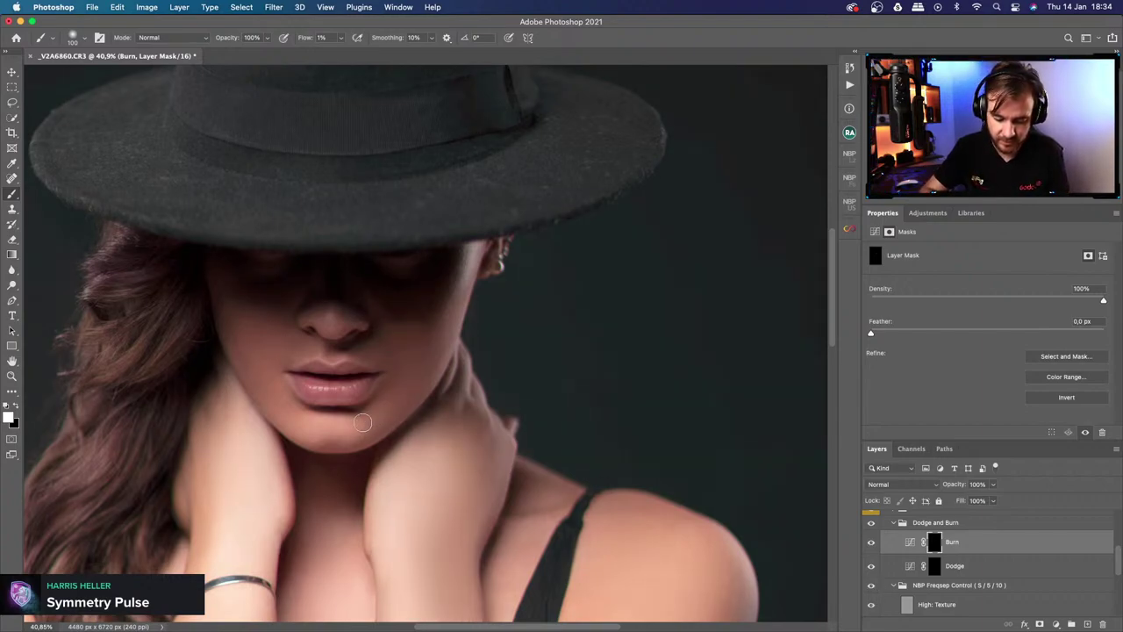
pyautogui.click(933, 566)
pyautogui.moveTo(323, 412); pyautogui.dragTo(337, 424)
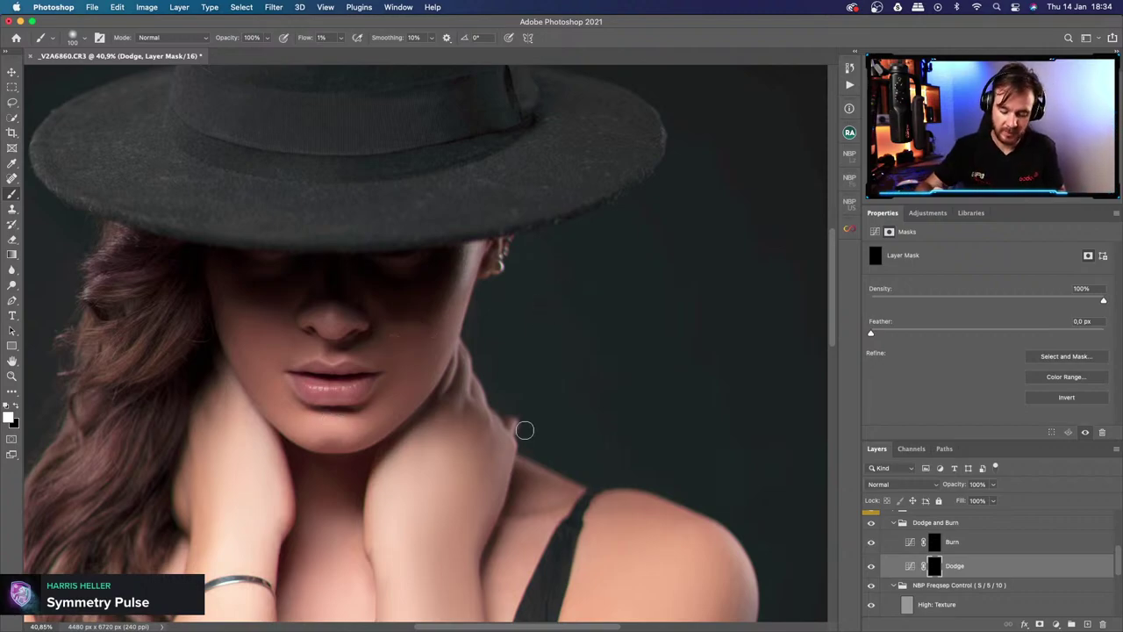
# Zoom out to the full portrait and toggle the Dodge and Burn group twice to compare before and after.
pyautogui.press('z')
pyautogui.moveTo(534, 463)
pyautogui.mouseDown()
pyautogui.moveTo(474, 481)
pyautogui.moveTo(521, 492)
pyautogui.moveTo(491, 493)
pyautogui.mouseUp()
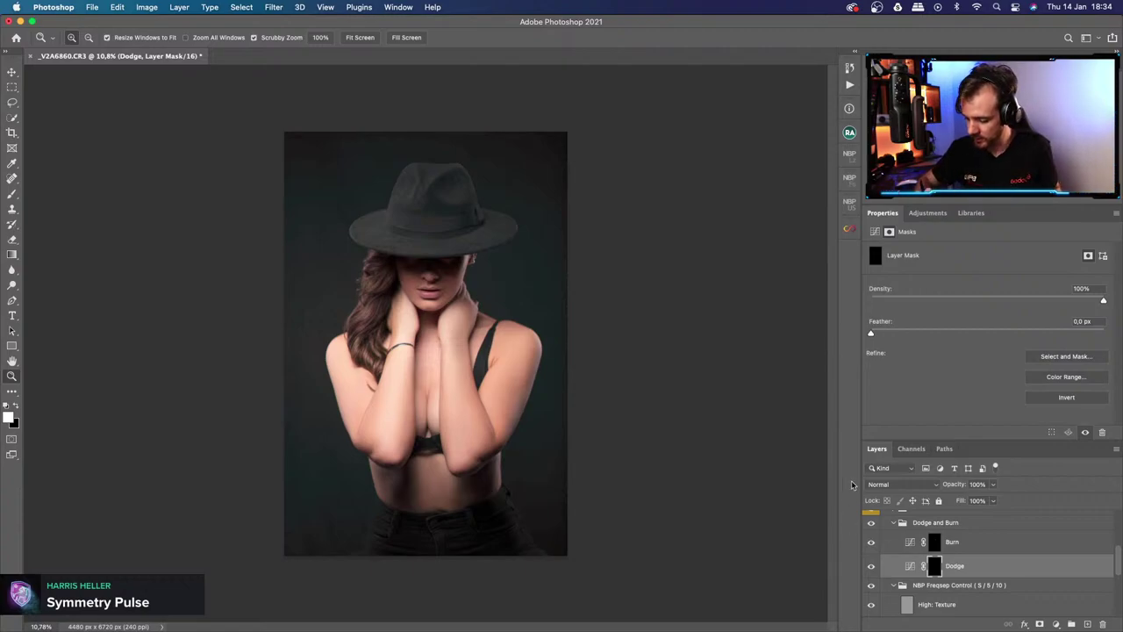
pyautogui.click(873, 525)
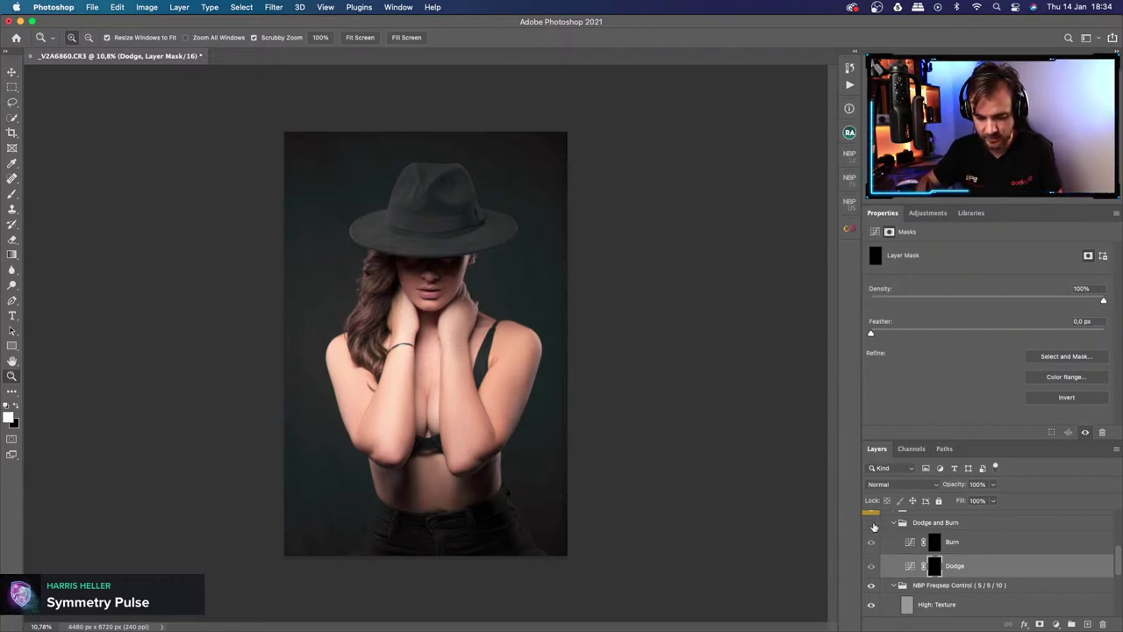
pyautogui.click(873, 525)
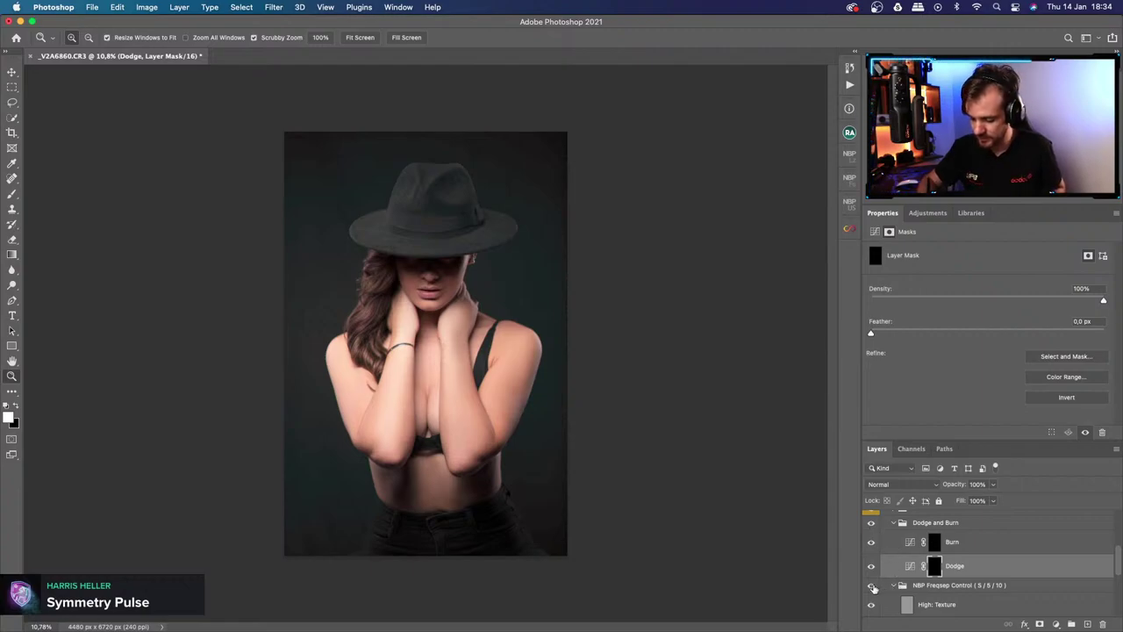
pyautogui.click(875, 527)
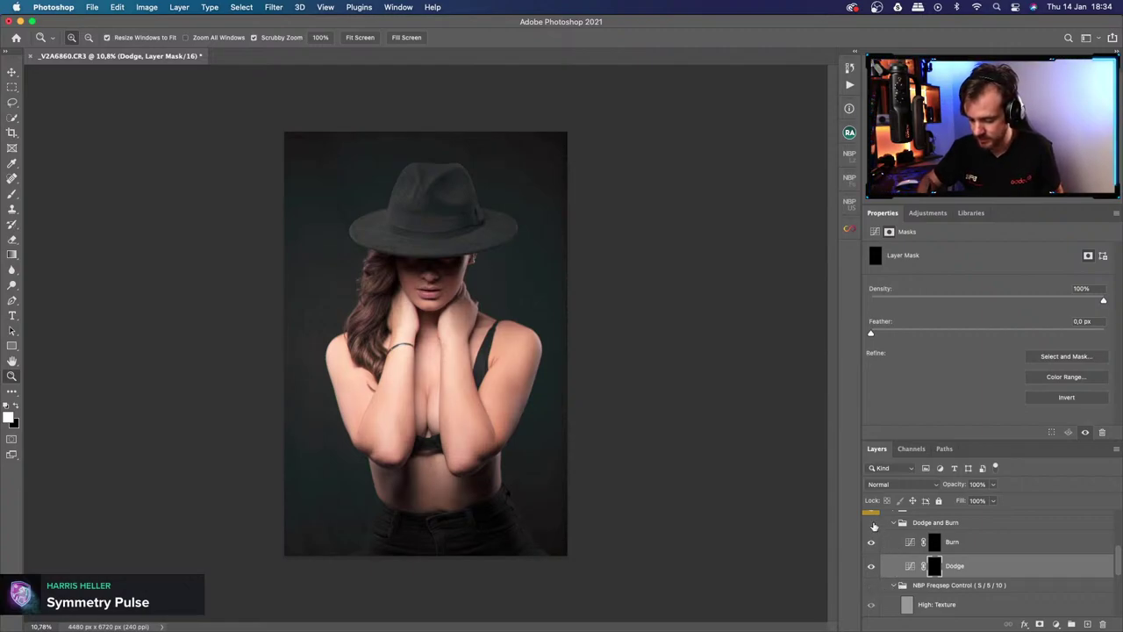
pyautogui.click(875, 526)
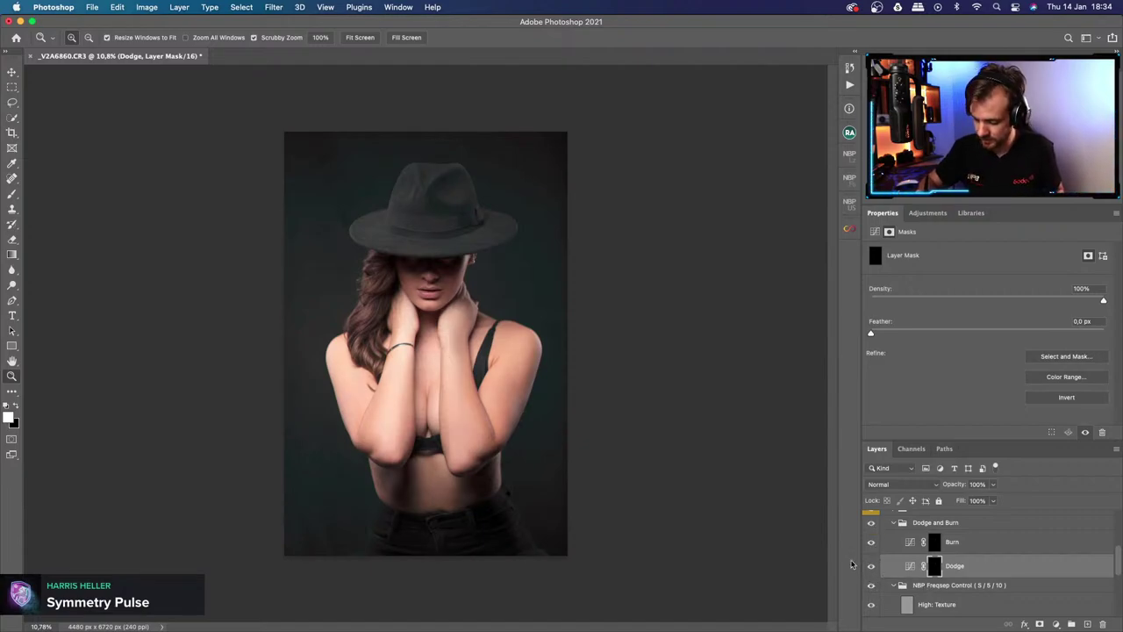
pyautogui.press('b')
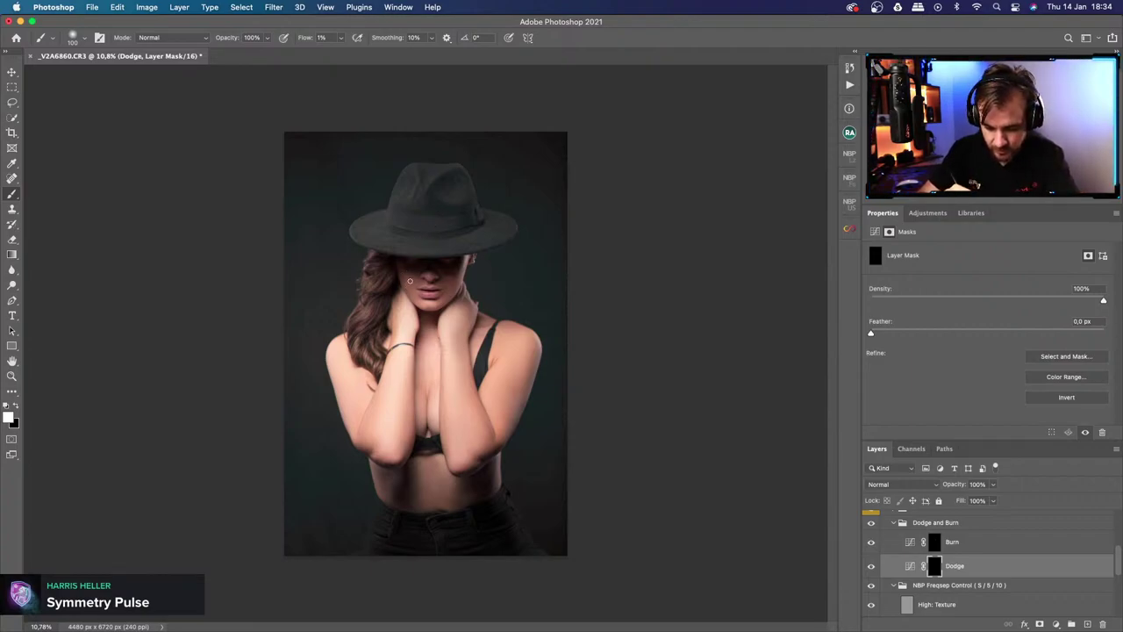
# Target the Burn layer's mask, shrink the 1%-flow brush to size 70, and zoom in on the woman's face.
pyautogui.click(935, 542)
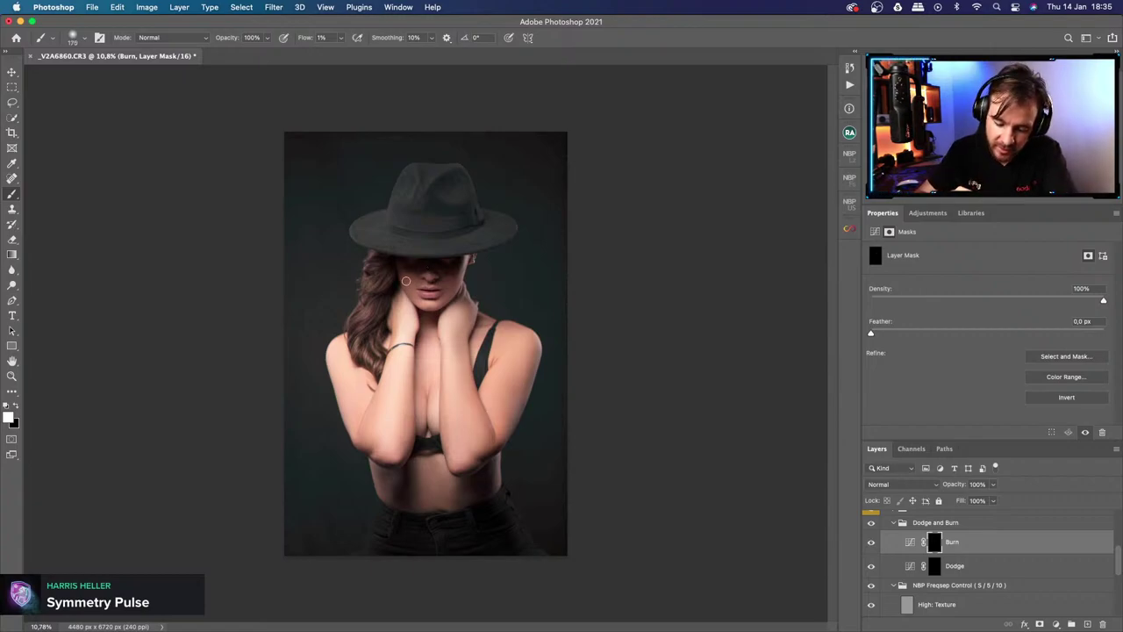
pyautogui.press('[')
pyautogui.press('[')
pyautogui.press('[')
pyautogui.press('[')
pyautogui.press('[')
pyautogui.press('[')
pyautogui.press('[')
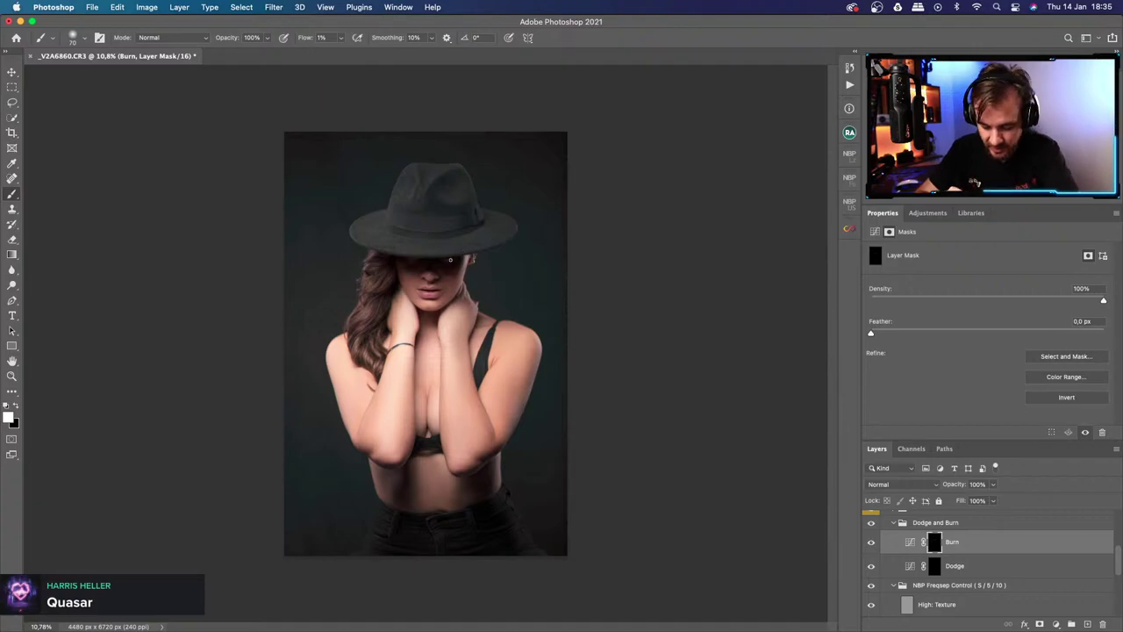
pyautogui.press('z')
pyautogui.moveTo(450, 260); pyautogui.dragTo(501, 237)
pyautogui.press('b')
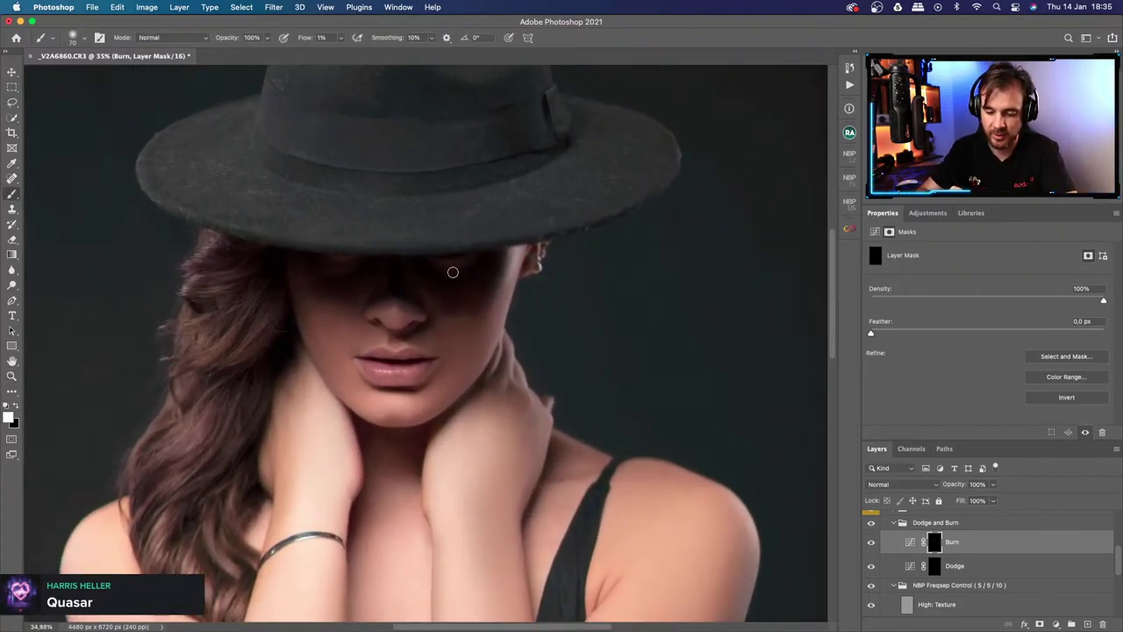
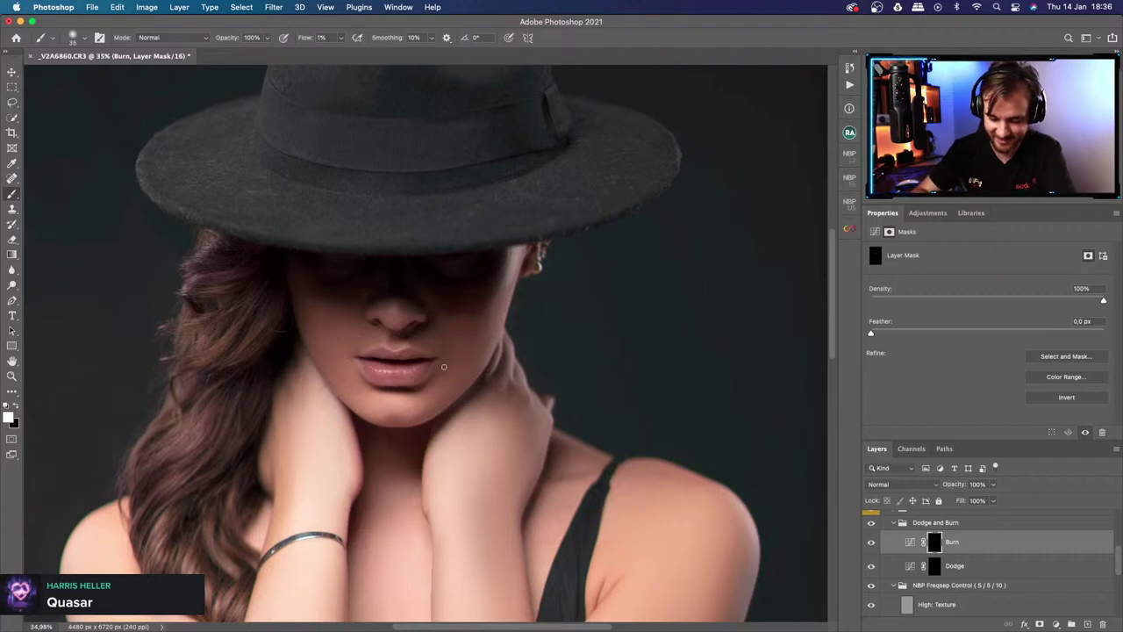
# Target the Dodge layer mask and set the brush size to 100 pixels.
pyautogui.click(935, 567)
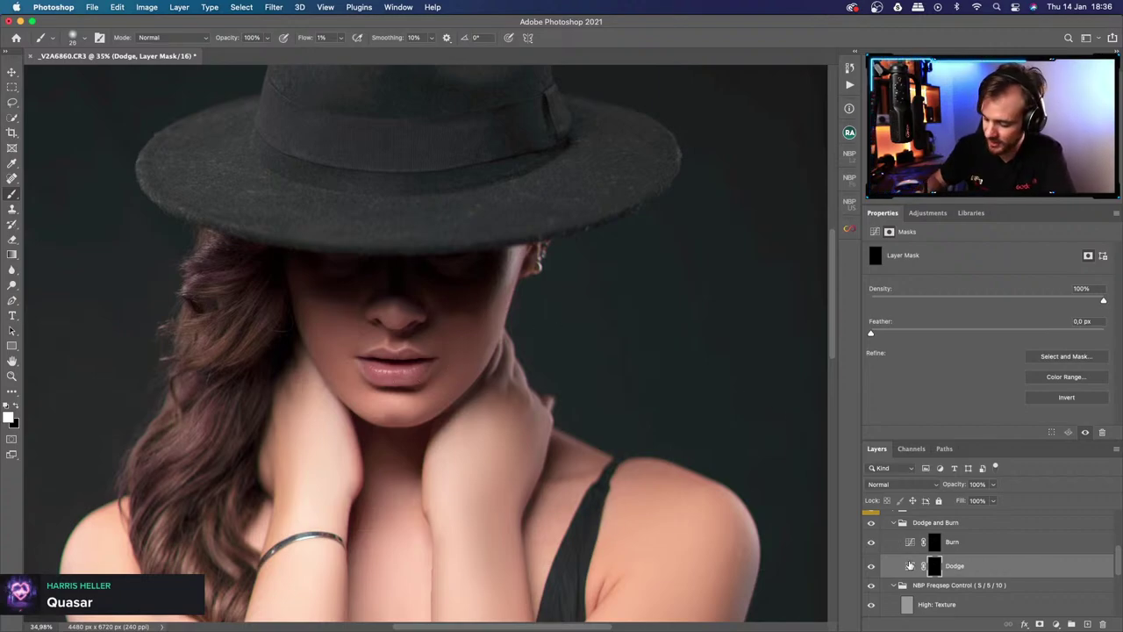
pyautogui.click(934, 542)
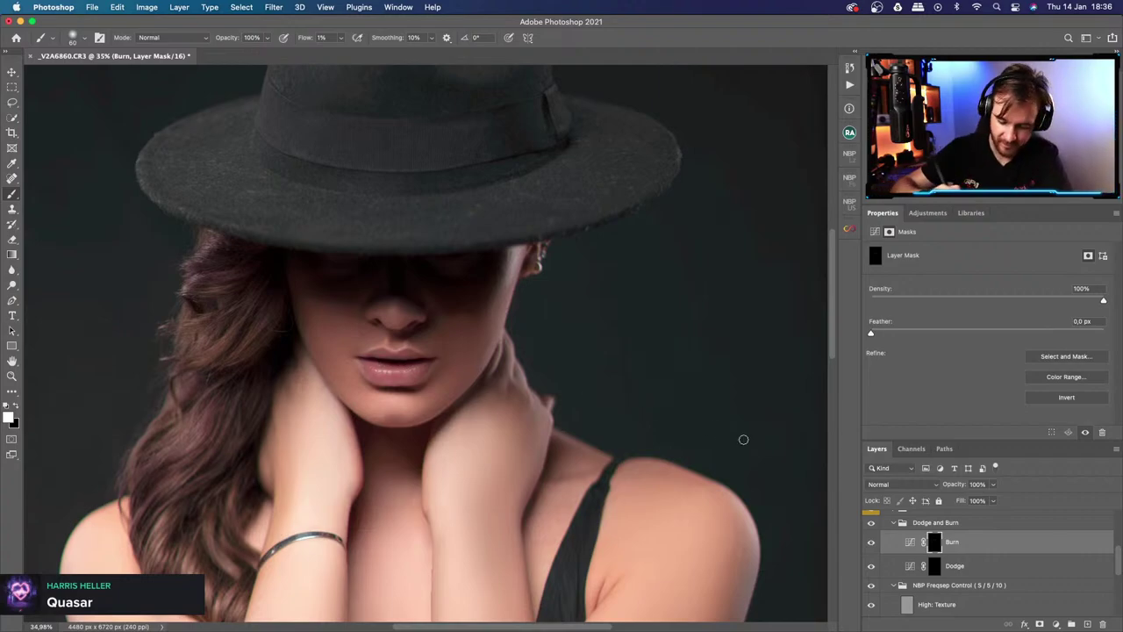
pyautogui.click(934, 566)
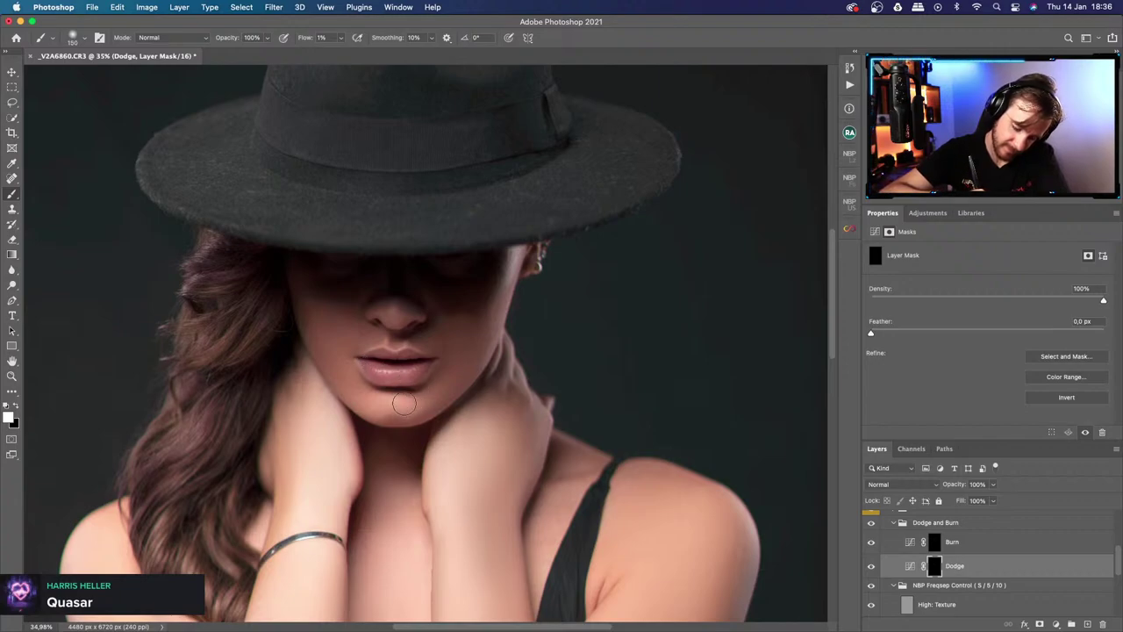
pyautogui.press(']')
pyautogui.press(']')
pyautogui.press(']')
pyautogui.press(']')
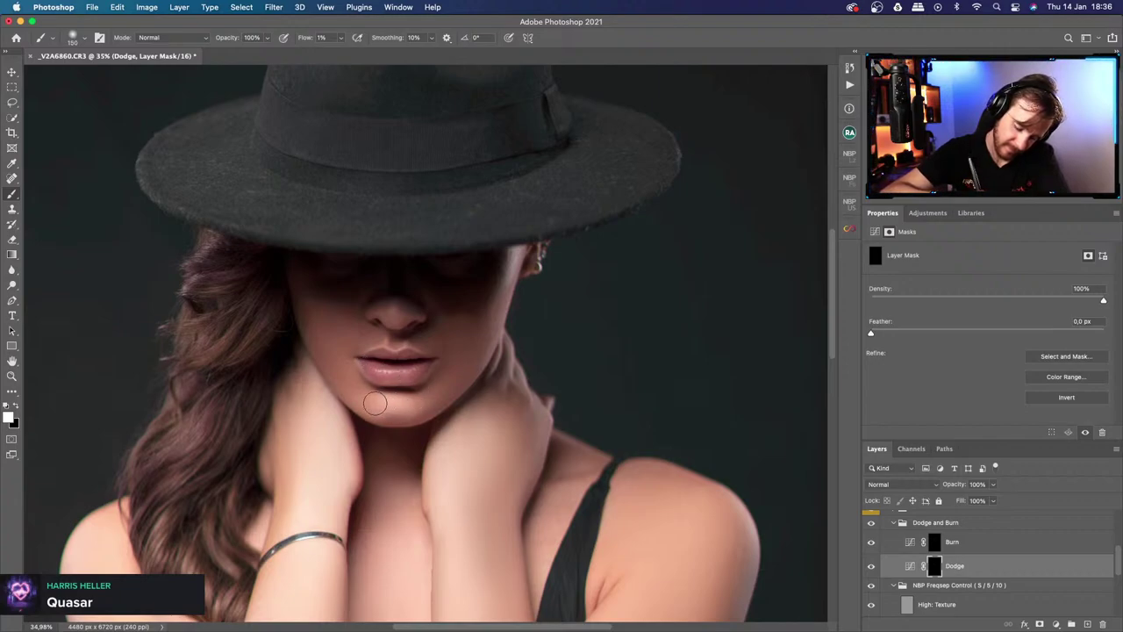
pyautogui.press('[')
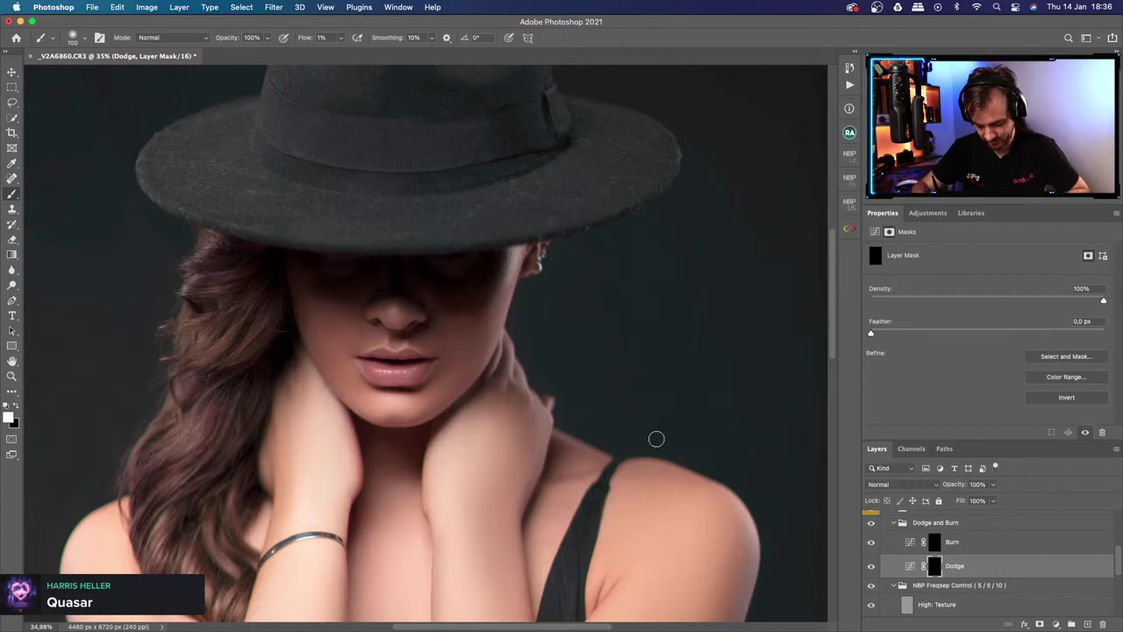
# Zoom out to fit the whole portrait and toggle the Dodge and Burn group for a before/after.
pyautogui.press('z')
pyautogui.moveTo(653, 461)
pyautogui.mouseDown()
pyautogui.moveTo(596, 472)
pyautogui.moveTo(632, 447)
pyautogui.mouseUp()
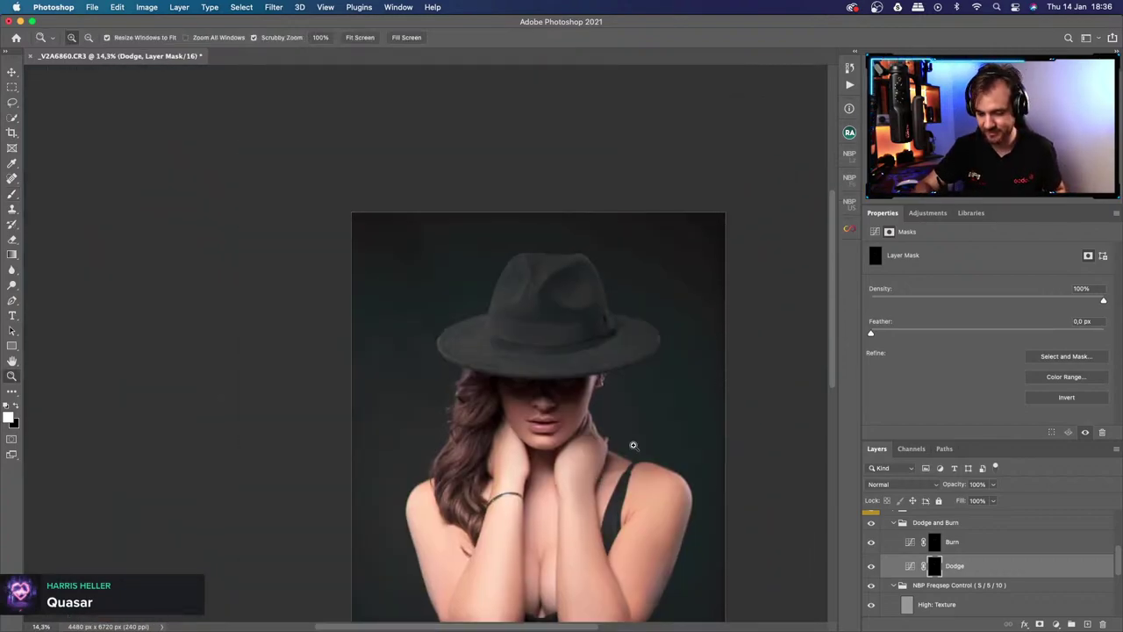
pyautogui.moveTo(645, 497); pyautogui.dragTo(640, 494)
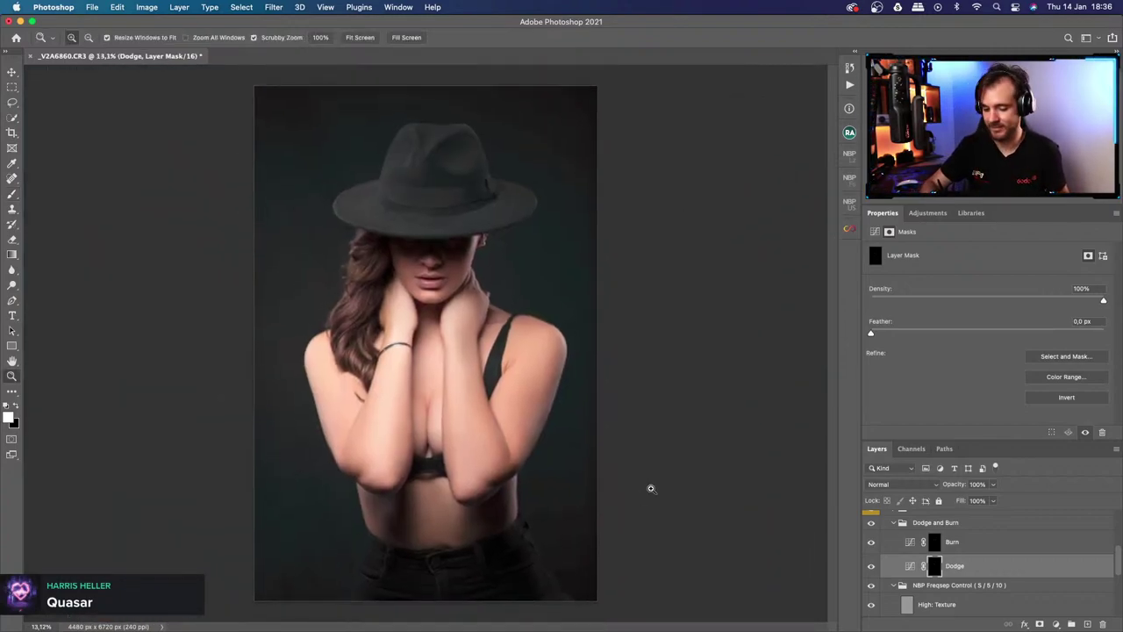
pyautogui.click(871, 523)
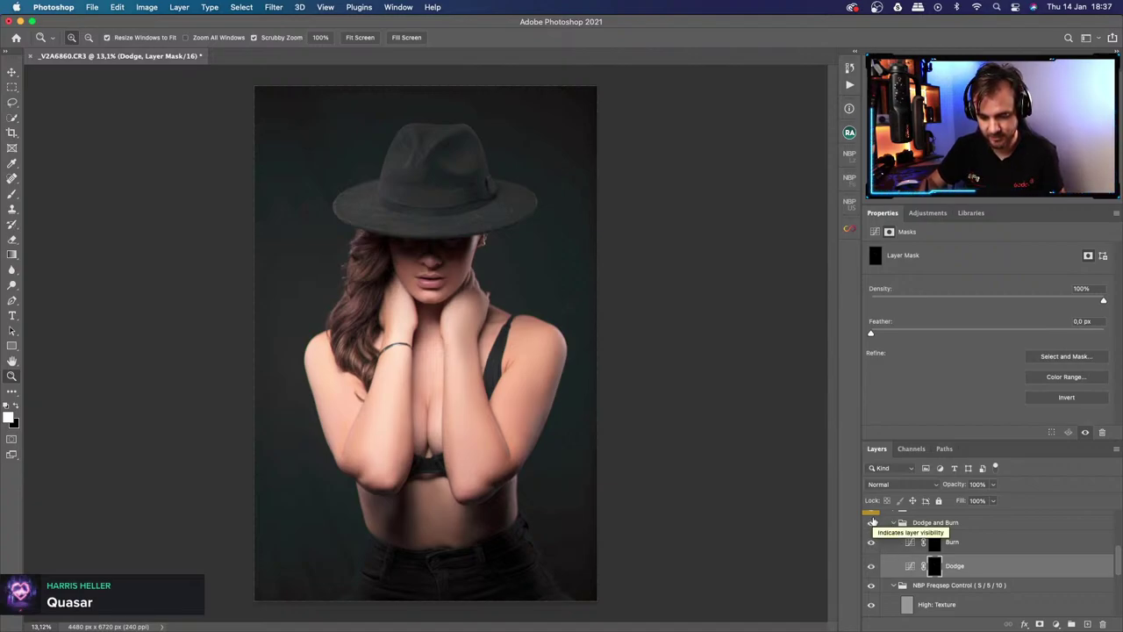
pyautogui.click(872, 522)
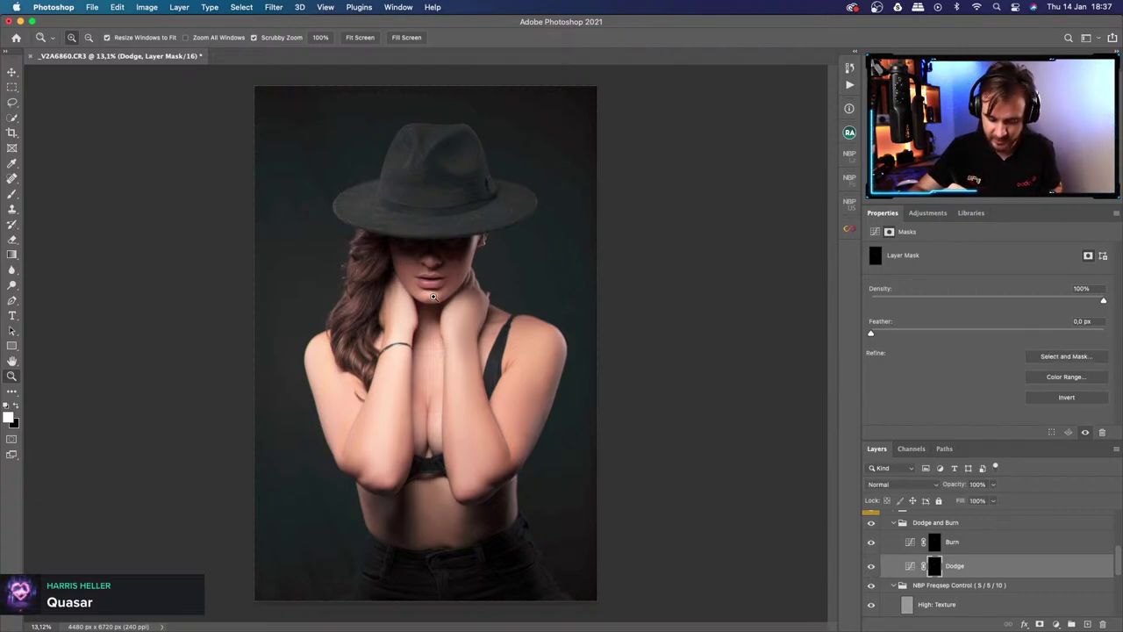
# Enlarge the brush to 175 pixels and toggle the Dodge layer to compare its effect.
pyautogui.press('b')
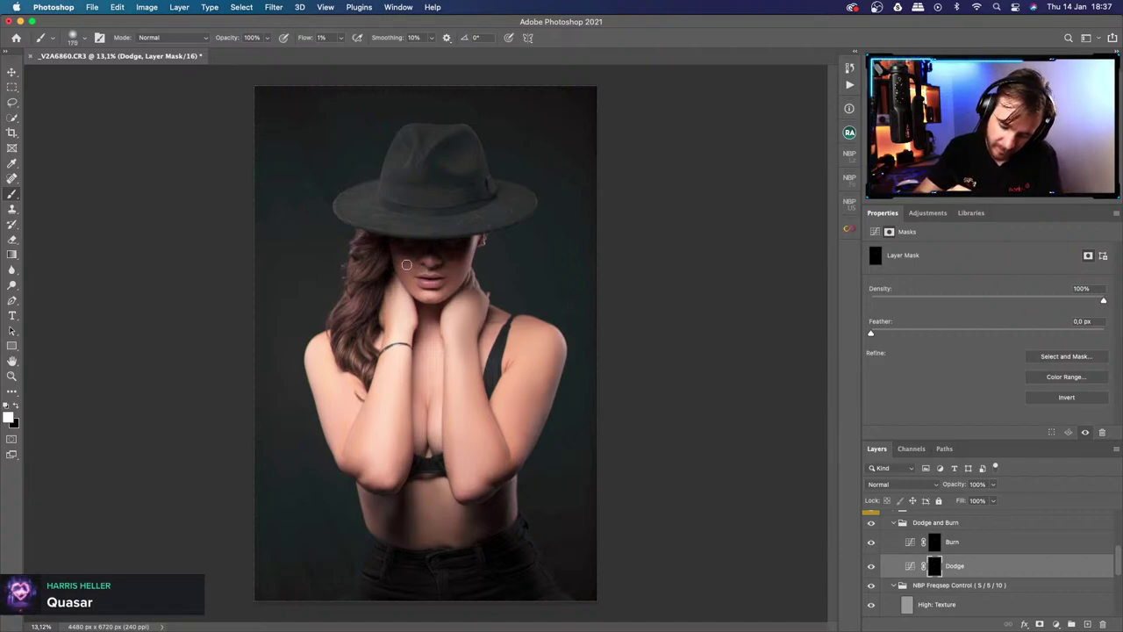
pyautogui.press(']')
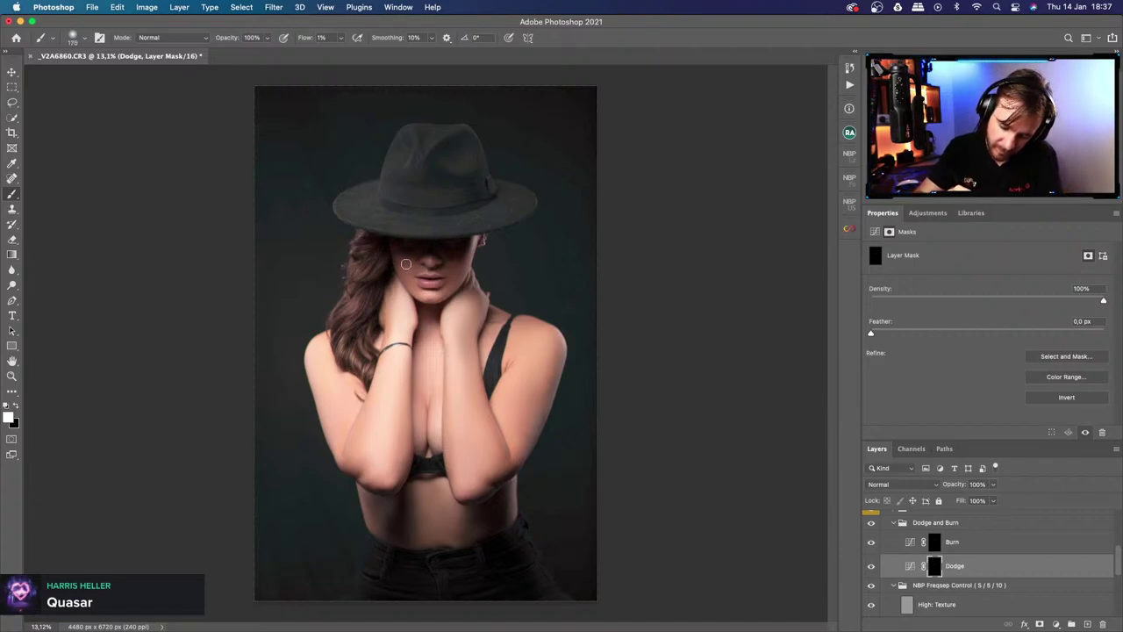
pyautogui.click(872, 567)
pyautogui.click(872, 567)
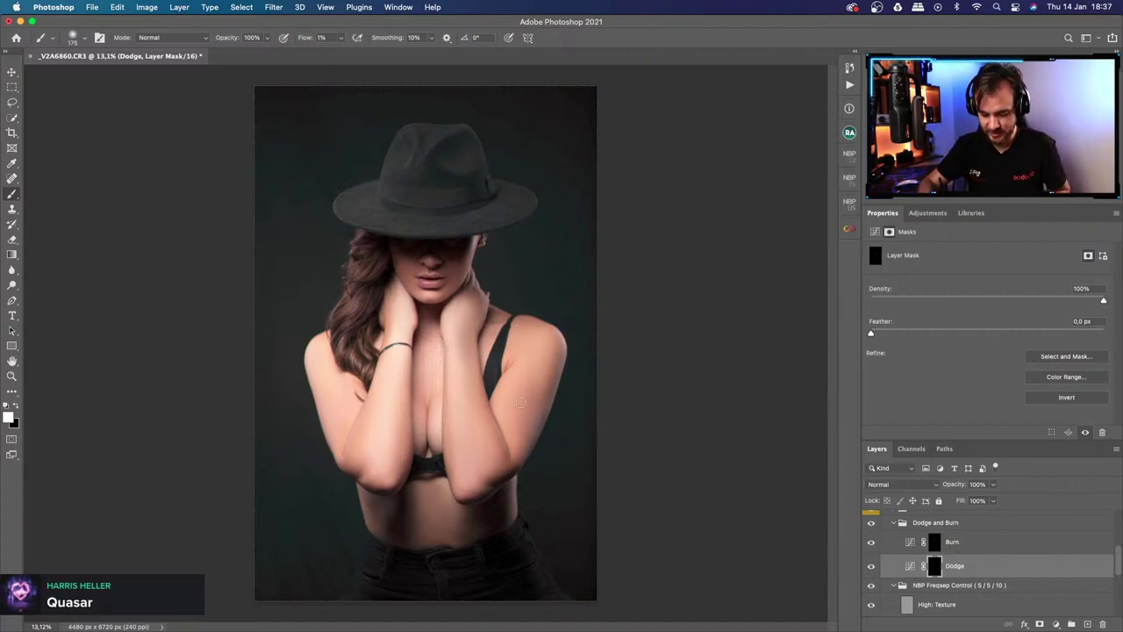
pyautogui.scroll(-10, 1118, 551)
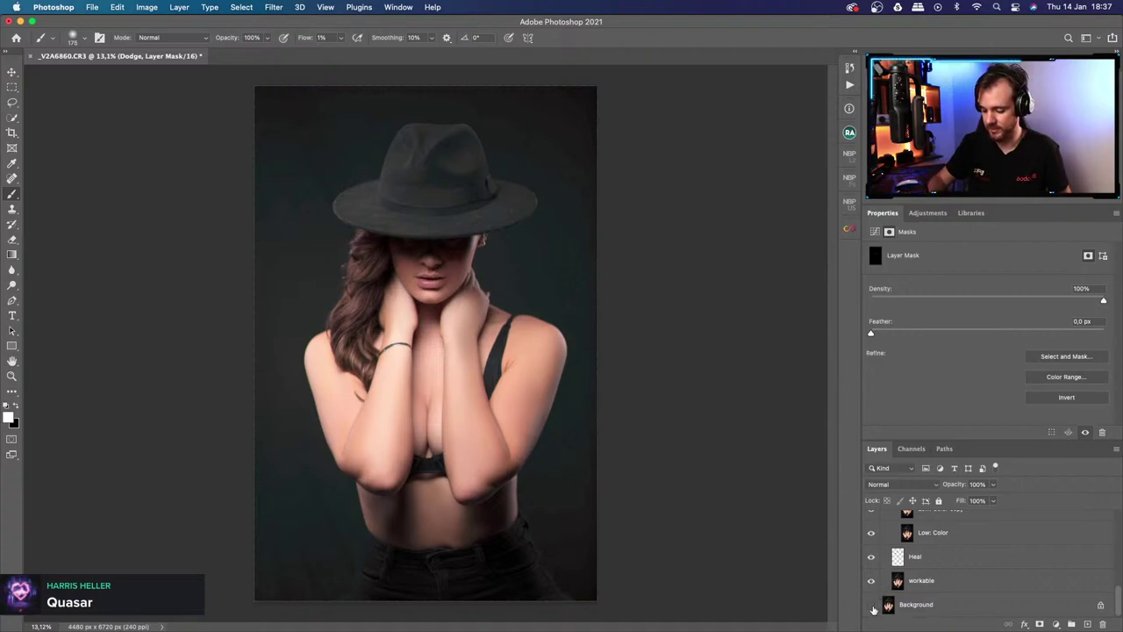
pyautogui.click(872, 605)
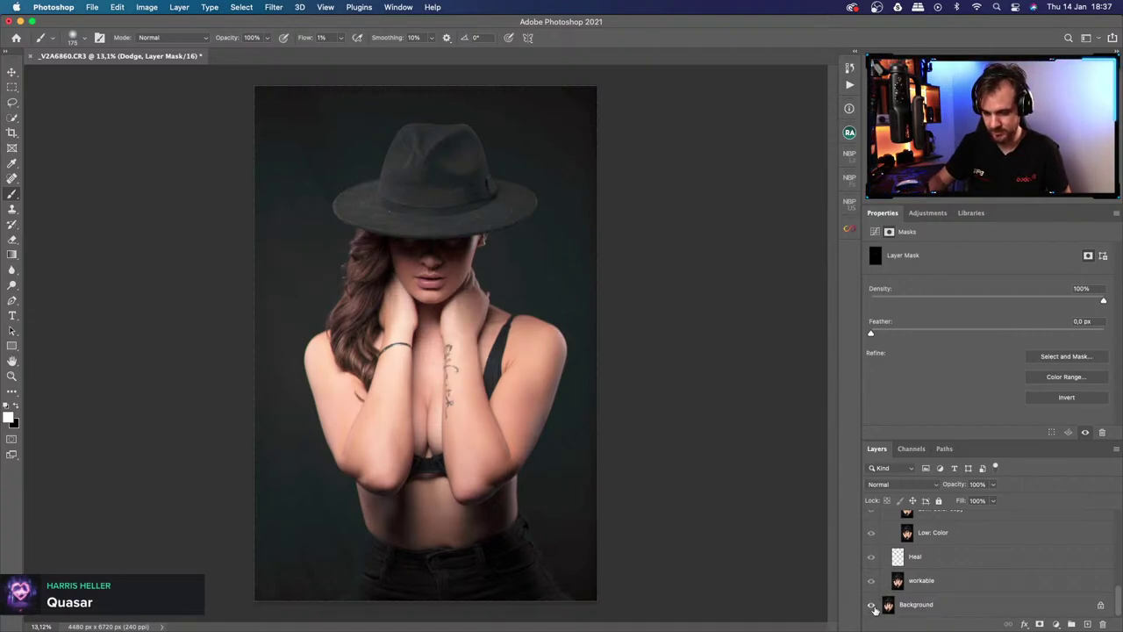
pyautogui.click(874, 607)
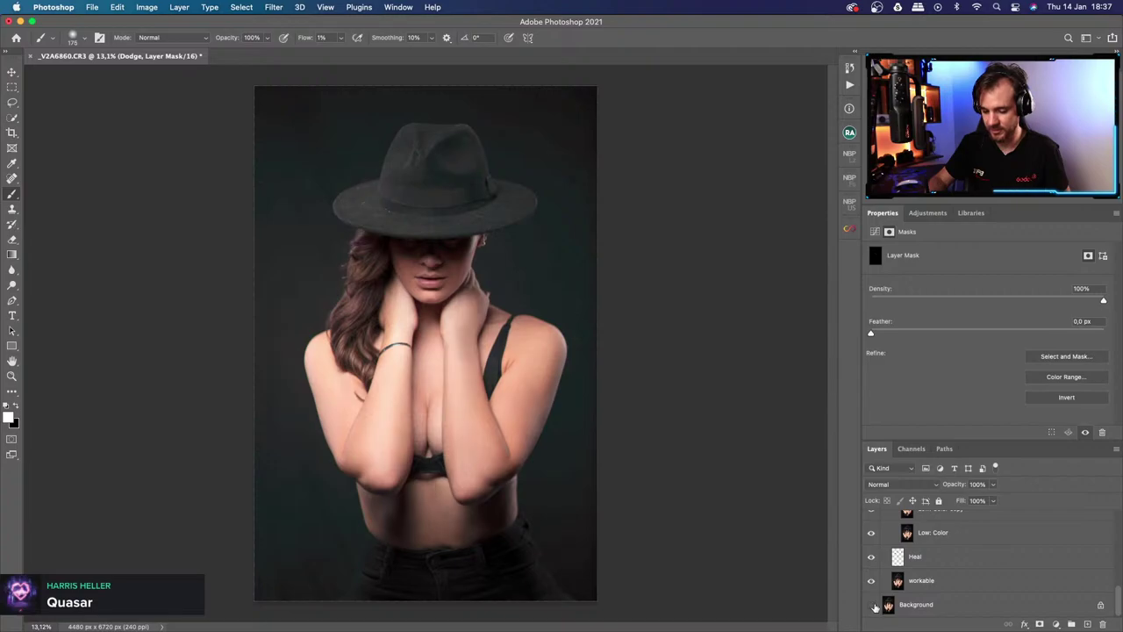
pyautogui.click(873, 606)
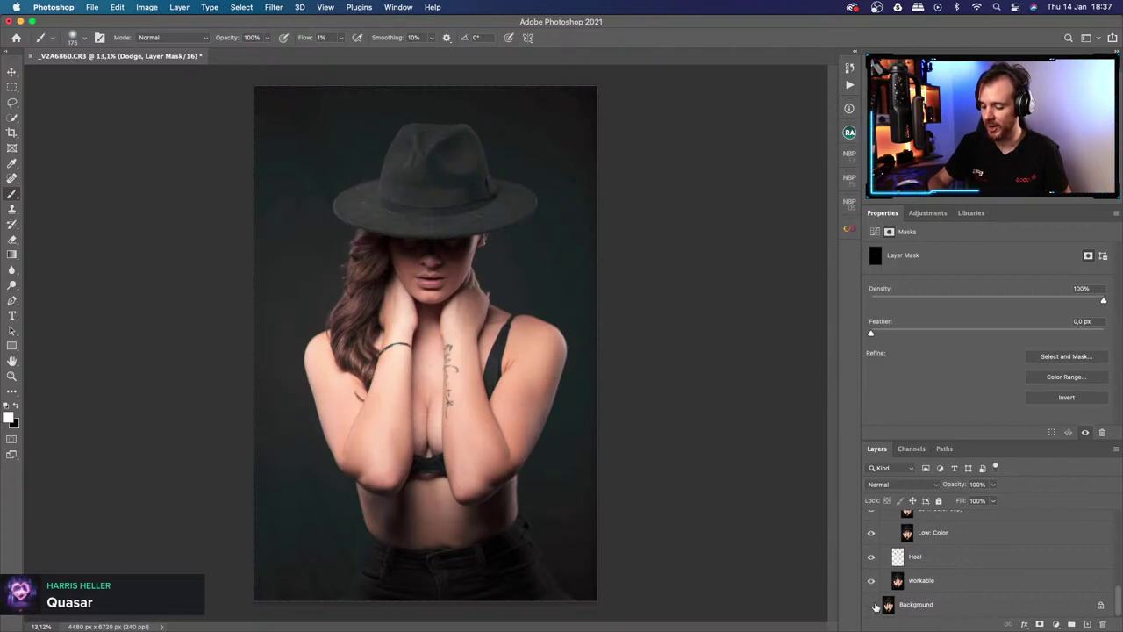
pyautogui.click(874, 606)
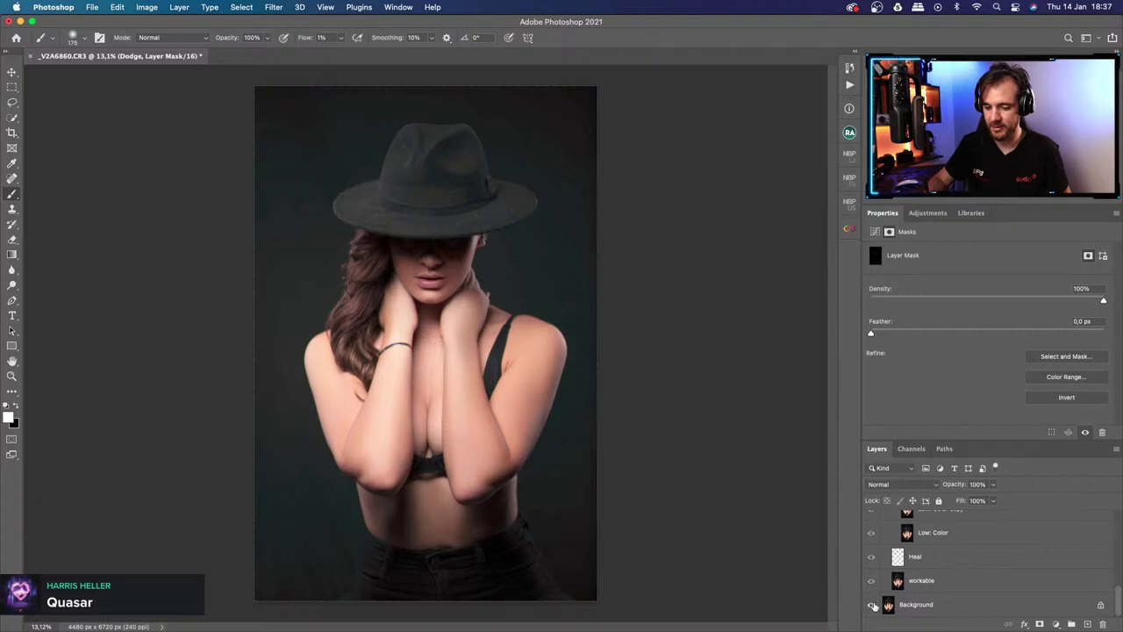
pyautogui.click(865, 581)
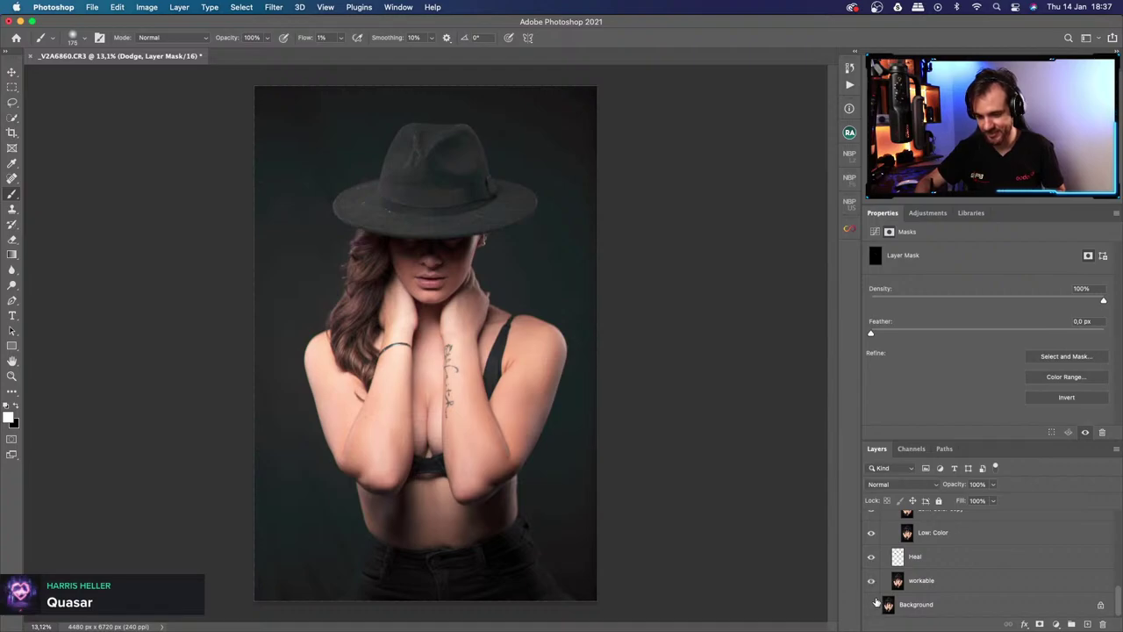
pyautogui.click(871, 606)
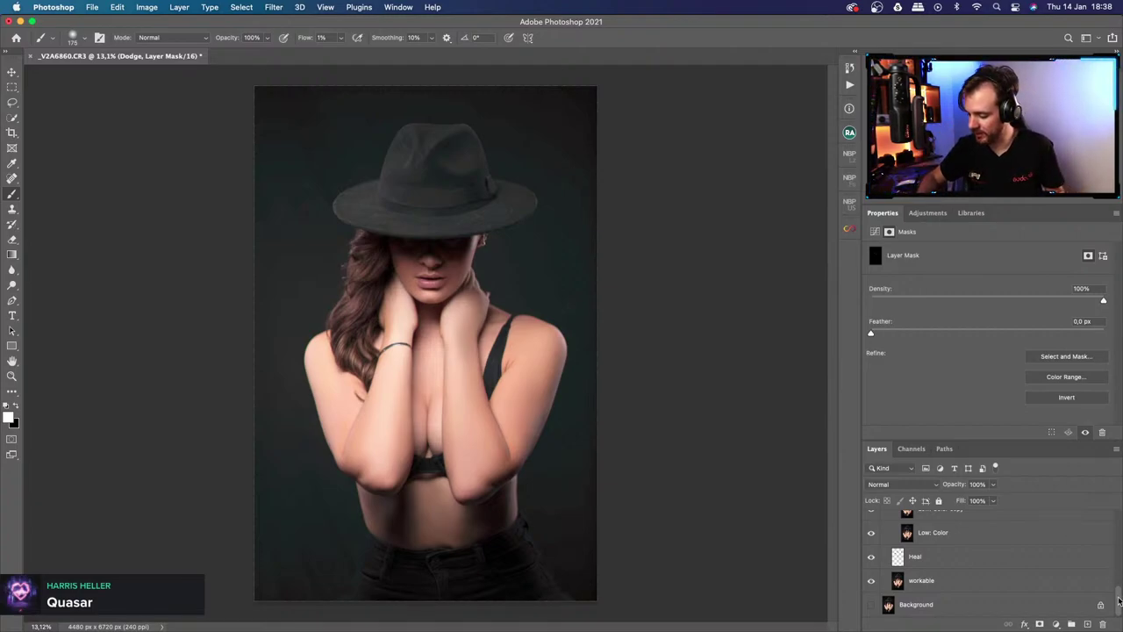
pyautogui.moveTo(1118, 597); pyautogui.dragTo(1118, 560)
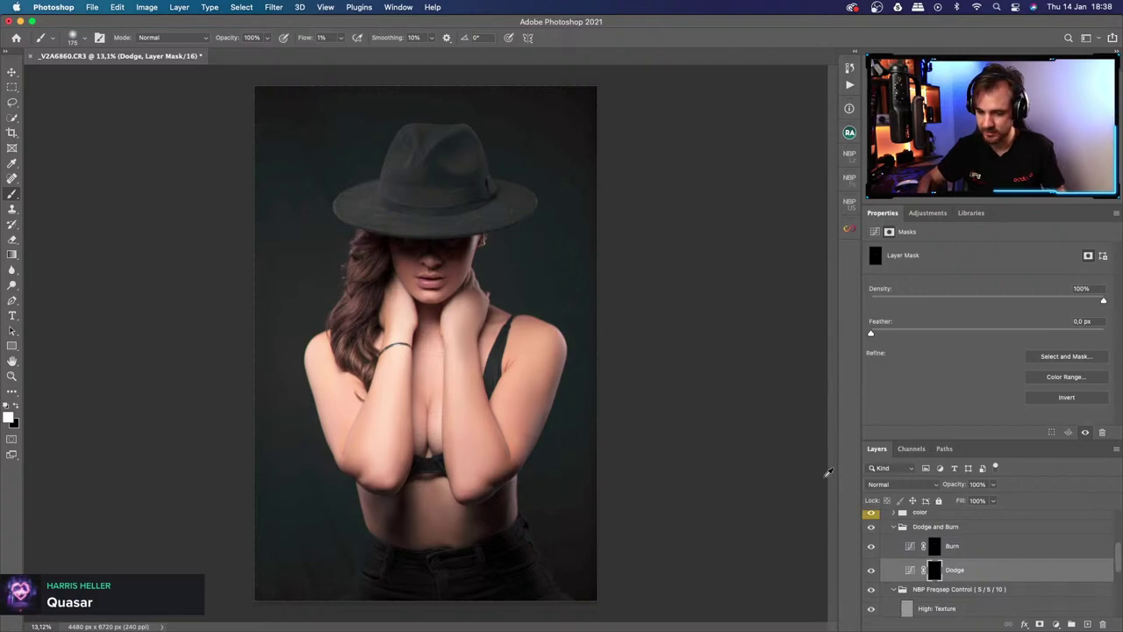
# View the Burn mask on its own, then return to the photo view.
pyautogui.keyDown('alt'); pyautogui.click(935, 546); pyautogui.keyUp('alt')
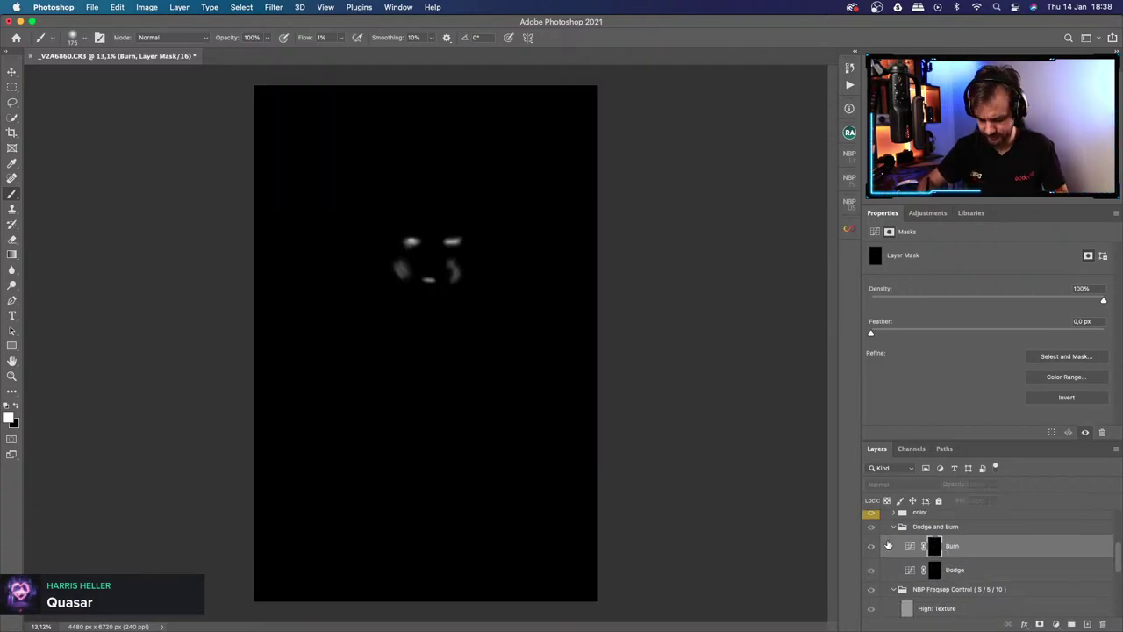
pyautogui.click(894, 527)
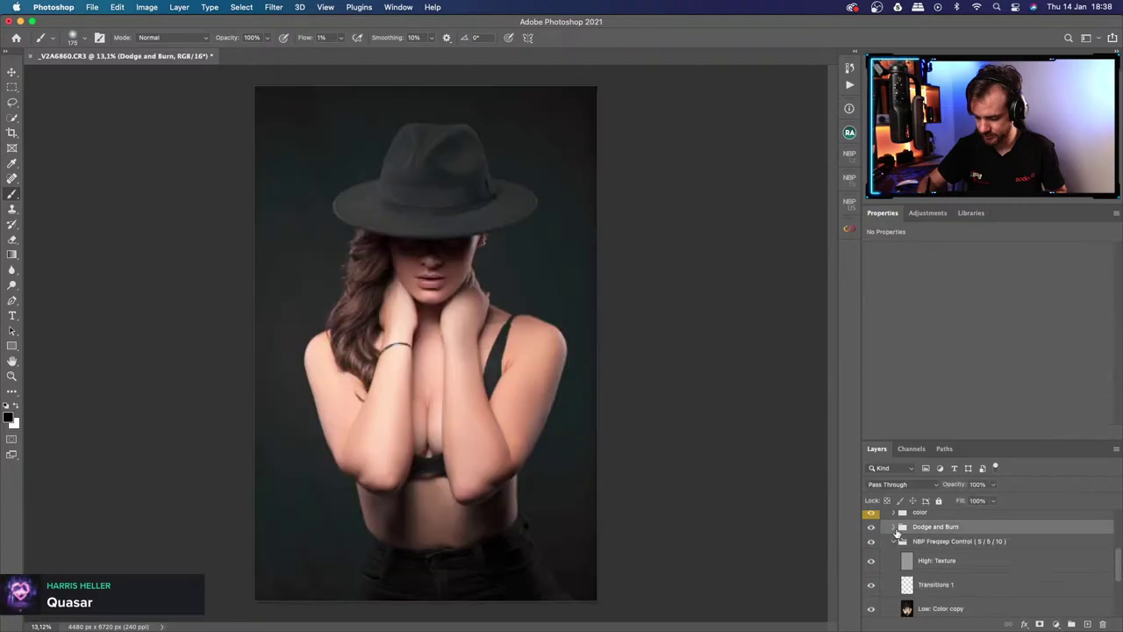
pyautogui.click(894, 527)
pyautogui.keyDown('alt'); pyautogui.click(933, 547); pyautogui.keyUp('alt')
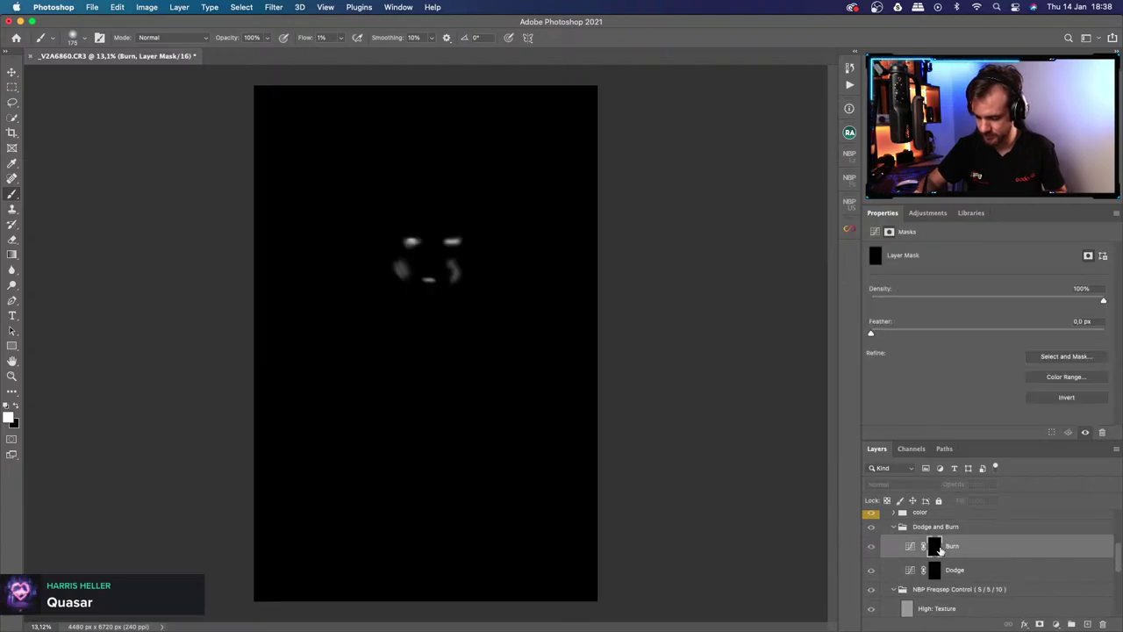
pyautogui.keyDown('alt'); pyautogui.click(934, 547); pyautogui.keyUp('alt')
# Zoom in on the face, zoom out to show hat and shoulders, and target the Burn mask.
pyautogui.scroll(5, 424, 250)
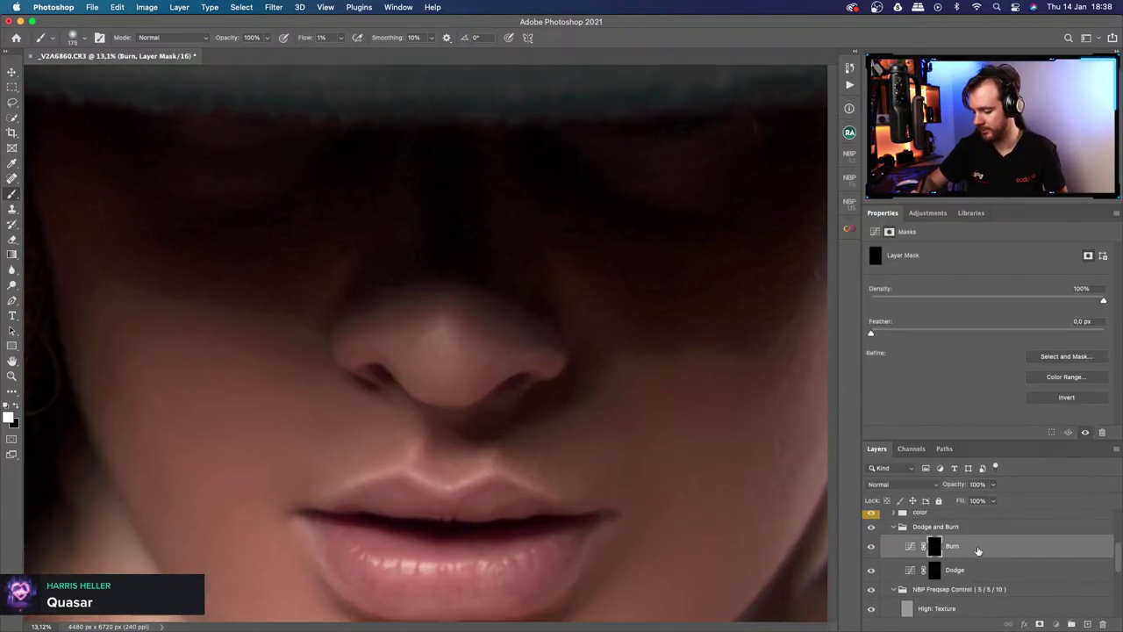
pyautogui.press('super+2')
pyautogui.press('z')
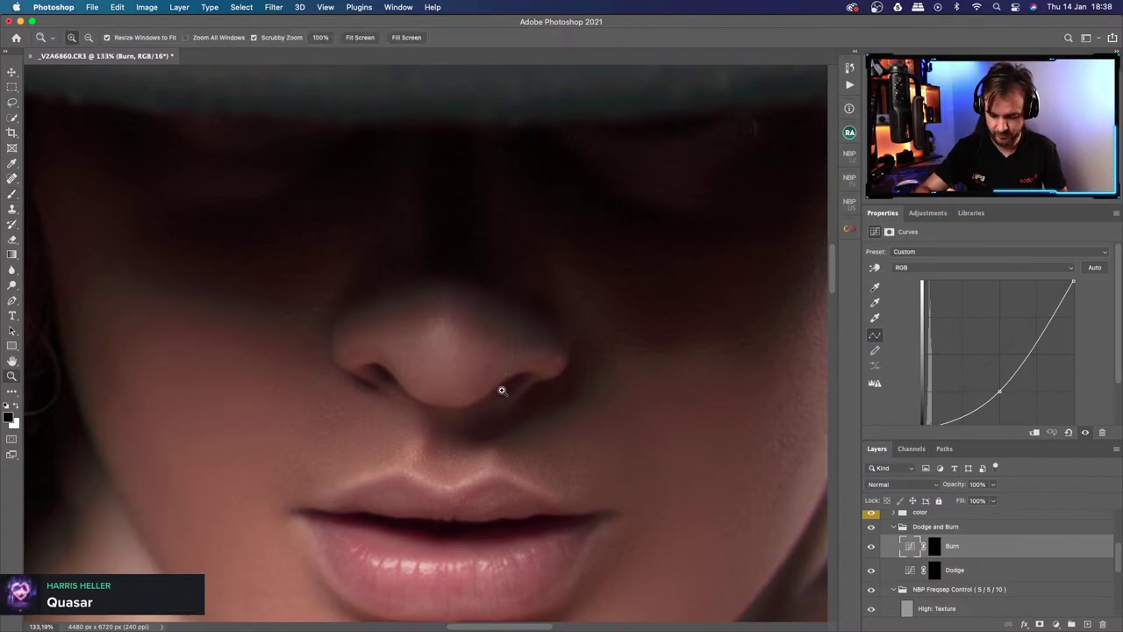
pyautogui.moveTo(502, 382); pyautogui.dragTo(418, 400)
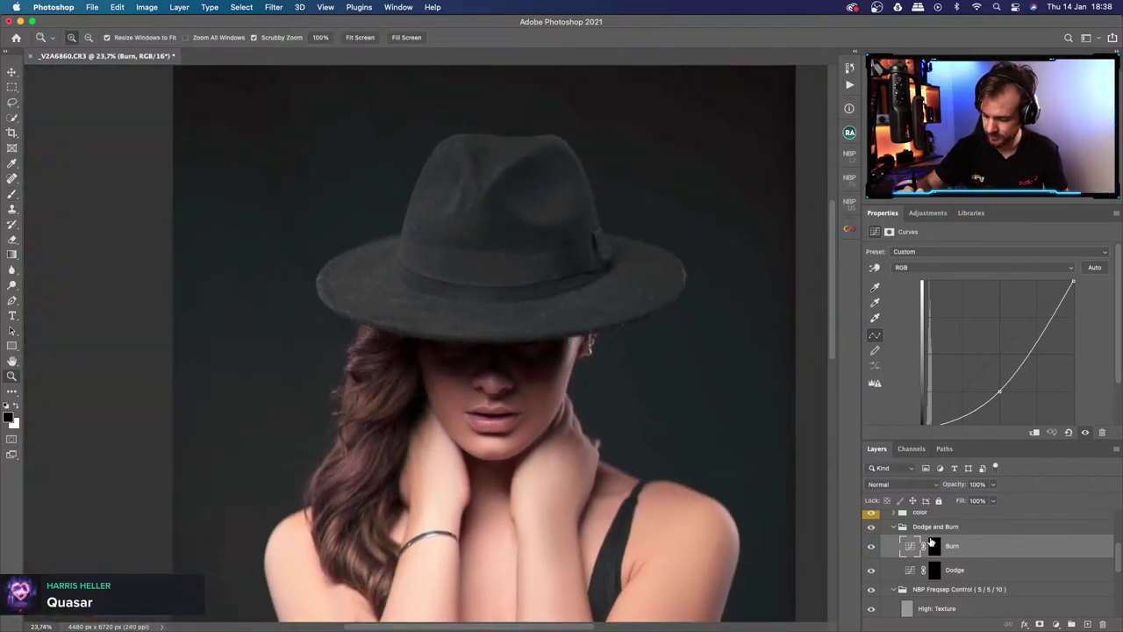
pyautogui.click(934, 548)
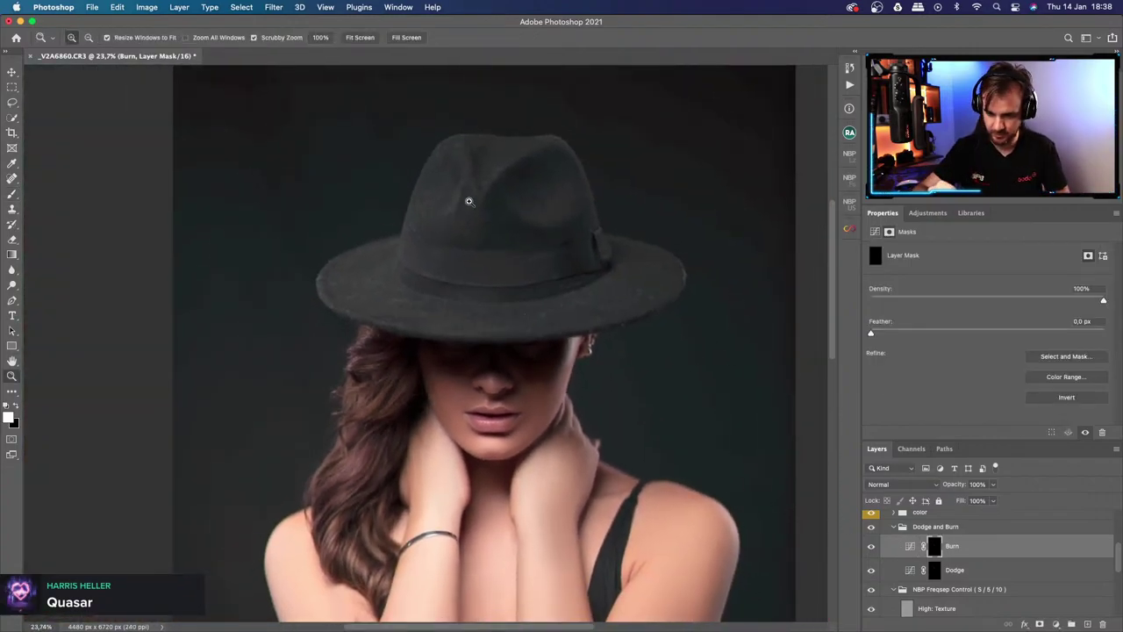
# Turn on the black-and-white brightness helper view and set the brush to 80 pixels.
pyautogui.press('b')
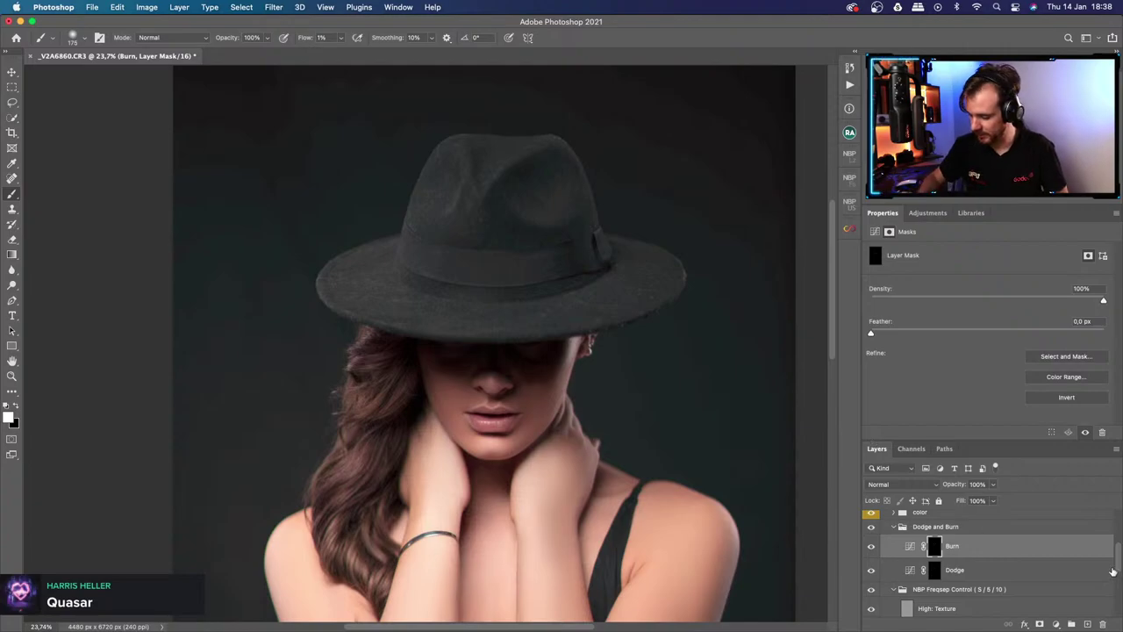
pyautogui.scroll(2, 886, 528)
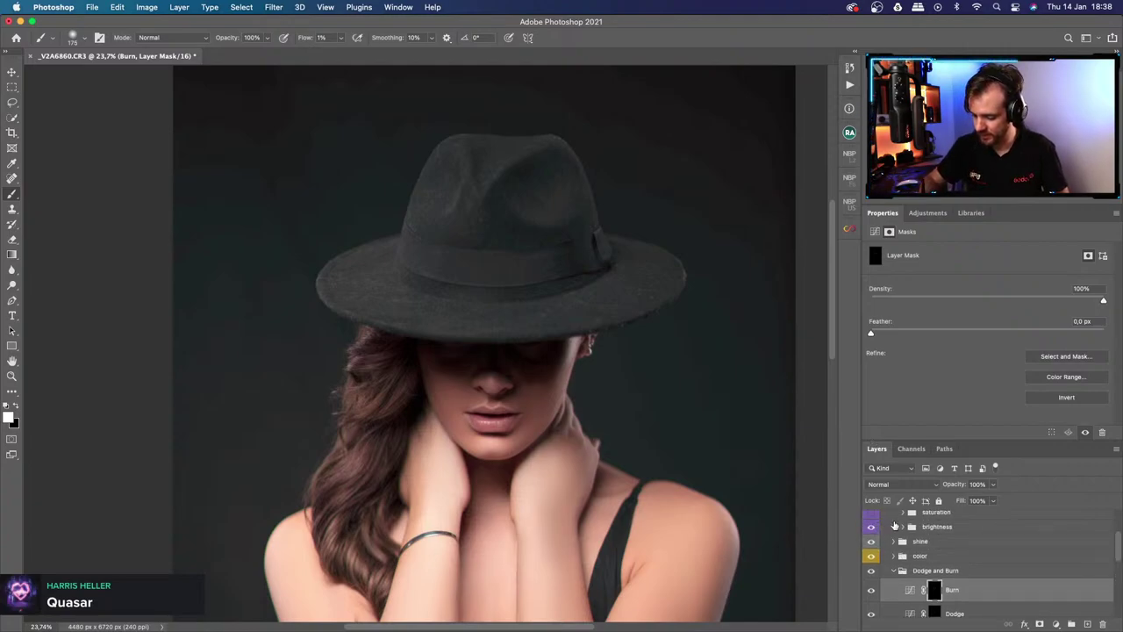
pyautogui.click(872, 527)
pyautogui.press('[')
pyautogui.press('[')
pyautogui.press('[')
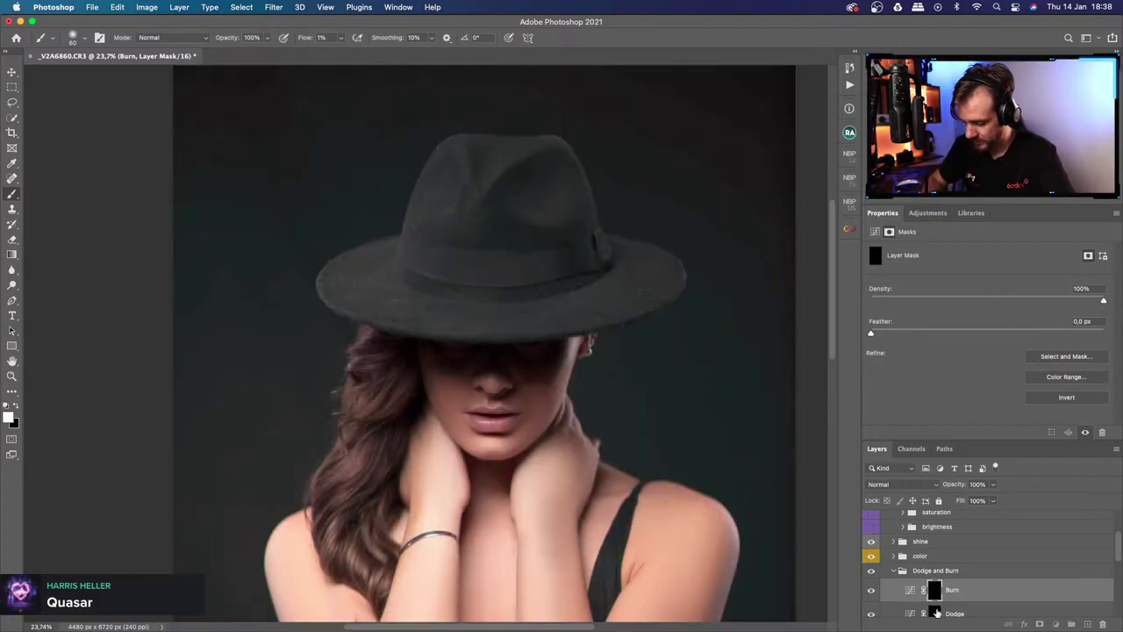
# Select the Dodge then Burn mask, review the whole photo zoomed out, and zoom back in to paint.
pyautogui.click(937, 608)
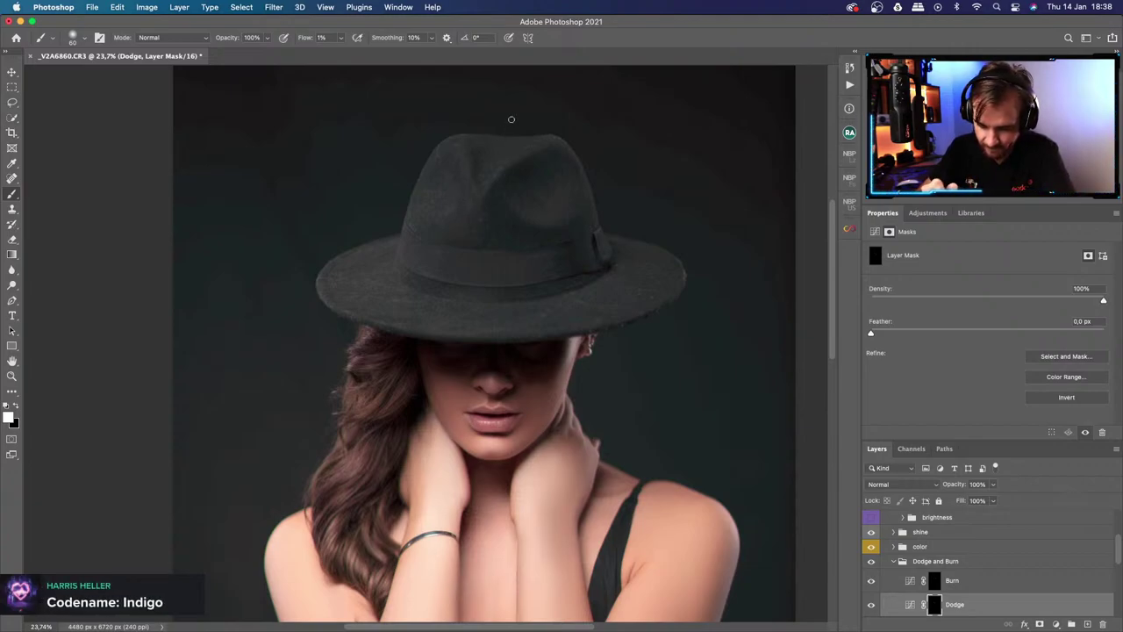
pyautogui.click(935, 581)
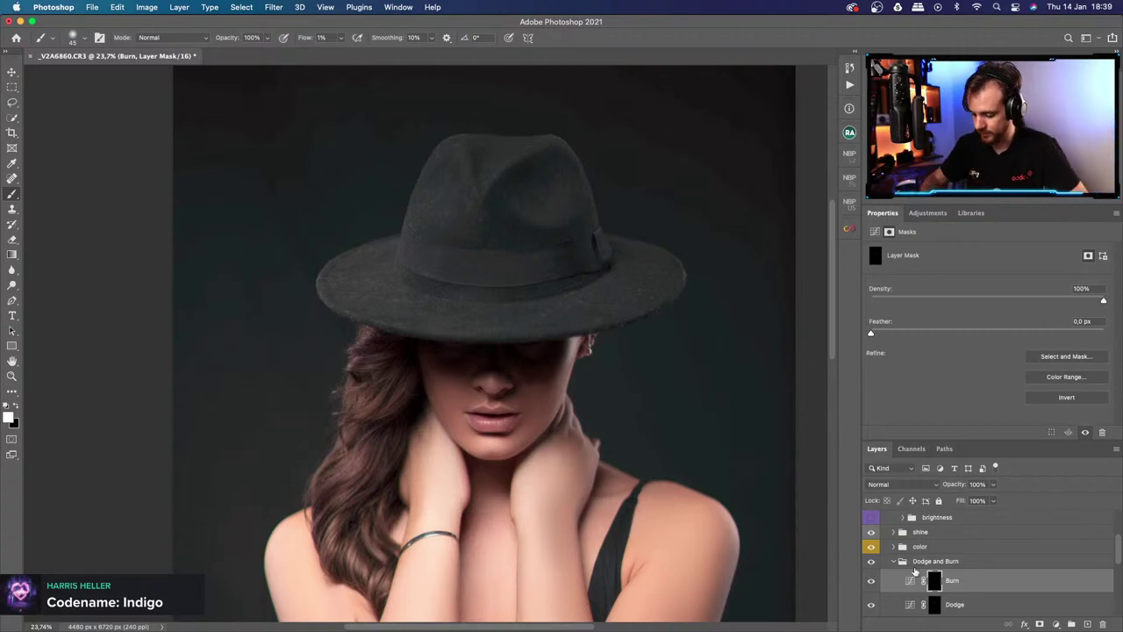
pyautogui.press('z')
pyautogui.moveTo(544, 483); pyautogui.dragTo(509, 481)
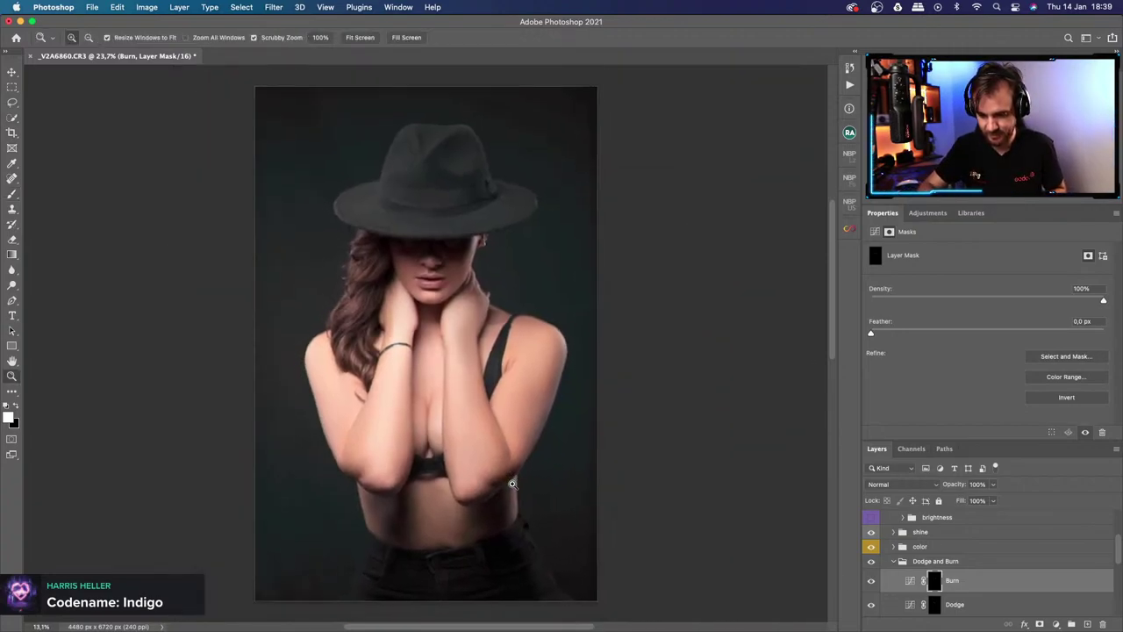
pyautogui.moveTo(534, 527); pyautogui.dragTo(518, 530)
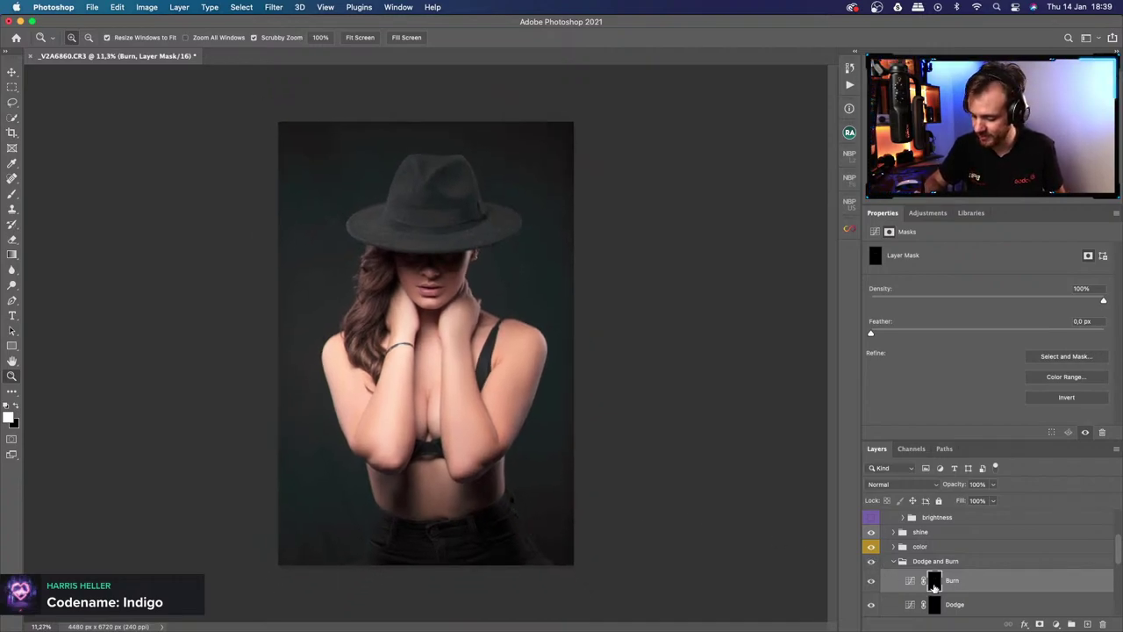
pyautogui.moveTo(425, 187); pyautogui.dragTo(474, 188)
pyautogui.press('b')
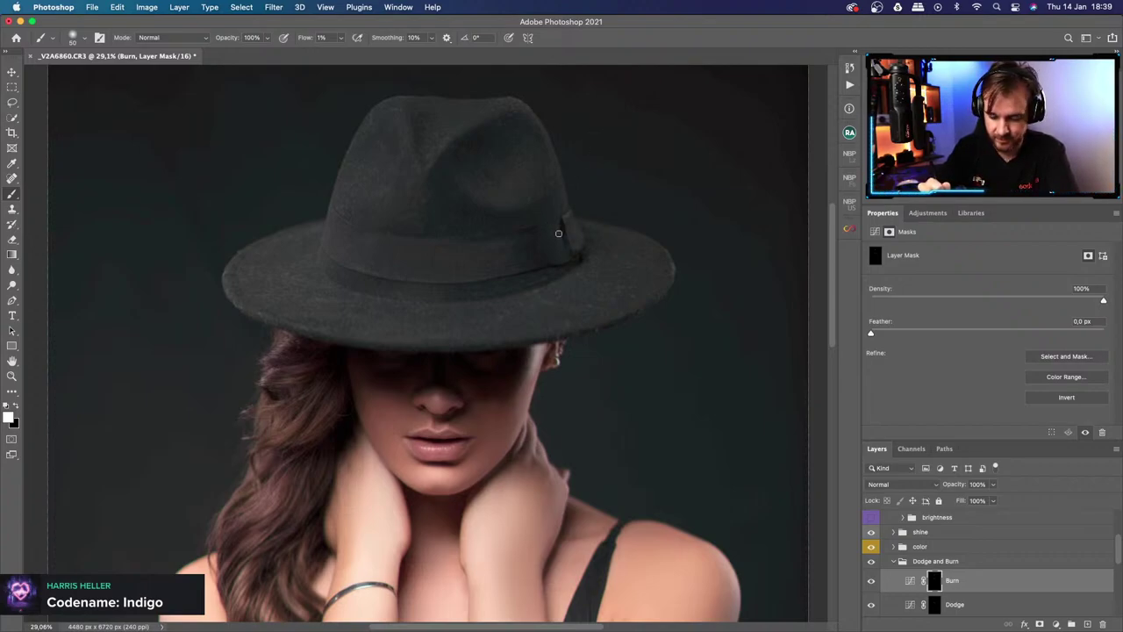
# Zoom out until the whole retouched portrait fits the window.
pyautogui.press('z')
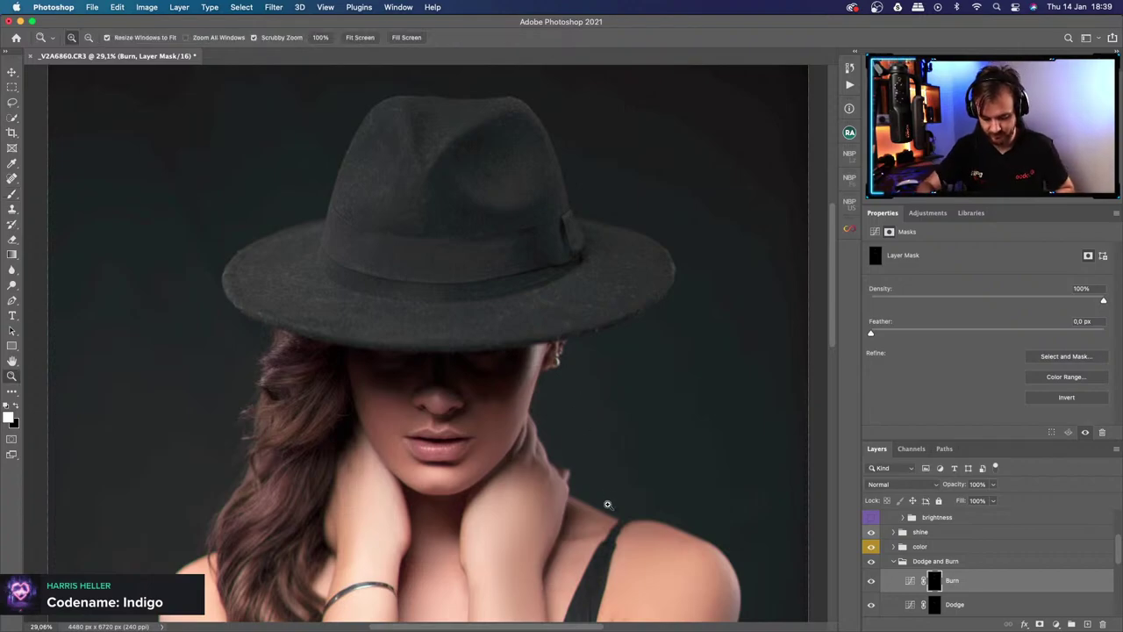
pyautogui.moveTo(609, 501); pyautogui.dragTo(571, 513)
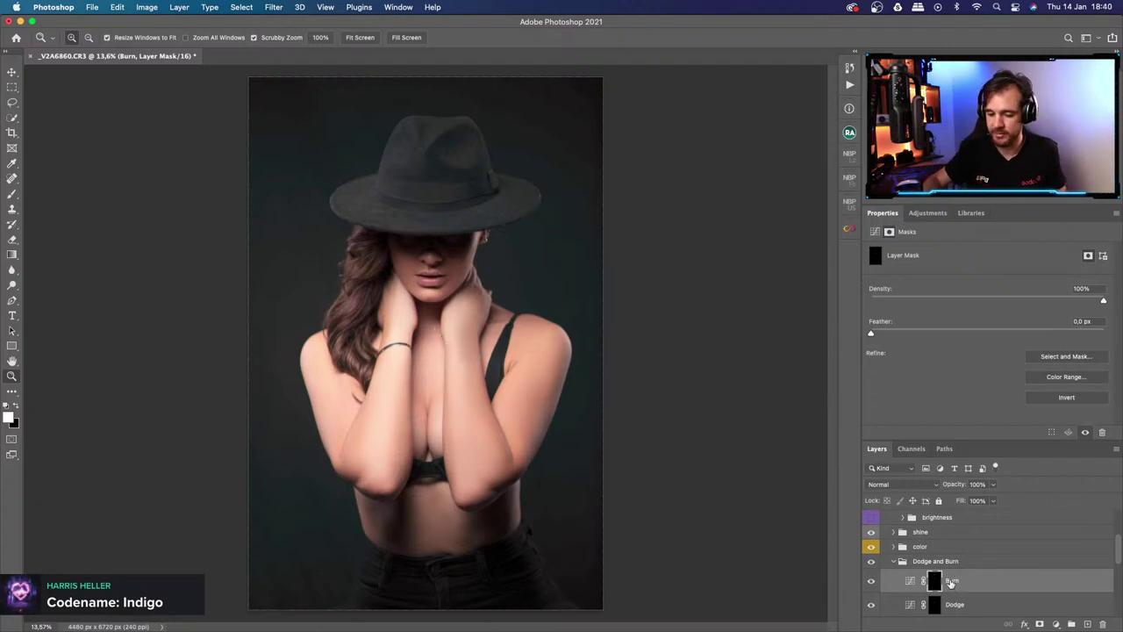
# Add a Curves adjustment to the Dodge and Burn group, pull its midpoint down, and invert its mask to black.
pyautogui.click(999, 560)
pyautogui.click(1056, 624)
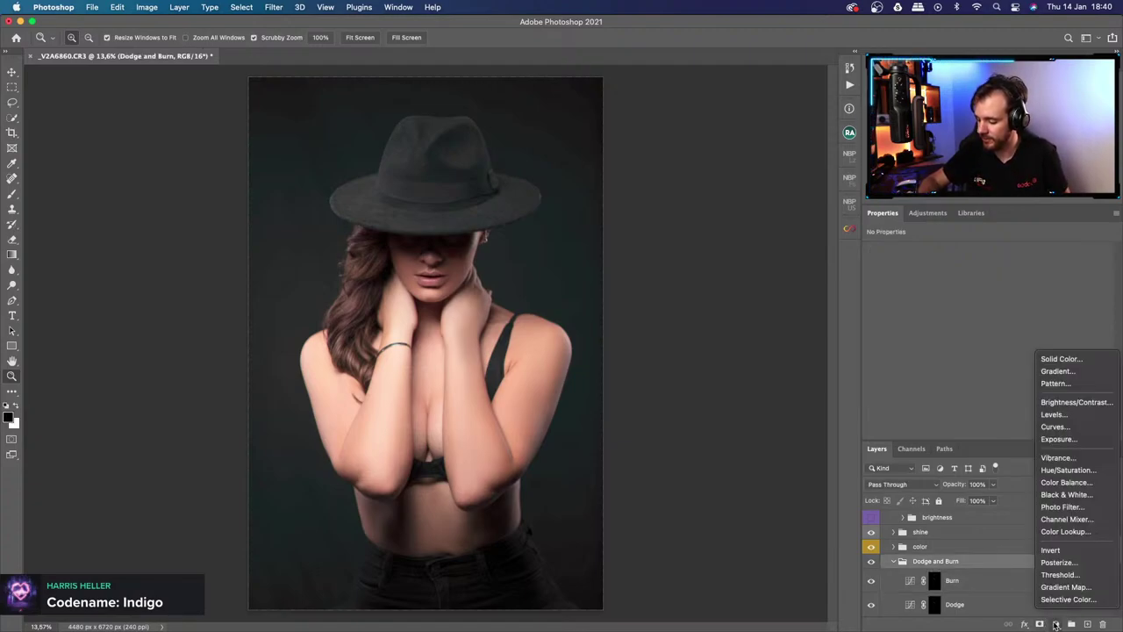
pyautogui.click(1063, 428)
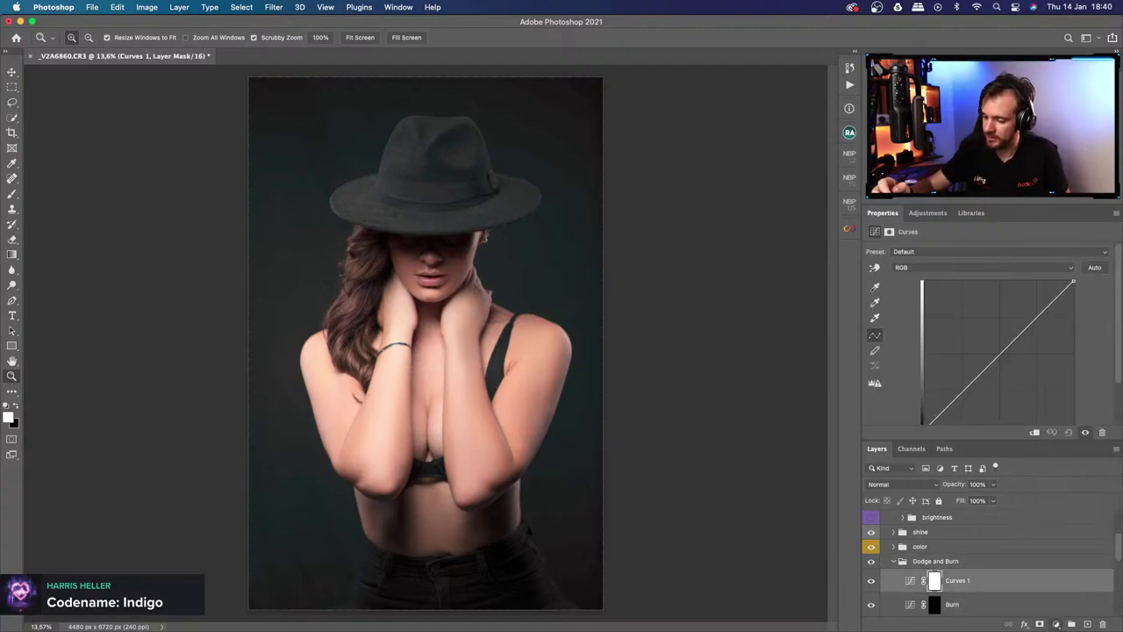
pyautogui.click(1001, 354)
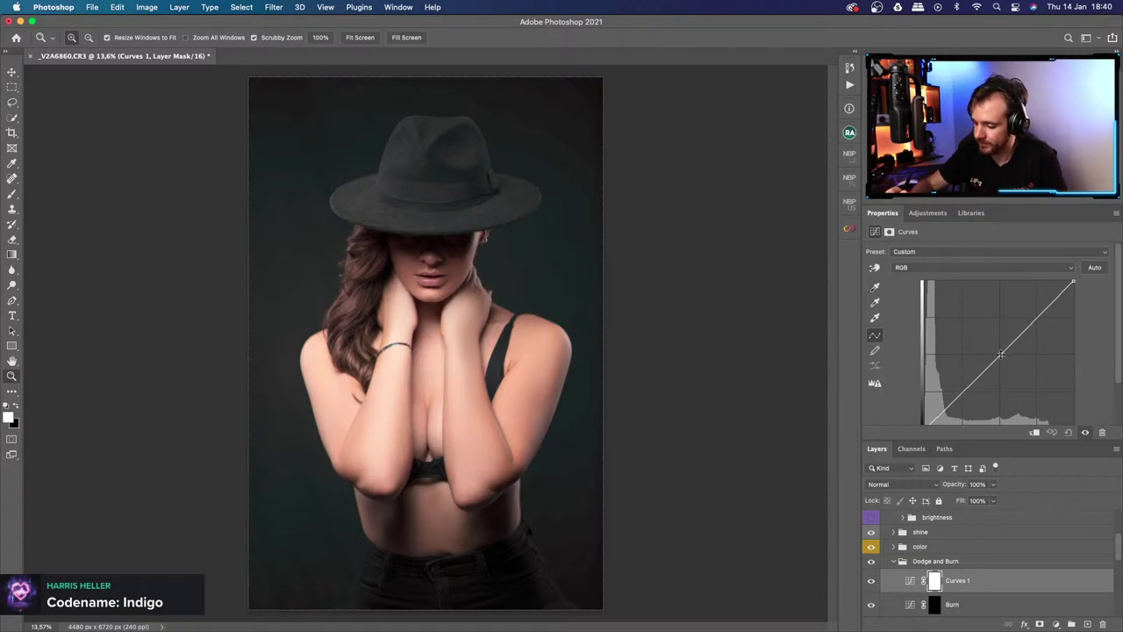
pyautogui.moveTo(1000, 354); pyautogui.dragTo(1013, 373)
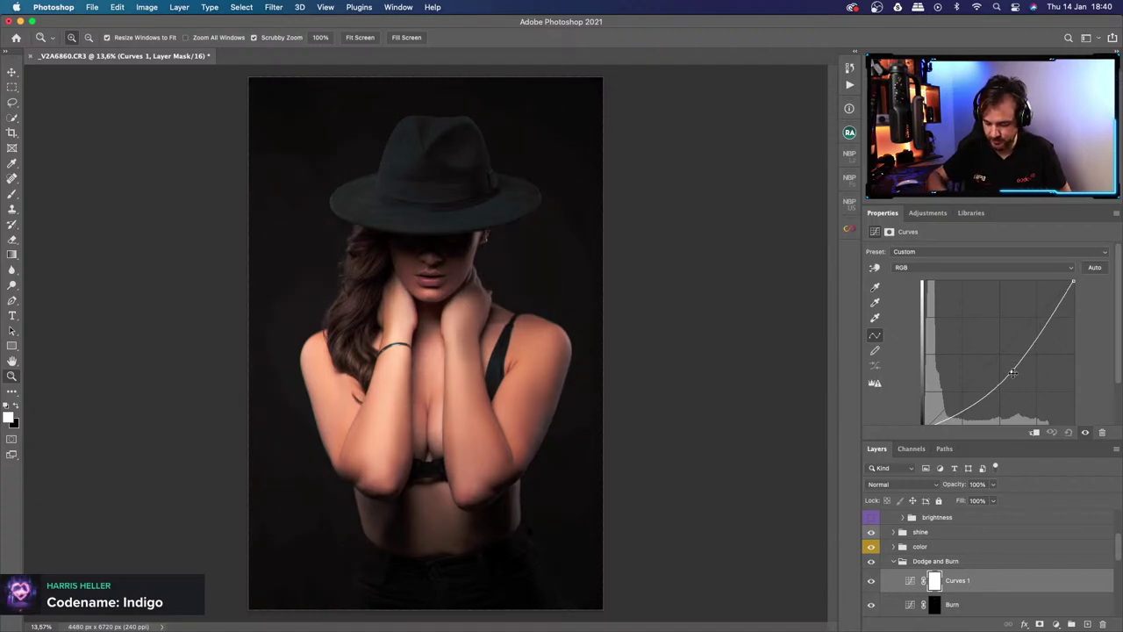
pyautogui.press('super+i')
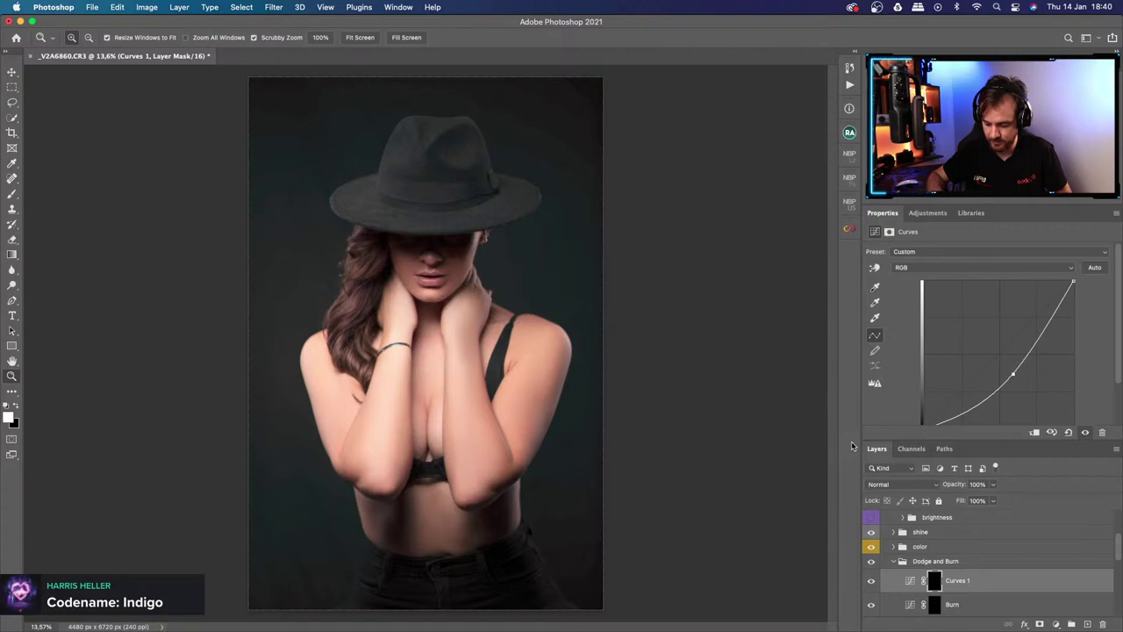
# With a large 100%-flow brush, invert the Curves 1 mask so the darkening shows.
pyautogui.press('b')
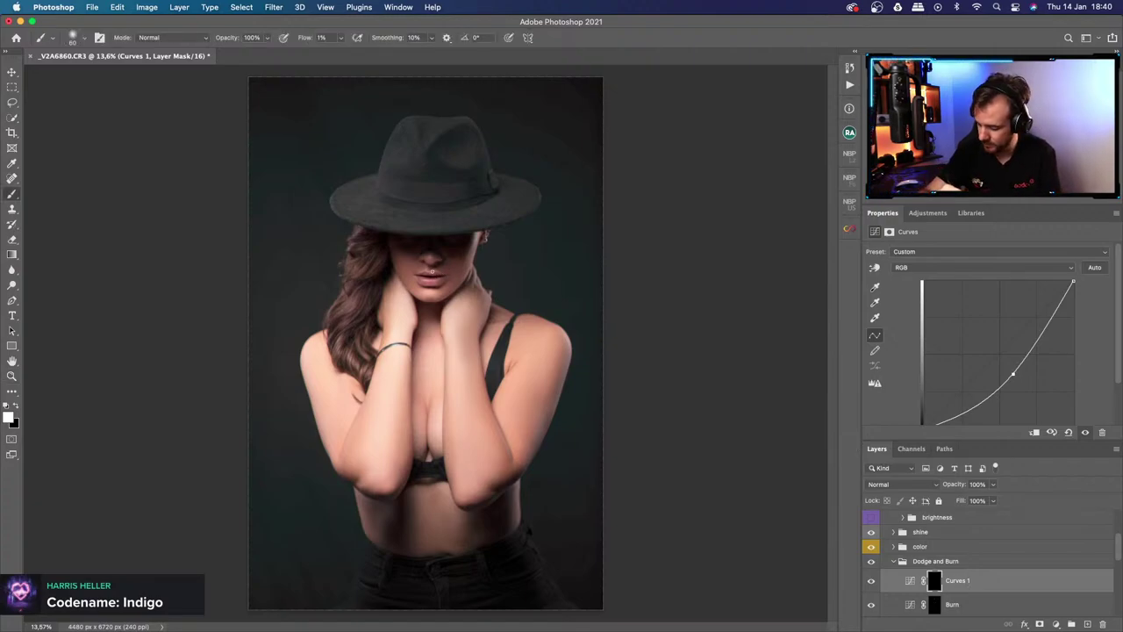
pyautogui.press(']')
pyautogui.press(']')
pyautogui.press(']')
pyautogui.press(']')
pyautogui.press(']')
pyautogui.press(']')
pyautogui.press(']')
pyautogui.press(']')
pyautogui.press(']')
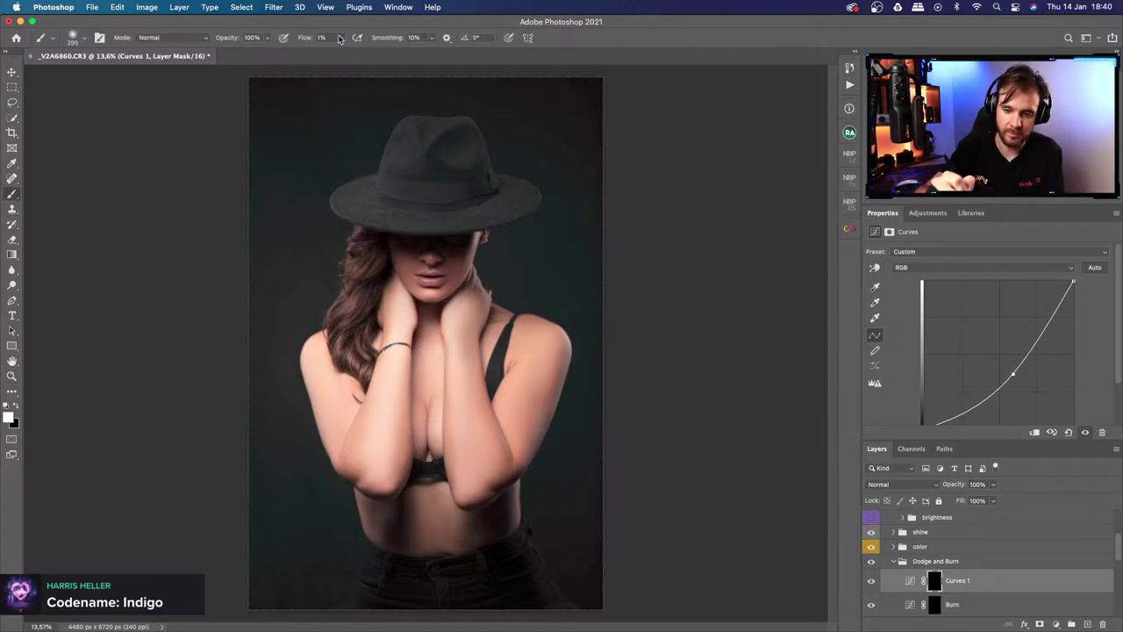
pyautogui.moveTo(339, 39)
pyautogui.mouseDown()
pyautogui.moveTo(344, 51)
pyautogui.moveTo(399, 54)
pyautogui.mouseUp()
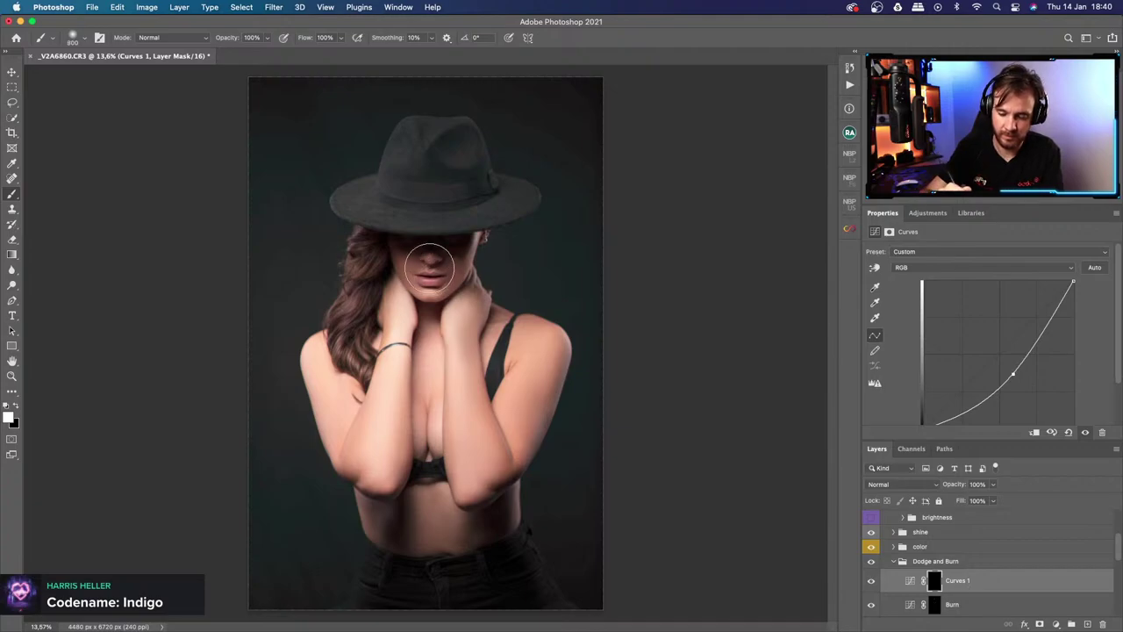
pyautogui.press(']')
pyautogui.press(']')
pyautogui.press(']')
pyautogui.press(']')
pyautogui.press(']')
pyautogui.press(']')
pyautogui.press(']')
pyautogui.press(']')
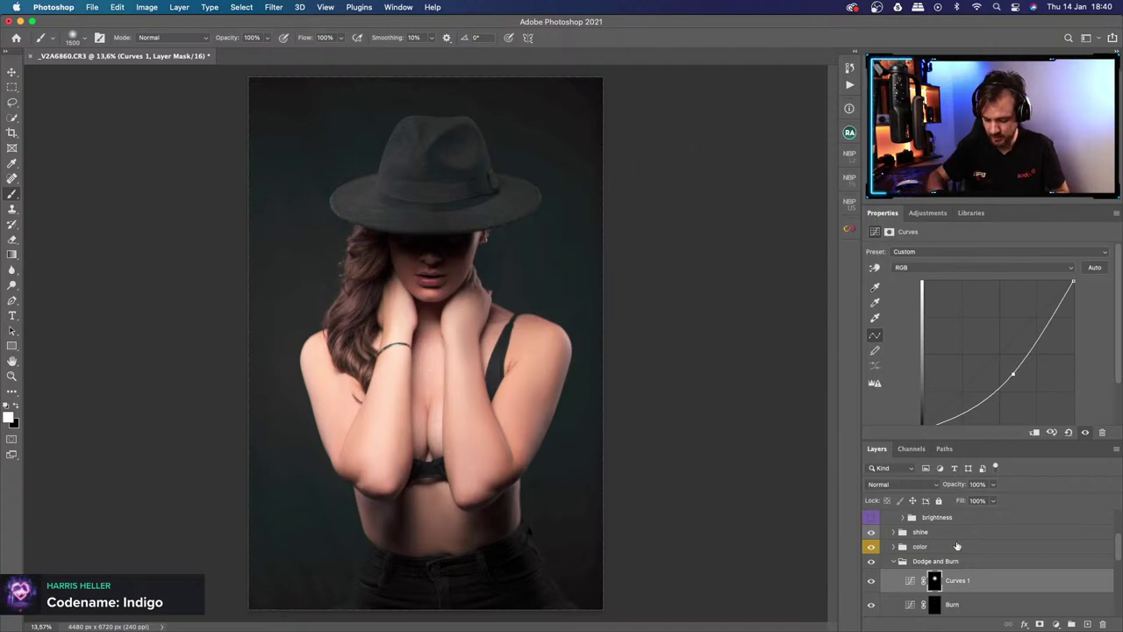
pyautogui.press('super+i')
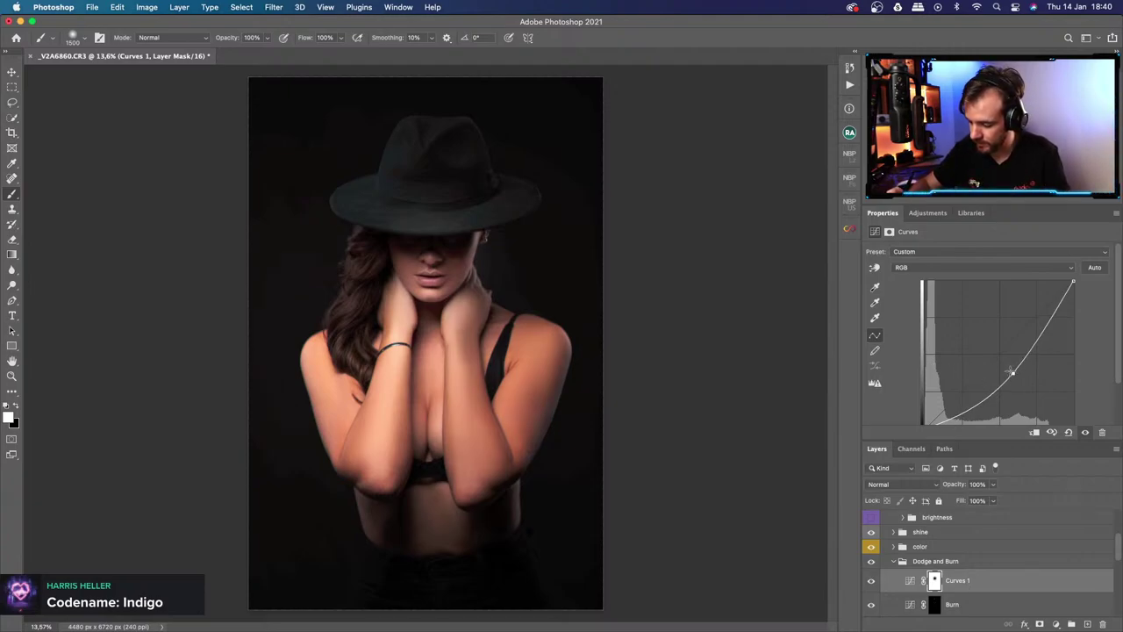
# Fine-tune the darkening curve point and duplicate Curves 1.
pyautogui.moveTo(1011, 373); pyautogui.dragTo(1009, 370)
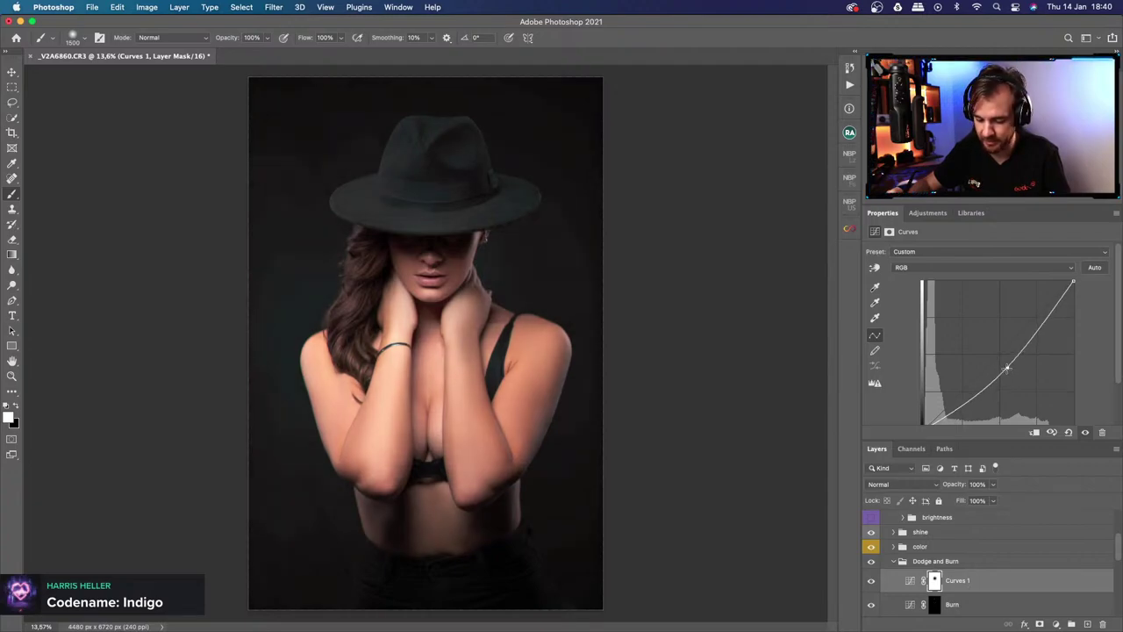
pyautogui.moveTo(1008, 369); pyautogui.dragTo(1006, 368)
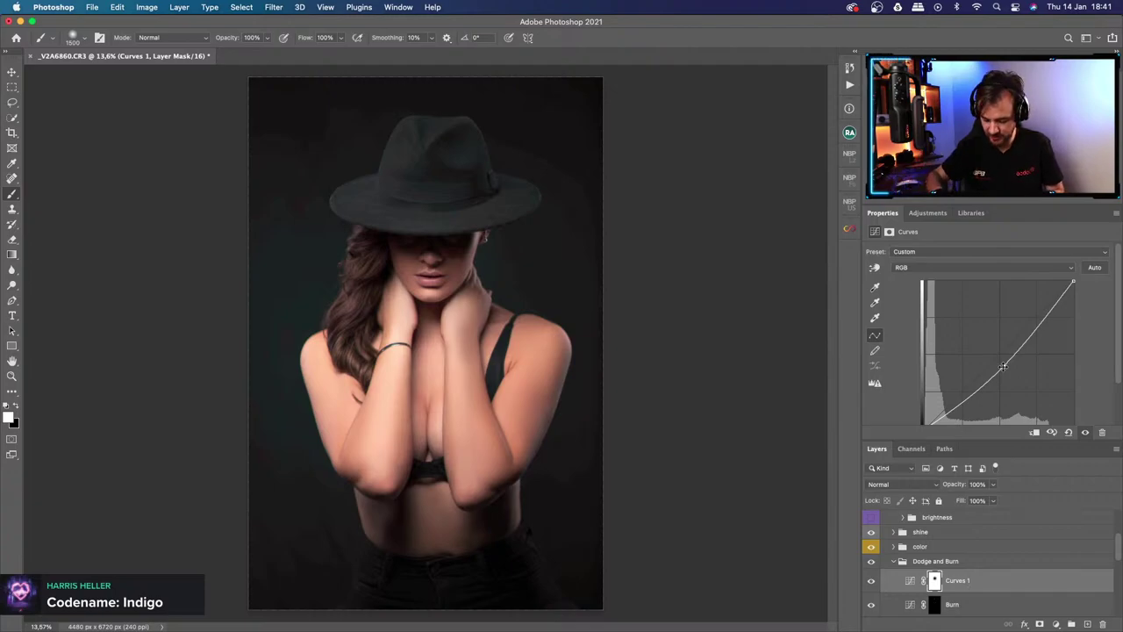
pyautogui.press('super+j')
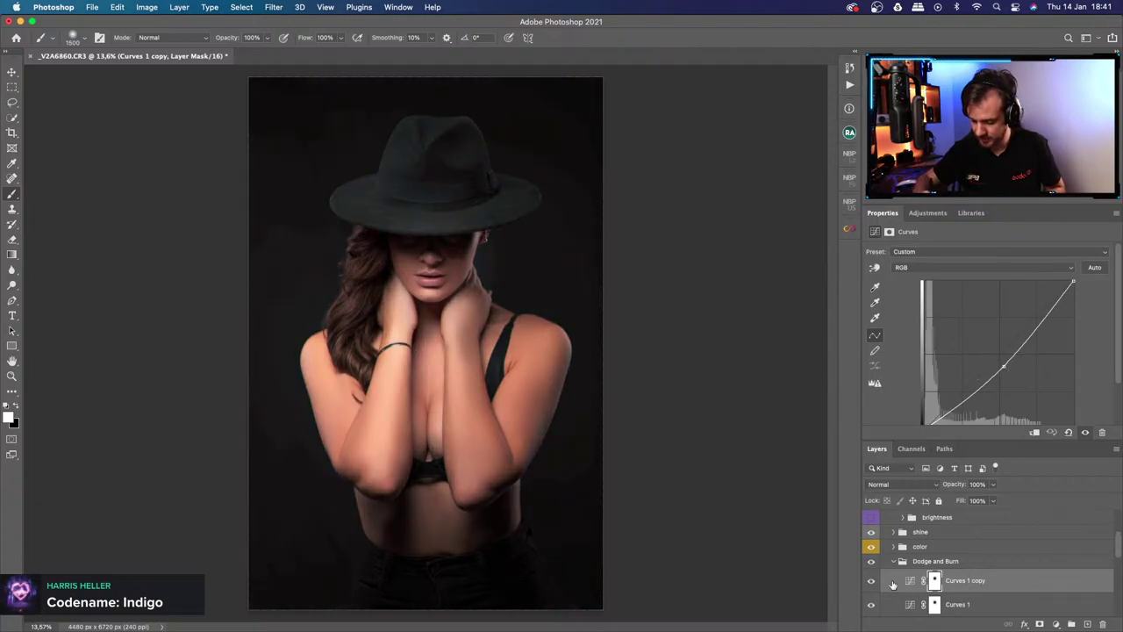
# Invert the copy's mask to black, raise its curve to brighten, shrink the brush and swap colours.
pyautogui.press('super+i')
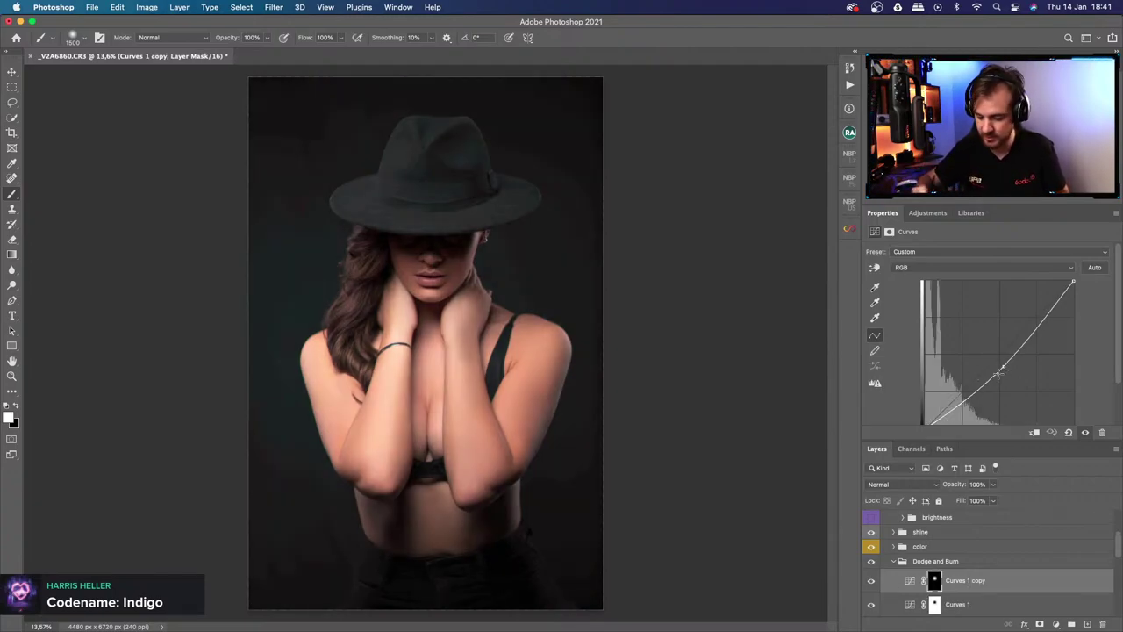
pyautogui.moveTo(1001, 369); pyautogui.dragTo(997, 348)
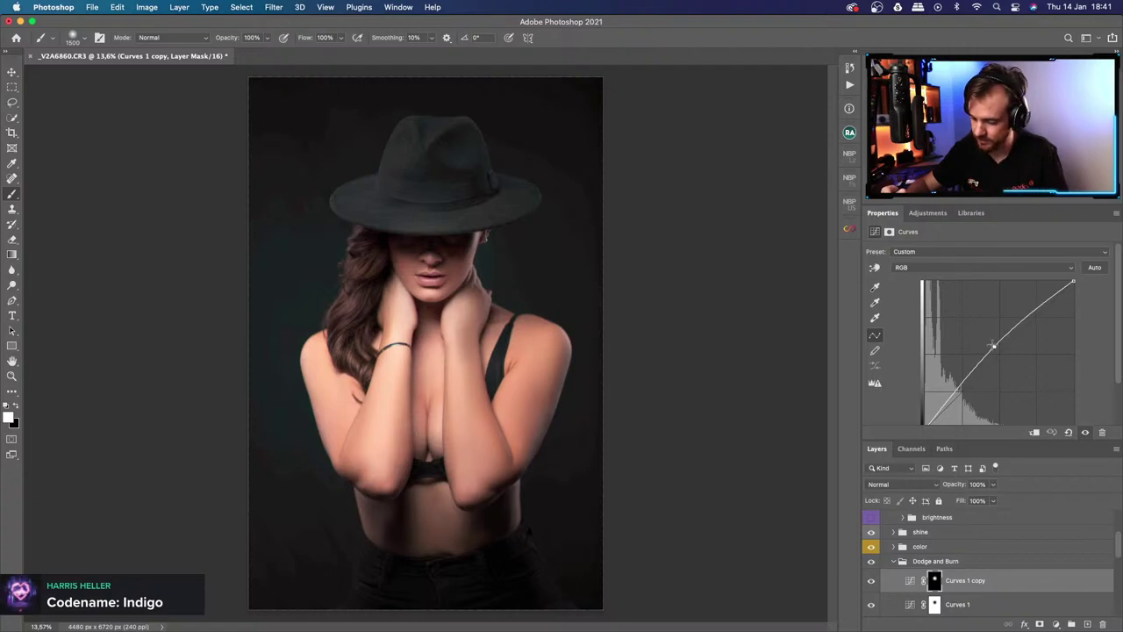
pyautogui.moveTo(993, 345); pyautogui.dragTo(991, 342)
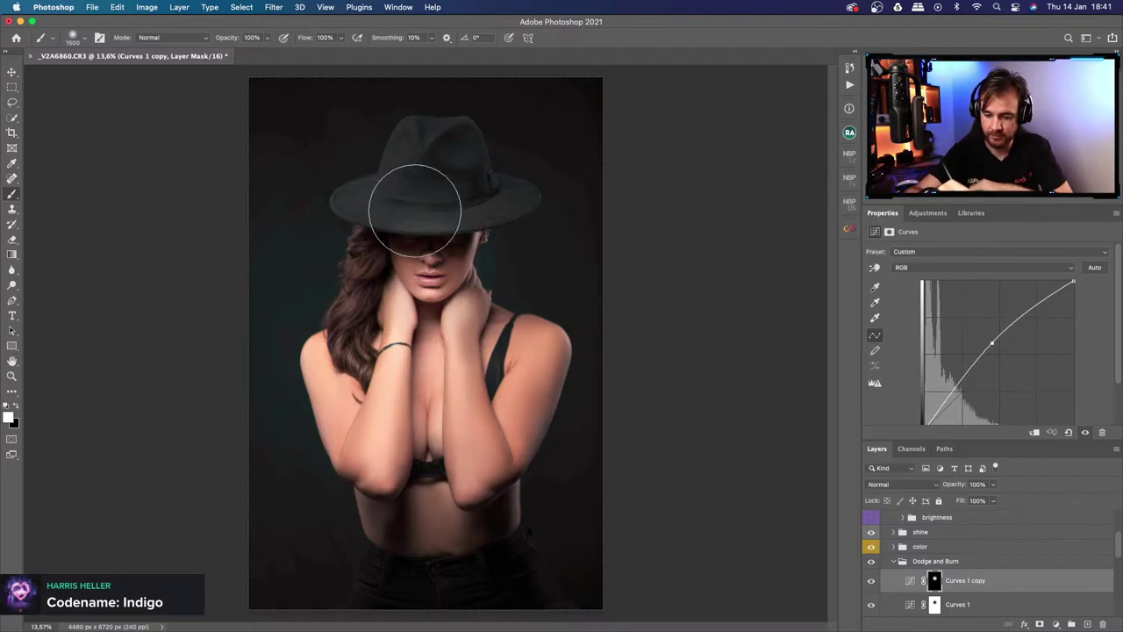
pyautogui.press('[')
pyautogui.press('[')
pyautogui.press('[')
pyautogui.press('[')
pyautogui.press('[')
pyautogui.press('[')
pyautogui.press('[')
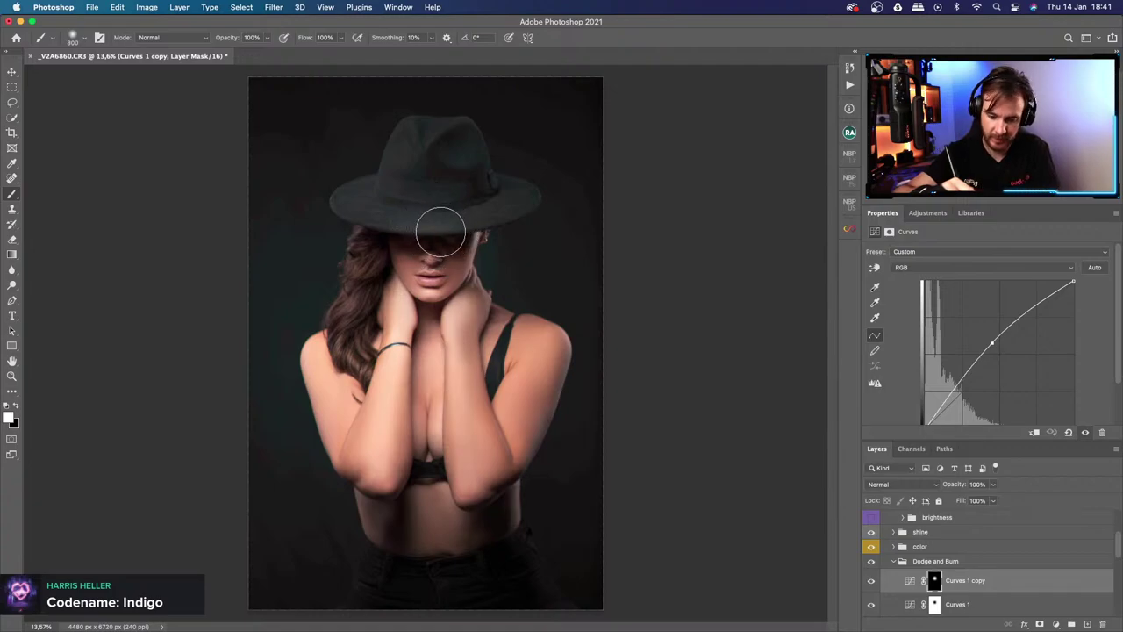
pyautogui.press('[')
pyautogui.press('[')
pyautogui.press('[')
pyautogui.press('x')
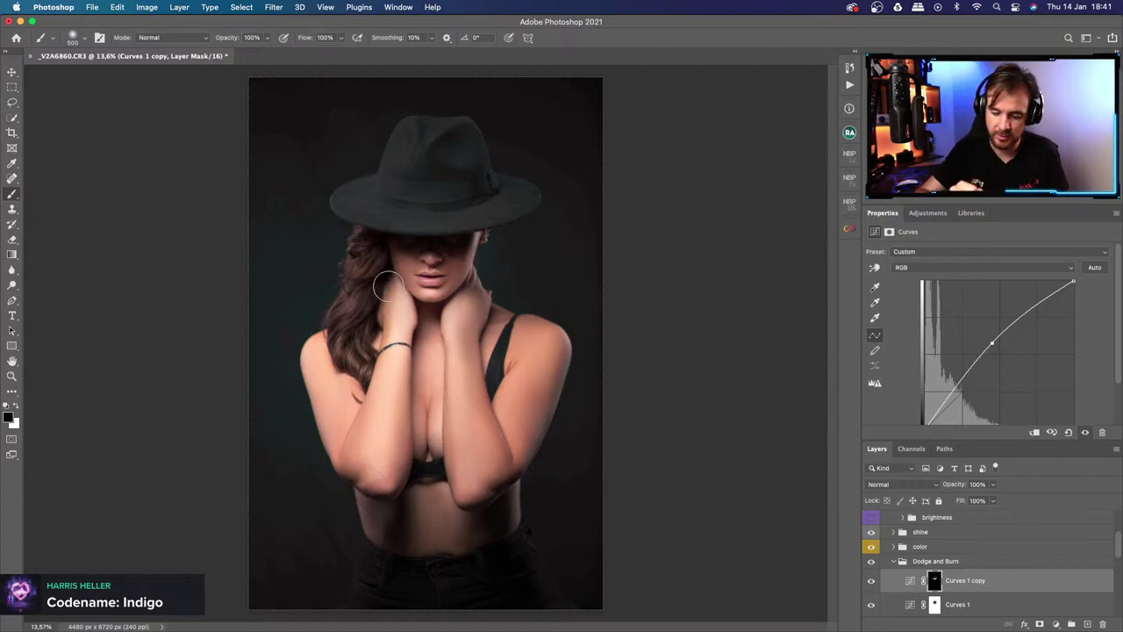
# Toggle Curves 1 copy to compare, then select both curves layers and drag them up the stack.
pyautogui.click(874, 583)
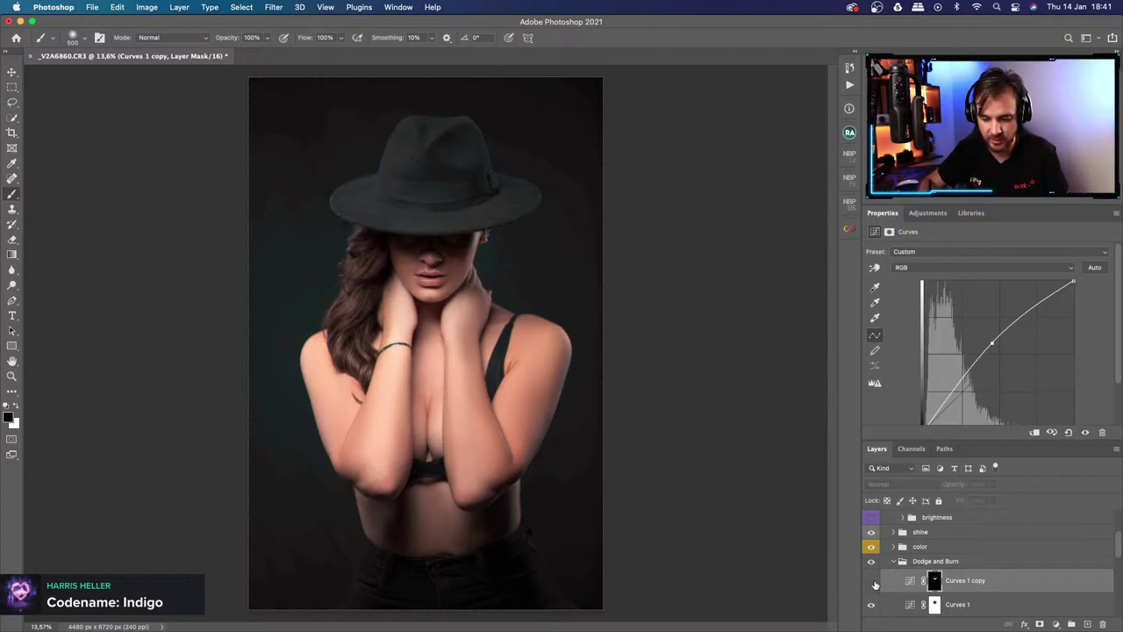
pyautogui.click(873, 583)
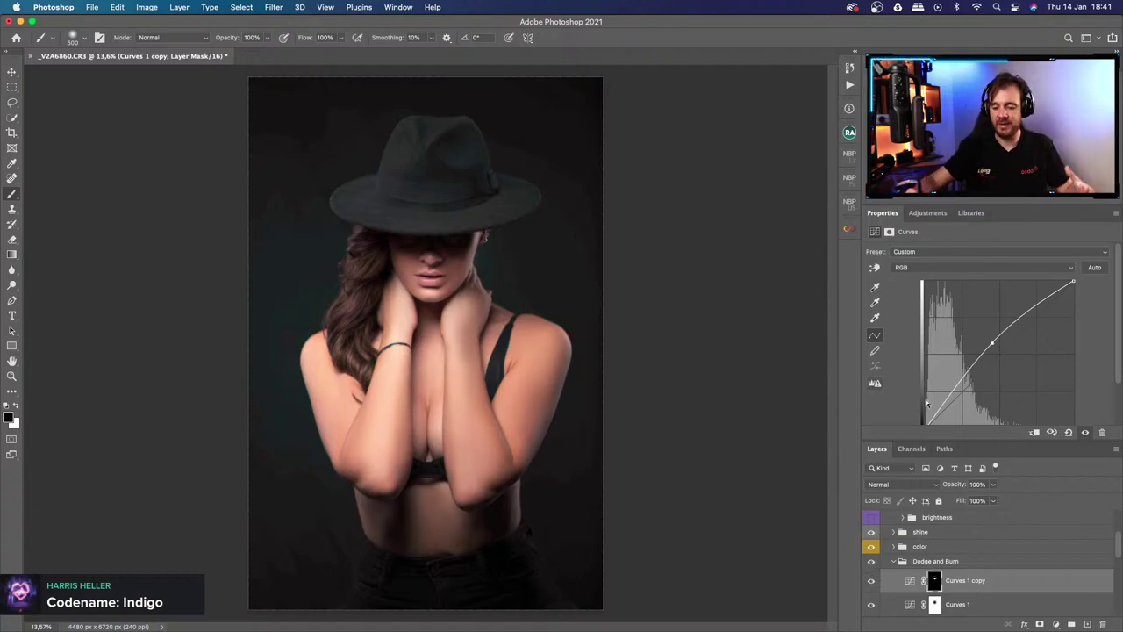
pyautogui.keyDown('shift'); pyautogui.click(987, 607); pyautogui.keyUp('shift')
pyautogui.moveTo(1049, 600)
pyautogui.mouseDown()
pyautogui.moveTo(1025, 550)
pyautogui.moveTo(1030, 559)
pyautogui.moveTo(994, 566)
pyautogui.moveTo(994, 555)
pyautogui.mouseUp()
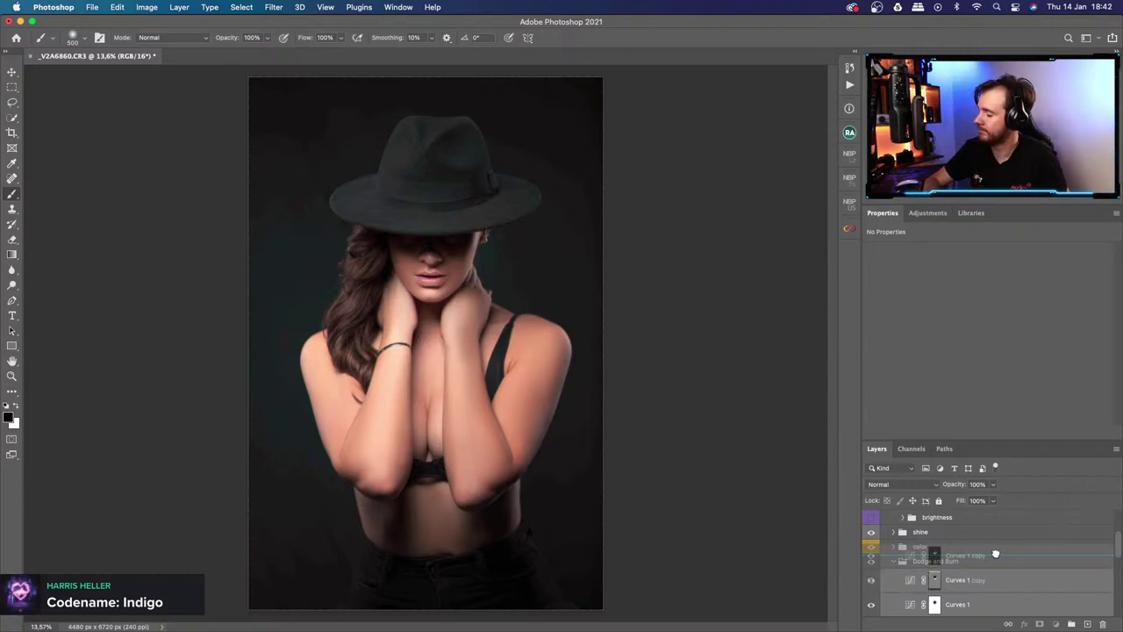
# Group Curves 1 and Curves 1 copy into Group 1 and toggle its visibility repeatedly to compare.
pyautogui.moveTo(995, 554); pyautogui.dragTo(995, 555)
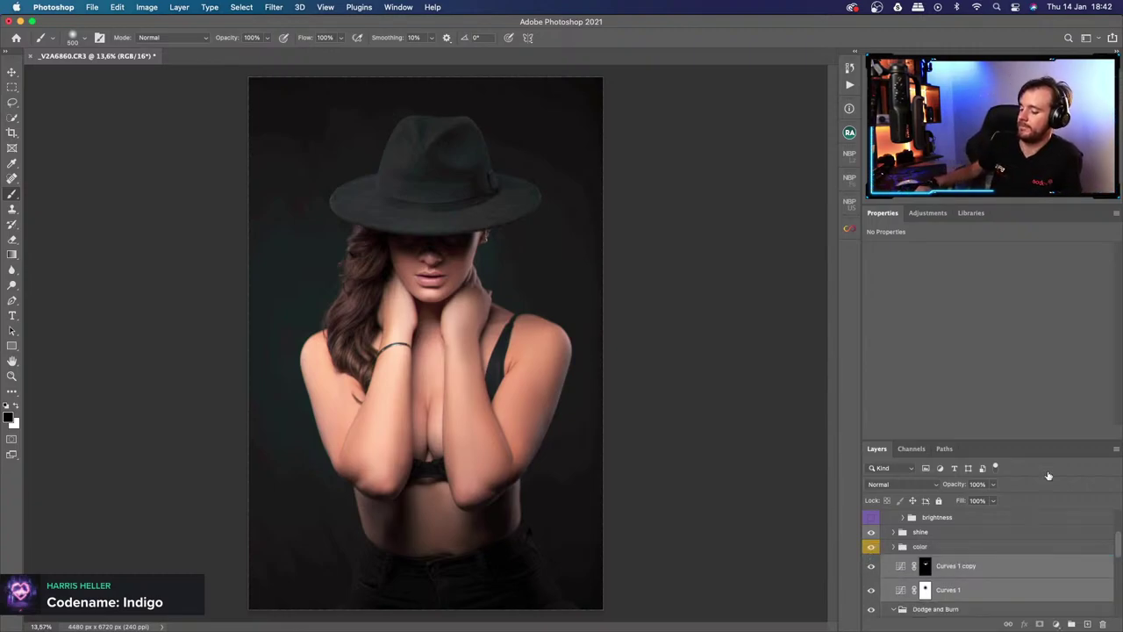
pyautogui.click(1072, 624)
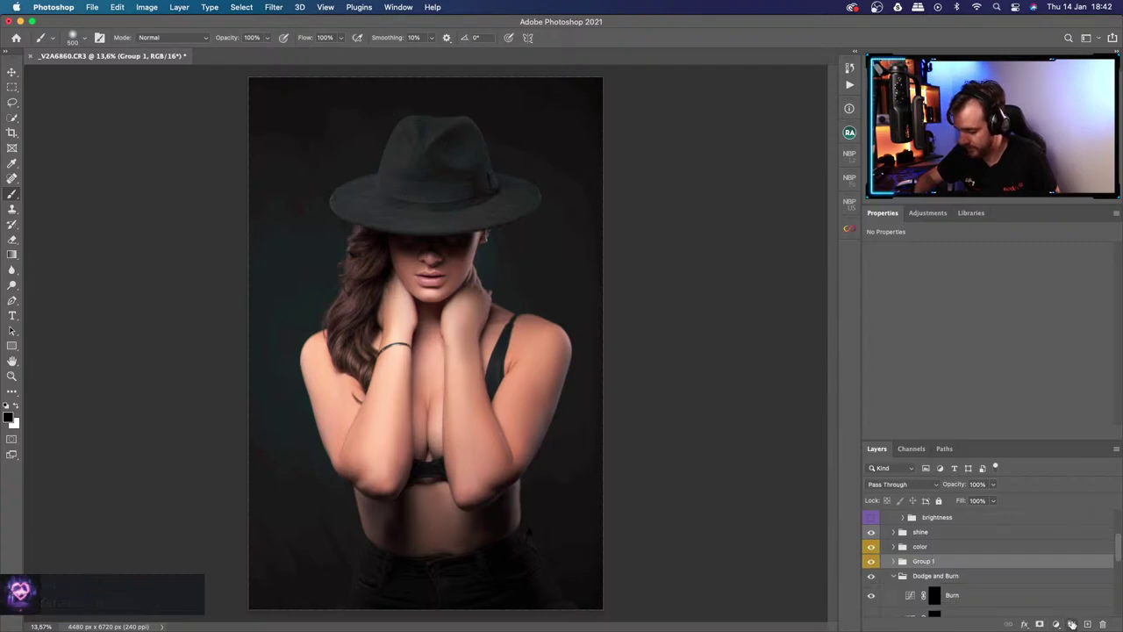
pyautogui.click(872, 561)
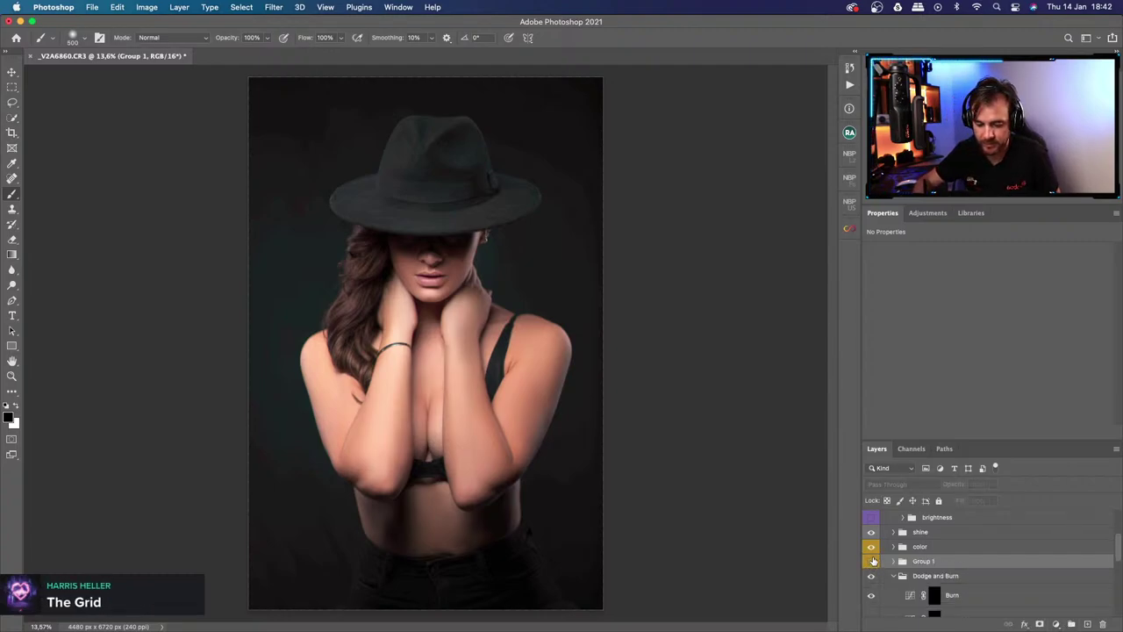
pyautogui.click(872, 562)
pyautogui.click(873, 561)
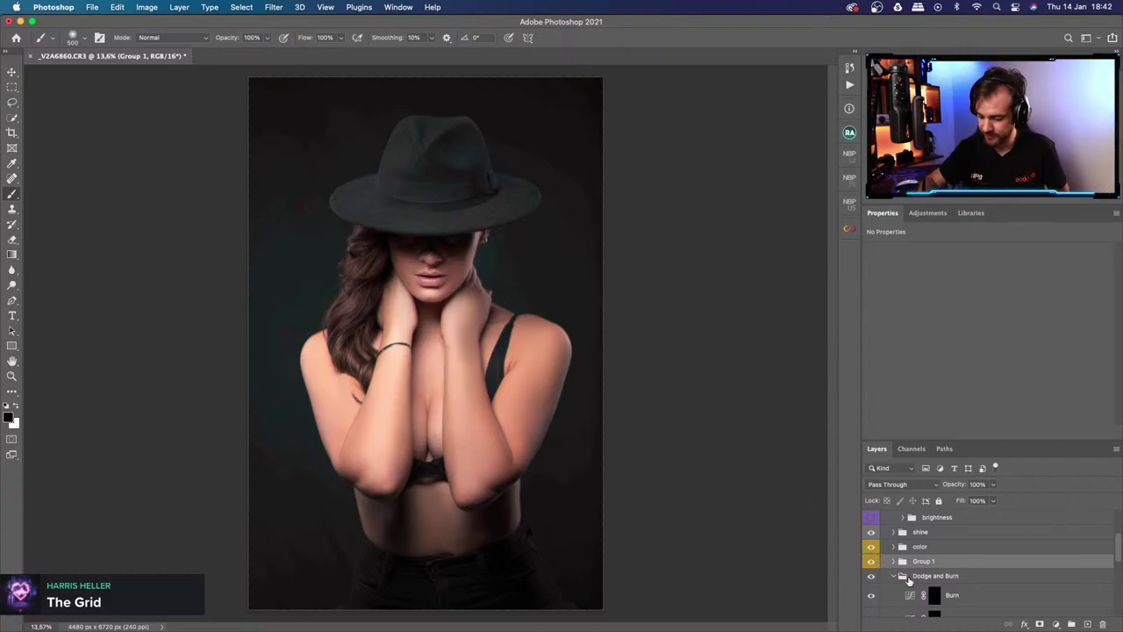
pyautogui.click(872, 562)
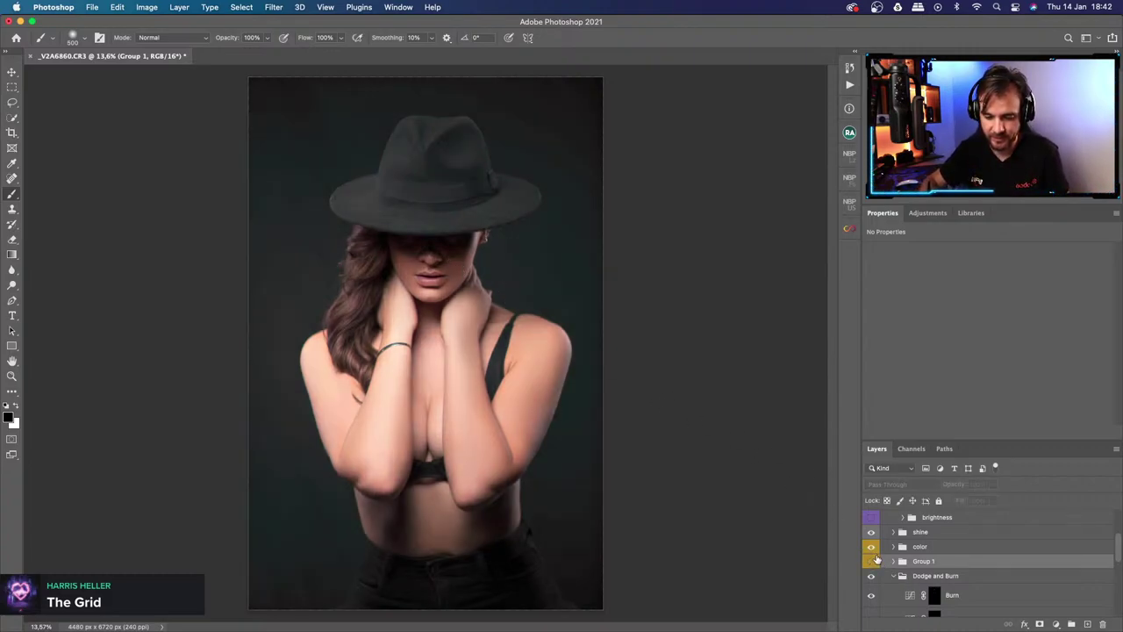
pyautogui.click(874, 561)
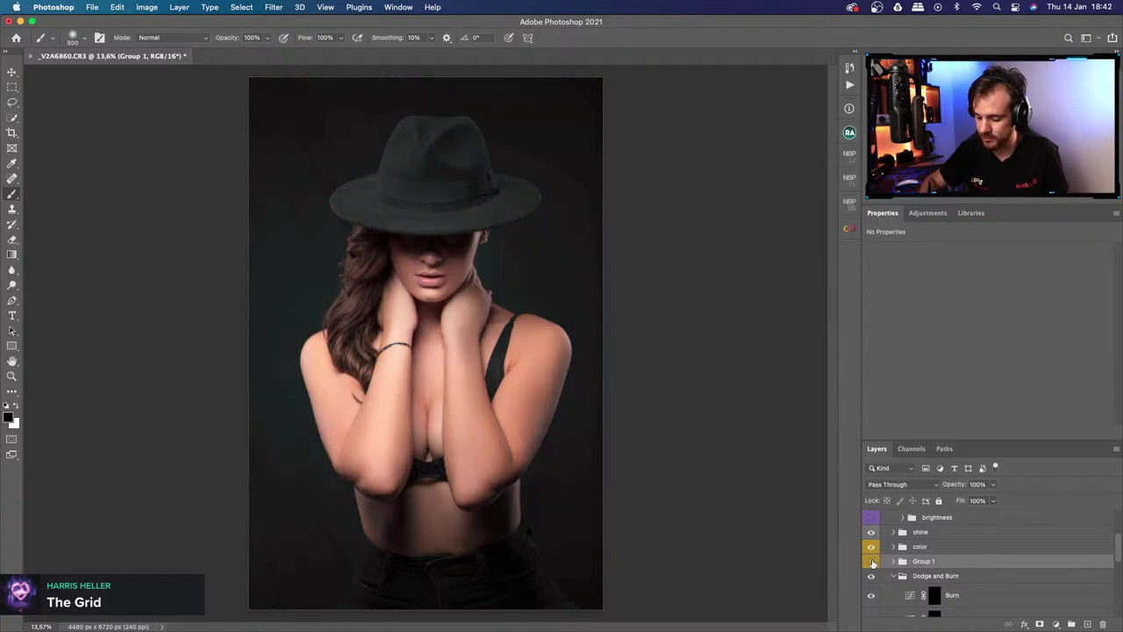
pyautogui.click(873, 561)
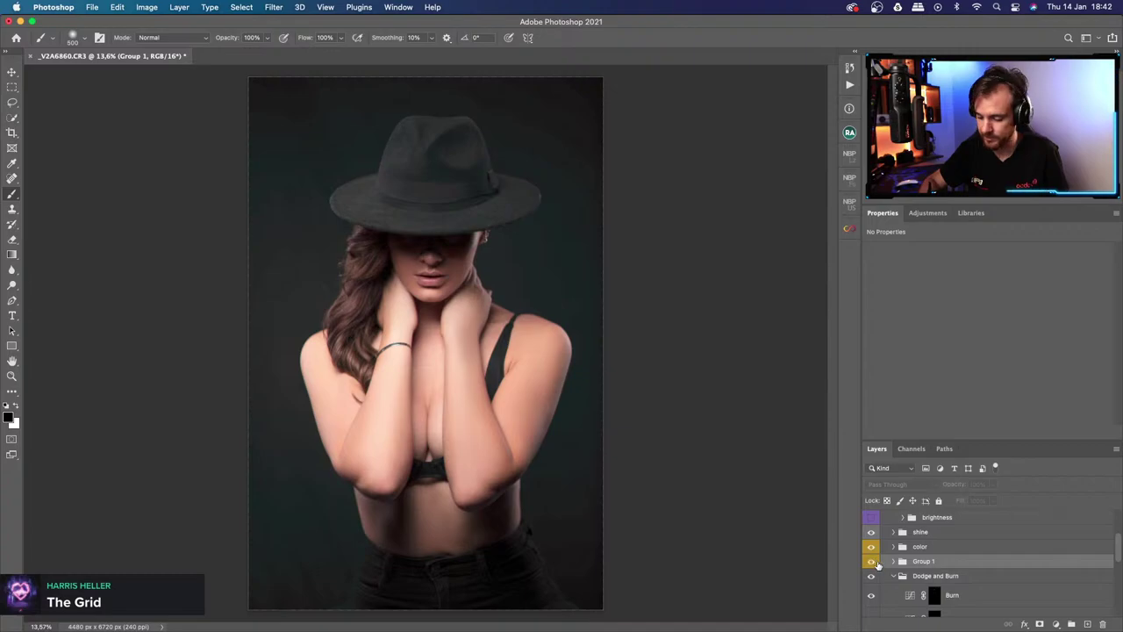
pyautogui.click(873, 562)
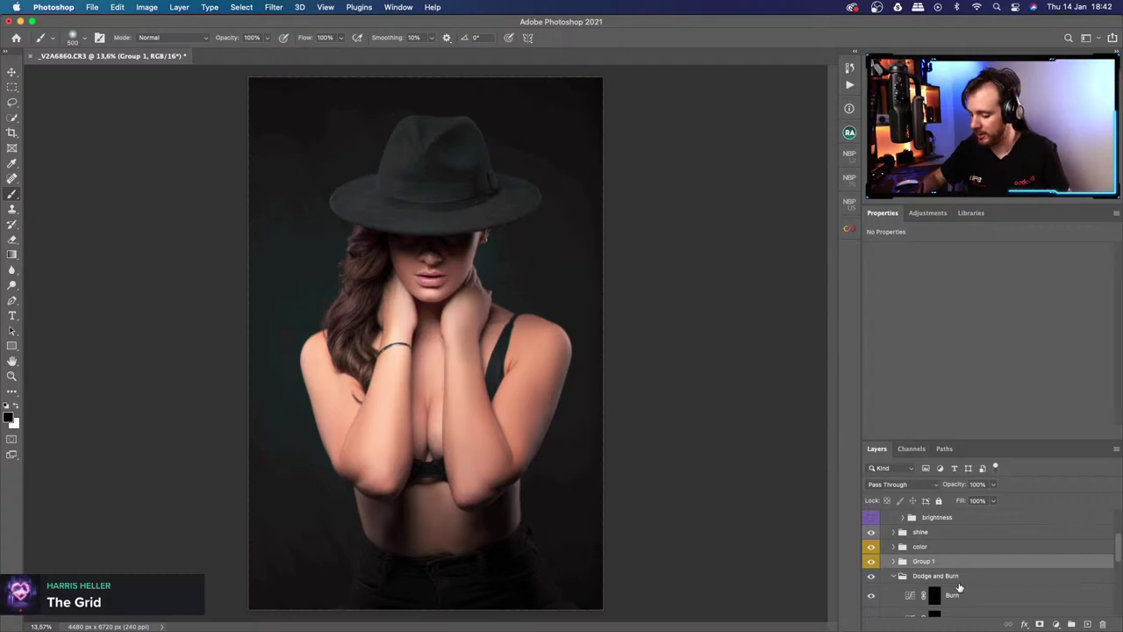
# Add a Curves 2 adjustment layer in Group 1 with its midpoint lifted to gently brighten.
pyautogui.click(894, 565)
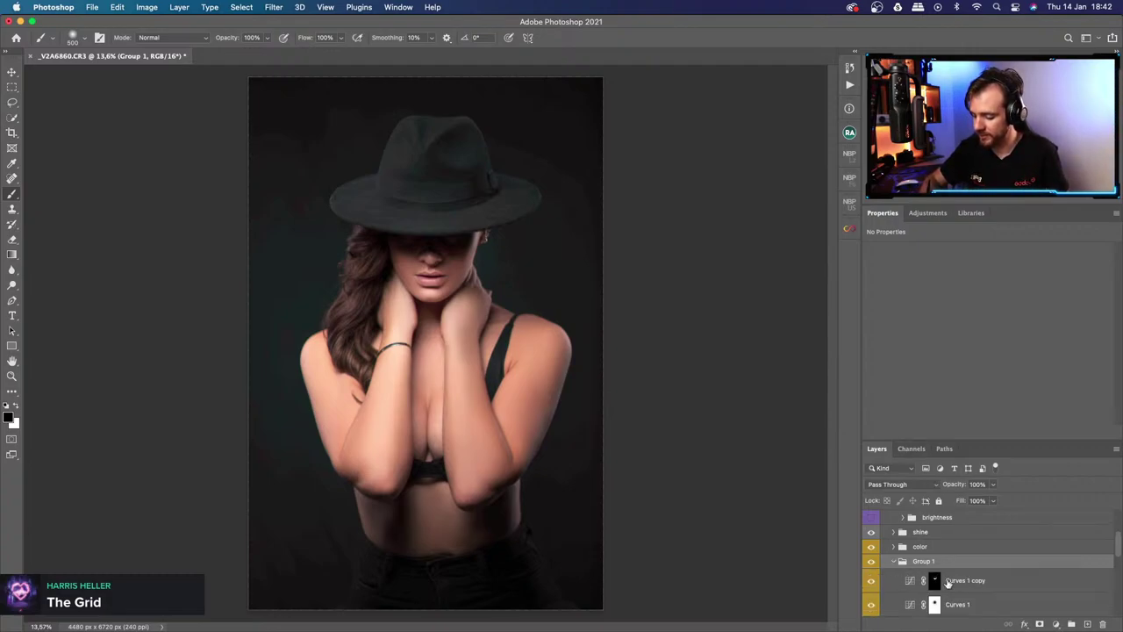
pyautogui.click(1000, 583)
pyautogui.click(1056, 625)
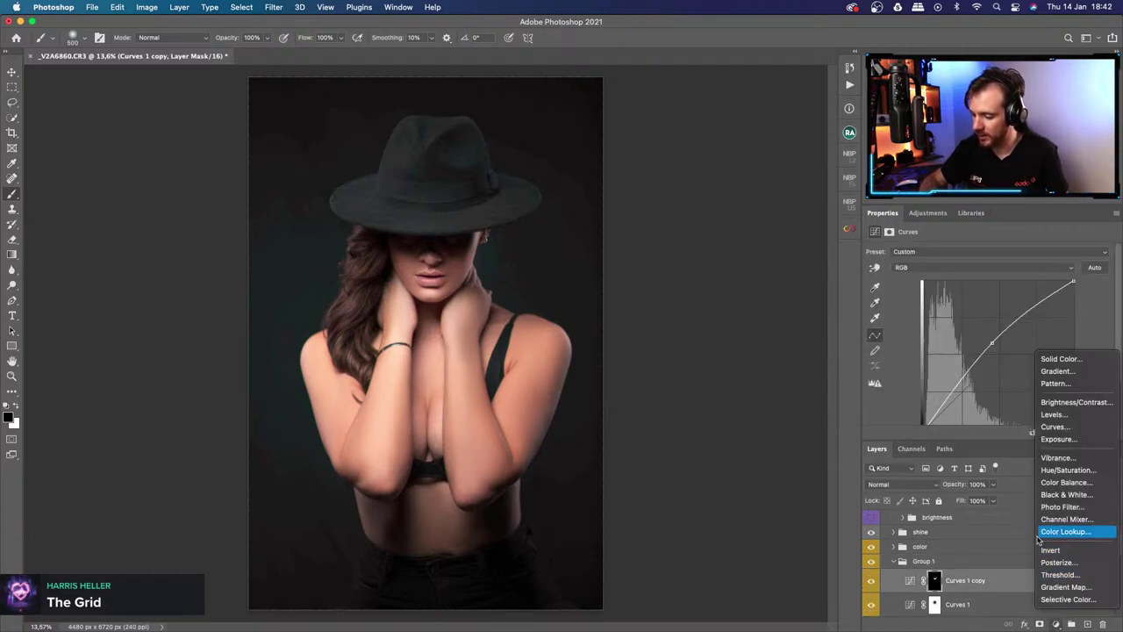
pyautogui.click(1065, 428)
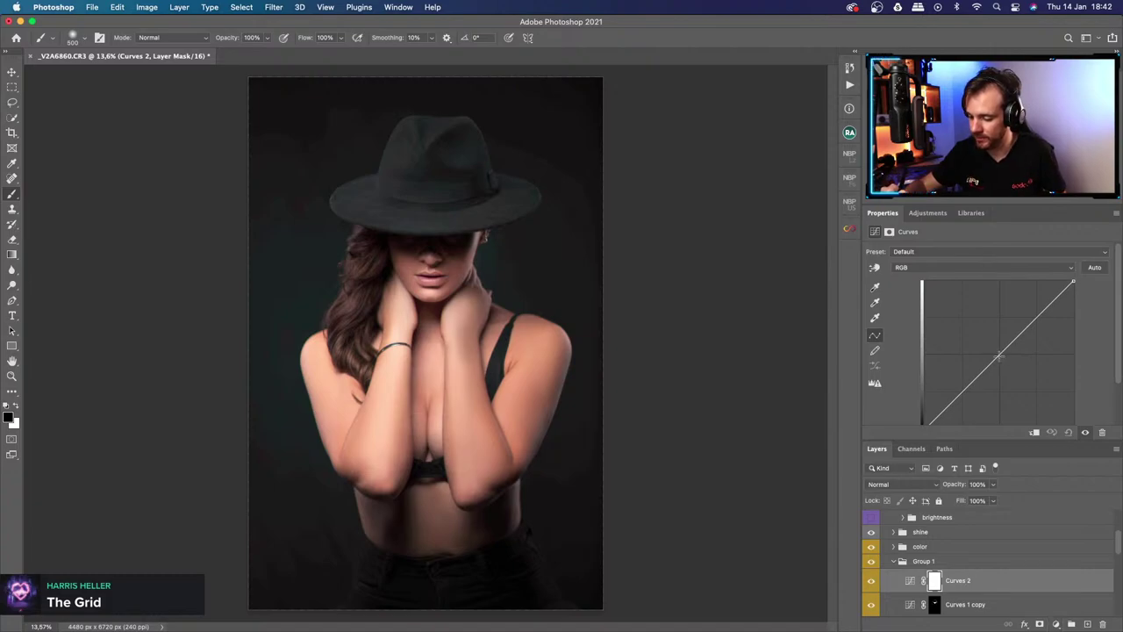
pyautogui.click(1001, 351)
pyautogui.moveTo(1001, 351); pyautogui.dragTo(1000, 349)
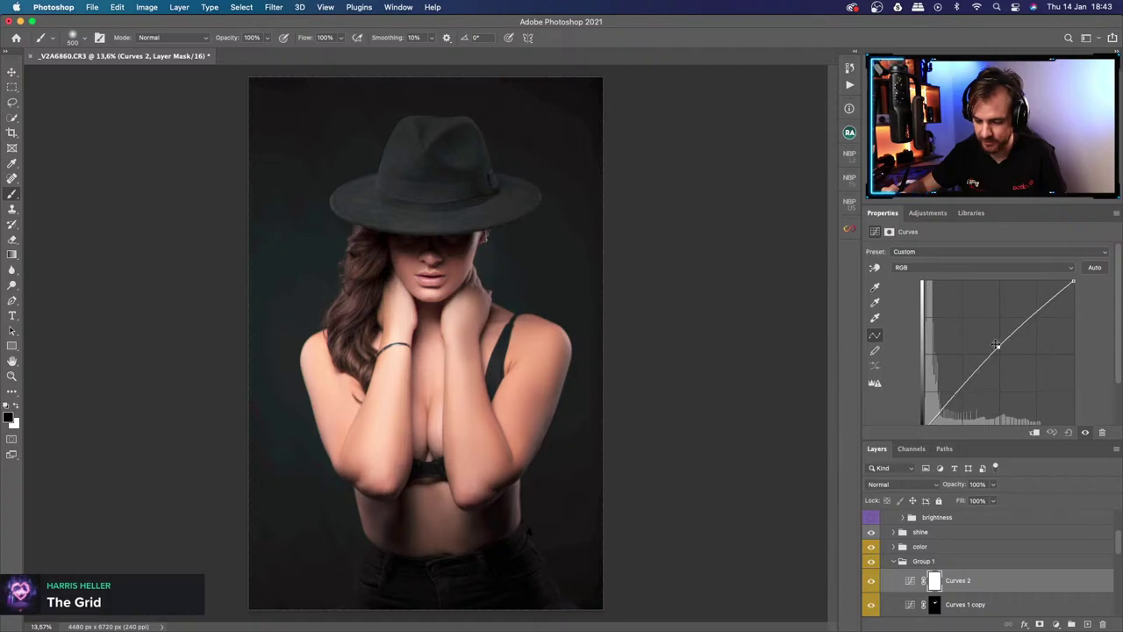
pyautogui.moveTo(997, 346); pyautogui.dragTo(995, 344)
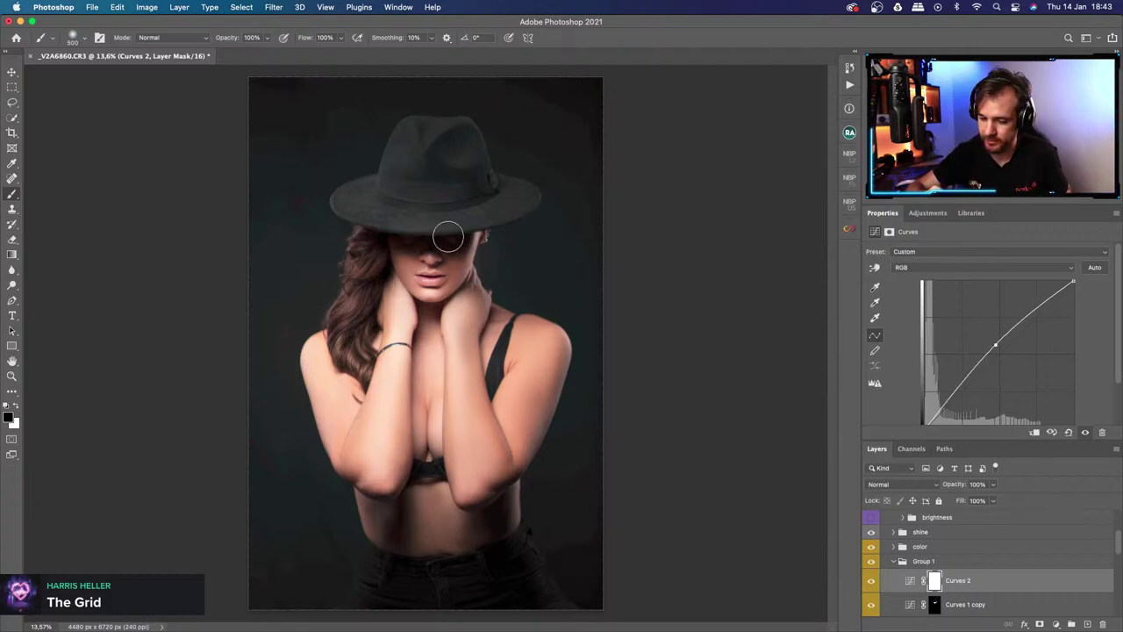
# Set the brush to 200 px and make black the painting colour.
pyautogui.press('[')
pyautogui.press('[')
pyautogui.press('[')
pyautogui.press('[')
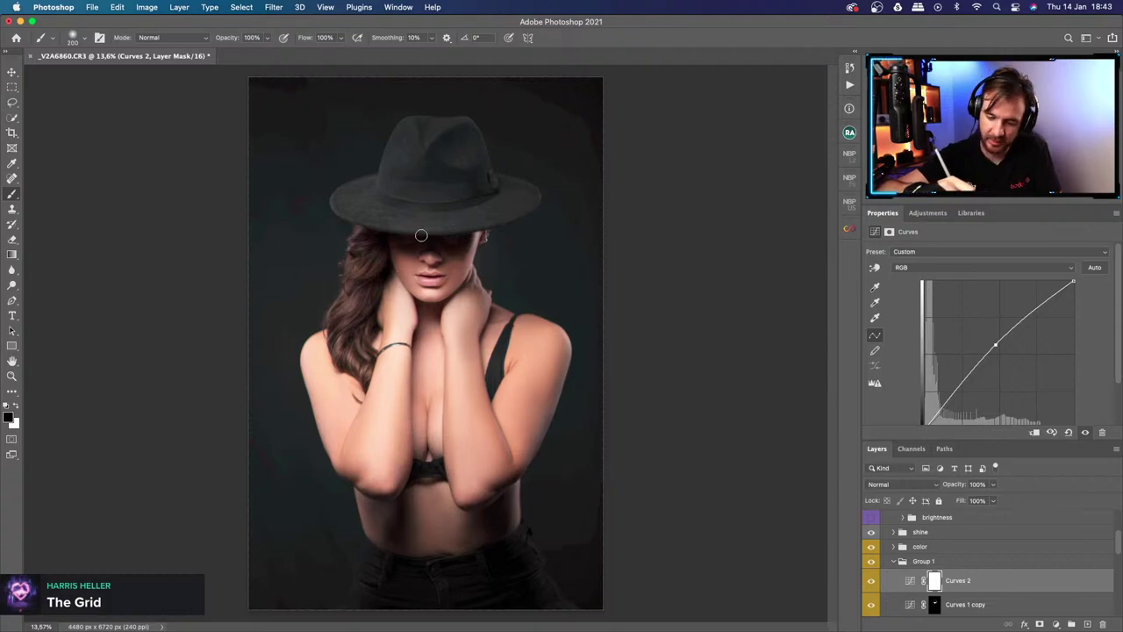
pyautogui.press('x')
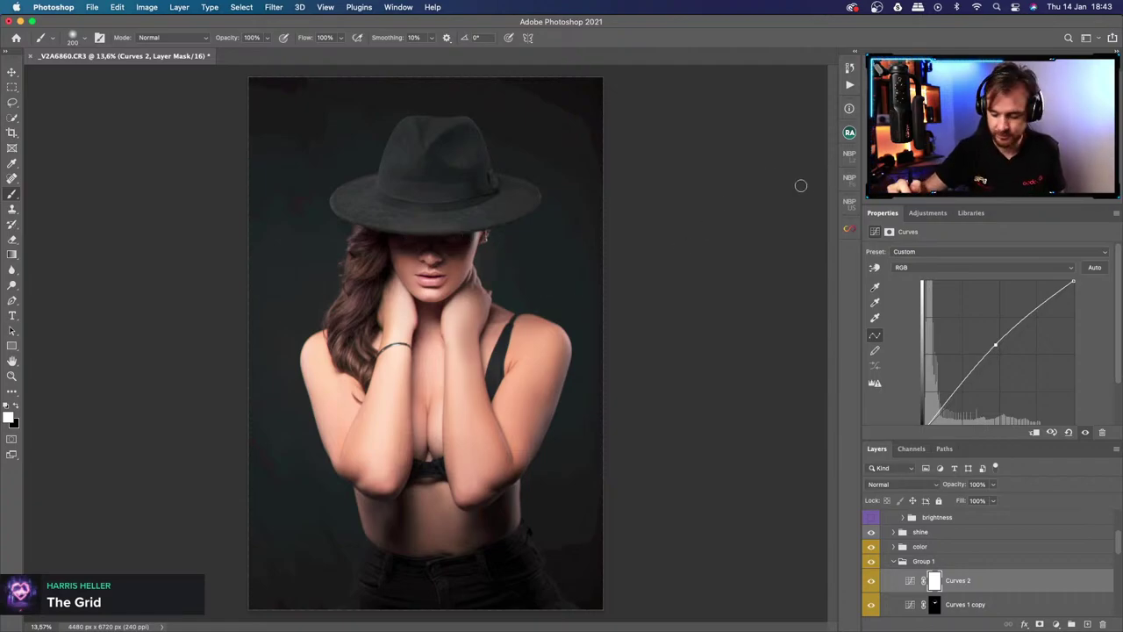
pyautogui.press('x')
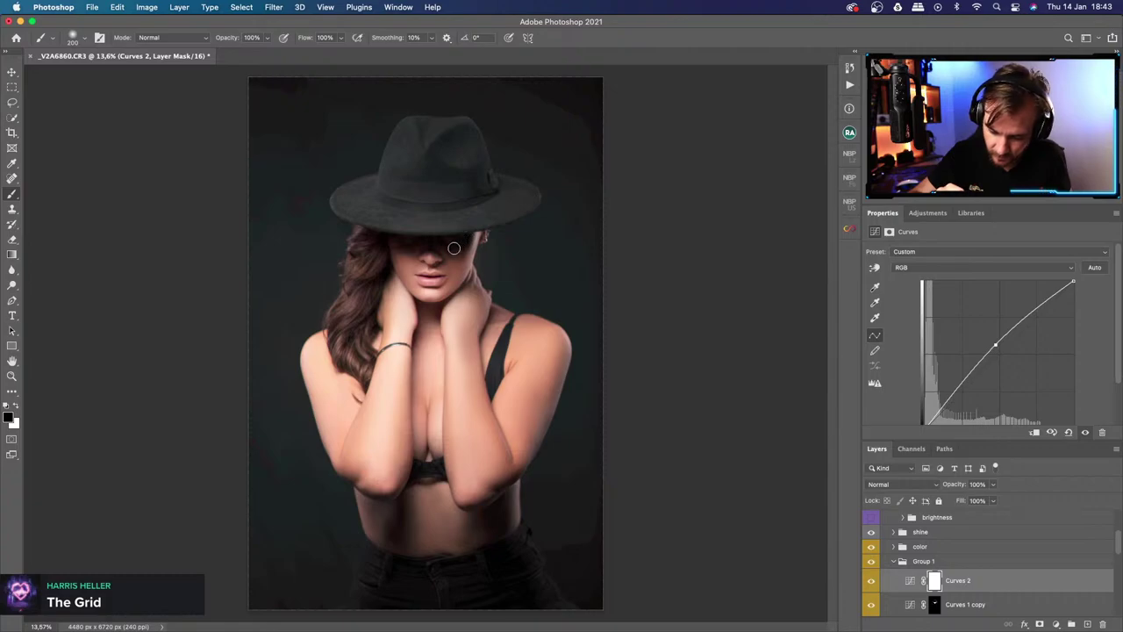
# Toggle Group 1's visibility to compare its effect, then target the Curves 2 mask.
pyautogui.click(894, 561)
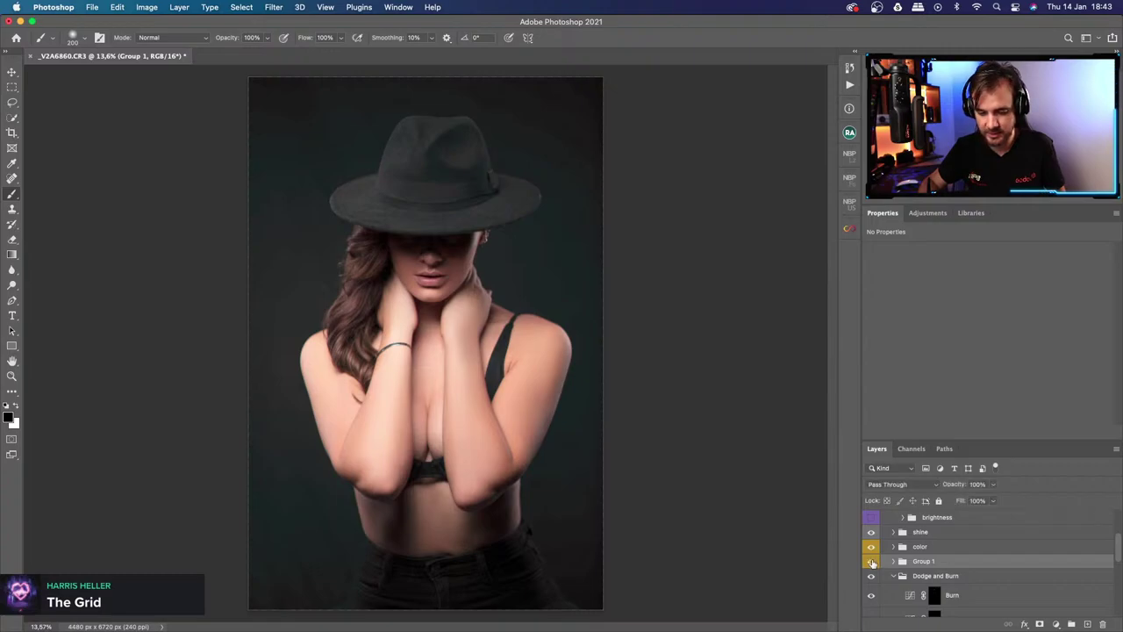
pyautogui.click(872, 563)
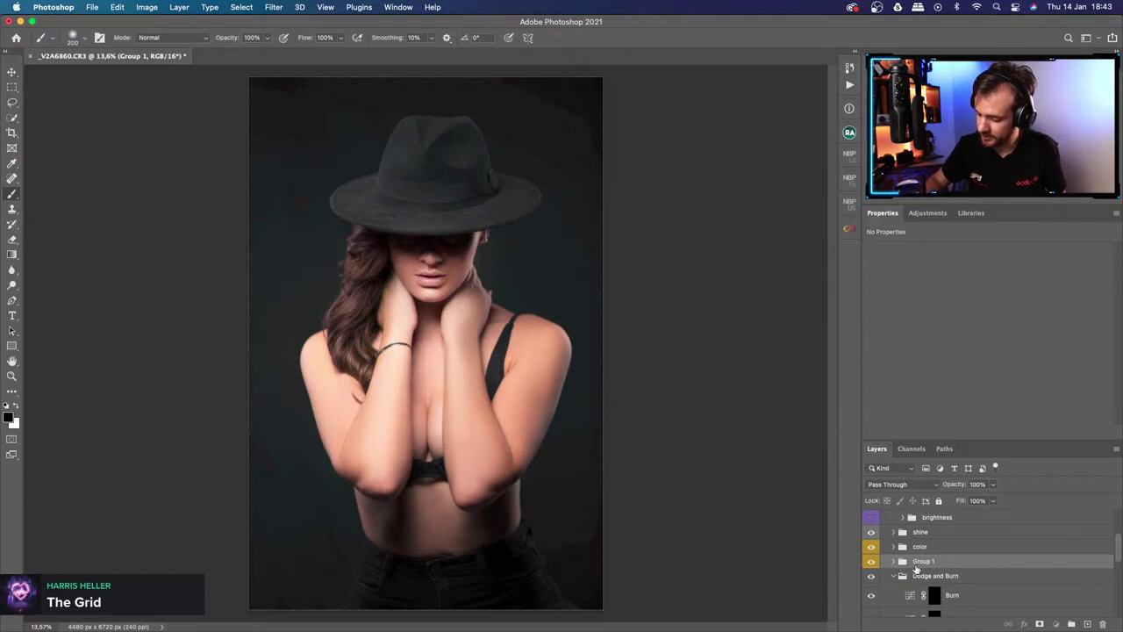
pyautogui.click(895, 561)
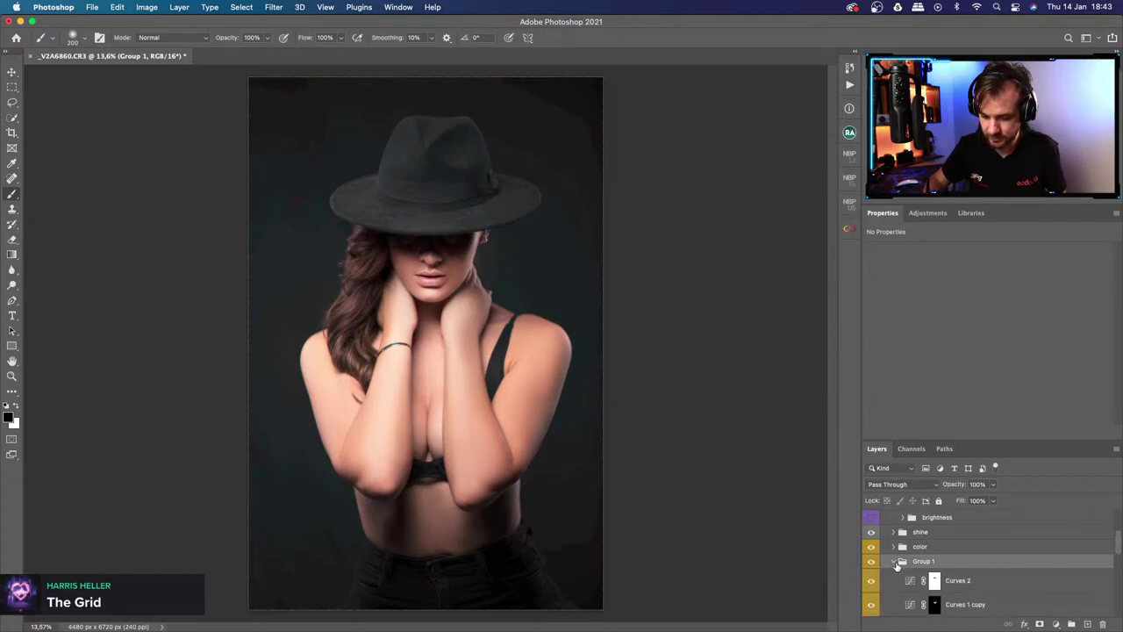
pyautogui.click(934, 584)
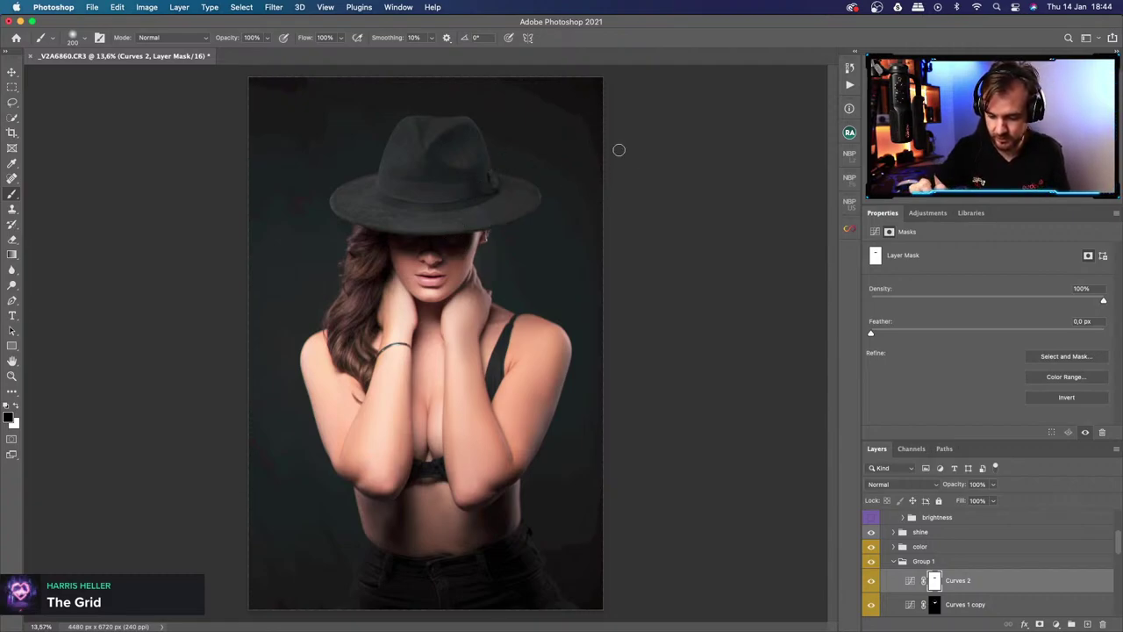
# Select the original Curves 1 layer to bring up its curve settings.
pyautogui.scroll(-1, 1119, 544)
pyautogui.moveTo(1119, 541); pyautogui.dragTo(959, 583)
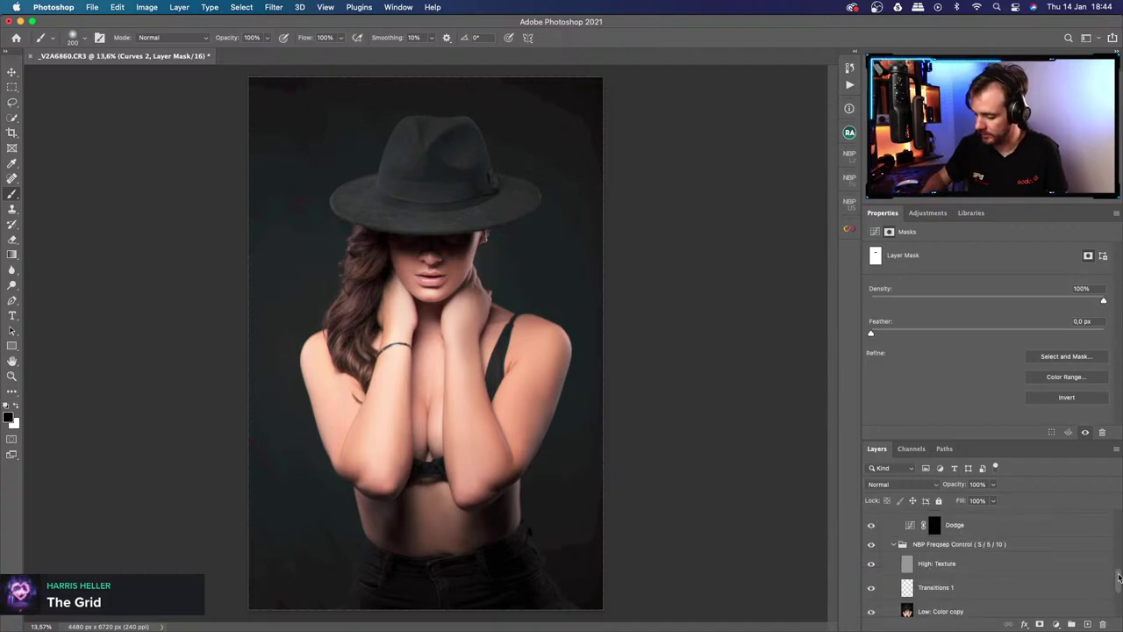
pyautogui.moveTo(1119, 577); pyautogui.dragTo(1119, 564)
pyautogui.scroll(2, 1119, 560)
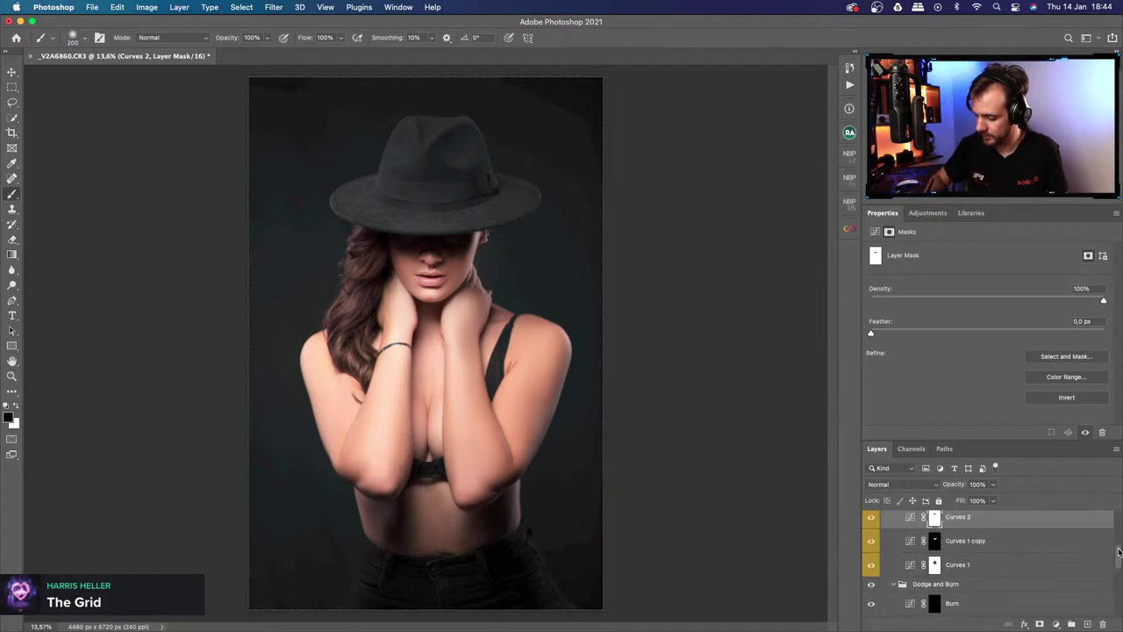
pyautogui.click(917, 569)
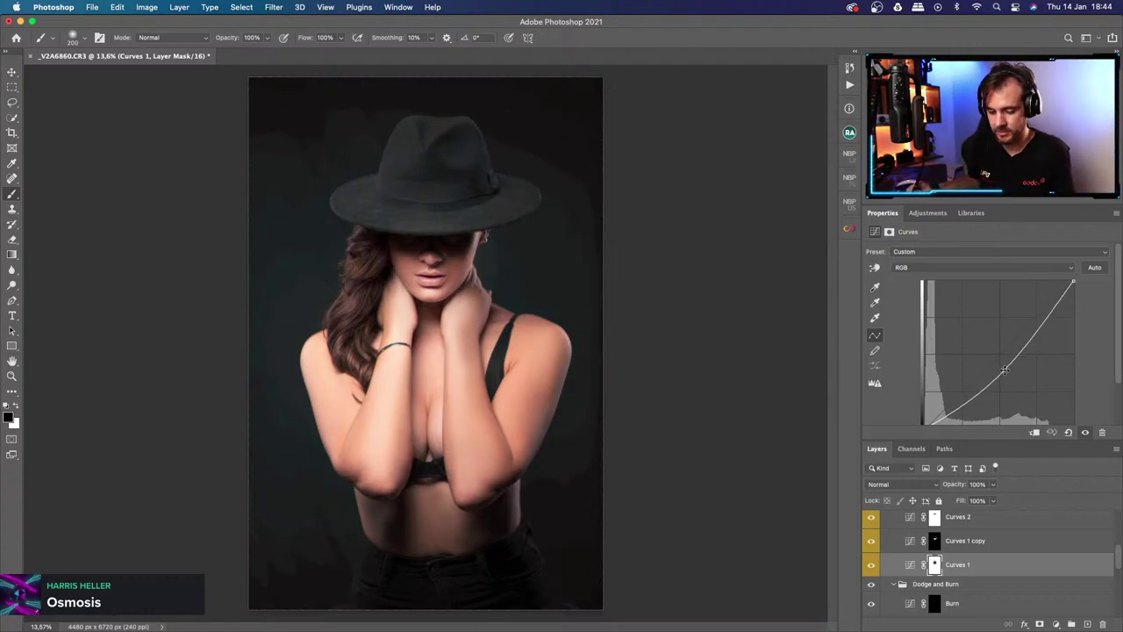
# Lower the Curves 1 midpoint slightly and set the layer's opacity to 90%.
pyautogui.moveTo(1005, 370); pyautogui.dragTo(1006, 373)
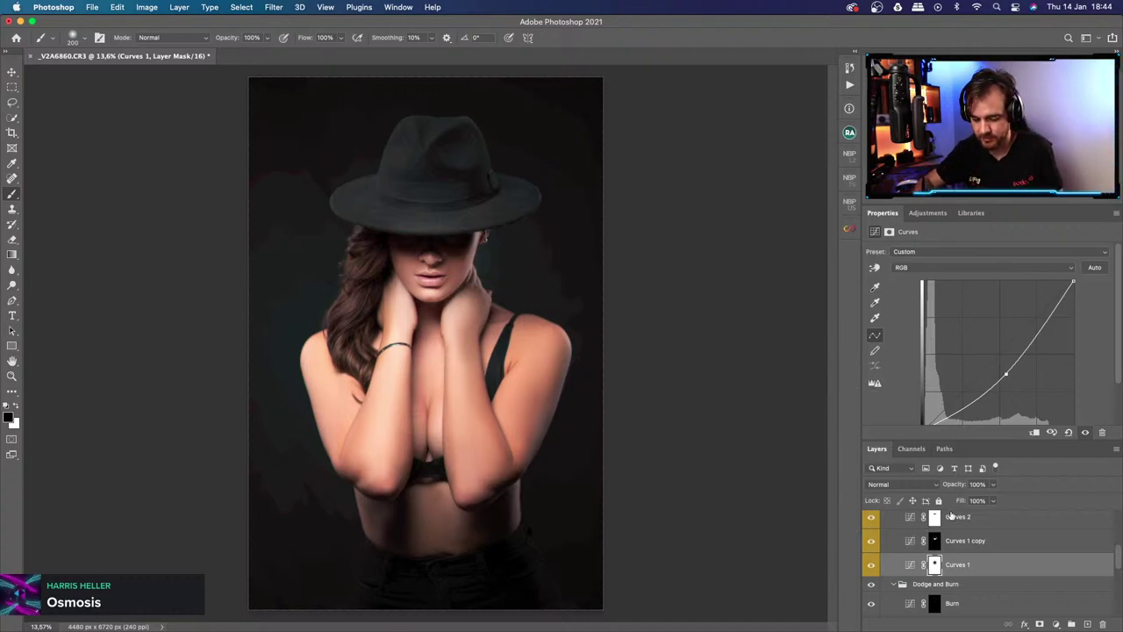
pyautogui.moveTo(995, 485); pyautogui.dragTo(985, 503)
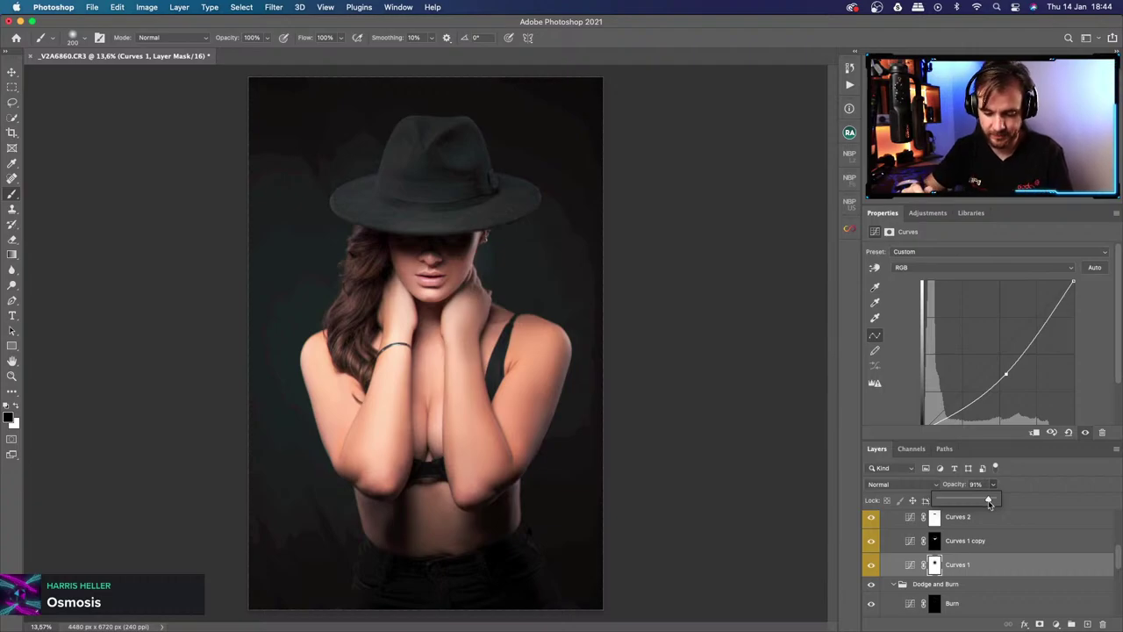
pyautogui.moveTo(989, 503); pyautogui.dragTo(989, 504)
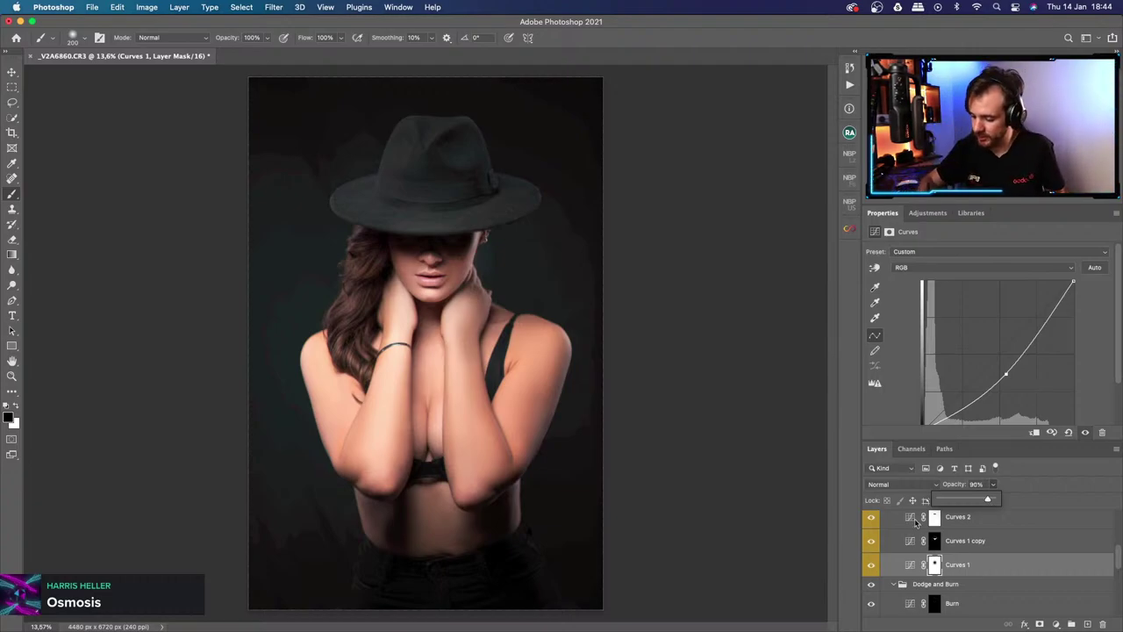
pyautogui.moveTo(1119, 558); pyautogui.dragTo(1119, 545)
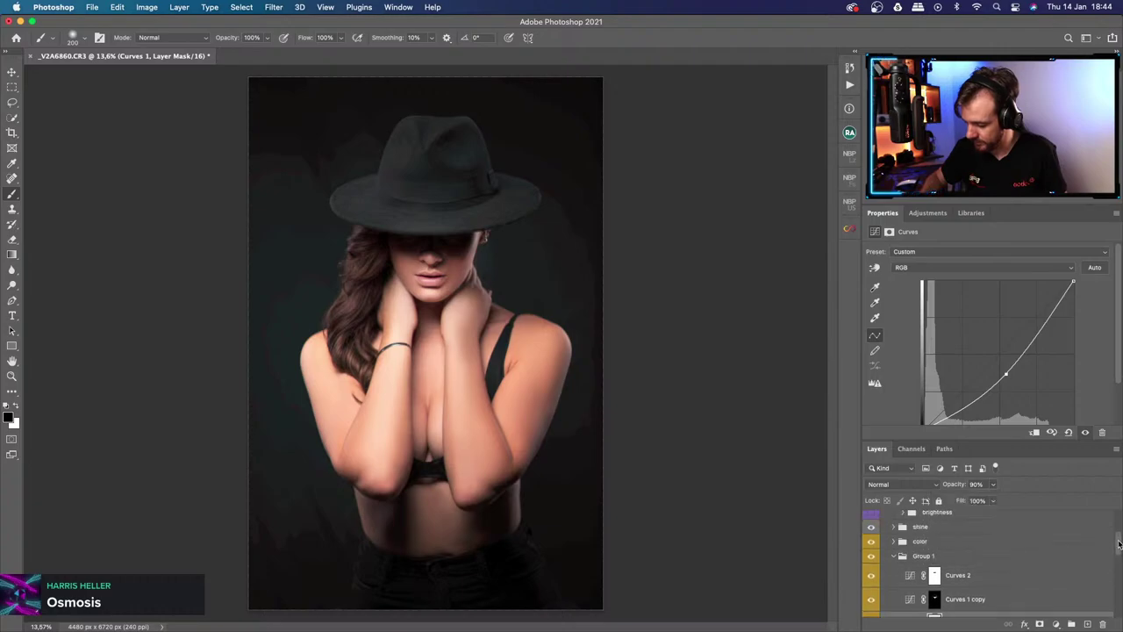
# Rename Group 1 to 'Global dodge and burn' and target the Dodge layer's mask.
pyautogui.click(893, 558)
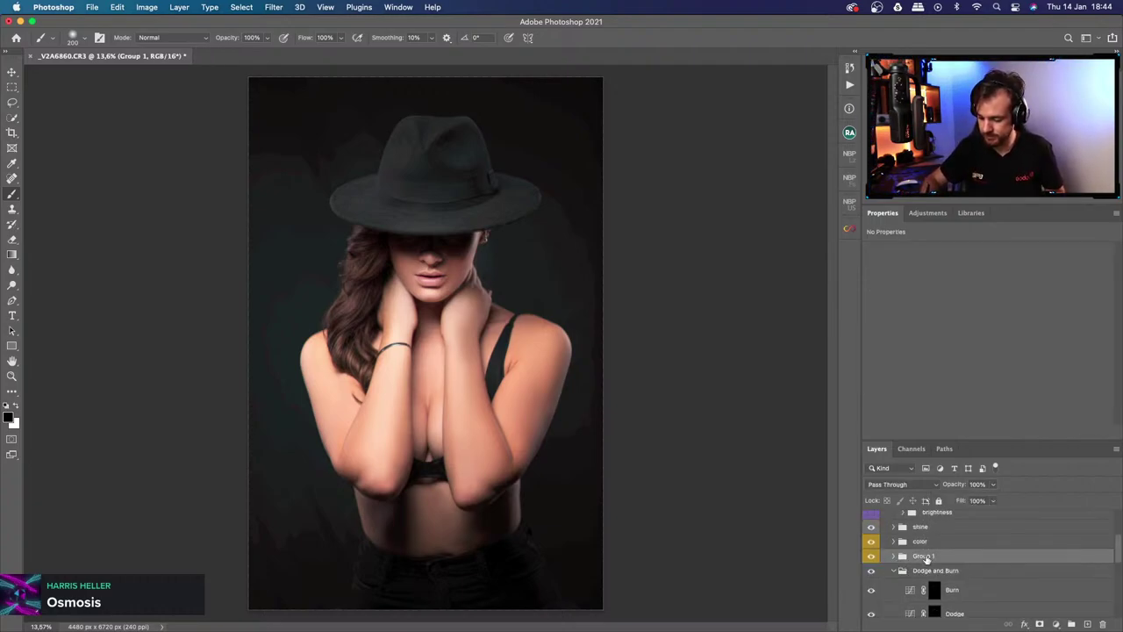
pyautogui.doubleClick(924, 557)
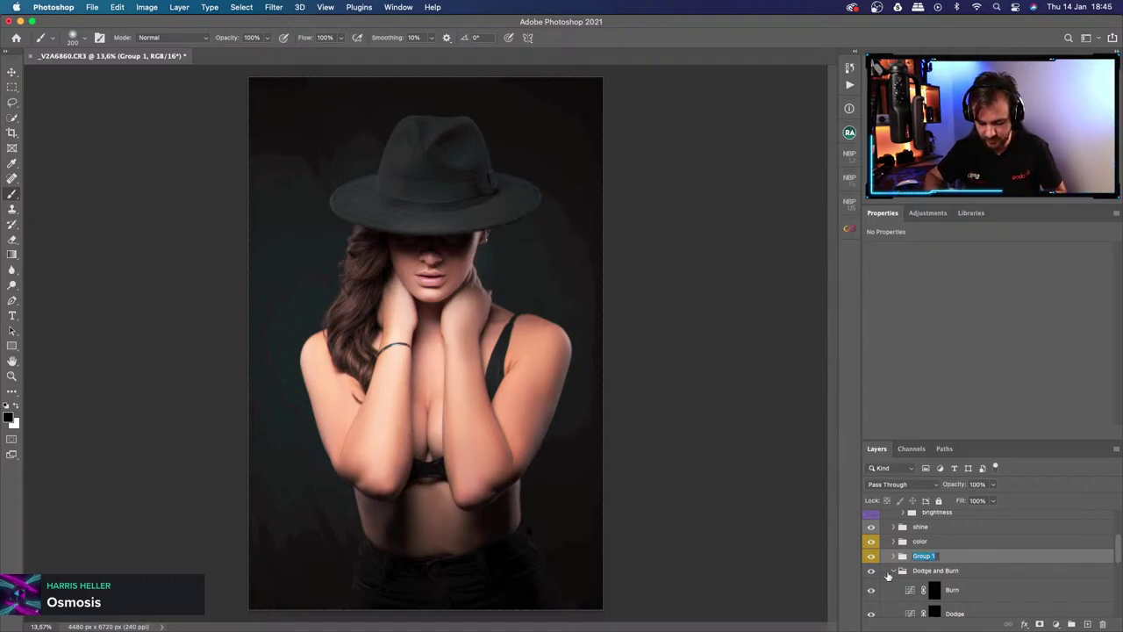
pyautogui.write('Global dodge an')
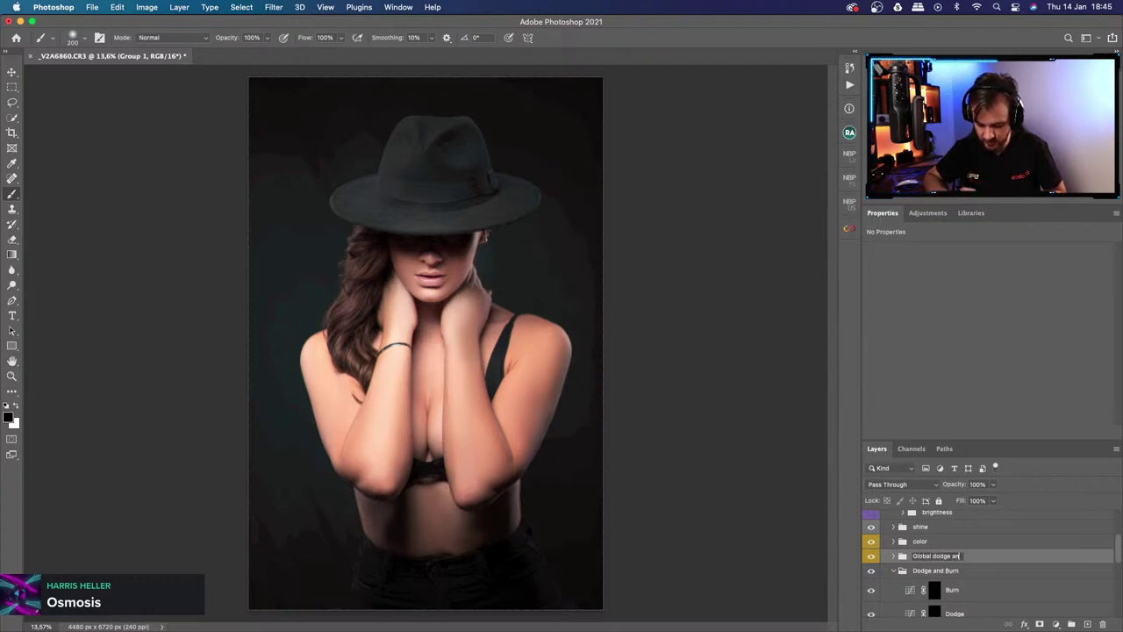
pyautogui.write('d burn')
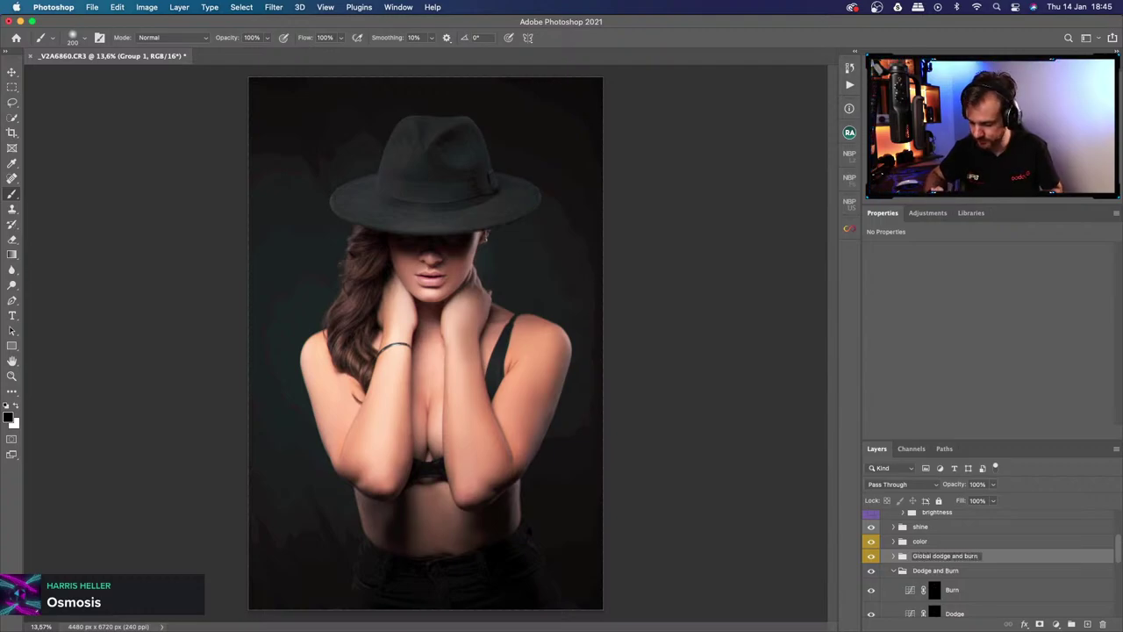
pyautogui.press('Return')
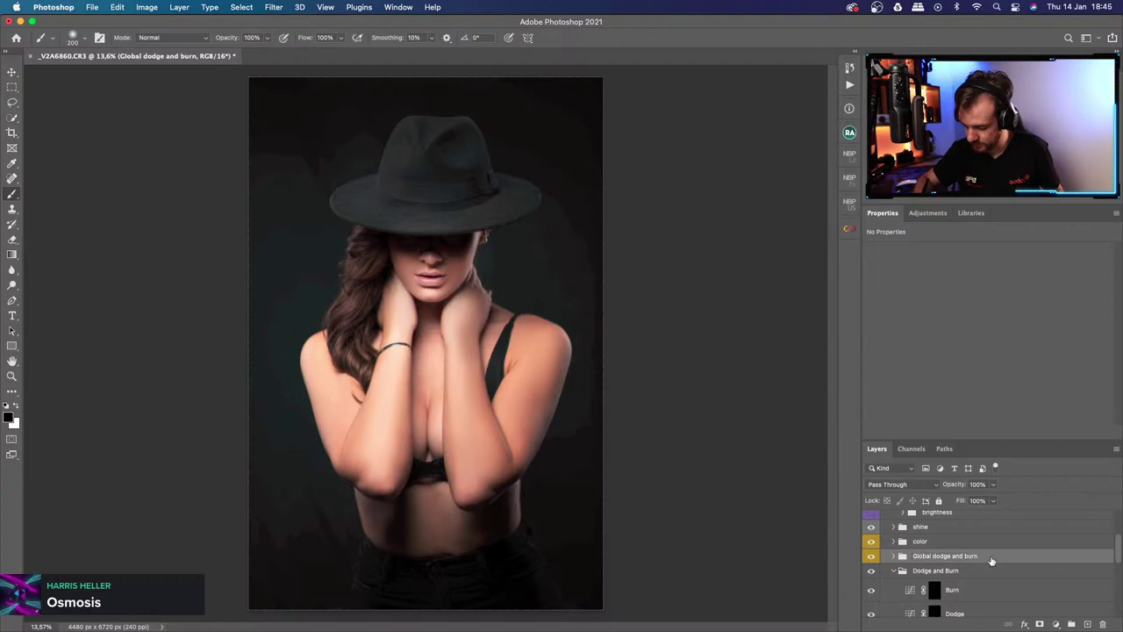
pyautogui.click(935, 614)
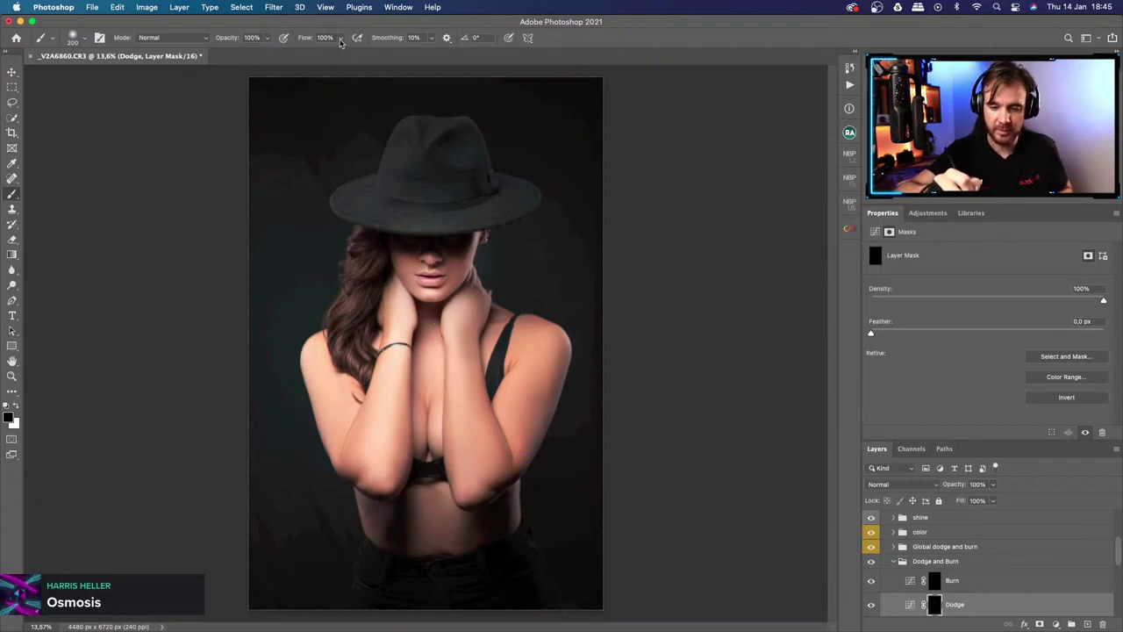
# Set brush flow to 1% and paint faint white strokes into the hair on the Dodge mask.
pyautogui.moveTo(340, 37)
pyautogui.mouseDown()
pyautogui.moveTo(339, 55)
pyautogui.moveTo(287, 52)
pyautogui.mouseUp()
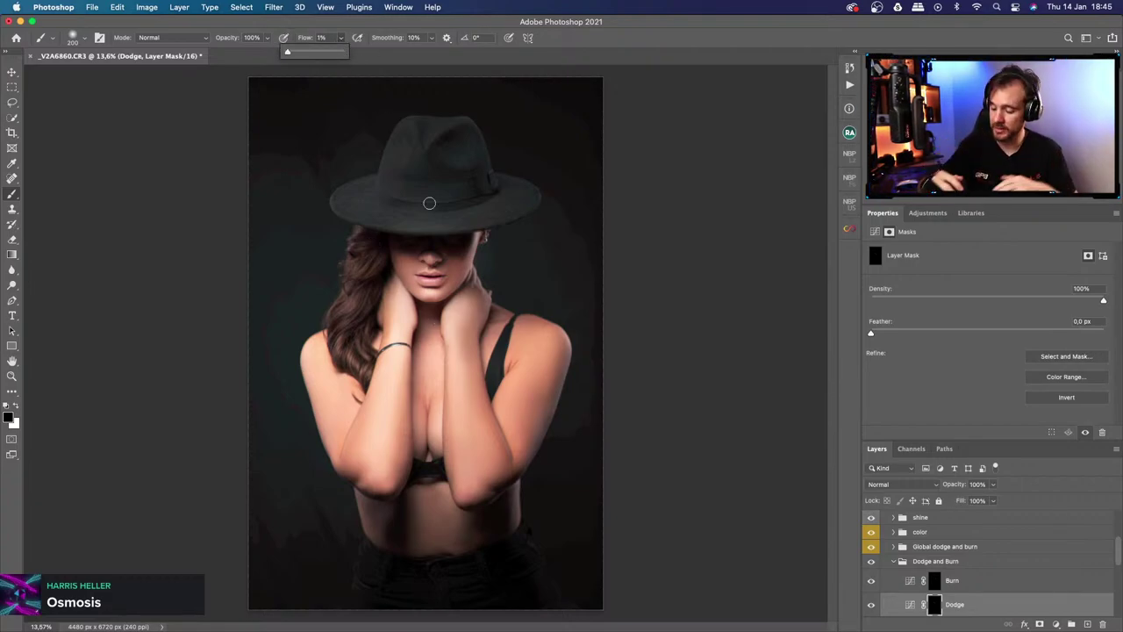
pyautogui.click(355, 313)
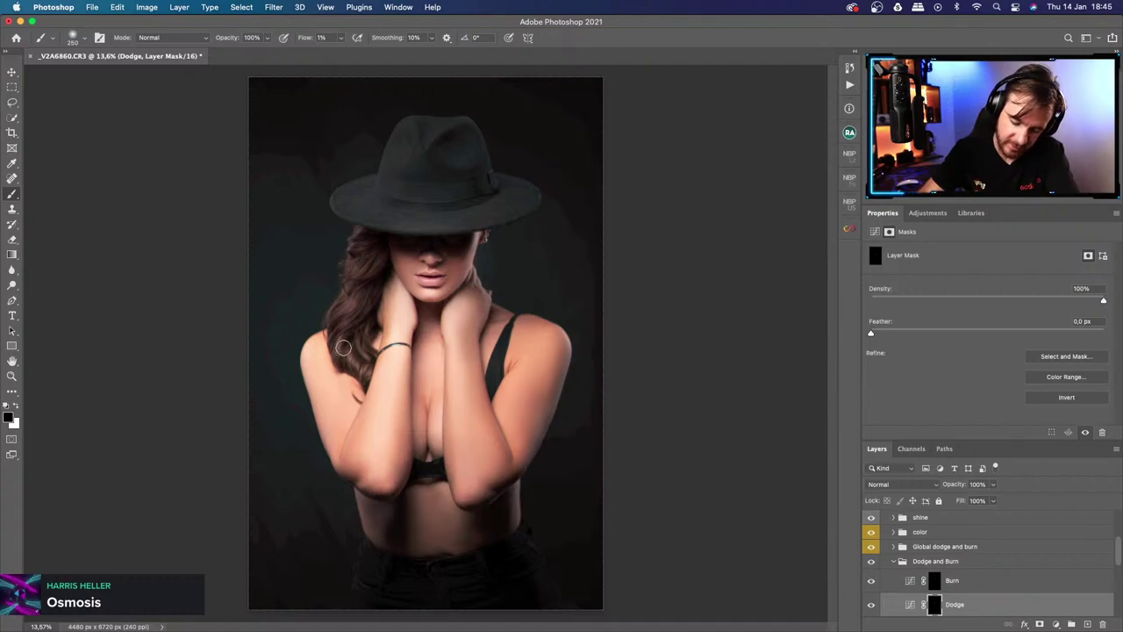
pyautogui.press('x')
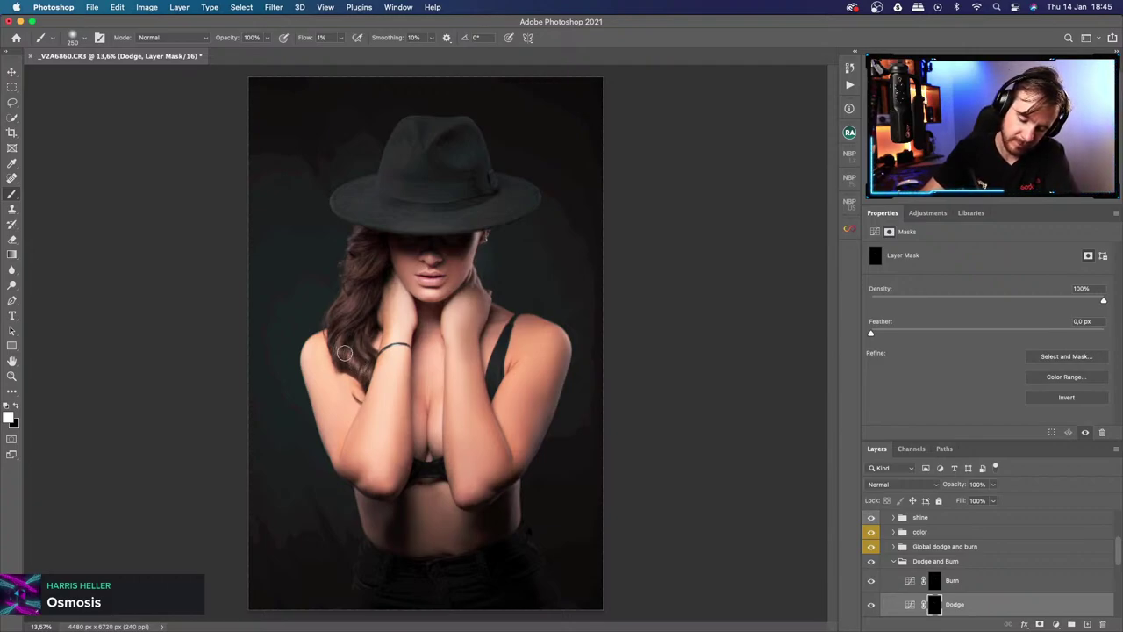
pyautogui.moveTo(344, 352)
pyautogui.mouseDown()
pyautogui.moveTo(349, 305)
pyautogui.moveTo(361, 302)
pyautogui.moveTo(360, 314)
pyautogui.moveTo(353, 298)
pyautogui.moveTo(364, 303)
pyautogui.moveTo(354, 314)
pyautogui.moveTo(346, 295)
pyautogui.moveTo(356, 311)
pyautogui.moveTo(348, 290)
pyautogui.moveTo(367, 307)
pyautogui.moveTo(419, 149)
pyautogui.moveTo(423, 176)
pyautogui.moveTo(384, 266)
pyautogui.moveTo(359, 250)
pyautogui.mouseUp()
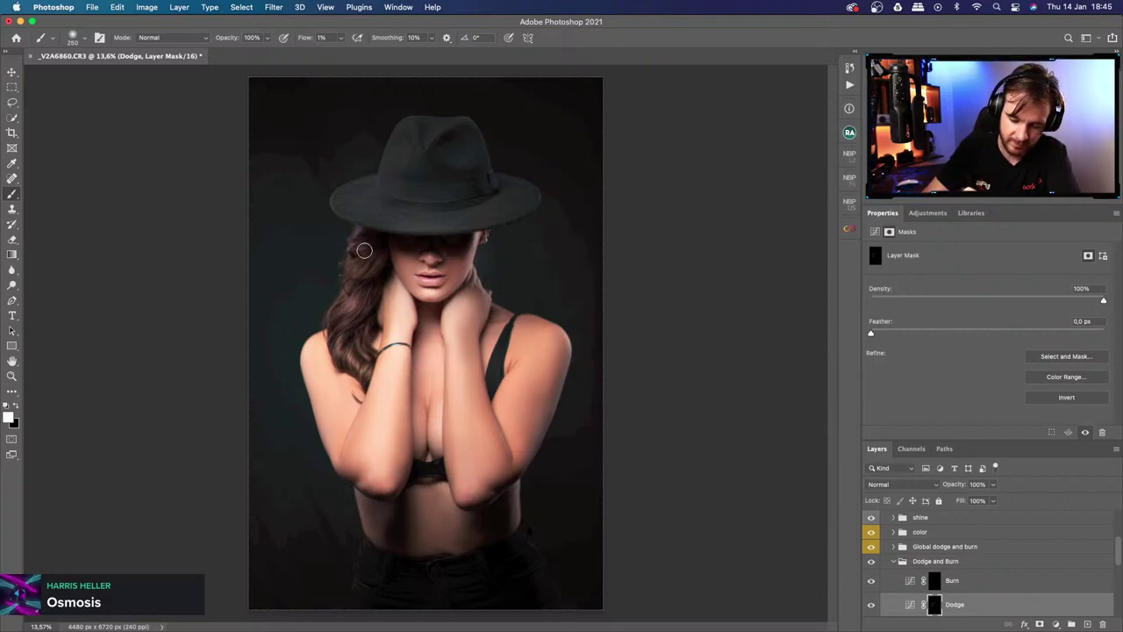
# Compare the Dodge layer off and on, then target the Burn mask.
pyautogui.click(872, 607)
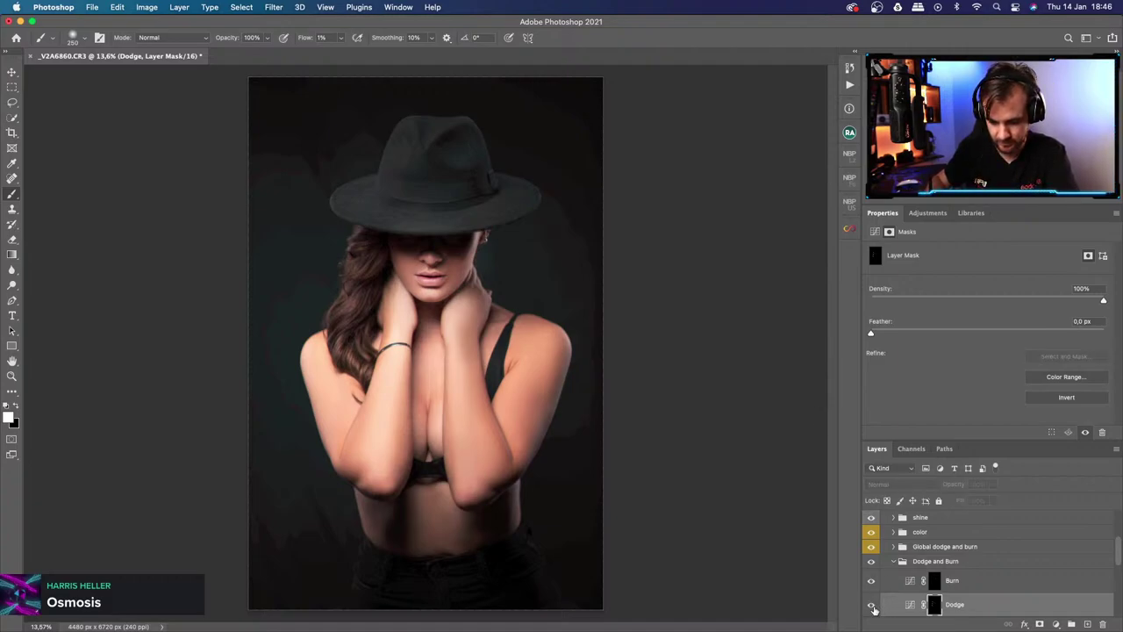
pyautogui.click(872, 605)
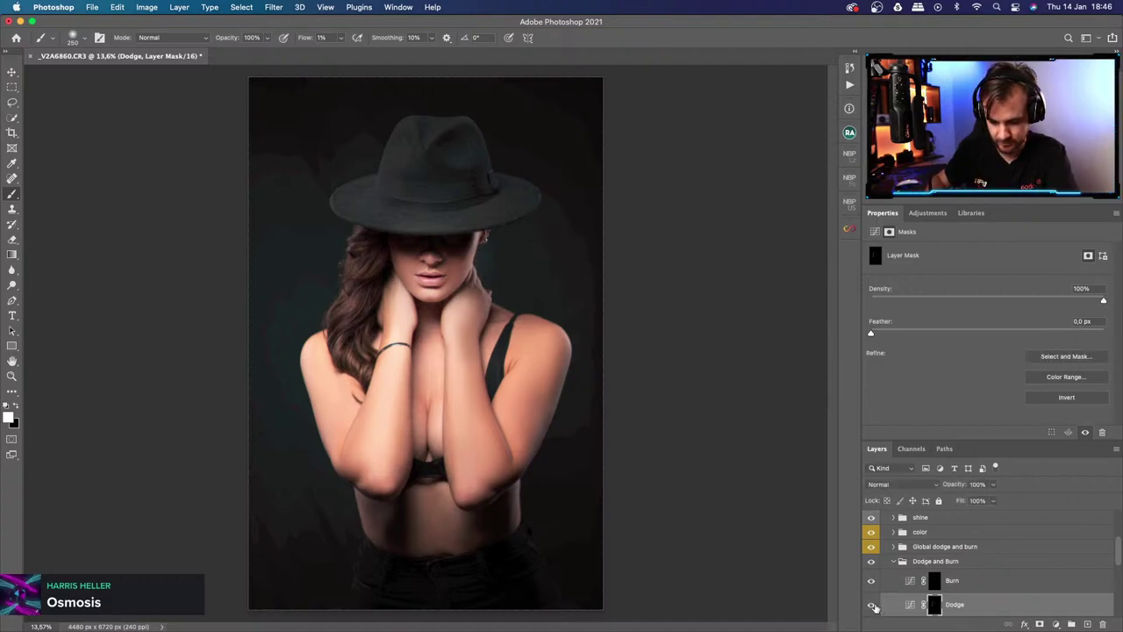
pyautogui.click(935, 581)
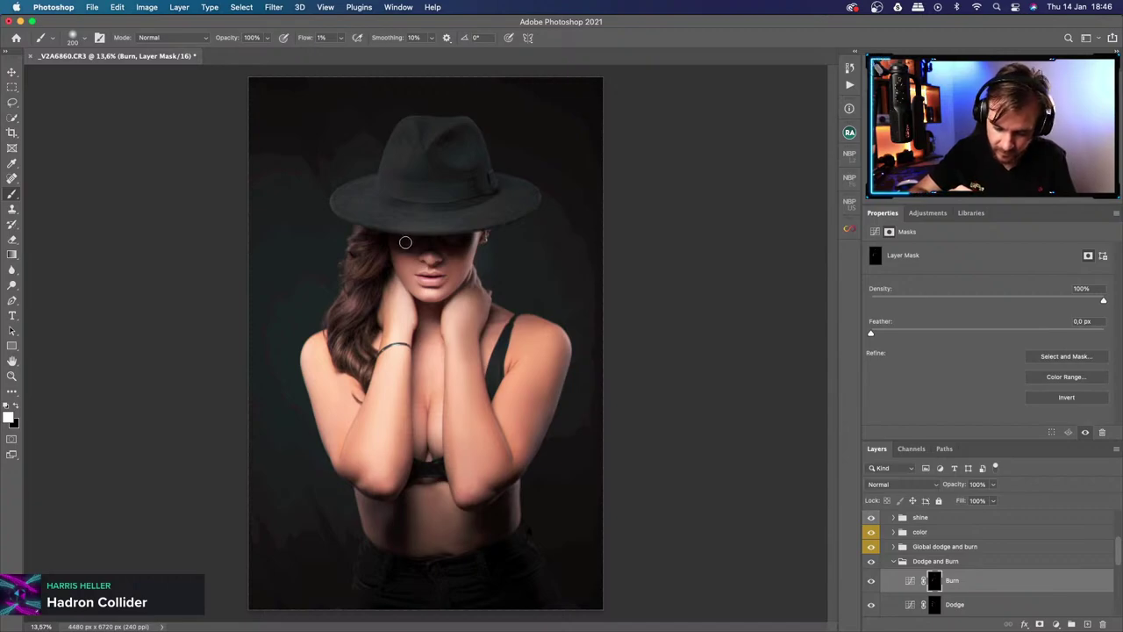
# Paint the hair on the Dodge mask at 125 px and the hat on the Burn mask at 250 px.
pyautogui.click(936, 605)
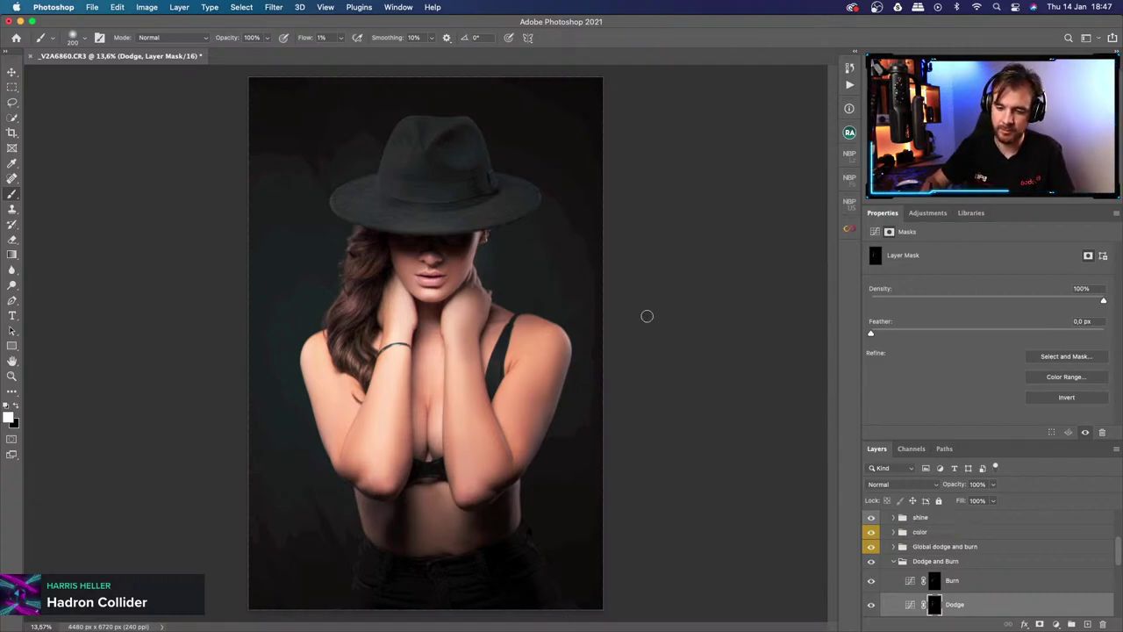
pyautogui.press('[')
pyautogui.press('[')
pyautogui.press('[')
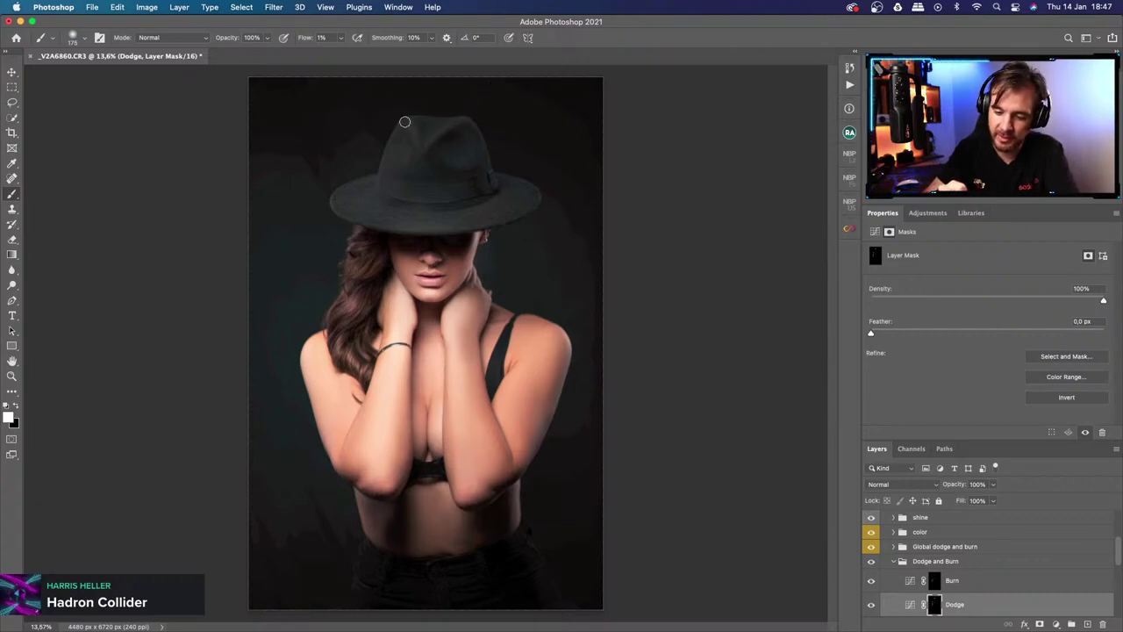
pyautogui.click(937, 585)
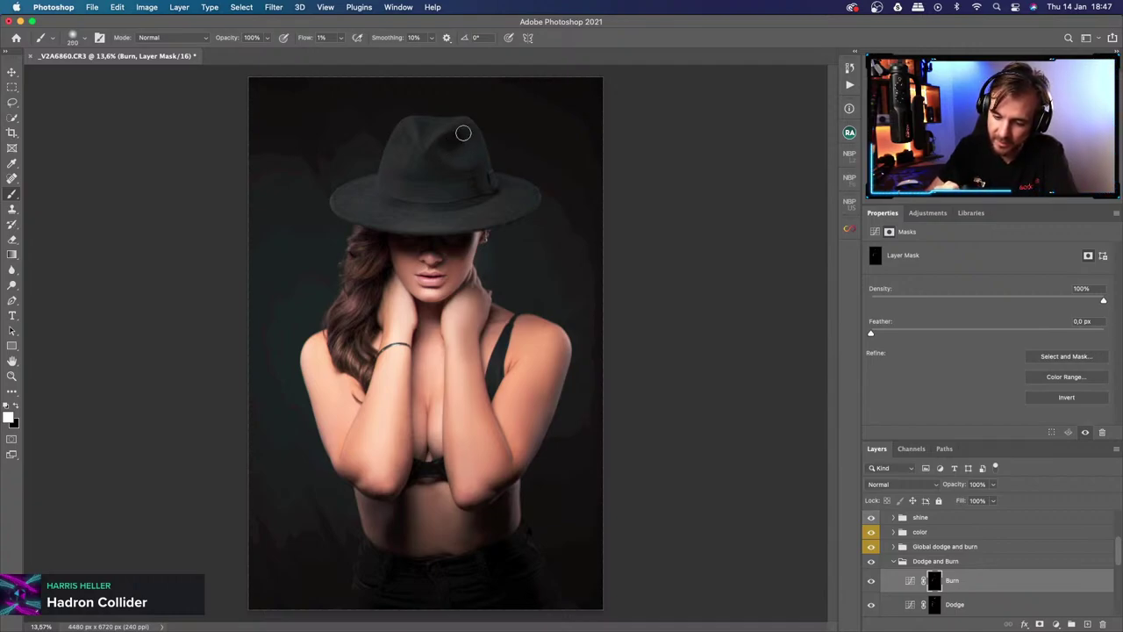
pyautogui.press(']')
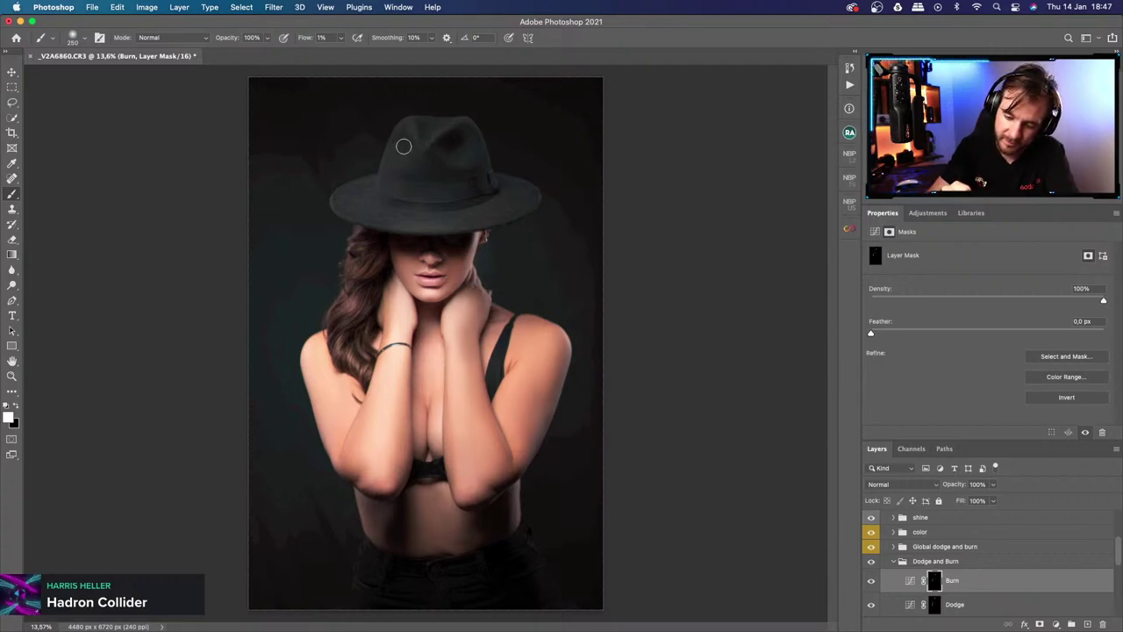
# Compare the Dodge and Burn group off and on, then return to the Dodge mask.
pyautogui.click(874, 565)
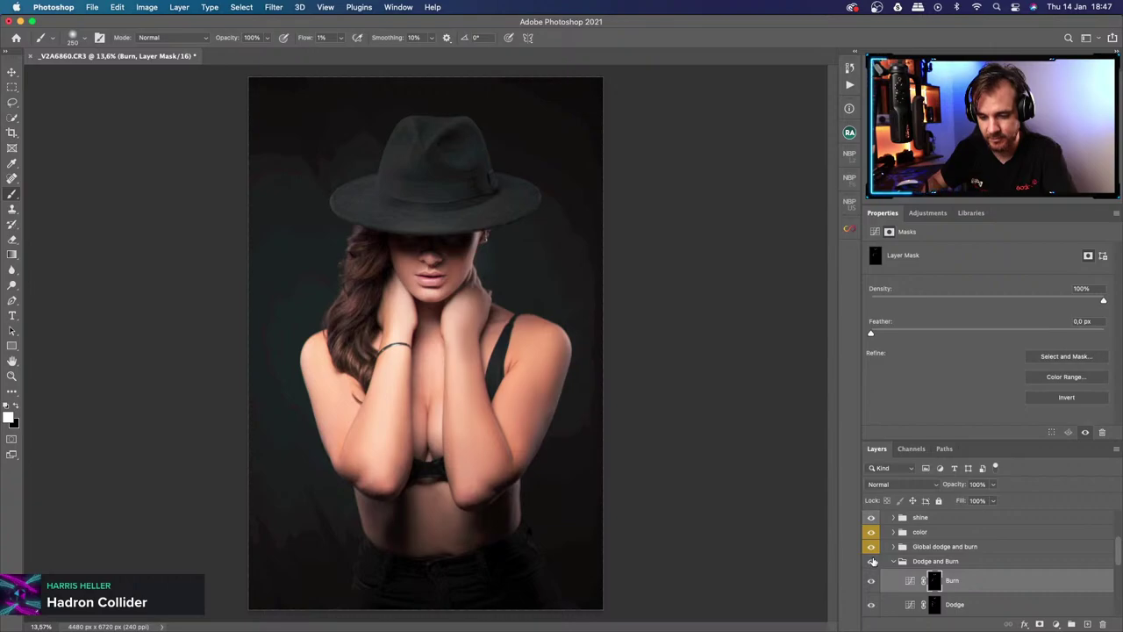
pyautogui.click(873, 564)
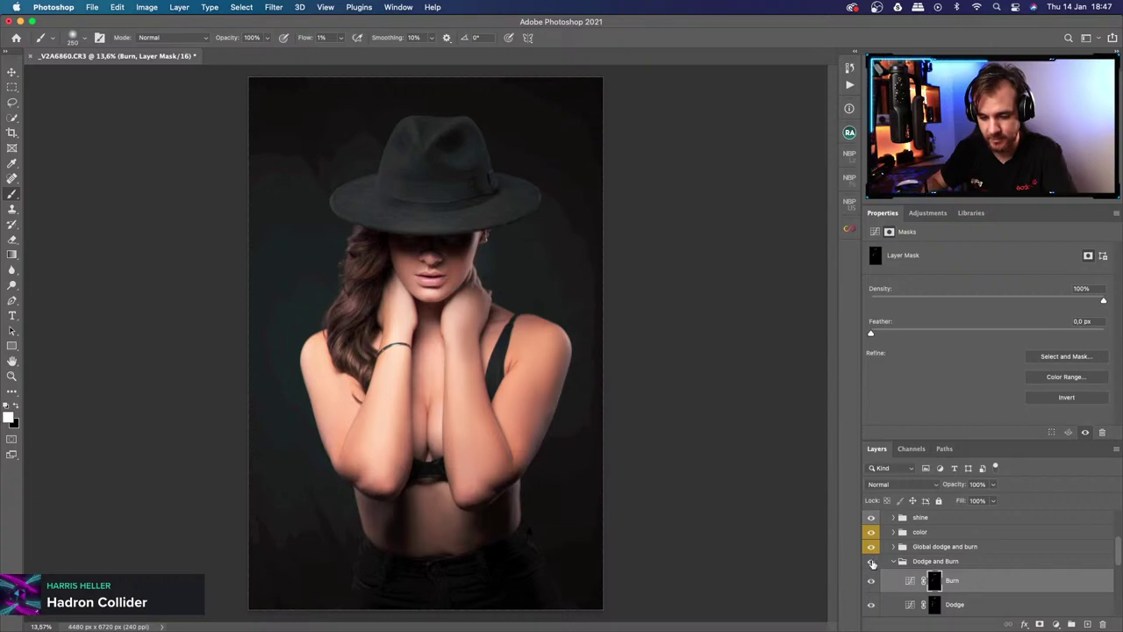
pyautogui.click(935, 605)
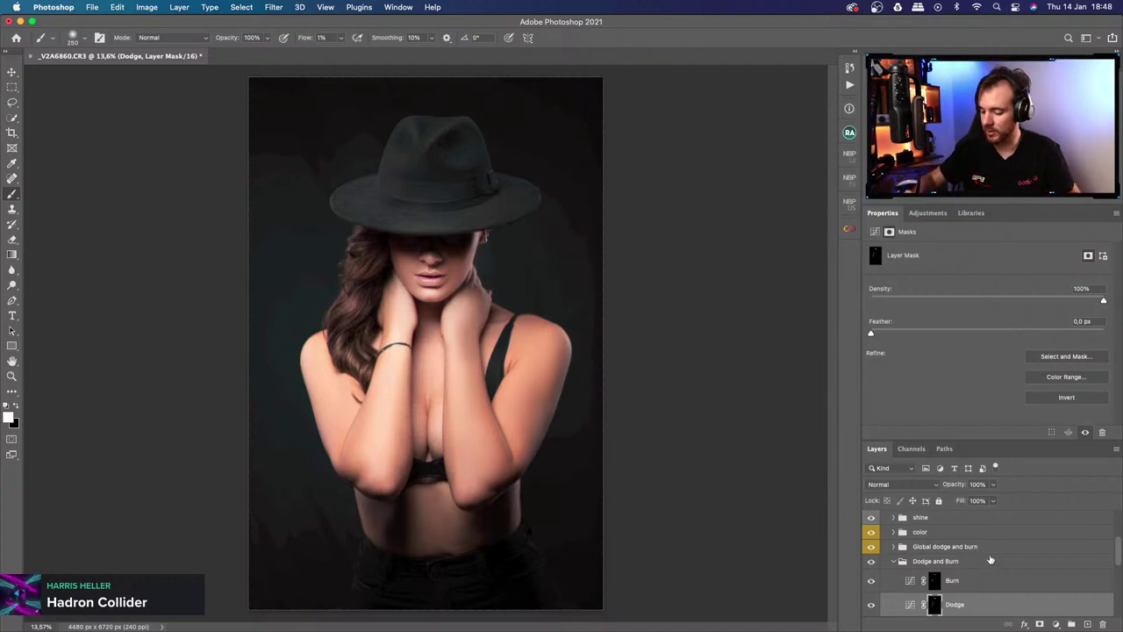
# Duplicate the Dodge and Burn, Global dodge and burn and NBP Freqsep Control groups and merge the copies.
pyautogui.scroll(-2, 1119, 563)
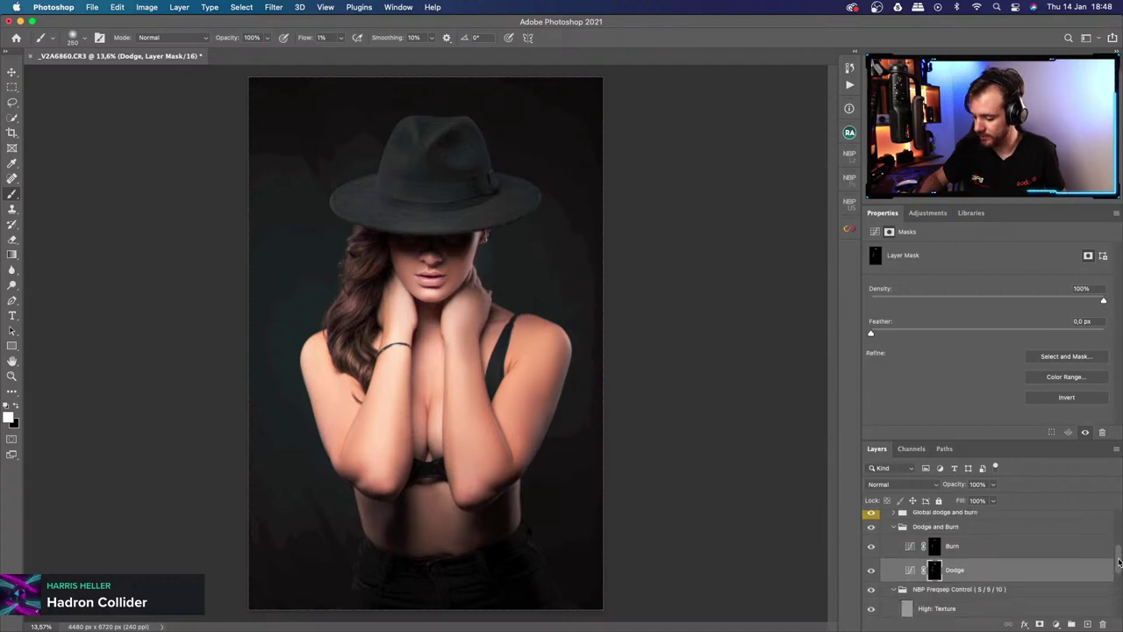
pyautogui.scroll(2, 1115, 562)
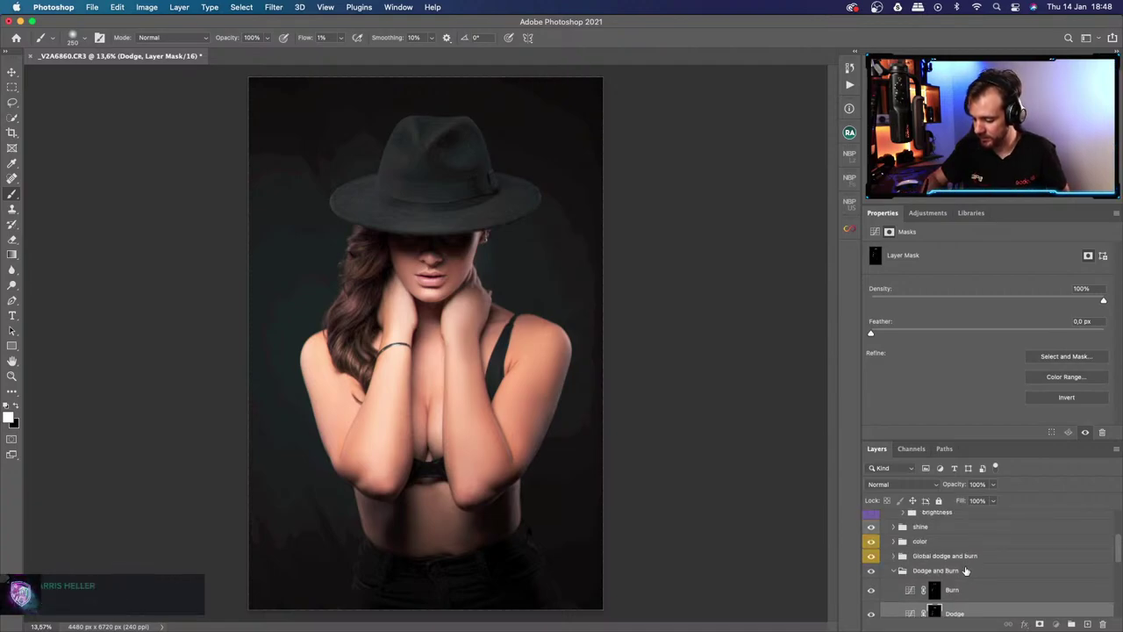
pyautogui.click(972, 569)
pyautogui.keyDown('shift'); pyautogui.click(990, 556); pyautogui.keyUp('shift')
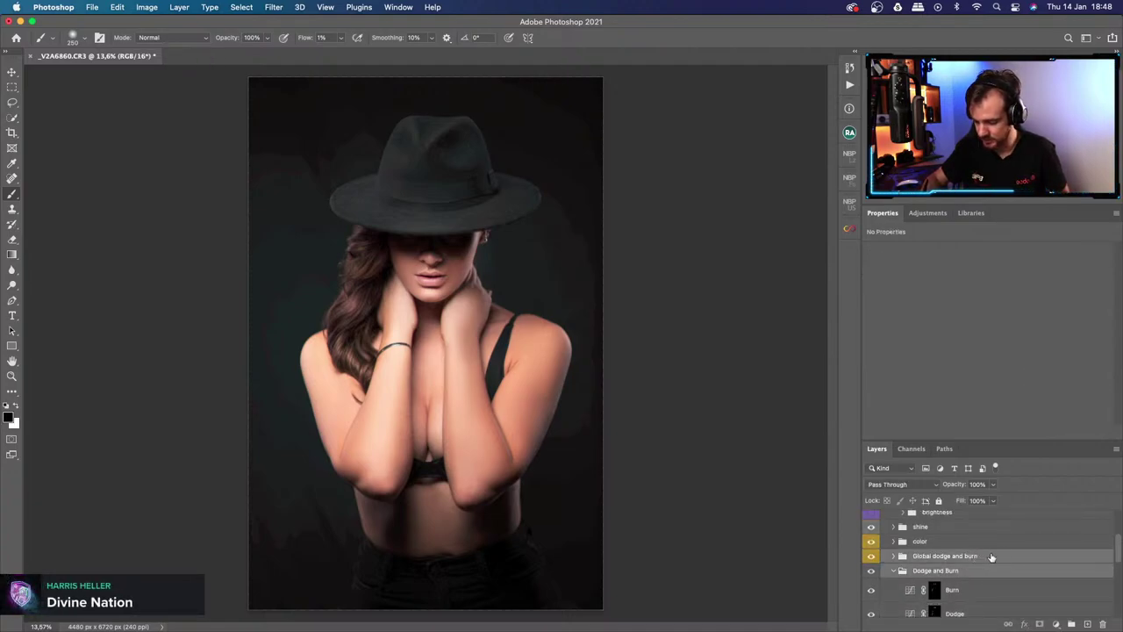
pyautogui.scroll(-3, 1115, 557)
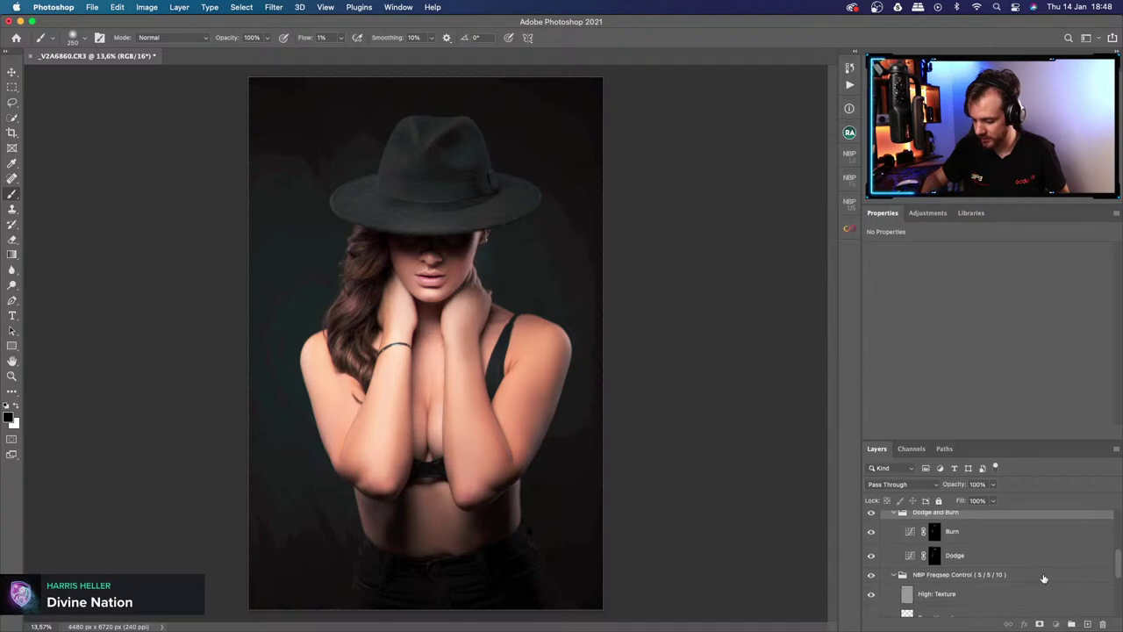
pyautogui.keyDown('super'); pyautogui.click(1037, 575); pyautogui.keyUp('super')
pyautogui.press('super+j')
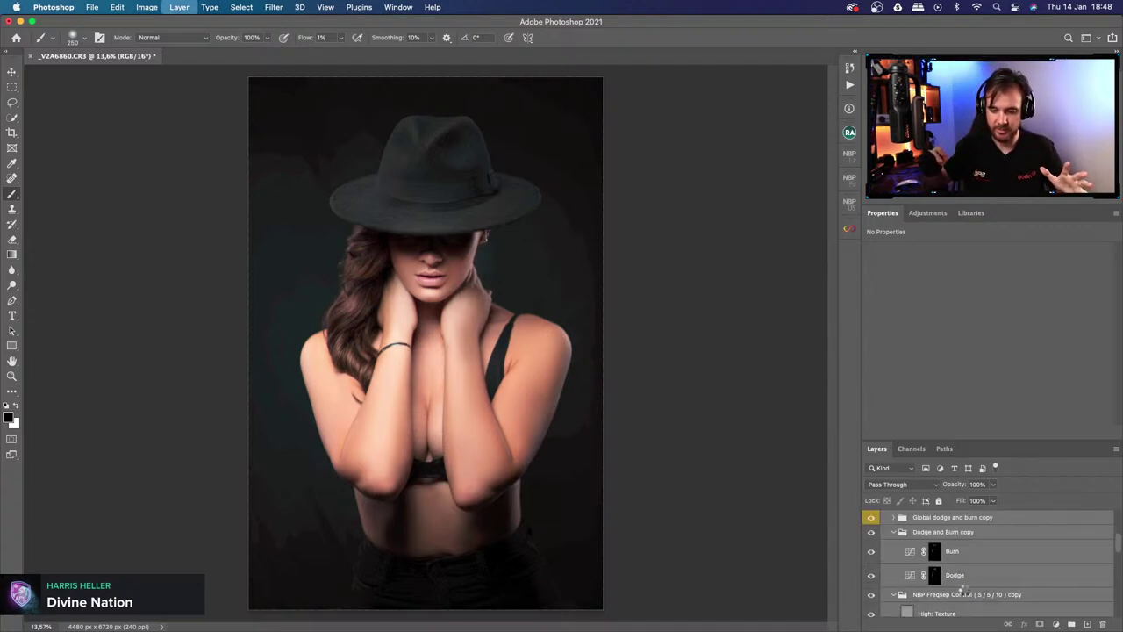
pyautogui.press('super+e')
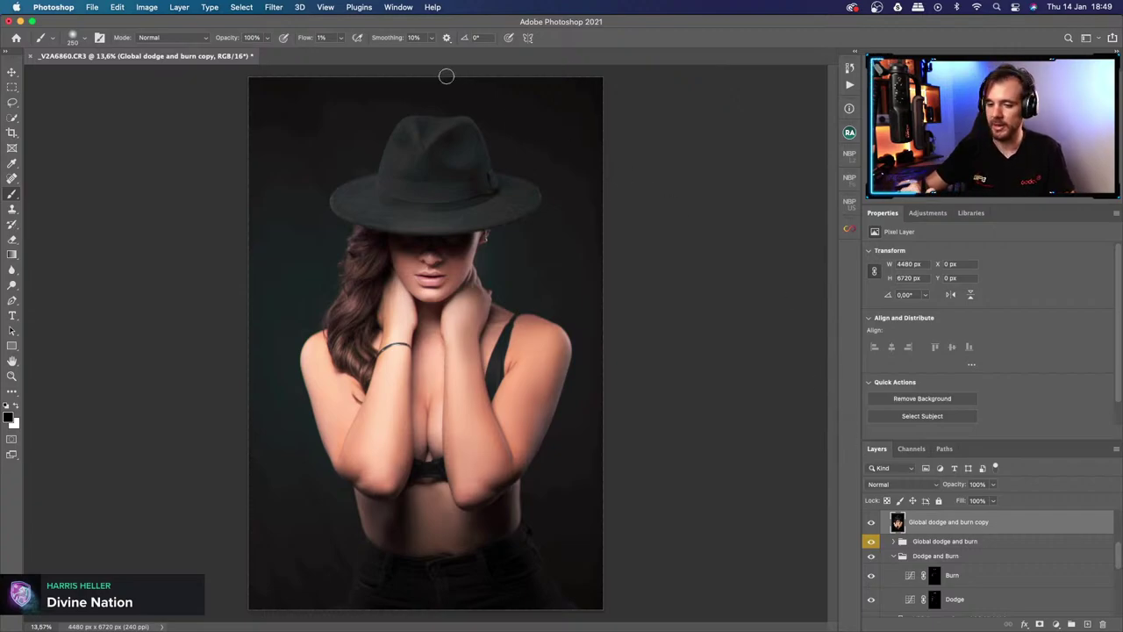
# Use Liquify's Forward Warp to gently push the hair on the left, then commit it.
pyautogui.click(274, 7)
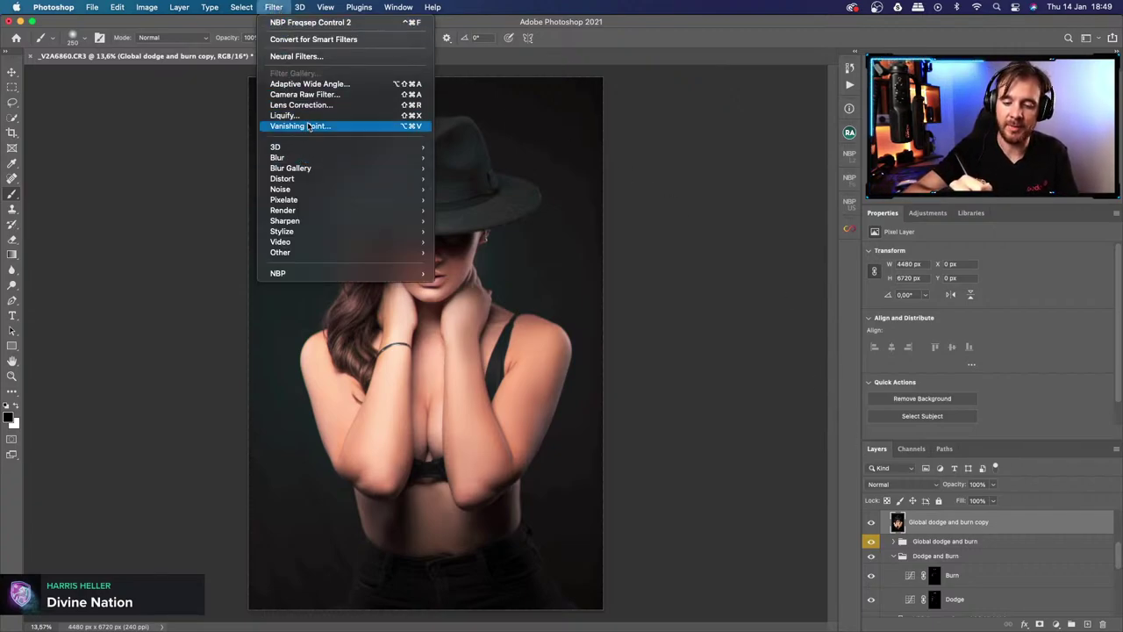
pyautogui.click(367, 115)
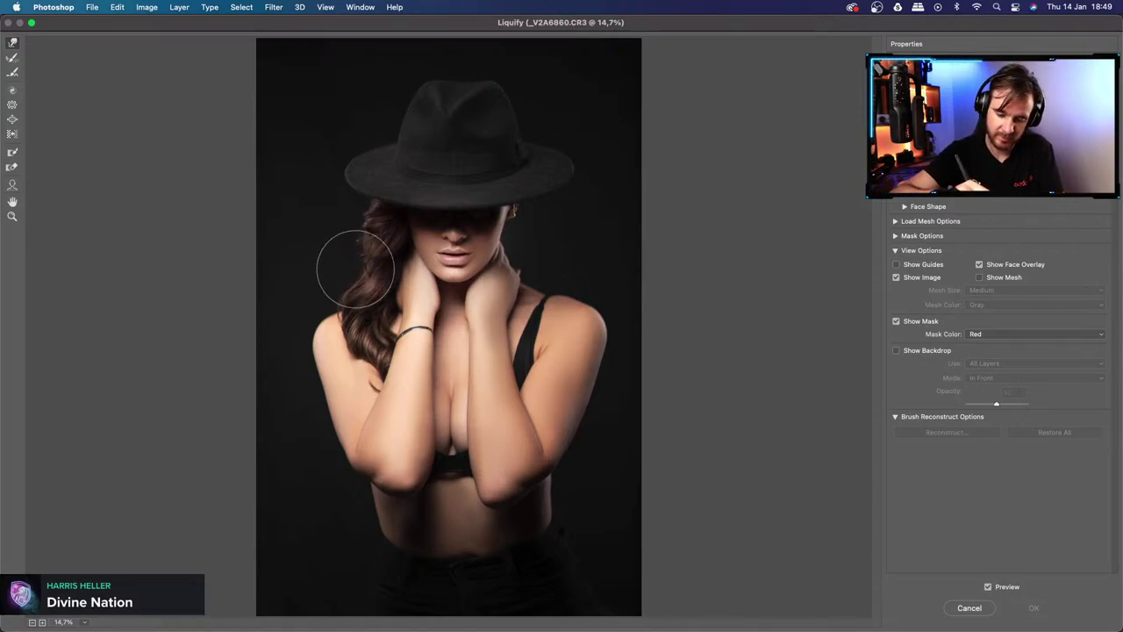
pyautogui.moveTo(351, 264); pyautogui.dragTo(377, 281)
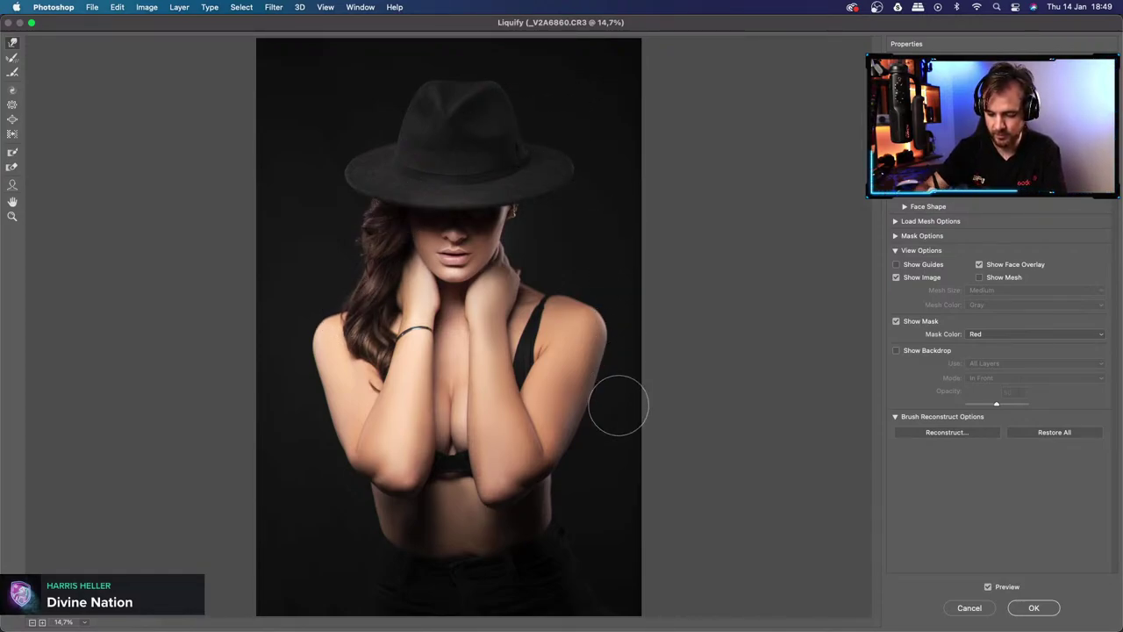
pyautogui.press('[')
pyautogui.press('[')
pyautogui.press('[')
pyautogui.press('[')
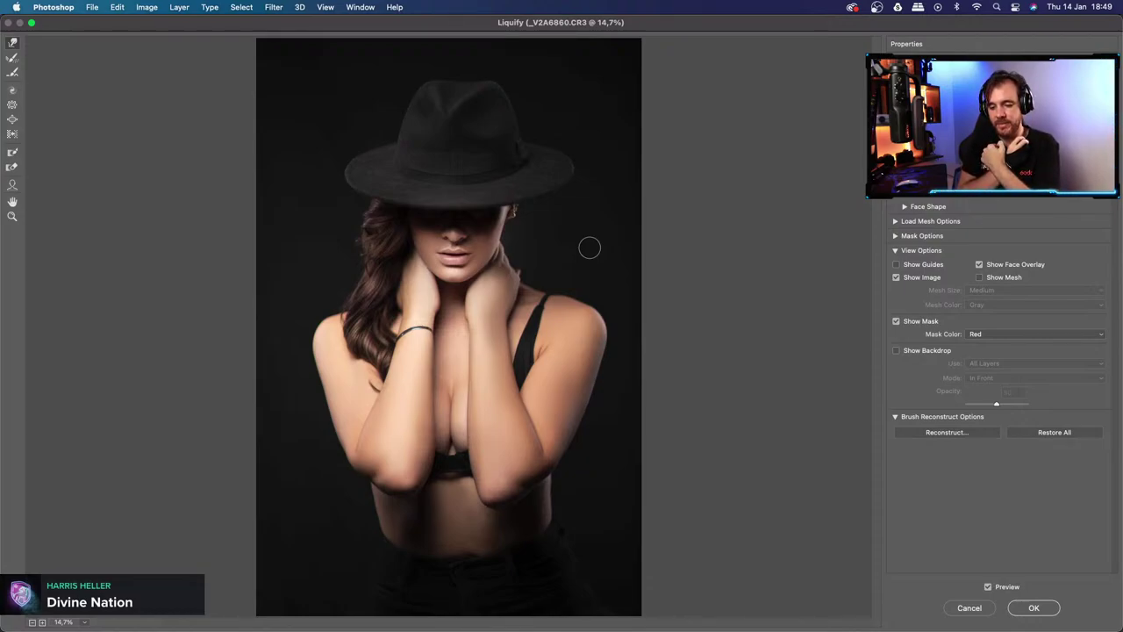
pyautogui.click(1035, 607)
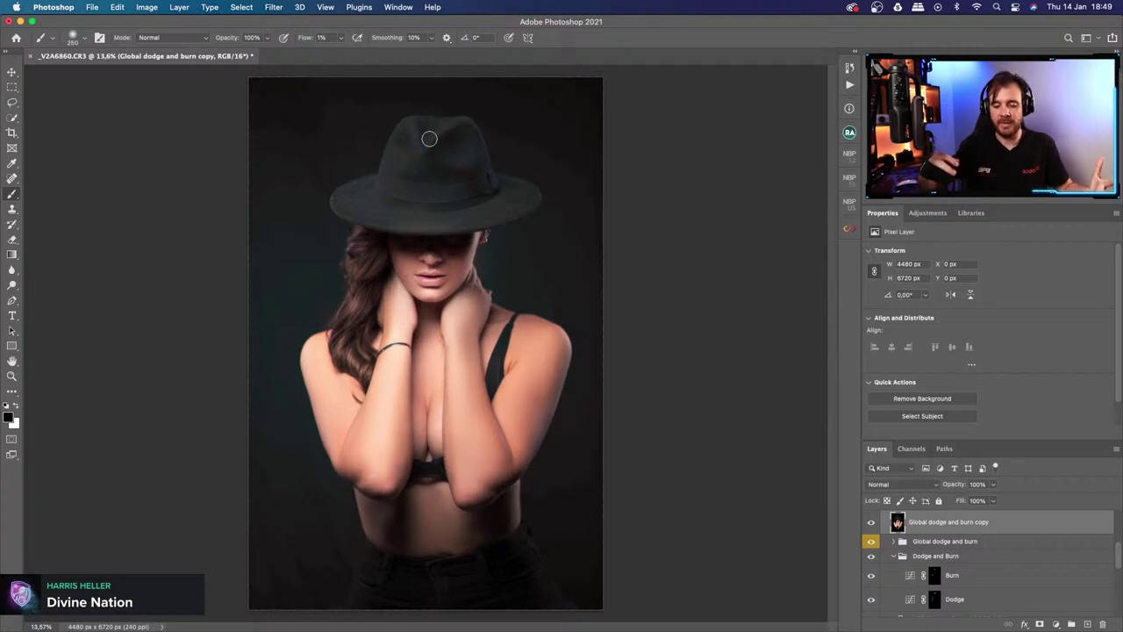
# Compare the merged retouch layer off and on three times, then undo twice to the unmerged group copies.
pyautogui.click(872, 523)
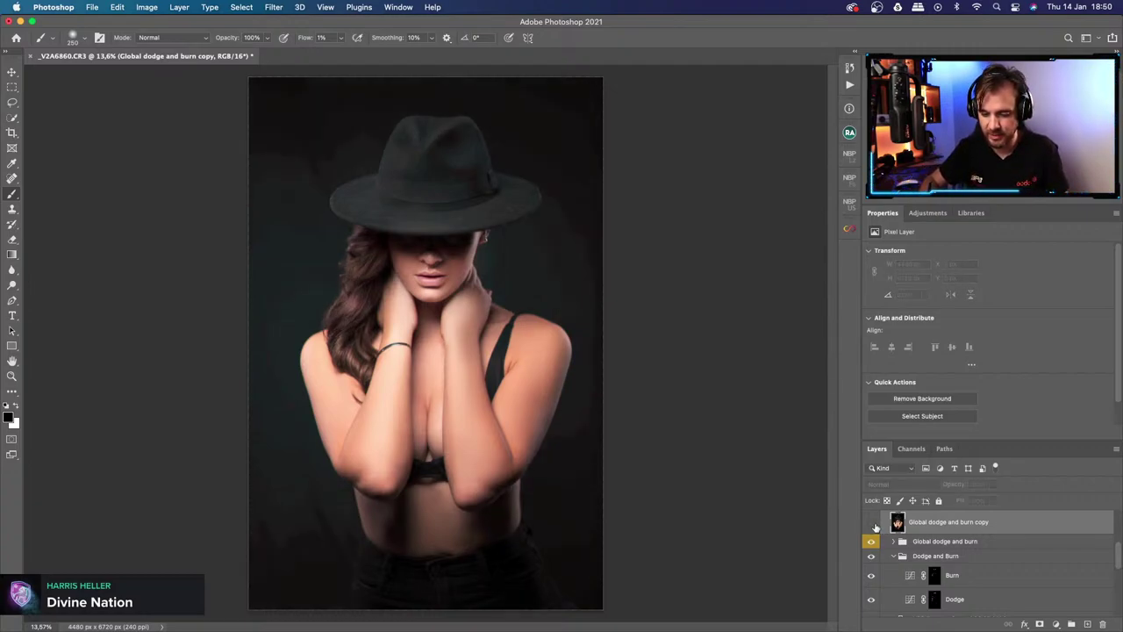
pyautogui.click(873, 524)
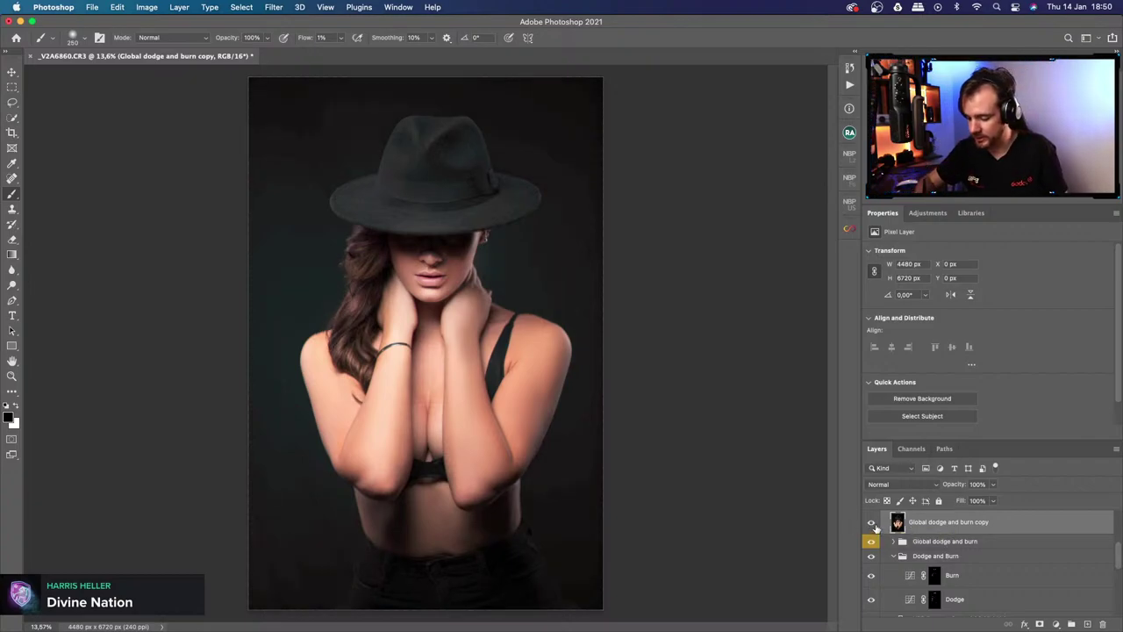
pyautogui.click(873, 524)
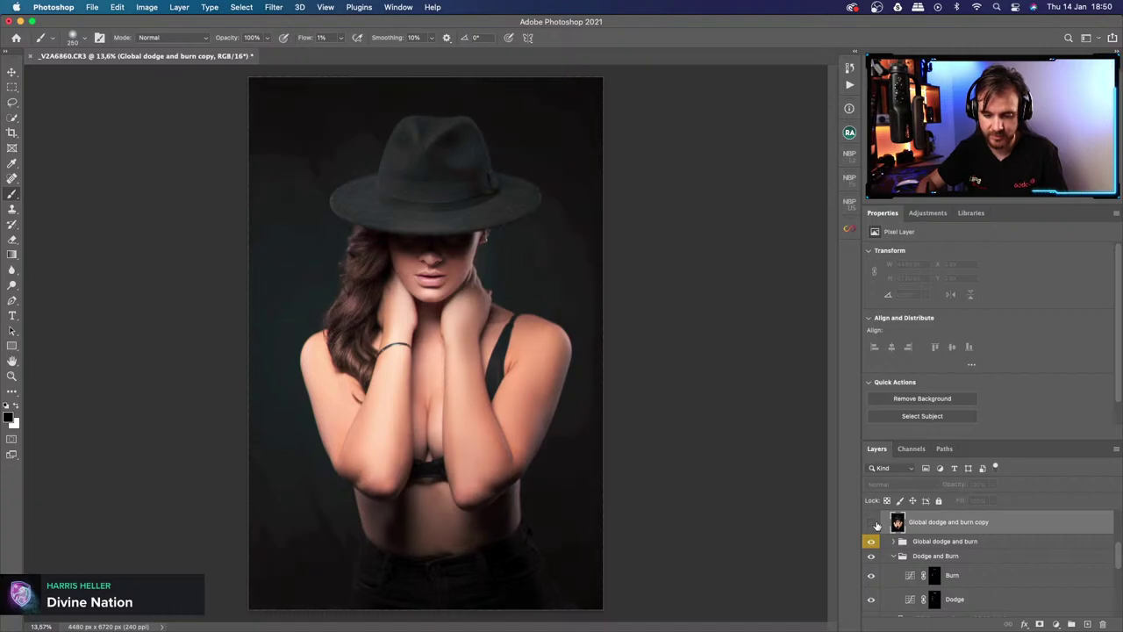
pyautogui.click(875, 524)
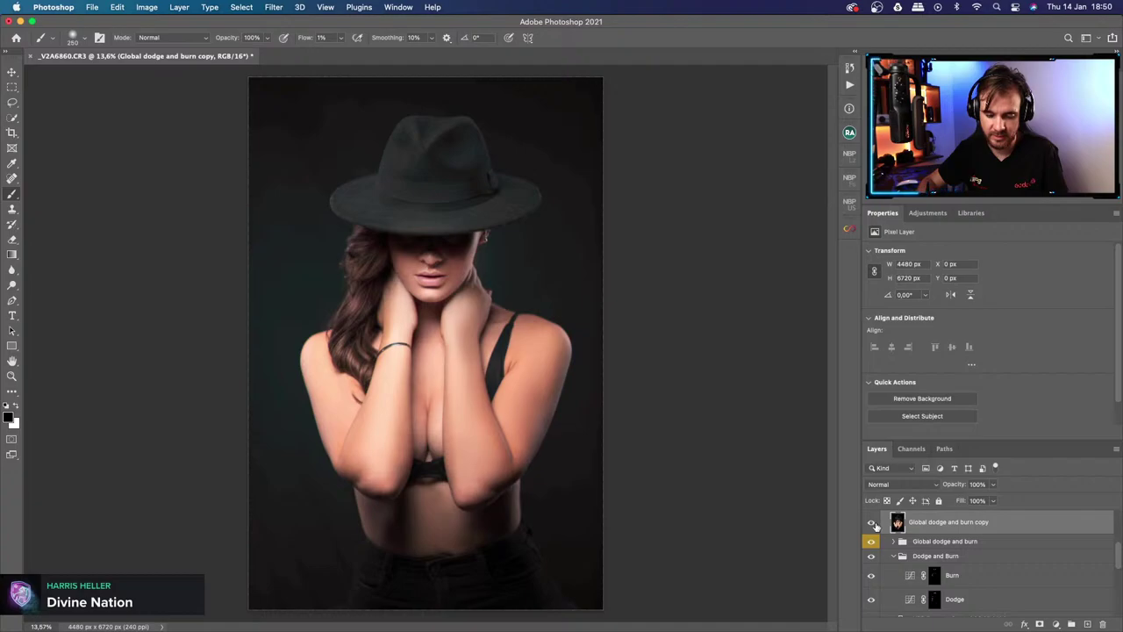
pyautogui.click(873, 524)
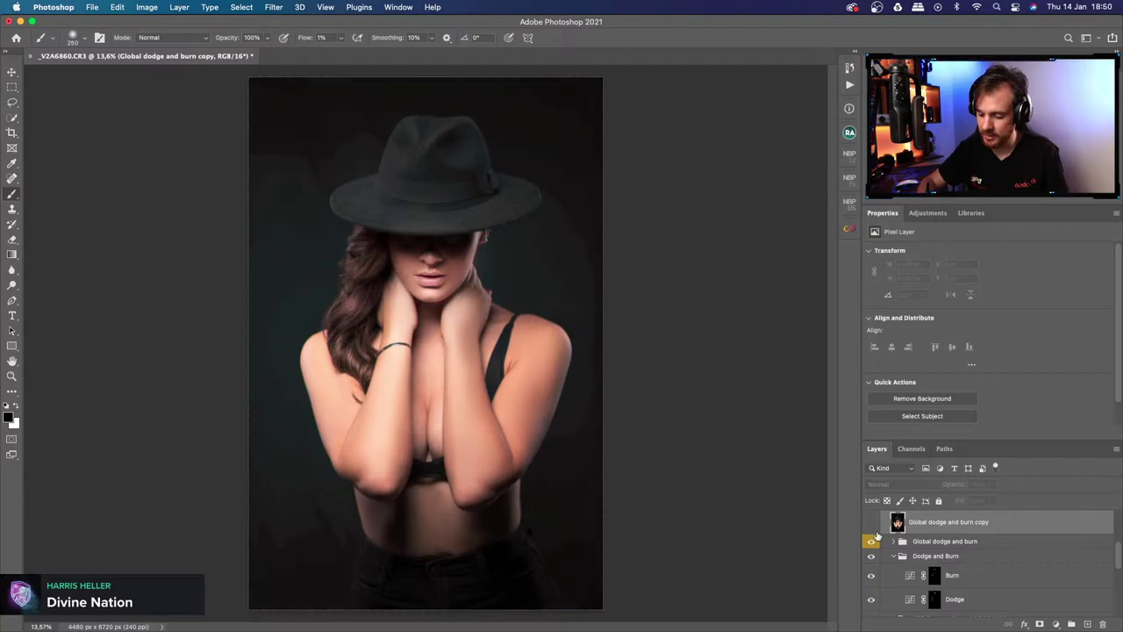
pyautogui.click(873, 525)
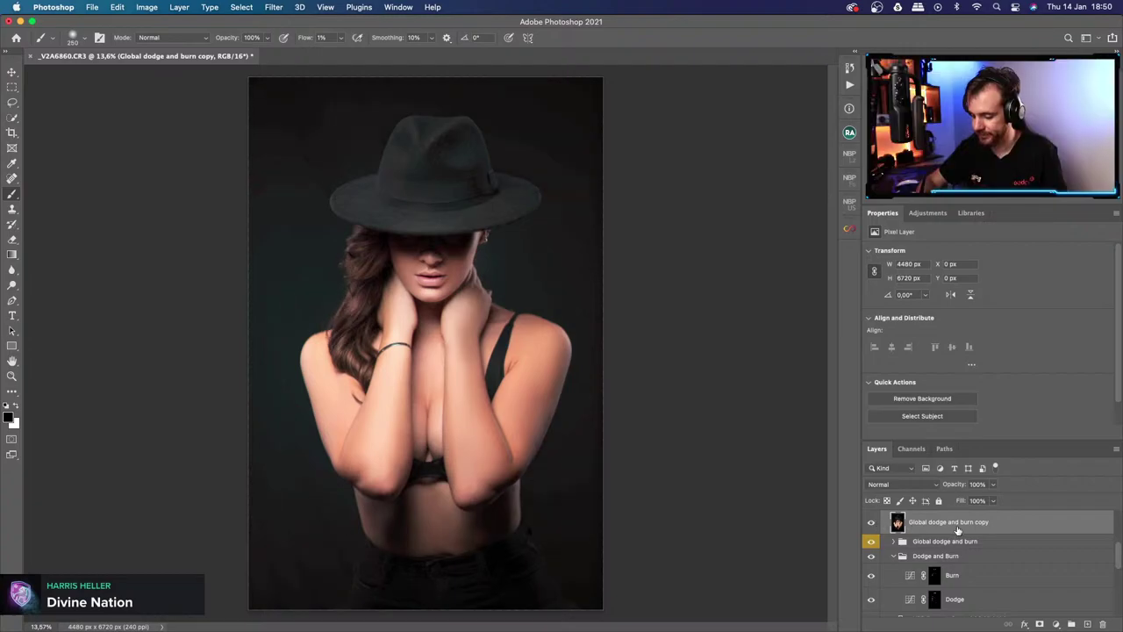
pyautogui.press('super+z')
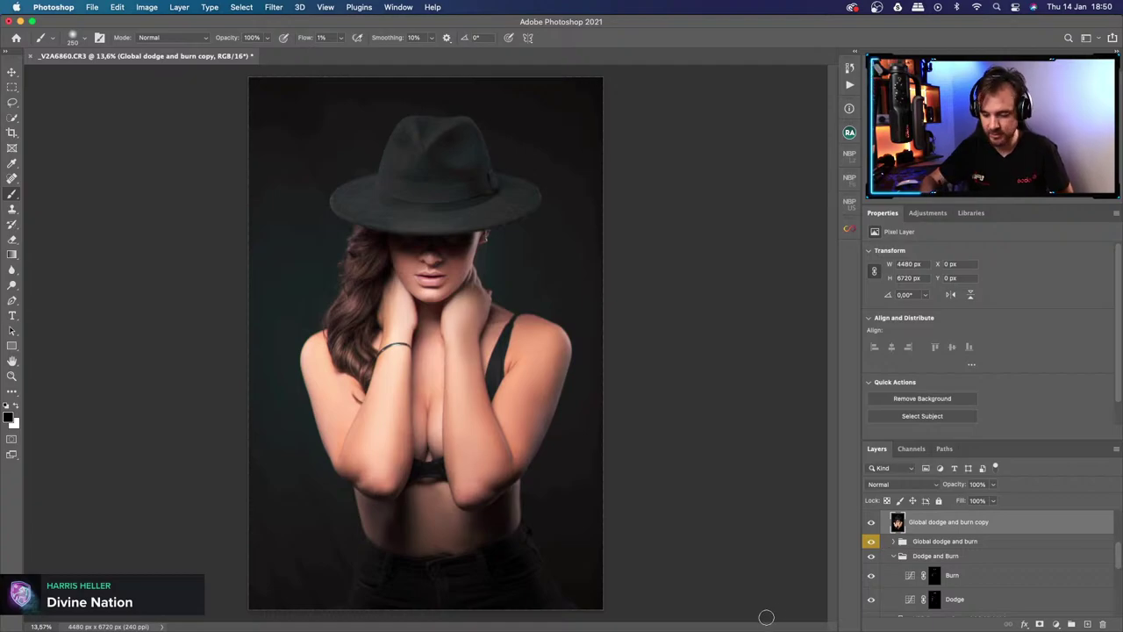
pyautogui.press('super+z')
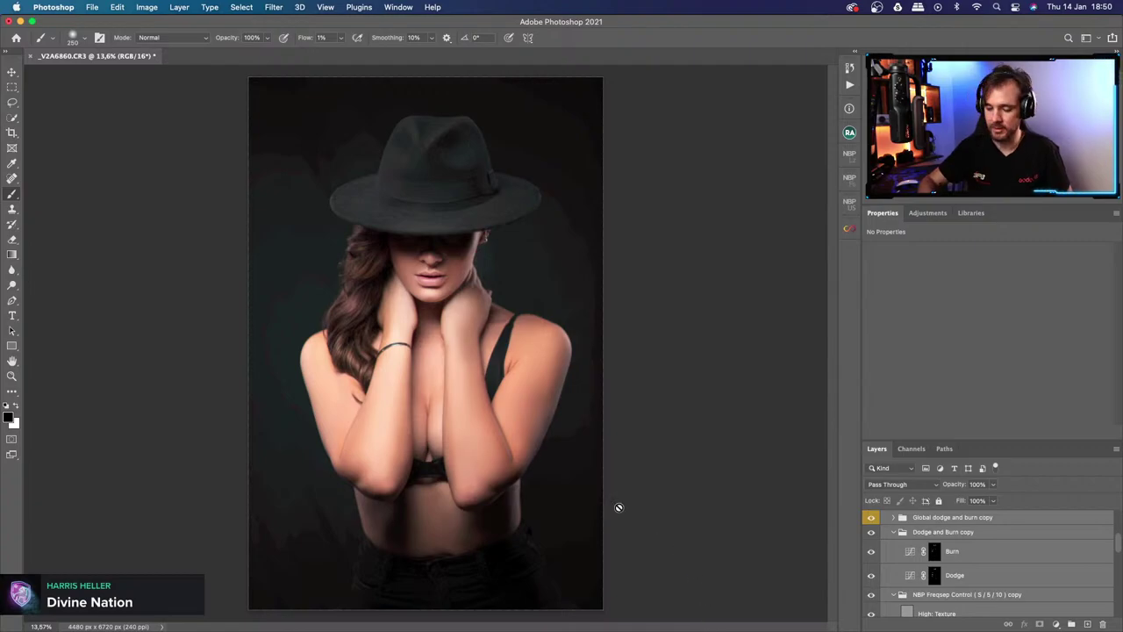
# Stamp the duplicated groups into one merged layer and apply Liquify to it.
pyautogui.press('super+alt+shift+e')
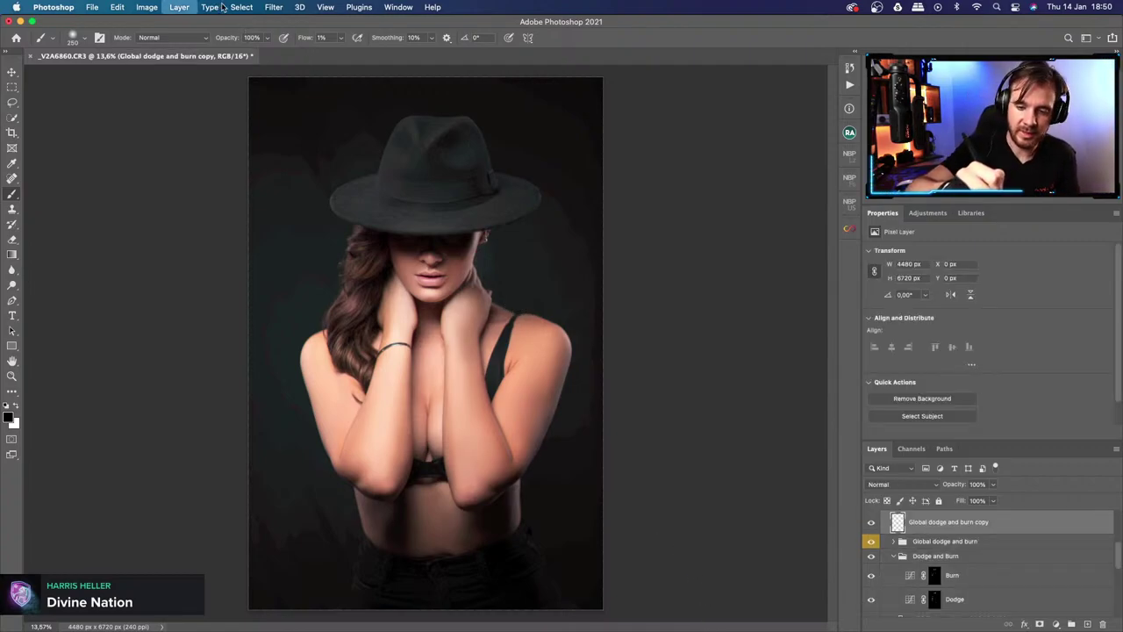
pyautogui.click(274, 7)
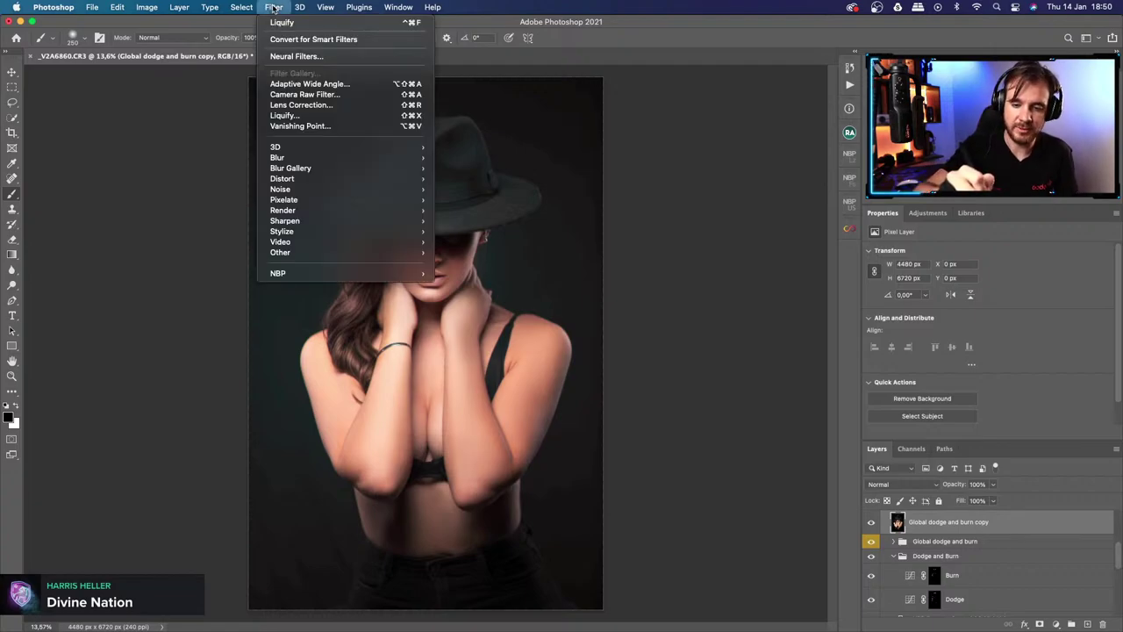
pyautogui.click(290, 115)
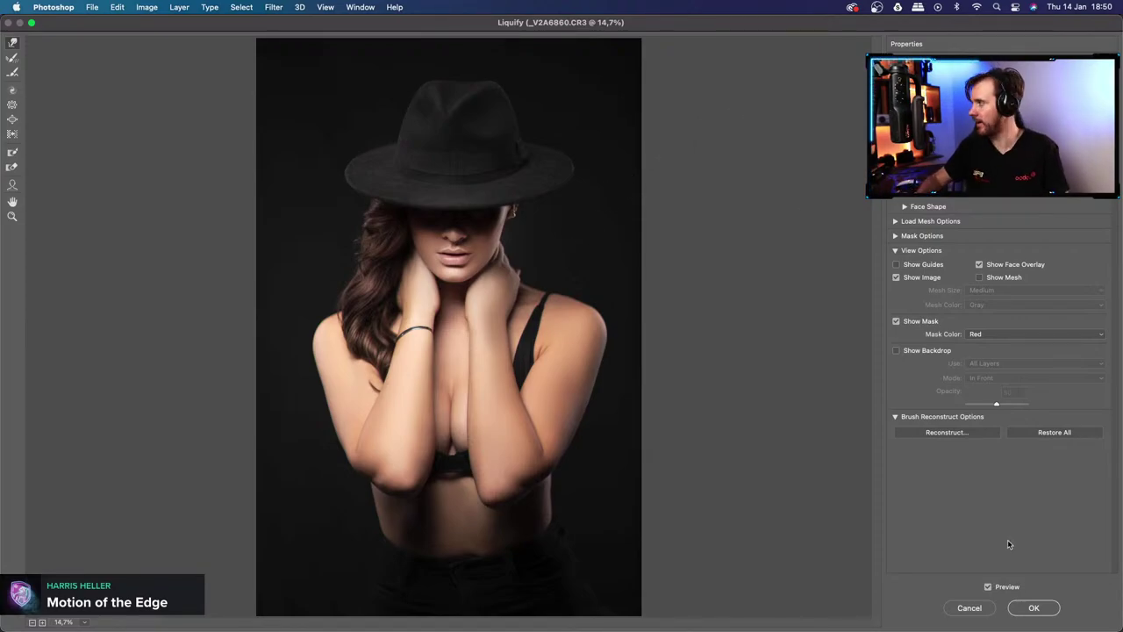
pyautogui.click(1027, 612)
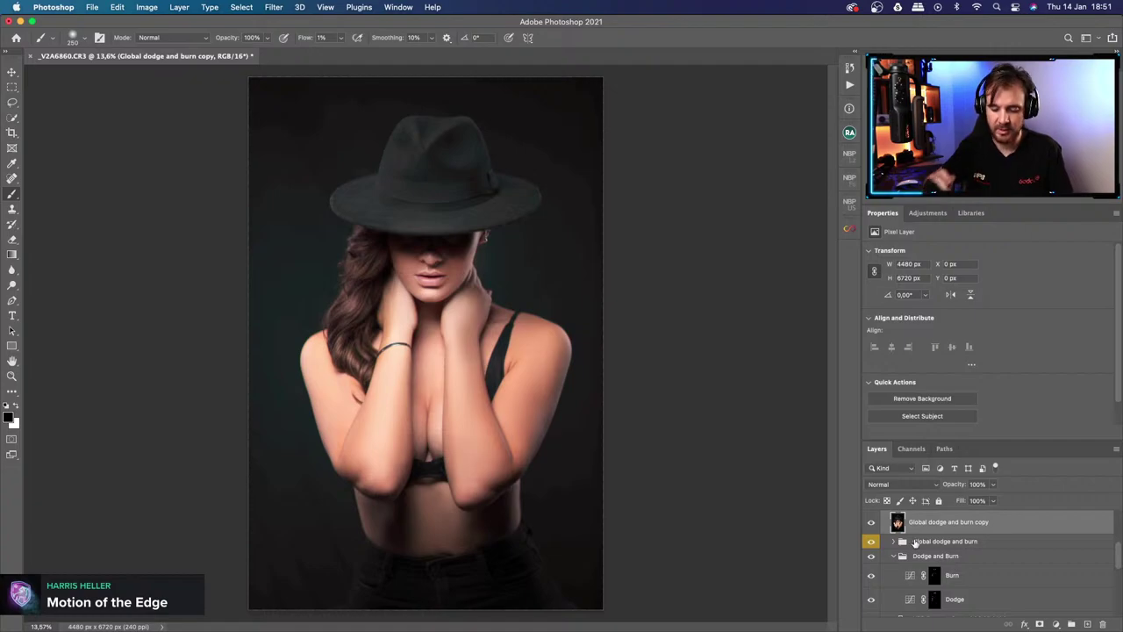
# Run the D and B action to add a new Dodge and Burn curves group.
pyautogui.click(849, 88)
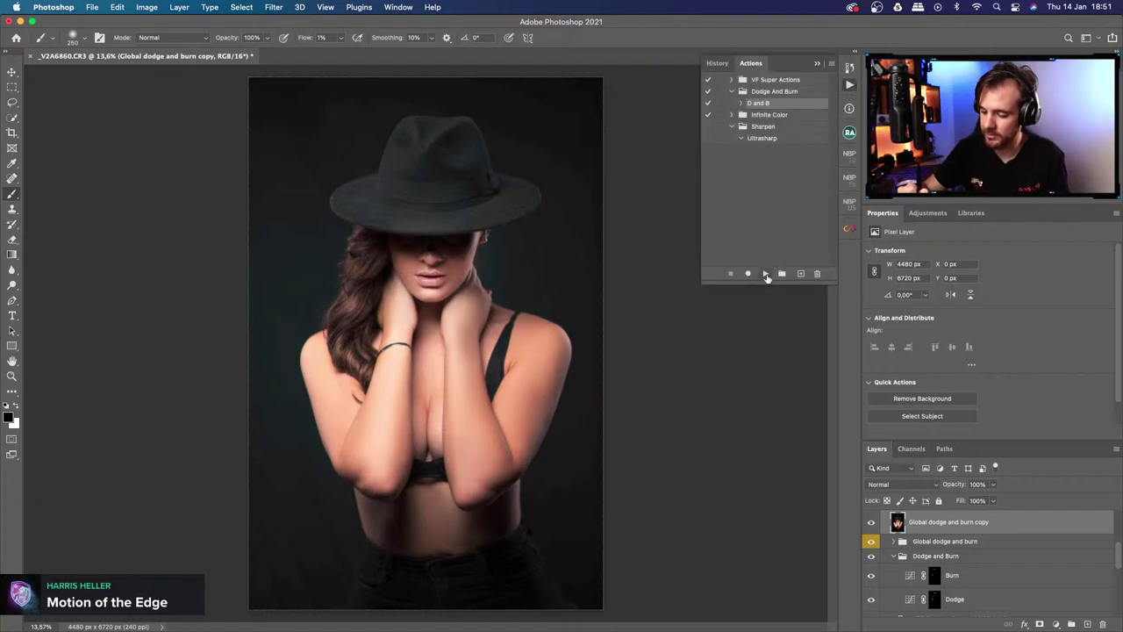
pyautogui.click(765, 274)
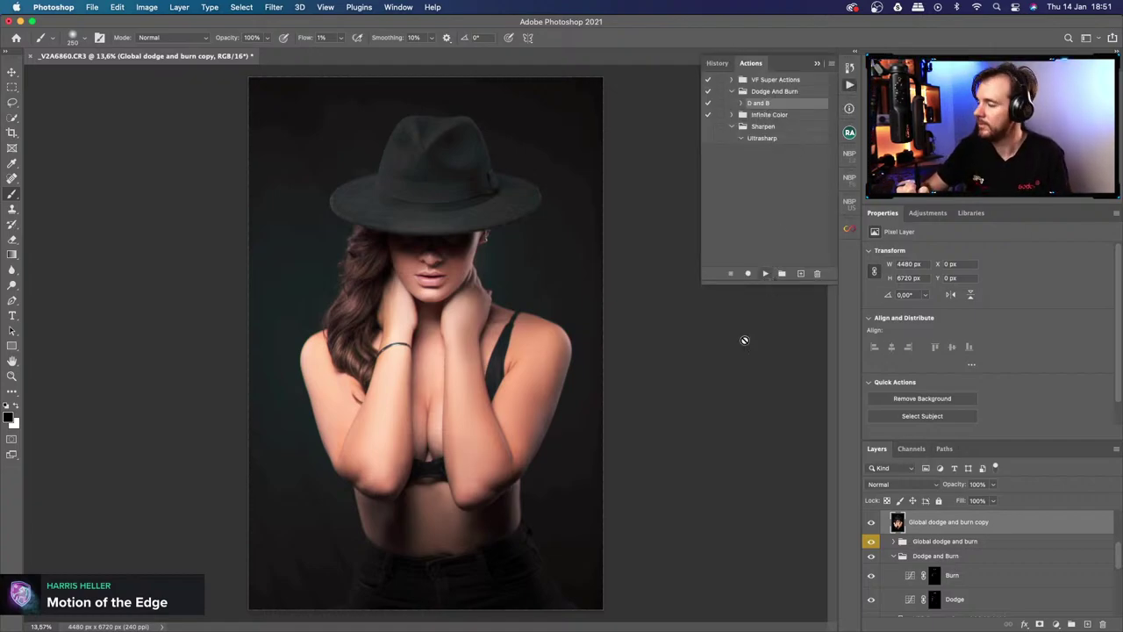
pyautogui.click(818, 63)
# Target the Dodge layer mask and switch to the Brush tool for painting.
pyautogui.click(937, 558)
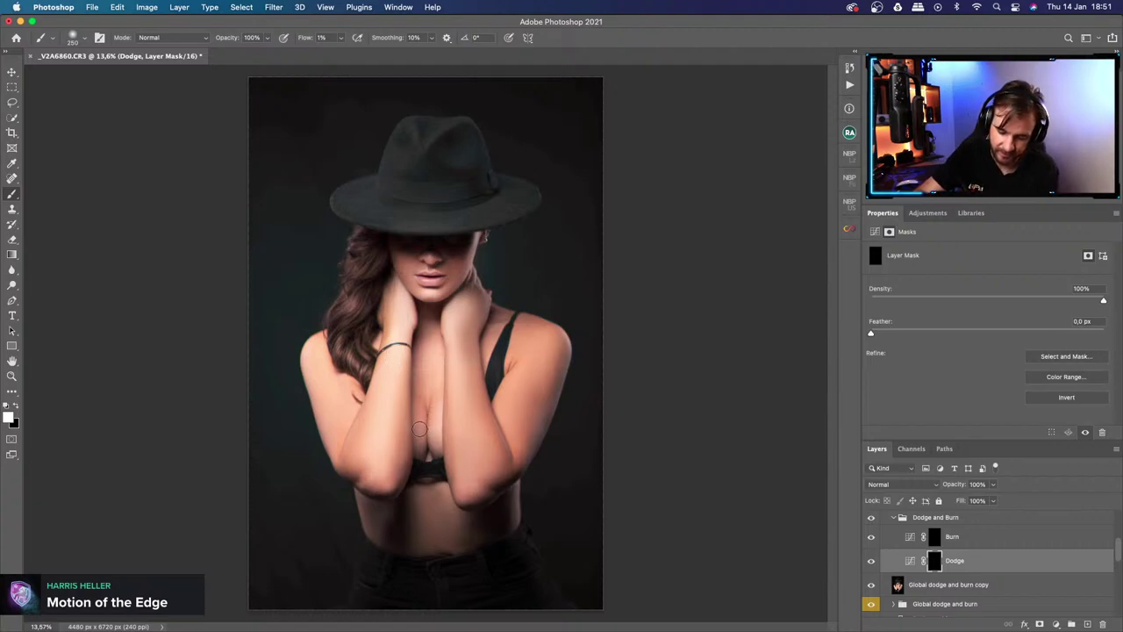
pyautogui.press('p')
pyautogui.press('b')
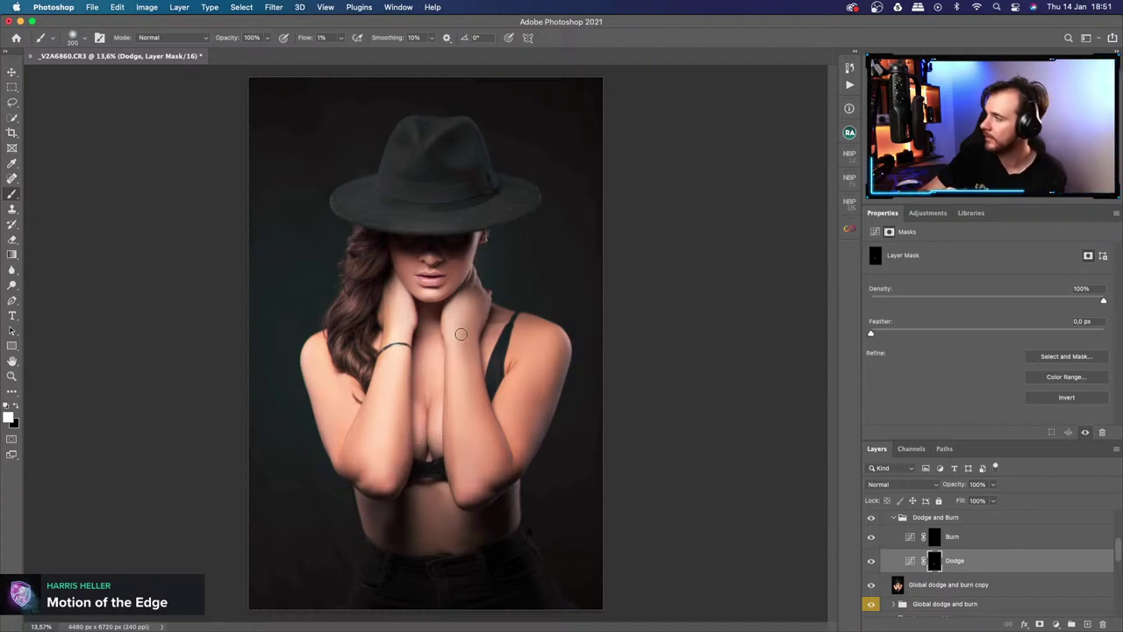
# Paint 1% flow strokes on the Dodge and Burn masks over hair, arms and chest, resizing the brush between 150 and 300 px.
pyautogui.press('[')
pyautogui.press('[')
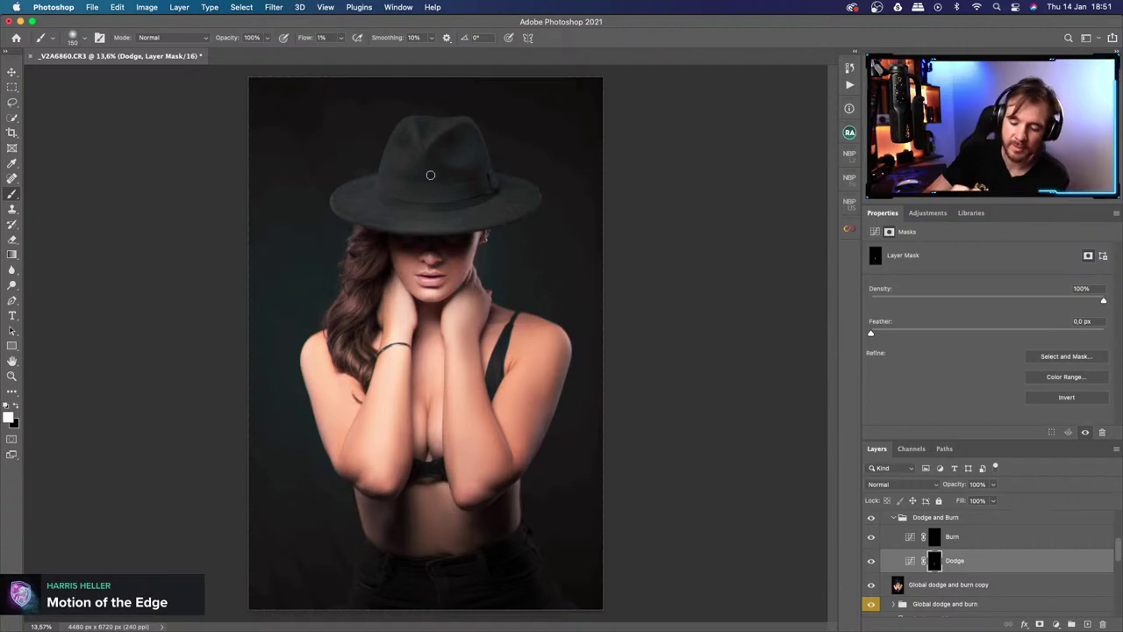
pyautogui.click(936, 540)
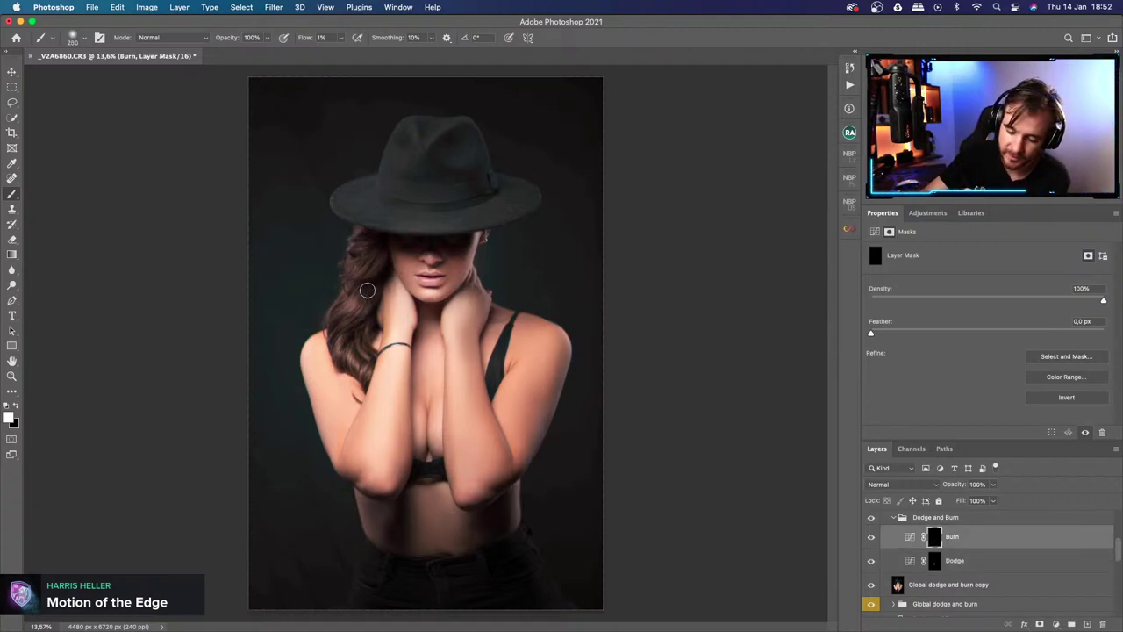
pyautogui.press(']')
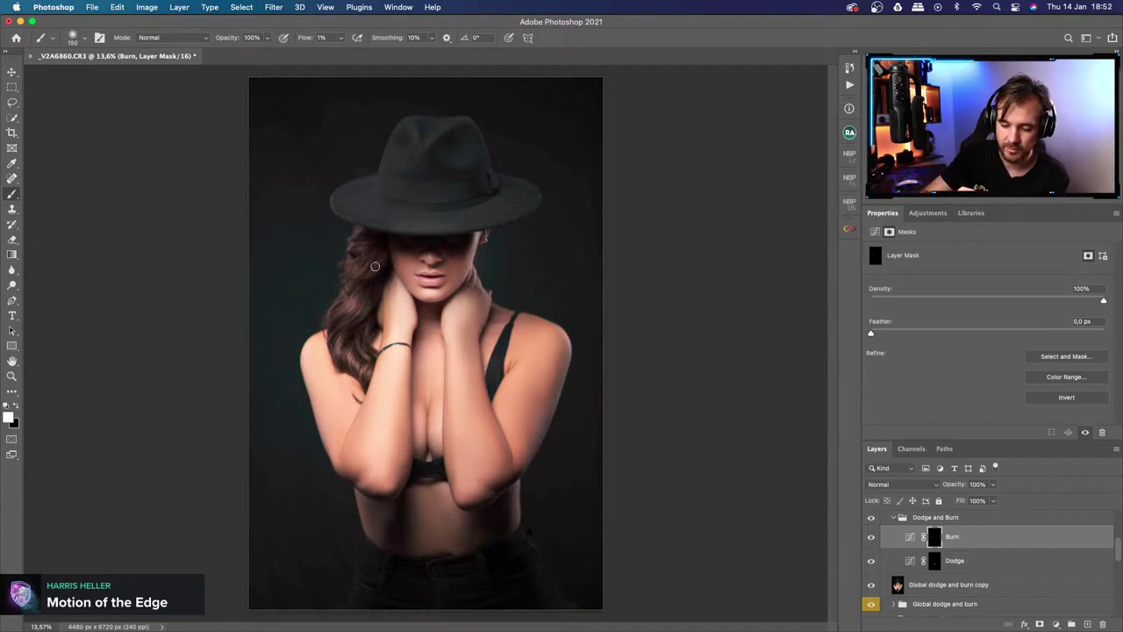
pyautogui.click(935, 561)
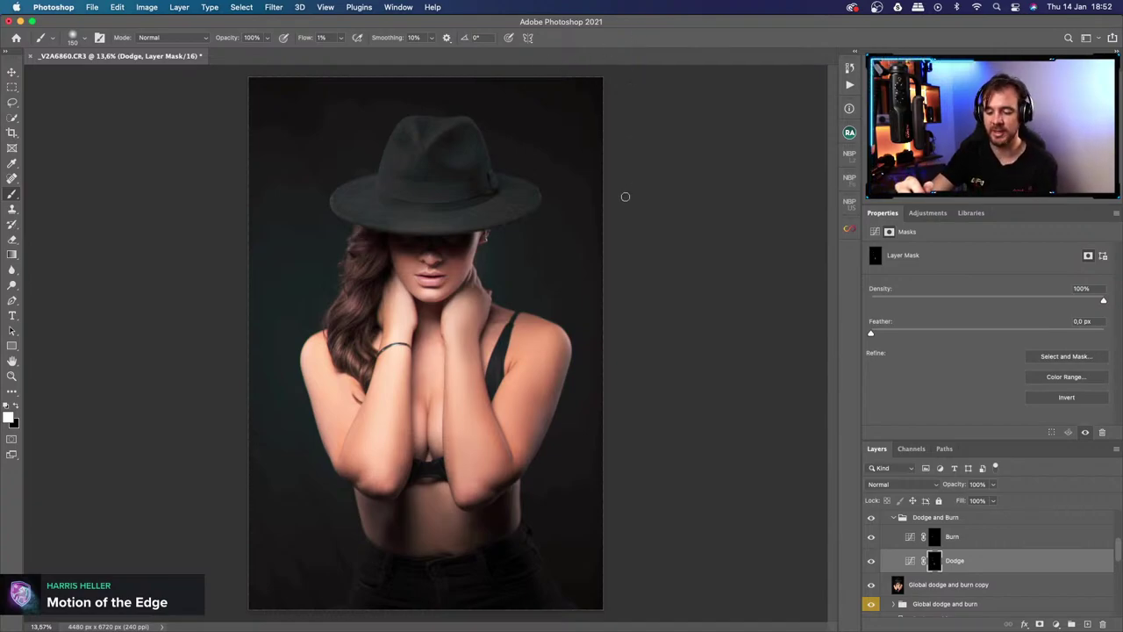
pyautogui.press(']')
pyautogui.press(']')
pyautogui.press(']')
pyautogui.press(']')
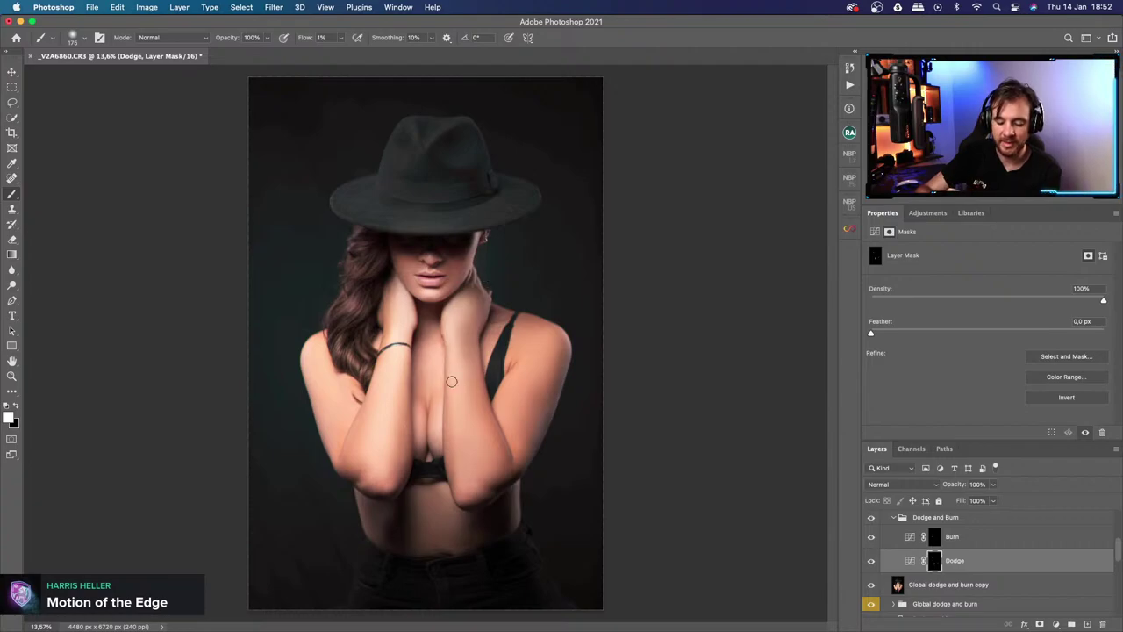
pyautogui.click(936, 539)
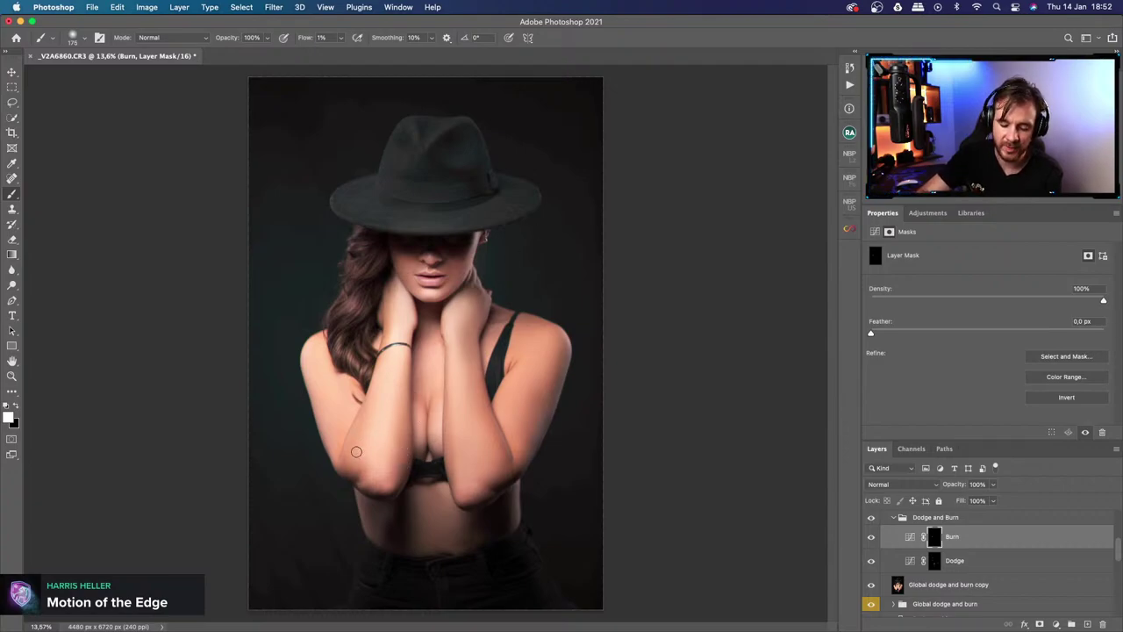
pyautogui.press(']')
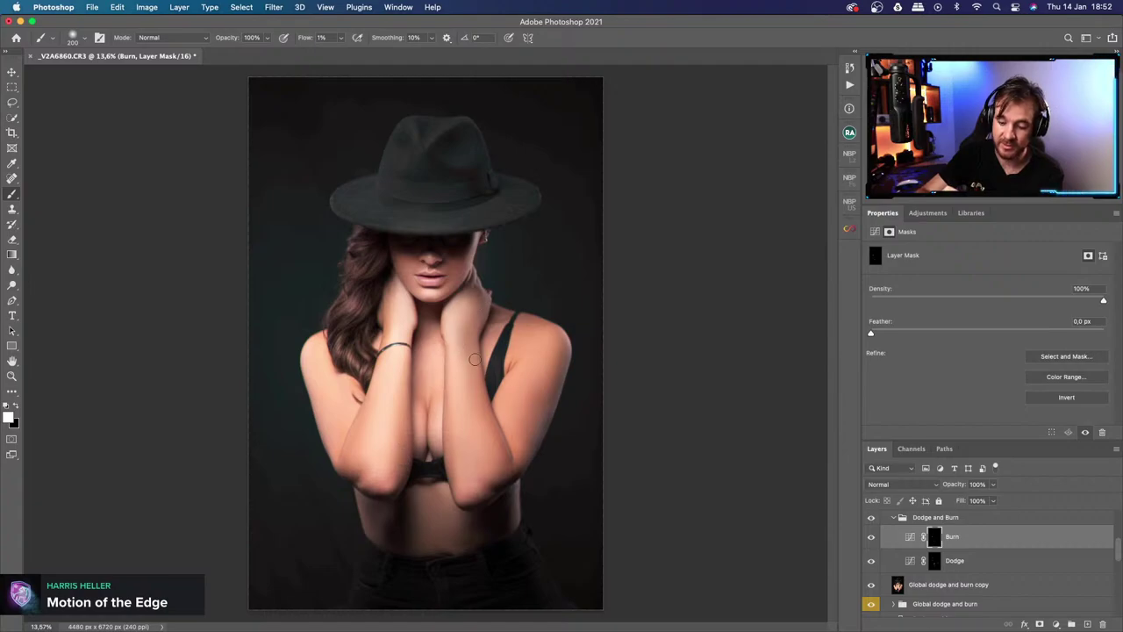
pyautogui.press('[')
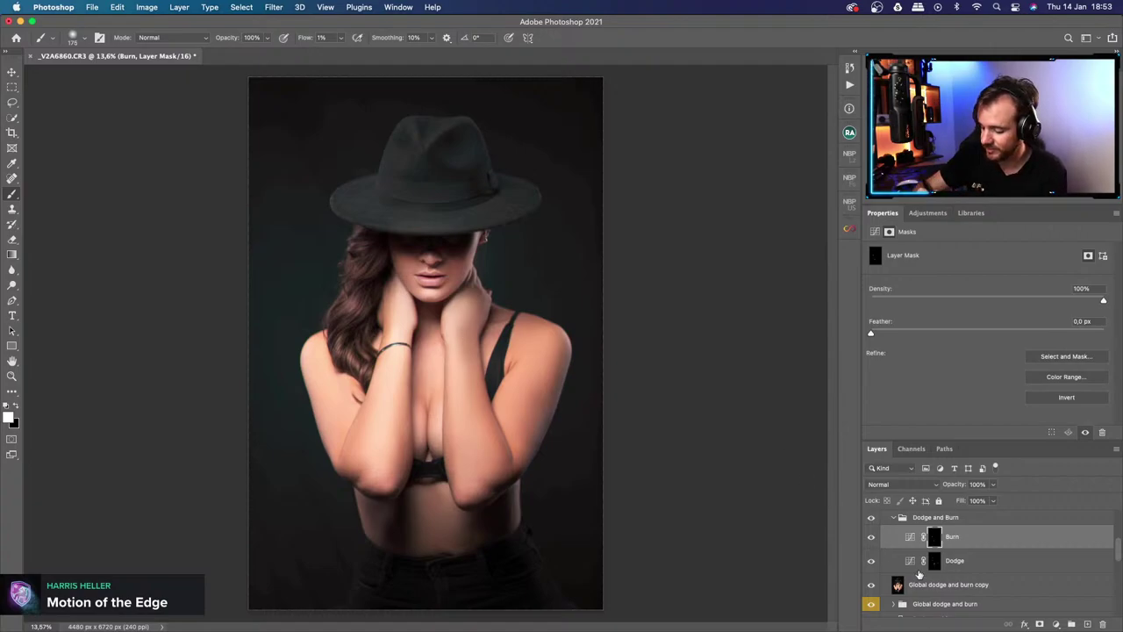
pyautogui.click(934, 562)
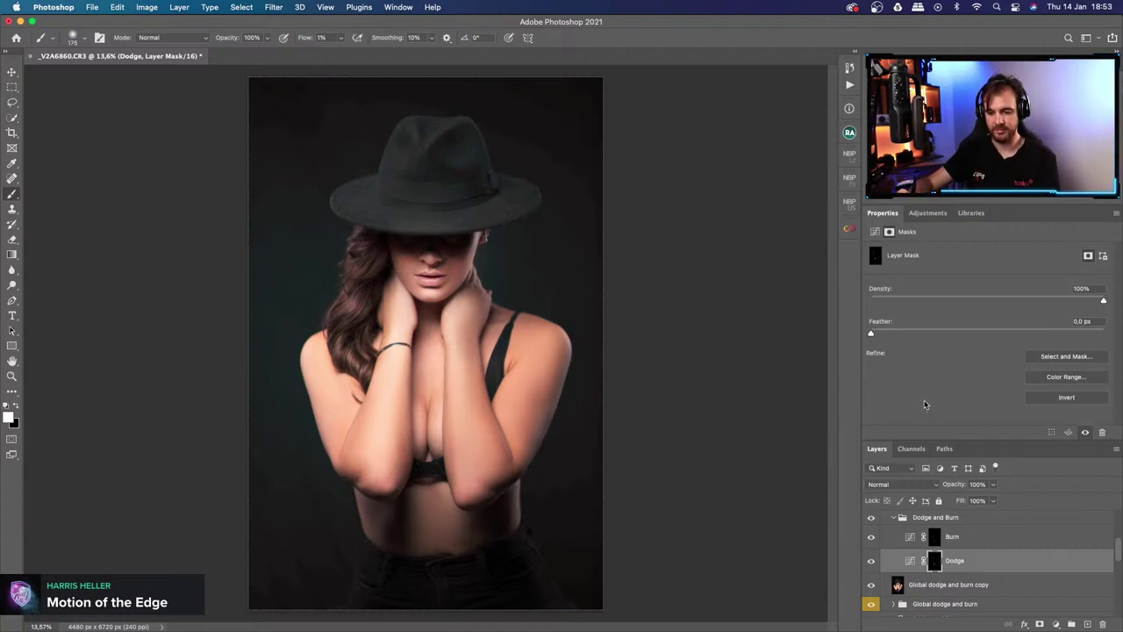
pyautogui.scroll(-5, 1113, 563)
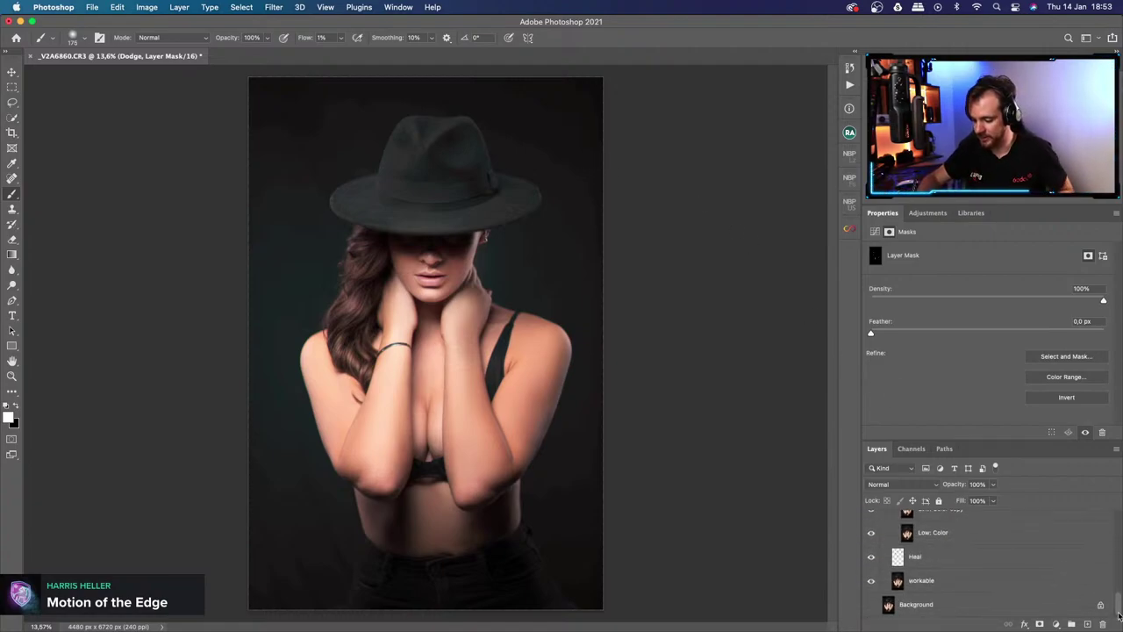
pyautogui.keyDown('alt'); pyautogui.click(871, 608); pyautogui.keyUp('alt')
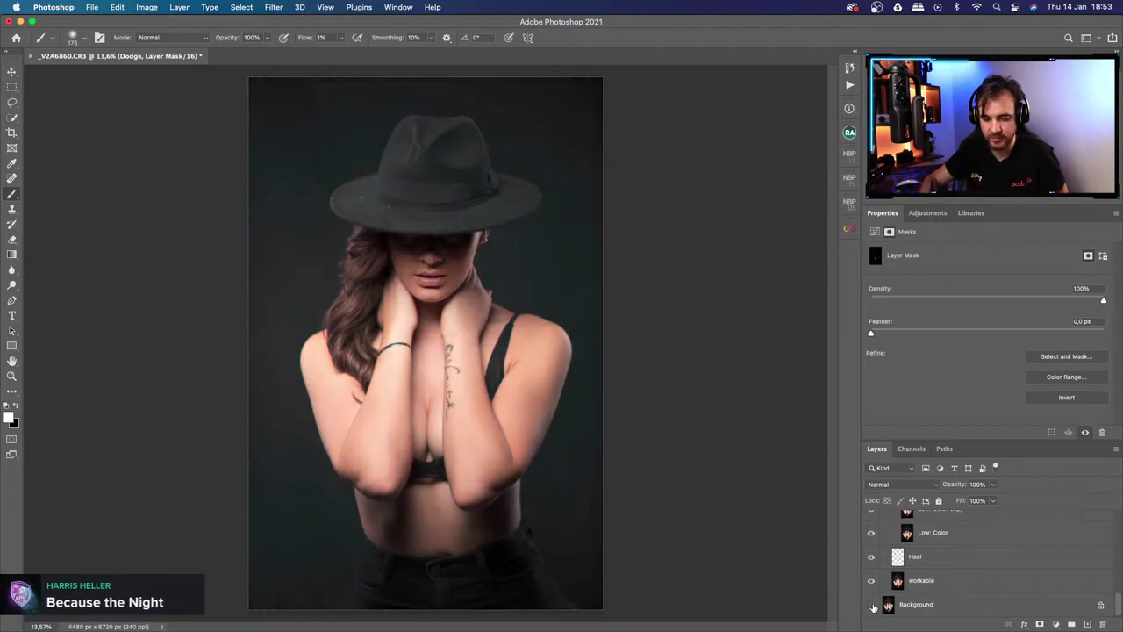
pyautogui.keyDown('alt'); pyautogui.click(872, 608); pyautogui.keyUp('alt')
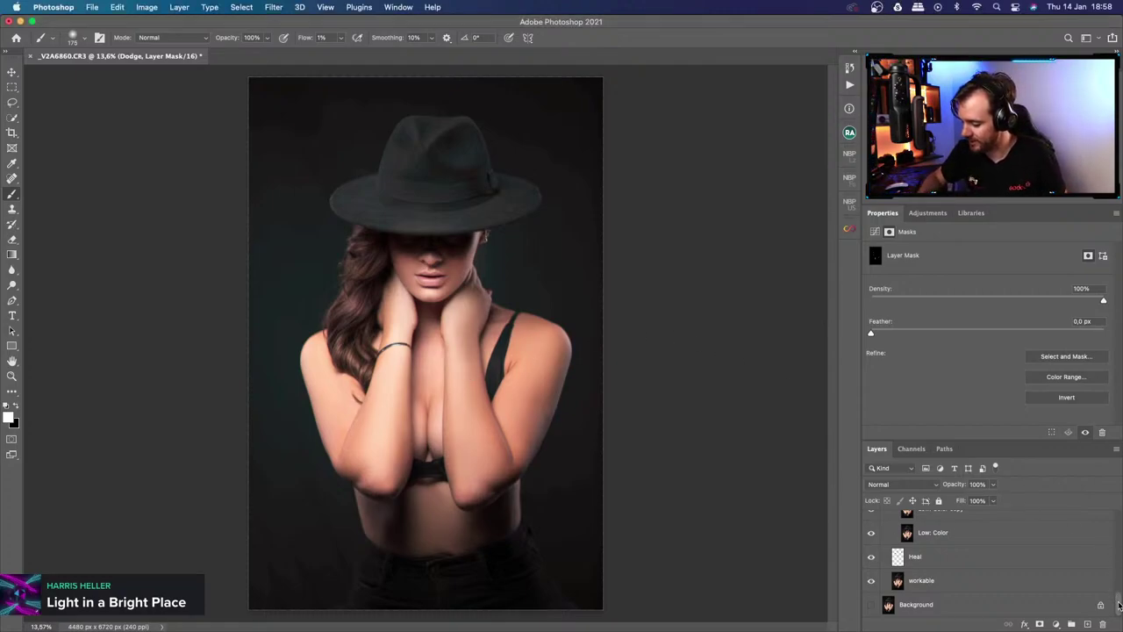
# Enlarge the brush on the Burn mask, then return to dodging the upper arm on the Dodge mask.
pyautogui.moveTo(1118, 604); pyautogui.dragTo(1118, 579)
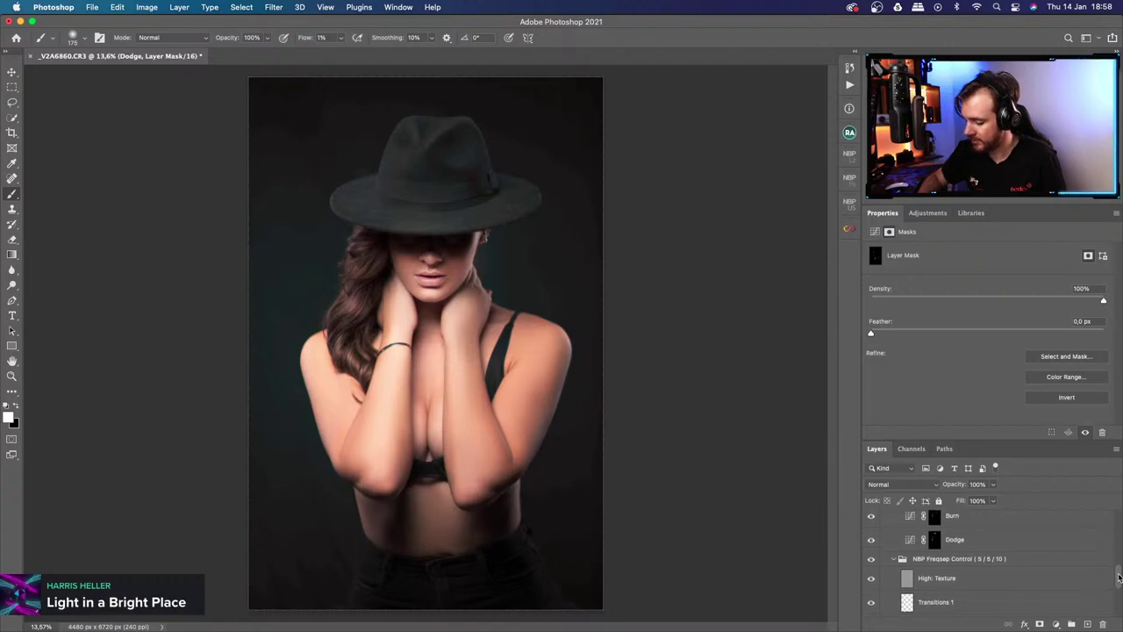
pyautogui.click(935, 524)
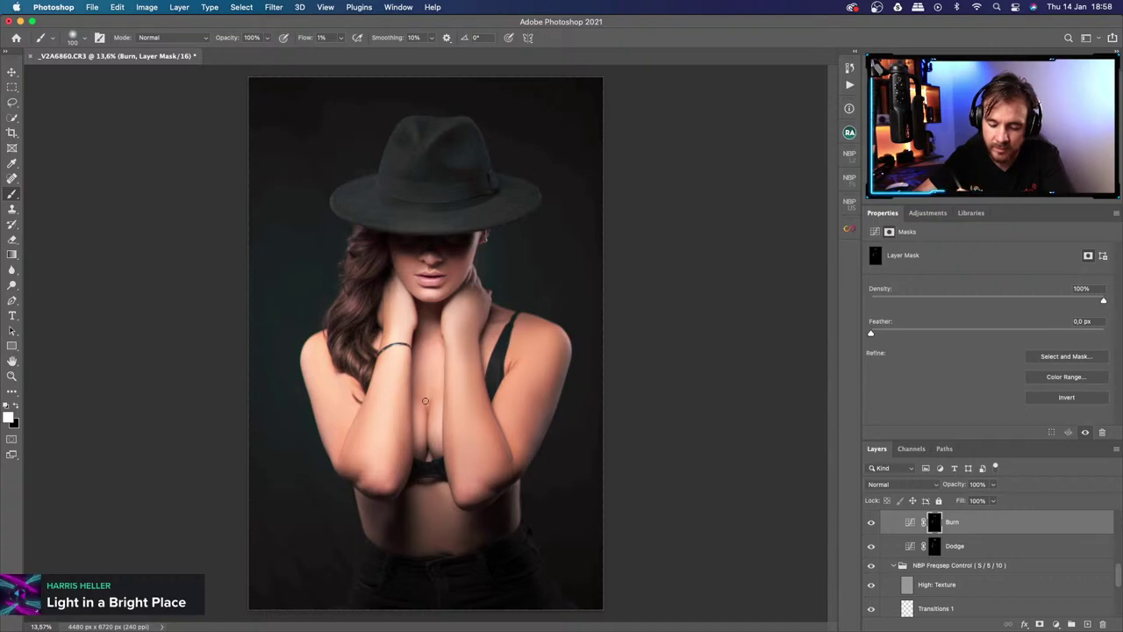
pyautogui.press(']')
pyautogui.press(']')
pyautogui.press(']')
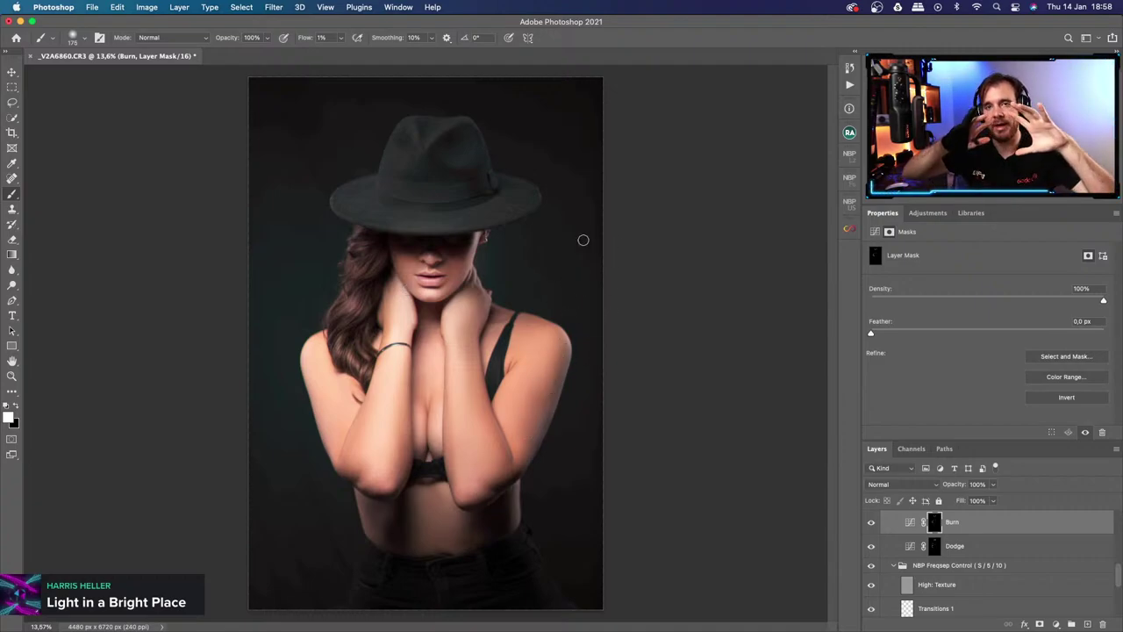
pyautogui.hotkey('alt', '[')
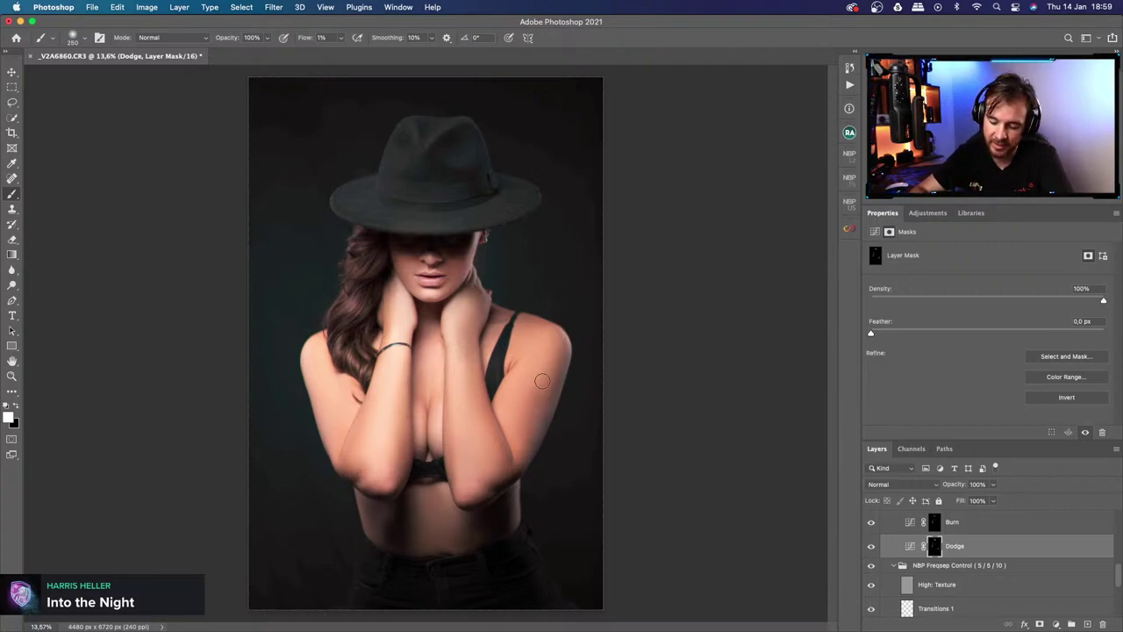
# Compare the Dodge layer on and off, then brighten the skin with a larger brush.
pyautogui.click(871, 547)
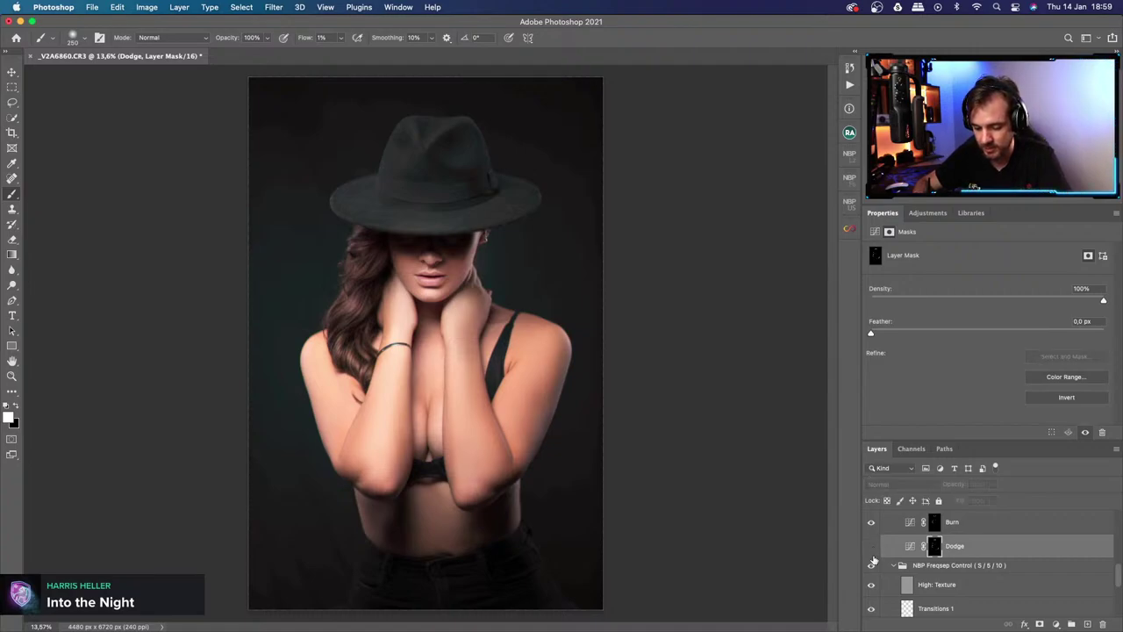
pyautogui.click(872, 547)
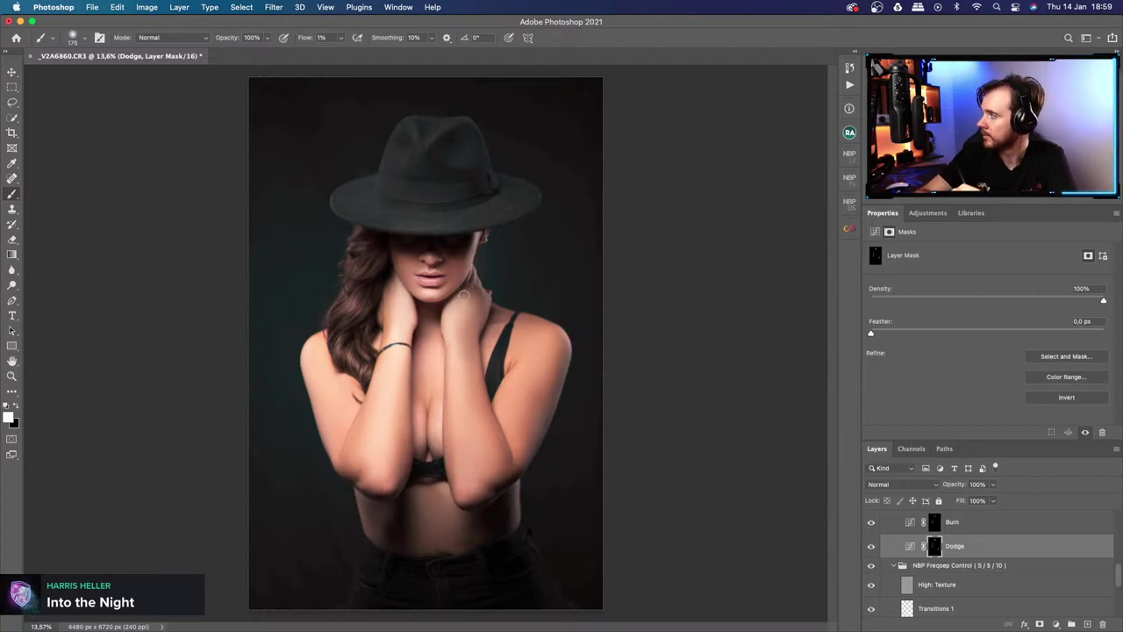
pyautogui.press(']')
pyautogui.press(']')
pyautogui.press(']')
pyautogui.press(']')
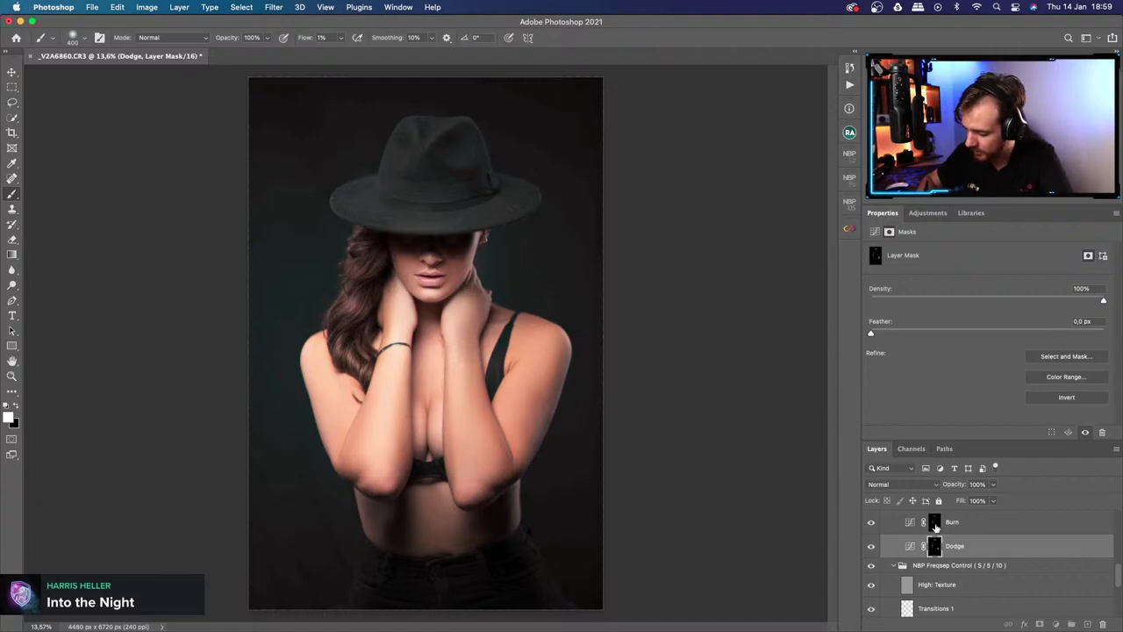
pyautogui.click(937, 526)
# Shrink the brush to 80 px and burn finer shadows near the hat brim and face.
pyautogui.press('[')
pyautogui.press('[')
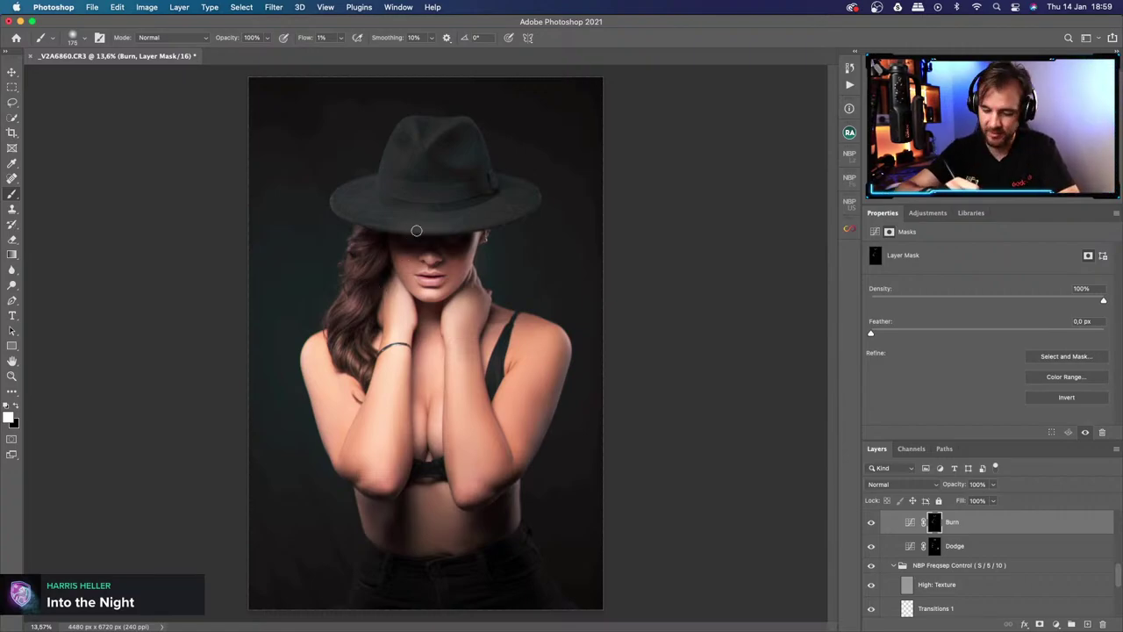
pyautogui.press('[')
pyautogui.press('[')
pyautogui.press('[')
pyautogui.press('[')
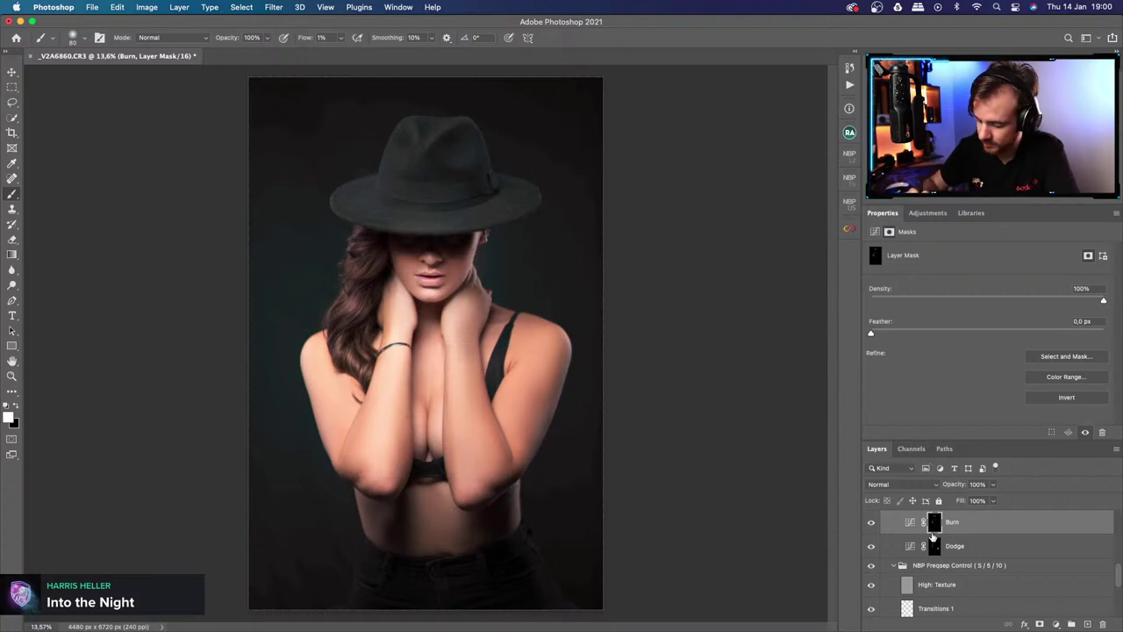
# Toggle the Burn layer off and on to compare the portrait with and without burning.
pyautogui.click(871, 523)
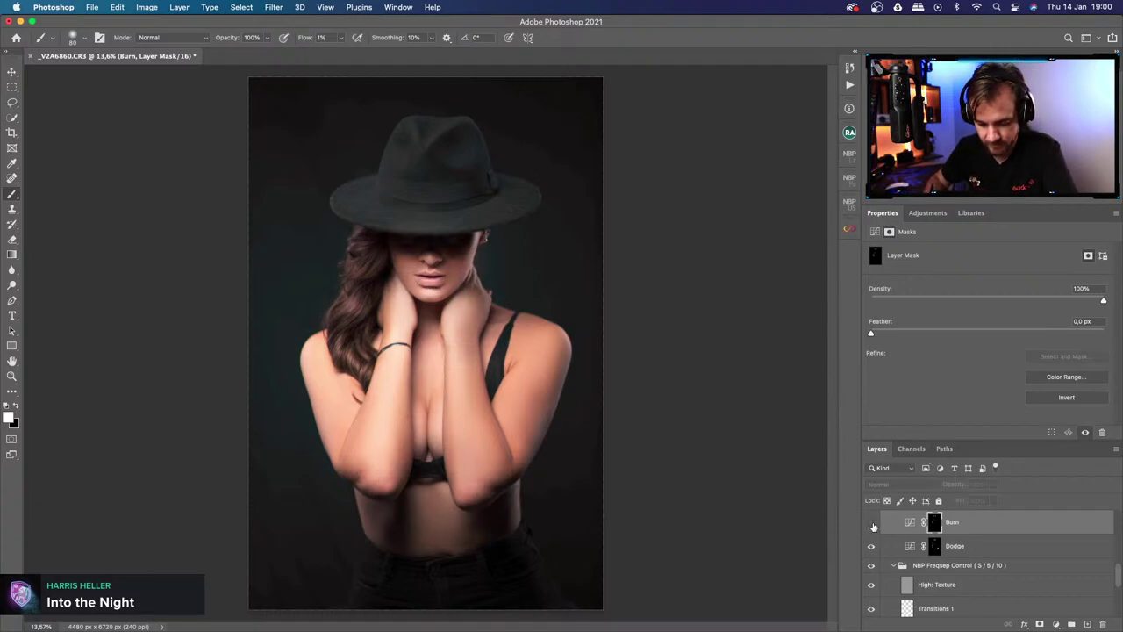
pyautogui.click(871, 524)
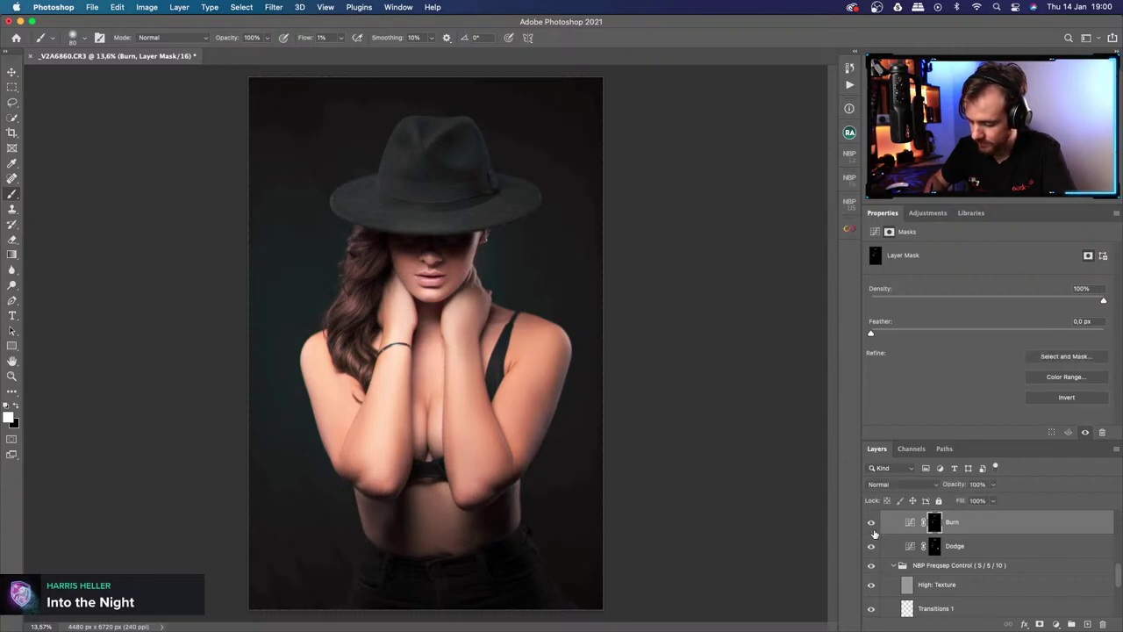
pyautogui.scroll(3, 1115, 575)
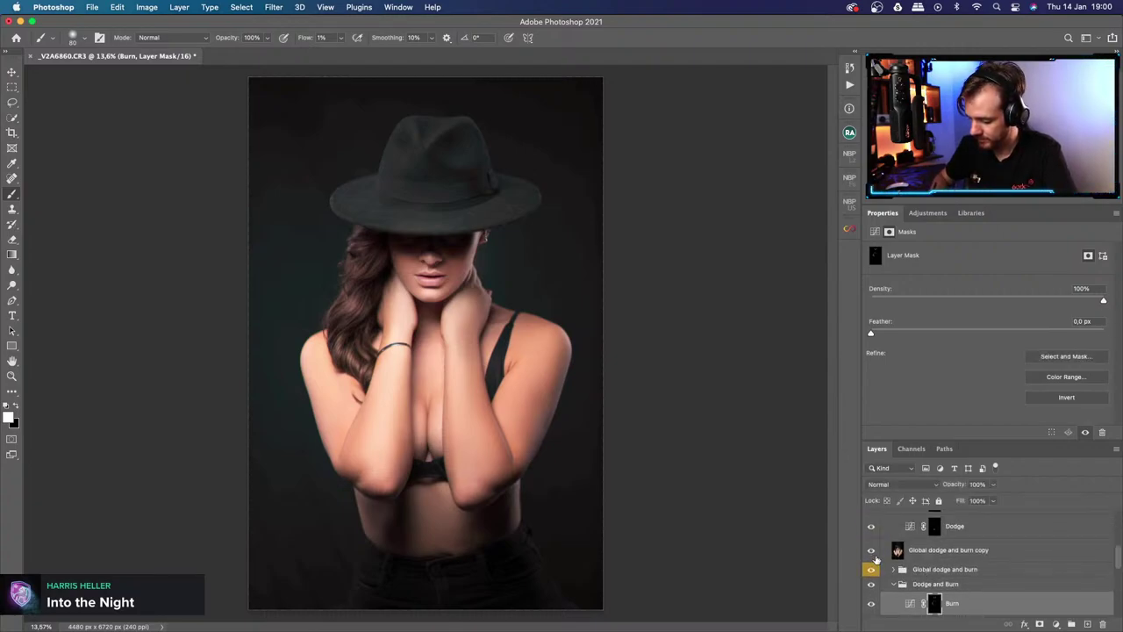
pyautogui.scroll(2, 1119, 551)
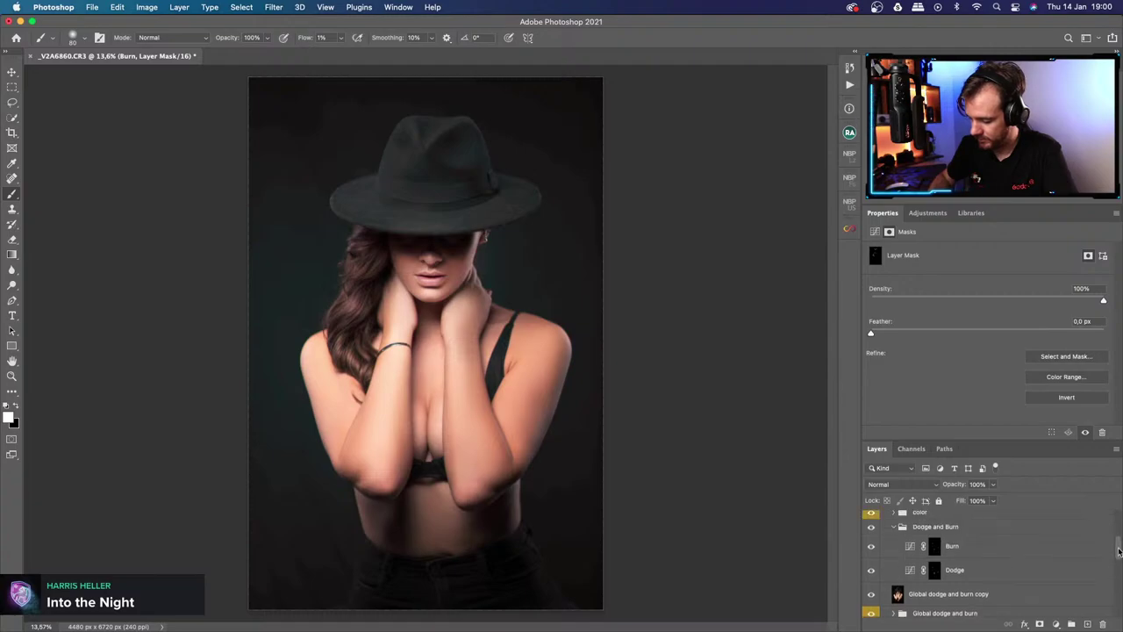
pyautogui.scroll(1, 1119, 551)
# Dodge broadly over the shoulder and body with a larger brush, then return to burning at 150 px.
pyautogui.click(935, 586)
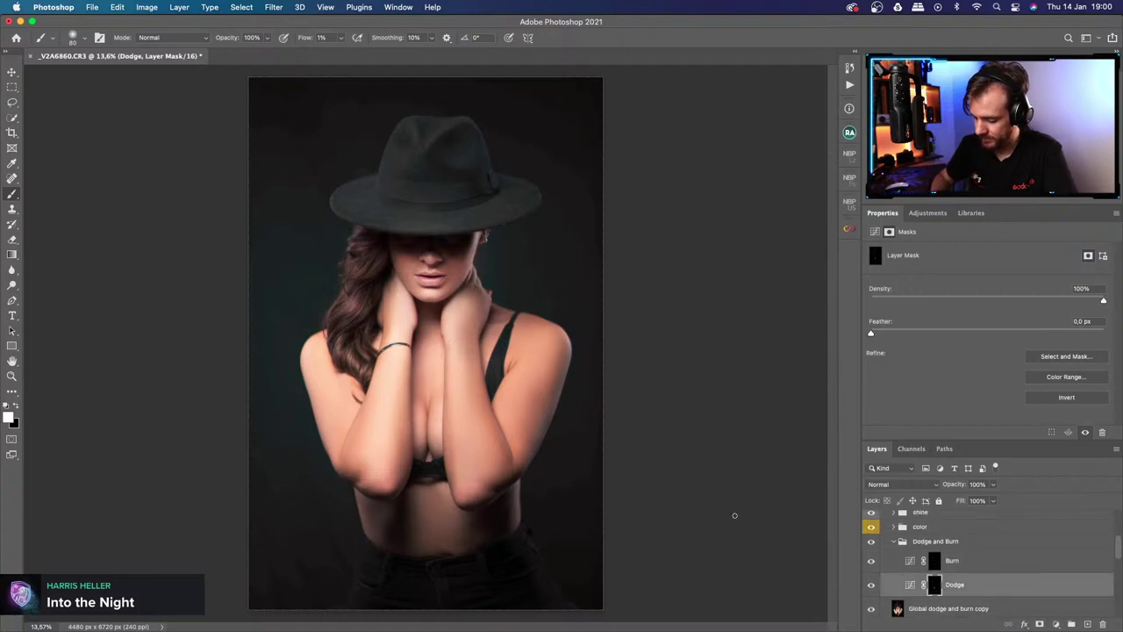
pyautogui.press(']')
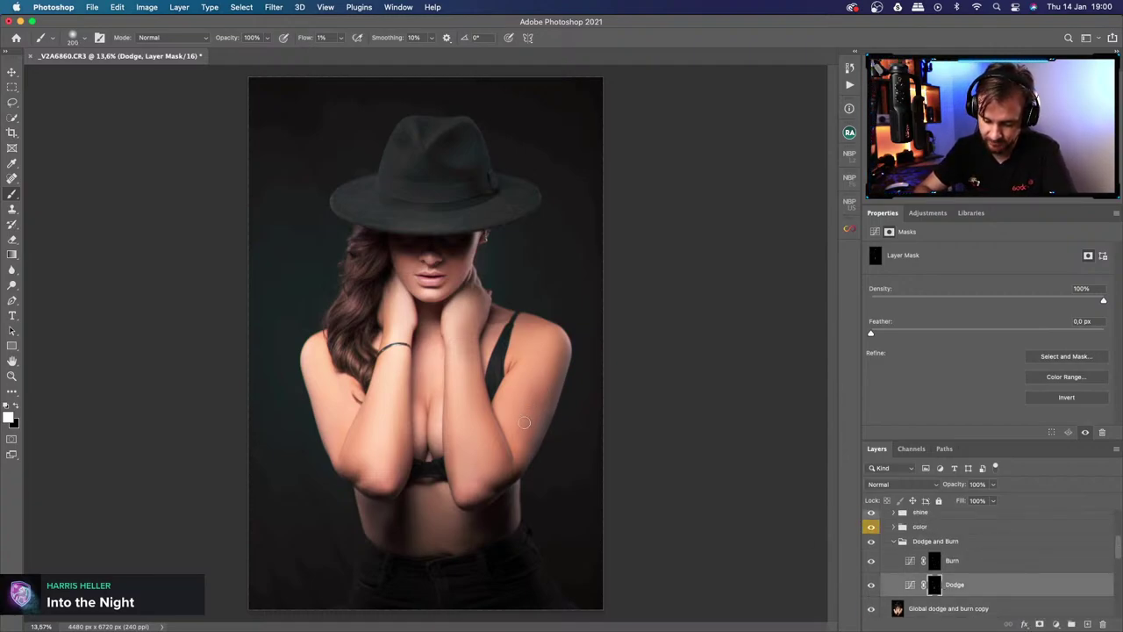
pyautogui.press(']')
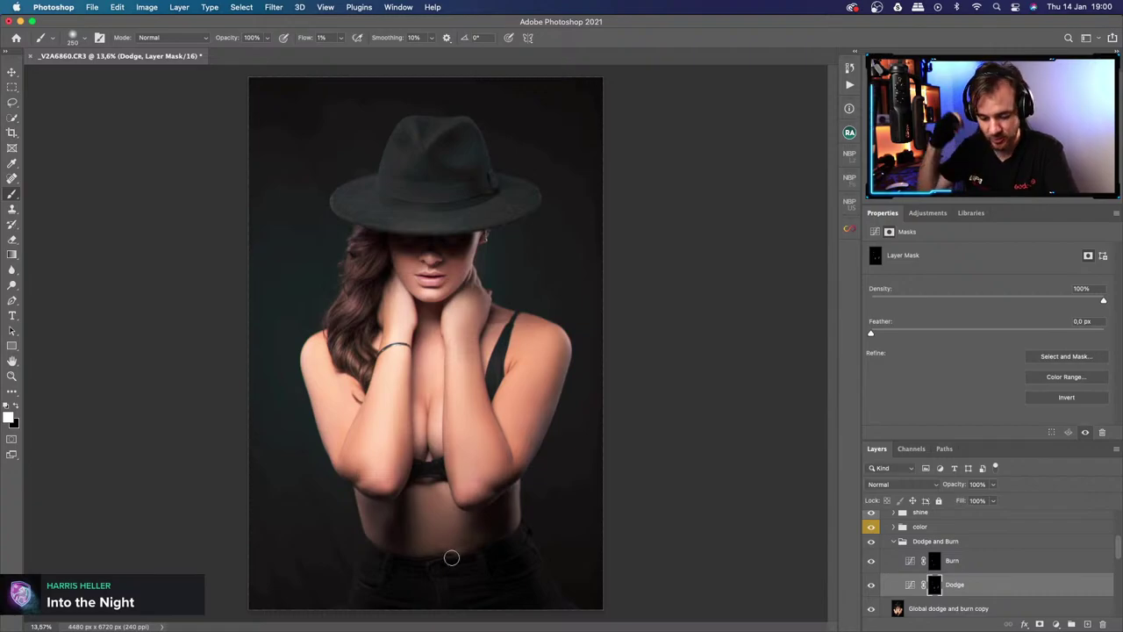
pyautogui.press(']')
pyautogui.press(']')
pyautogui.press(']')
pyautogui.press(']')
pyautogui.press(']')
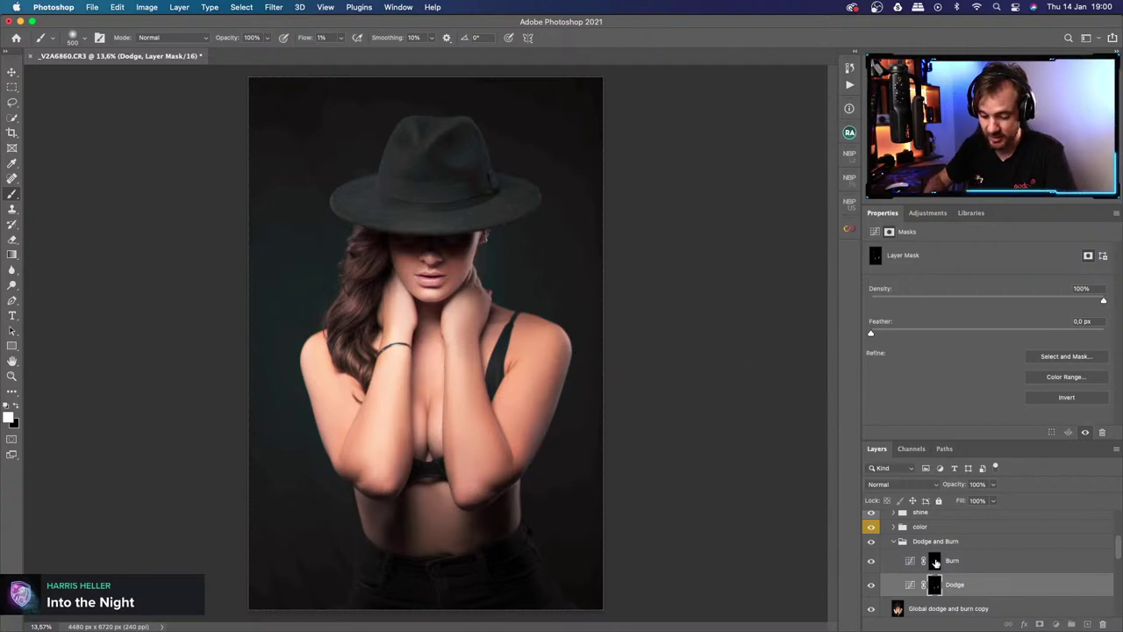
pyautogui.press('[')
pyautogui.press('[')
pyautogui.press('[')
pyautogui.hotkey('alt', ']')
pyautogui.press('[')
pyautogui.press('[')
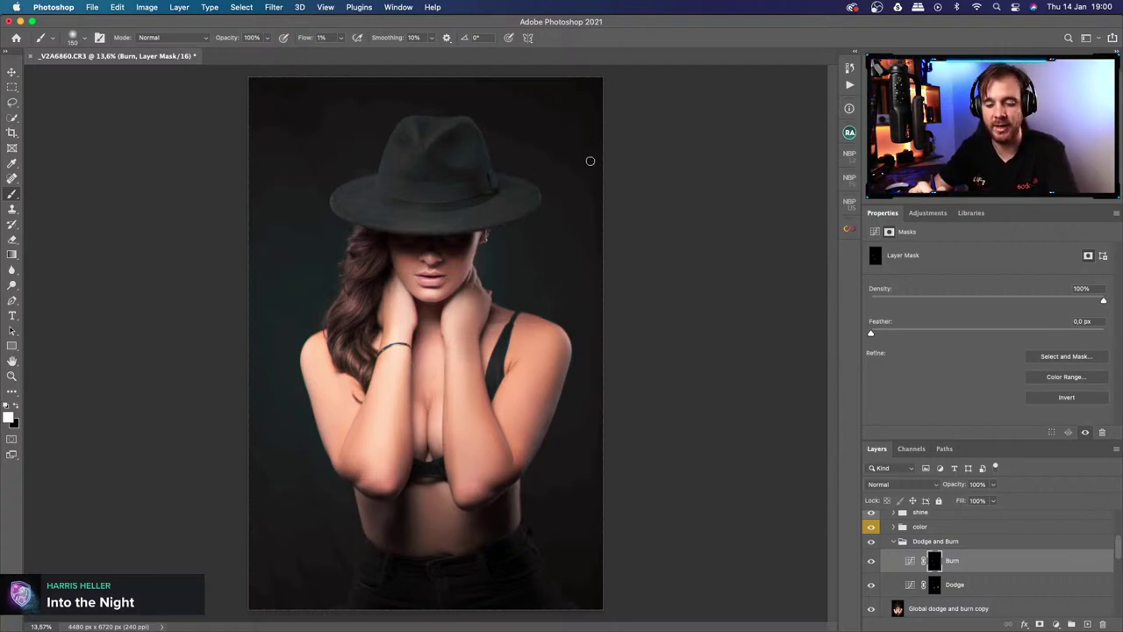
# Burn fine detail around the face, chin and hat, ending with a 100 px brush.
pyautogui.press(']')
pyautogui.press(']')
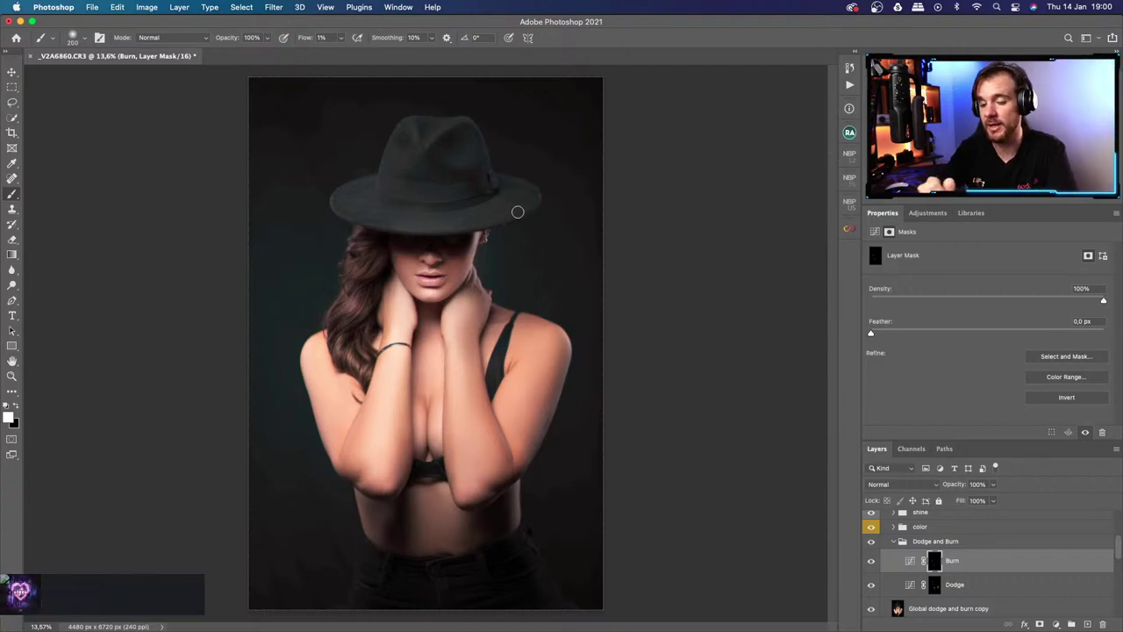
pyautogui.press('[')
pyautogui.press('[')
pyautogui.press('[')
pyautogui.press('[')
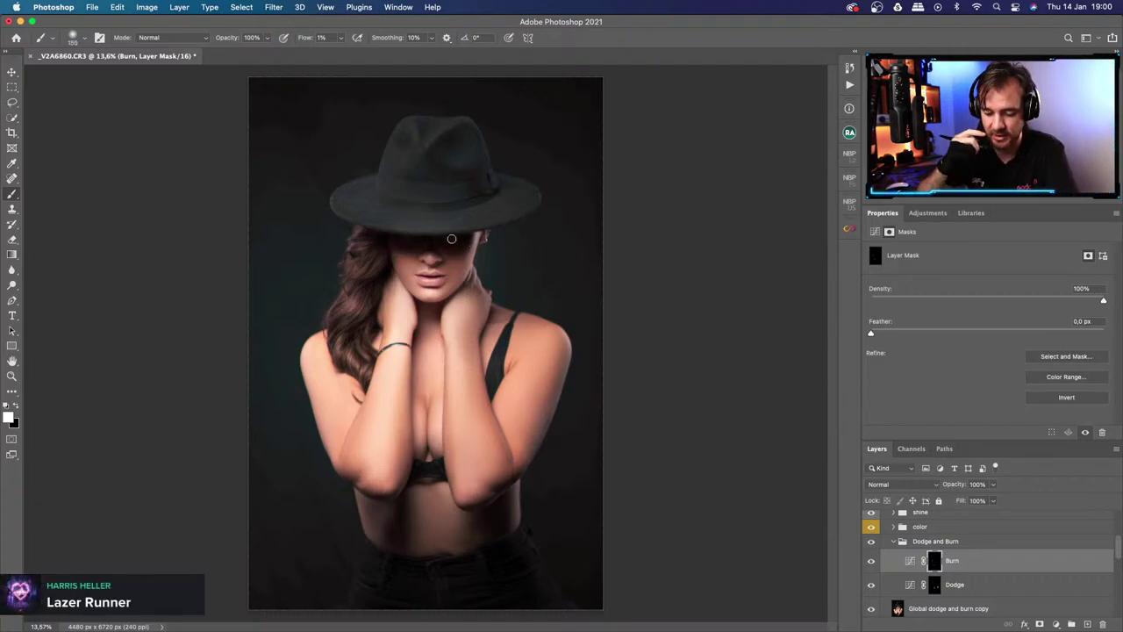
pyautogui.press('[')
pyautogui.press('[')
pyautogui.press('[')
pyautogui.press('[')
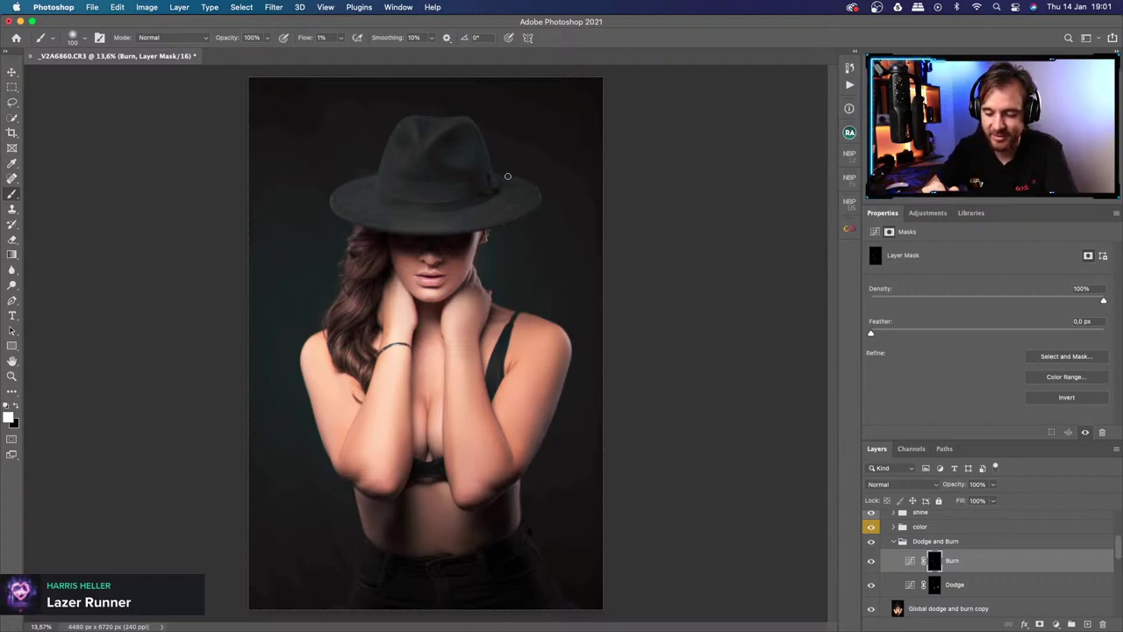
# Dodge the hair on the Dodge mask, fine-tuning the brush size.
pyautogui.click(933, 584)
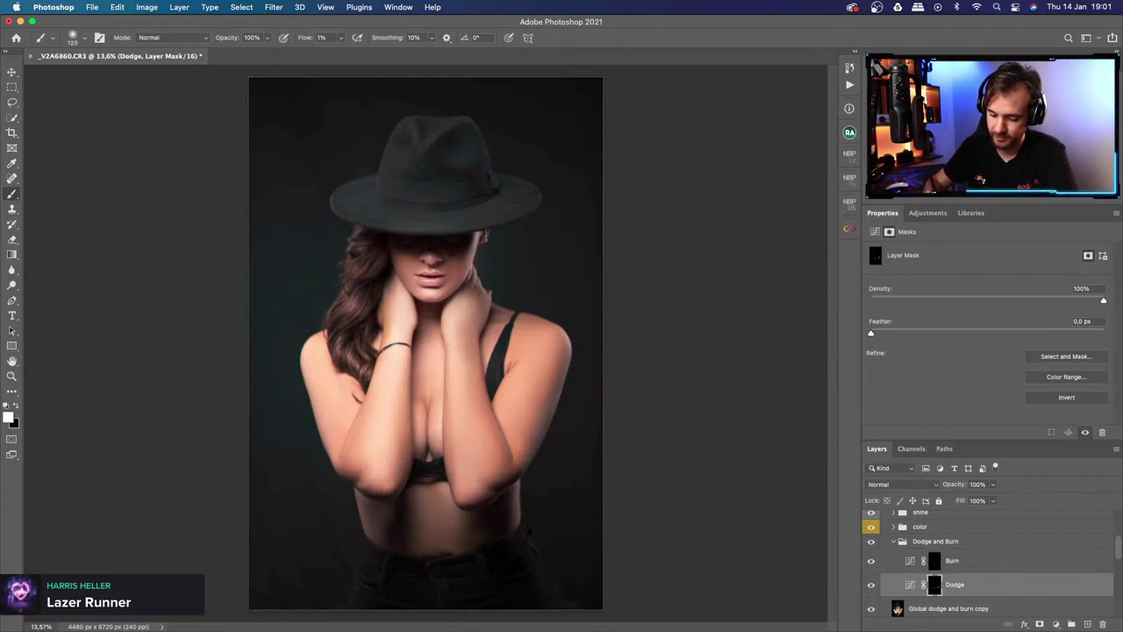
pyautogui.press(']')
pyautogui.press(']')
pyautogui.press(']')
pyautogui.press(']')
pyautogui.press('[')
pyautogui.press('[')
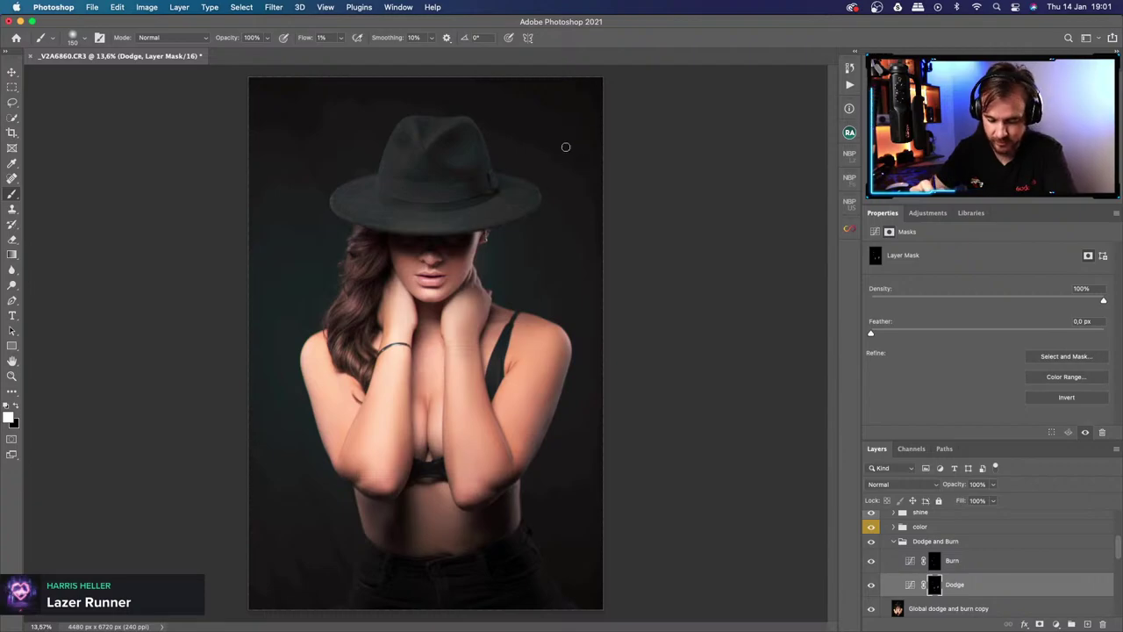
pyautogui.press(']')
pyautogui.press(']')
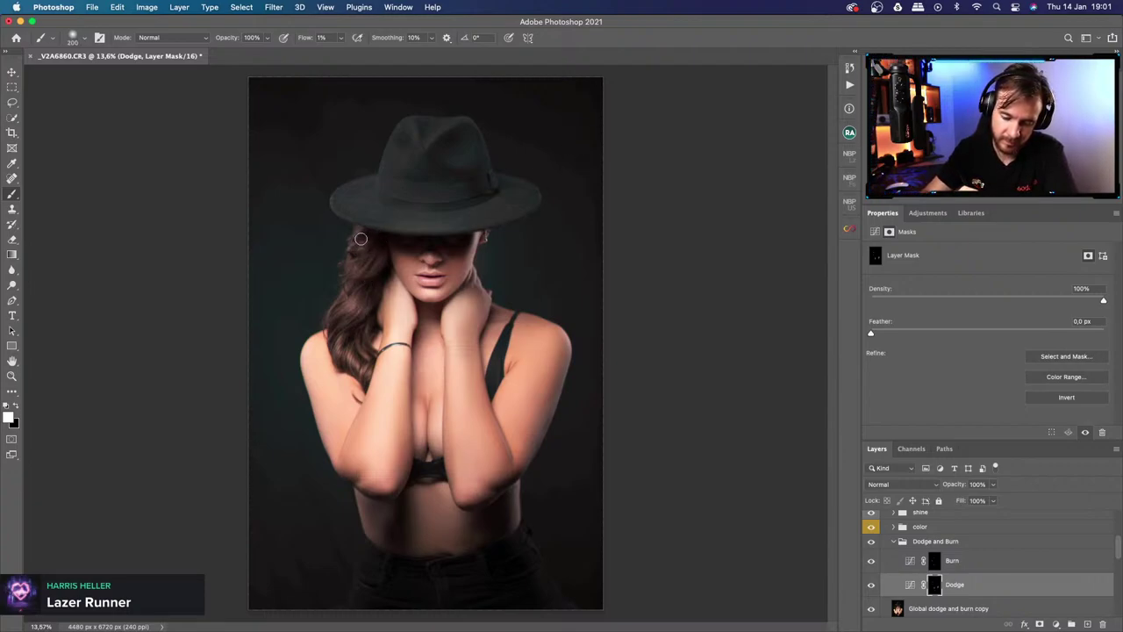
# Alternate burning and dodging the forearms, ending with a 250 px brush on the Burn mask.
pyautogui.hotkey('alt', ']')
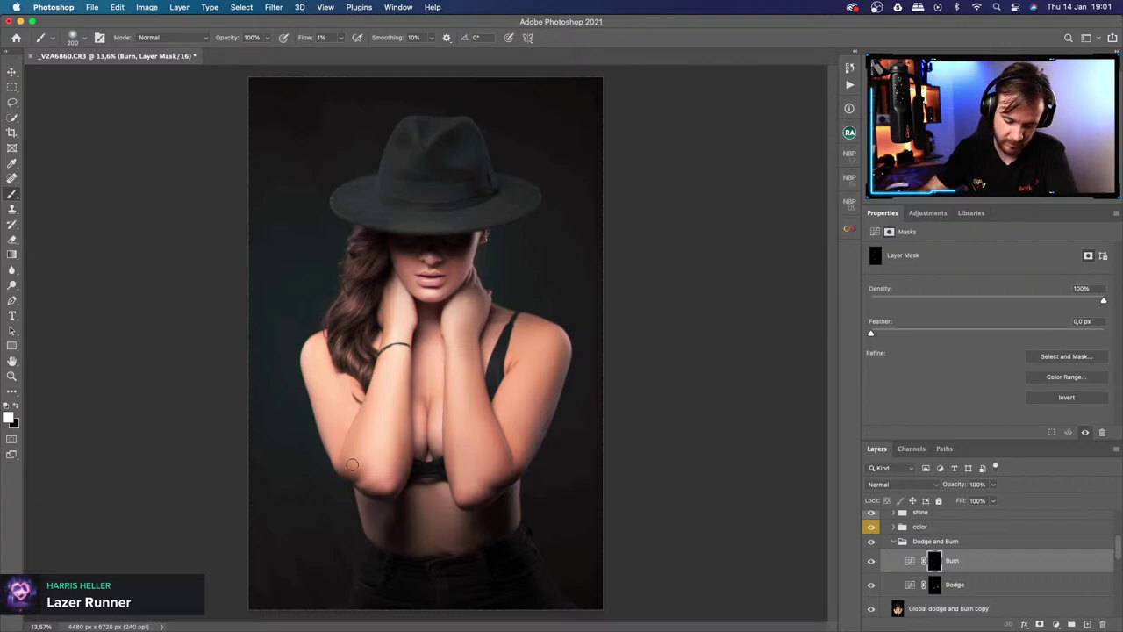
pyautogui.hotkey('alt', '[')
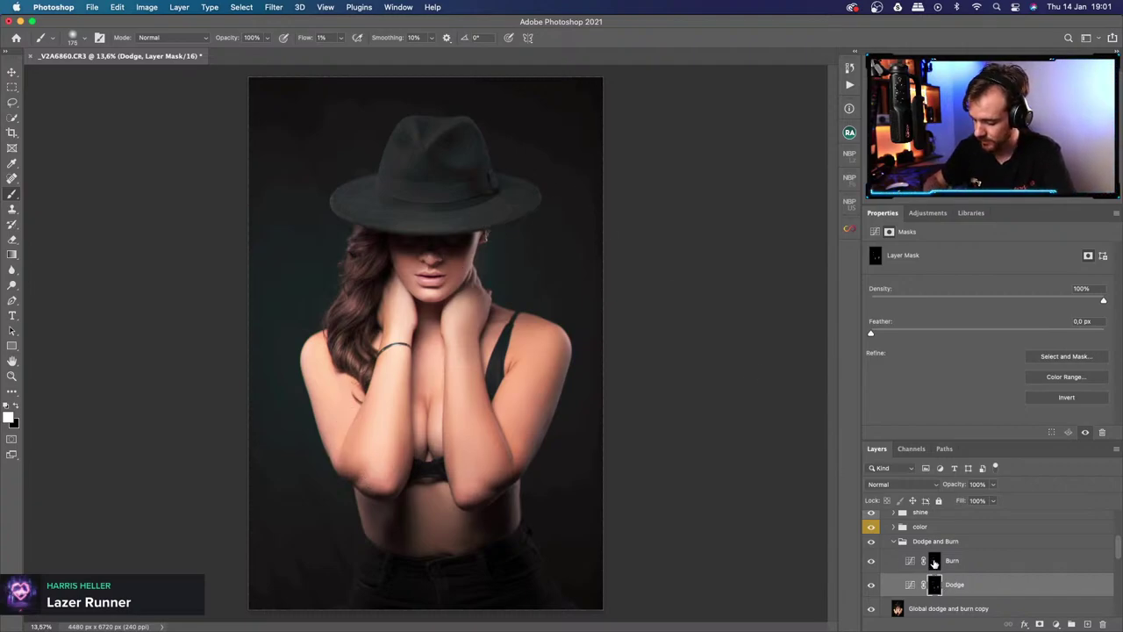
pyautogui.hotkey('alt', ']')
pyautogui.press(']')
pyautogui.press(']')
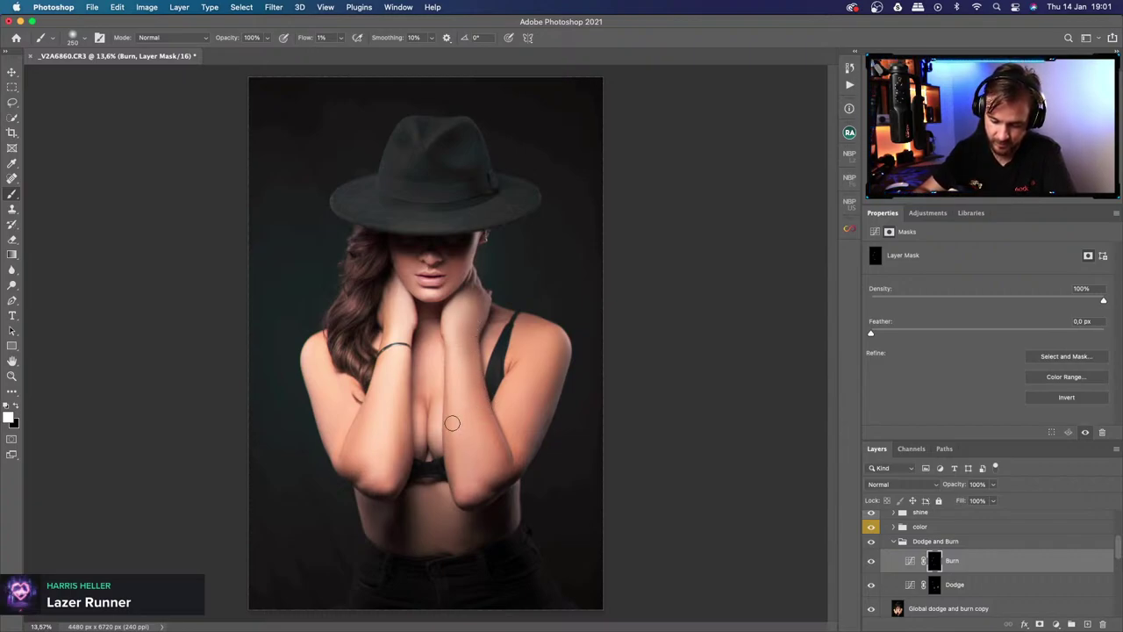
# Burn shadows across the neck, chest and arm, shrinking the brush for face detail.
pyautogui.press('[')
pyautogui.press('[')
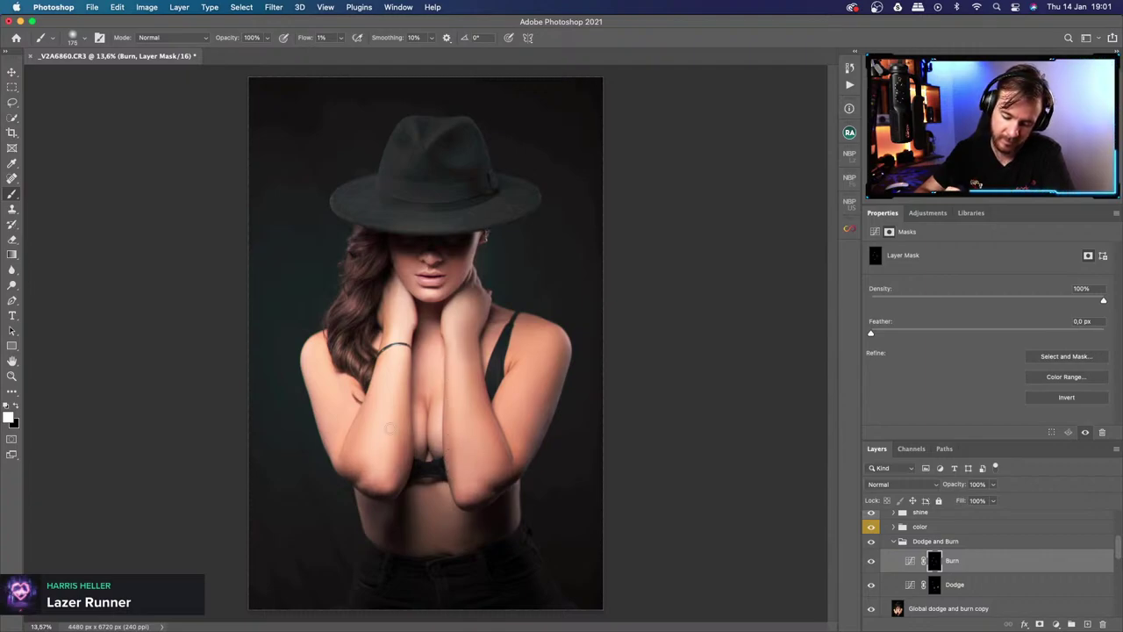
pyautogui.press(']')
pyautogui.press(']')
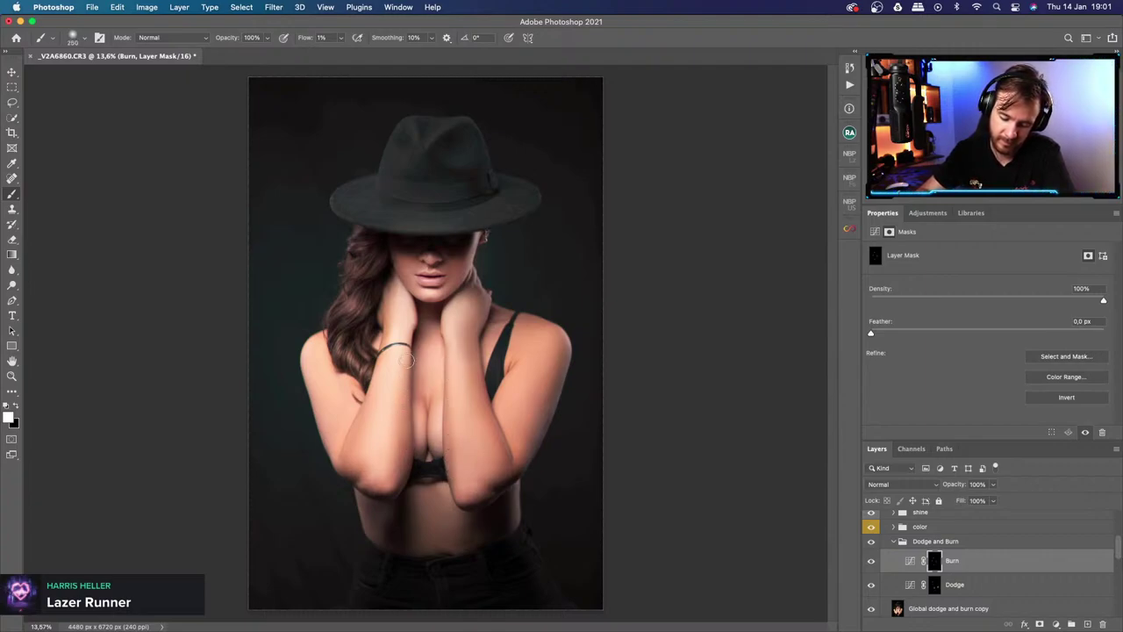
pyautogui.press('[')
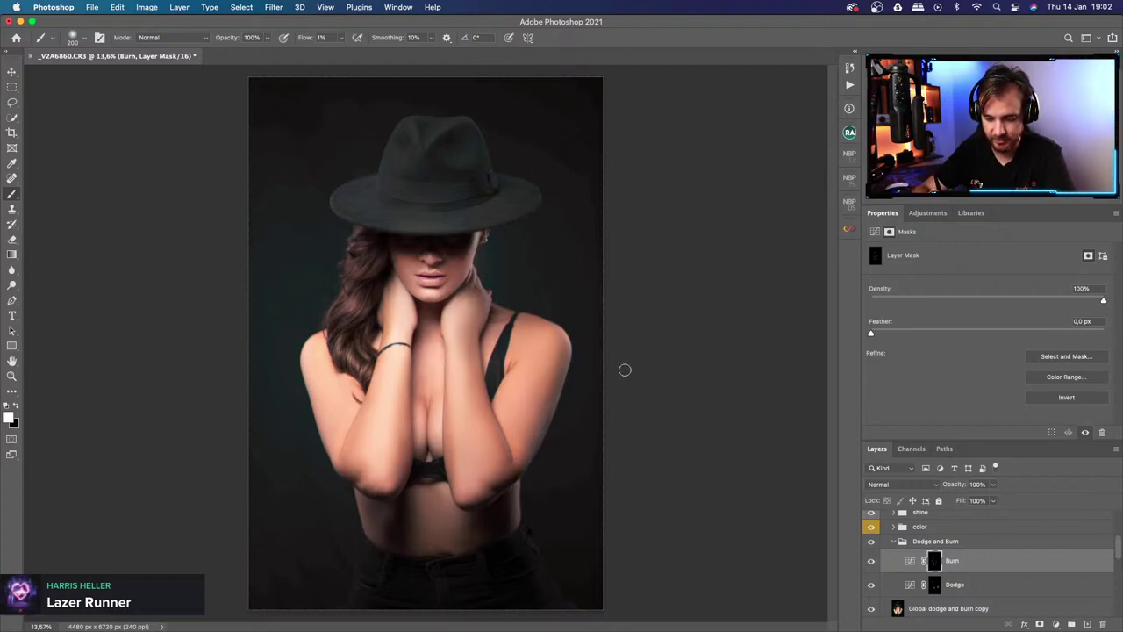
pyautogui.press('[')
pyautogui.press('[')
pyautogui.press('[')
pyautogui.press('[')
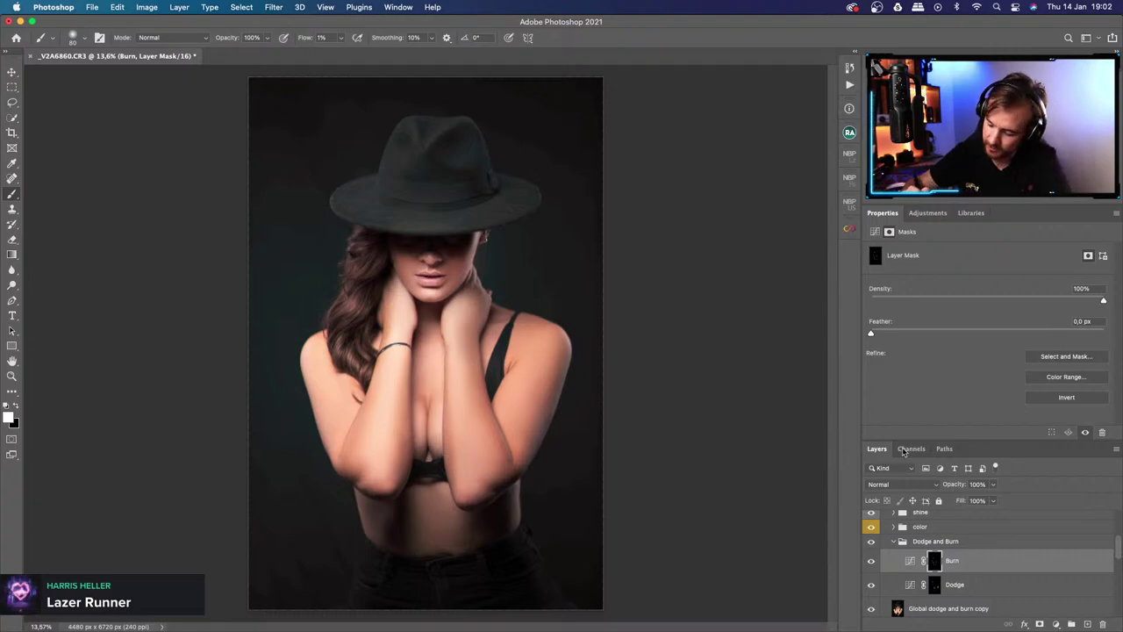
# Alternate Dodge and Burn mask touch-ups, finishing on Burn with a 90 px brush.
pyautogui.click(936, 584)
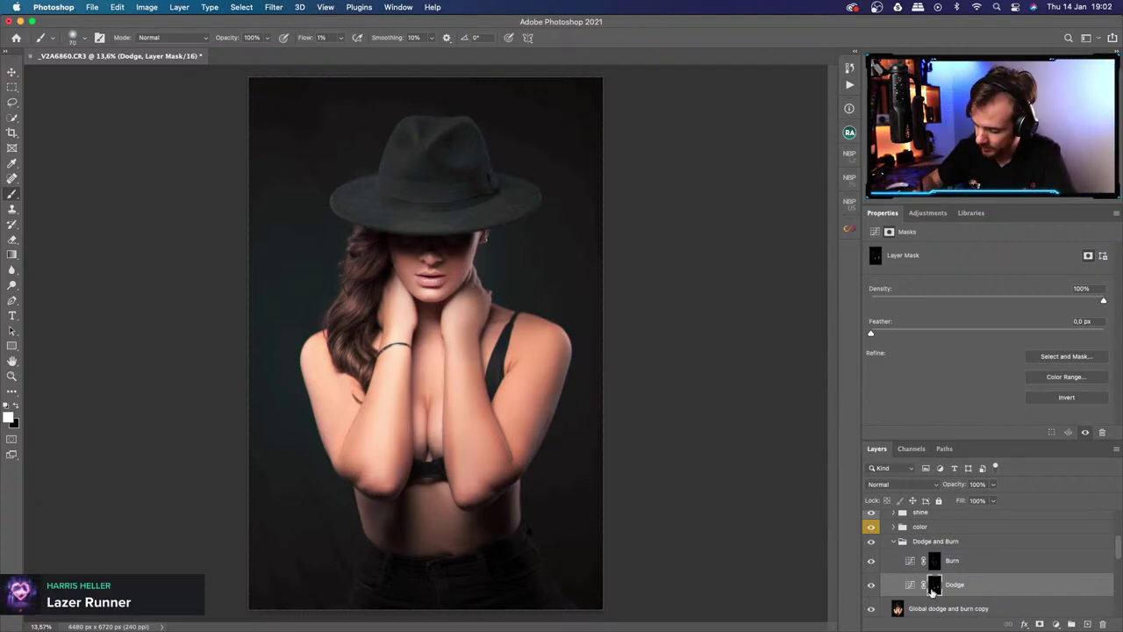
pyautogui.click(936, 562)
pyautogui.press(']')
pyautogui.press(']')
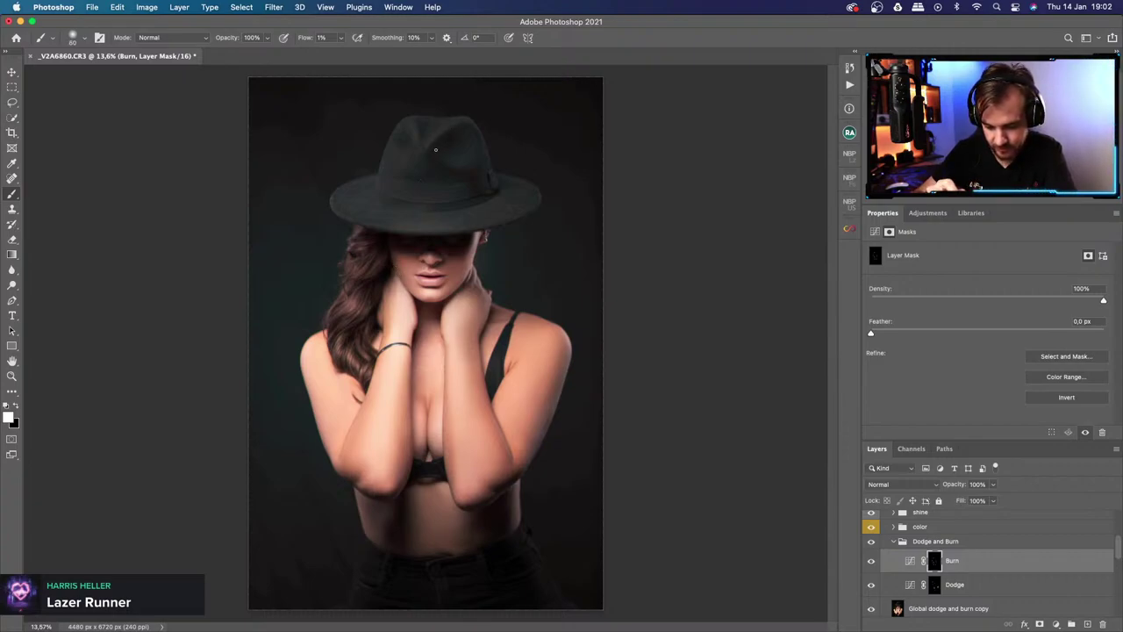
pyautogui.click(942, 584)
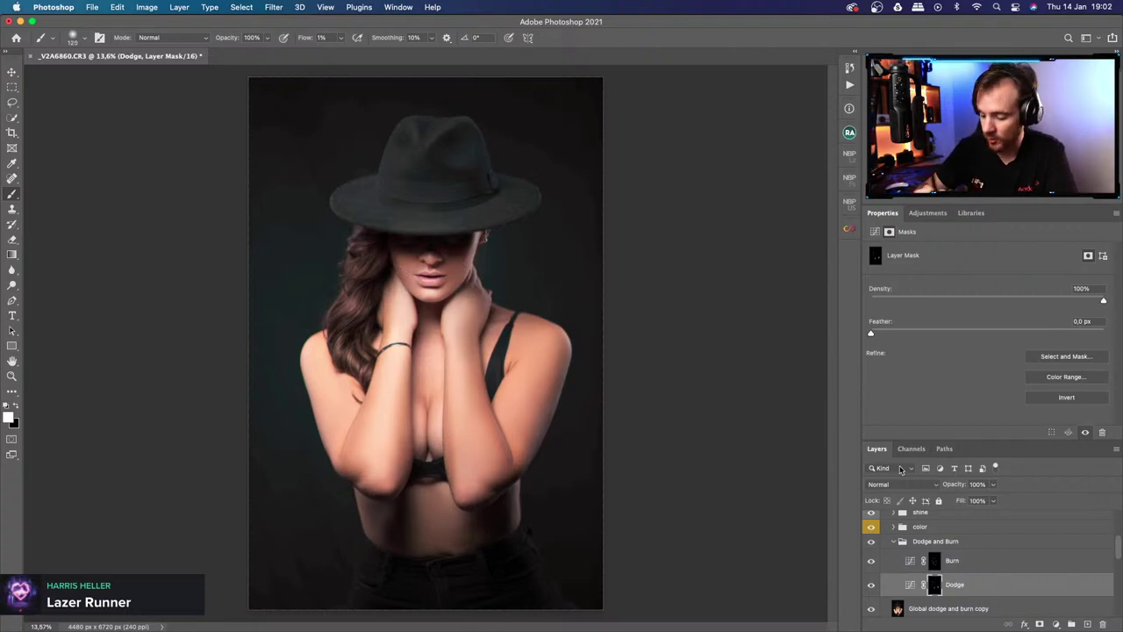
pyautogui.click(936, 562)
pyautogui.press('[')
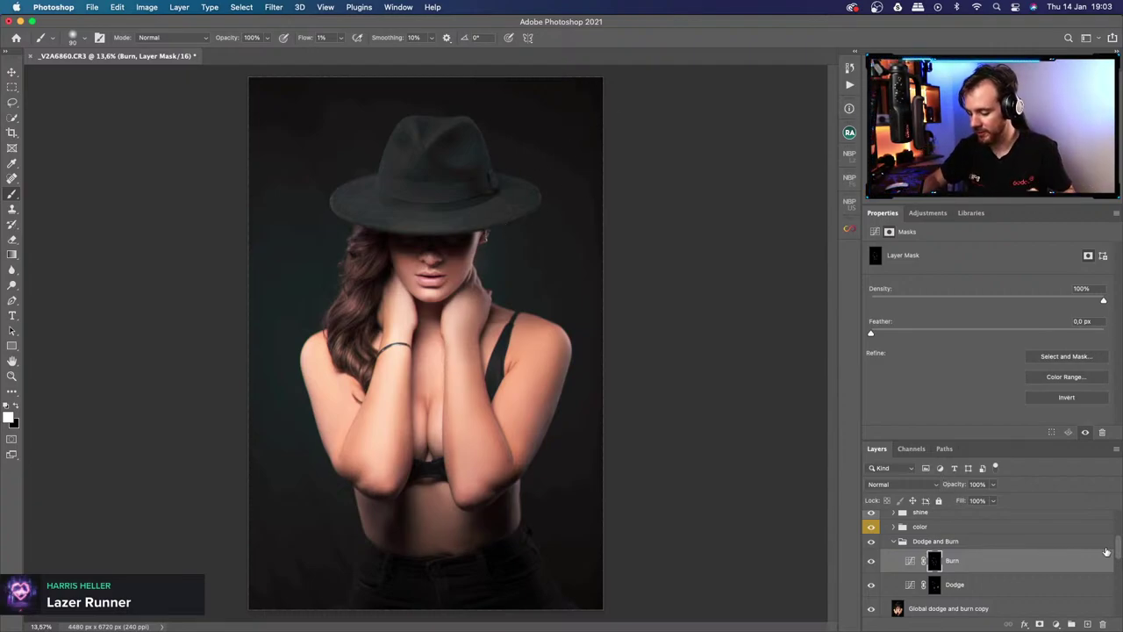
pyautogui.moveTo(1119, 549); pyautogui.dragTo(1119, 614)
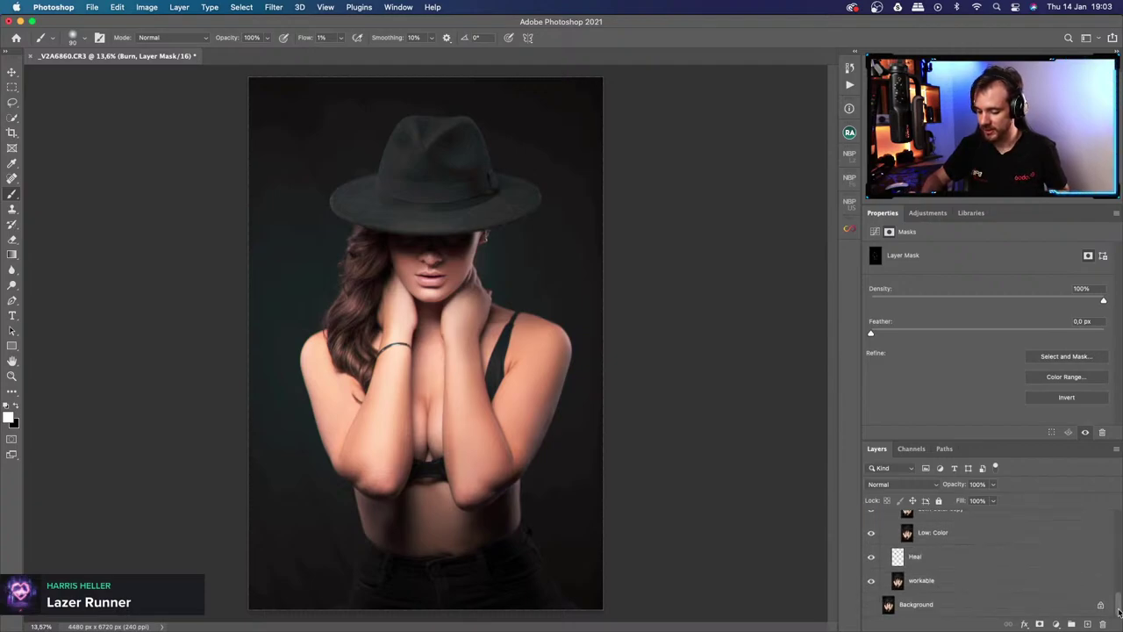
pyautogui.click(873, 606)
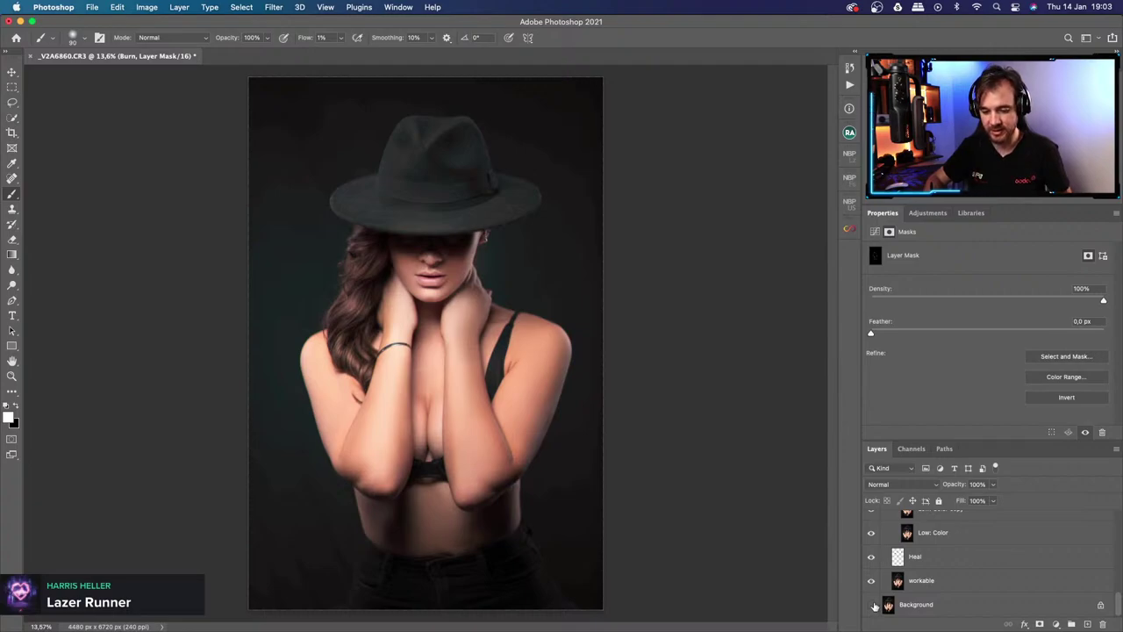
pyautogui.click(875, 608)
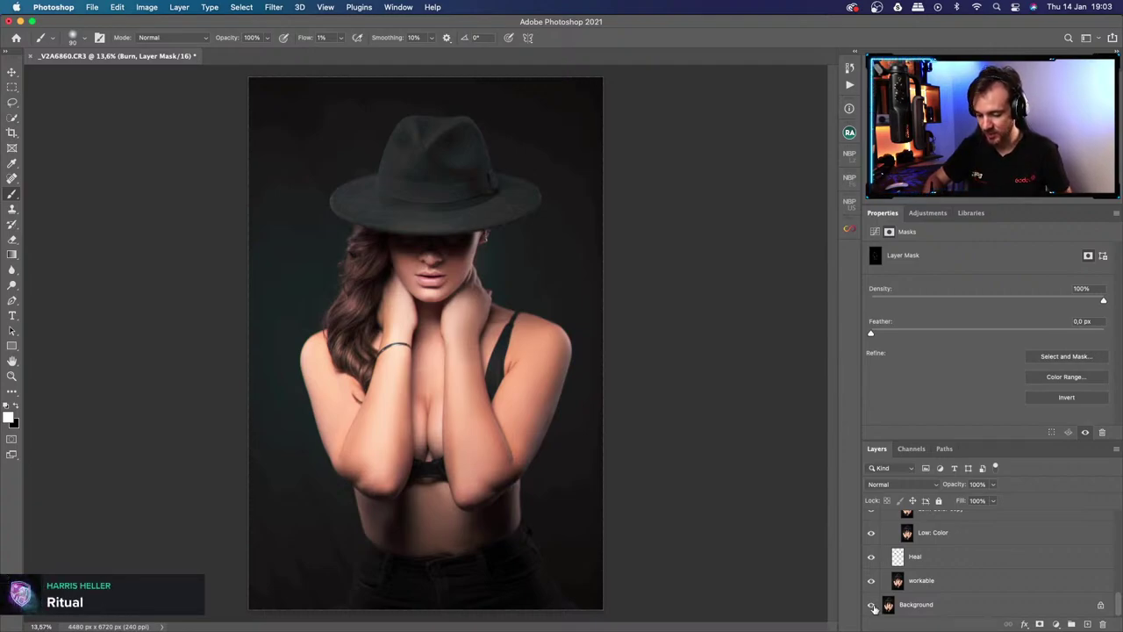
pyautogui.keyDown('alt'); pyautogui.click(875, 607); pyautogui.keyUp('alt')
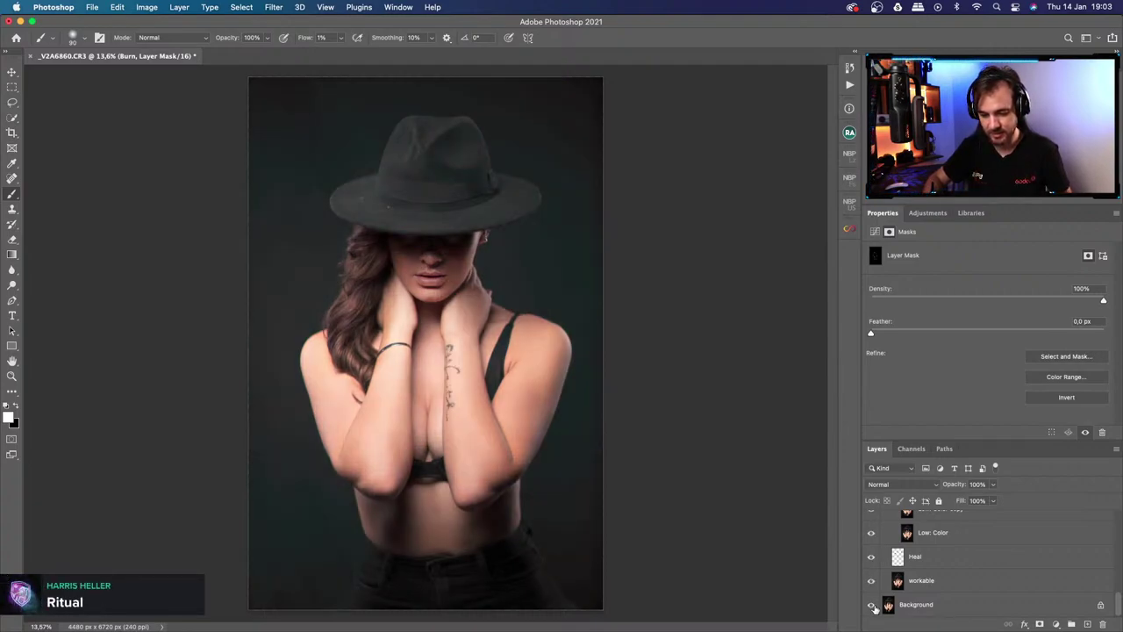
pyautogui.keyDown('alt'); pyautogui.click(875, 608); pyautogui.keyUp('alt')
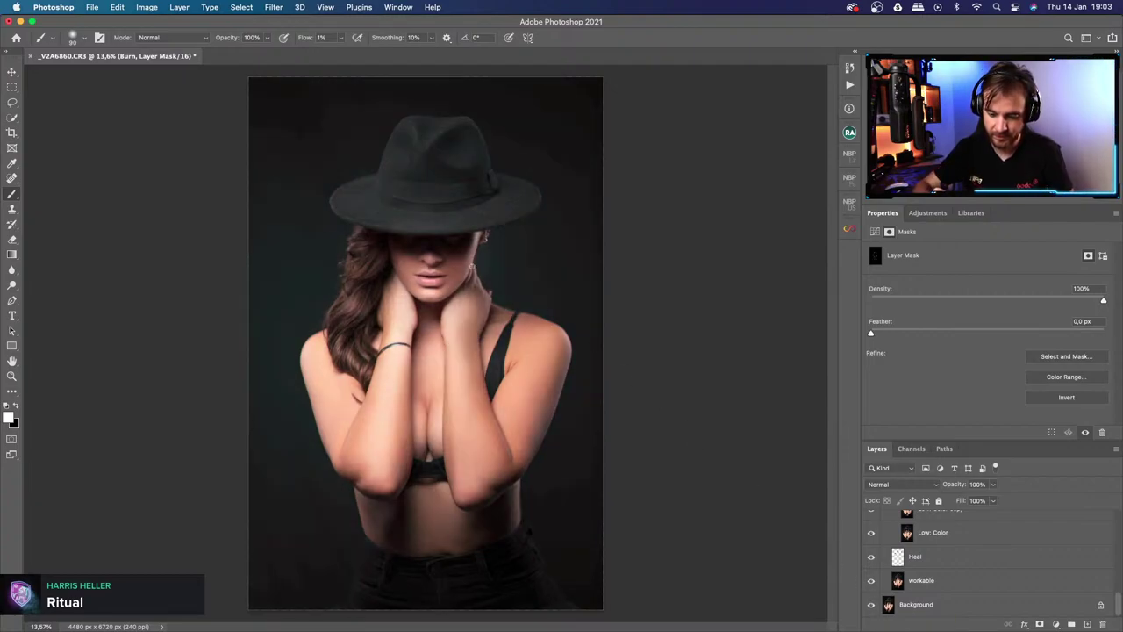
pyautogui.moveTo(1119, 604); pyautogui.dragTo(1119, 555)
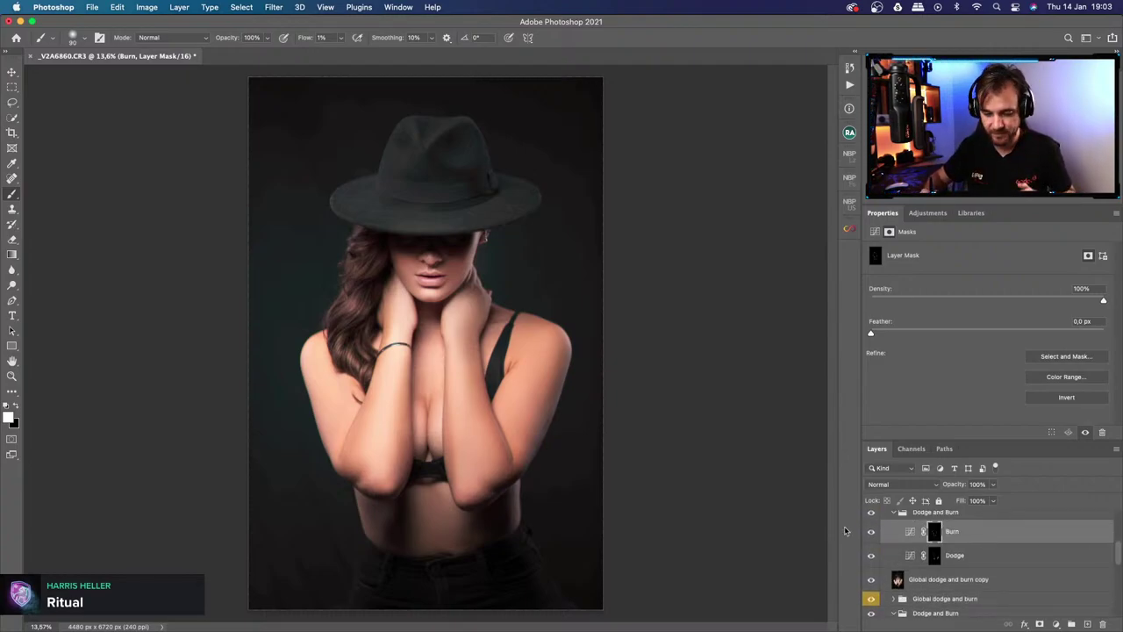
# Alternate masks, burning with a ~70 px brush and dodging the chin and neck at 125-150 px.
pyautogui.click(933, 557)
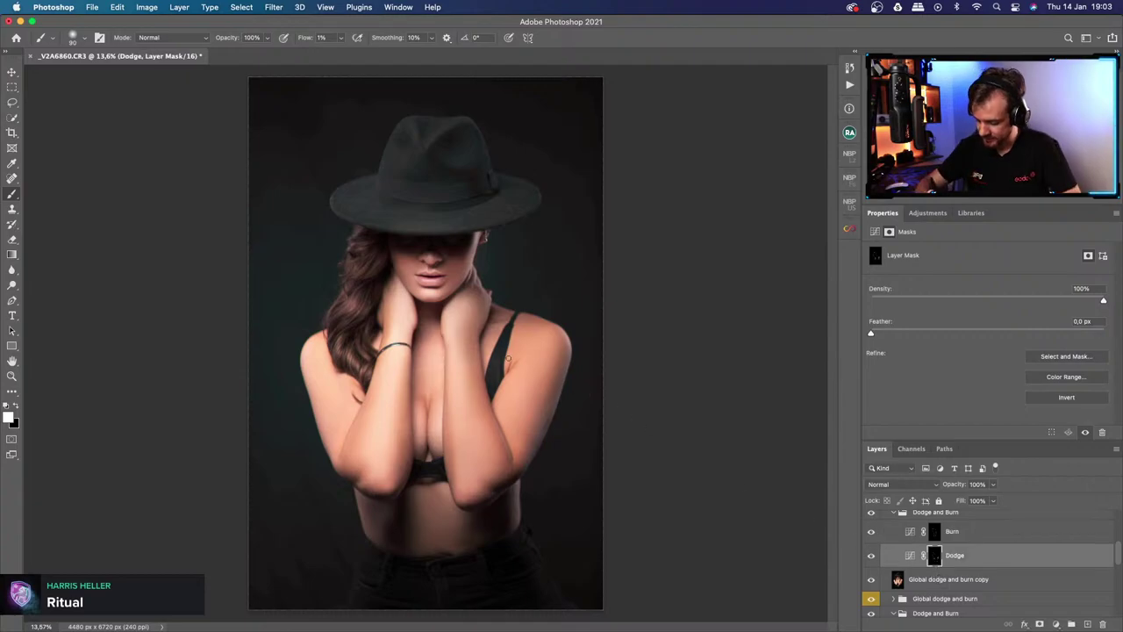
pyautogui.press(']')
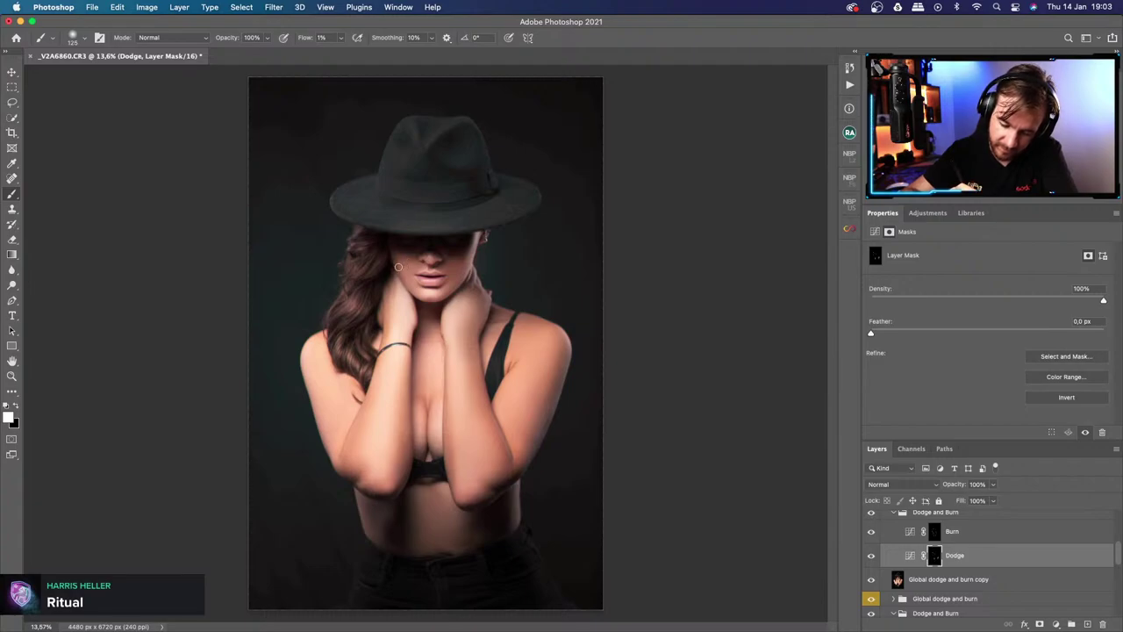
pyautogui.click(935, 531)
pyautogui.press('[')
pyautogui.press('[')
pyautogui.press('[')
pyautogui.press('[')
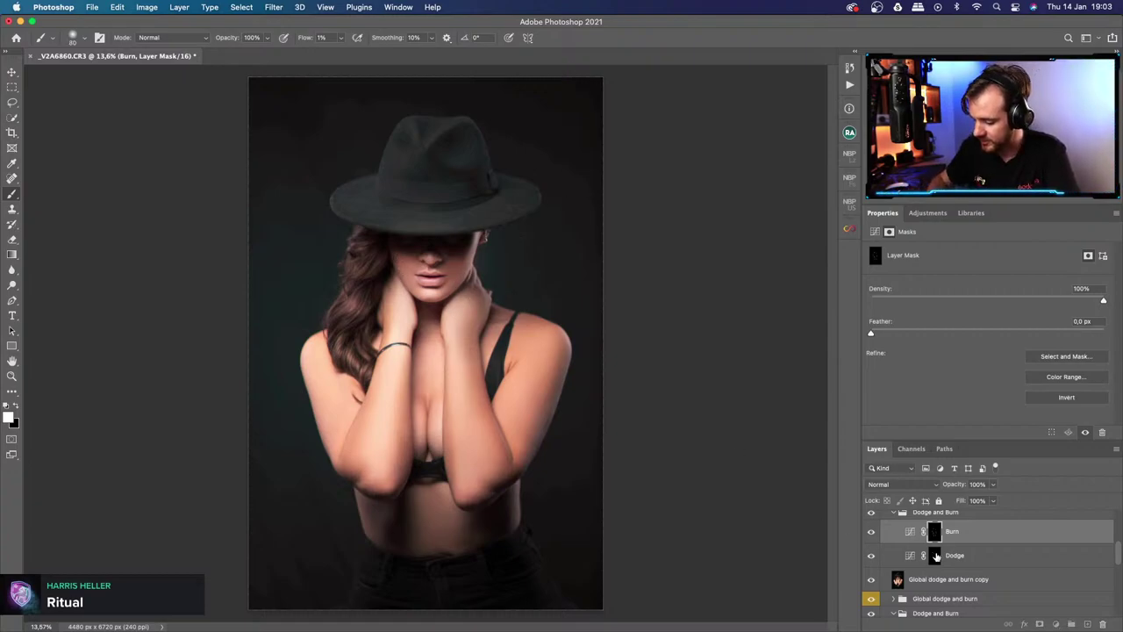
pyautogui.click(935, 557)
pyautogui.press(']')
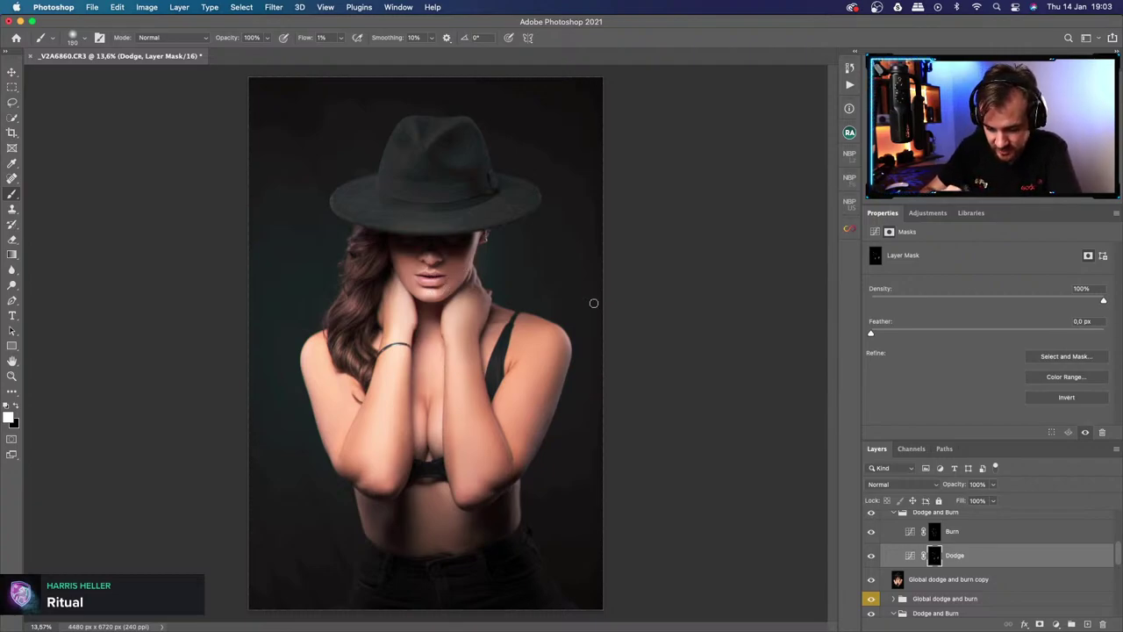
pyautogui.click(932, 534)
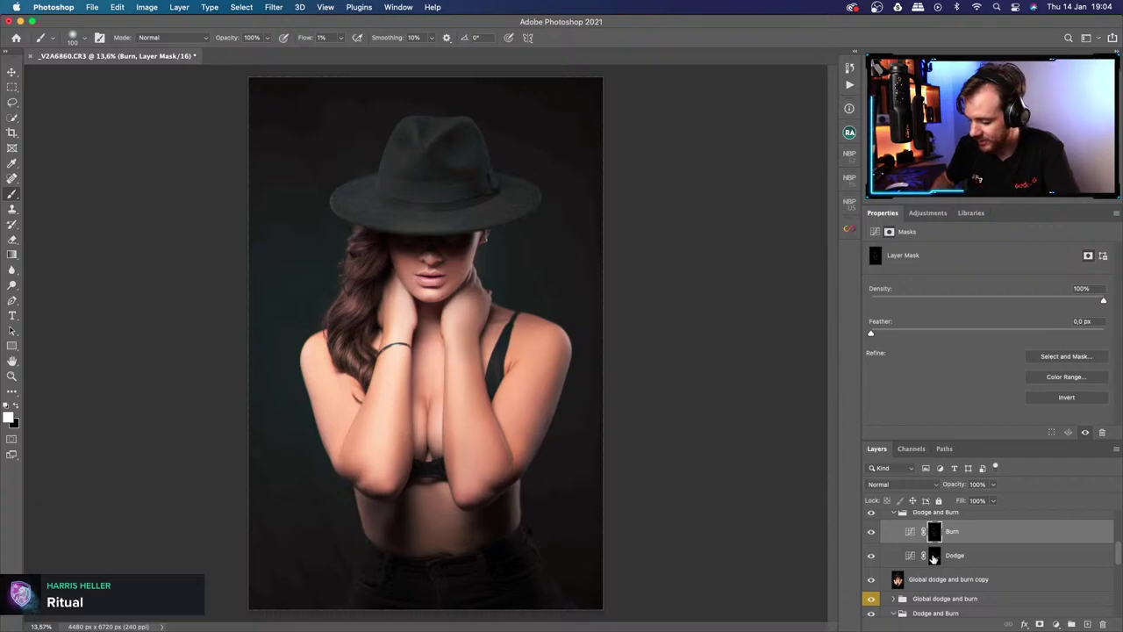
pyautogui.click(934, 556)
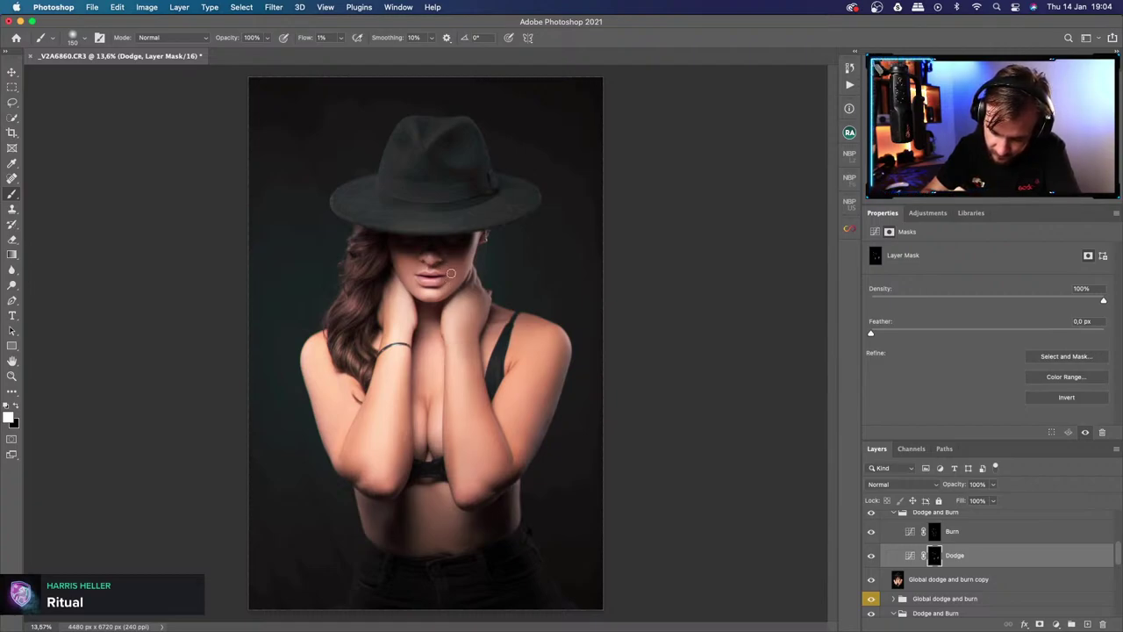
# Dodge around the mouth and under the hat brim, resizing the brush between 100 and 200 px.
pyautogui.press(']')
pyautogui.press(']')
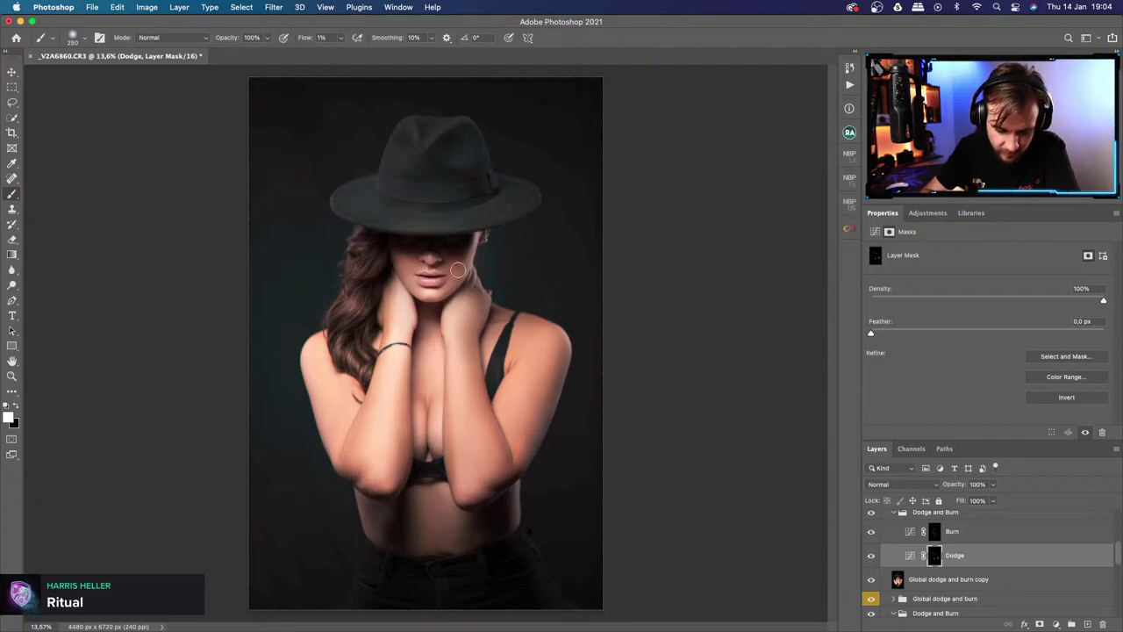
pyautogui.press('[')
pyautogui.press('[')
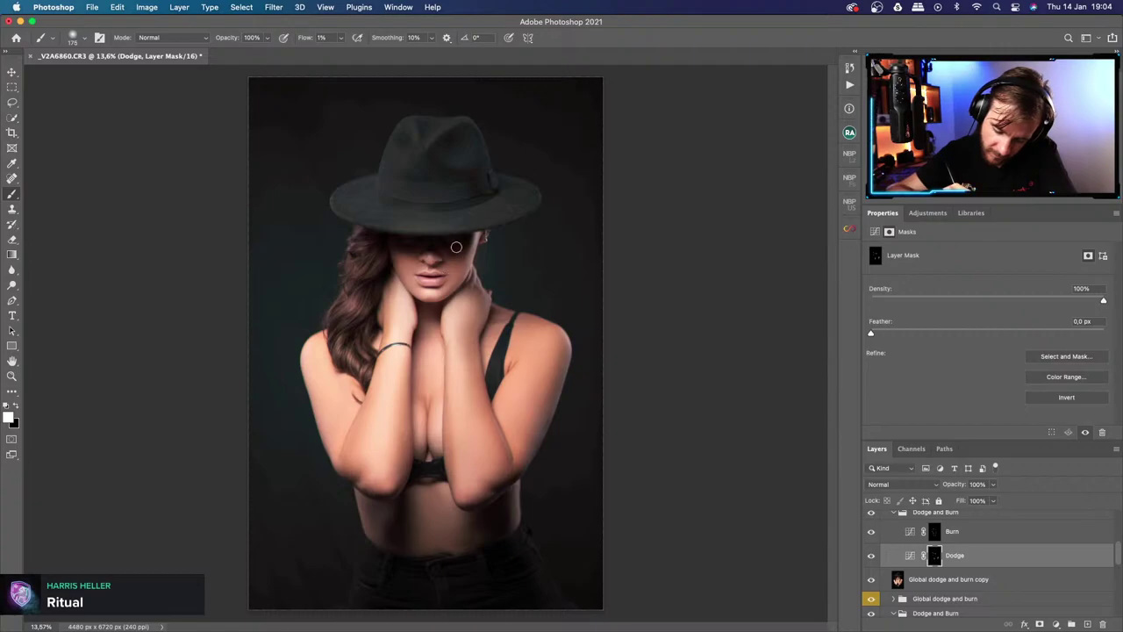
pyautogui.press('[')
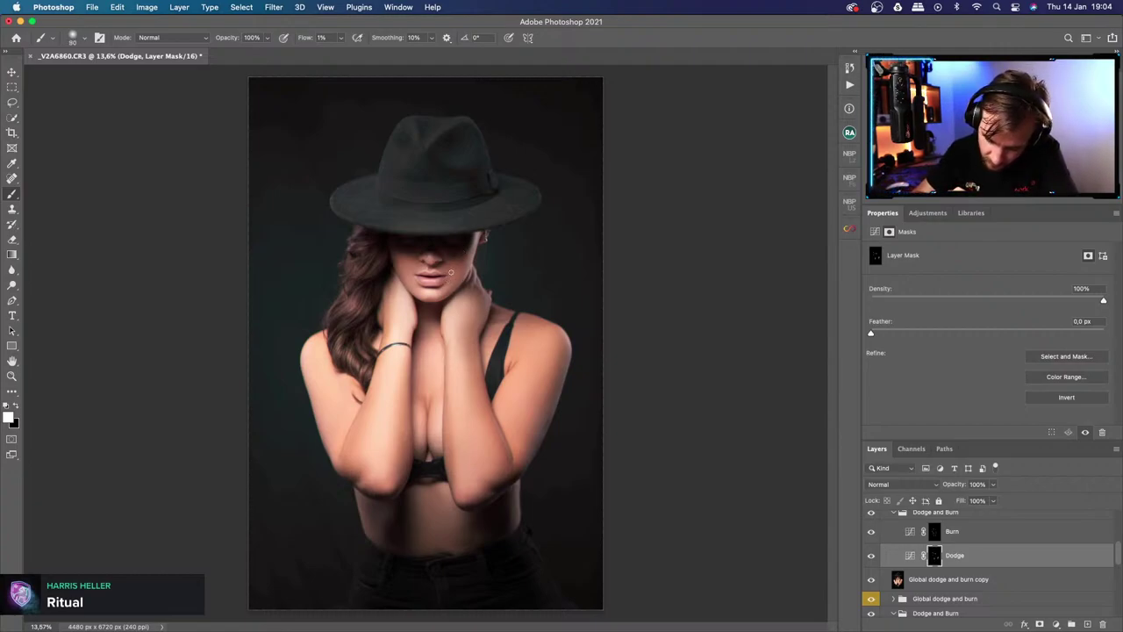
pyautogui.press(']')
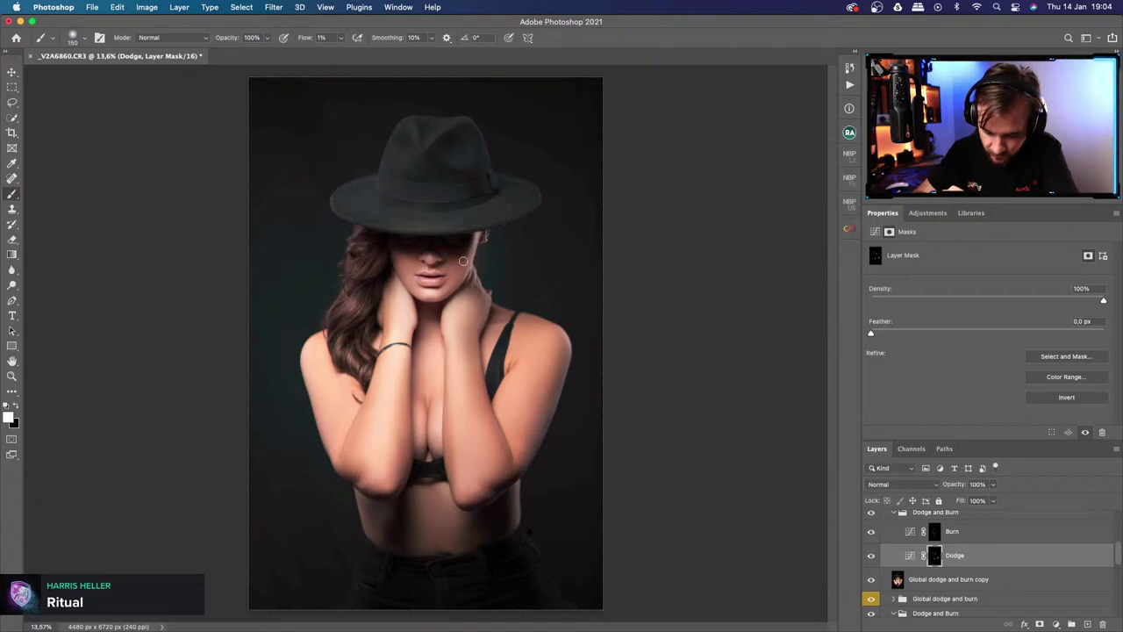
pyautogui.press(']')
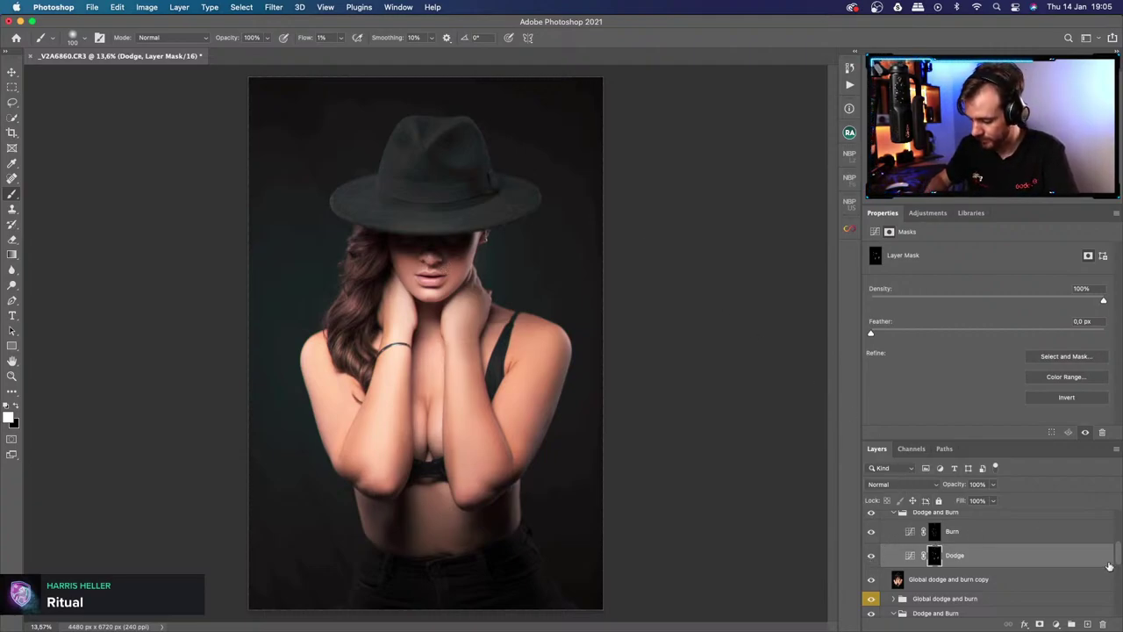
# Turn on the black-and-white helper view and zoom in on the face.
pyautogui.moveTo(1119, 556); pyautogui.dragTo(1119, 534)
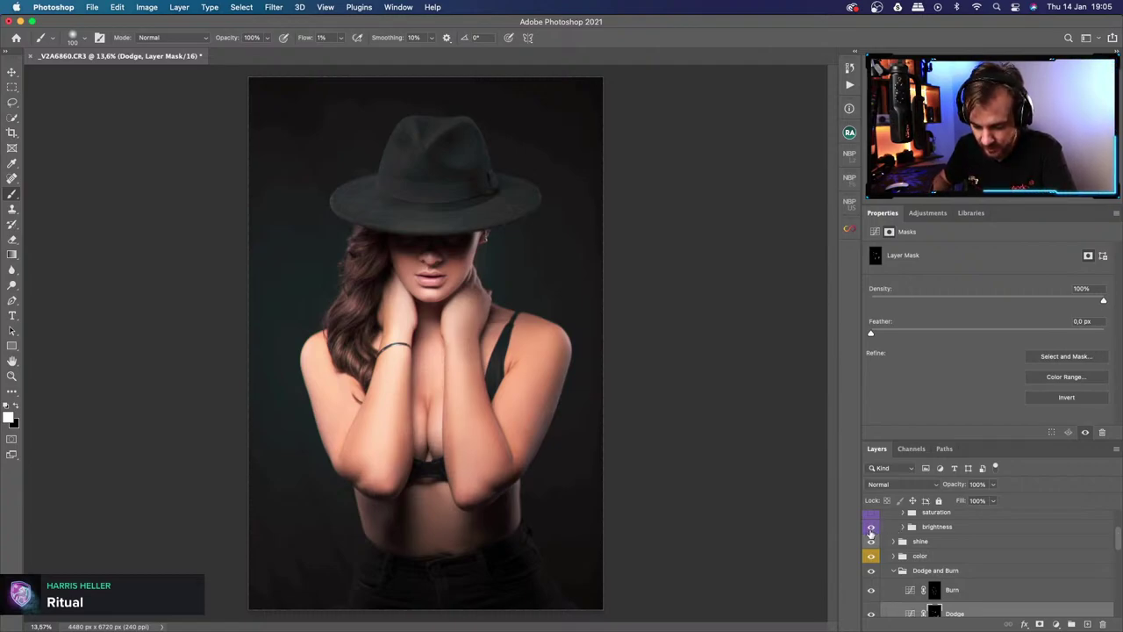
pyautogui.click(871, 540)
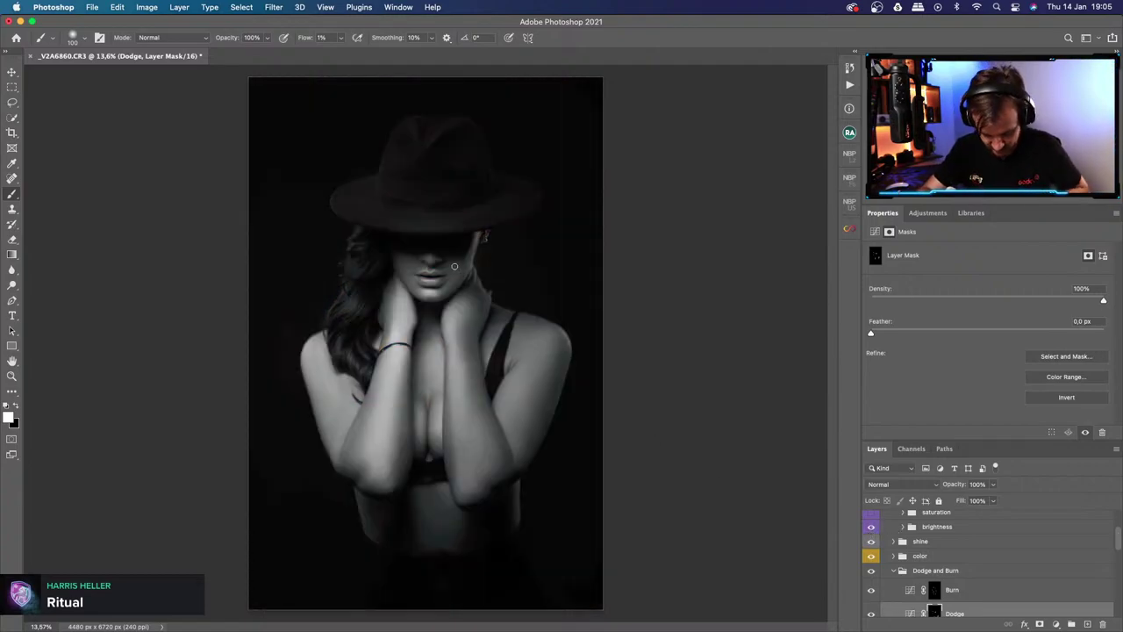
pyautogui.press('z')
pyautogui.moveTo(451, 268); pyautogui.dragTo(517, 243)
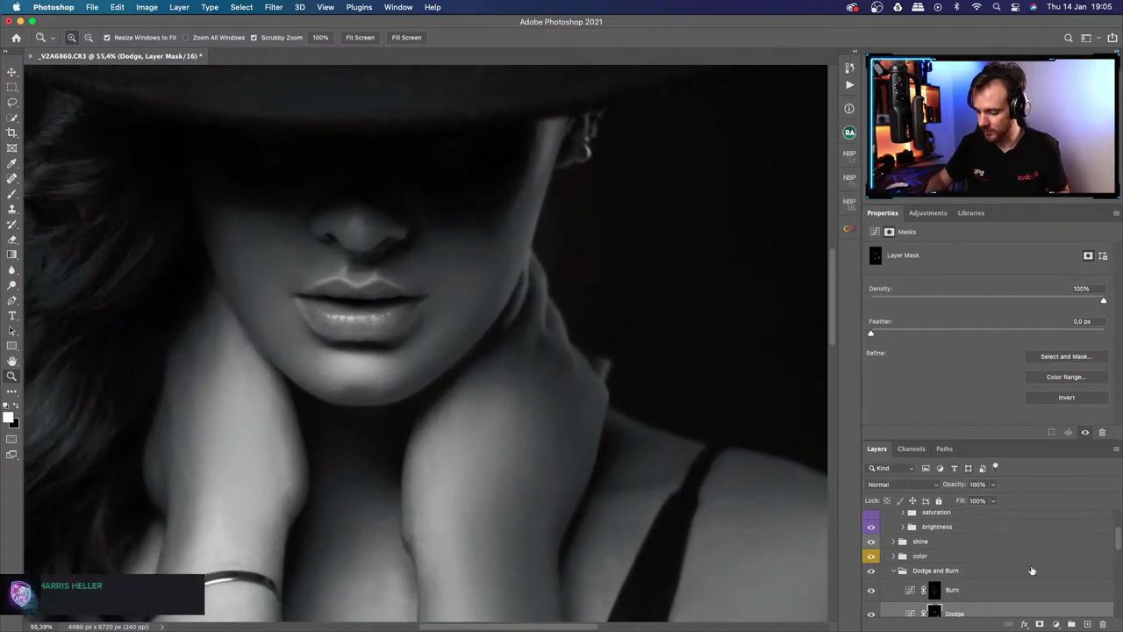
pyautogui.scroll(3, 1109, 552)
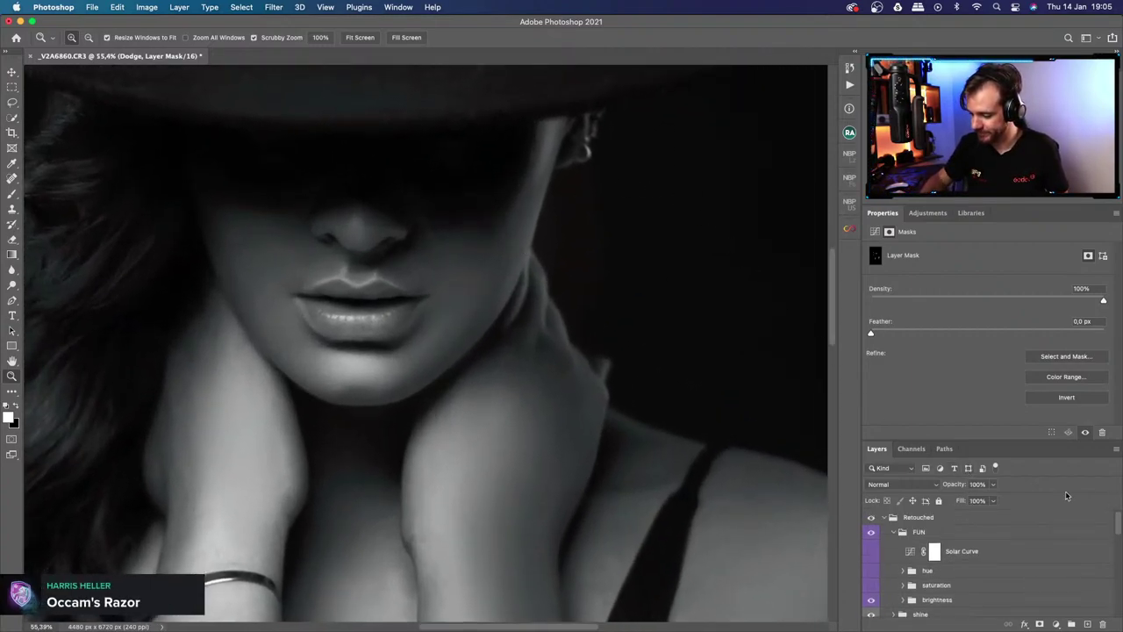
# Add a Curves 3 layer above the Retouched group, lifting its curve to brighten.
pyautogui.click(1062, 518)
pyautogui.click(1056, 624)
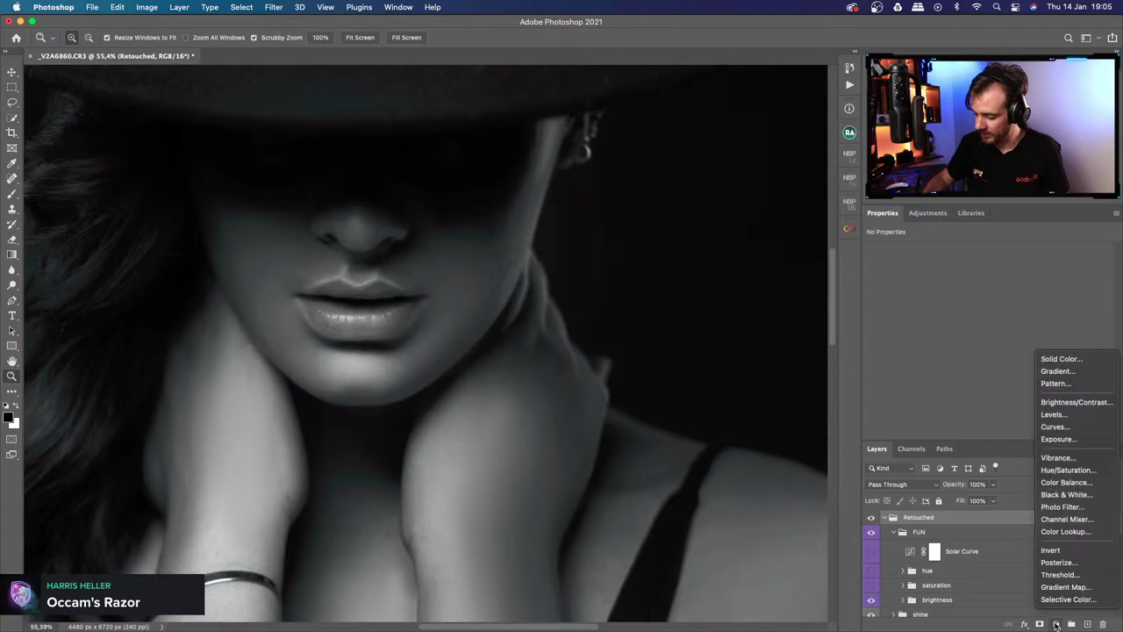
pyautogui.click(1064, 428)
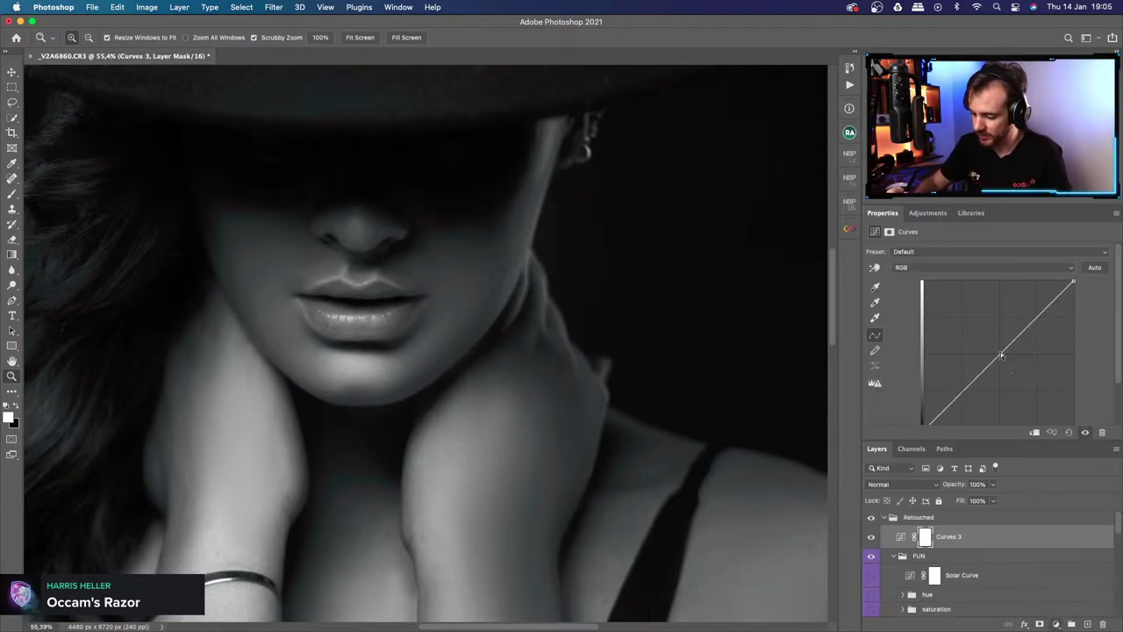
pyautogui.moveTo(1001, 354); pyautogui.dragTo(999, 348)
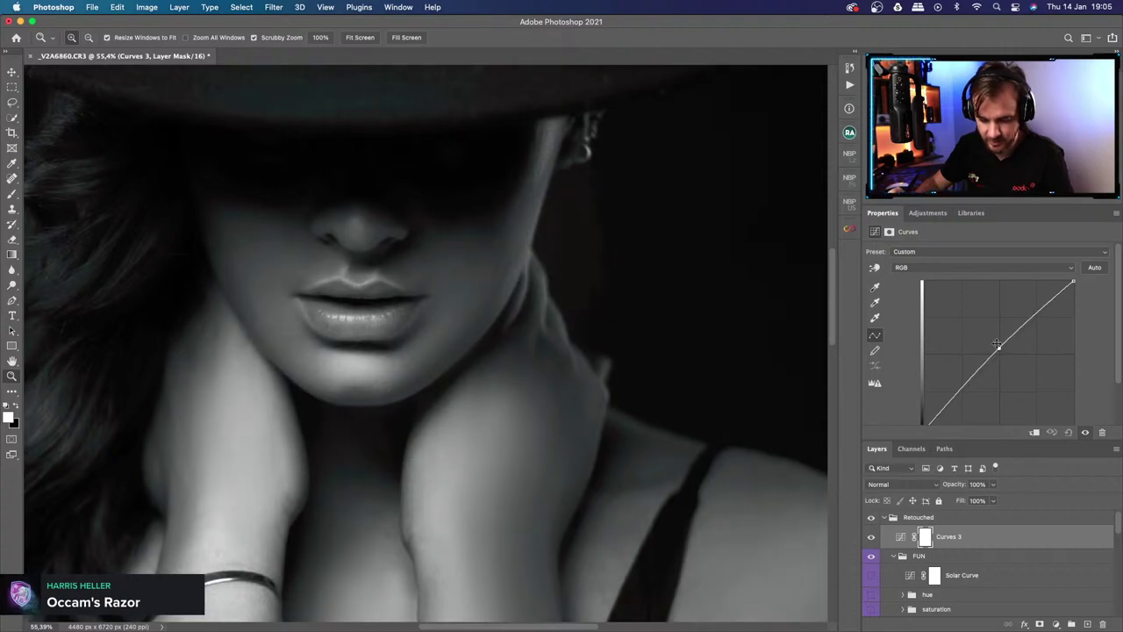
pyautogui.moveTo(997, 345); pyautogui.dragTo(988, 336)
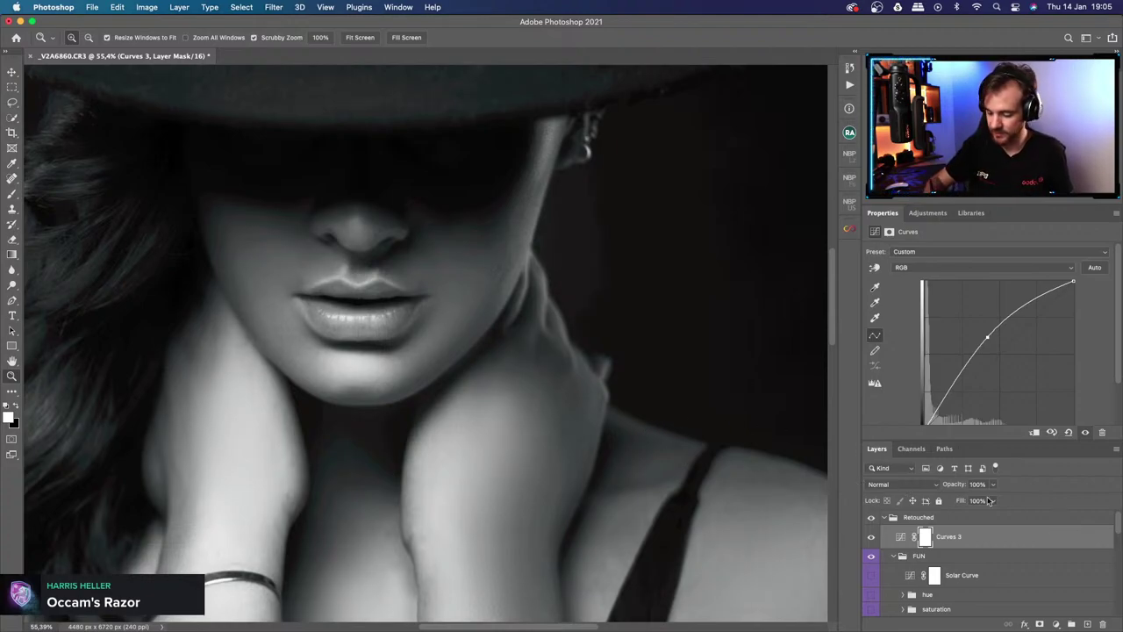
# Retarget the Dodge layer's mask with the Brush tool ready for painting.
pyautogui.moveTo(1119, 530); pyautogui.dragTo(1118, 563)
pyautogui.click(936, 551)
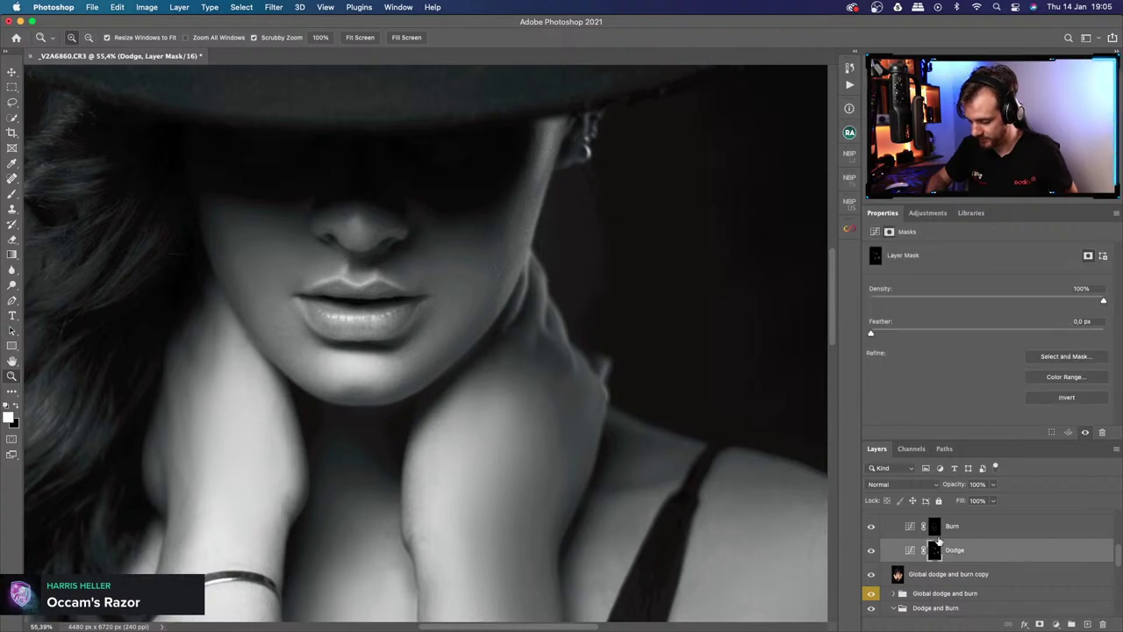
pyautogui.press('b')
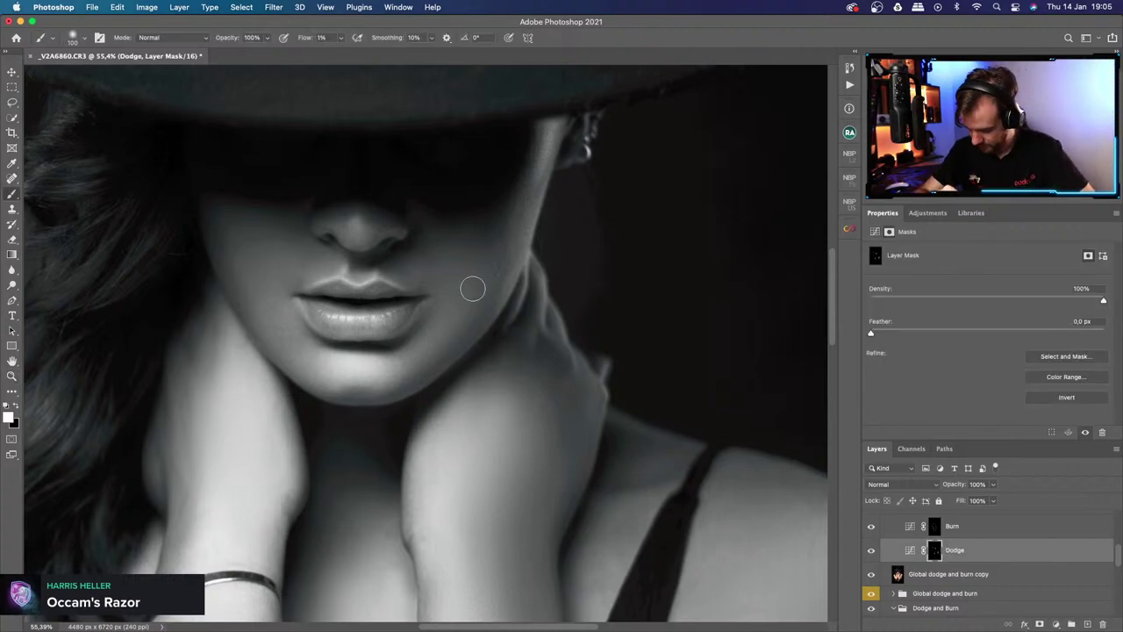
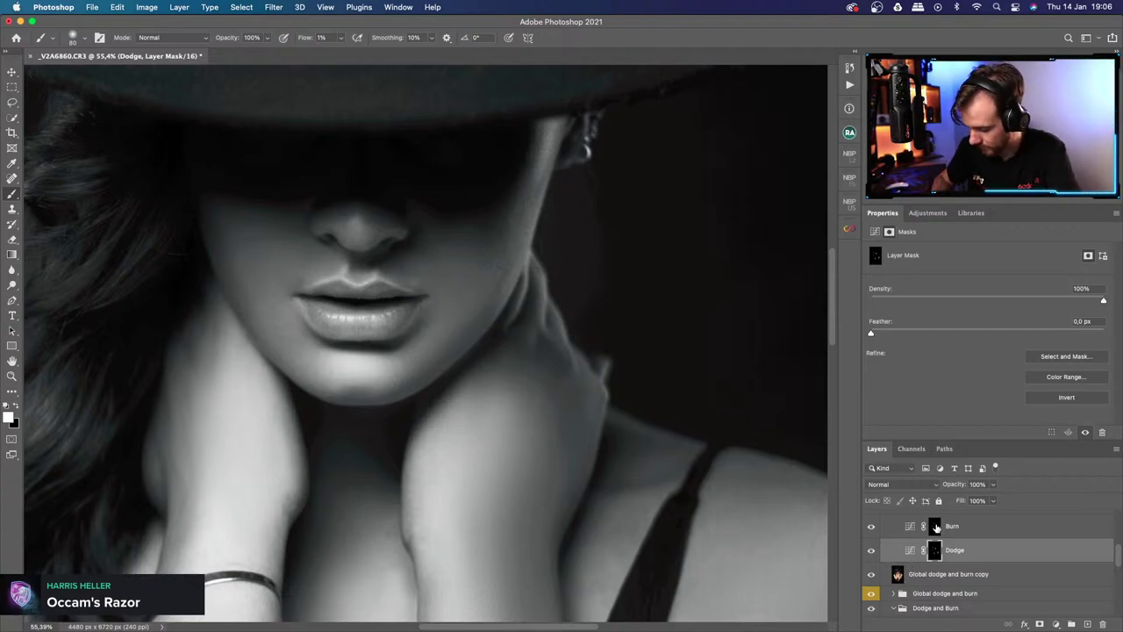
# Target the Burn mask and zoom out to see the whole portrait.
pyautogui.hotkey('alt', ']')
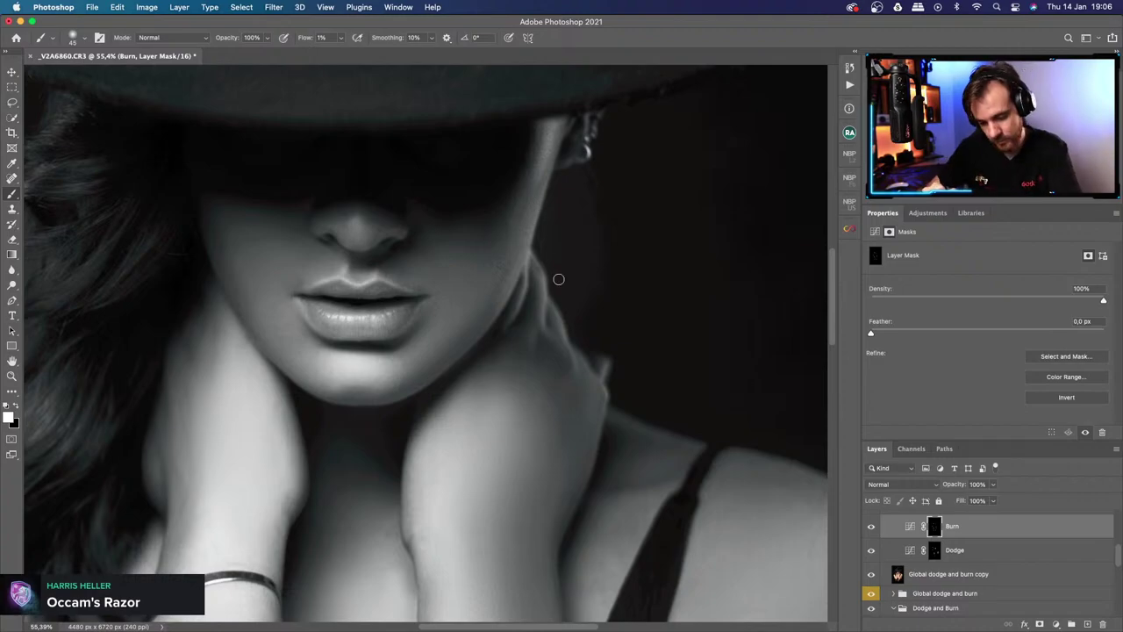
pyautogui.press('z')
pyautogui.moveTo(542, 414); pyautogui.dragTo(530, 386)
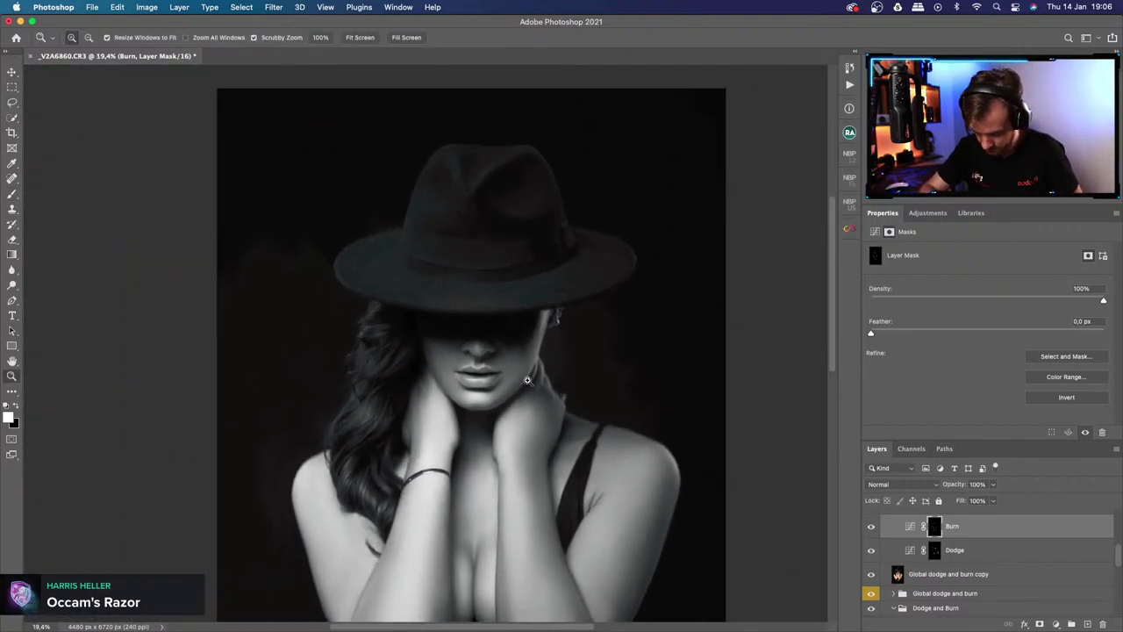
# Switch to the Dodge mask and resize the brush, then retarget the Burn mask and zoom out further.
pyautogui.moveTo(936, 527); pyautogui.dragTo(941, 550)
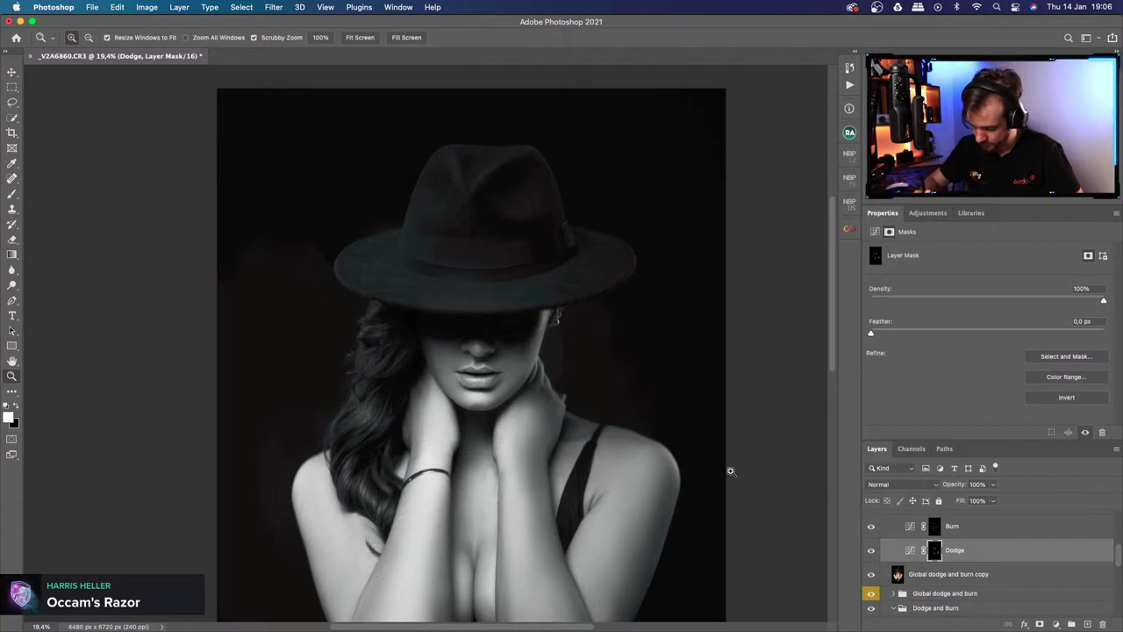
pyautogui.press('b')
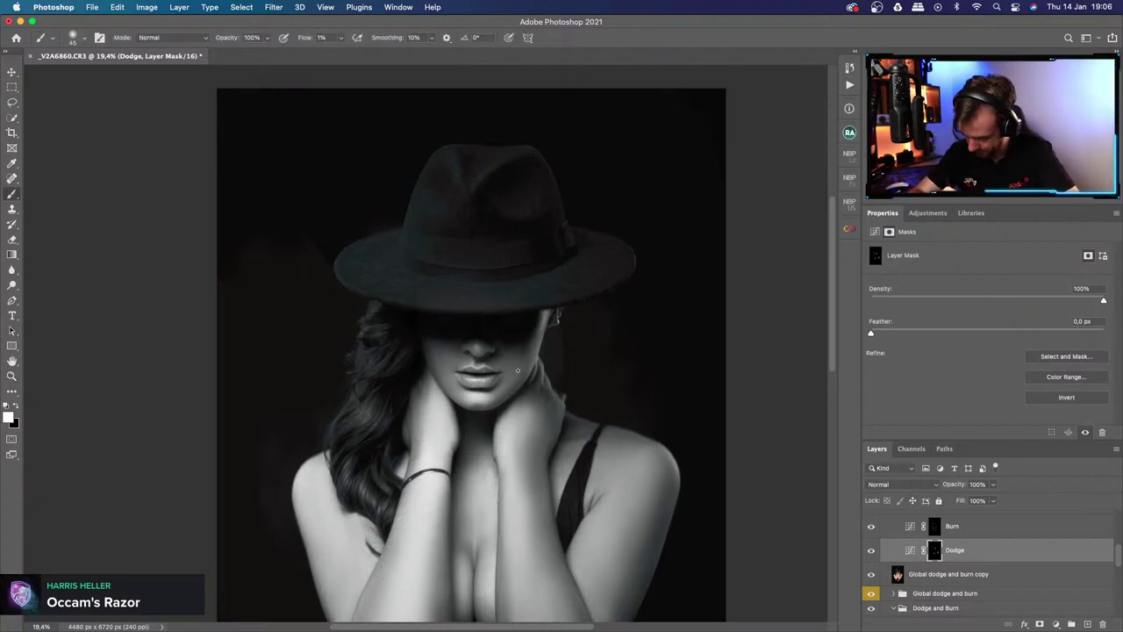
pyautogui.press(']')
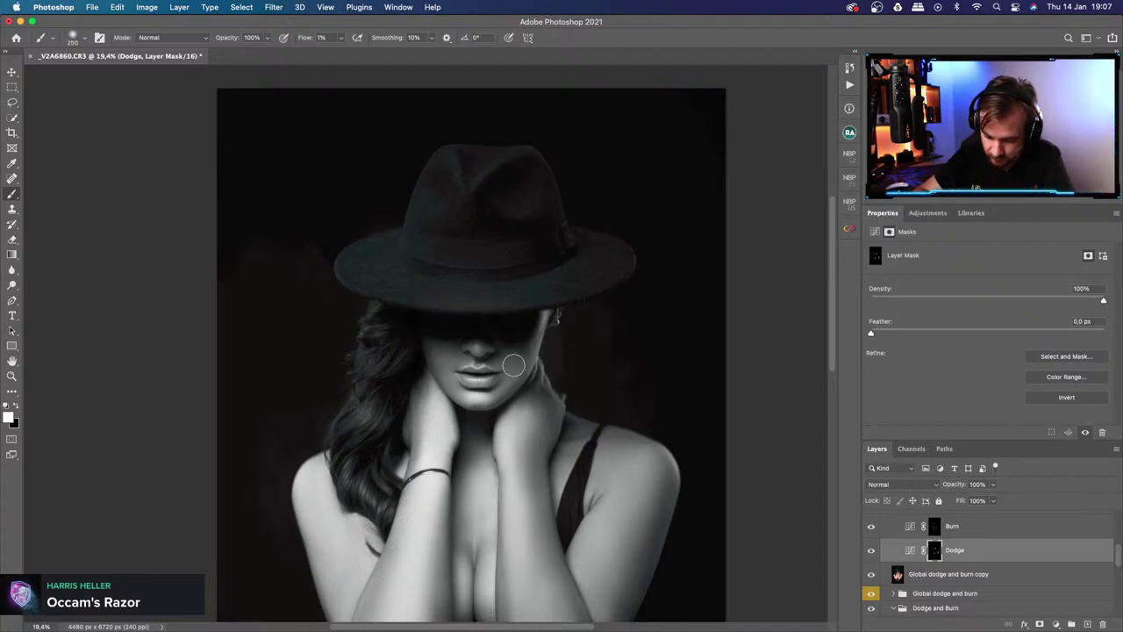
pyautogui.press('[')
pyautogui.press('[')
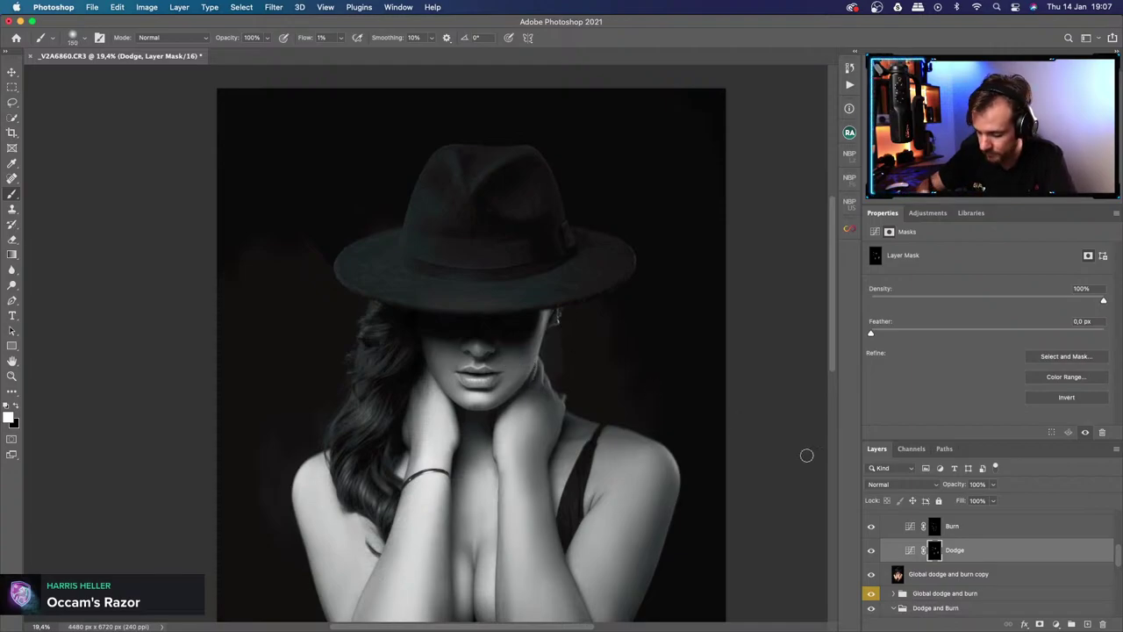
pyautogui.click(933, 531)
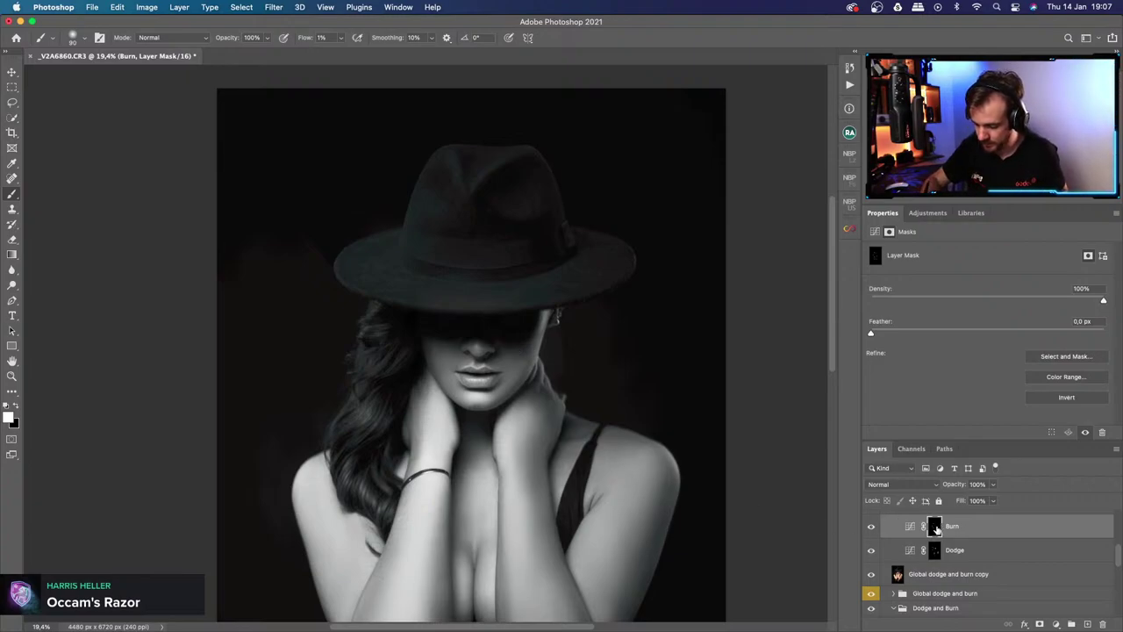
pyautogui.press('z')
pyautogui.moveTo(566, 560); pyautogui.dragTo(512, 557)
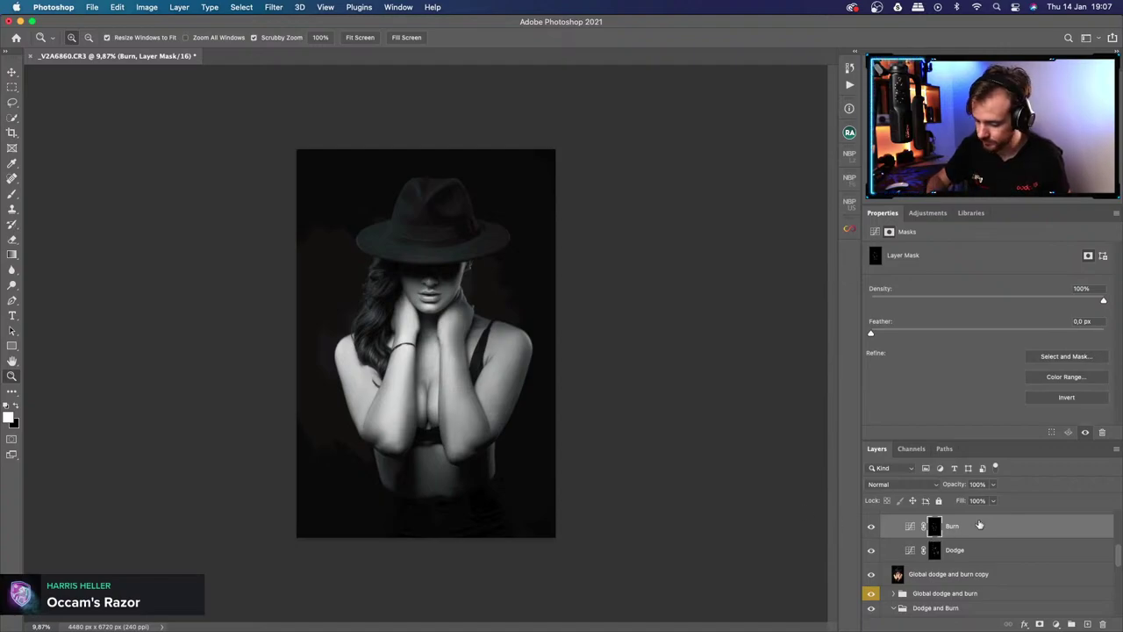
pyautogui.moveTo(1119, 562); pyautogui.dragTo(1119, 544)
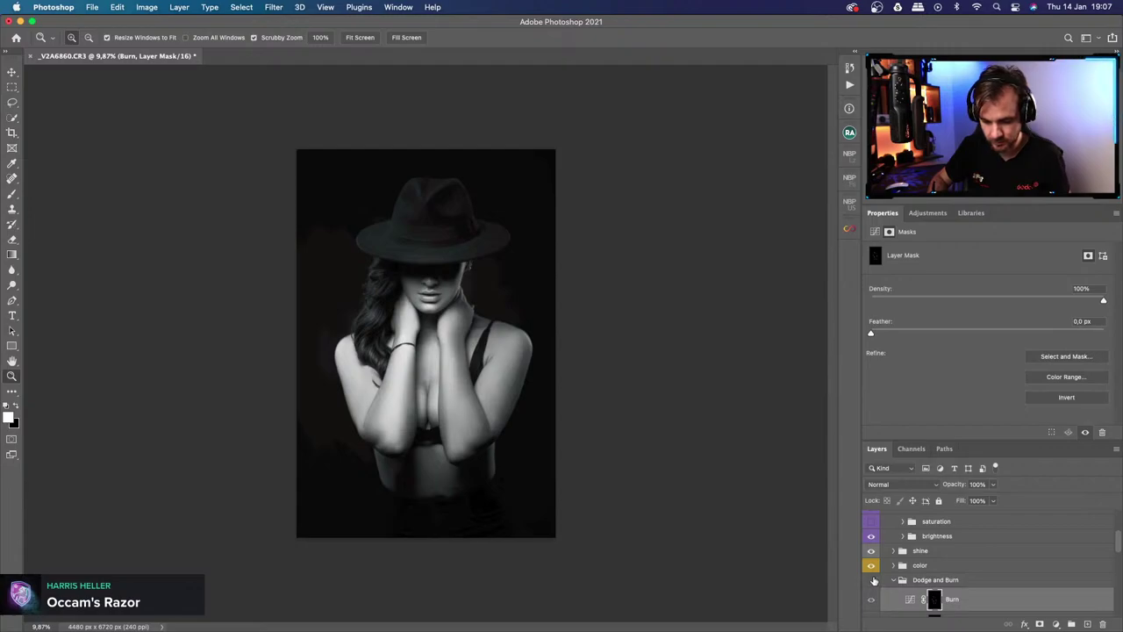
pyautogui.click(873, 582)
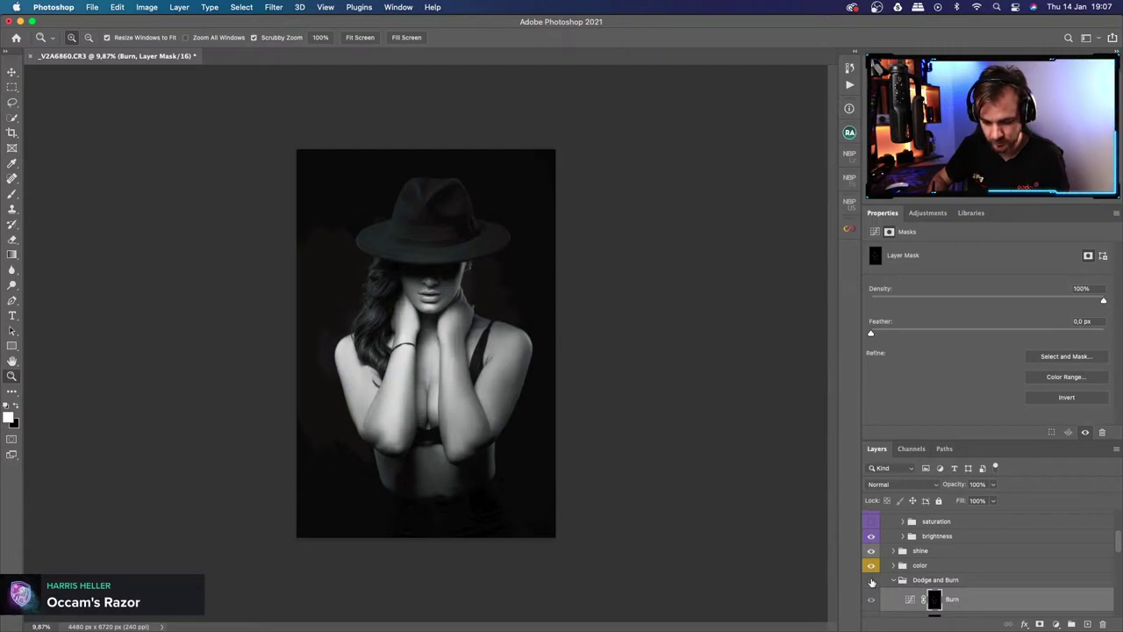
pyautogui.click(871, 584)
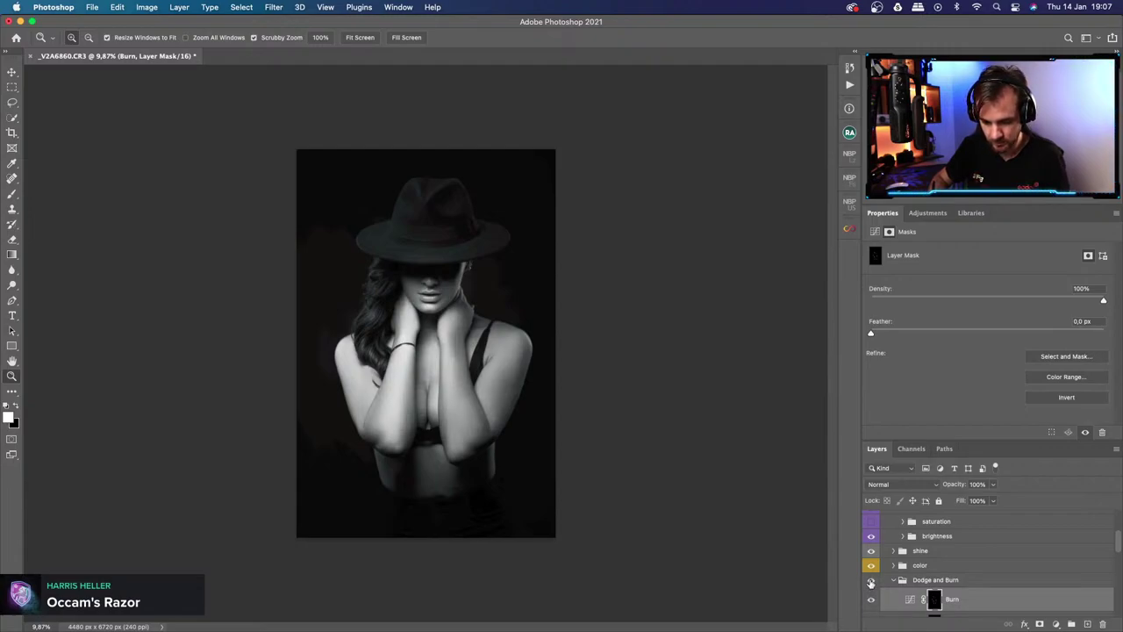
pyautogui.click(870, 584)
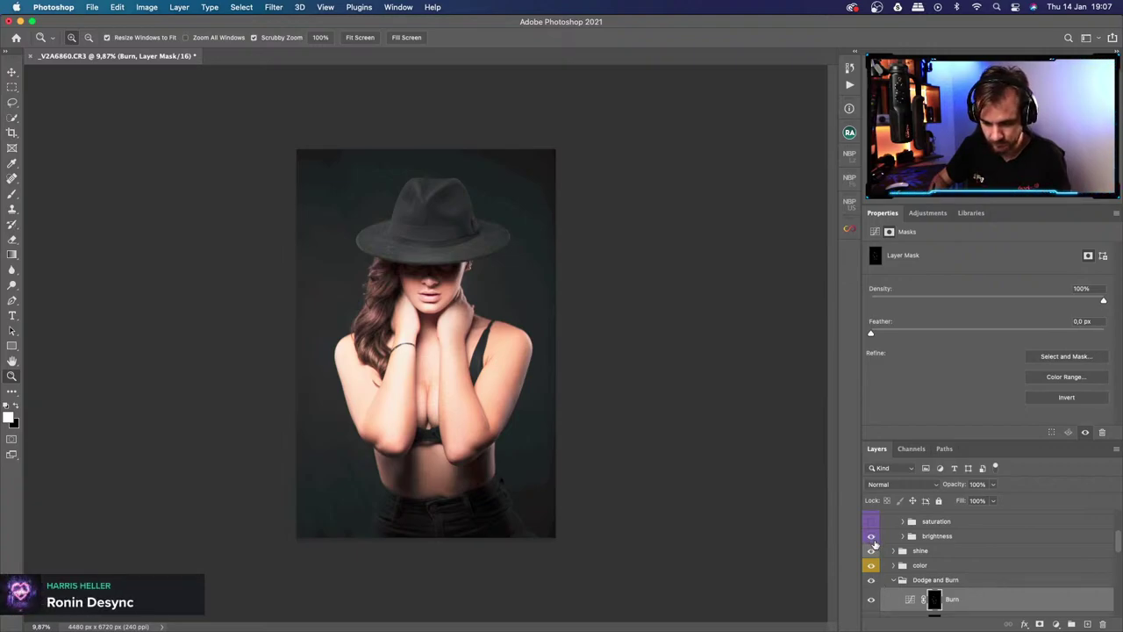
pyautogui.click(873, 542)
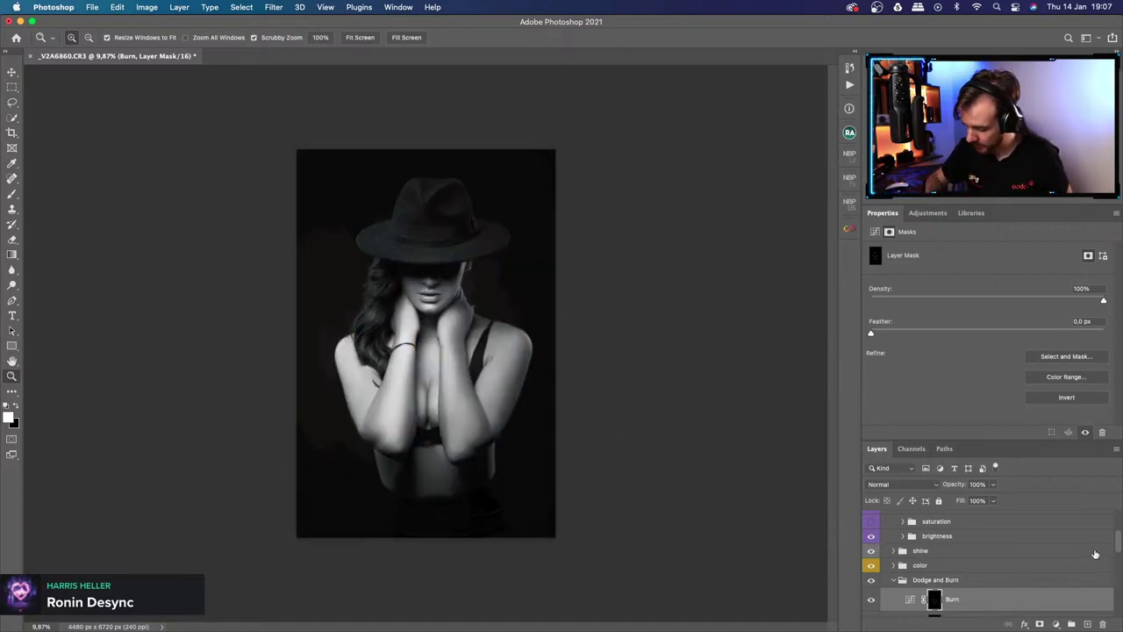
pyautogui.scroll(-3, 1119, 546)
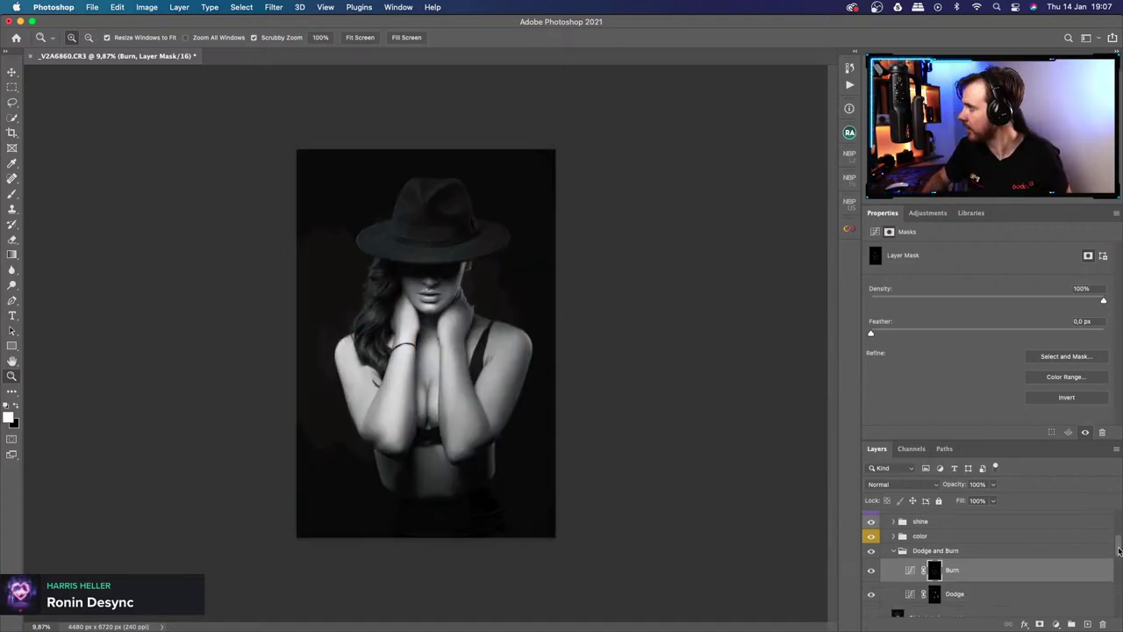
pyautogui.click(937, 585)
pyautogui.press('b')
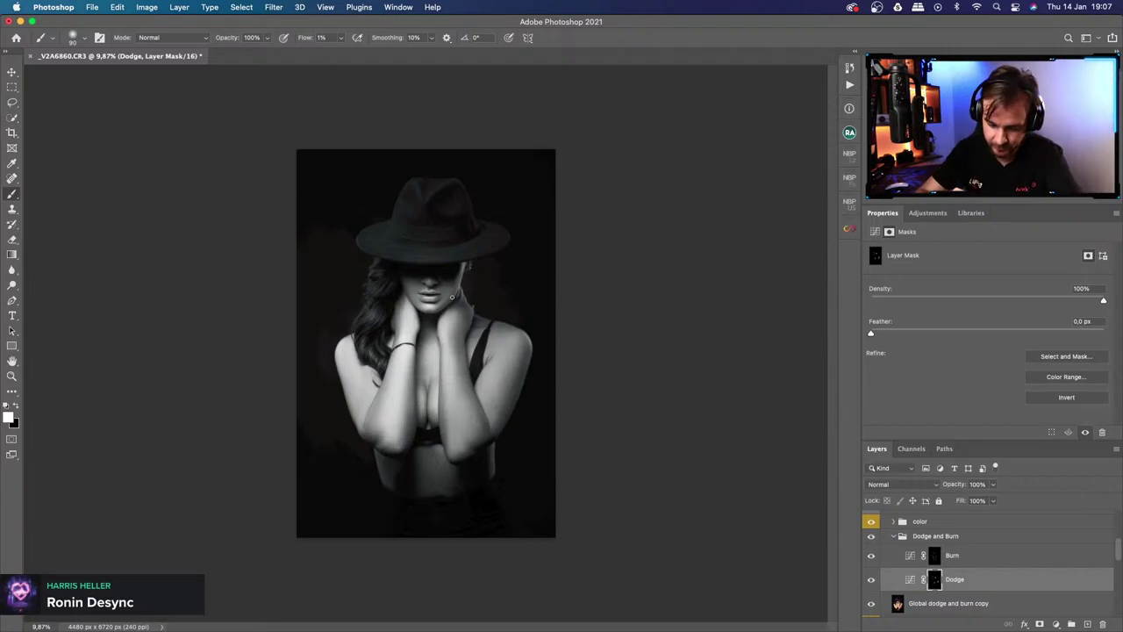
pyautogui.press(']')
pyautogui.press(']')
pyautogui.press(']')
pyautogui.press(']')
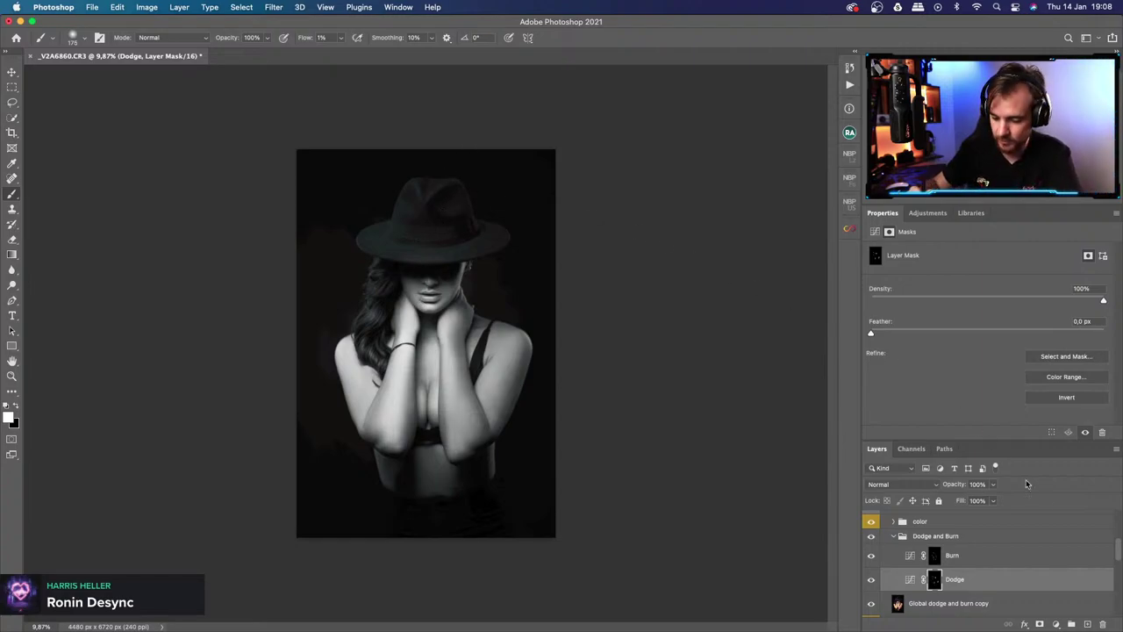
pyautogui.moveTo(1120, 550); pyautogui.dragTo(1119, 544)
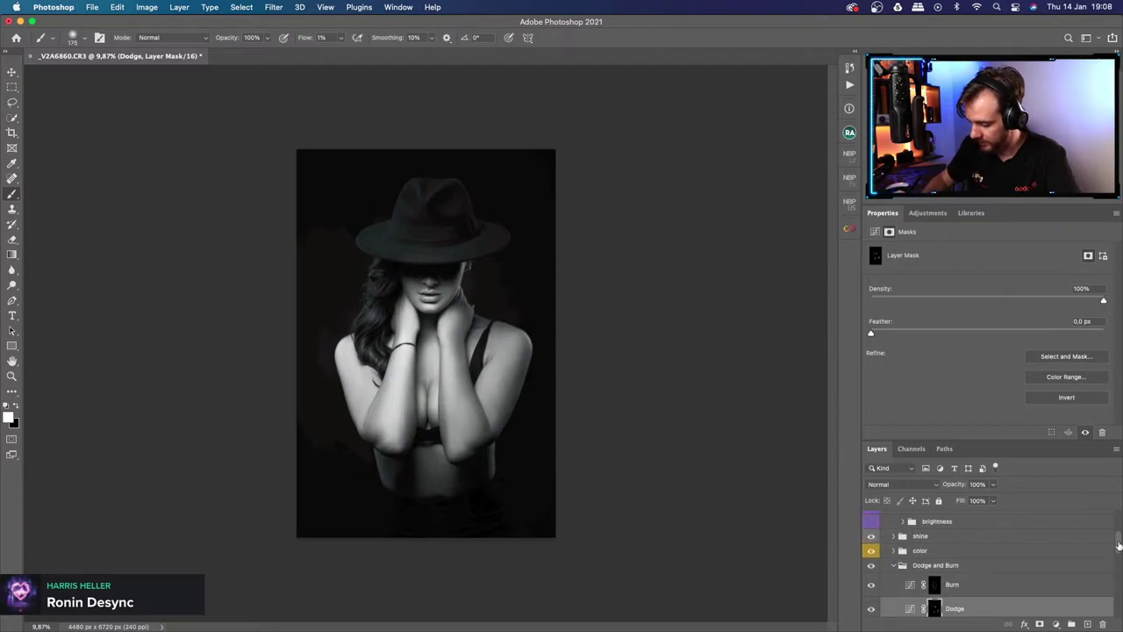
# Hide the black-and-white layer and the FUN group's effects to show the portrait in colour.
pyautogui.moveTo(1119, 546); pyautogui.dragTo(1119, 518)
pyautogui.click(871, 539)
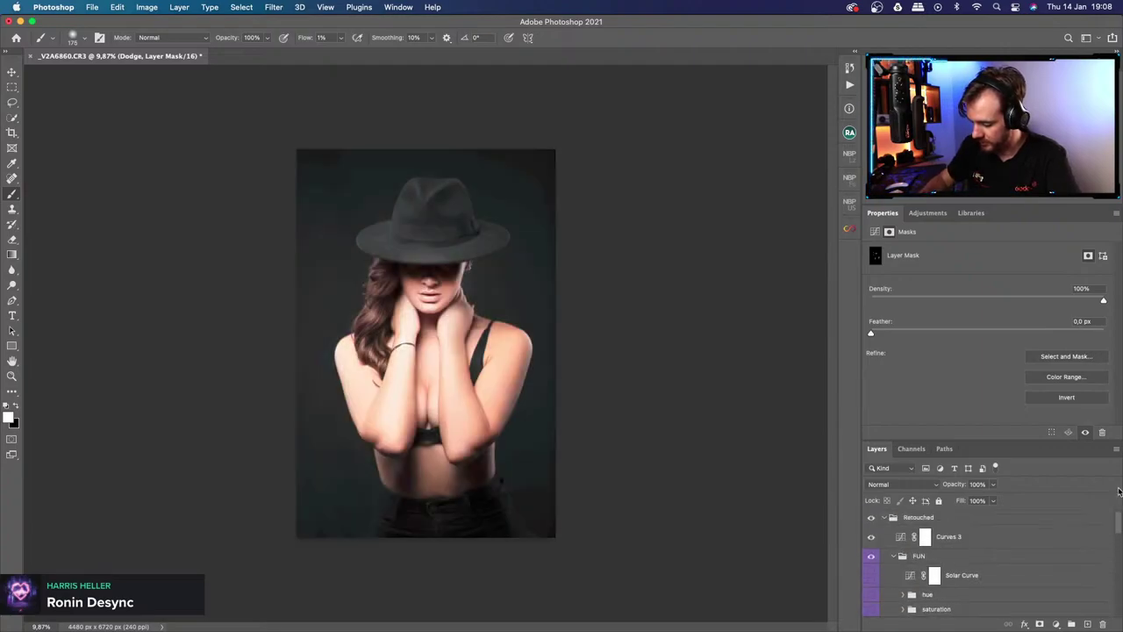
pyautogui.click(870, 554)
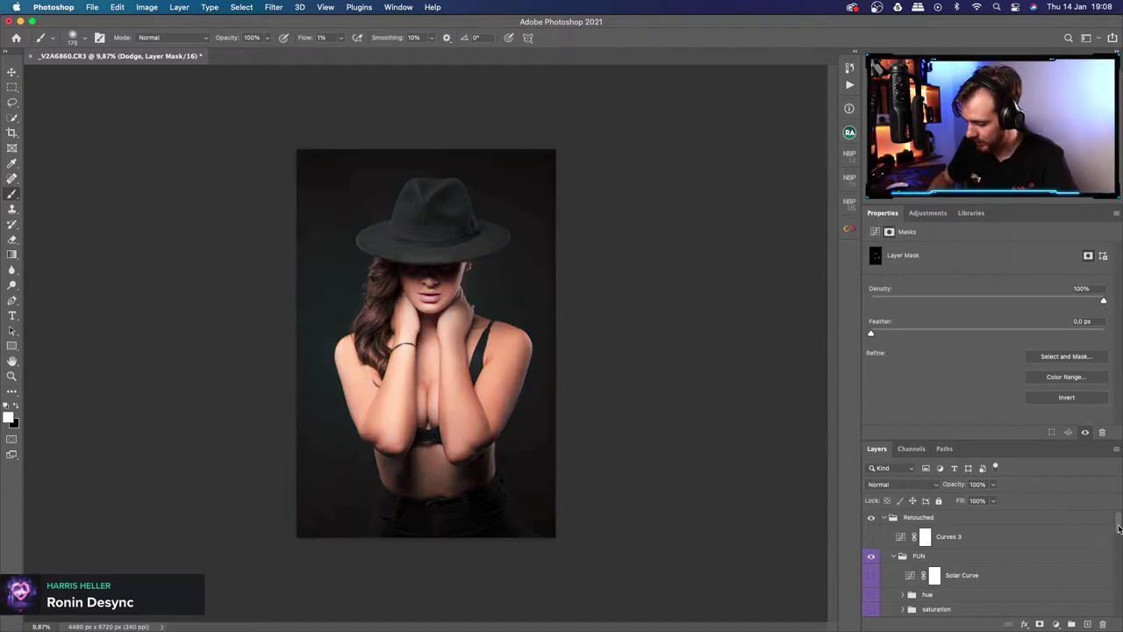
# Select the Burn and Dodge masks with a 100 brush, then toggle the Dodge layer off and on.
pyautogui.scroll(-5, 1118, 548)
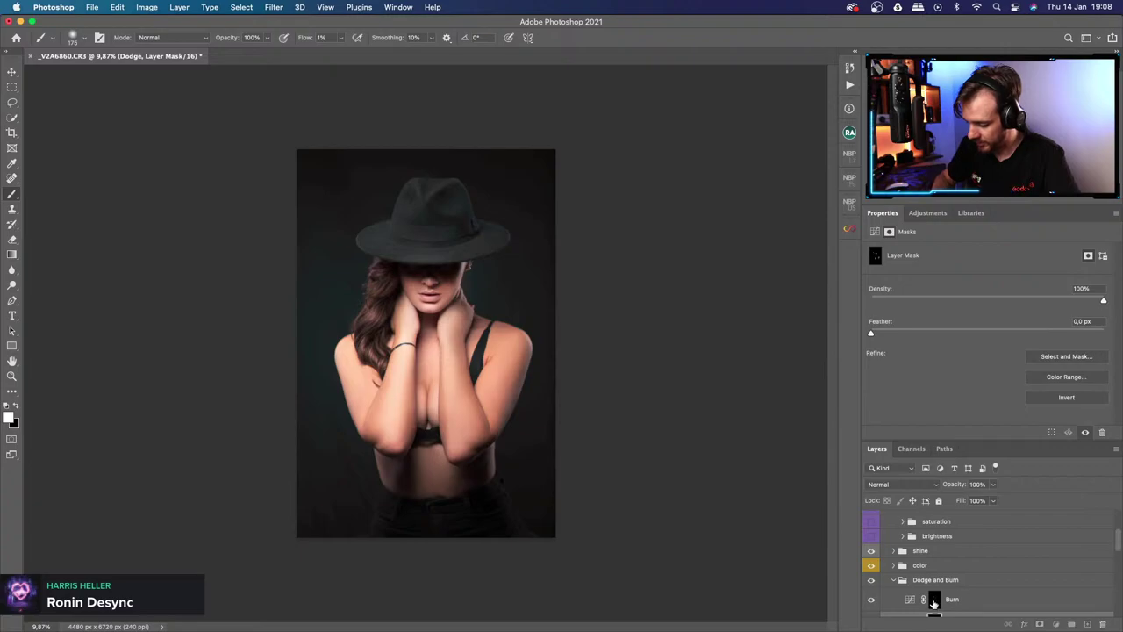
pyautogui.click(933, 601)
pyautogui.press('[')
pyautogui.press('[')
pyautogui.press('[')
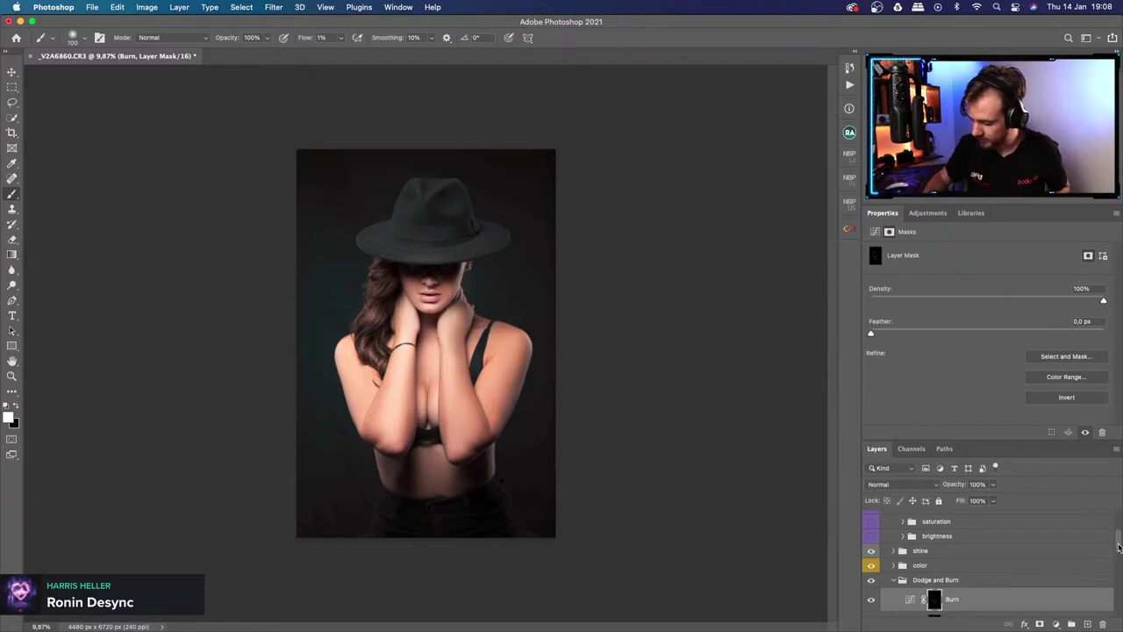
pyautogui.scroll(-2, 1119, 548)
pyautogui.click(935, 597)
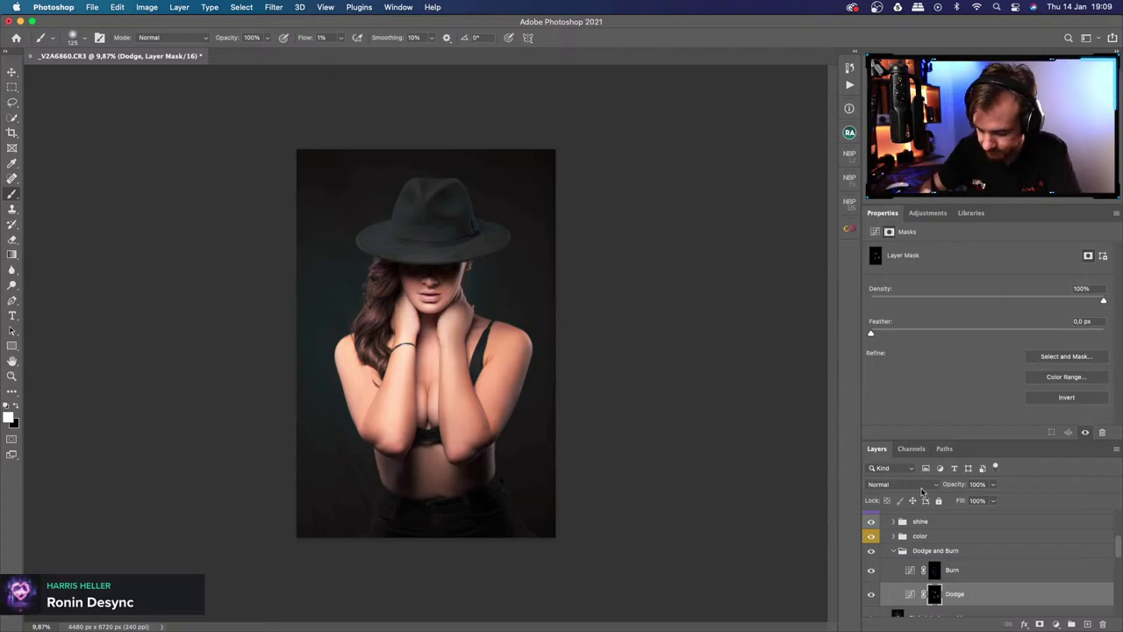
pyautogui.hotkey('alt', ']')
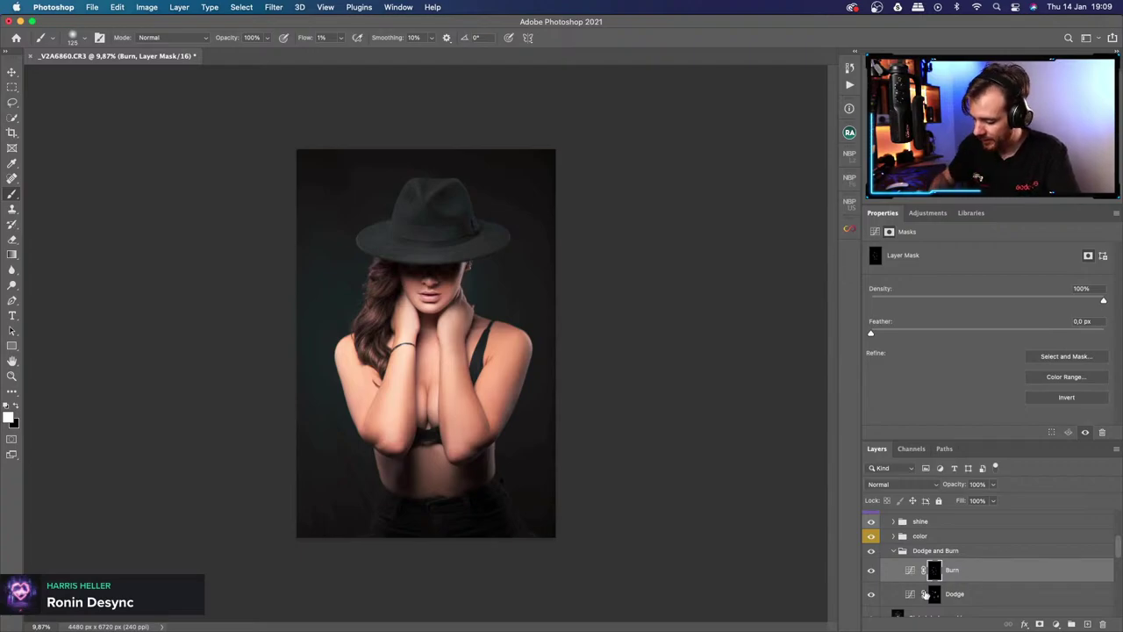
pyautogui.click(874, 597)
pyautogui.click(874, 597)
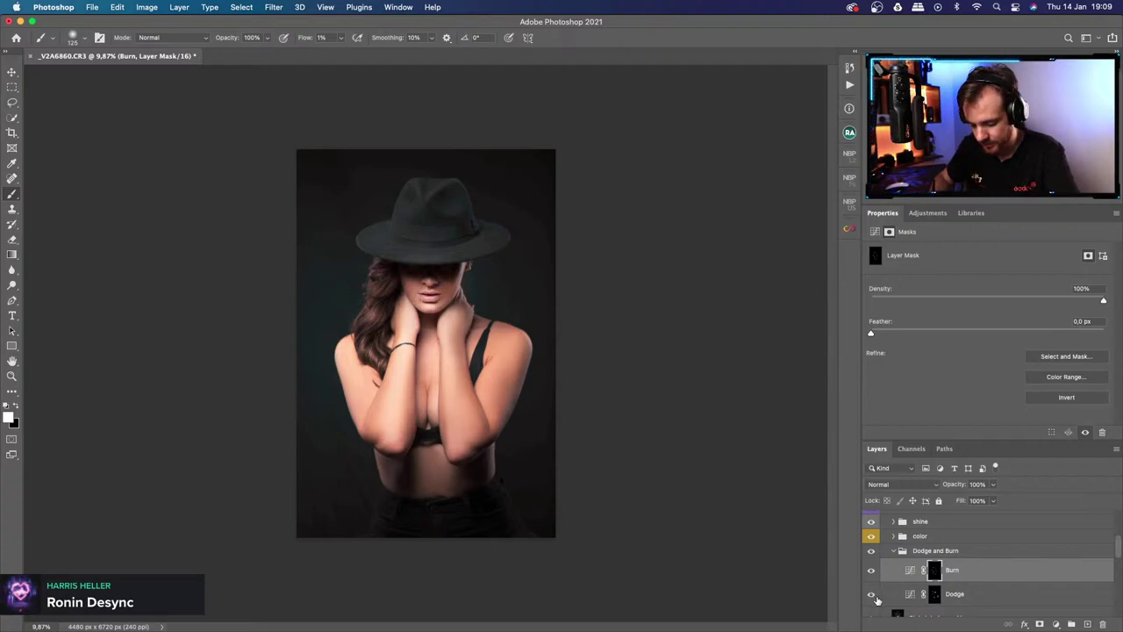
# Run the D and B action to create a new Dodge and Burn group.
pyautogui.click(937, 551)
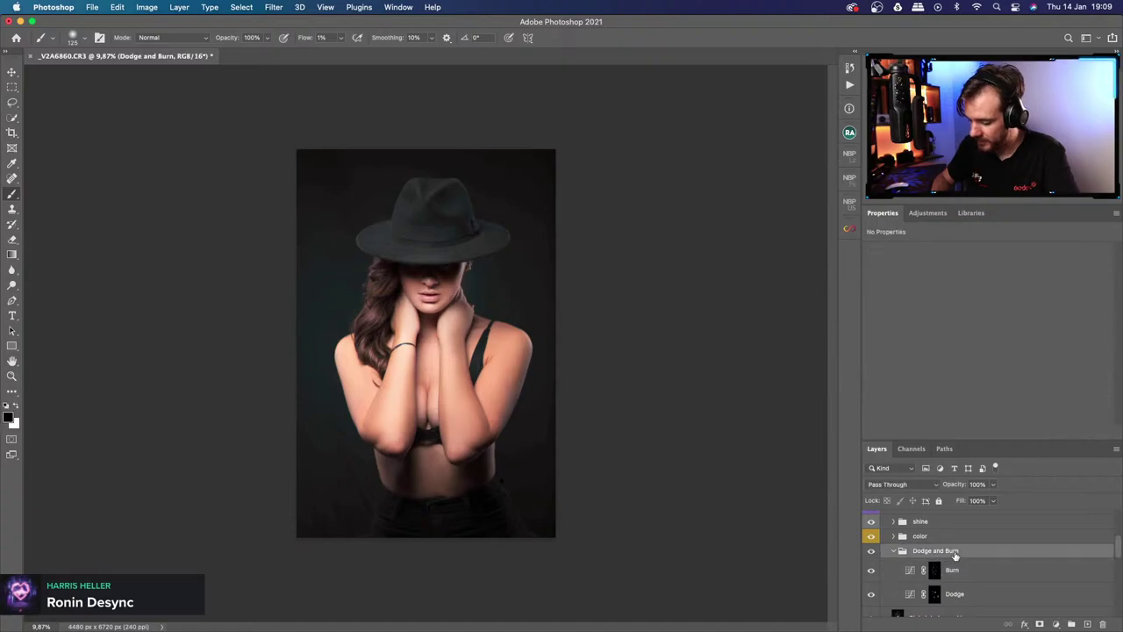
pyautogui.click(850, 84)
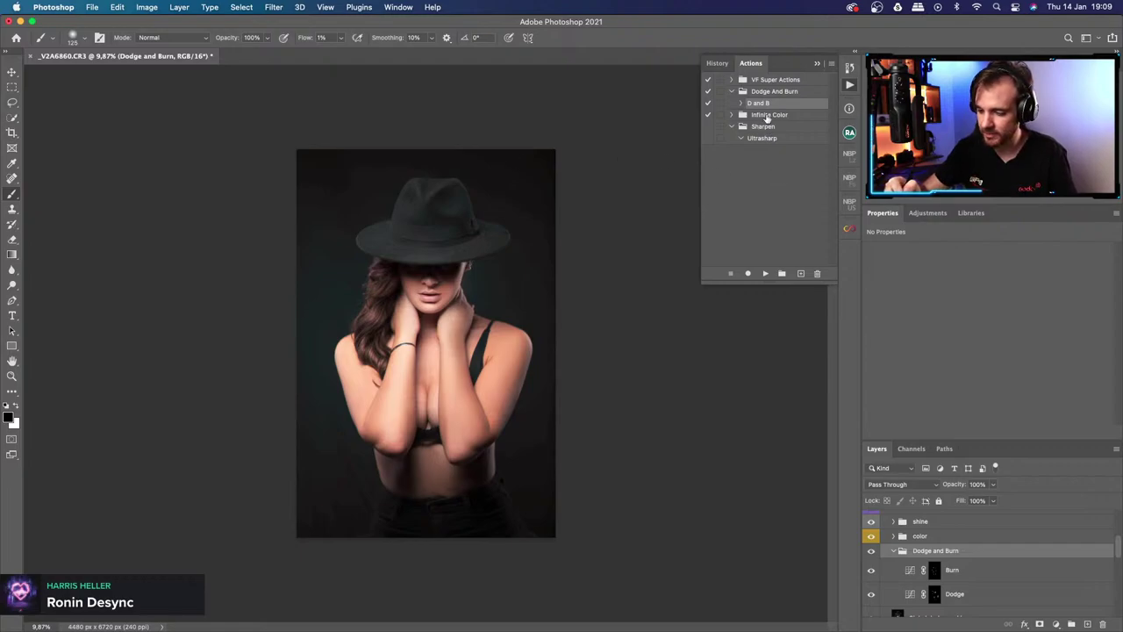
pyautogui.click(766, 273)
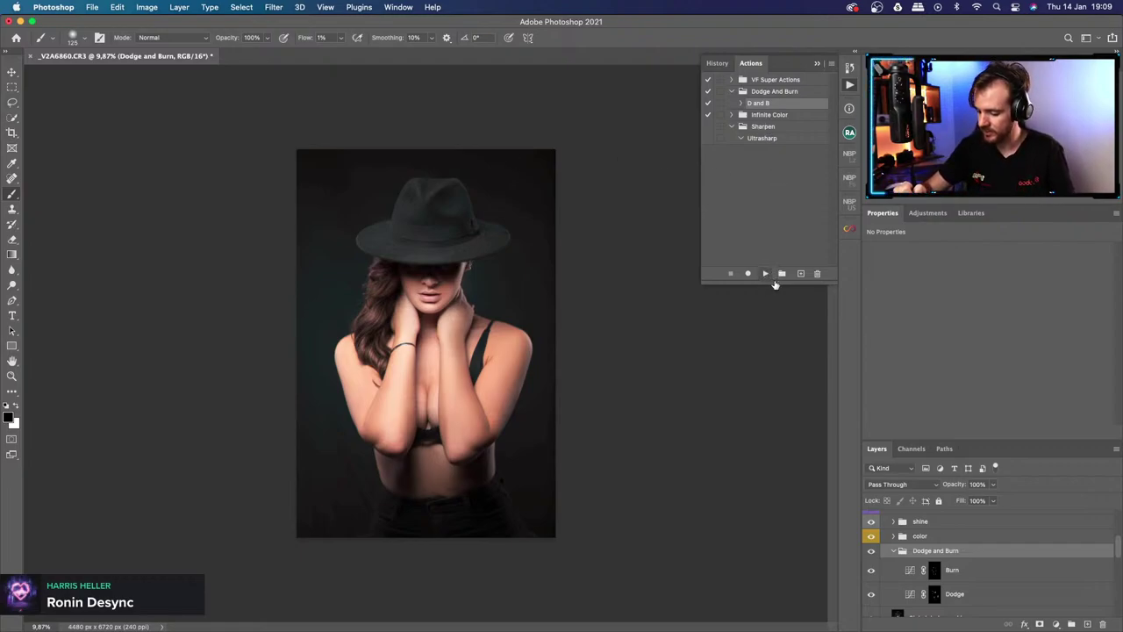
# Set a 200 brush on the new Dodge mask, compare with Dodge hidden, and return to the Dodge mask.
pyautogui.click(935, 594)
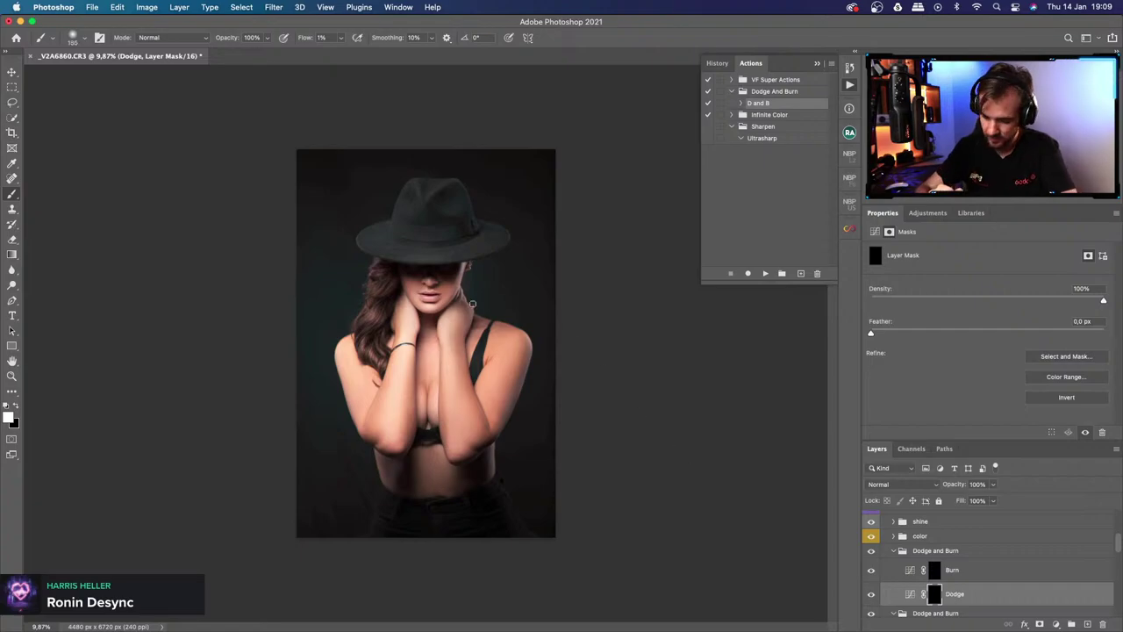
pyautogui.press(']')
pyautogui.press(']')
pyautogui.press(']')
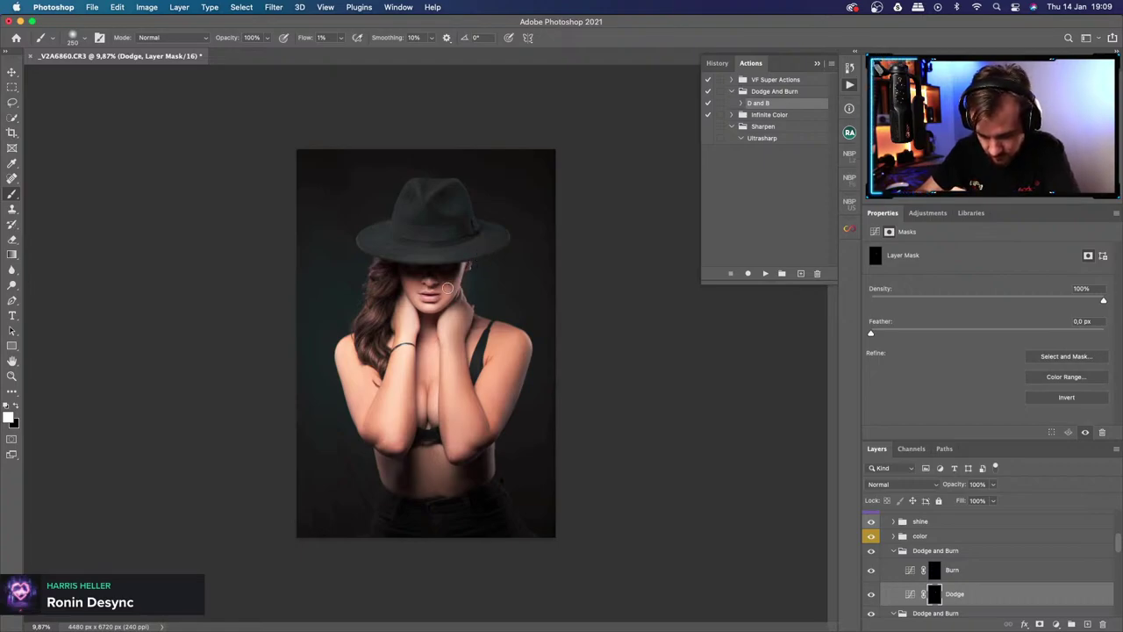
pyautogui.moveTo(449, 298); pyautogui.dragTo(437, 303)
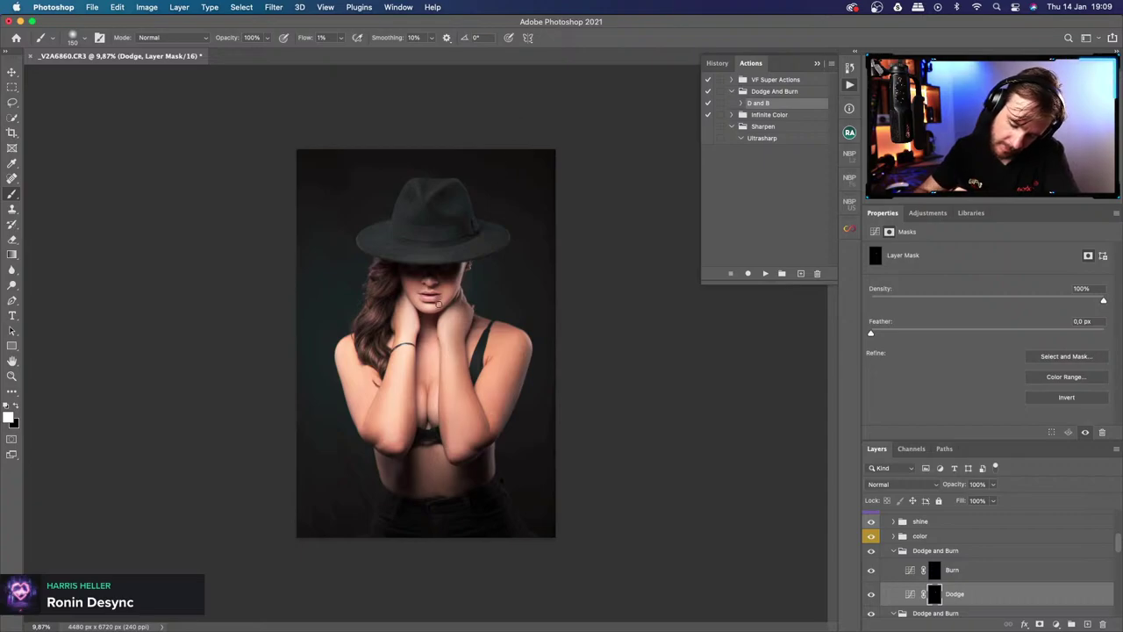
pyautogui.press(']')
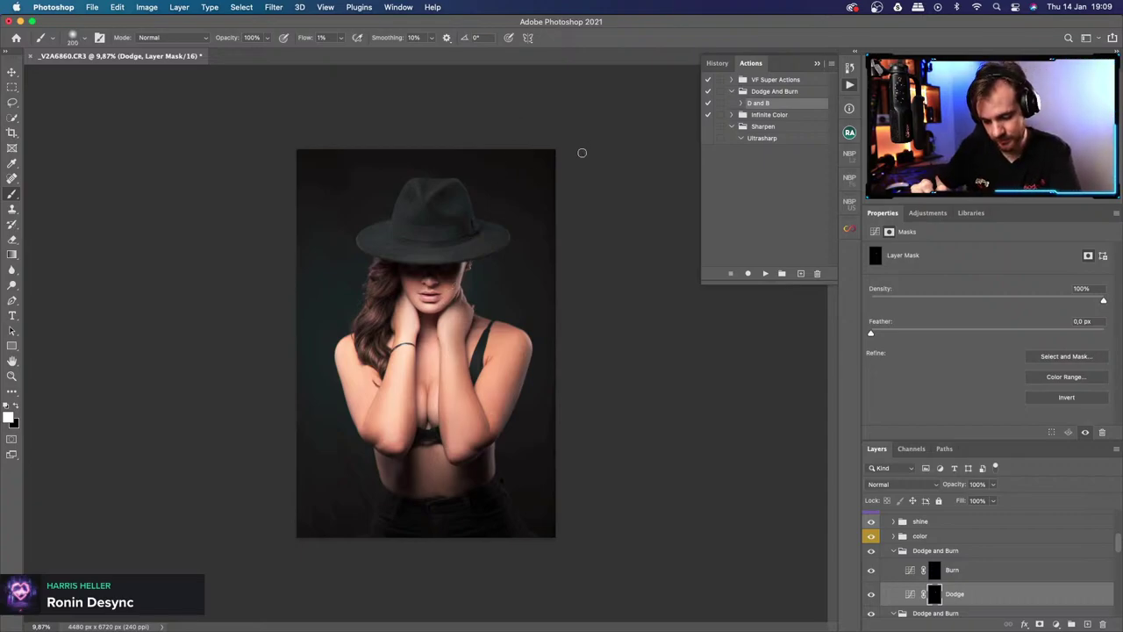
pyautogui.click(872, 595)
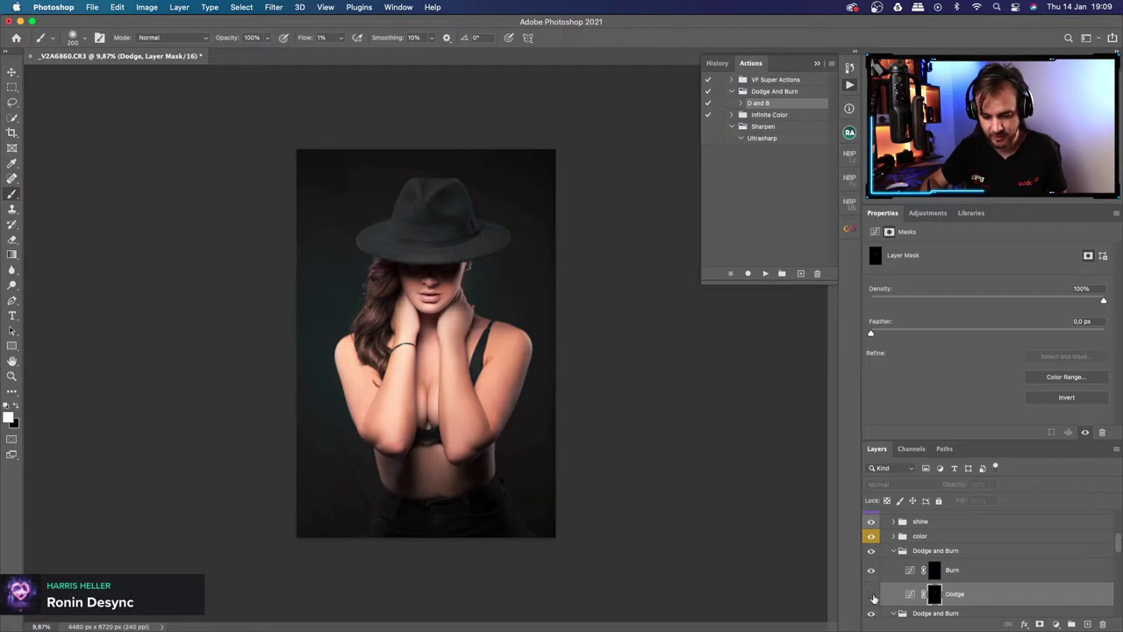
pyautogui.click(872, 595)
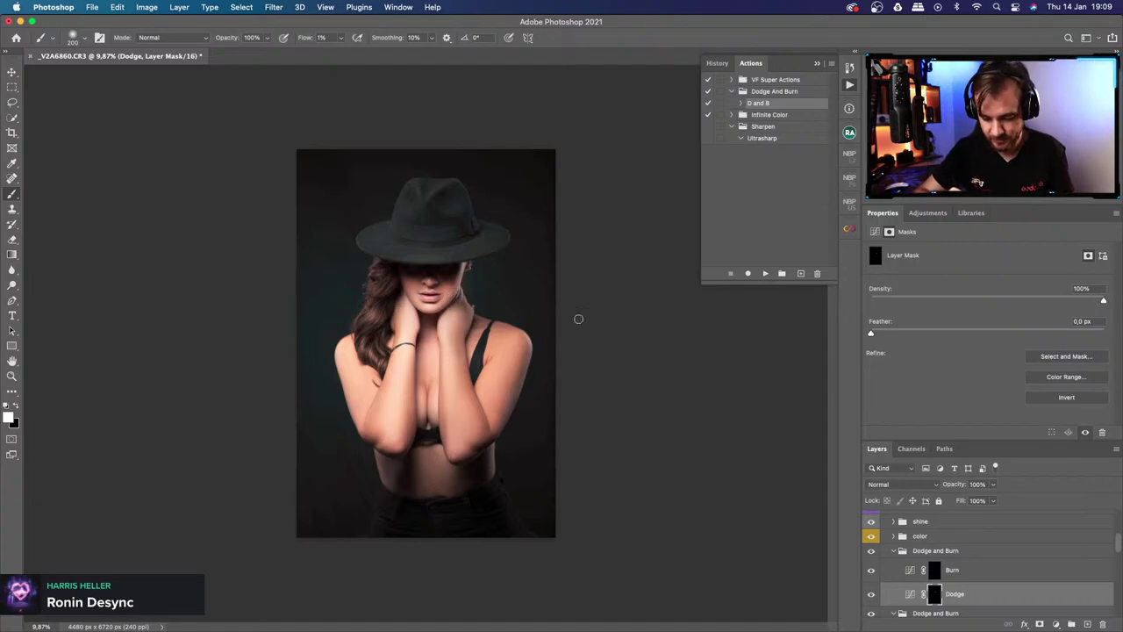
pyautogui.click(937, 572)
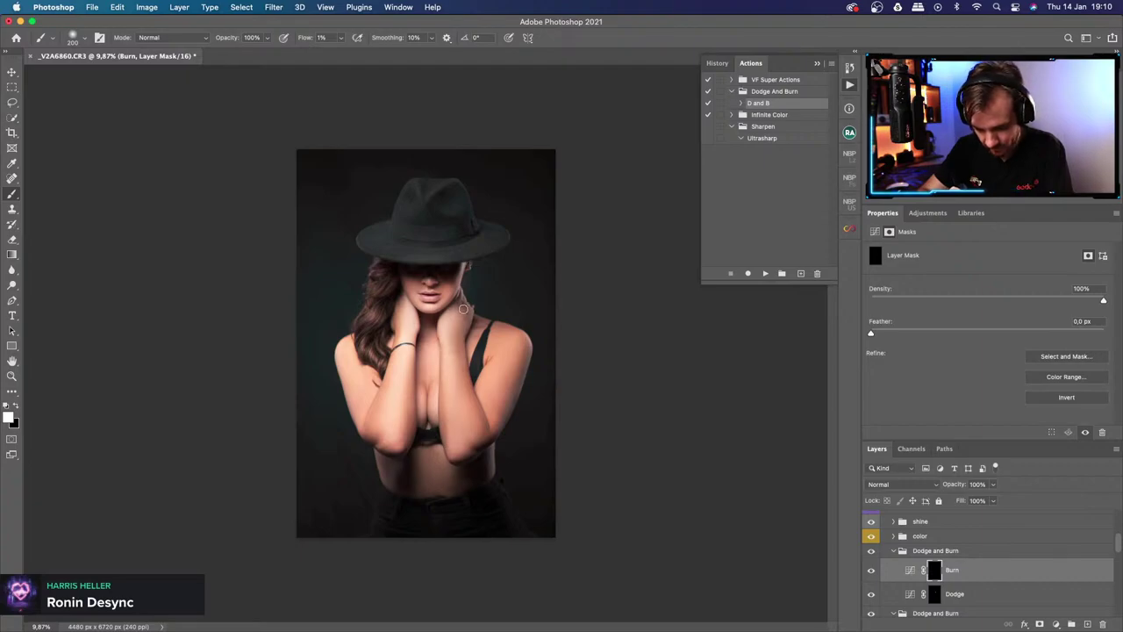
pyautogui.click(935, 594)
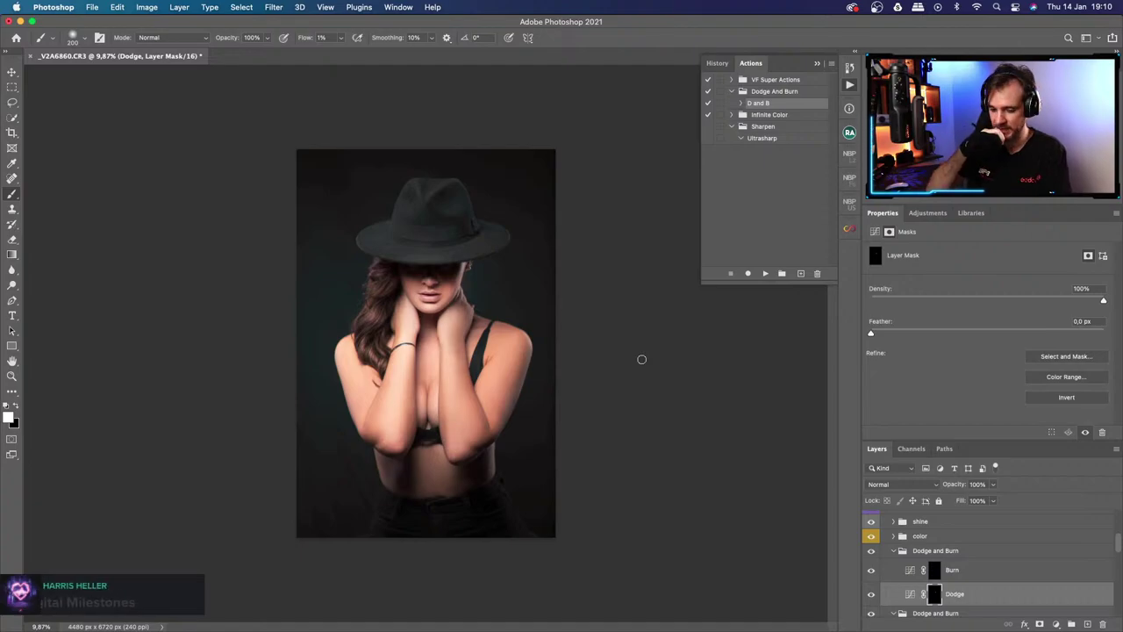
pyautogui.scroll(-10, 1117, 546)
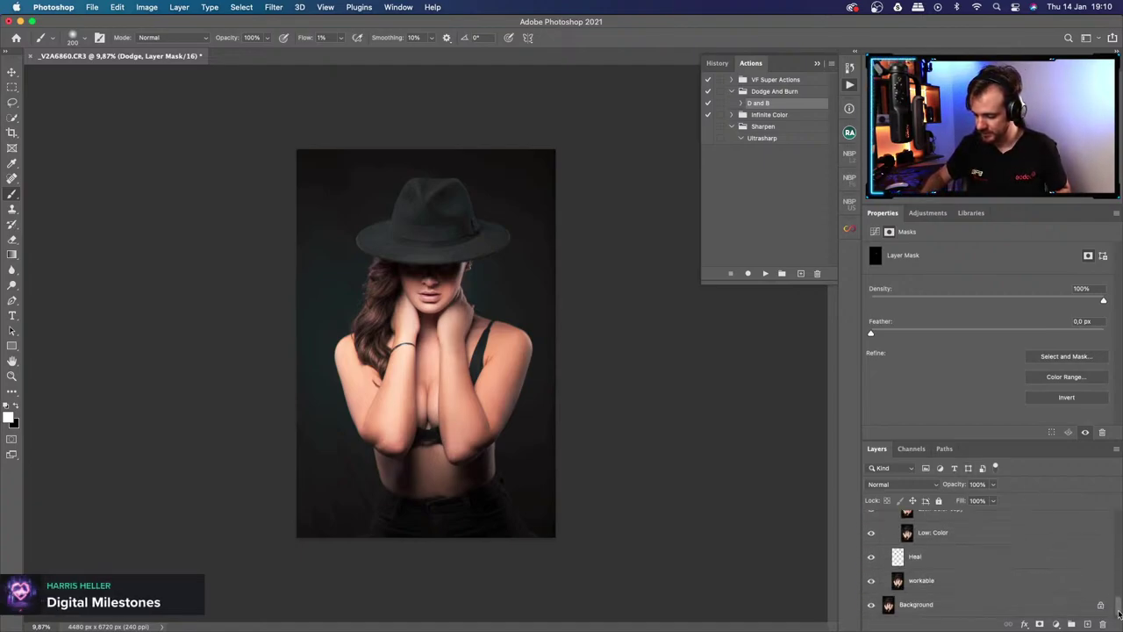
# View only the unretouched Background, restore the full composite, then hide the Background layer.
pyautogui.keyDown('alt'); pyautogui.click(873, 608); pyautogui.keyUp('alt')
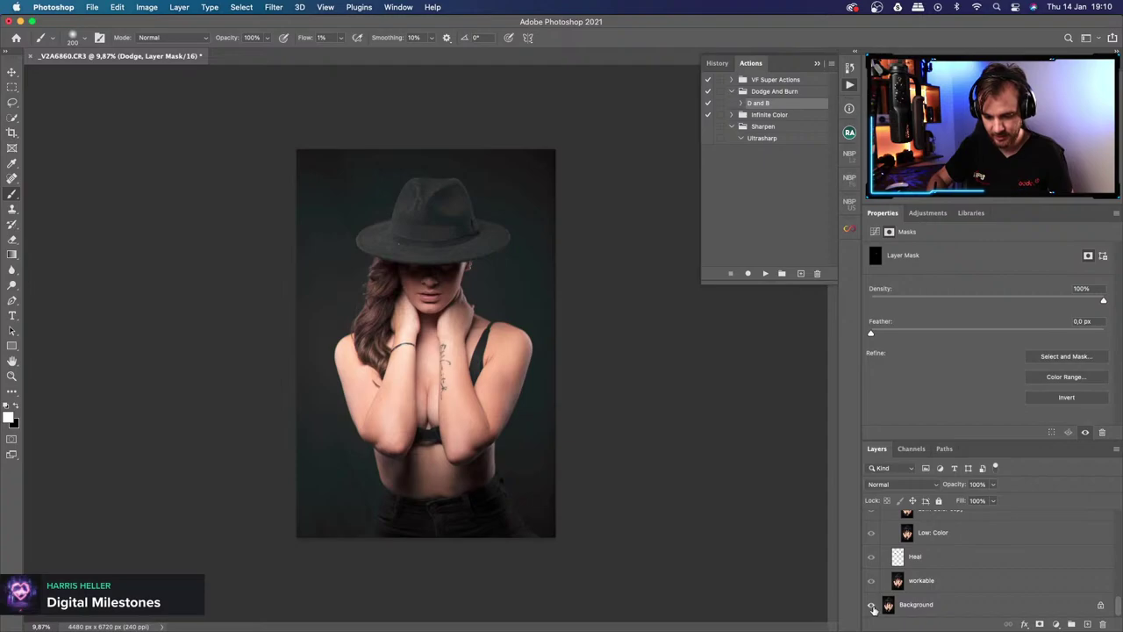
pyautogui.keyDown('alt'); pyautogui.click(872, 607); pyautogui.keyUp('alt')
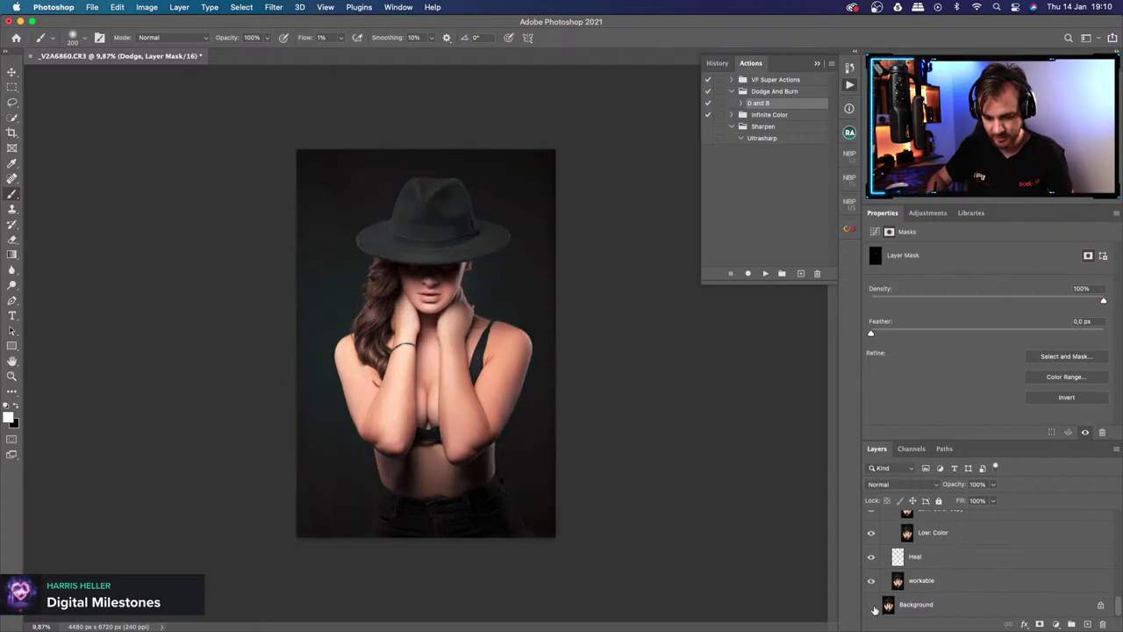
pyautogui.click(872, 607)
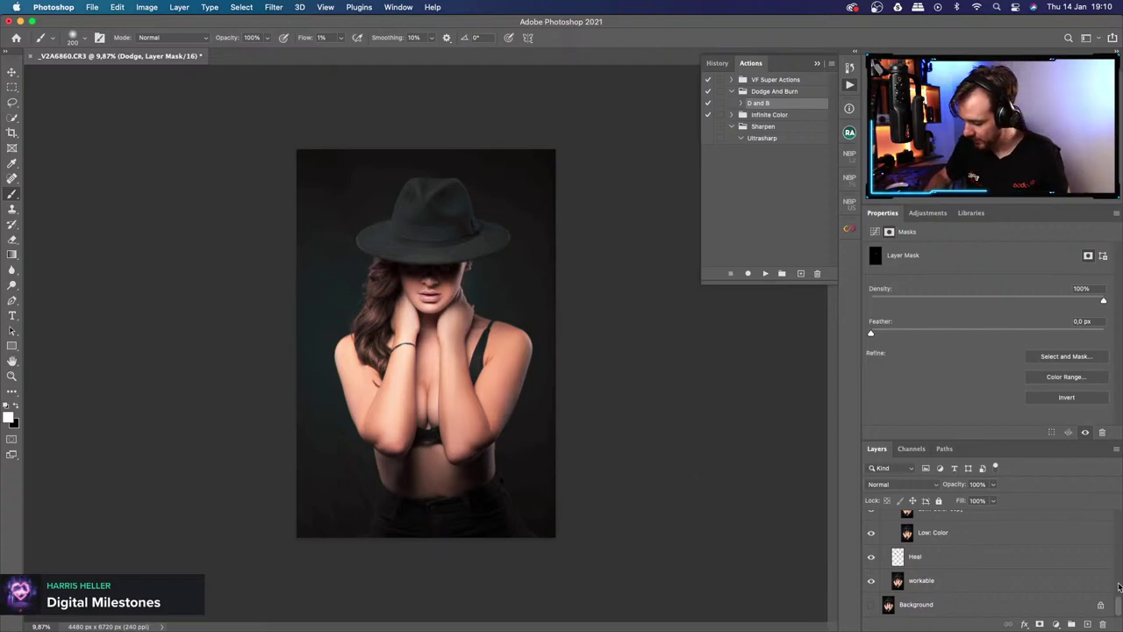
pyautogui.scroll(6, 965, 553)
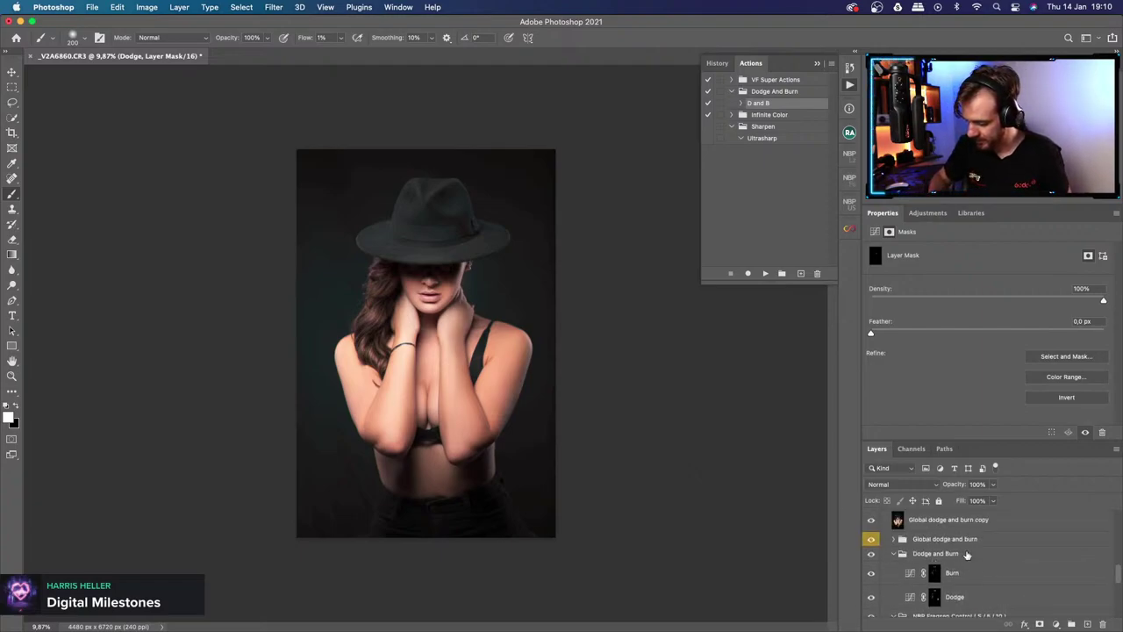
# Target the Burn layer mask and toggle the Burn layer off and on twice to compare.
pyautogui.moveTo(1119, 575); pyautogui.dragTo(1118, 549)
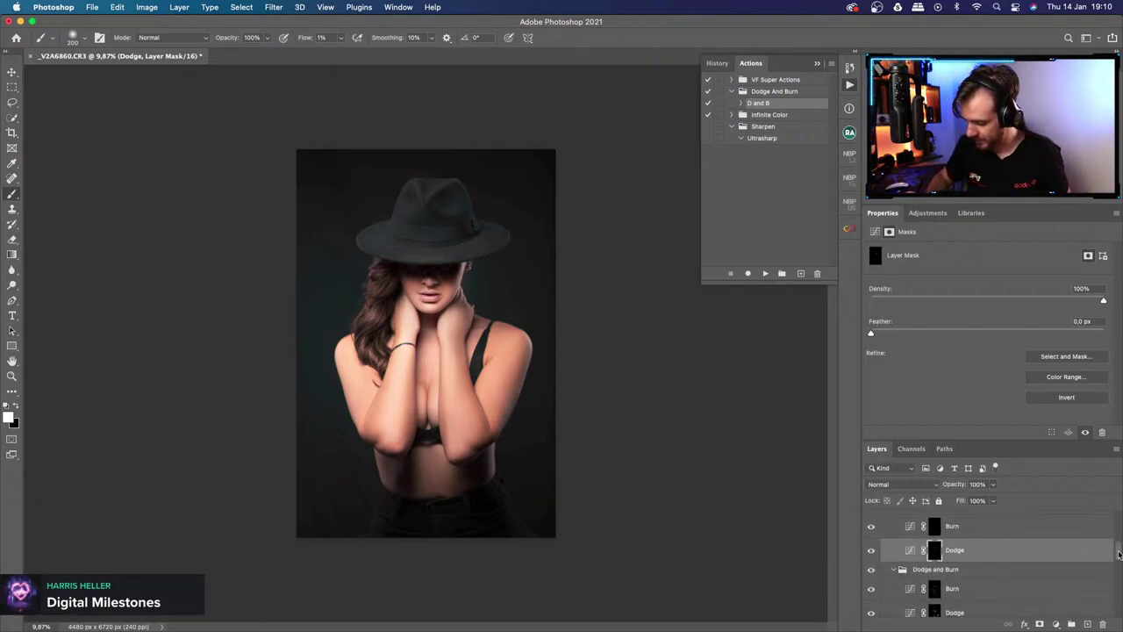
pyautogui.scroll(-1, 938, 547)
pyautogui.click(935, 527)
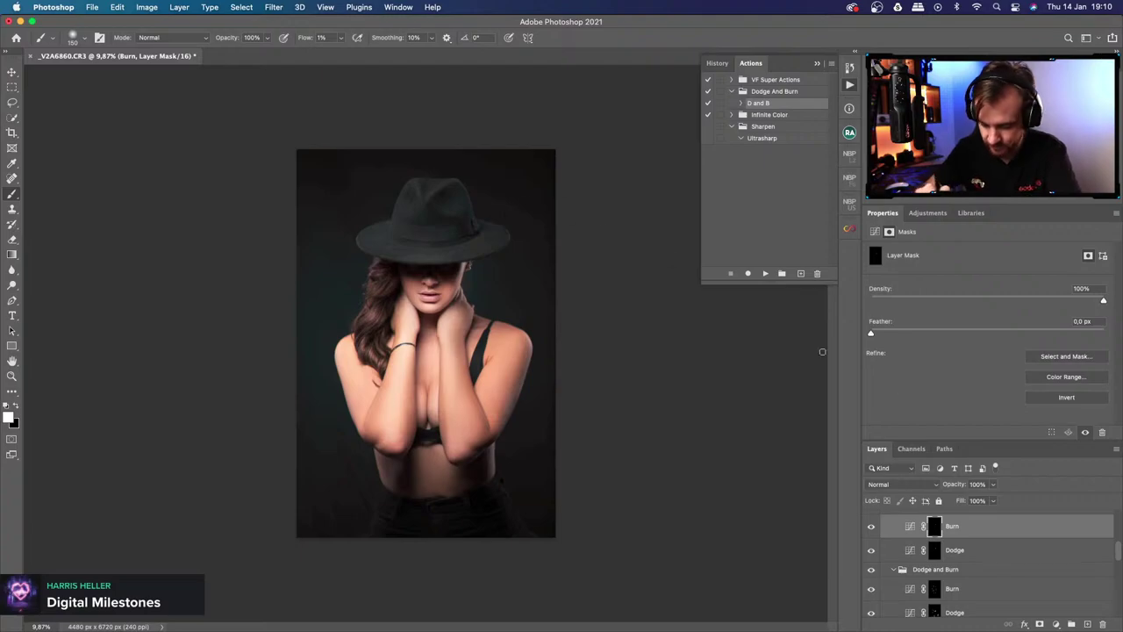
pyautogui.click(873, 527)
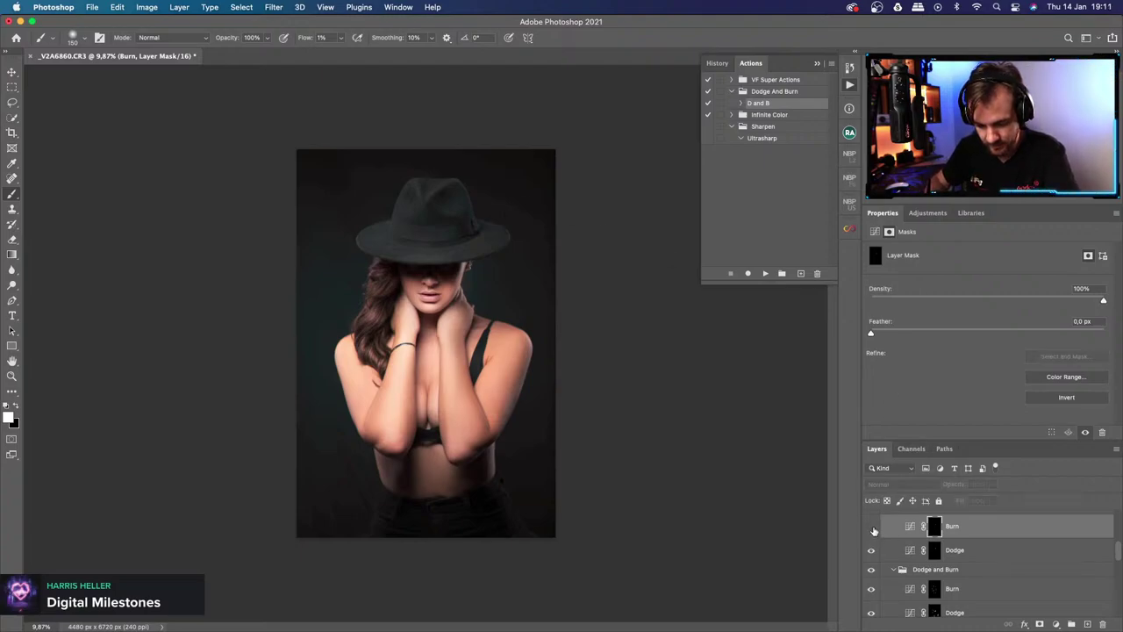
pyautogui.click(872, 529)
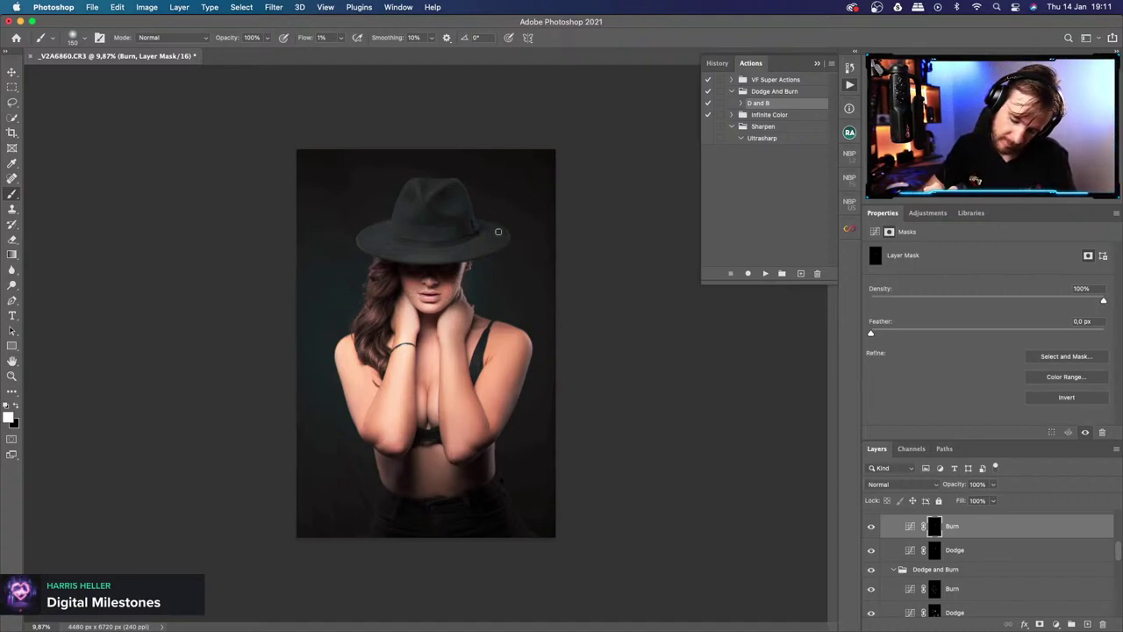
pyautogui.click(872, 527)
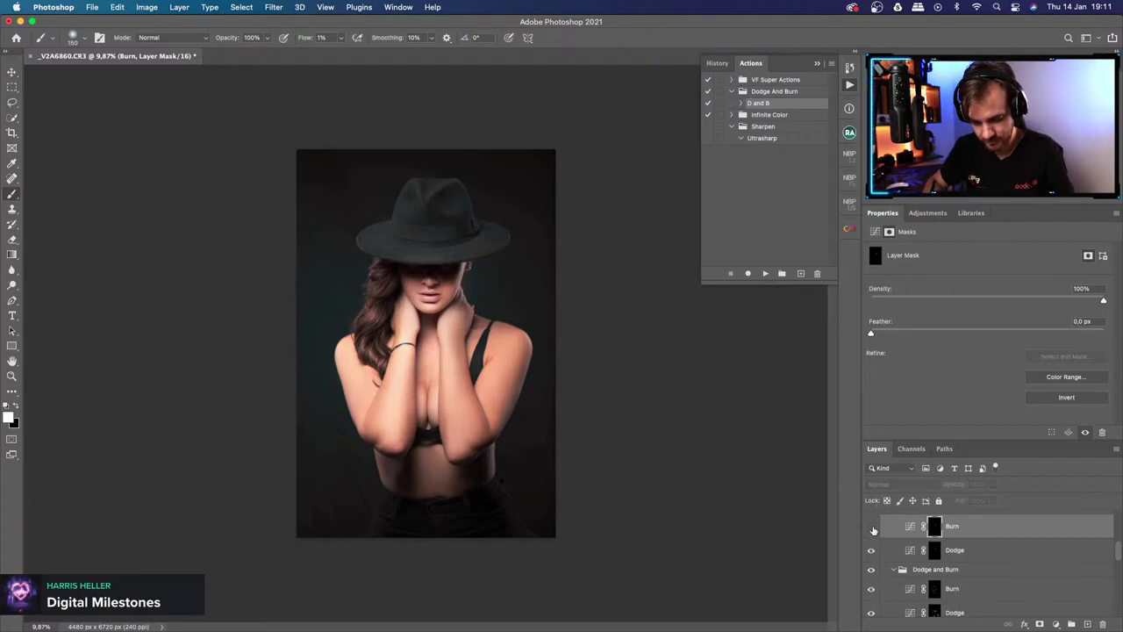
pyautogui.click(871, 527)
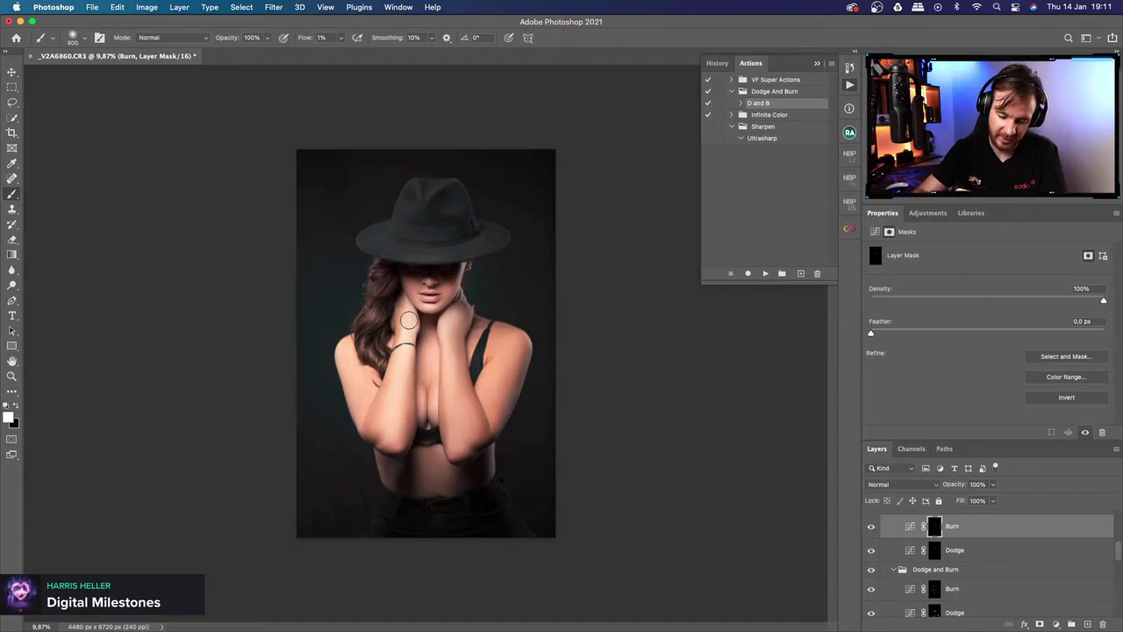
# Resize the burn brush from 400 to 250, compare with Burn hidden, then shrink it to 175.
pyautogui.press(']')
pyautogui.press(']')
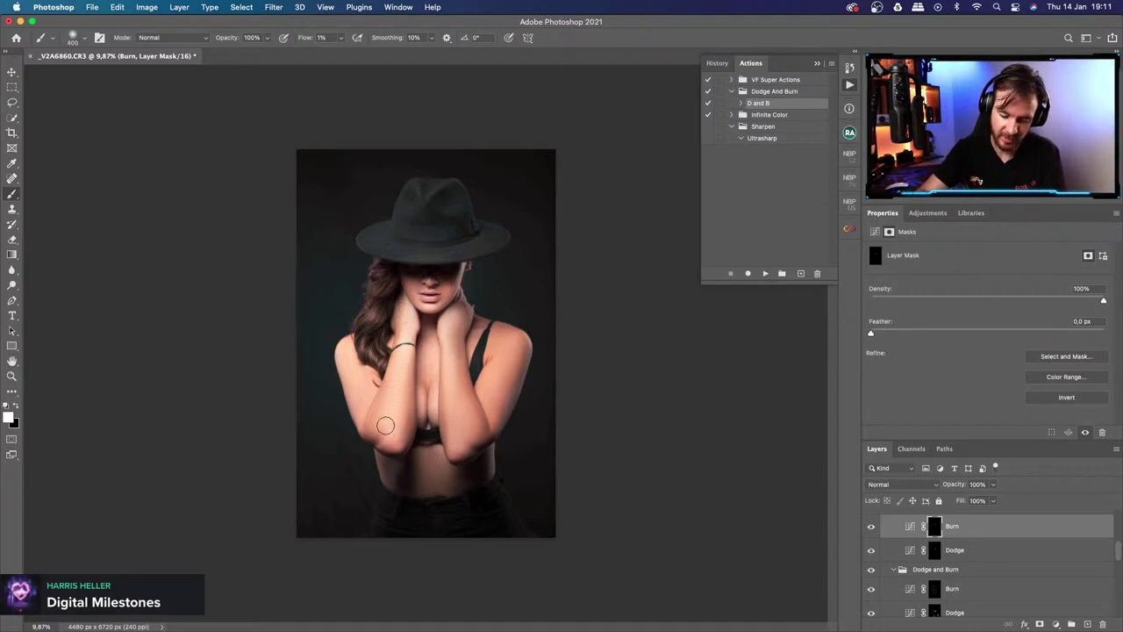
pyautogui.press('[')
pyautogui.press('[')
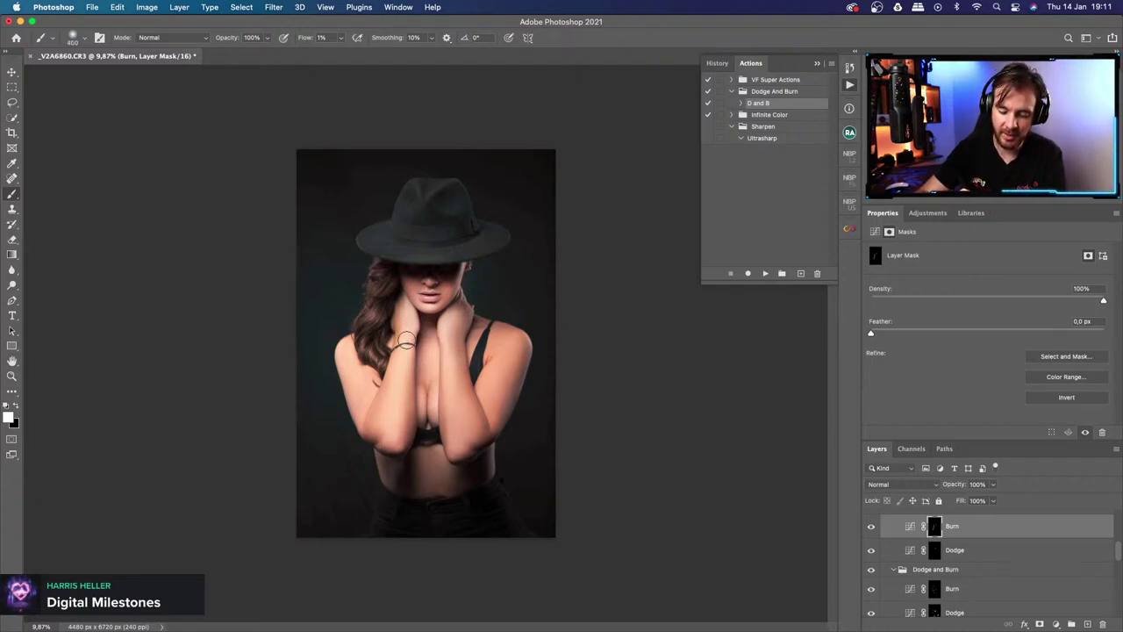
pyautogui.click(872, 527)
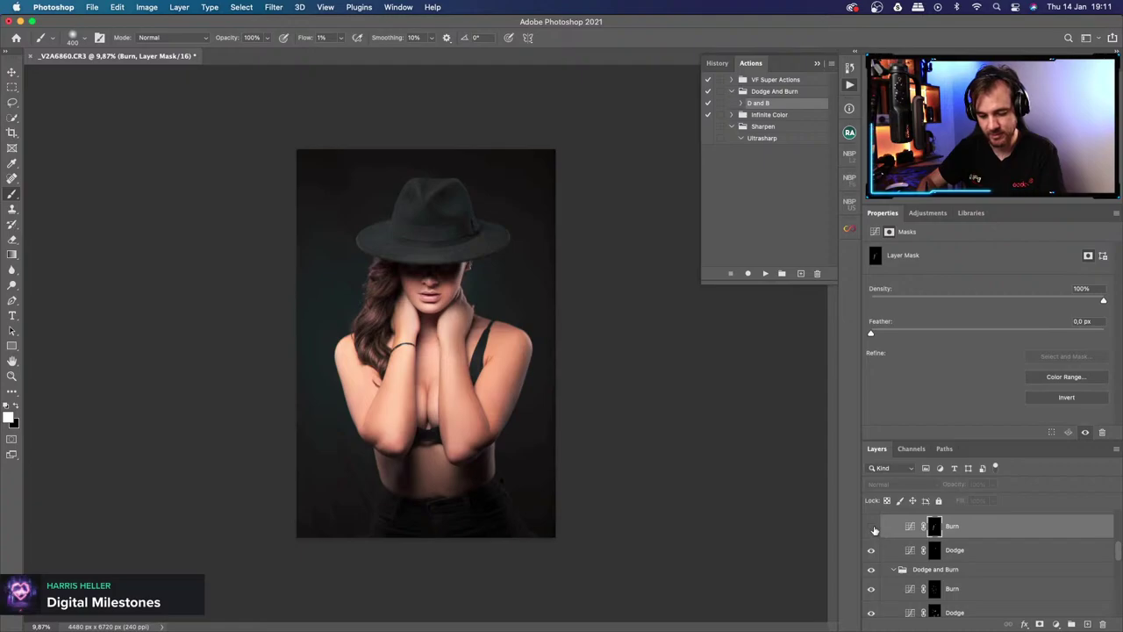
pyautogui.click(871, 527)
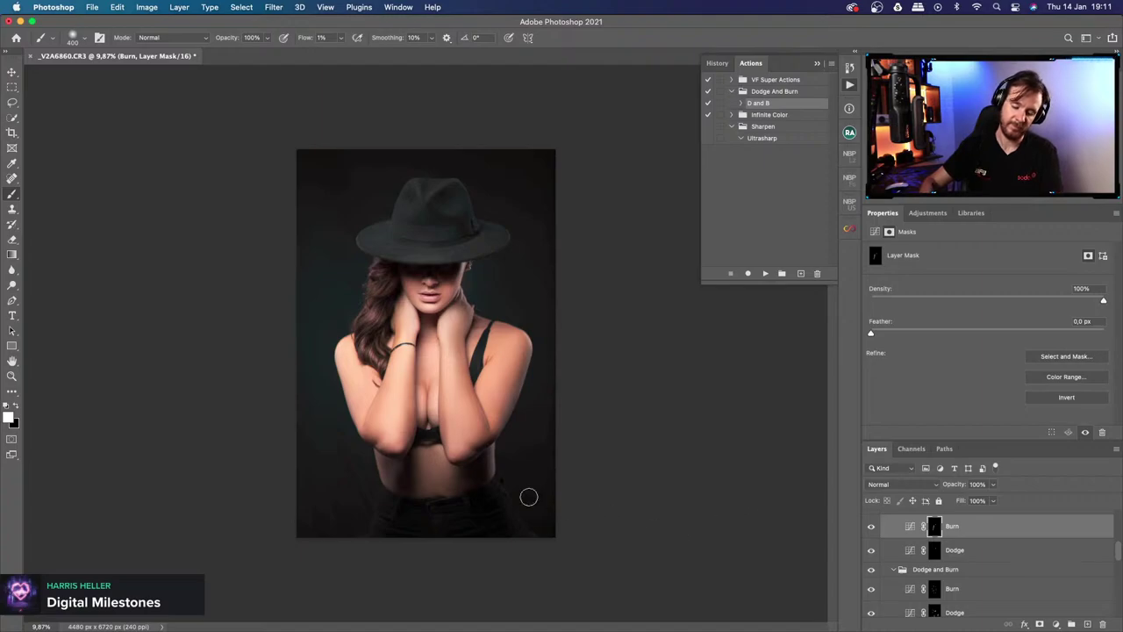
pyautogui.press('[')
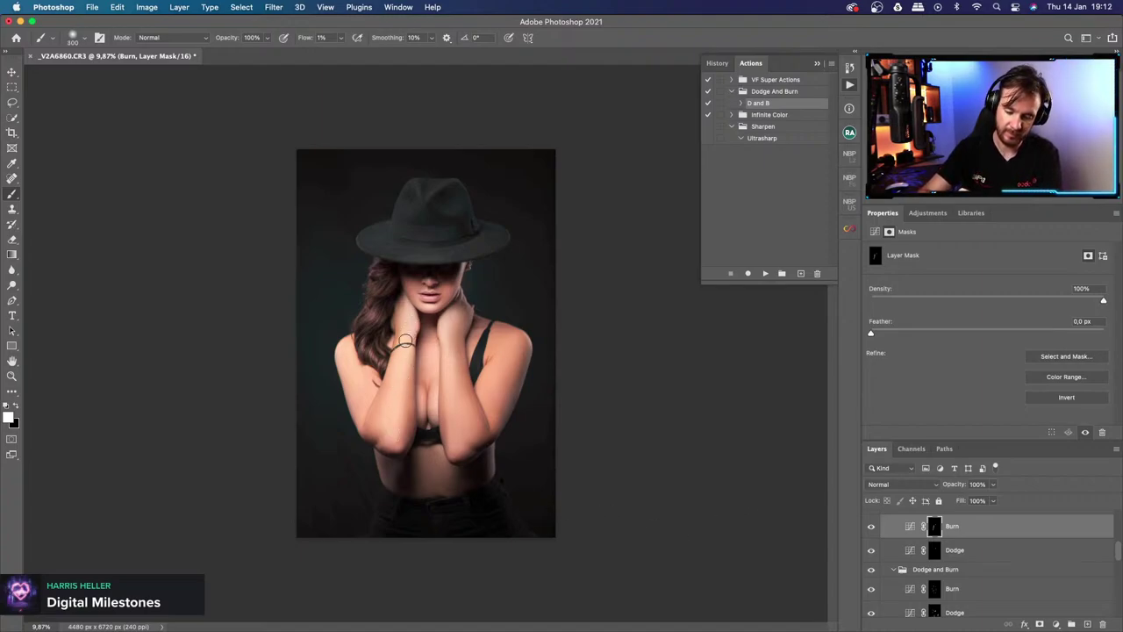
pyautogui.press('[')
pyautogui.press('[')
pyautogui.press('[')
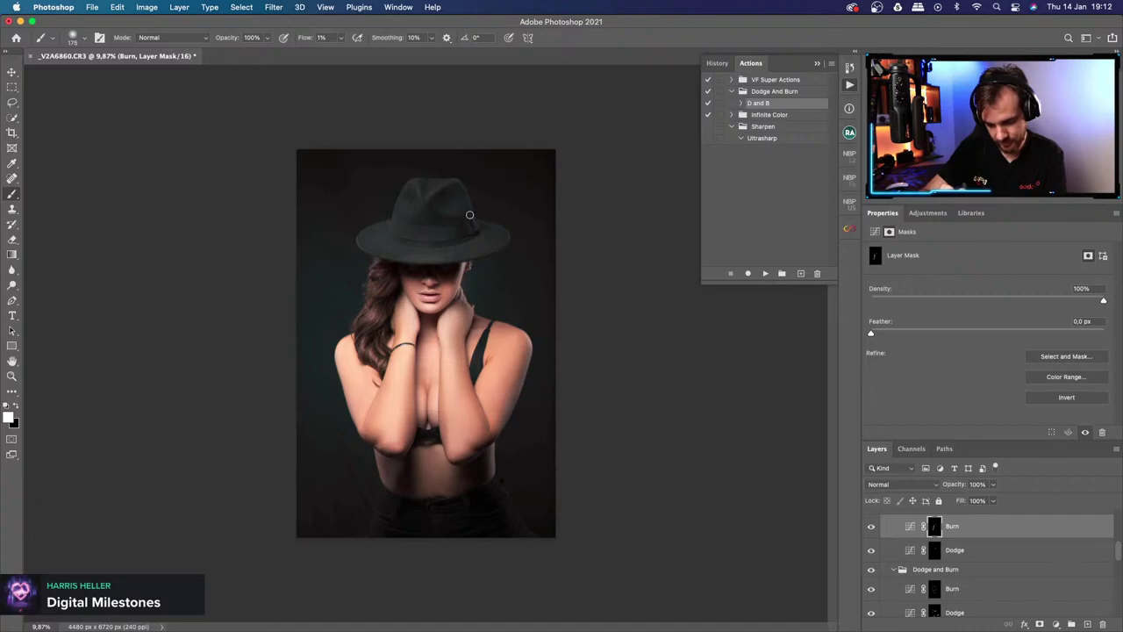
# Generate three Infinite Color grades until a teal tint appears, then collapse the plugin panel.
pyautogui.click(850, 227)
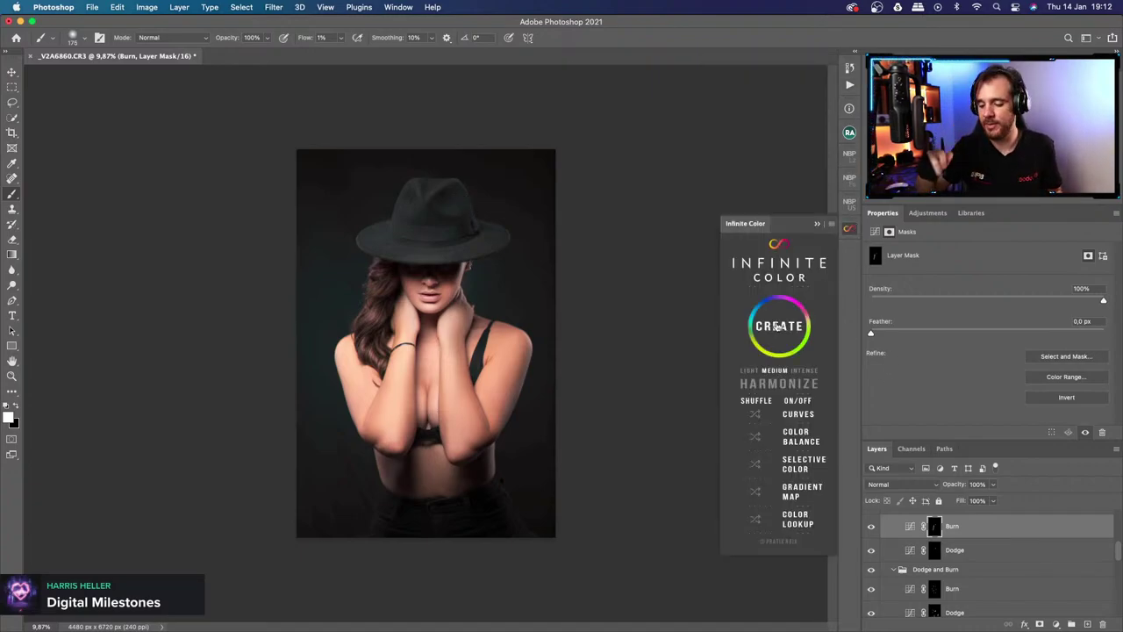
pyautogui.click(777, 326)
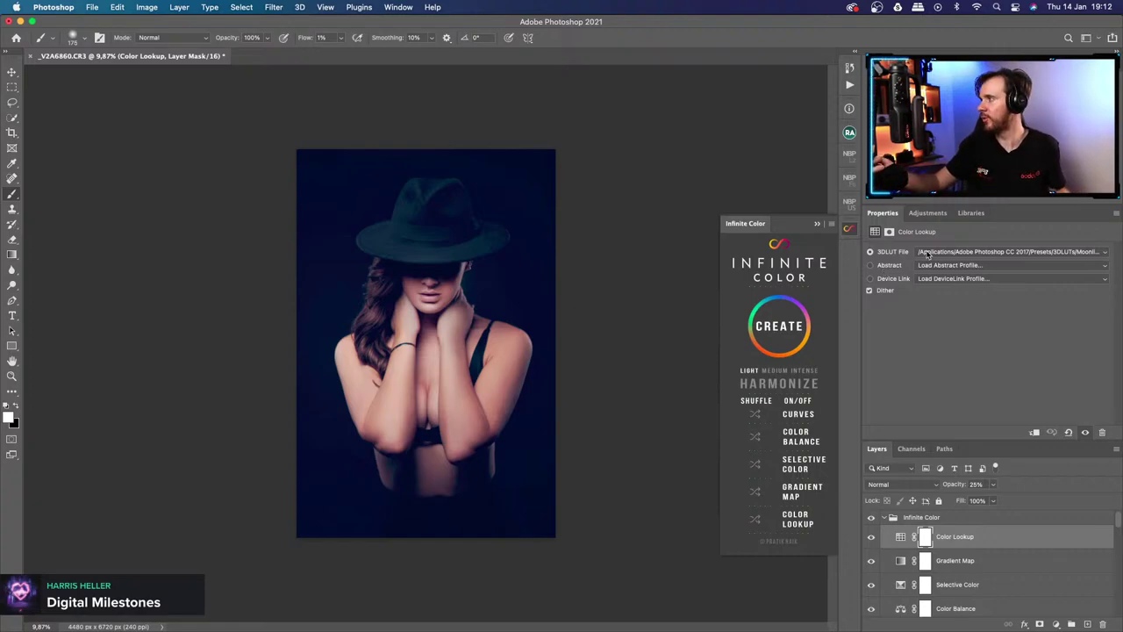
pyautogui.click(781, 327)
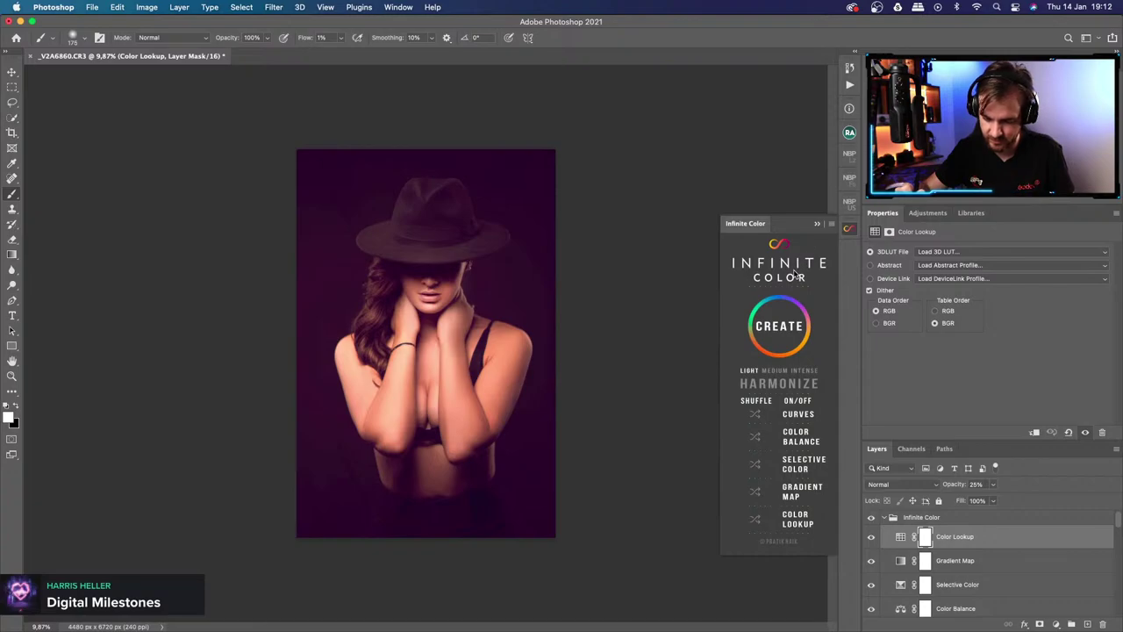
pyautogui.click(785, 317)
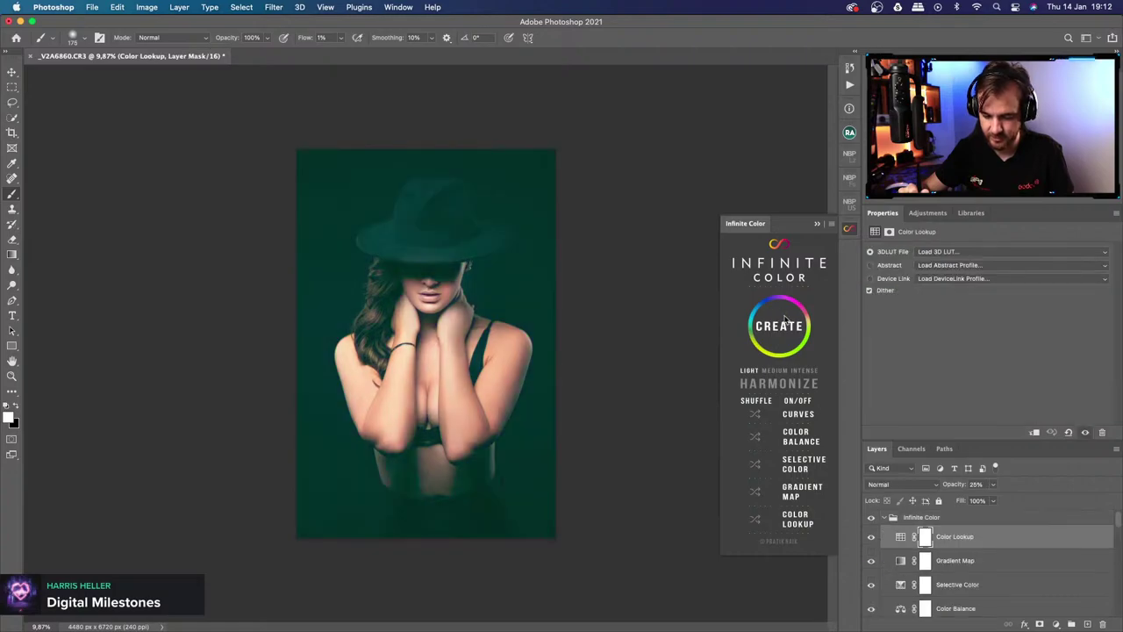
pyautogui.click(819, 223)
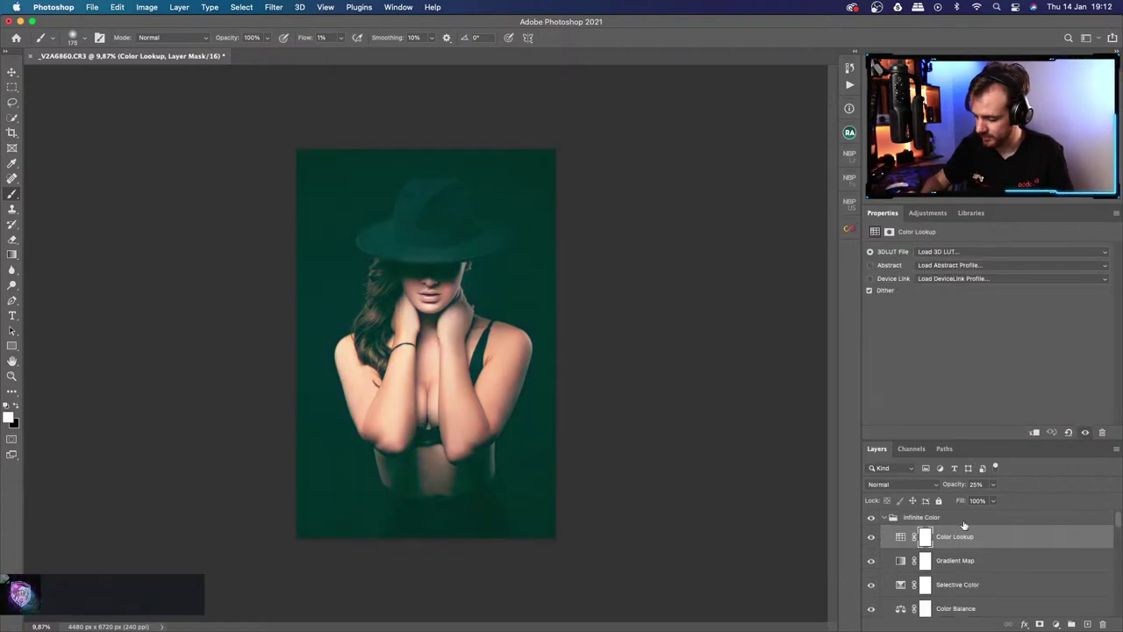
# Try the Infinite Color group at about half opacity, then hide it to compare.
pyautogui.click(885, 518)
pyautogui.moveTo(993, 485); pyautogui.dragTo(969, 501)
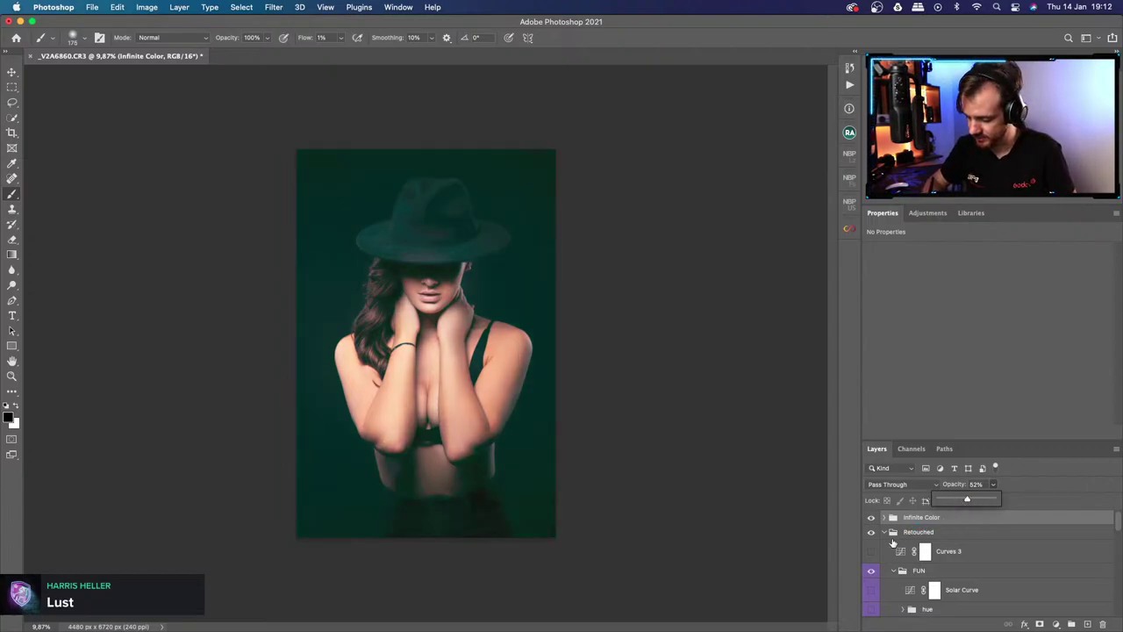
pyautogui.click(872, 519)
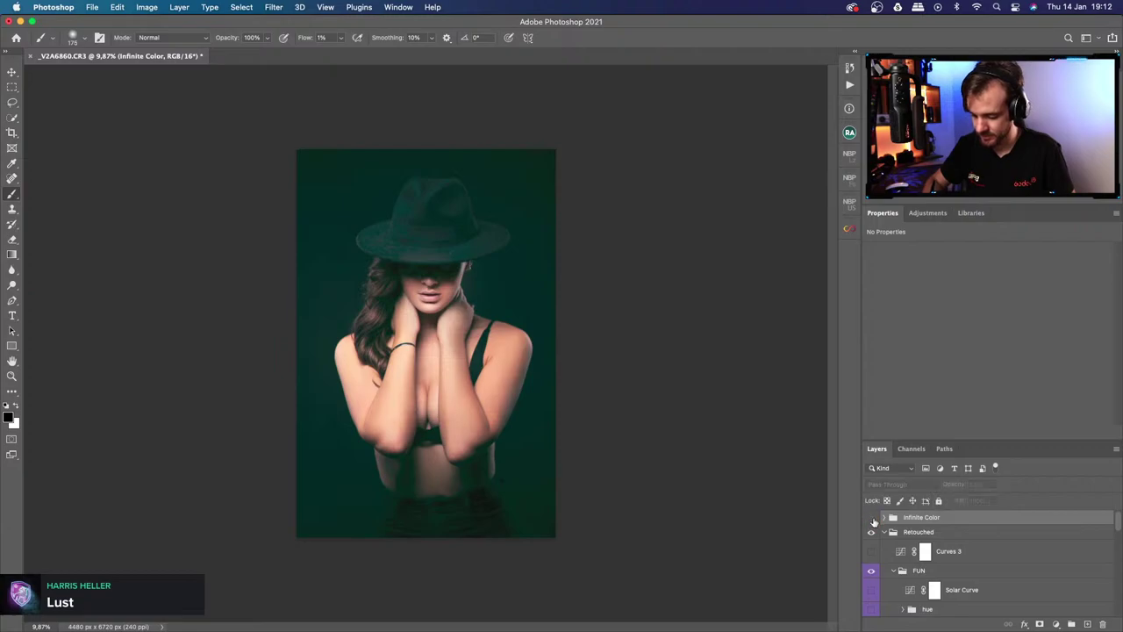
pyautogui.click(871, 518)
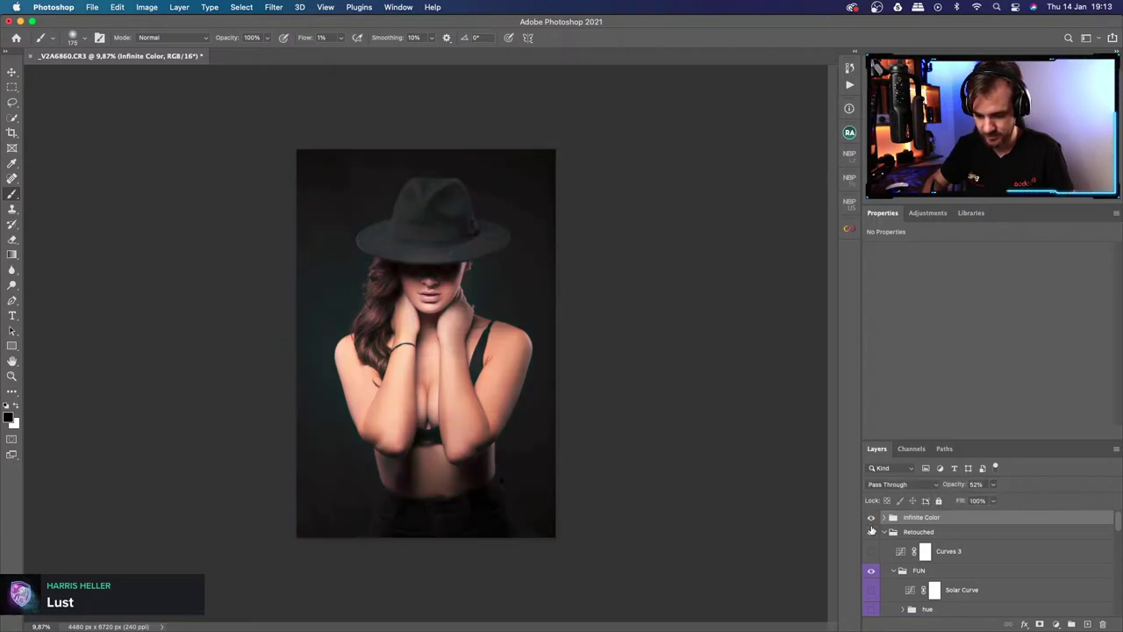
# Show the Retouched group, lower Infinite Color opacity to 24%, and select the Burn mask.
pyautogui.click(871, 531)
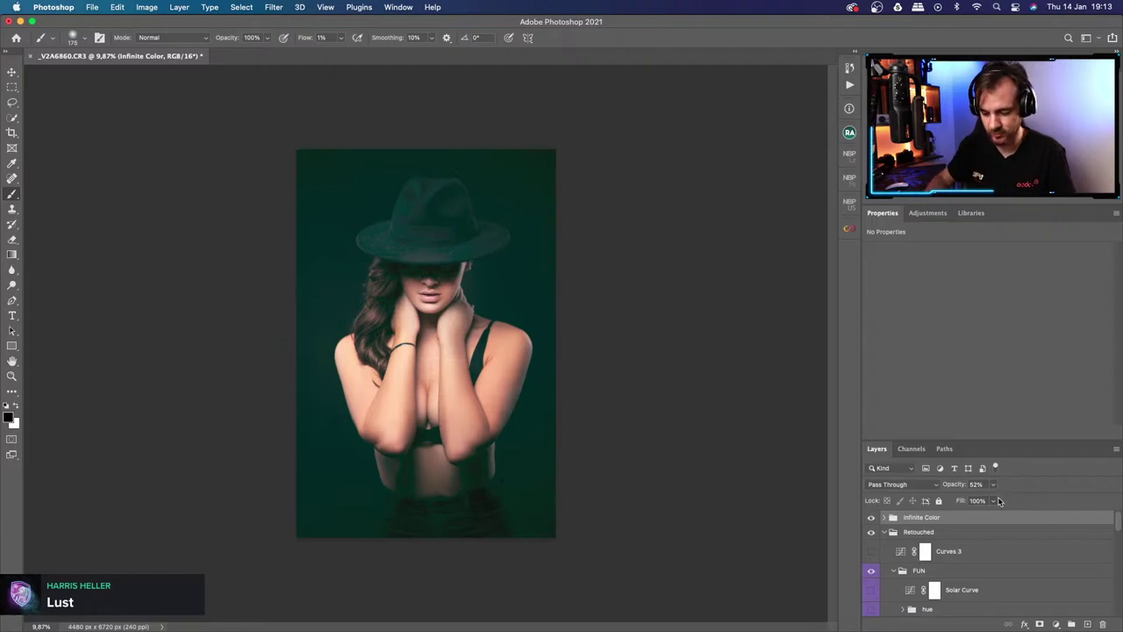
pyautogui.moveTo(993, 485); pyautogui.dragTo(1008, 528)
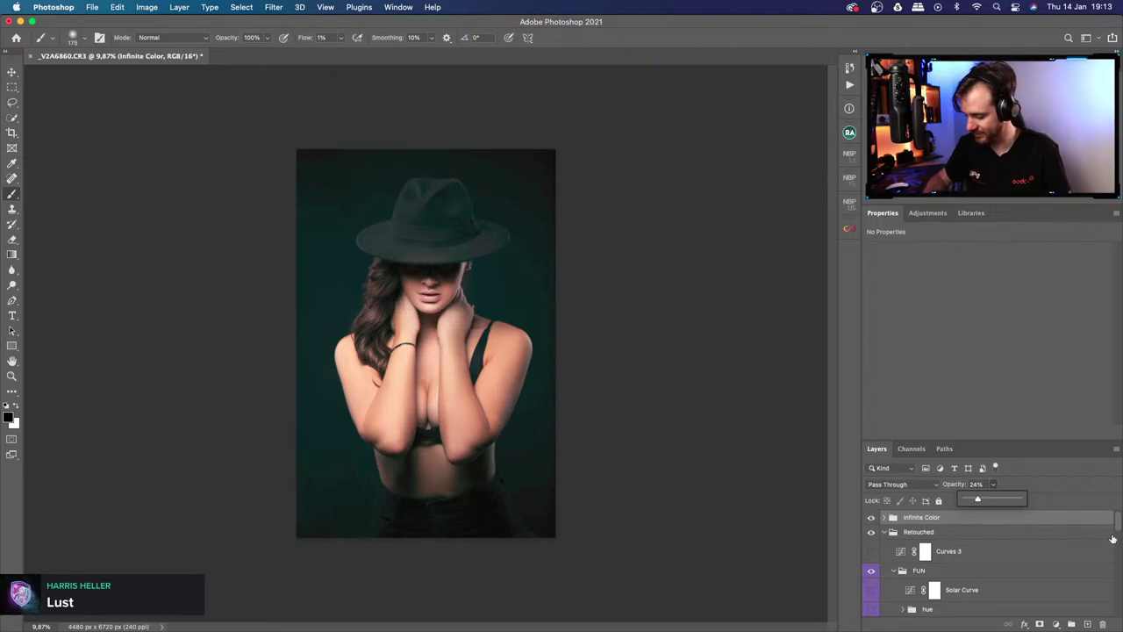
pyautogui.click(1119, 524)
pyautogui.scroll(-2, 1119, 529)
pyautogui.scroll(-4, 1119, 529)
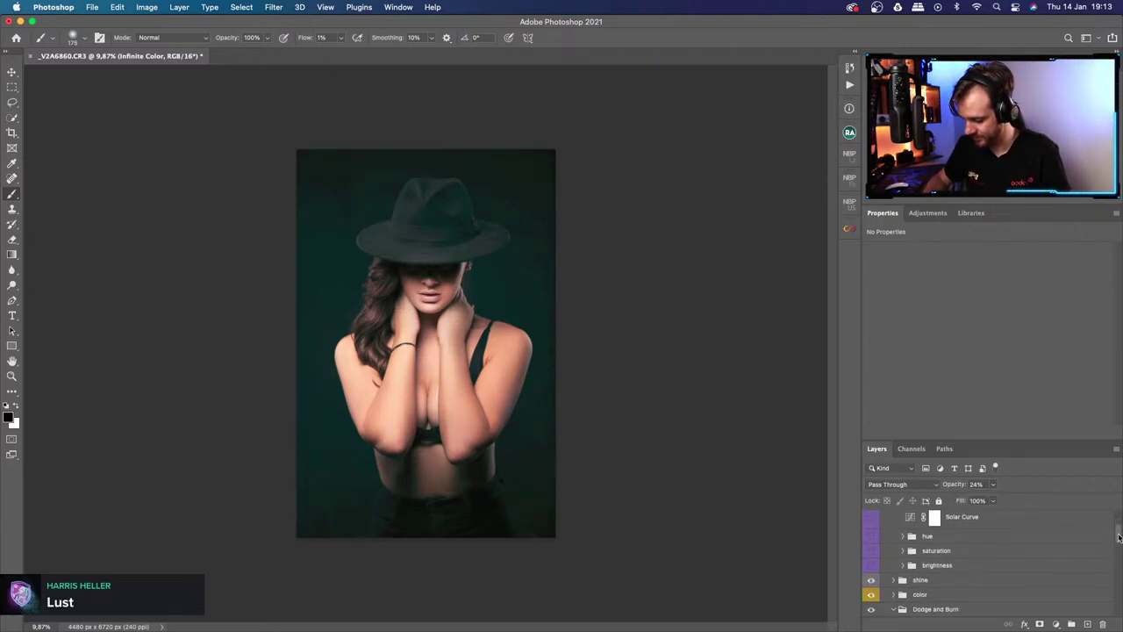
pyautogui.scroll(-1, 1119, 545)
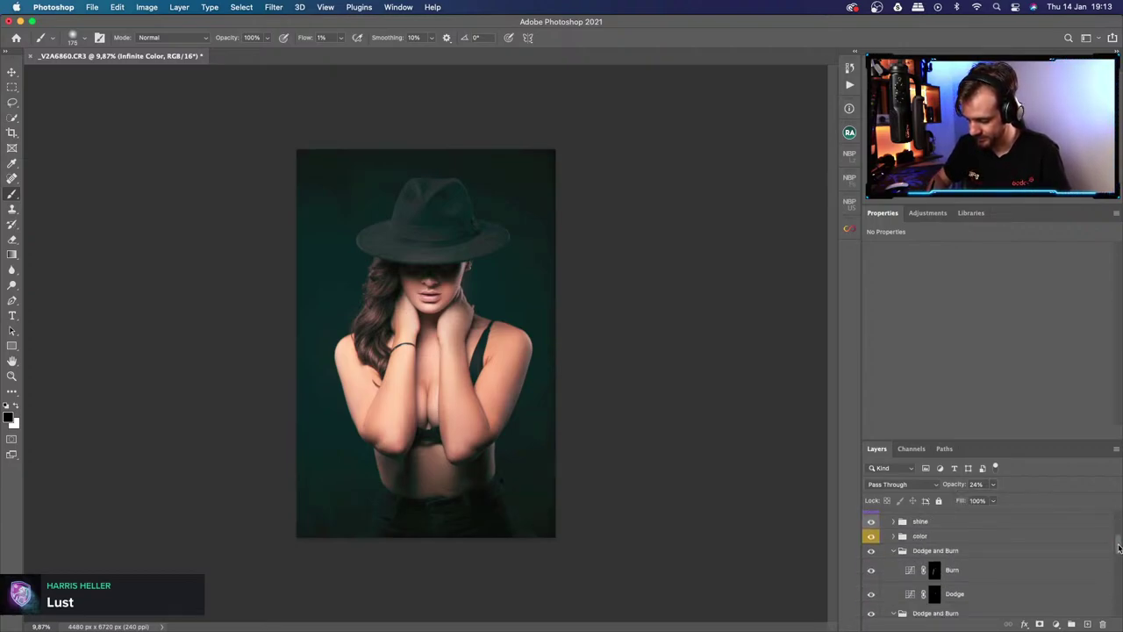
pyautogui.click(935, 571)
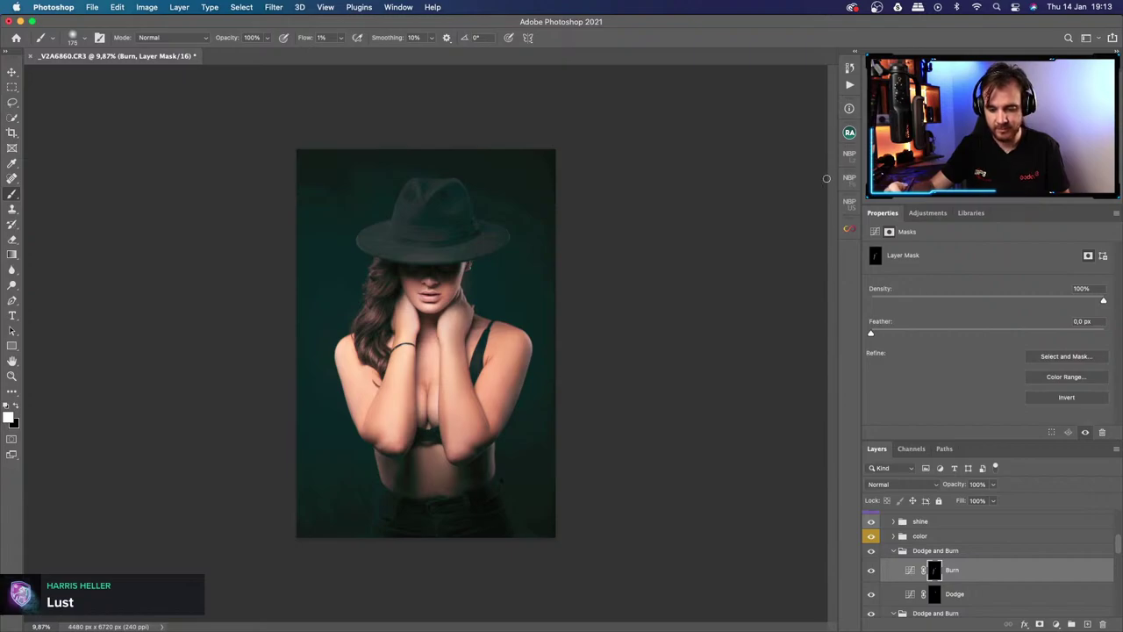
# Zoom out slightly, then zoom back in around the neck.
pyautogui.press('z')
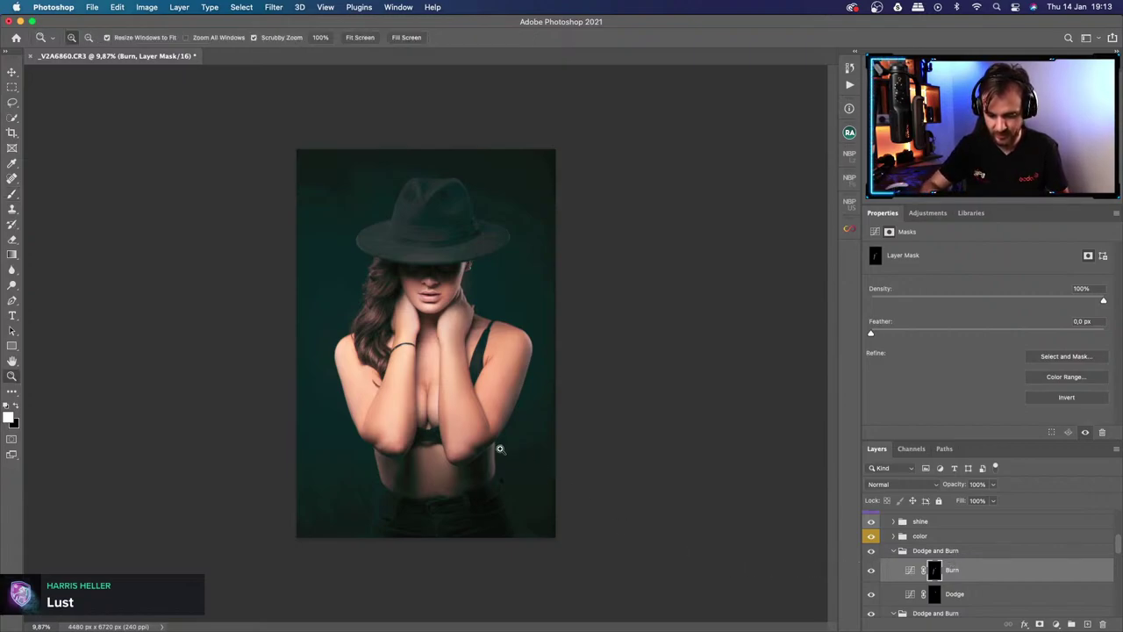
pyautogui.moveTo(680, 553); pyautogui.dragTo(1027, 560)
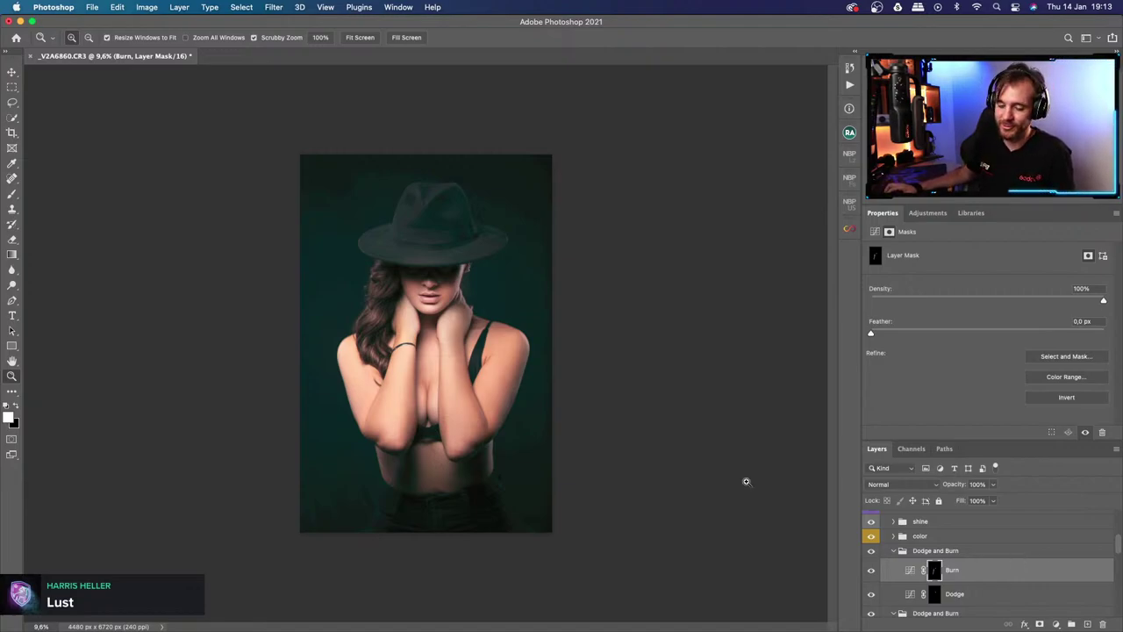
pyautogui.moveTo(409, 318)
pyautogui.mouseDown()
pyautogui.moveTo(461, 317)
pyautogui.moveTo(399, 318)
pyautogui.moveTo(415, 318)
pyautogui.mouseUp()
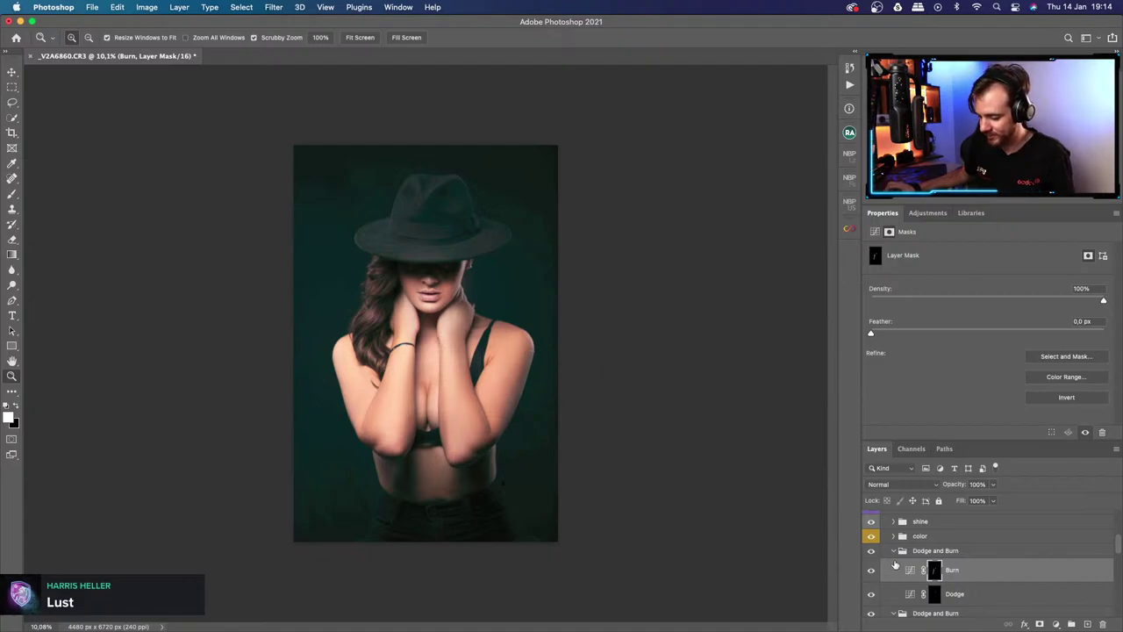
pyautogui.scroll(5, 874, 522)
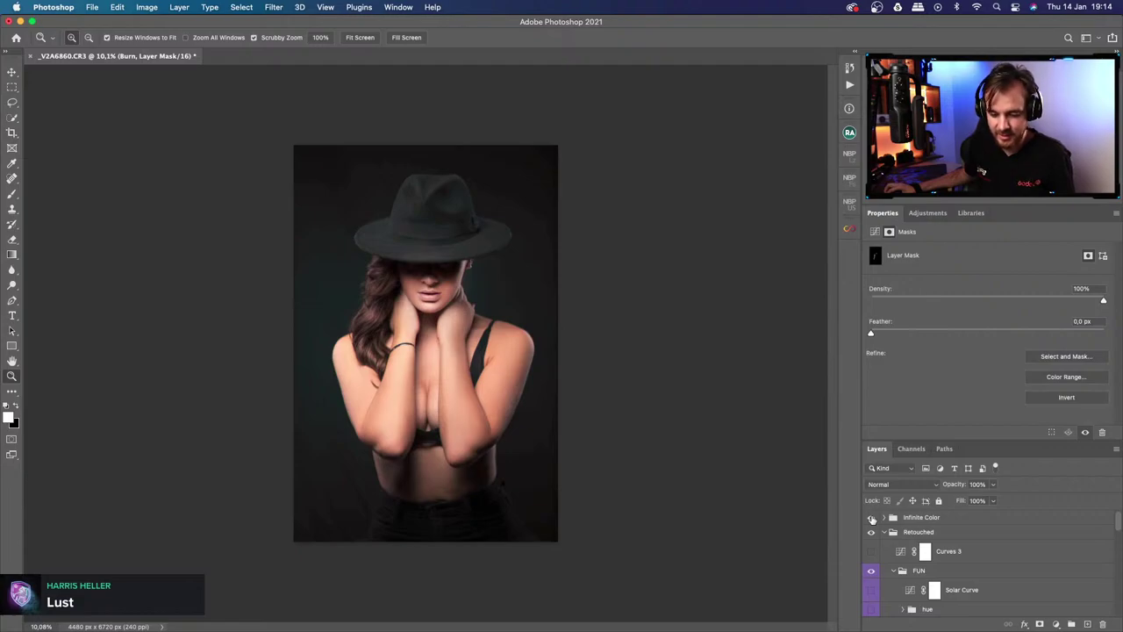
# Toggle the Infinite Color grade on and off to compare, then delete the group.
pyautogui.click(872, 518)
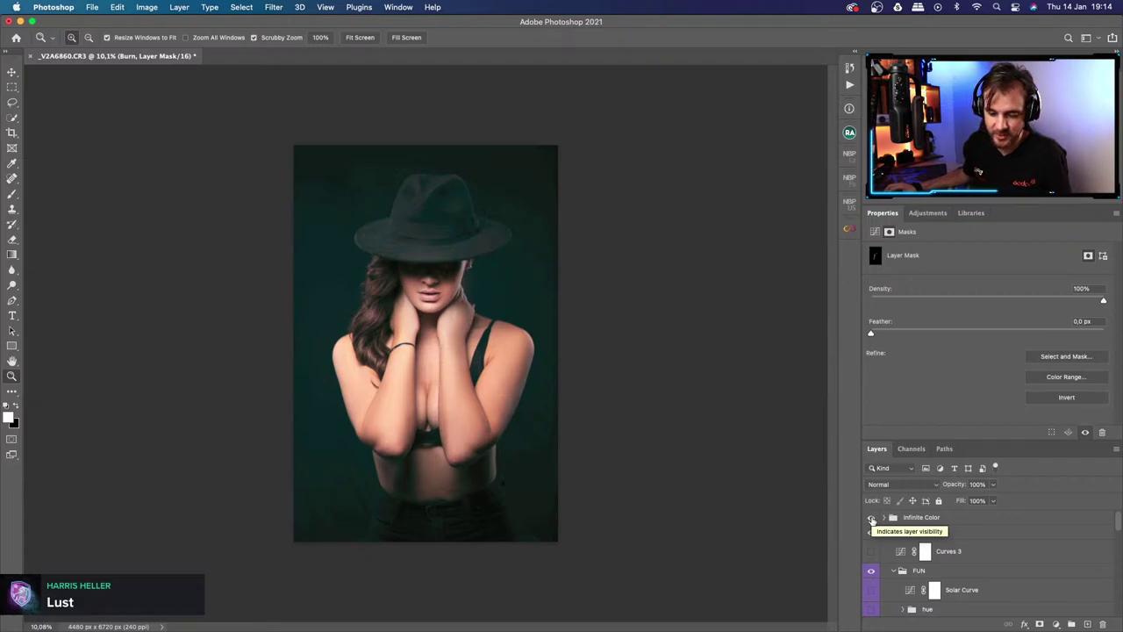
pyautogui.click(872, 518)
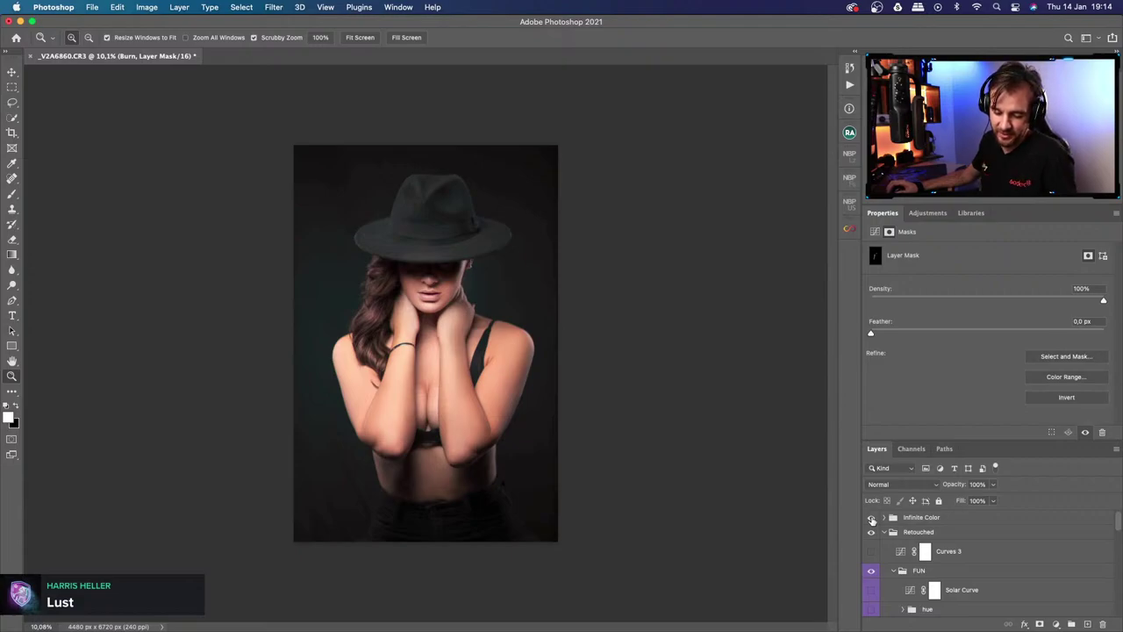
pyautogui.click(872, 519)
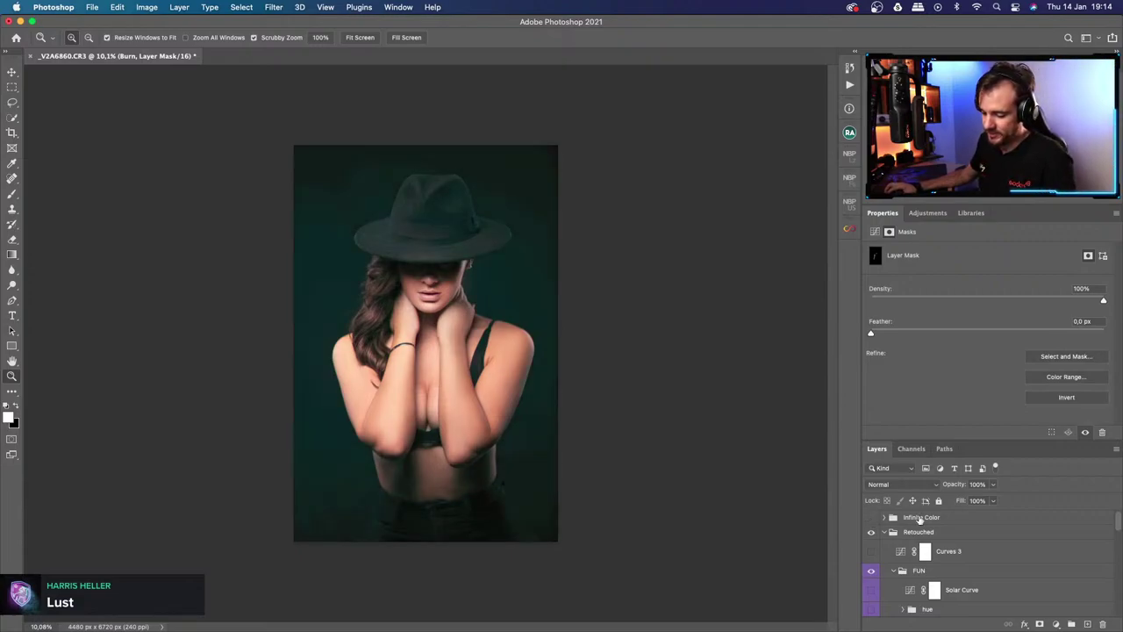
pyautogui.click(948, 518)
pyautogui.press('Delete')
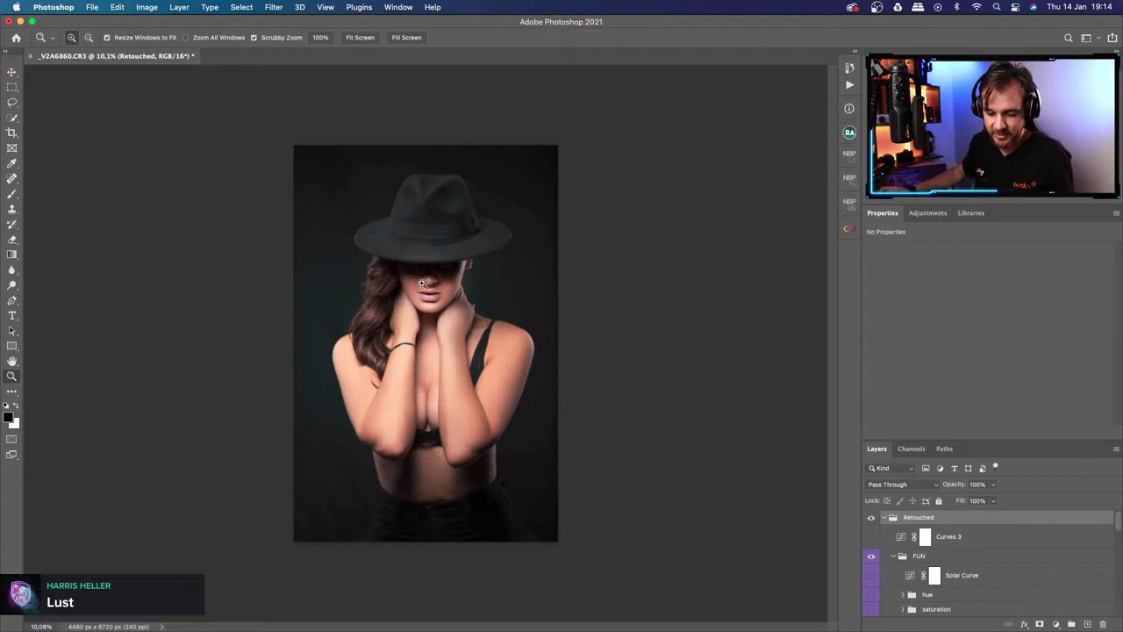
# Zoom in on the face and select the Global dodge and burn copy layer.
pyautogui.moveTo(429, 286)
pyautogui.mouseDown()
pyautogui.moveTo(463, 287)
pyautogui.moveTo(420, 286)
pyautogui.mouseUp()
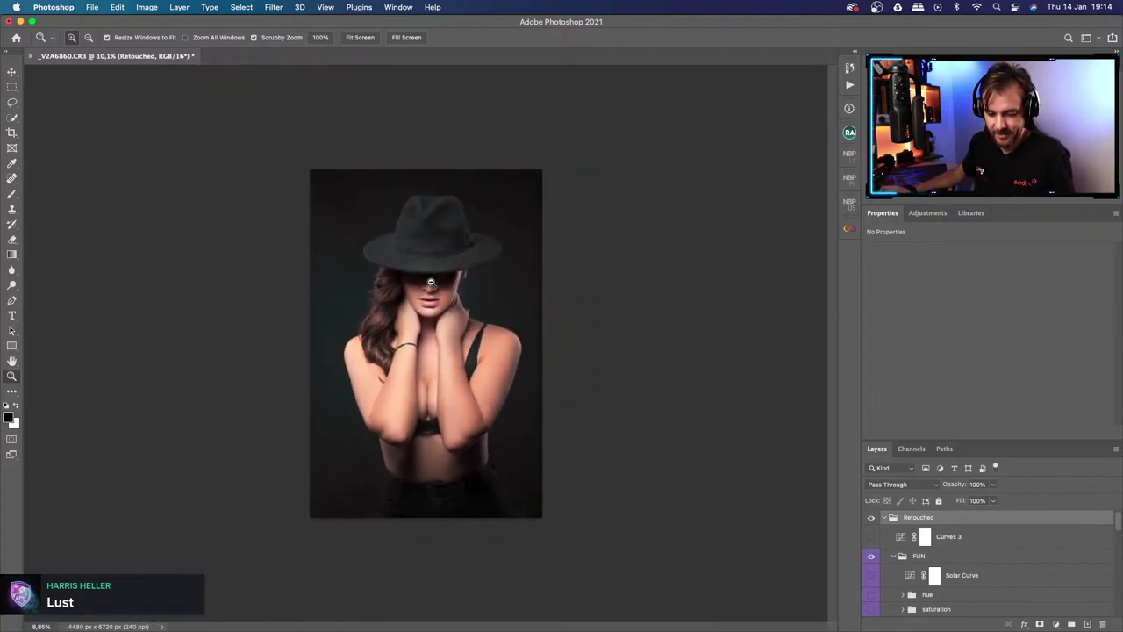
pyautogui.scroll(-5, 969, 593)
pyautogui.scroll(-5, 969, 593)
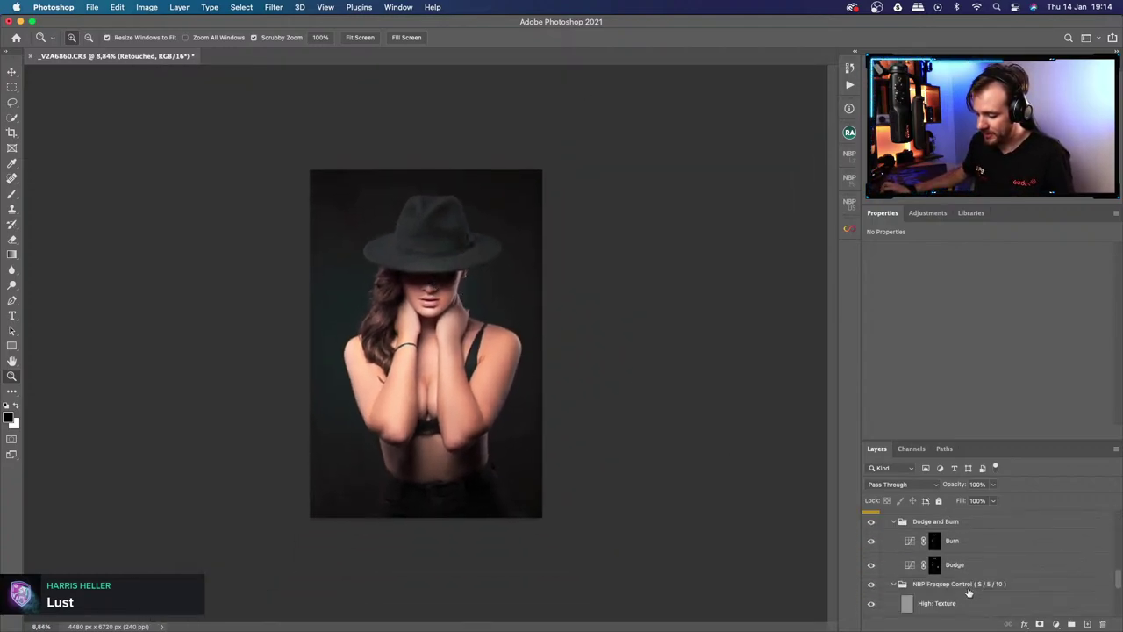
pyautogui.click(962, 577)
# Duplicate the Global dodge and burn copy layer and desaturate the duplicate.
pyautogui.press('super+j')
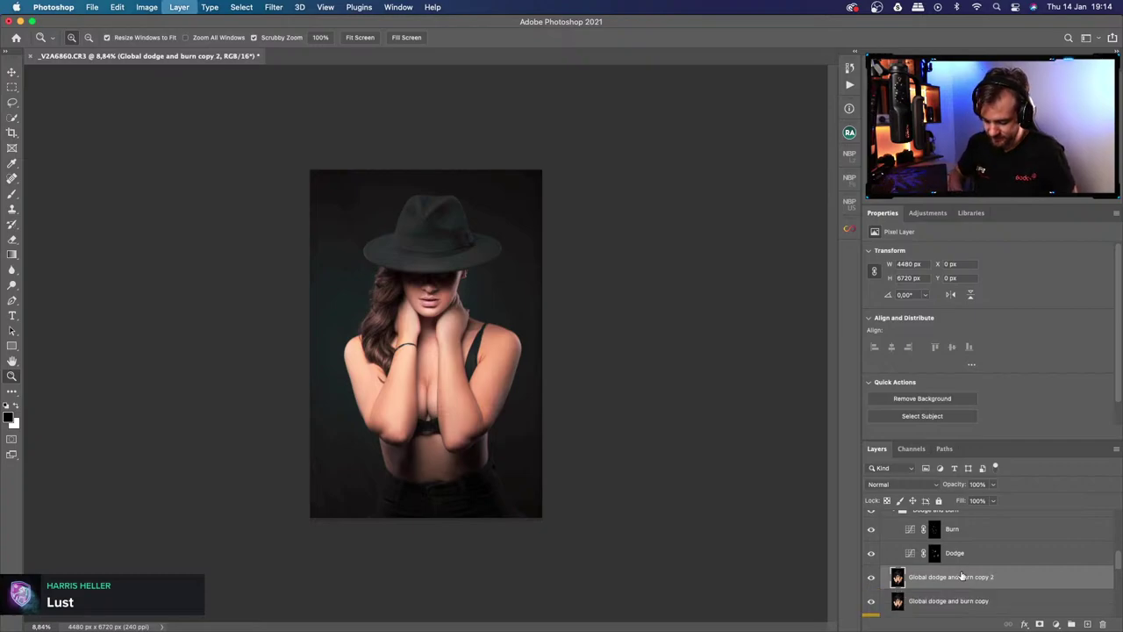
pyautogui.press('super+shift+u')
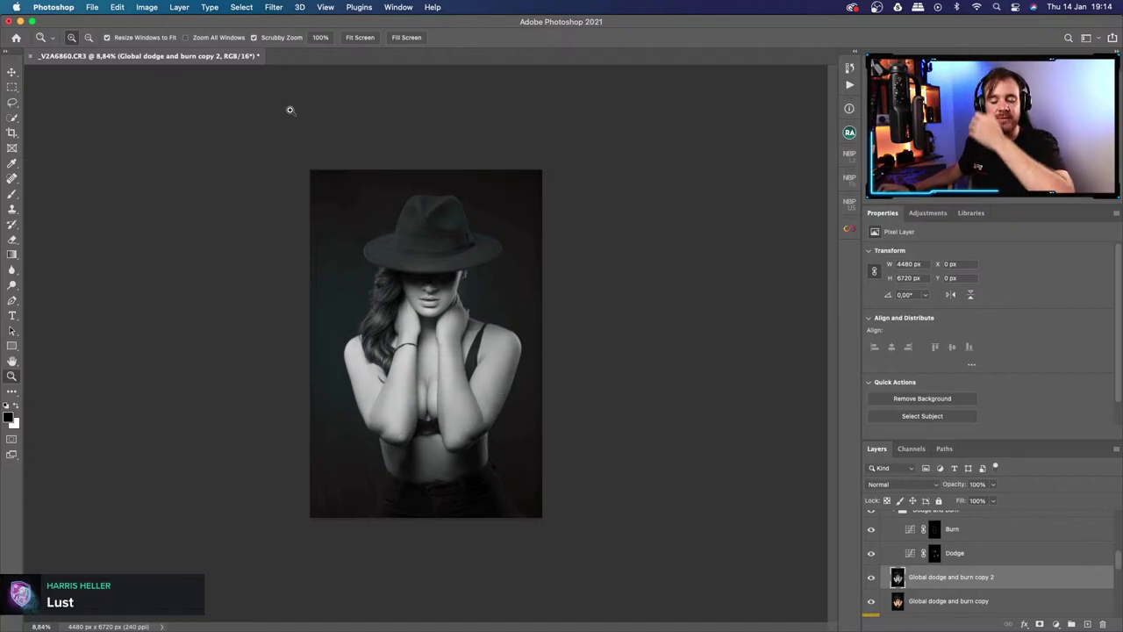
pyautogui.moveTo(448, 302); pyautogui.dragTo(363, 116)
# Apply a 4.0 px High Pass filter and set the layer's blend mode to Overlay.
pyautogui.click(274, 7)
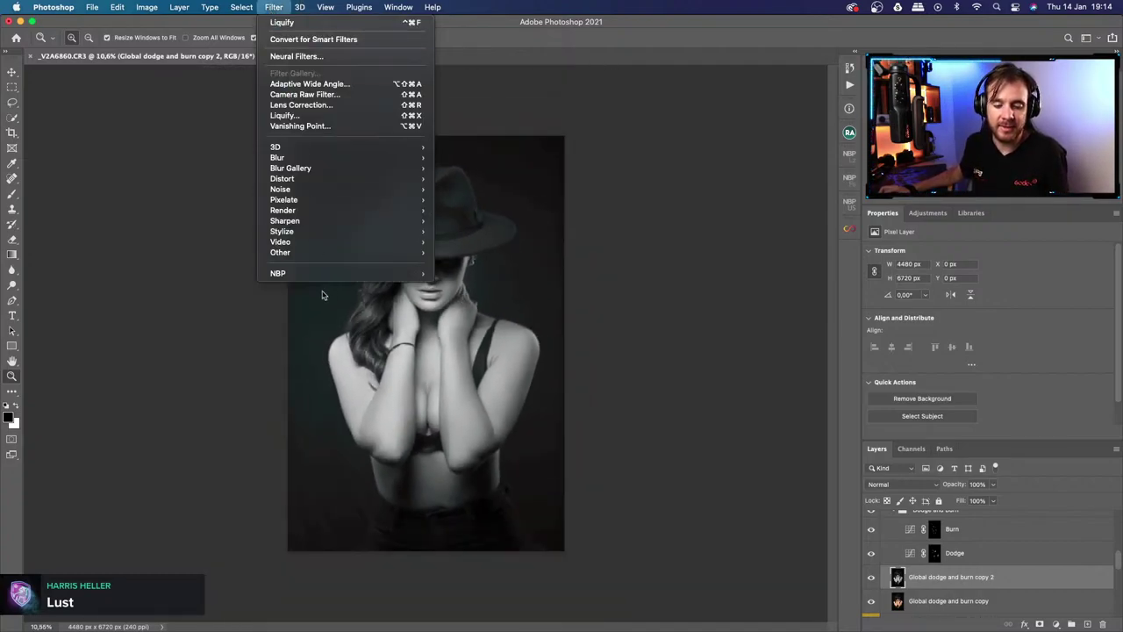
pyautogui.moveTo(307, 253)
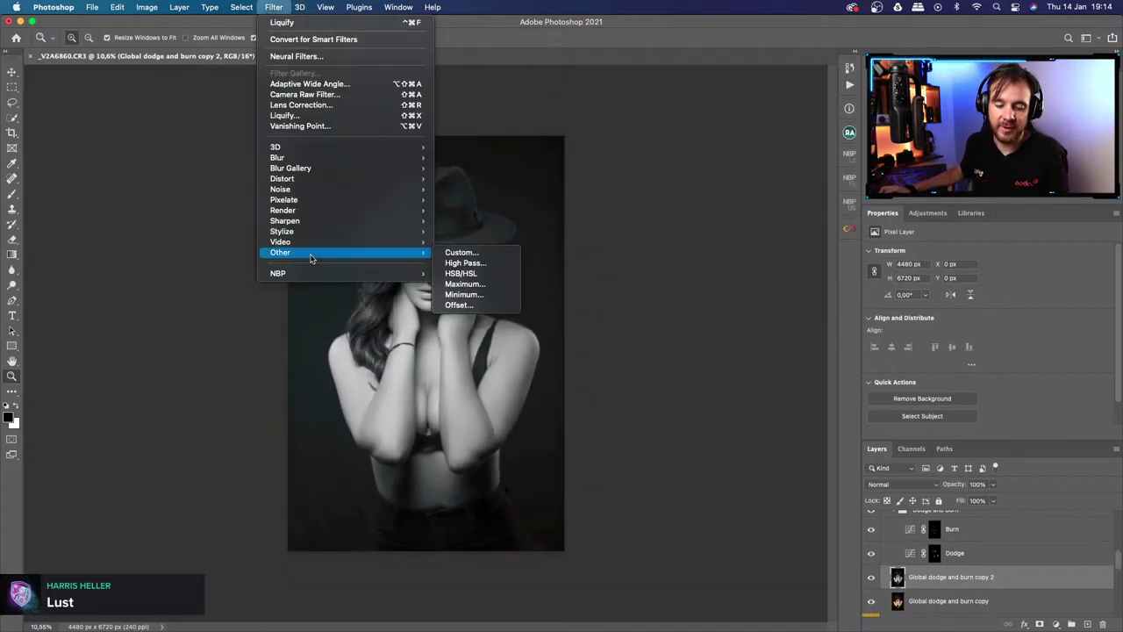
pyautogui.click(468, 266)
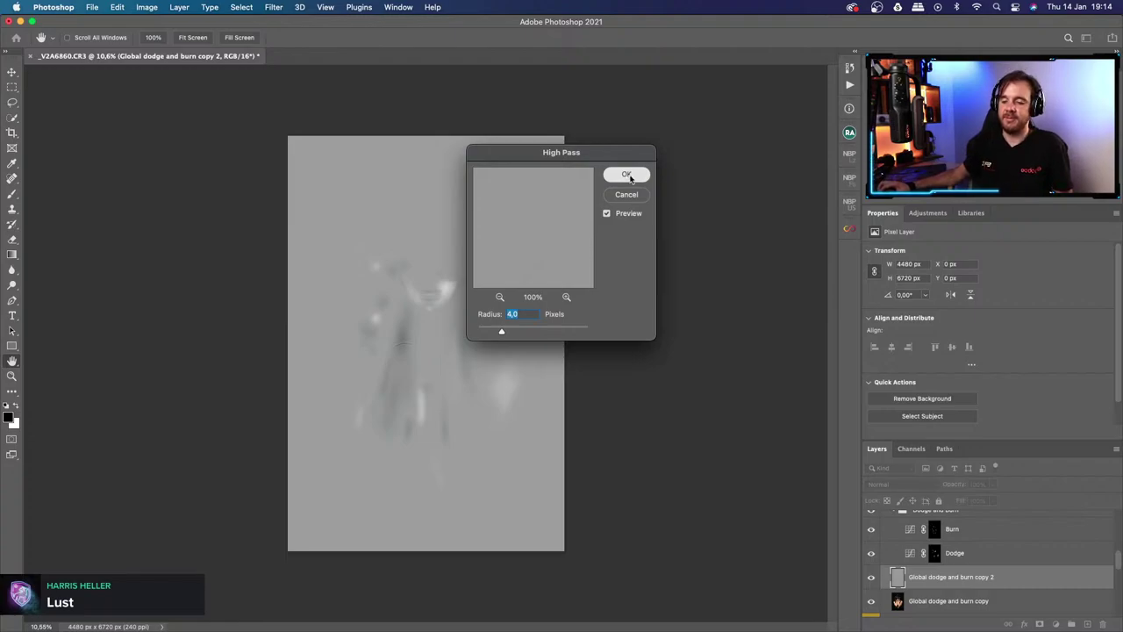
pyautogui.click(626, 174)
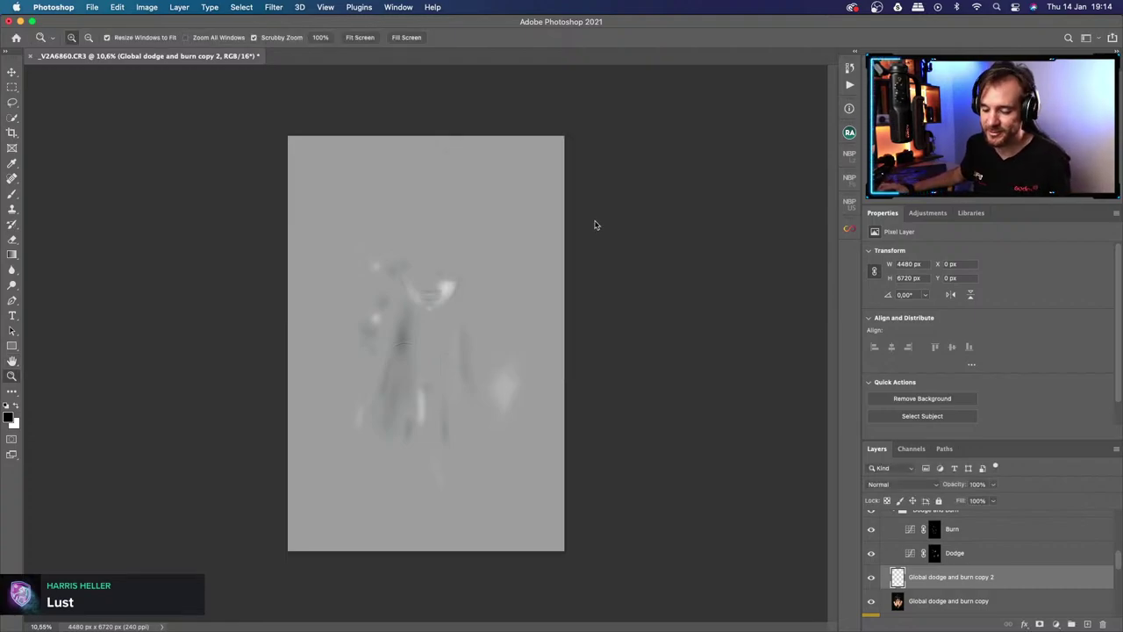
pyautogui.click(893, 487)
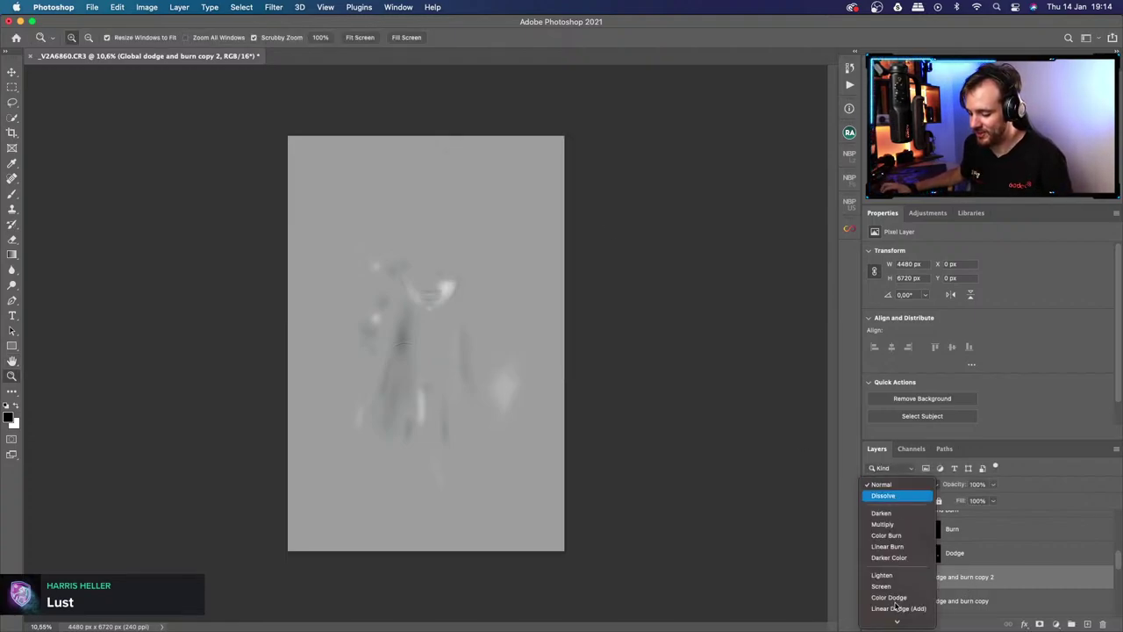
pyautogui.moveTo(897, 623)
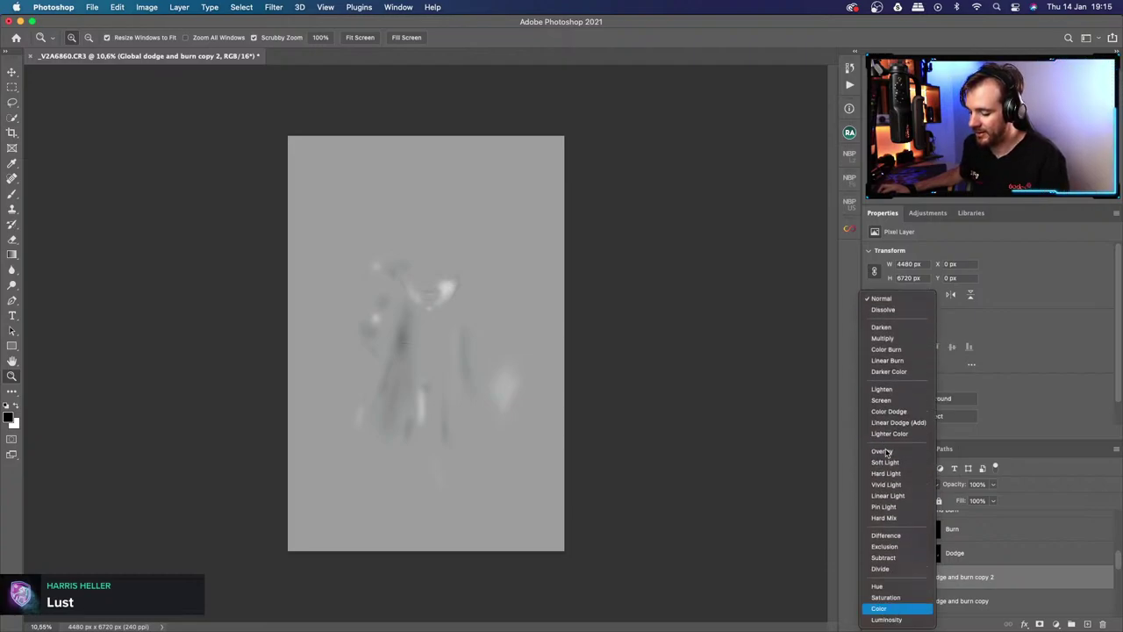
pyautogui.click(882, 451)
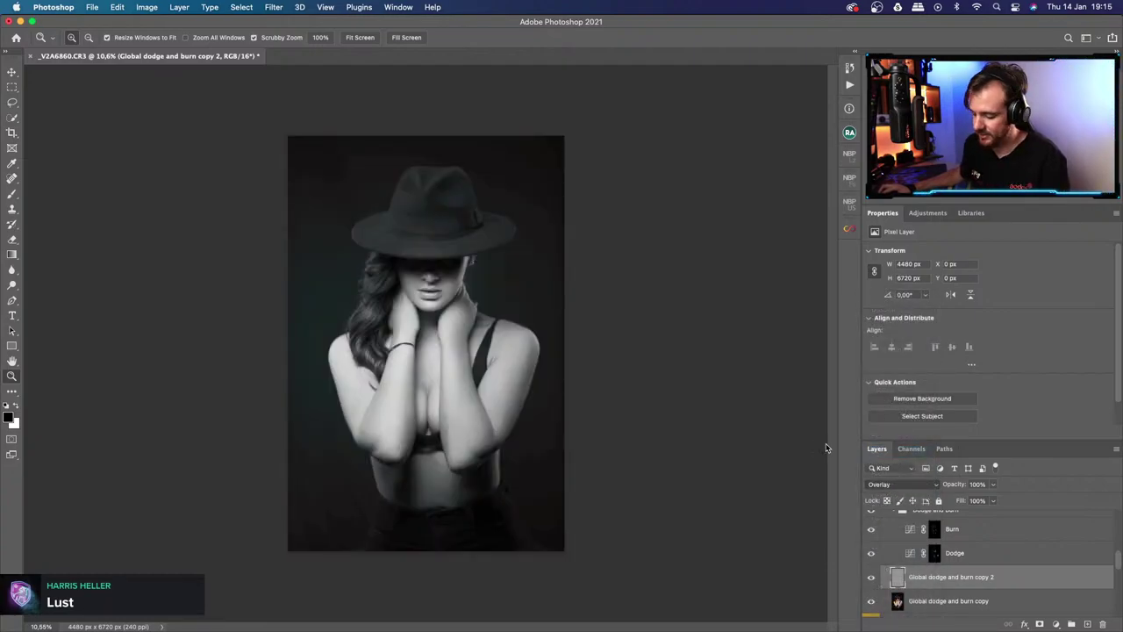
# Zoom in to 50% on the lips and hide then show the sharpening layer to compare.
pyautogui.click(439, 279)
pyautogui.click(439, 278)
pyautogui.click(439, 277)
pyautogui.click(439, 277)
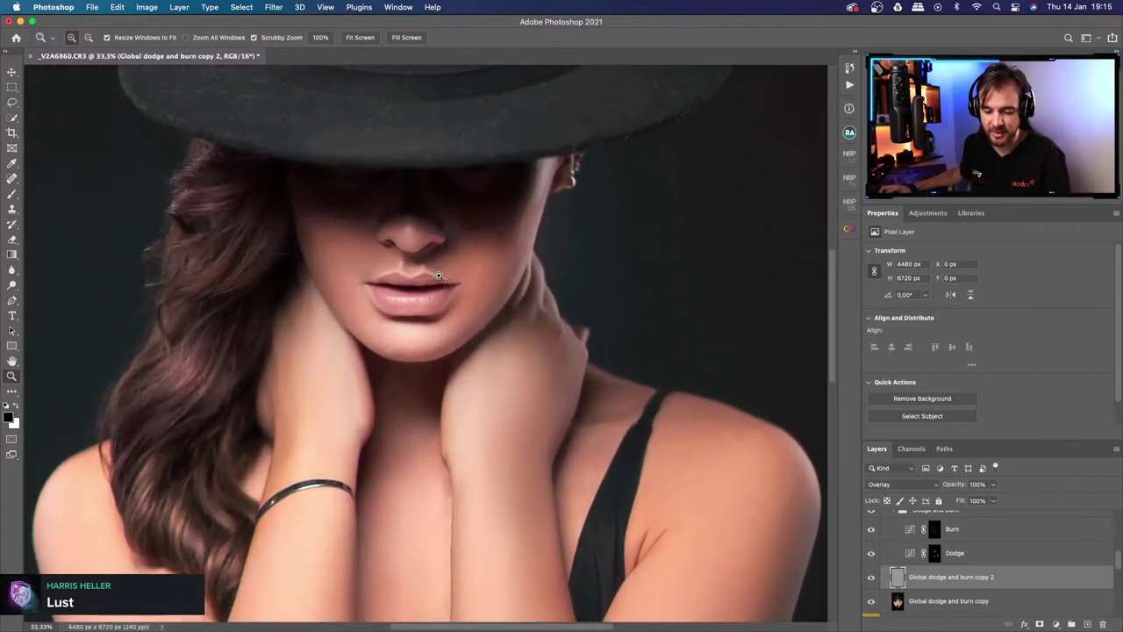
pyautogui.click(438, 277)
pyautogui.click(870, 576)
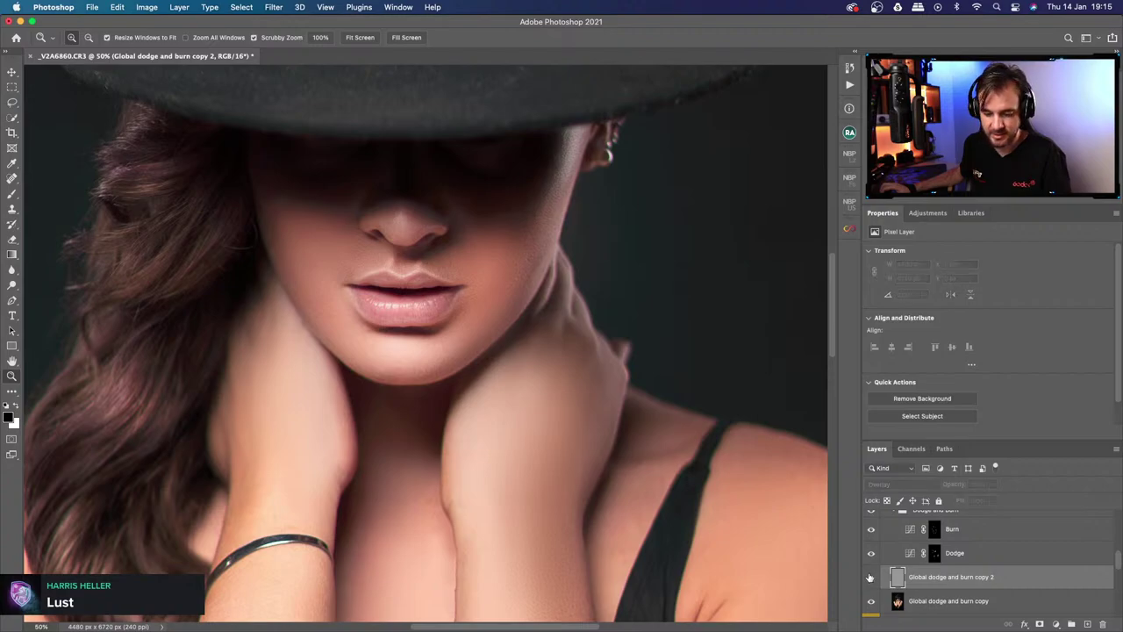
pyautogui.click(871, 577)
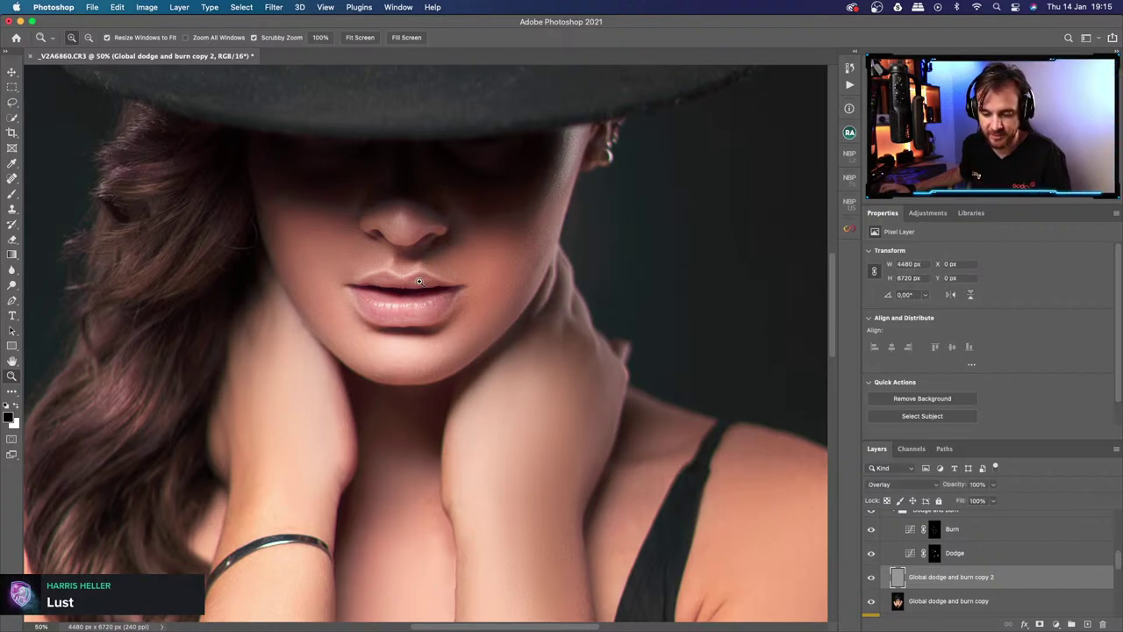
# Zoom back out until the full portrait from hat to waist fits the window.
pyautogui.moveTo(445, 279); pyautogui.dragTo(396, 281)
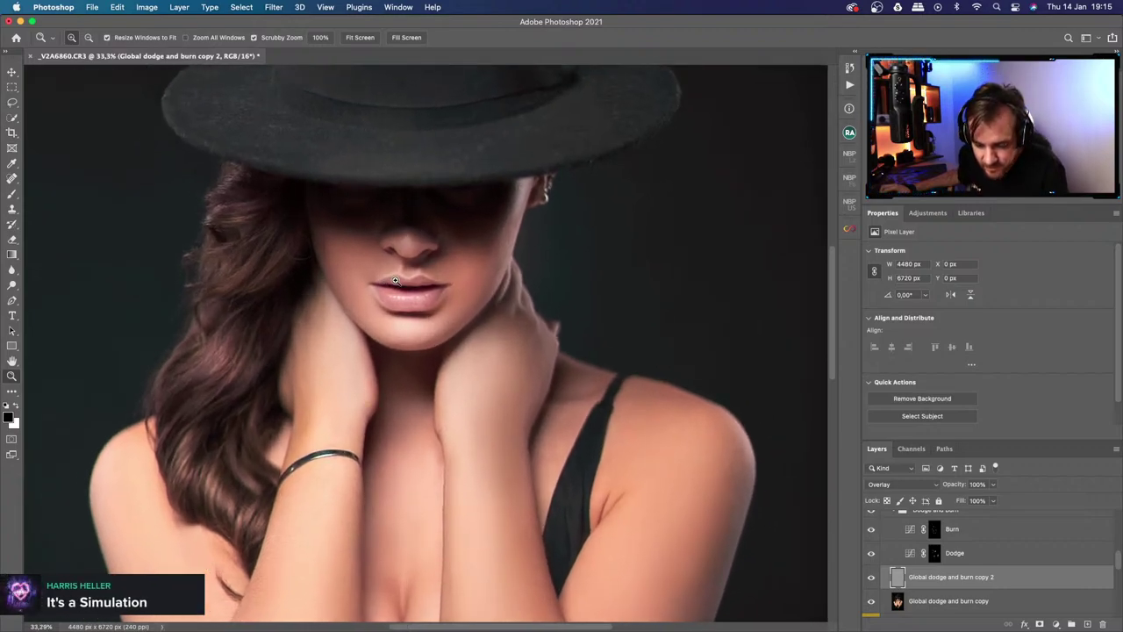
pyautogui.scroll(5, 965, 529)
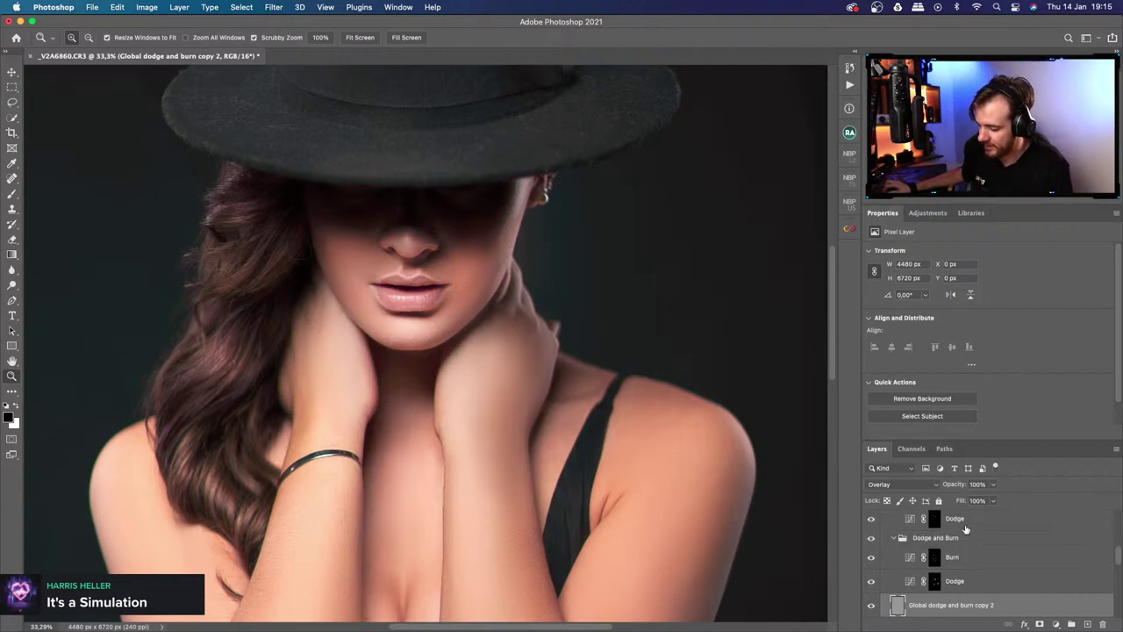
pyautogui.scroll(-2, 965, 529)
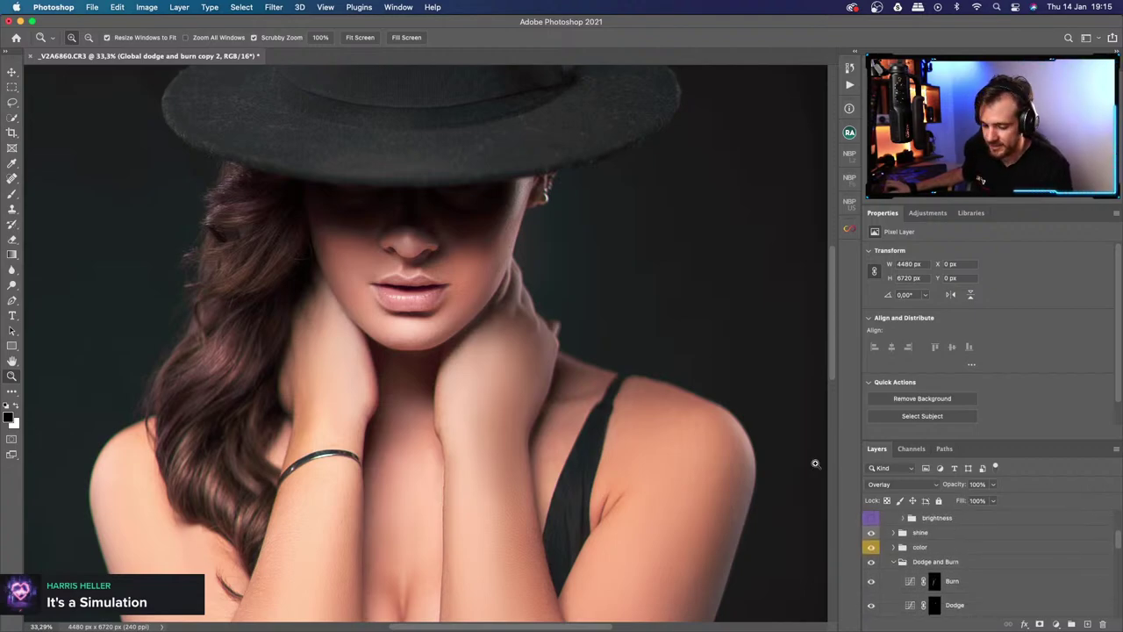
pyautogui.moveTo(437, 276); pyautogui.dragTo(394, 272)
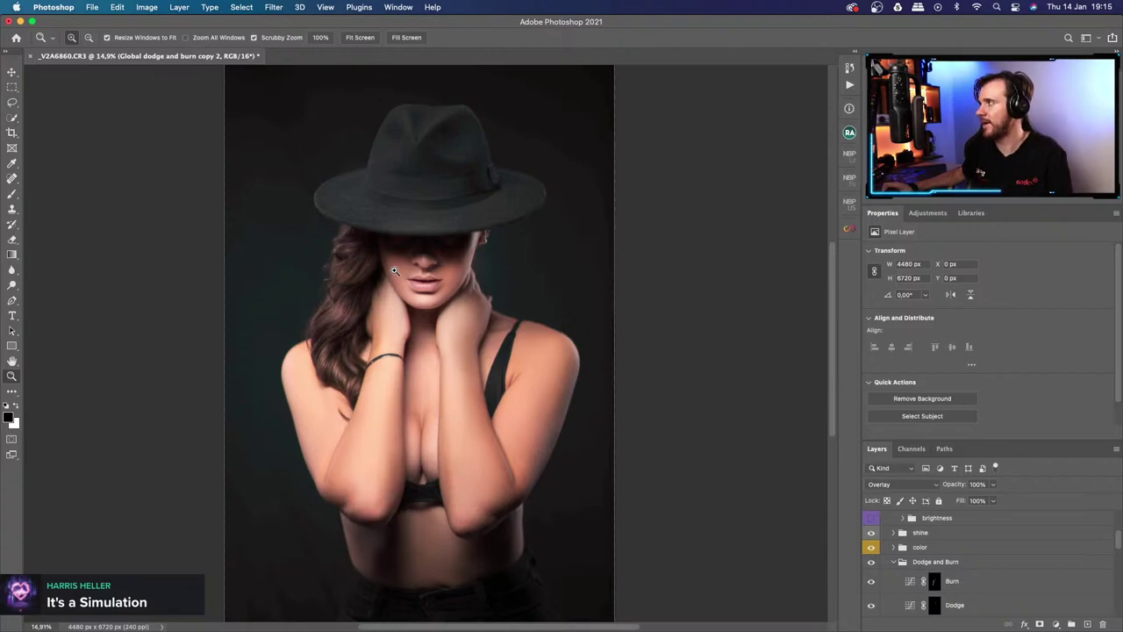
# Crop the portrait to a 16:9 ratio, shifting the image so the hat stays in frame.
pyautogui.click(12, 131)
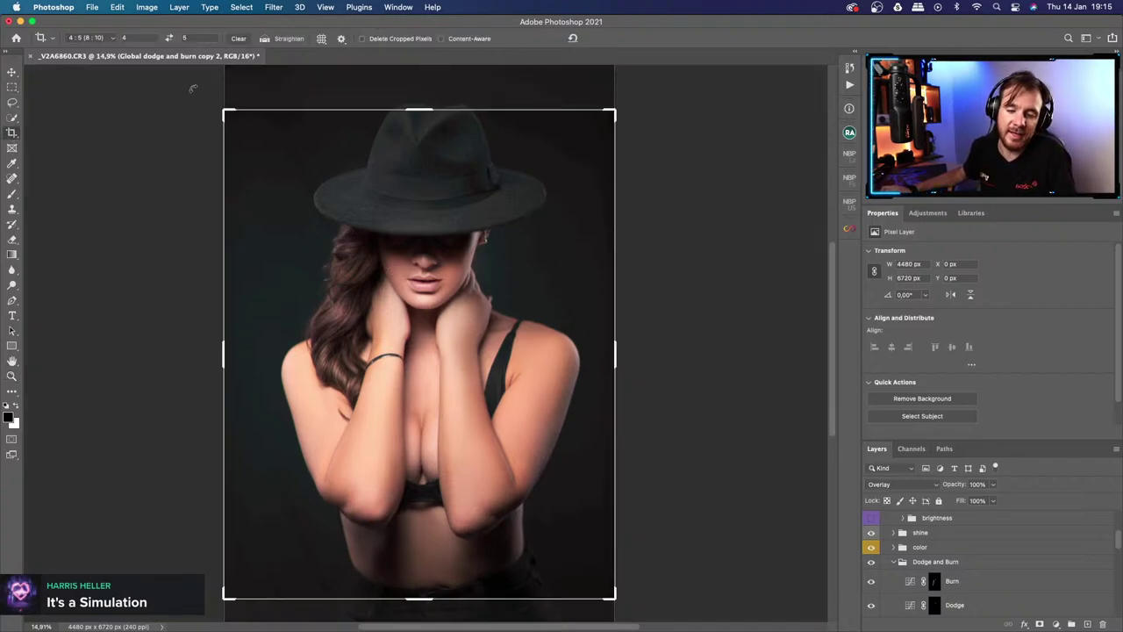
pyautogui.click(104, 41)
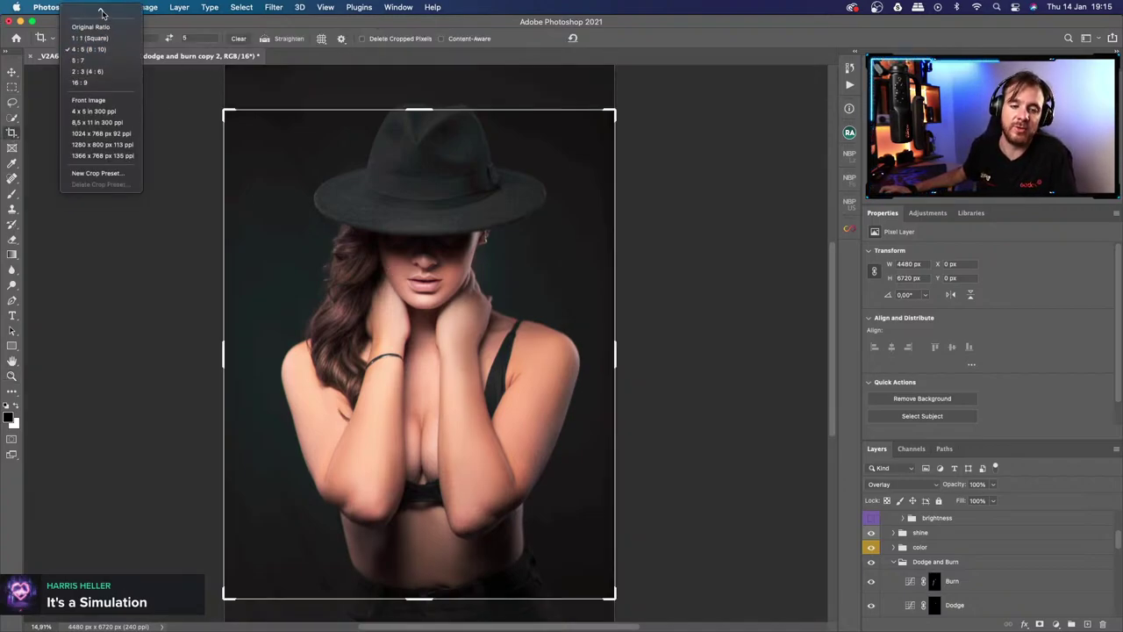
pyautogui.click(84, 95)
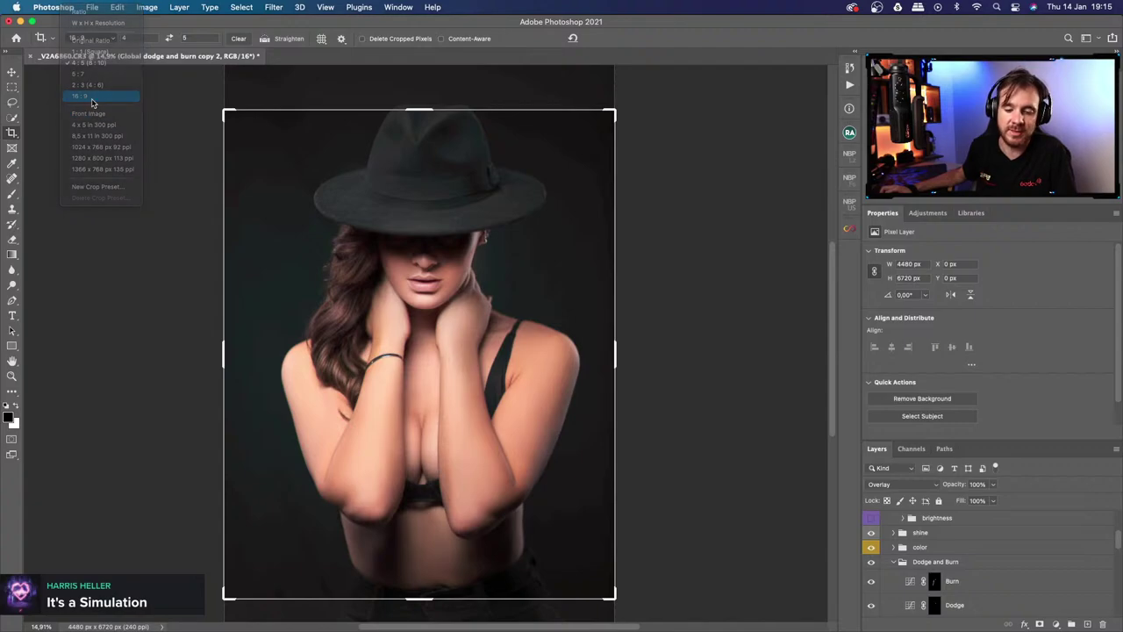
pyautogui.moveTo(489, 393); pyautogui.dragTo(465, 448)
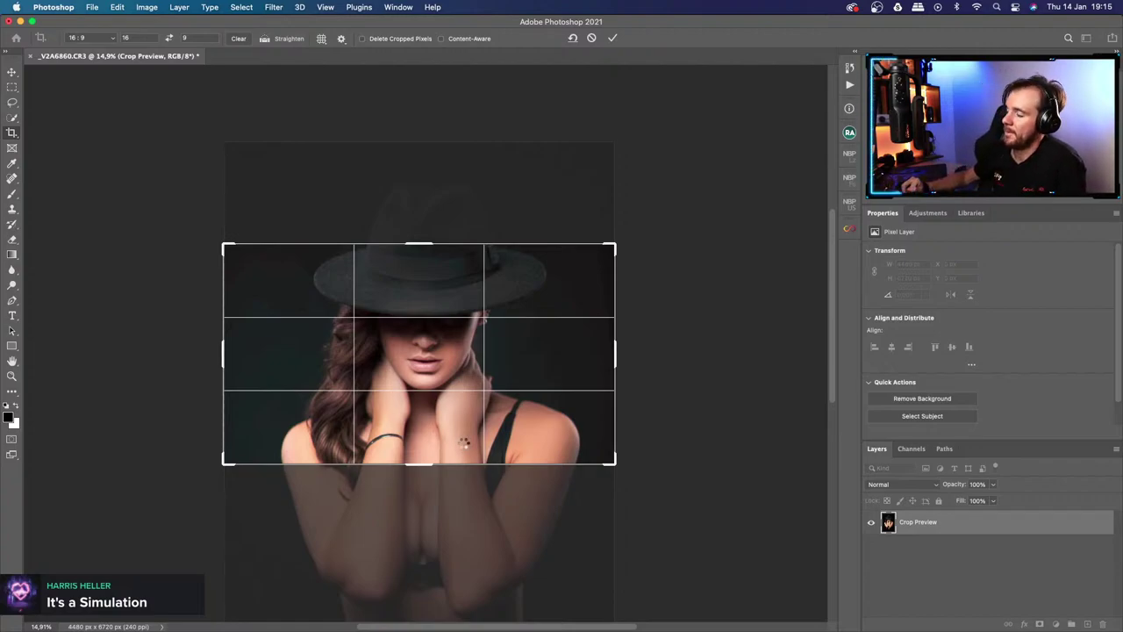
pyautogui.press('Return')
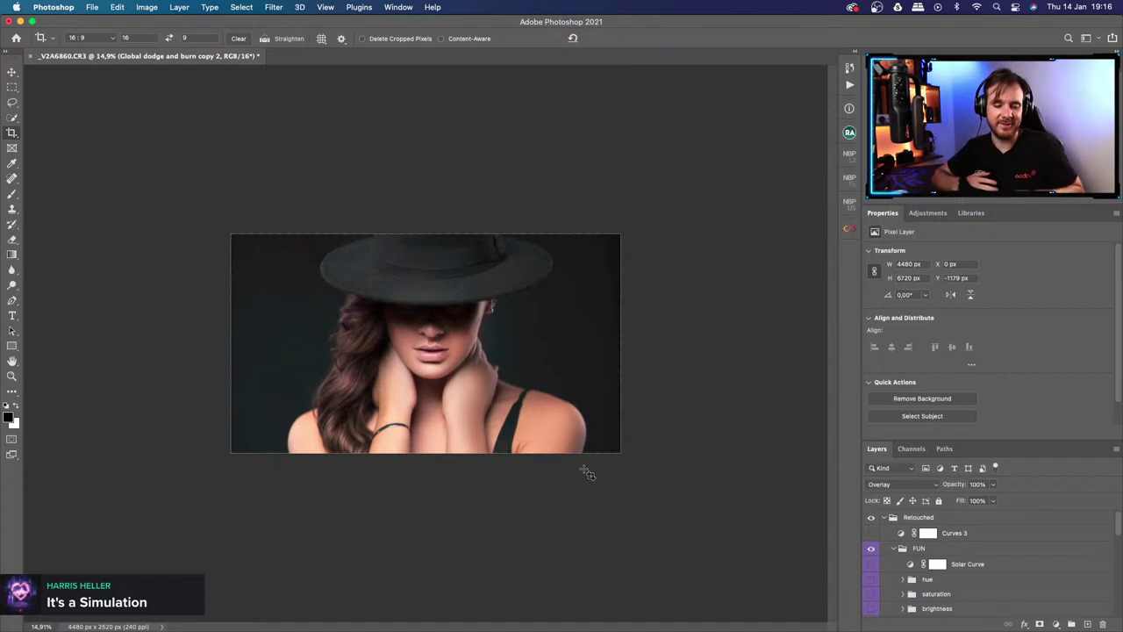
# Zoom in on her face and target the Burn layer's mask with the Brush tool.
pyautogui.press('z')
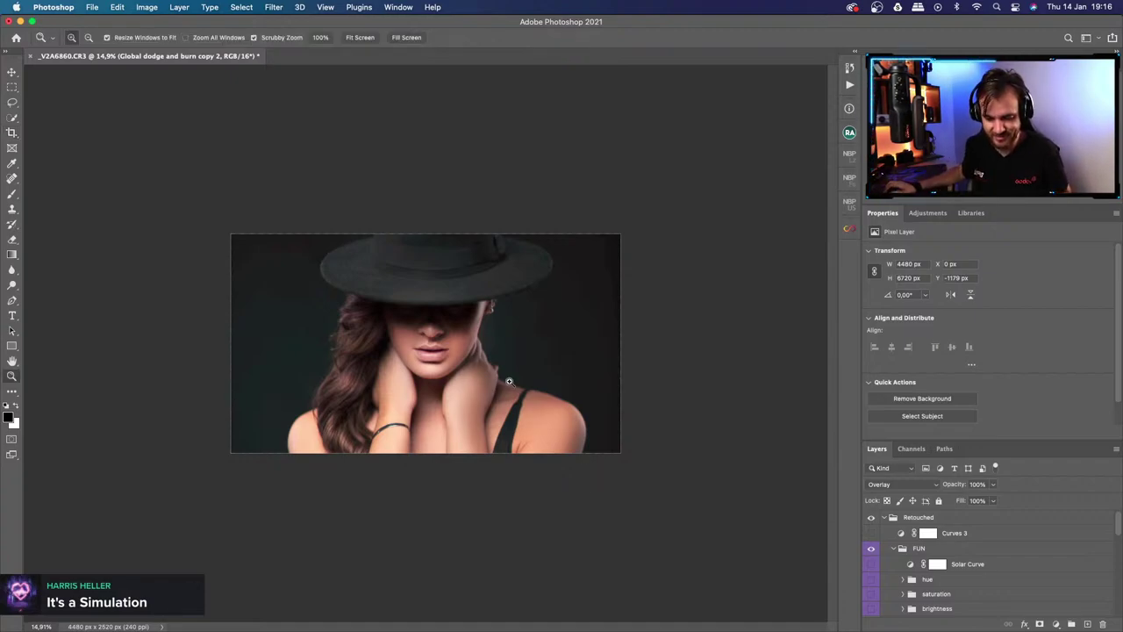
pyautogui.moveTo(429, 331)
pyautogui.mouseDown()
pyautogui.moveTo(473, 327)
pyautogui.moveTo(452, 332)
pyautogui.mouseUp()
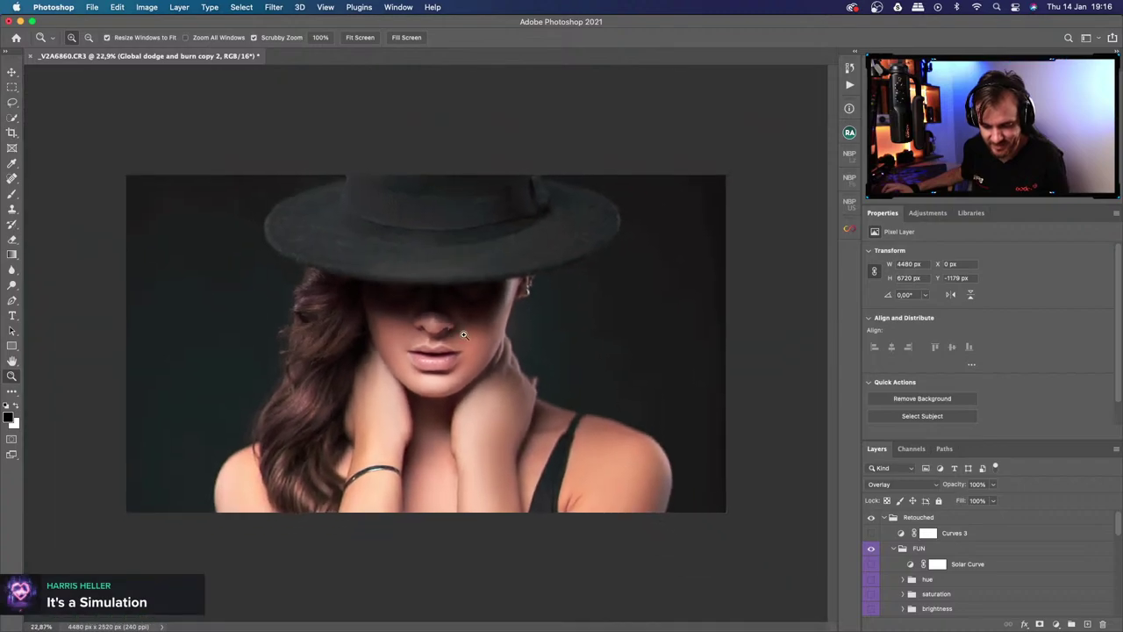
pyautogui.scroll(-2, 932, 570)
pyautogui.scroll(-2, 932, 571)
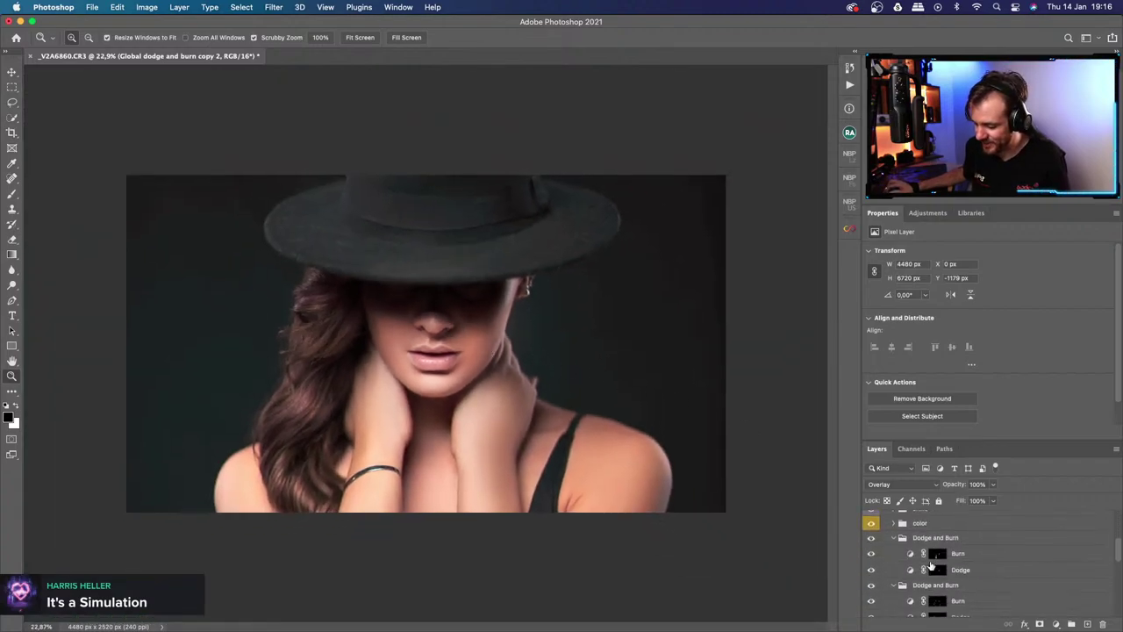
pyautogui.click(935, 555)
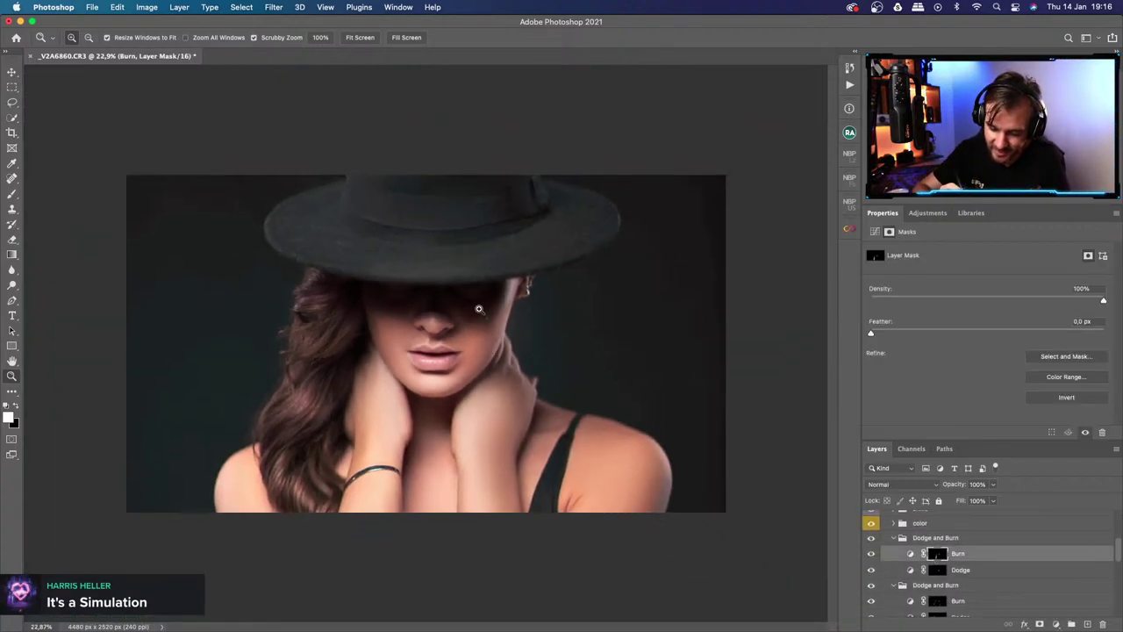
pyautogui.press('b')
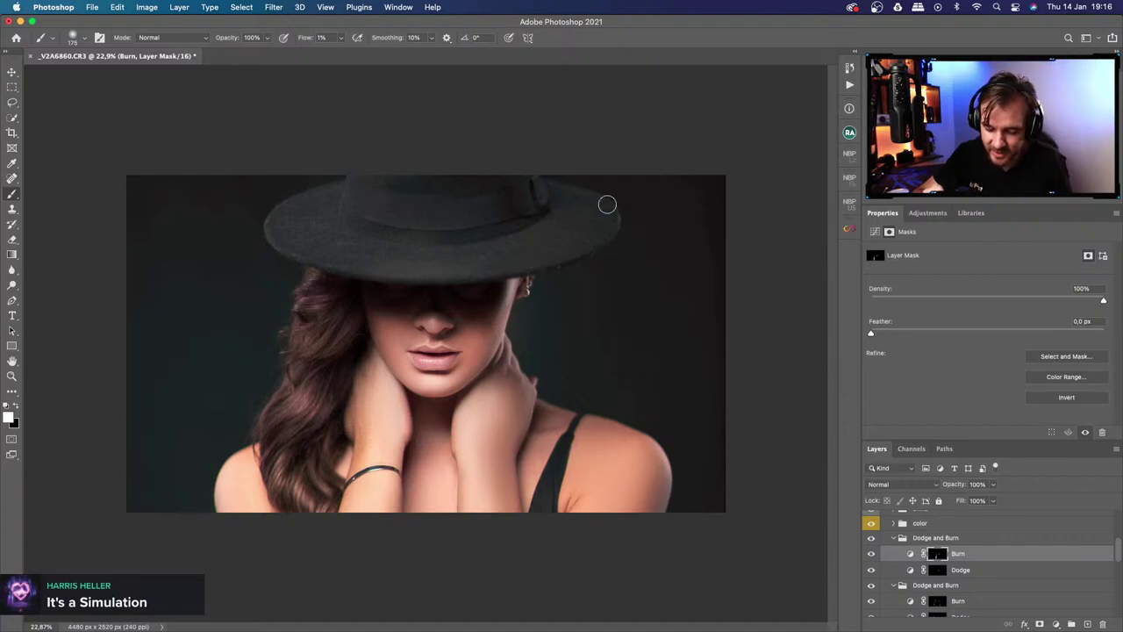
# Zoom out to see the whole cropped image and return to the Brush tool.
pyautogui.press('z')
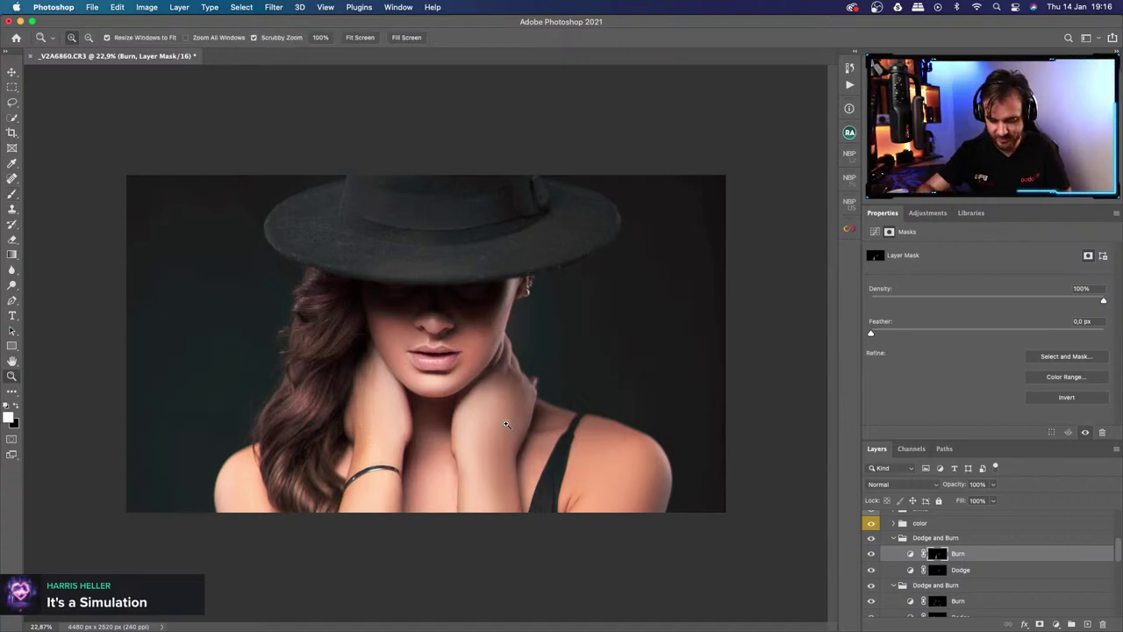
pyautogui.moveTo(505, 425); pyautogui.dragTo(466, 421)
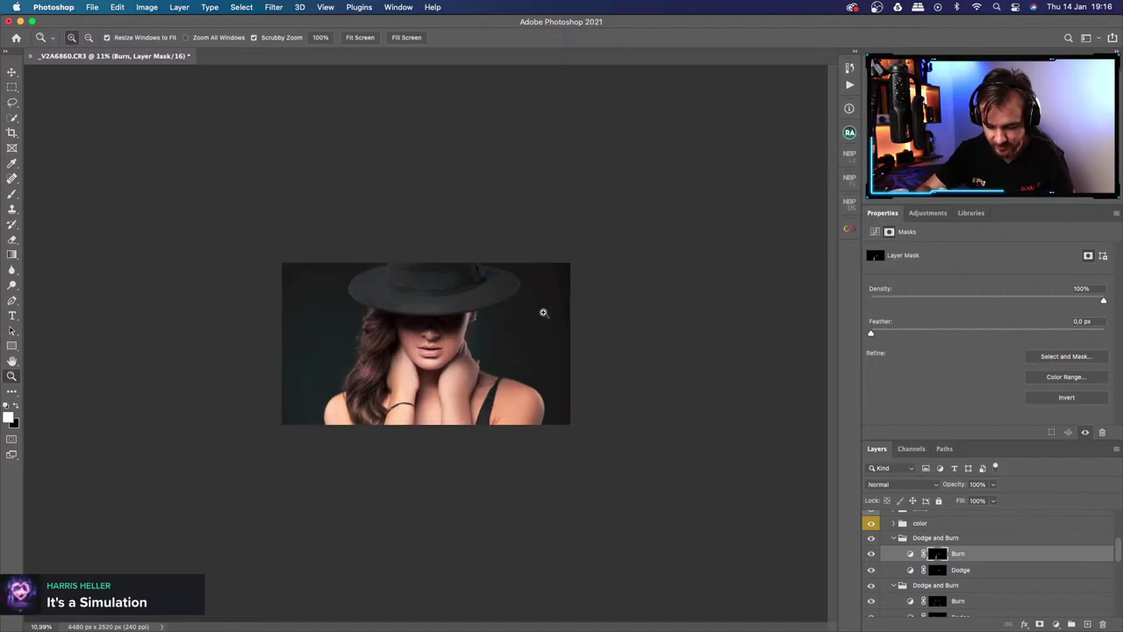
pyautogui.press('b')
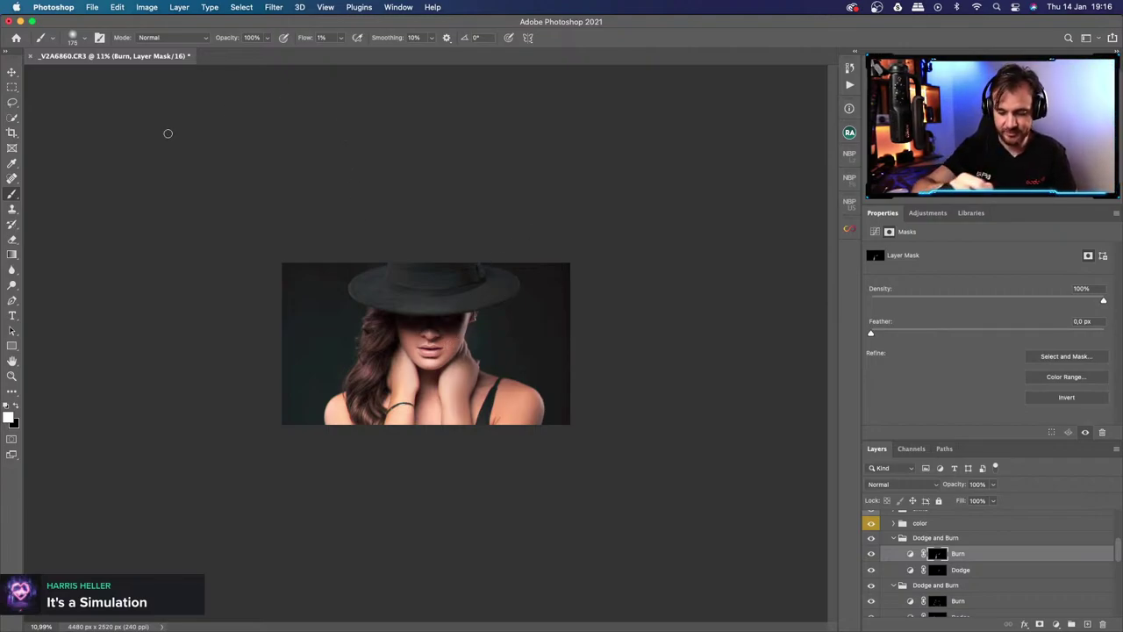
# Start a new crop with the custom Ratio preset and a ratio width of 1.
pyautogui.click(12, 135)
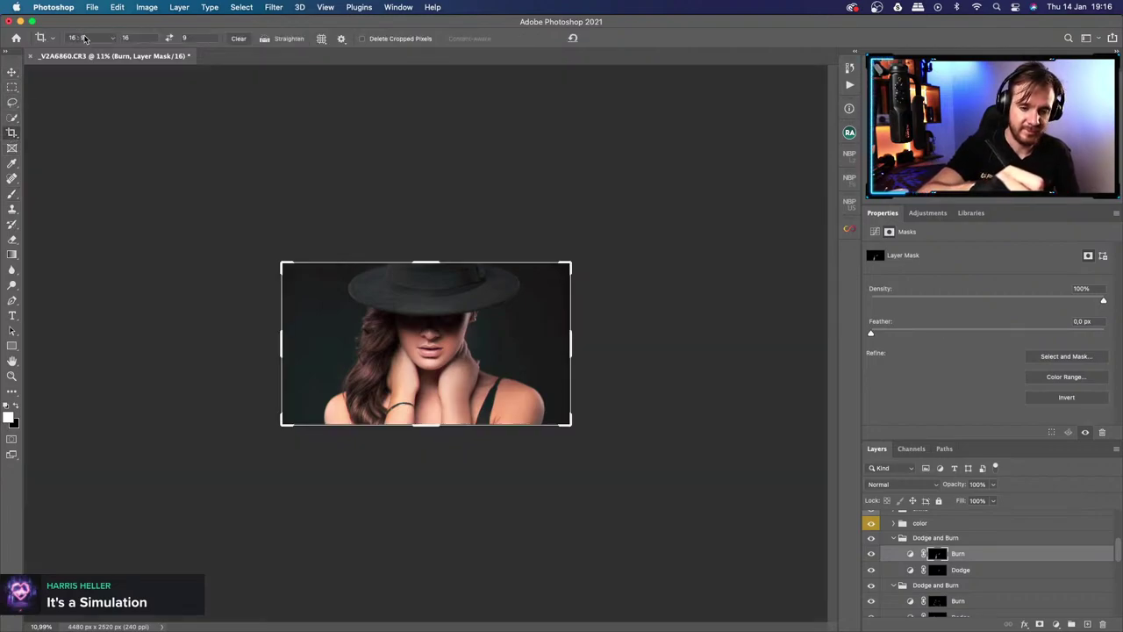
pyautogui.click(84, 38)
pyautogui.click(84, 38)
pyautogui.click(84, 39)
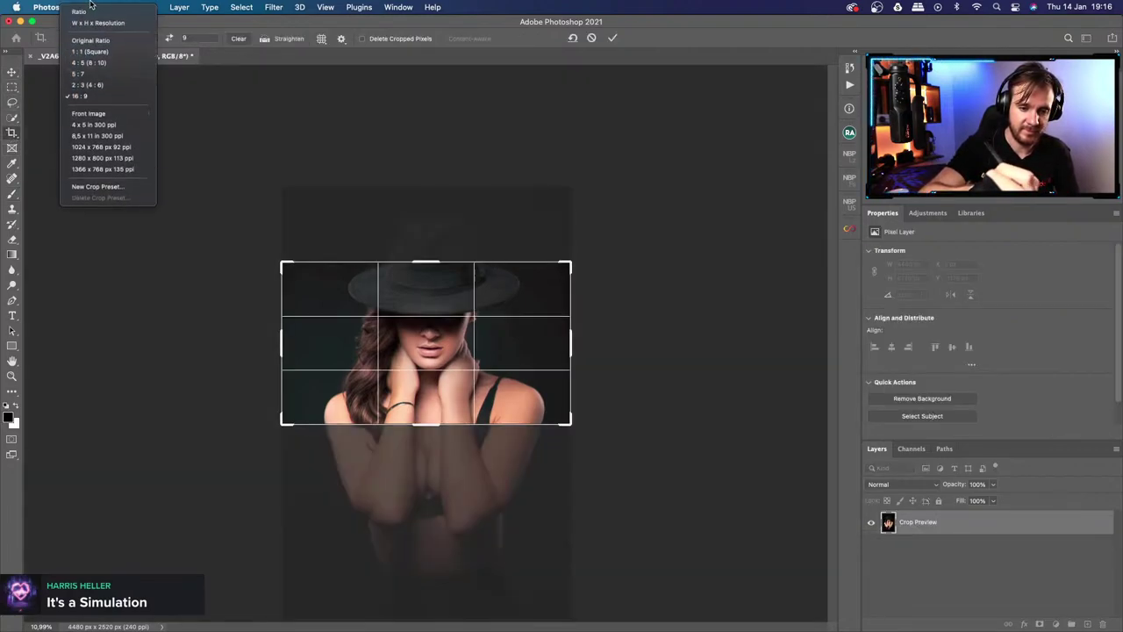
pyautogui.click(81, 11)
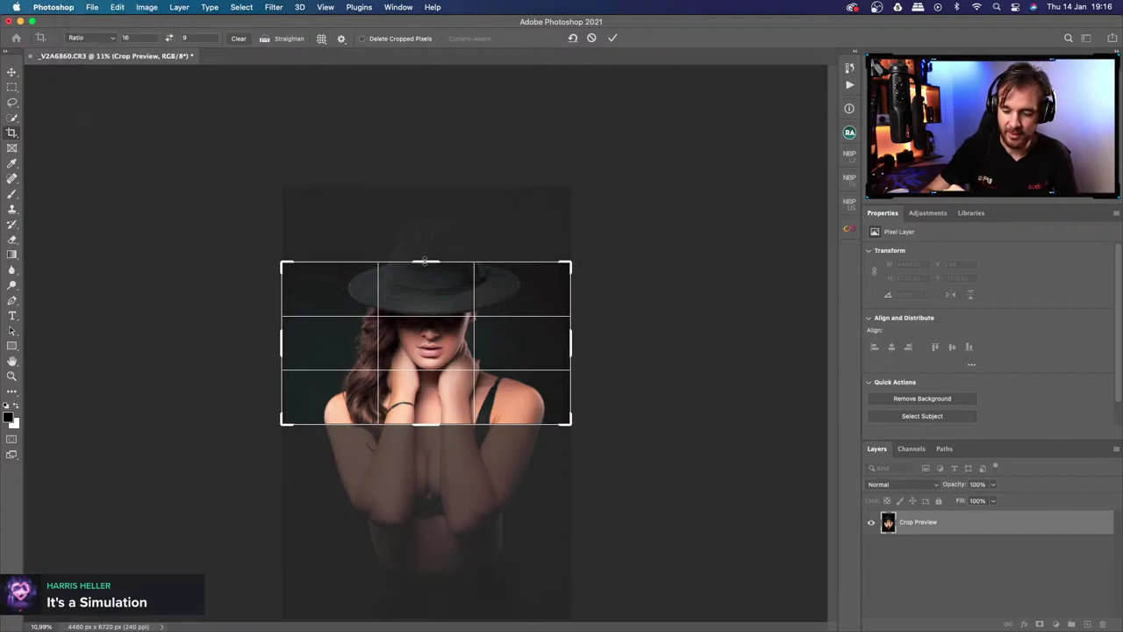
pyautogui.moveTo(425, 260); pyautogui.dragTo(435, 224)
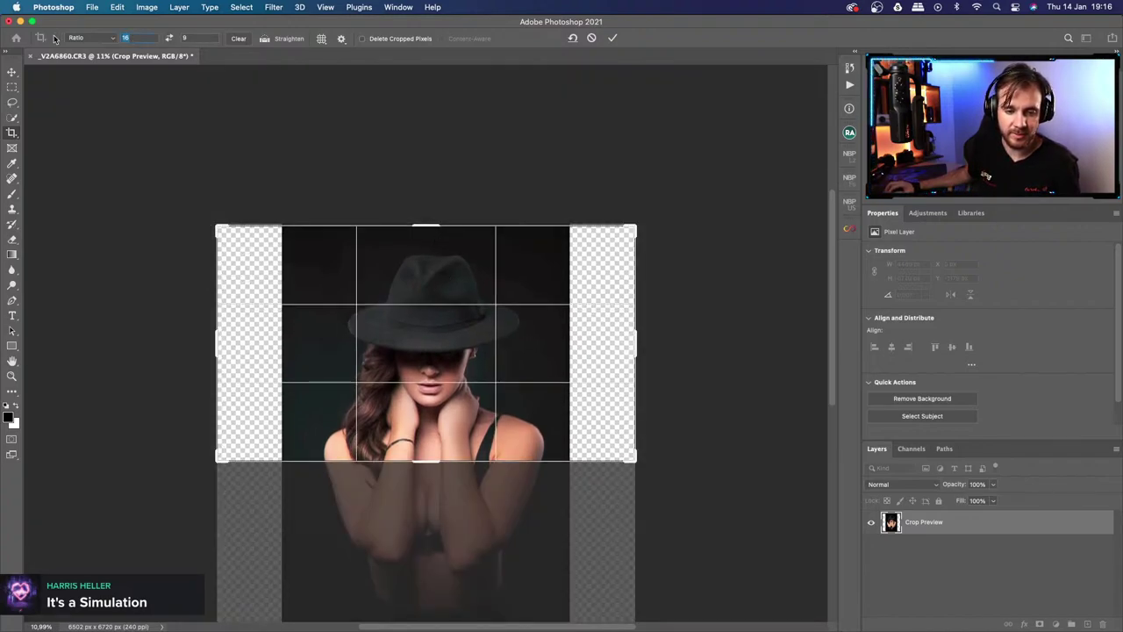
pyautogui.write('1')
pyautogui.press('Tab')
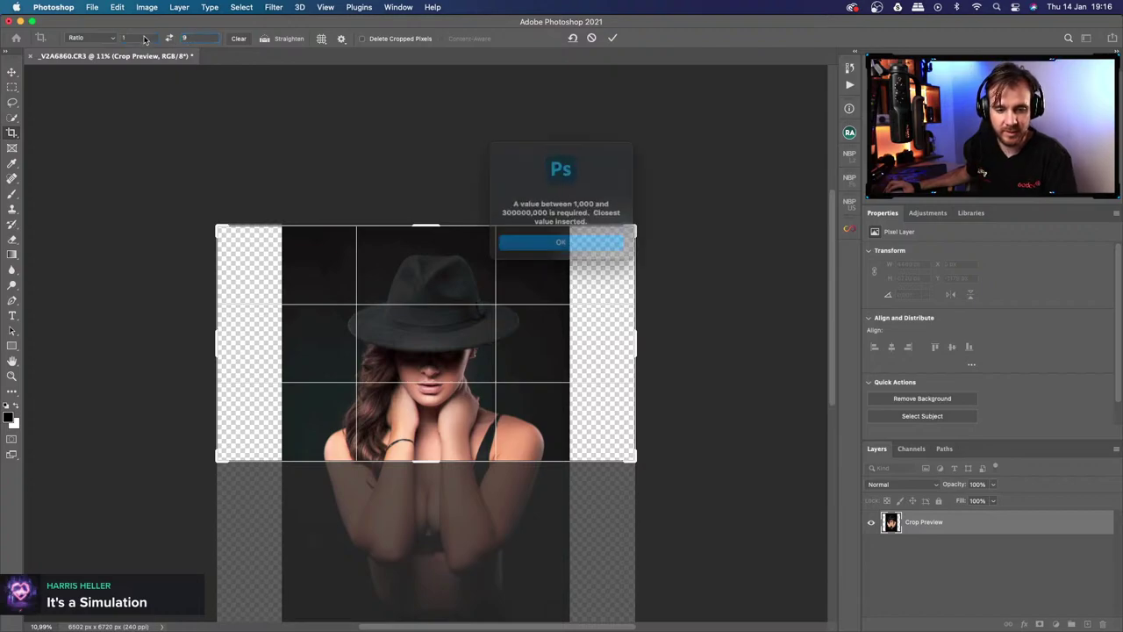
pyautogui.press('Return')
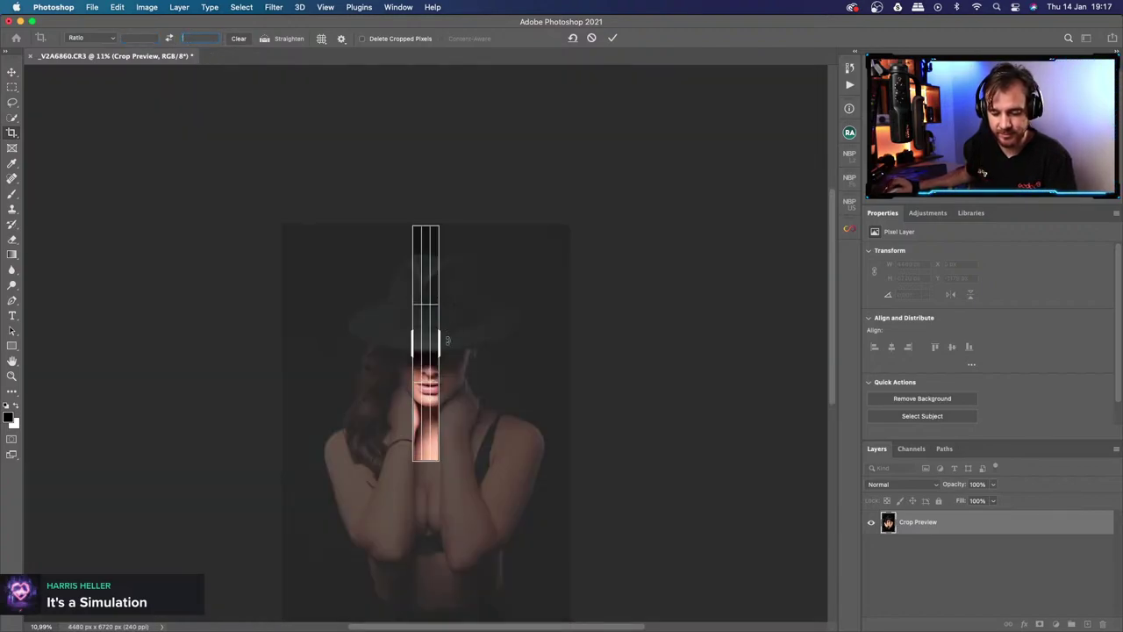
# Widen the crop box to both sides and extend it down to her waist.
pyautogui.moveTo(439, 344); pyautogui.dragTo(503, 349)
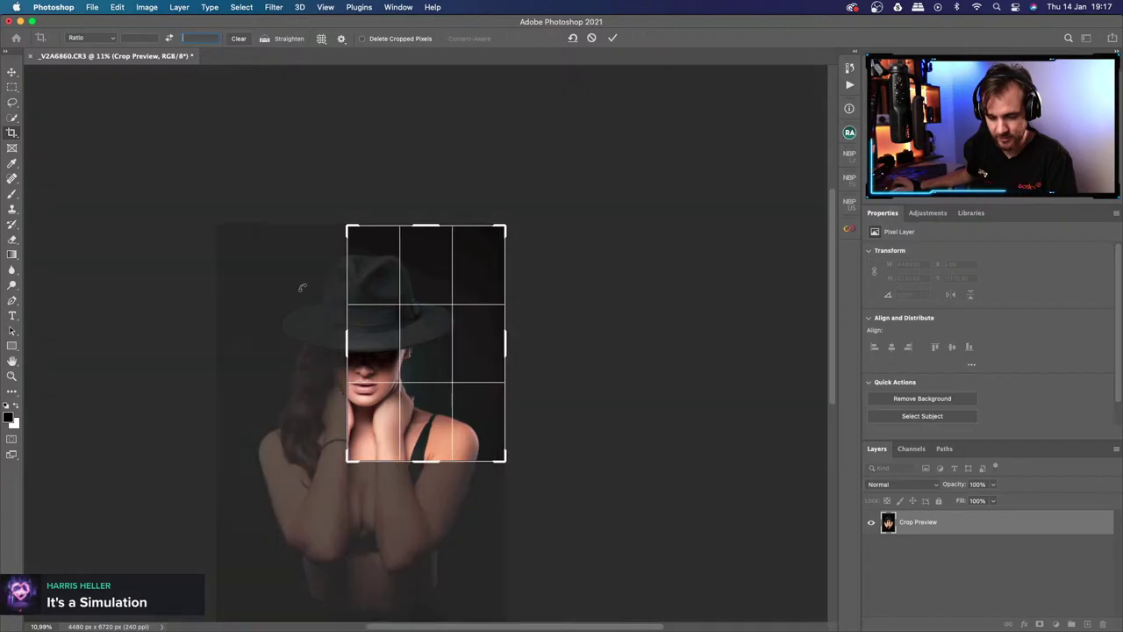
pyautogui.moveTo(391, 289); pyautogui.dragTo(391, 291)
pyautogui.moveTo(345, 338); pyautogui.dragTo(281, 318)
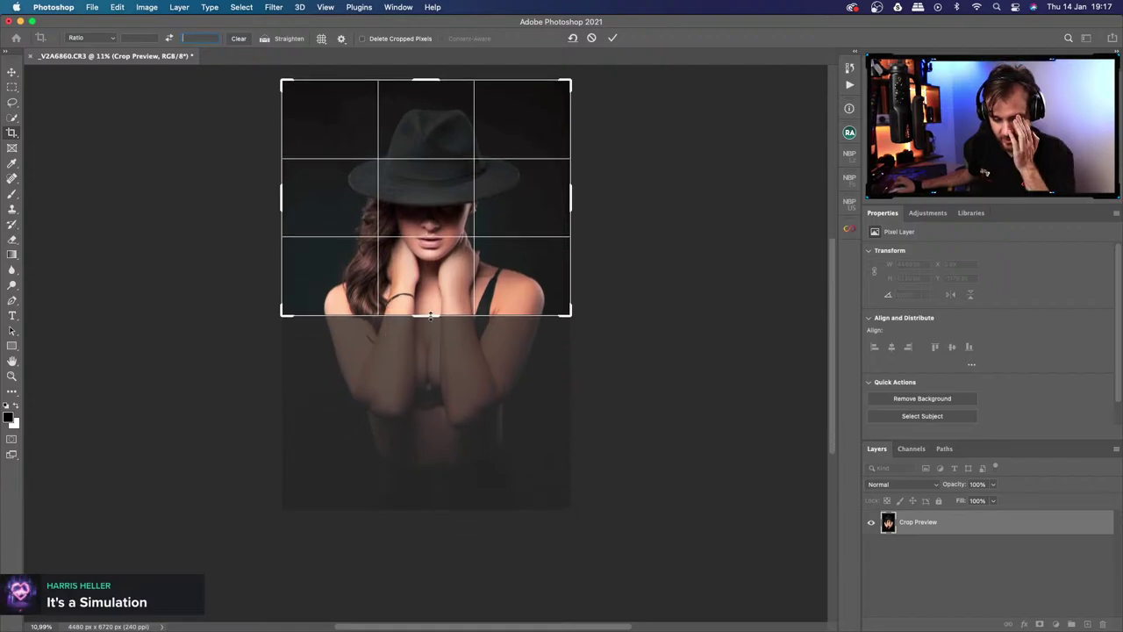
pyautogui.moveTo(430, 316); pyautogui.dragTo(439, 412)
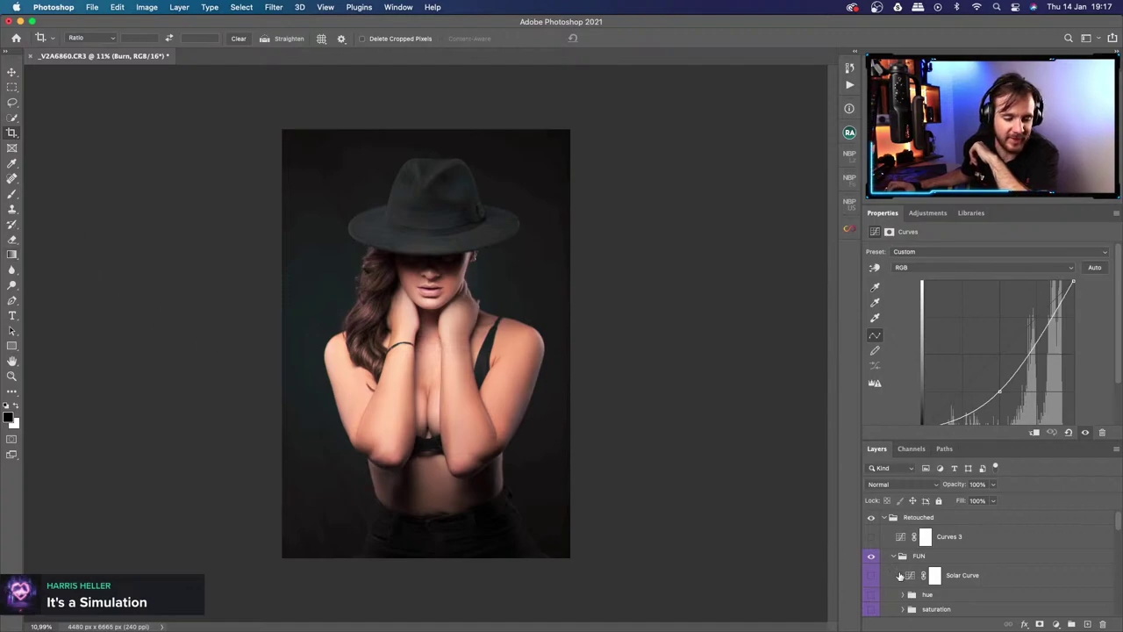
pyautogui.scroll(-8, 899, 576)
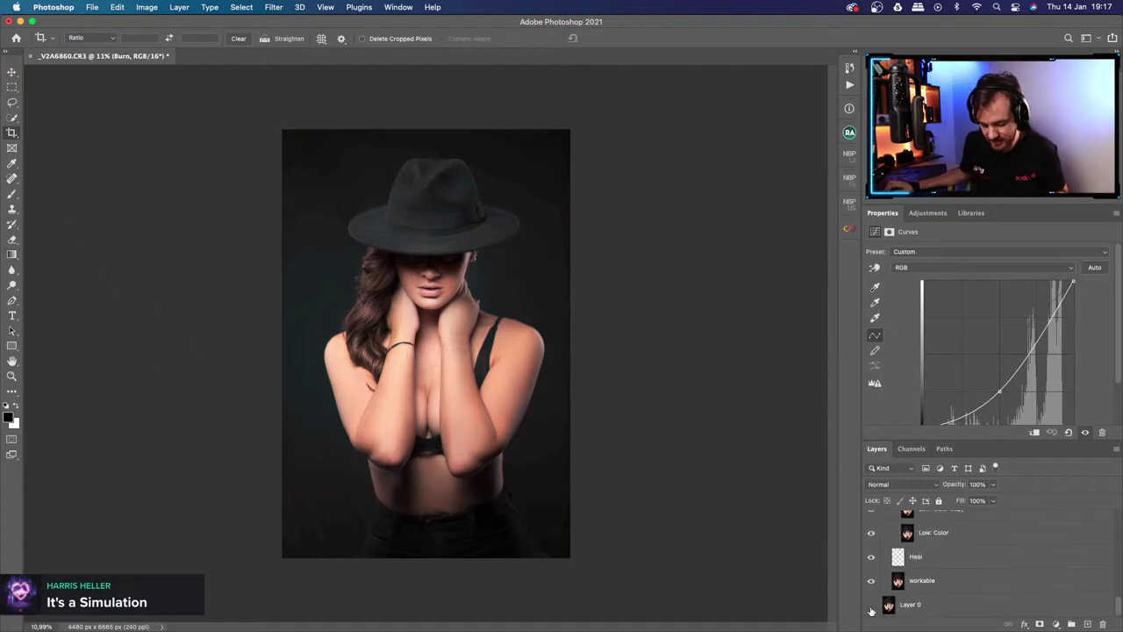
pyautogui.keyDown('alt'); pyautogui.click(871, 604); pyautogui.keyUp('alt')
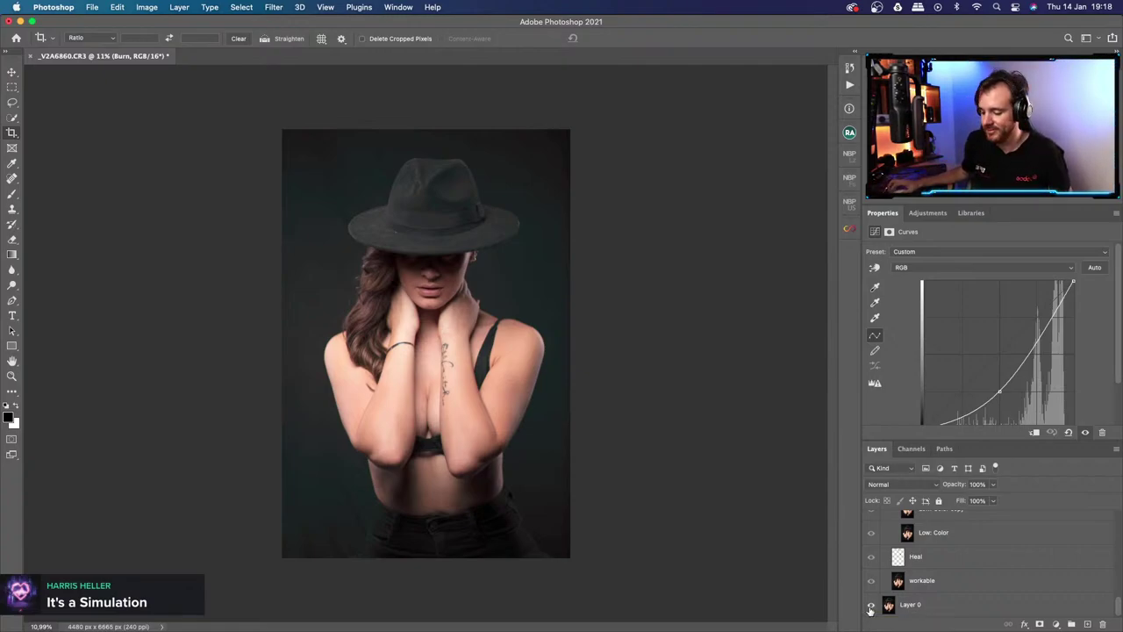
pyautogui.click(872, 605)
pyautogui.click(872, 606)
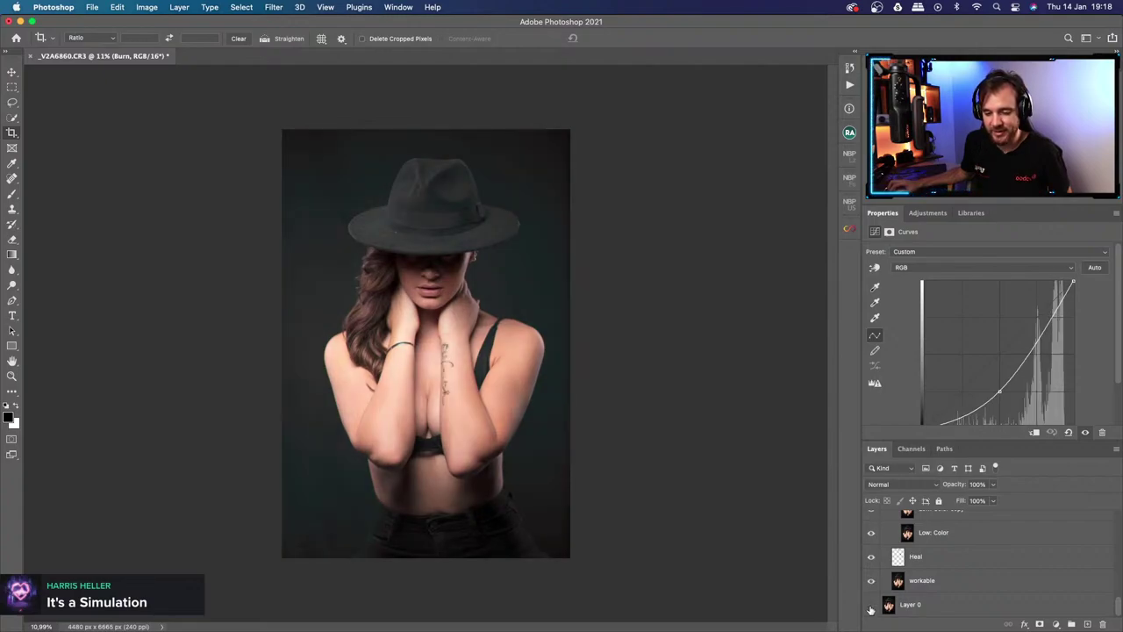
pyautogui.click(871, 605)
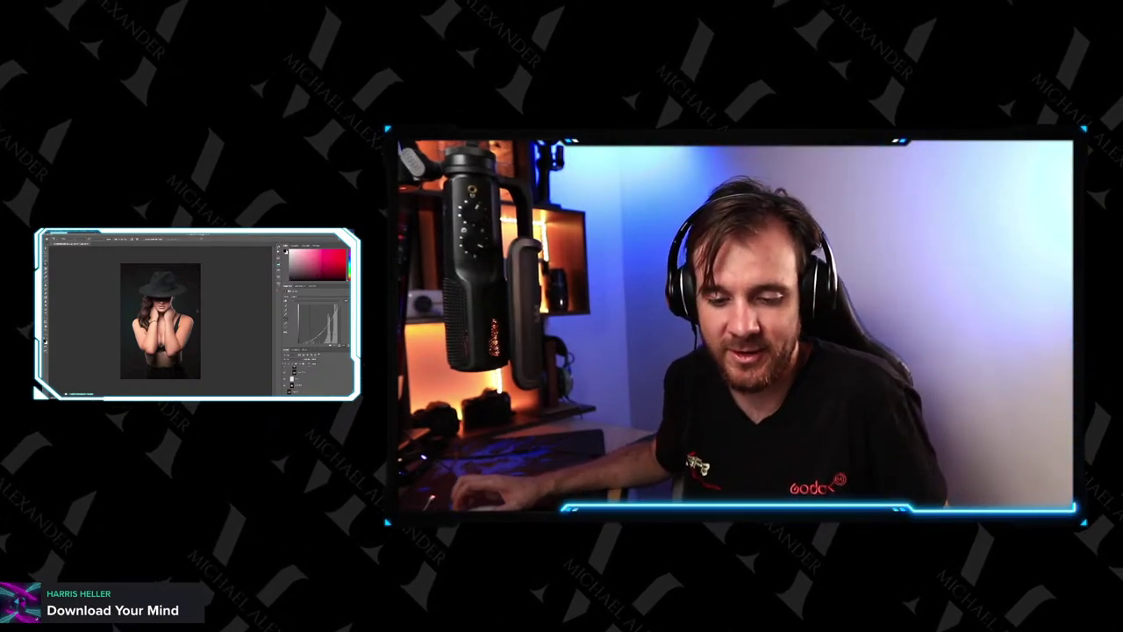
pyautogui.click(297, 381)
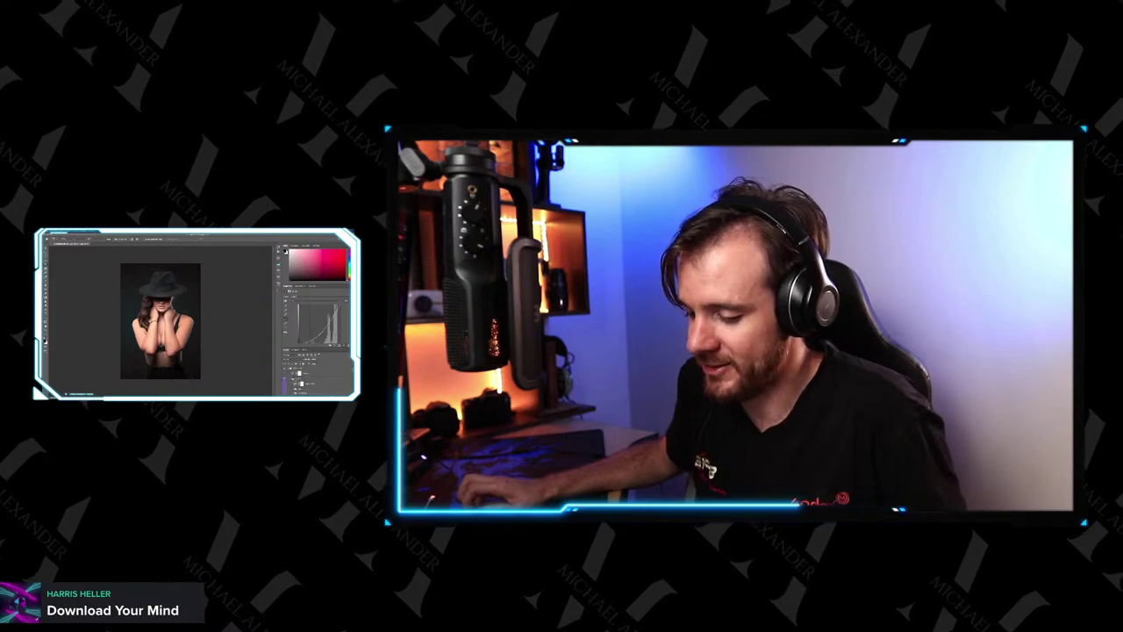